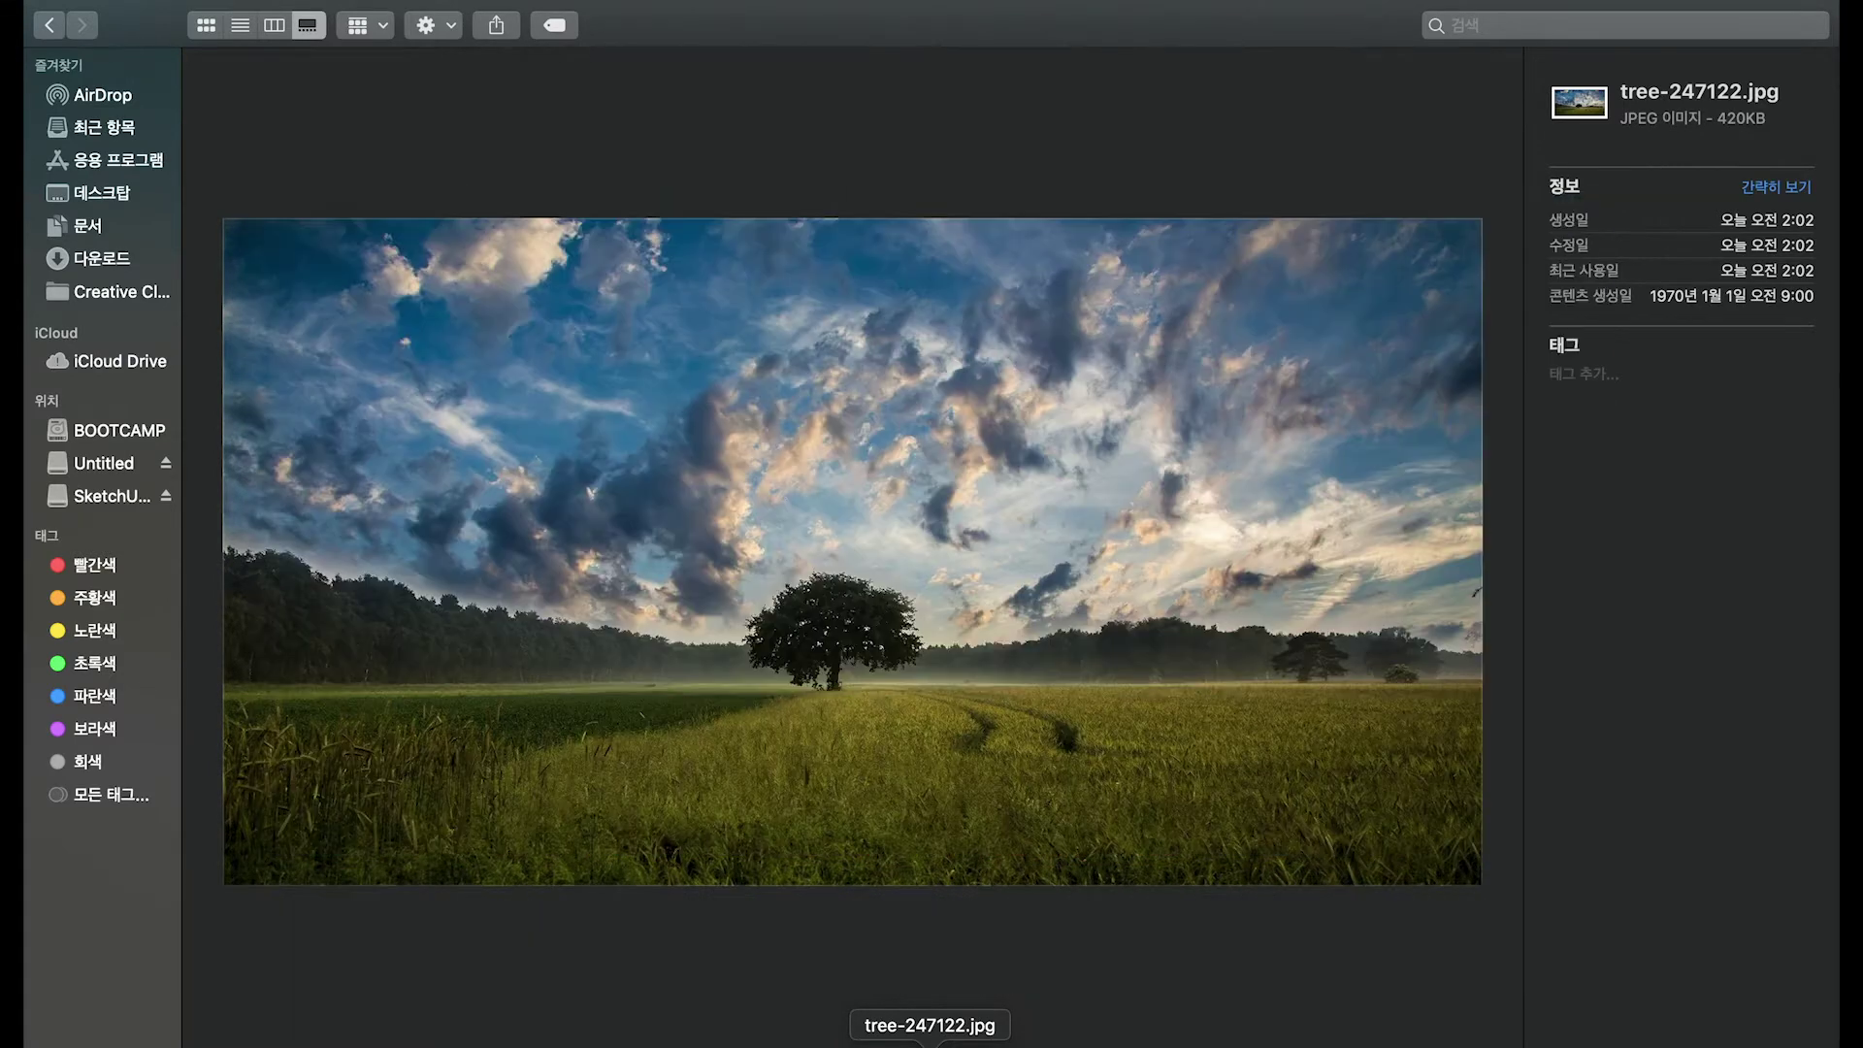
Preview the original and sky-replaced versions of the tree, pier and field photos, and the dog, countryside and beach comparison images.
click(851, 1046)
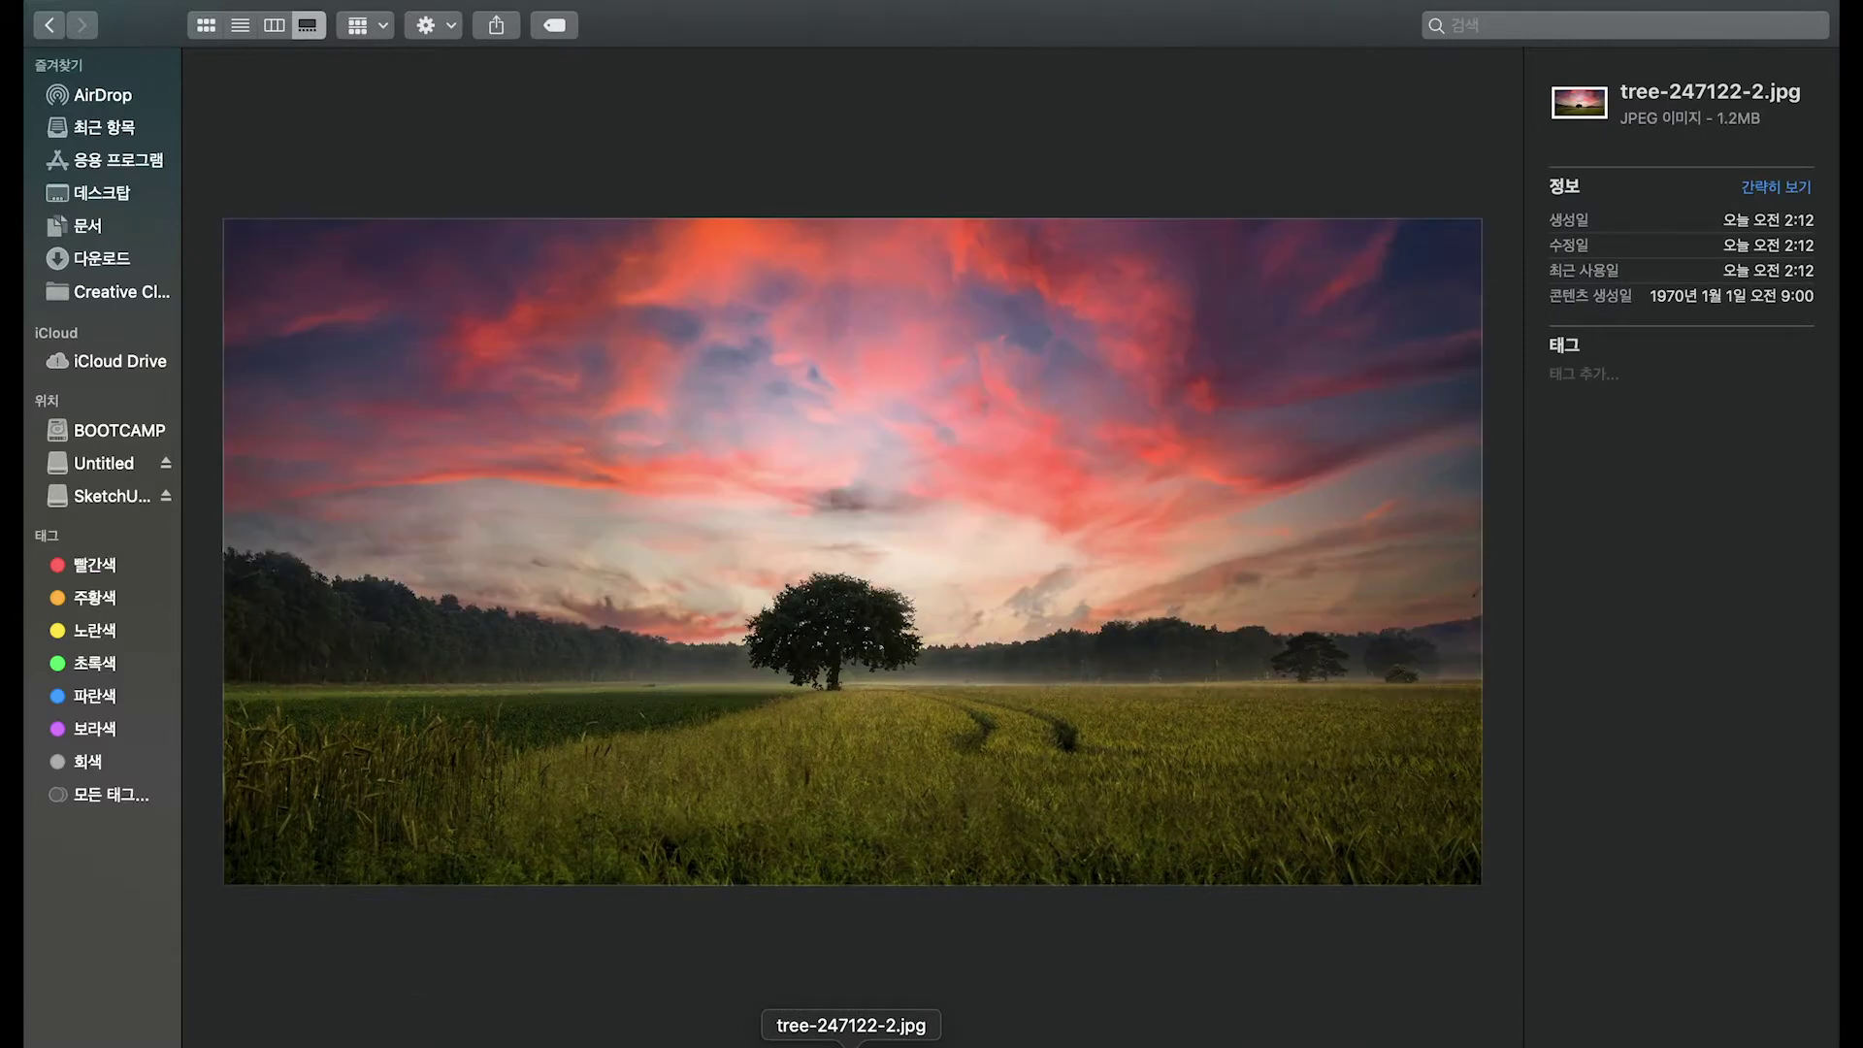
click(773, 1046)
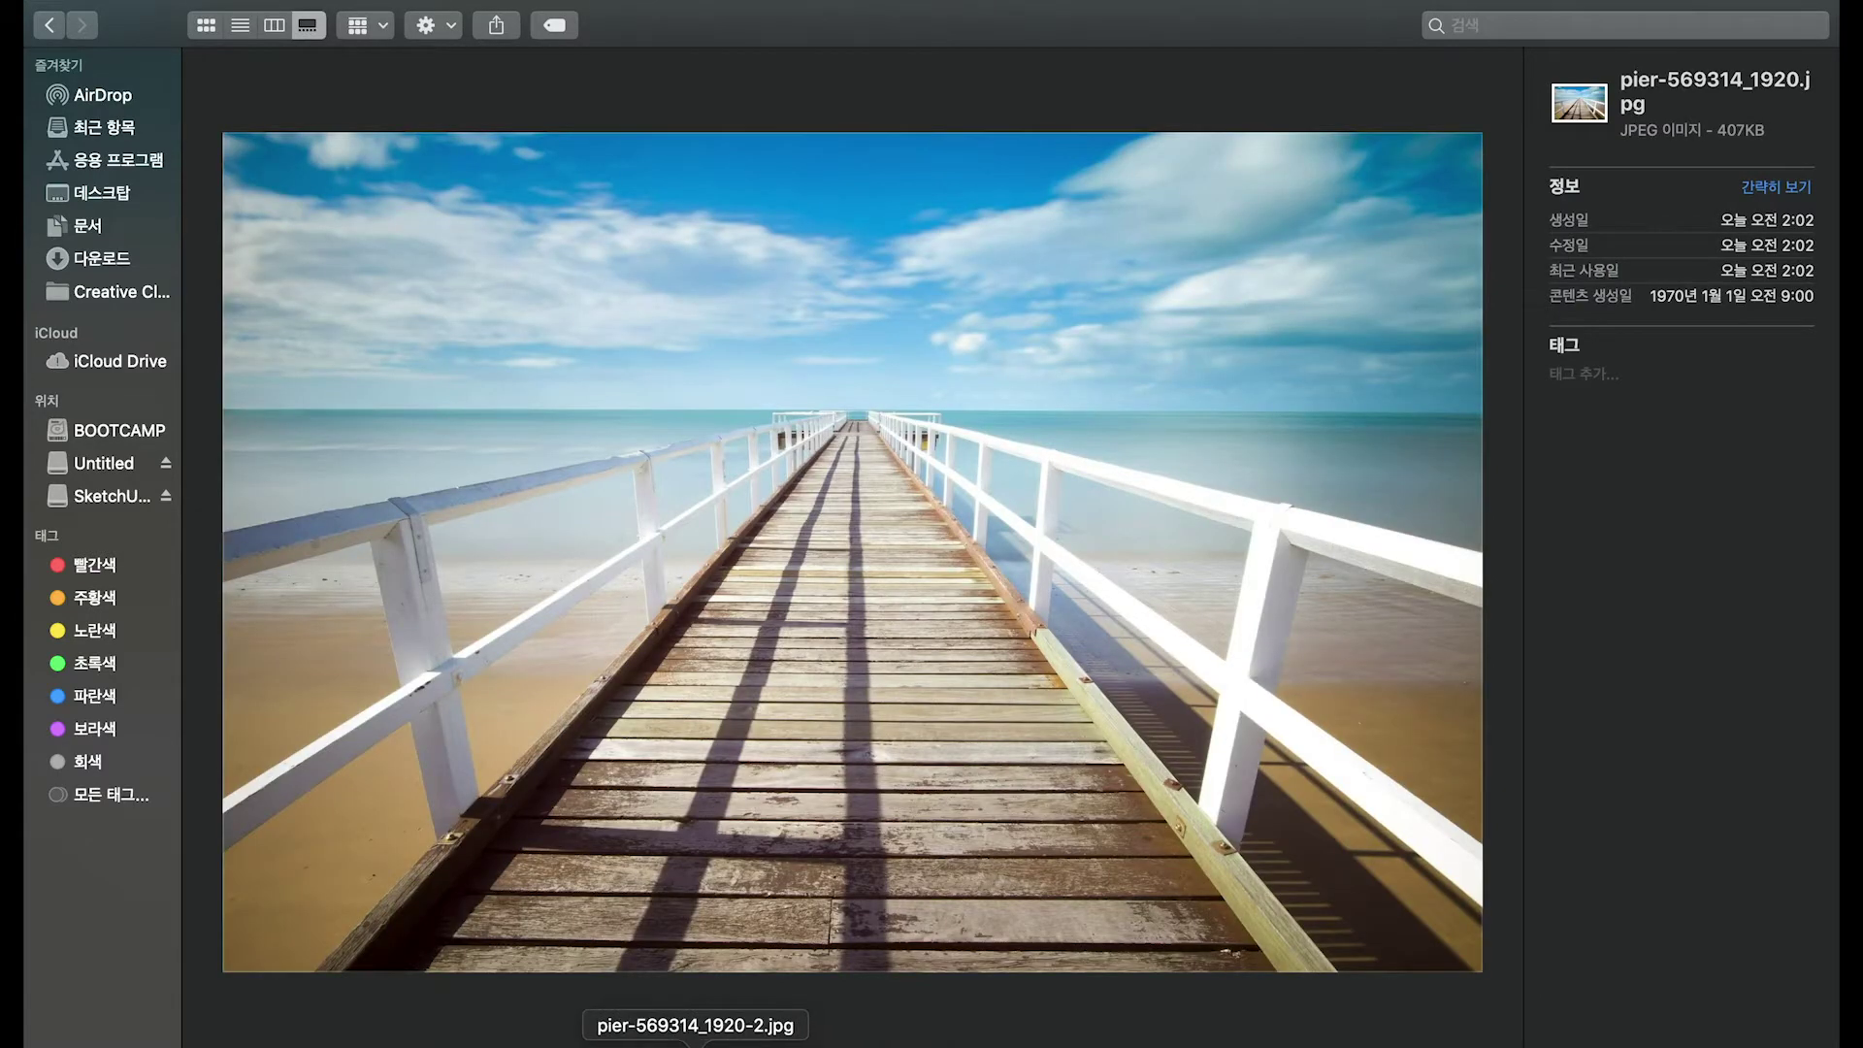
click(696, 1046)
click(617, 1045)
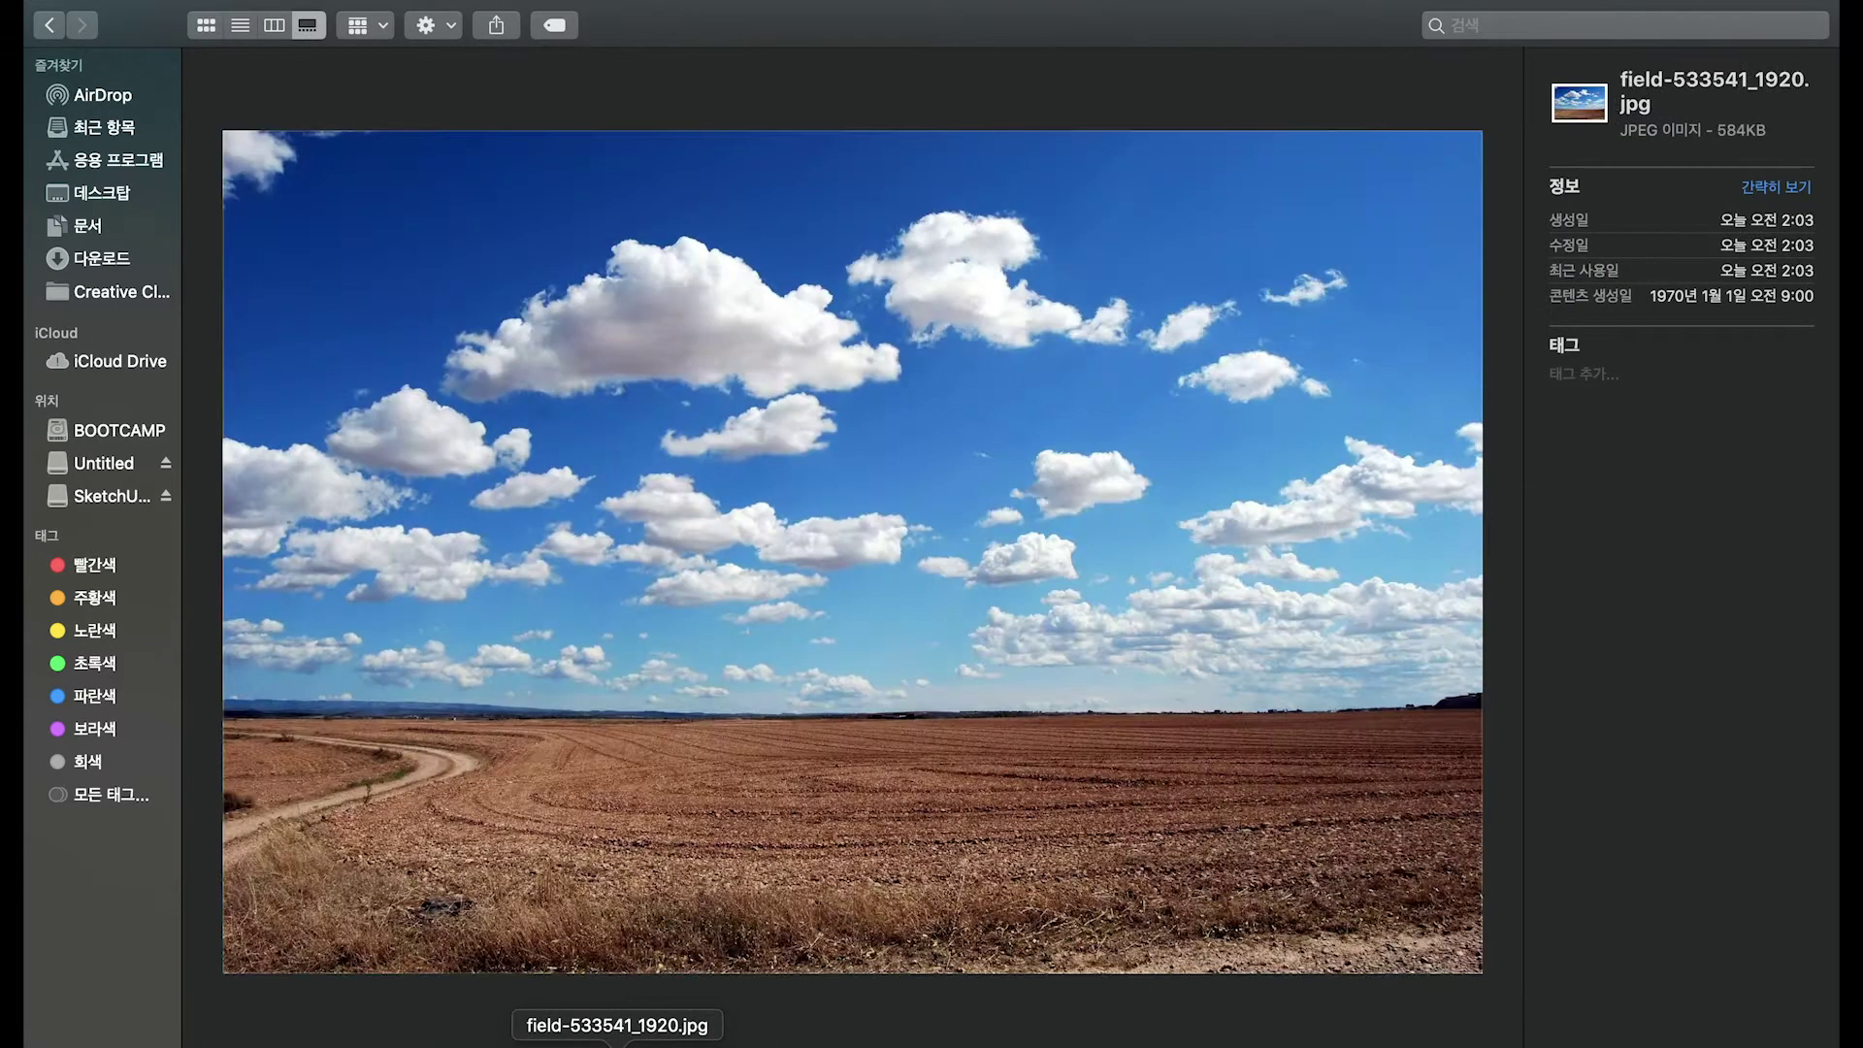
click(540, 1046)
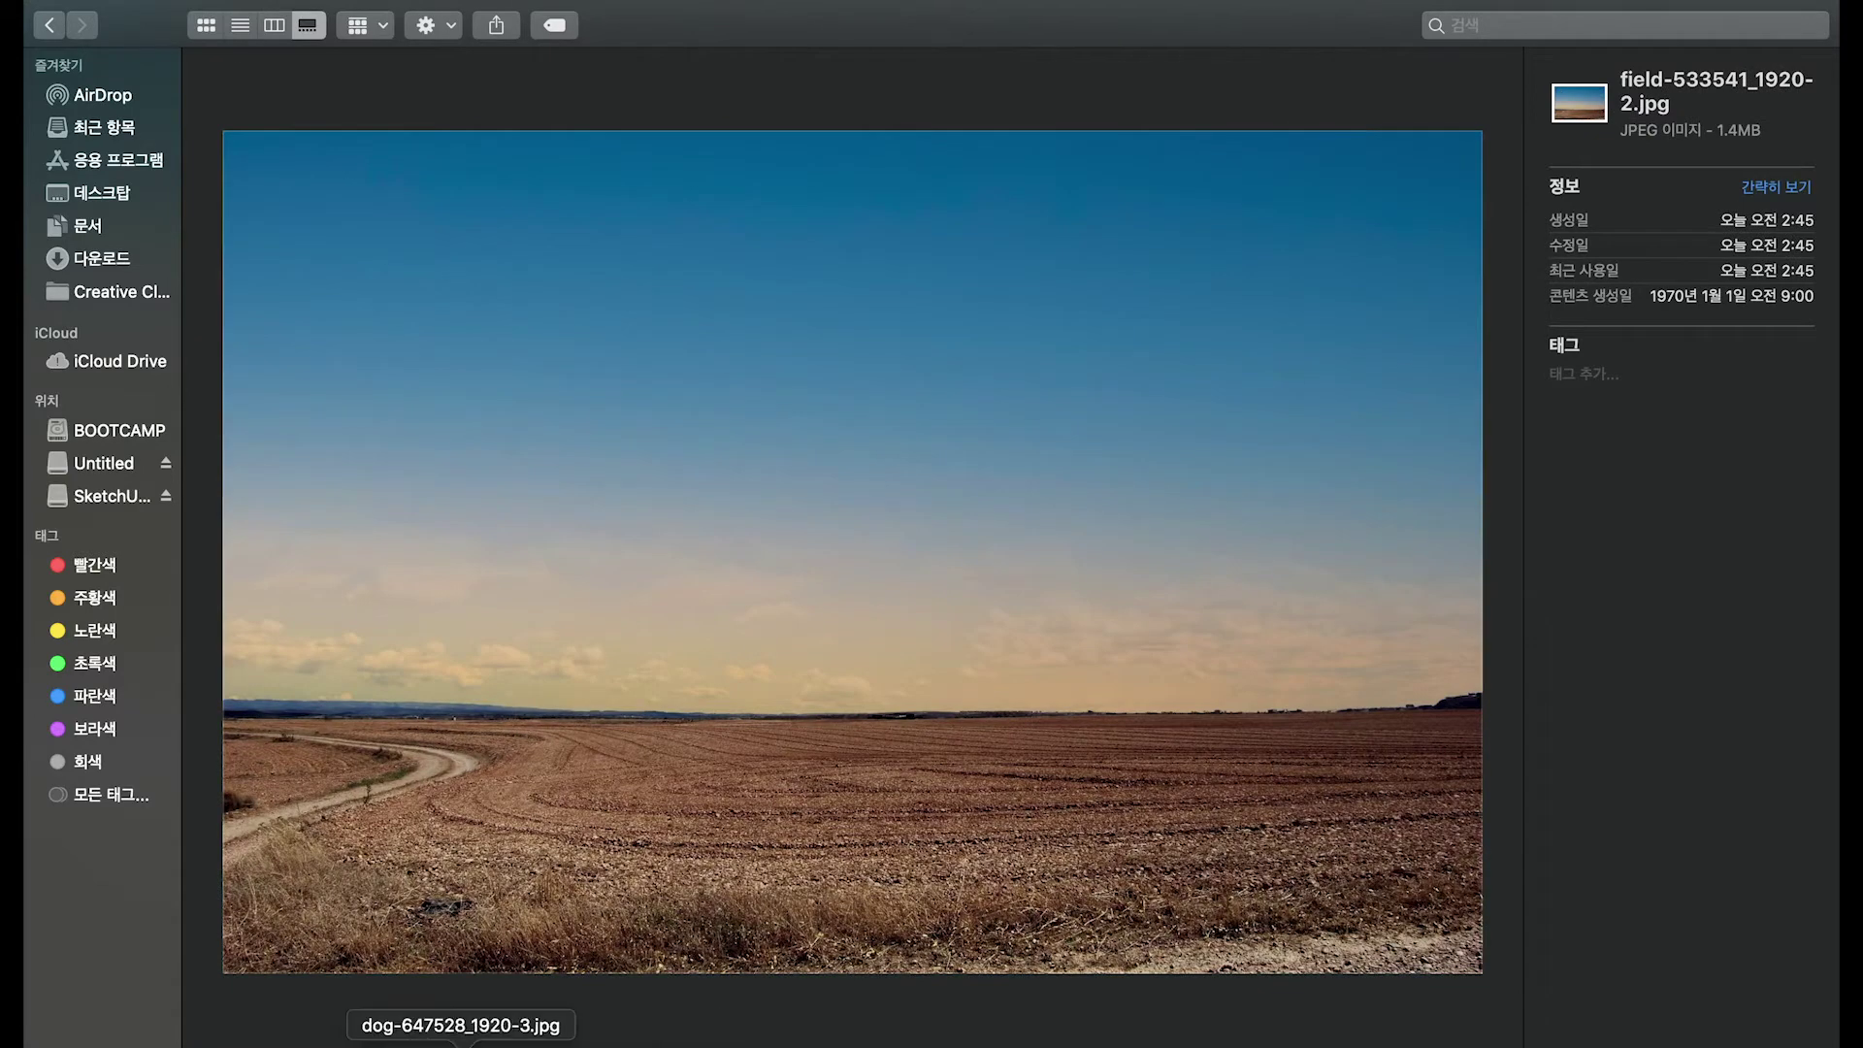
click(461, 1046)
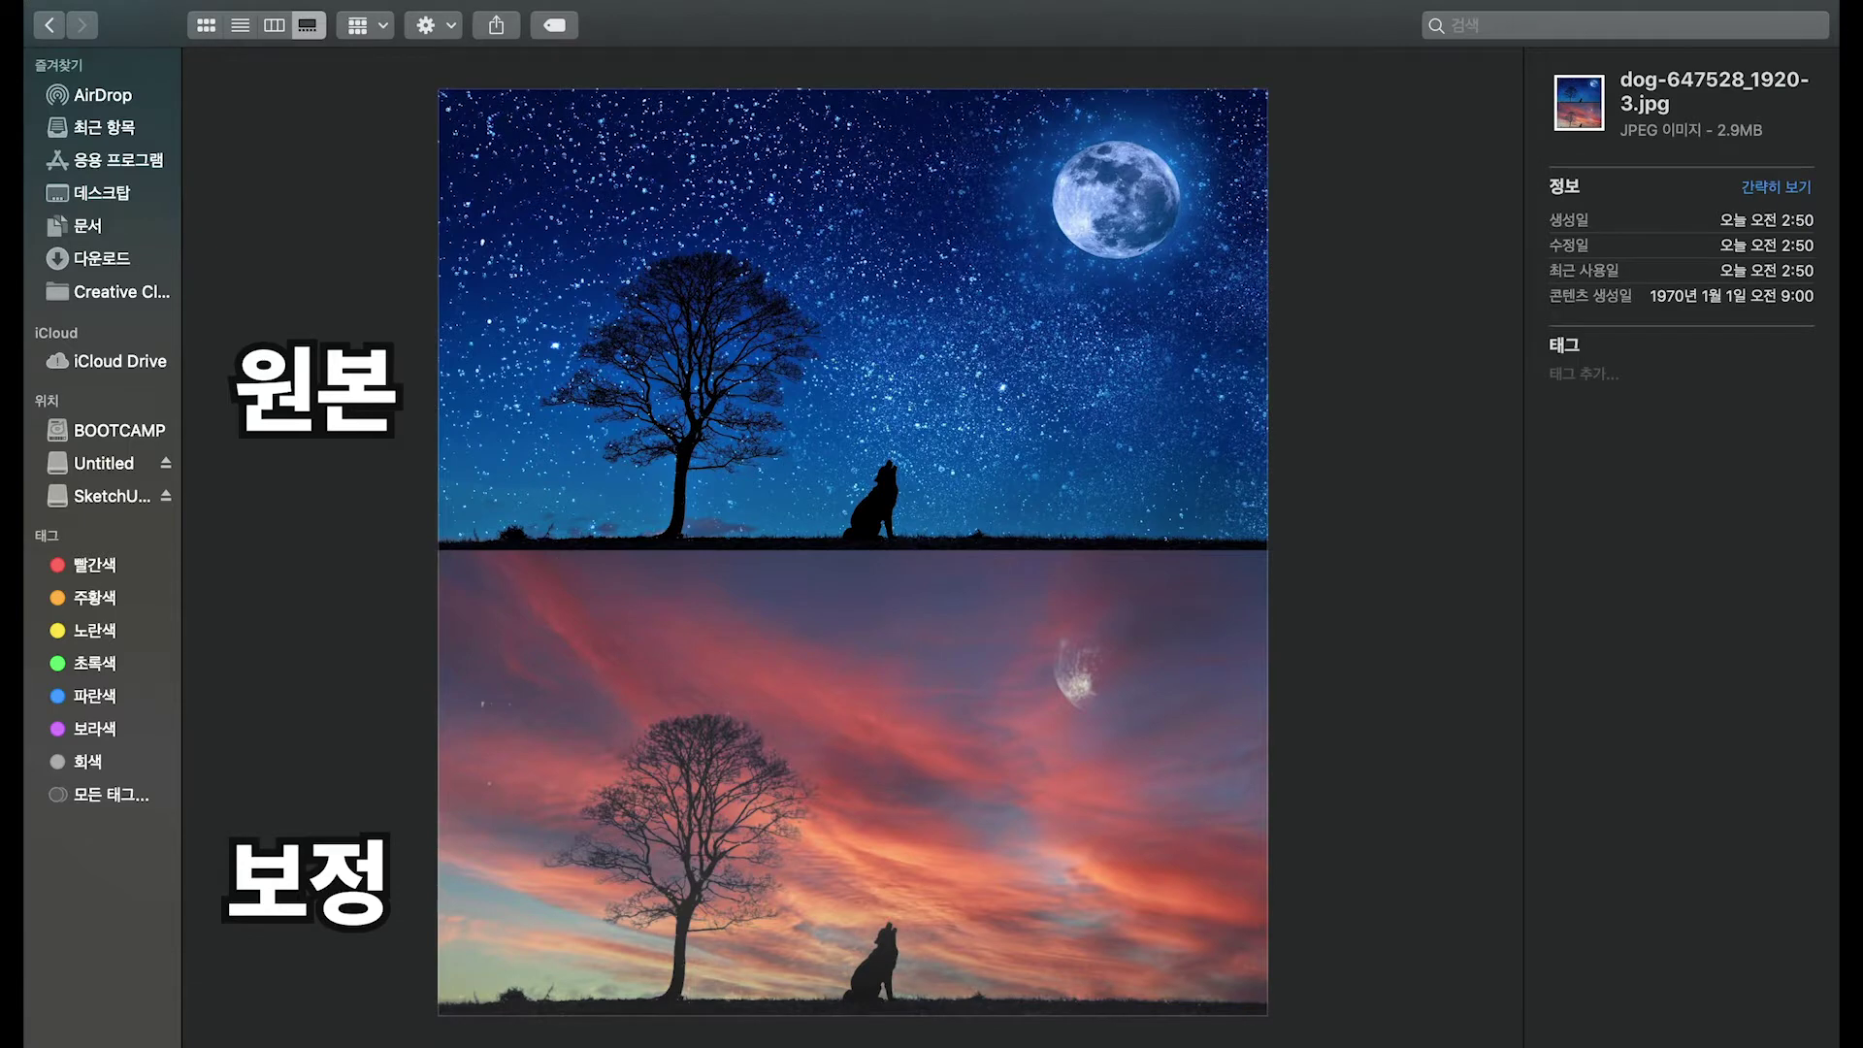
click(382, 1046)
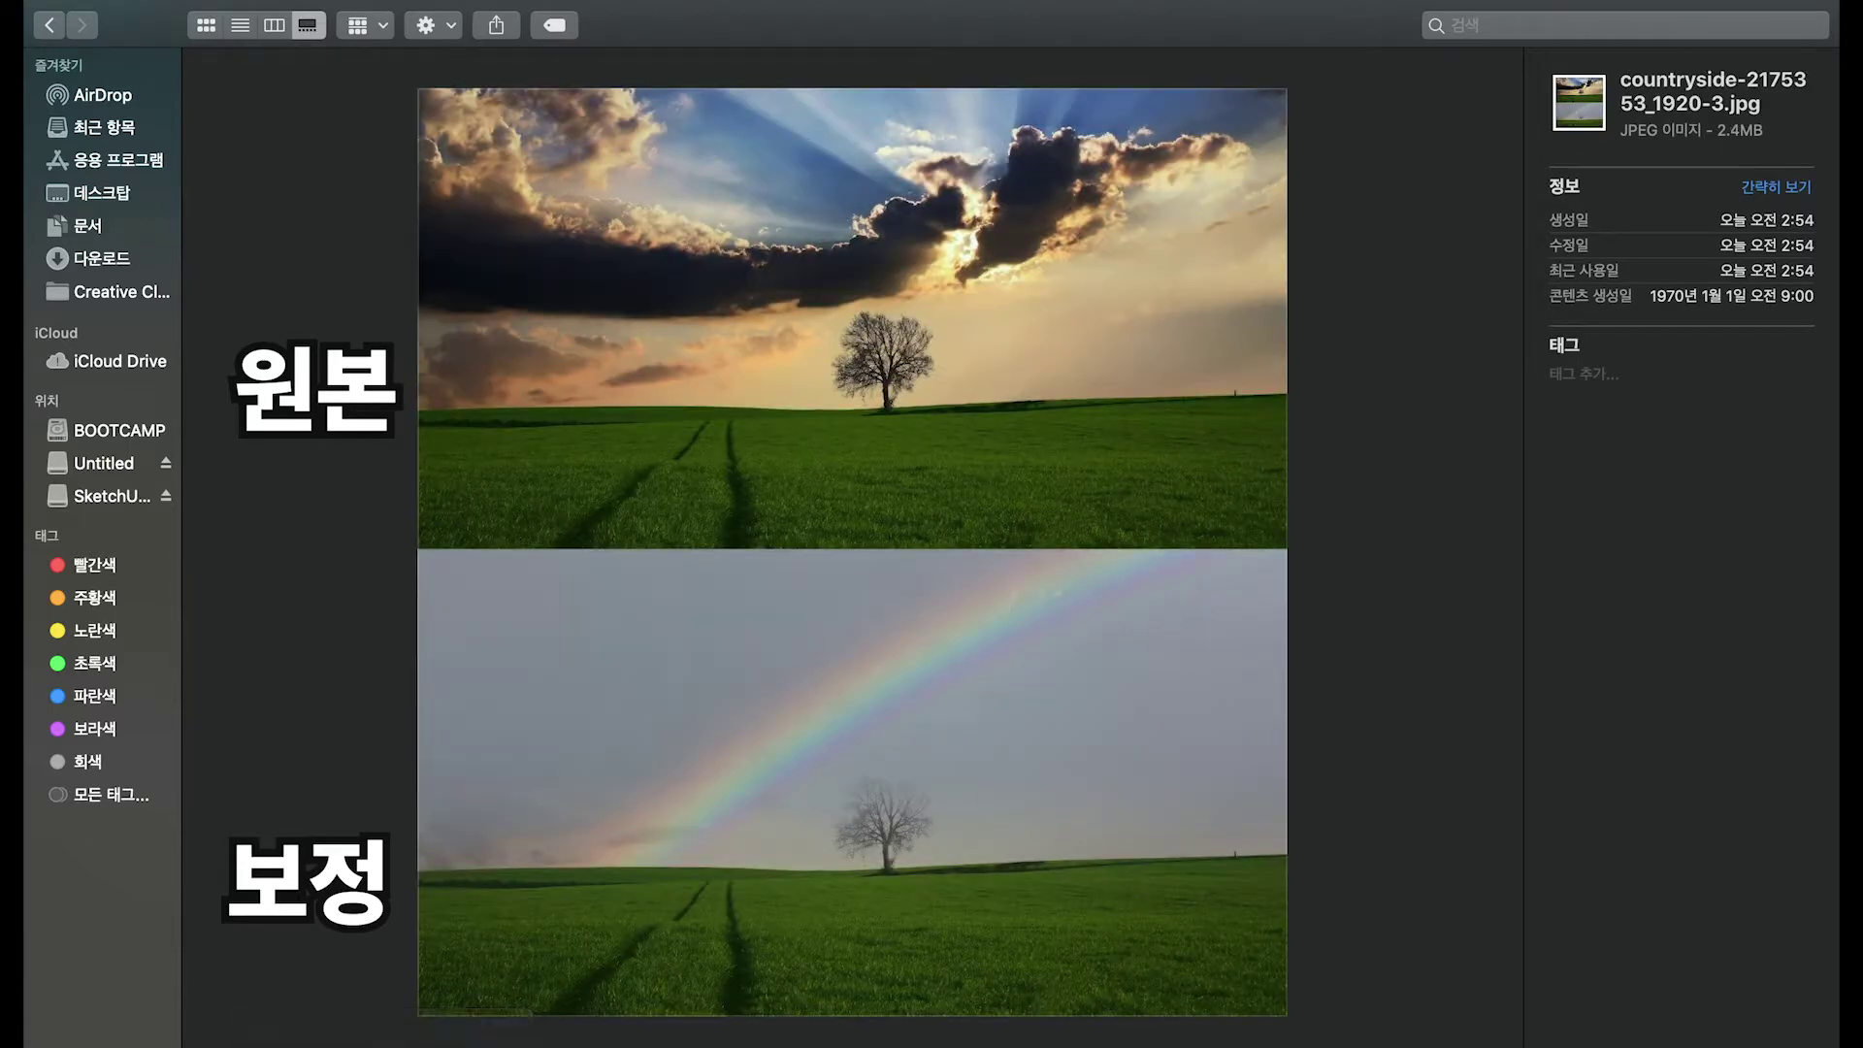
click(304, 1046)
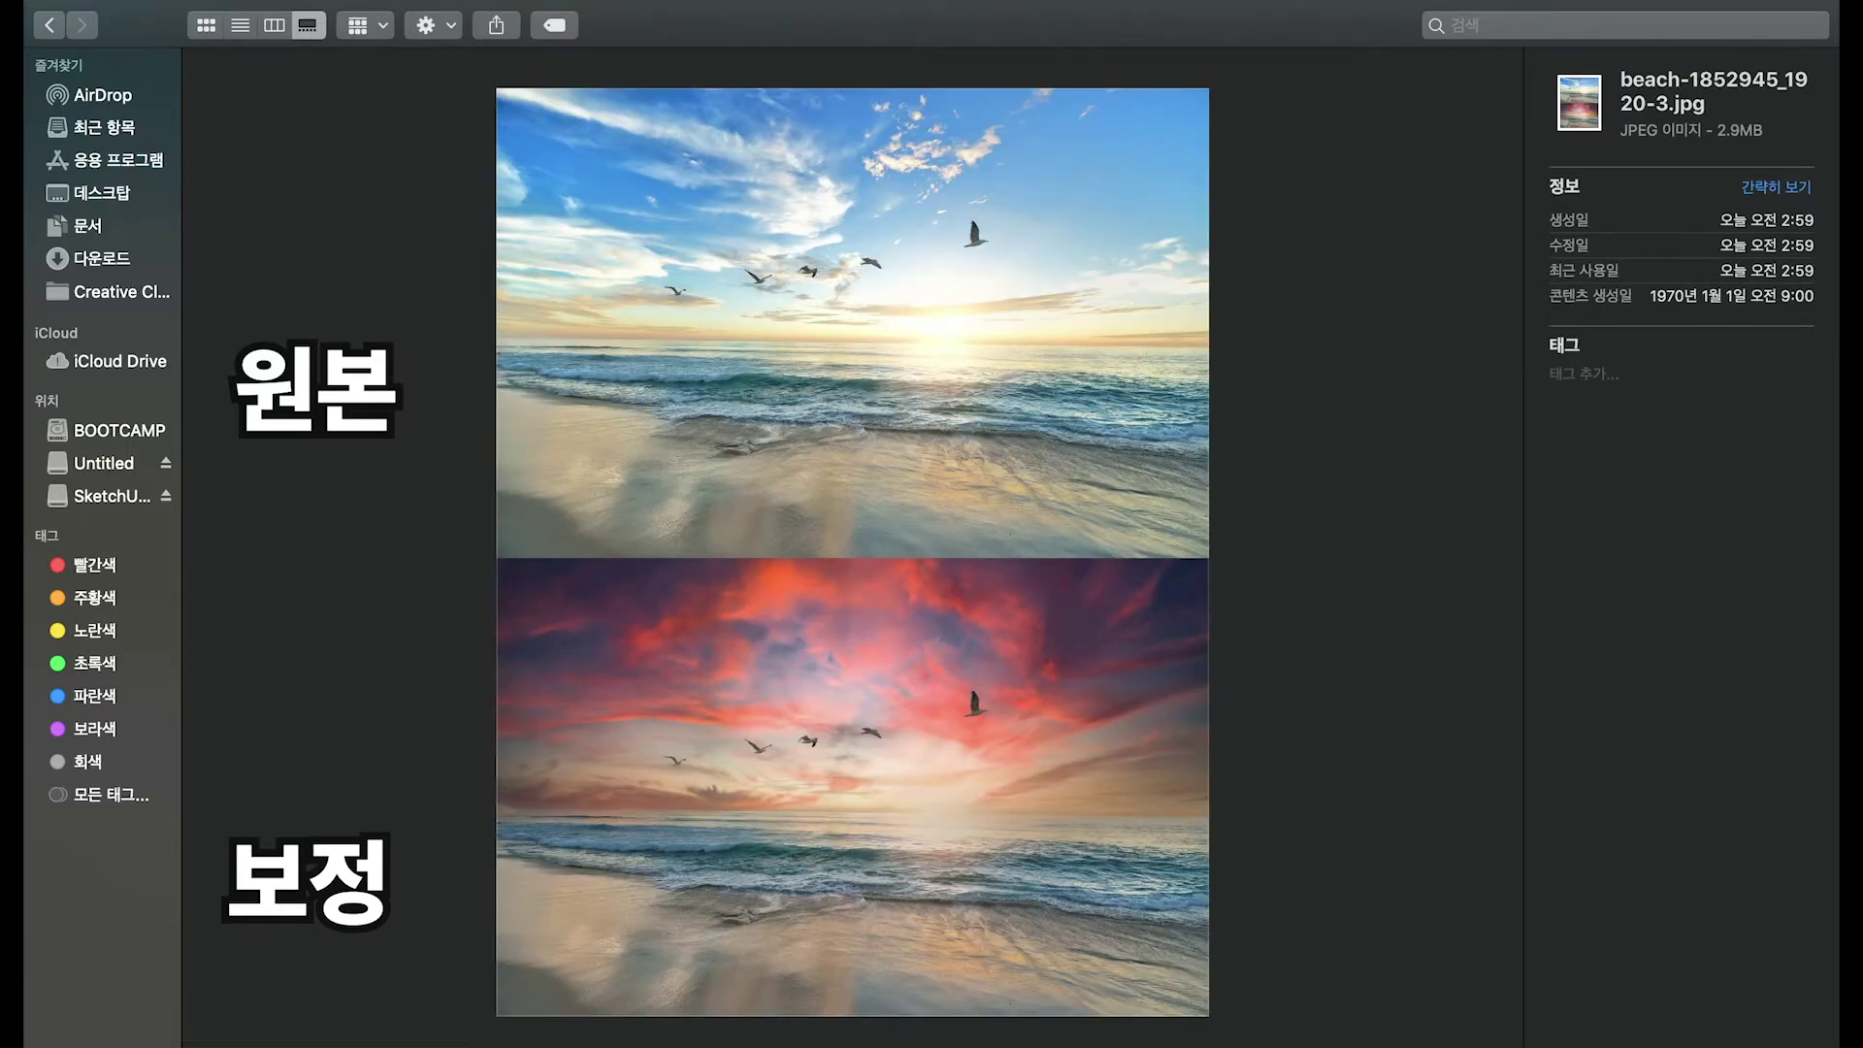
click(226, 1046)
Look back through the sample photos from dog-647528_1920-3.jpg to tree-247122-2.jpg, comparing the originals with their sky-replaced versions.
click(460, 1045)
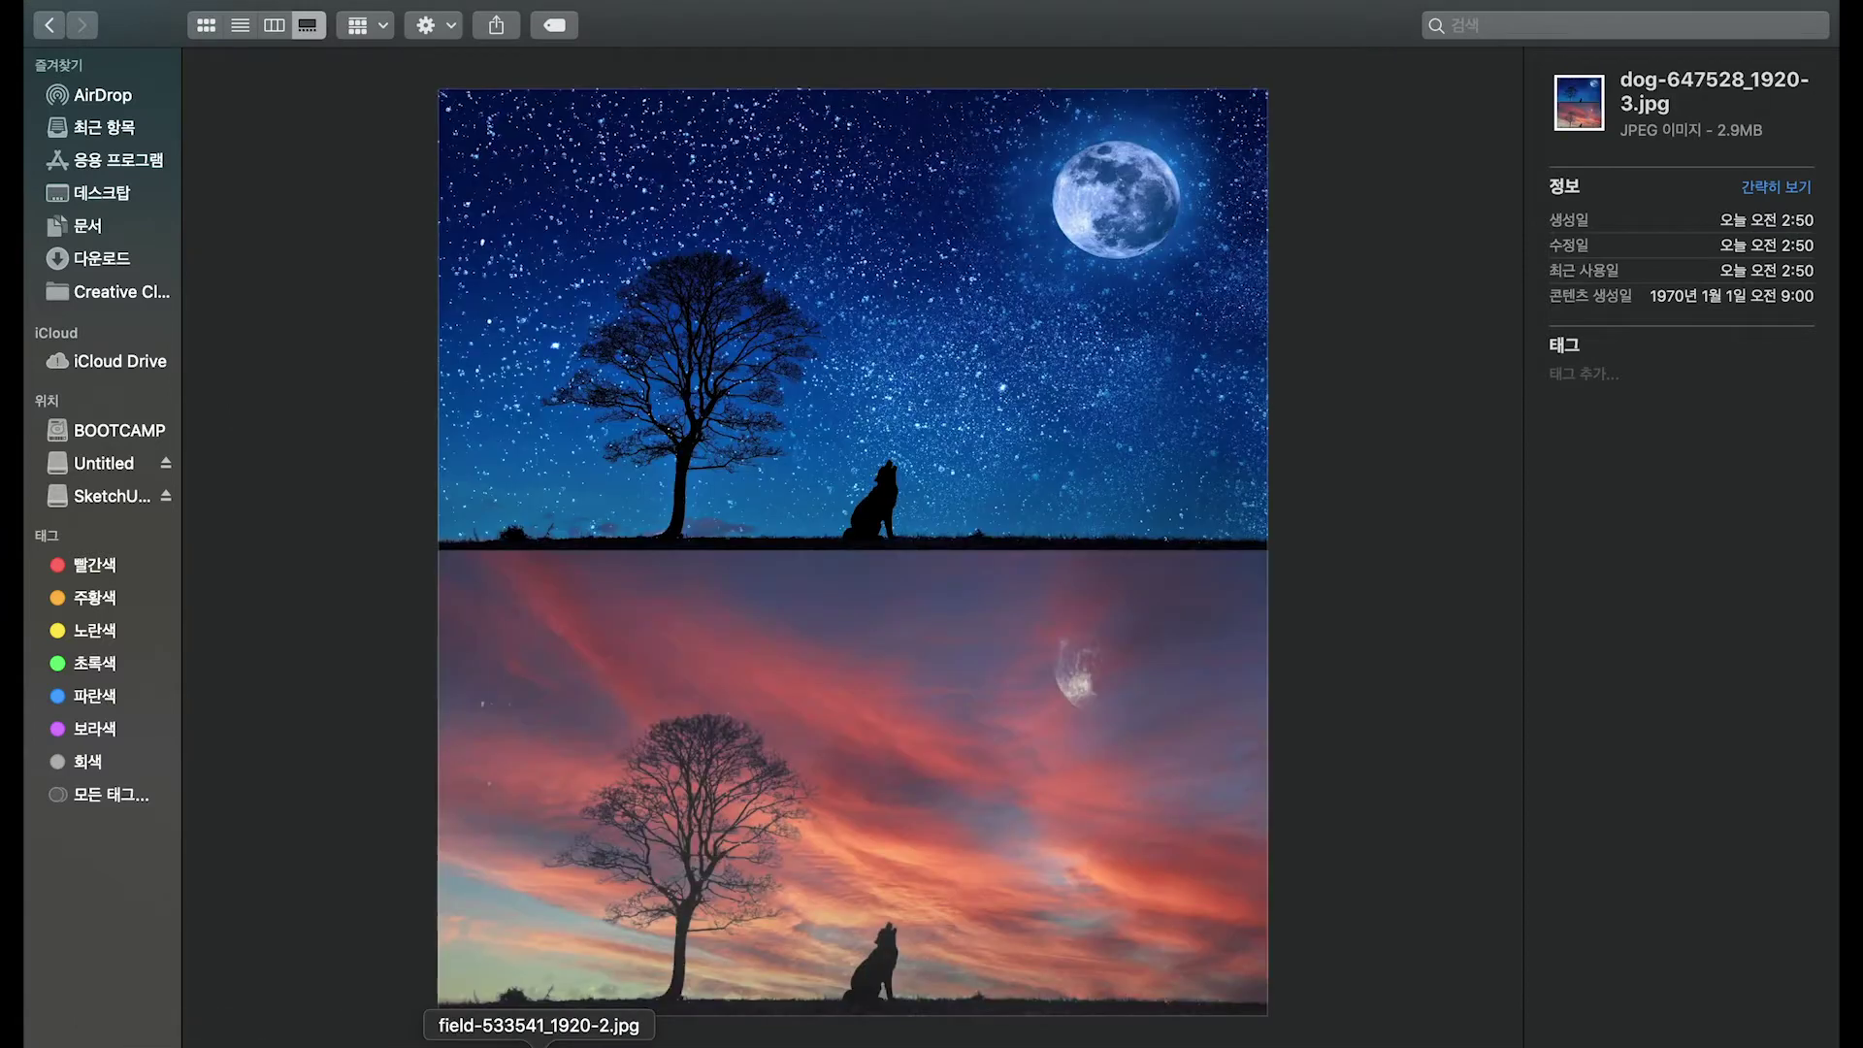
click(540, 1046)
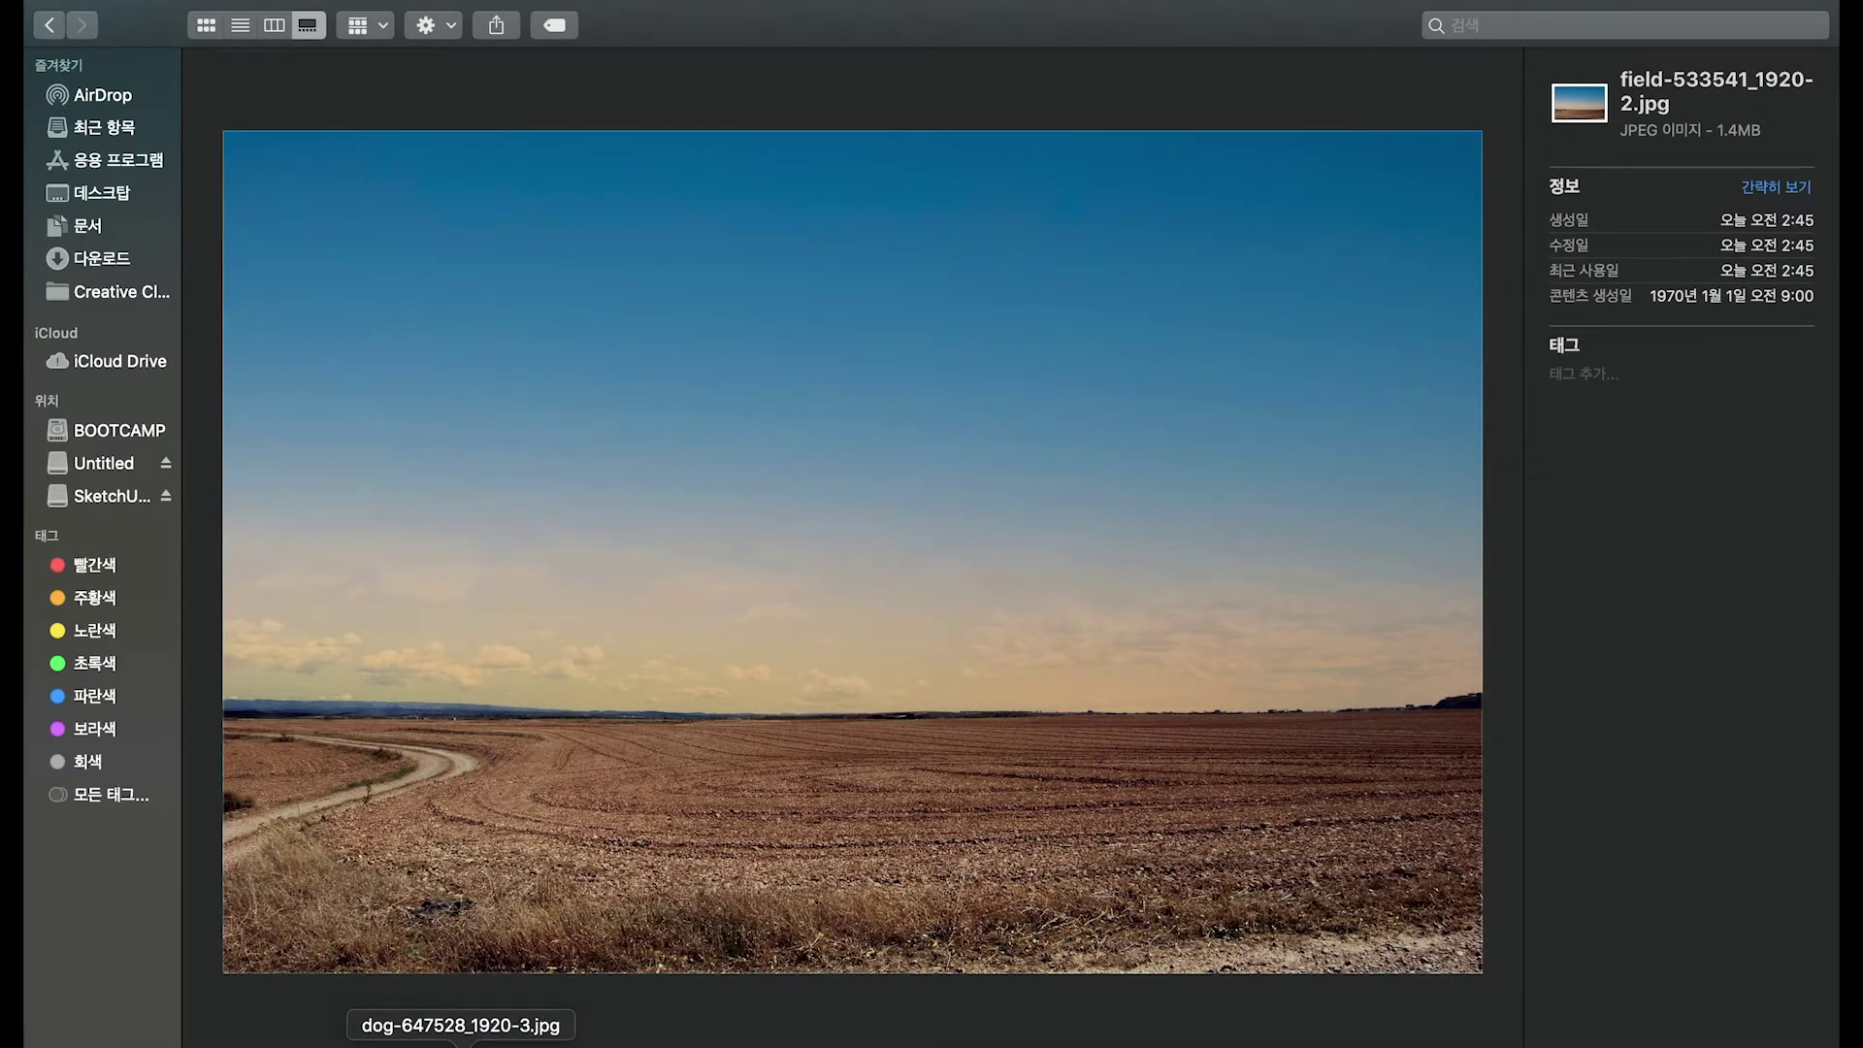
click(737, 1046)
click(737, 1046)
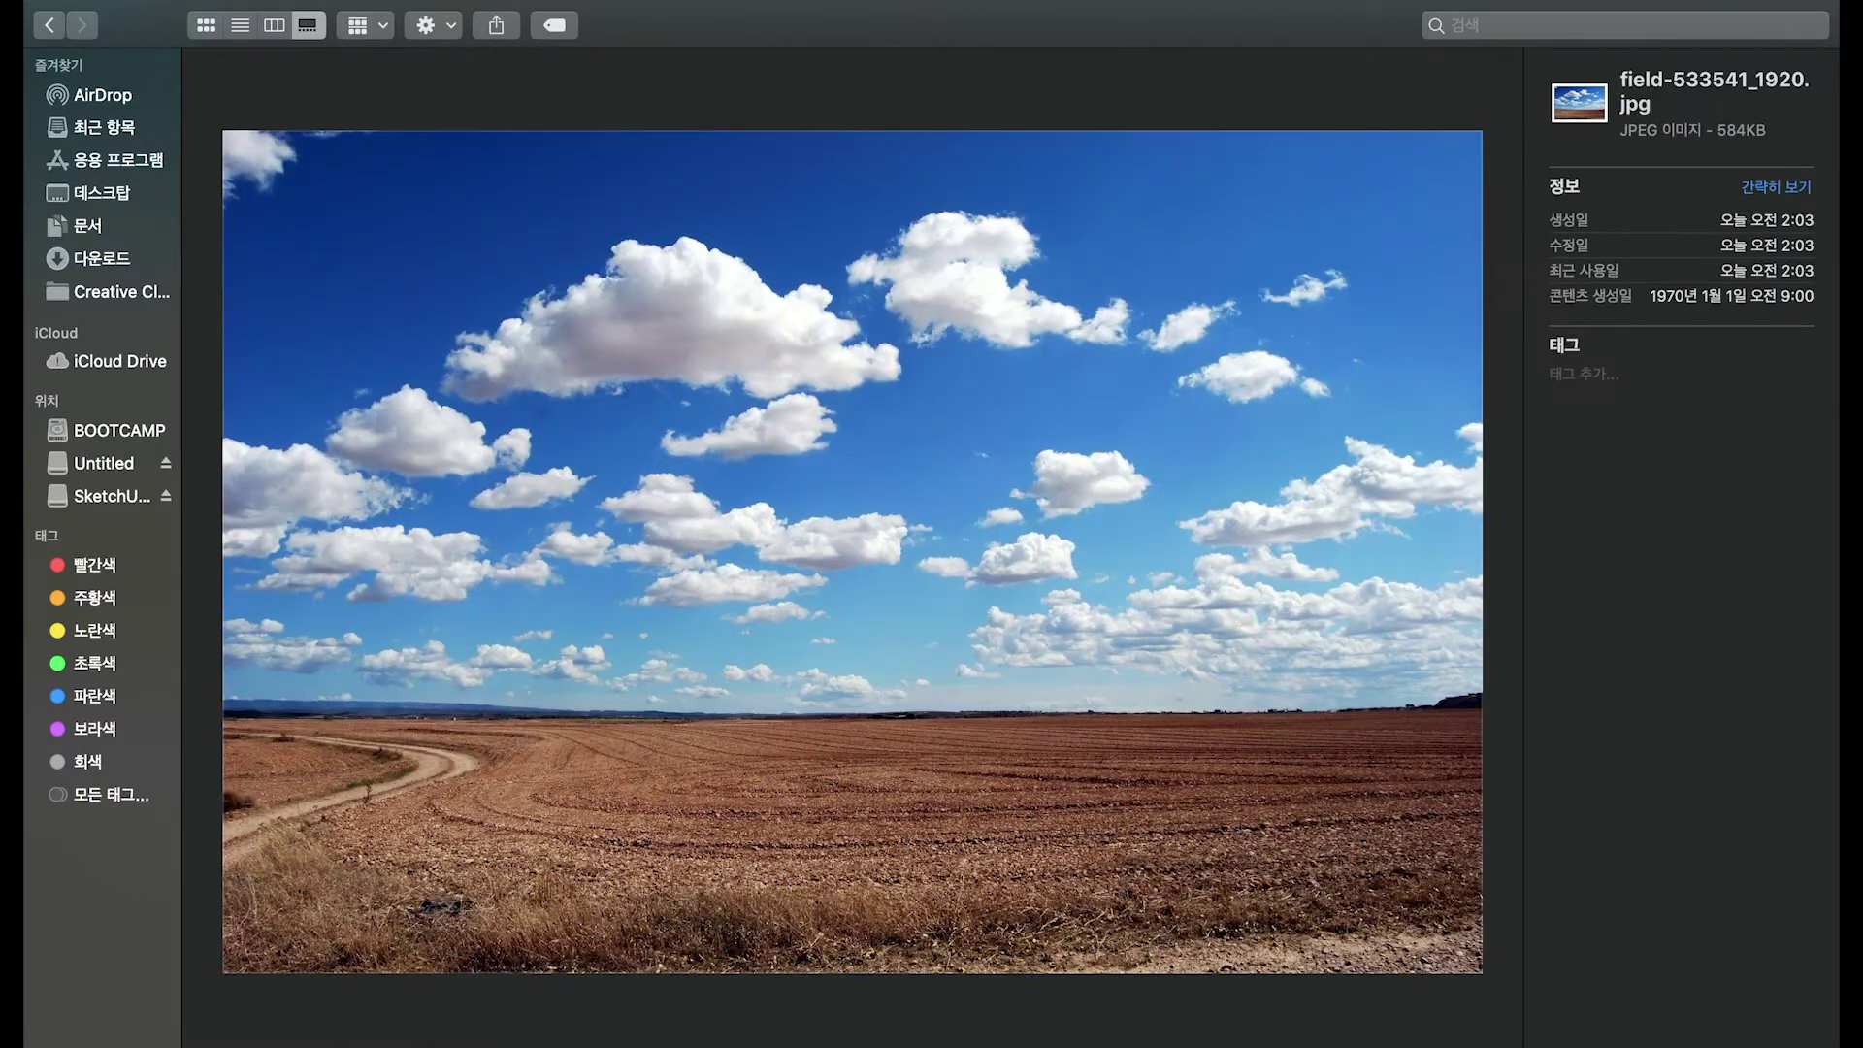
click(695, 1046)
click(775, 1045)
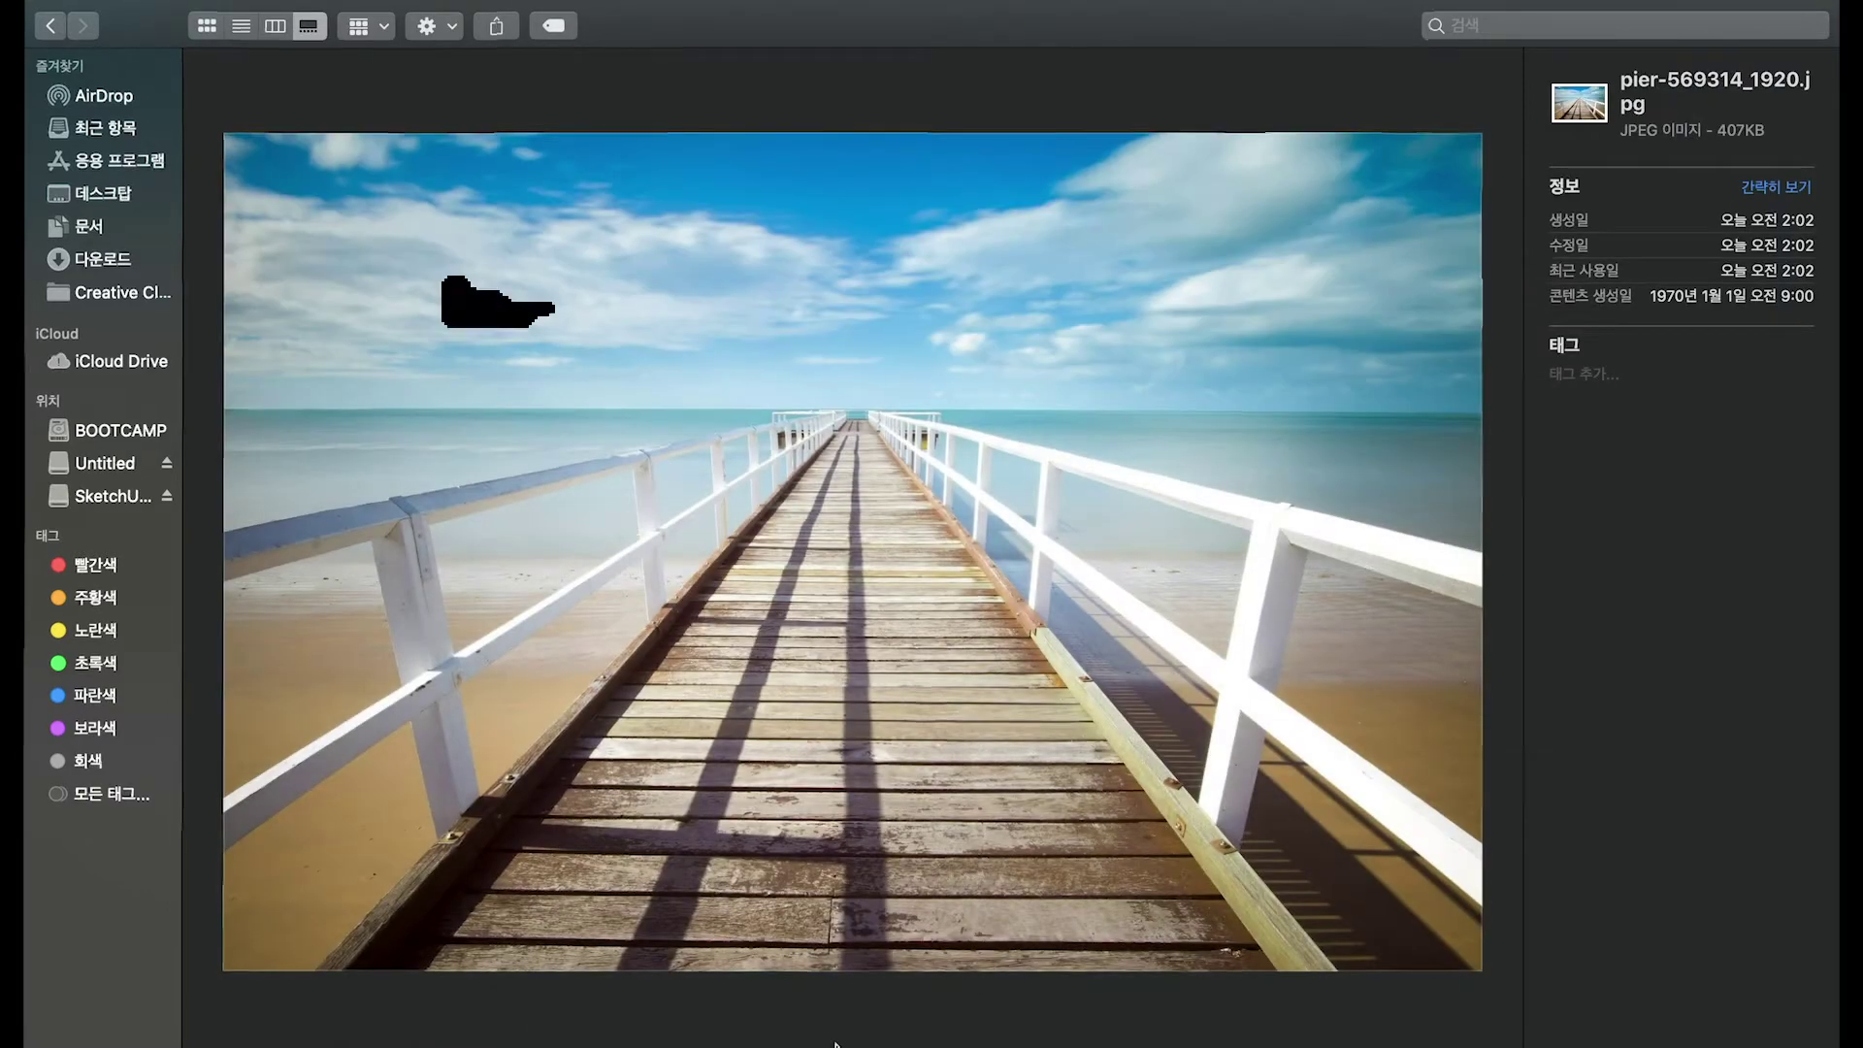
click(815, 1046)
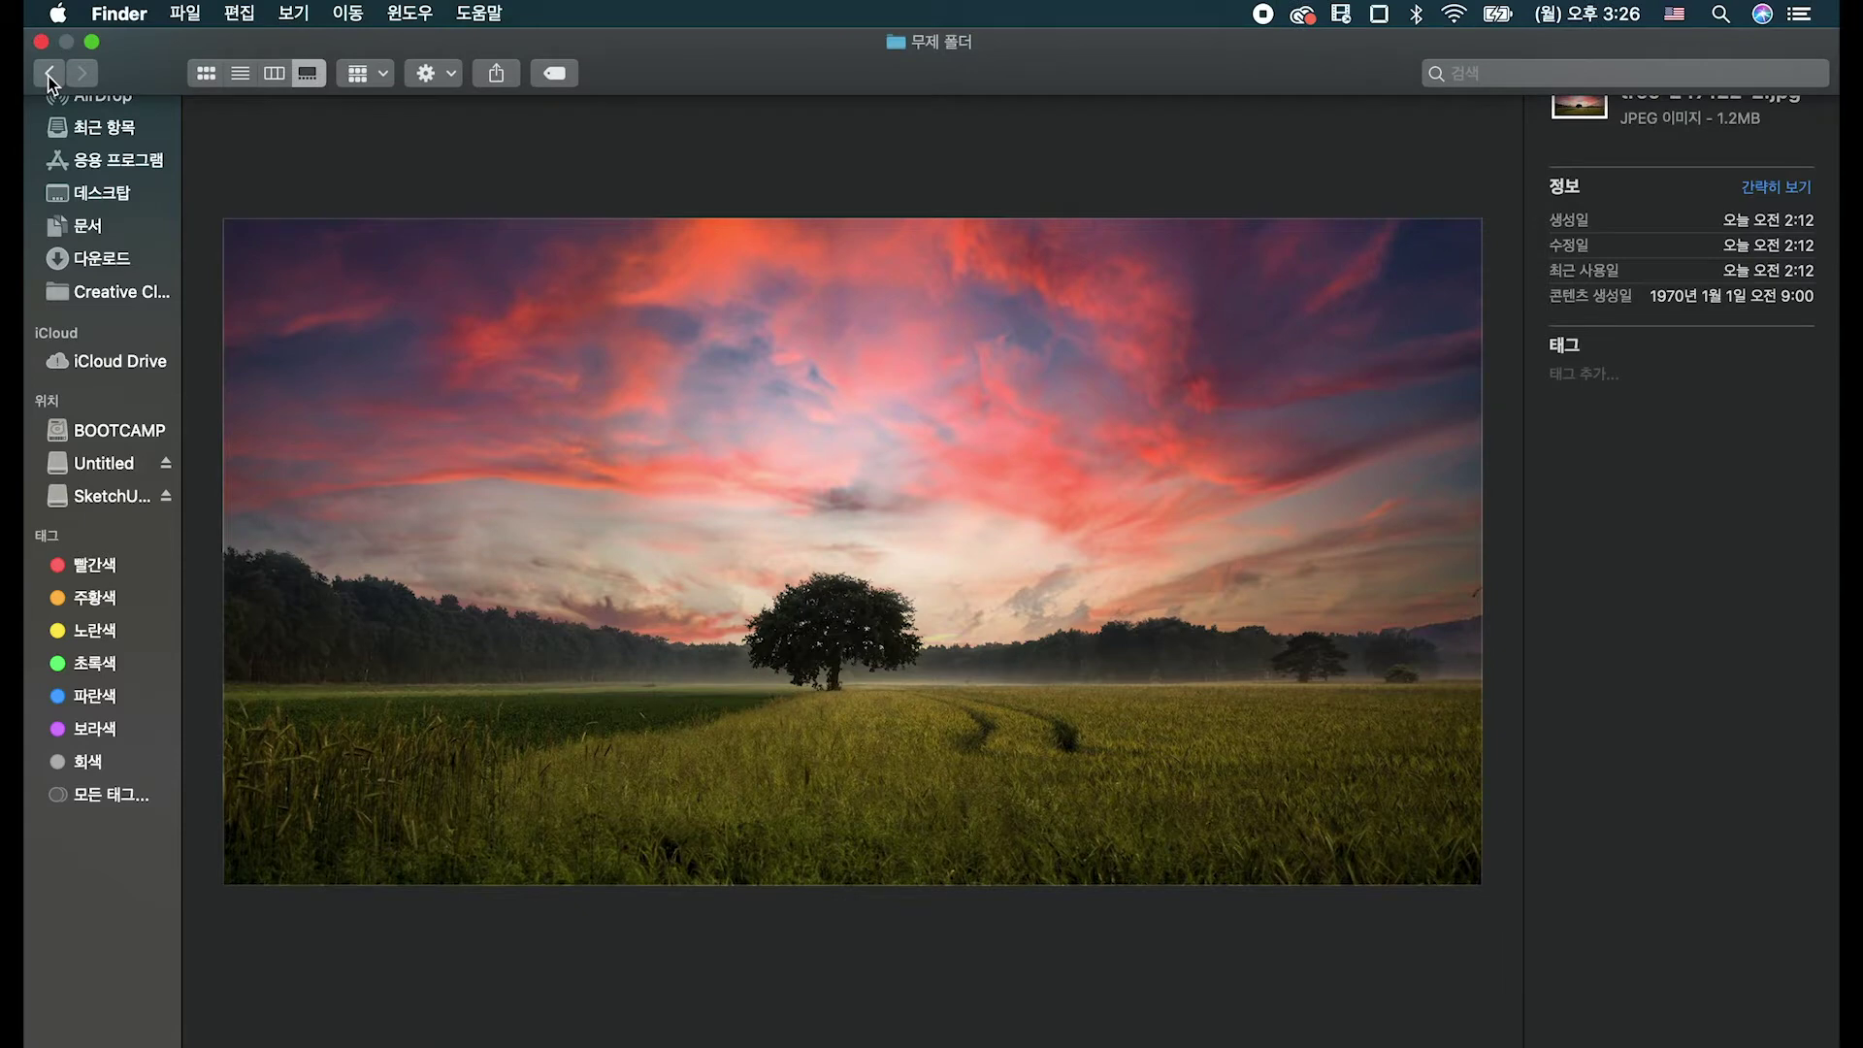
Switch to Photoshop, cancel the open Sky Replacement, and restart Sky Replacement on the unedited tree-247122.jpg.
click(89, 44)
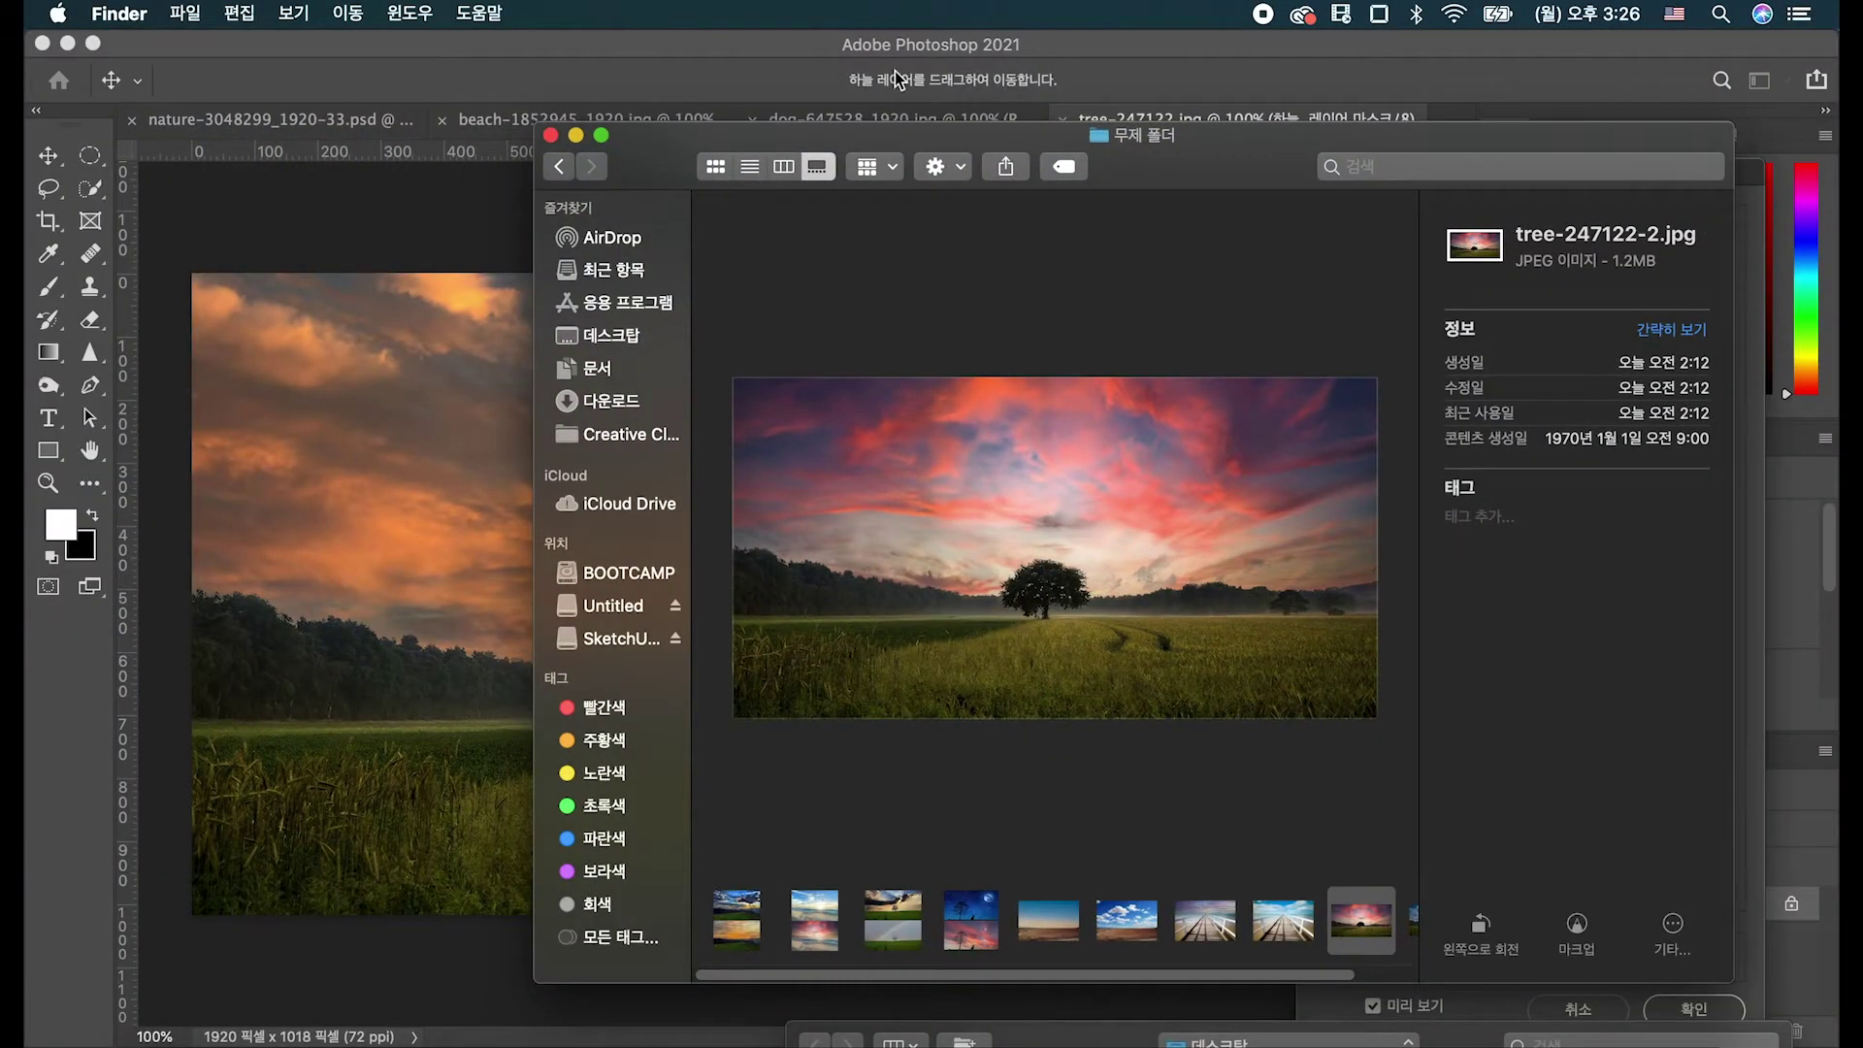
click(898, 80)
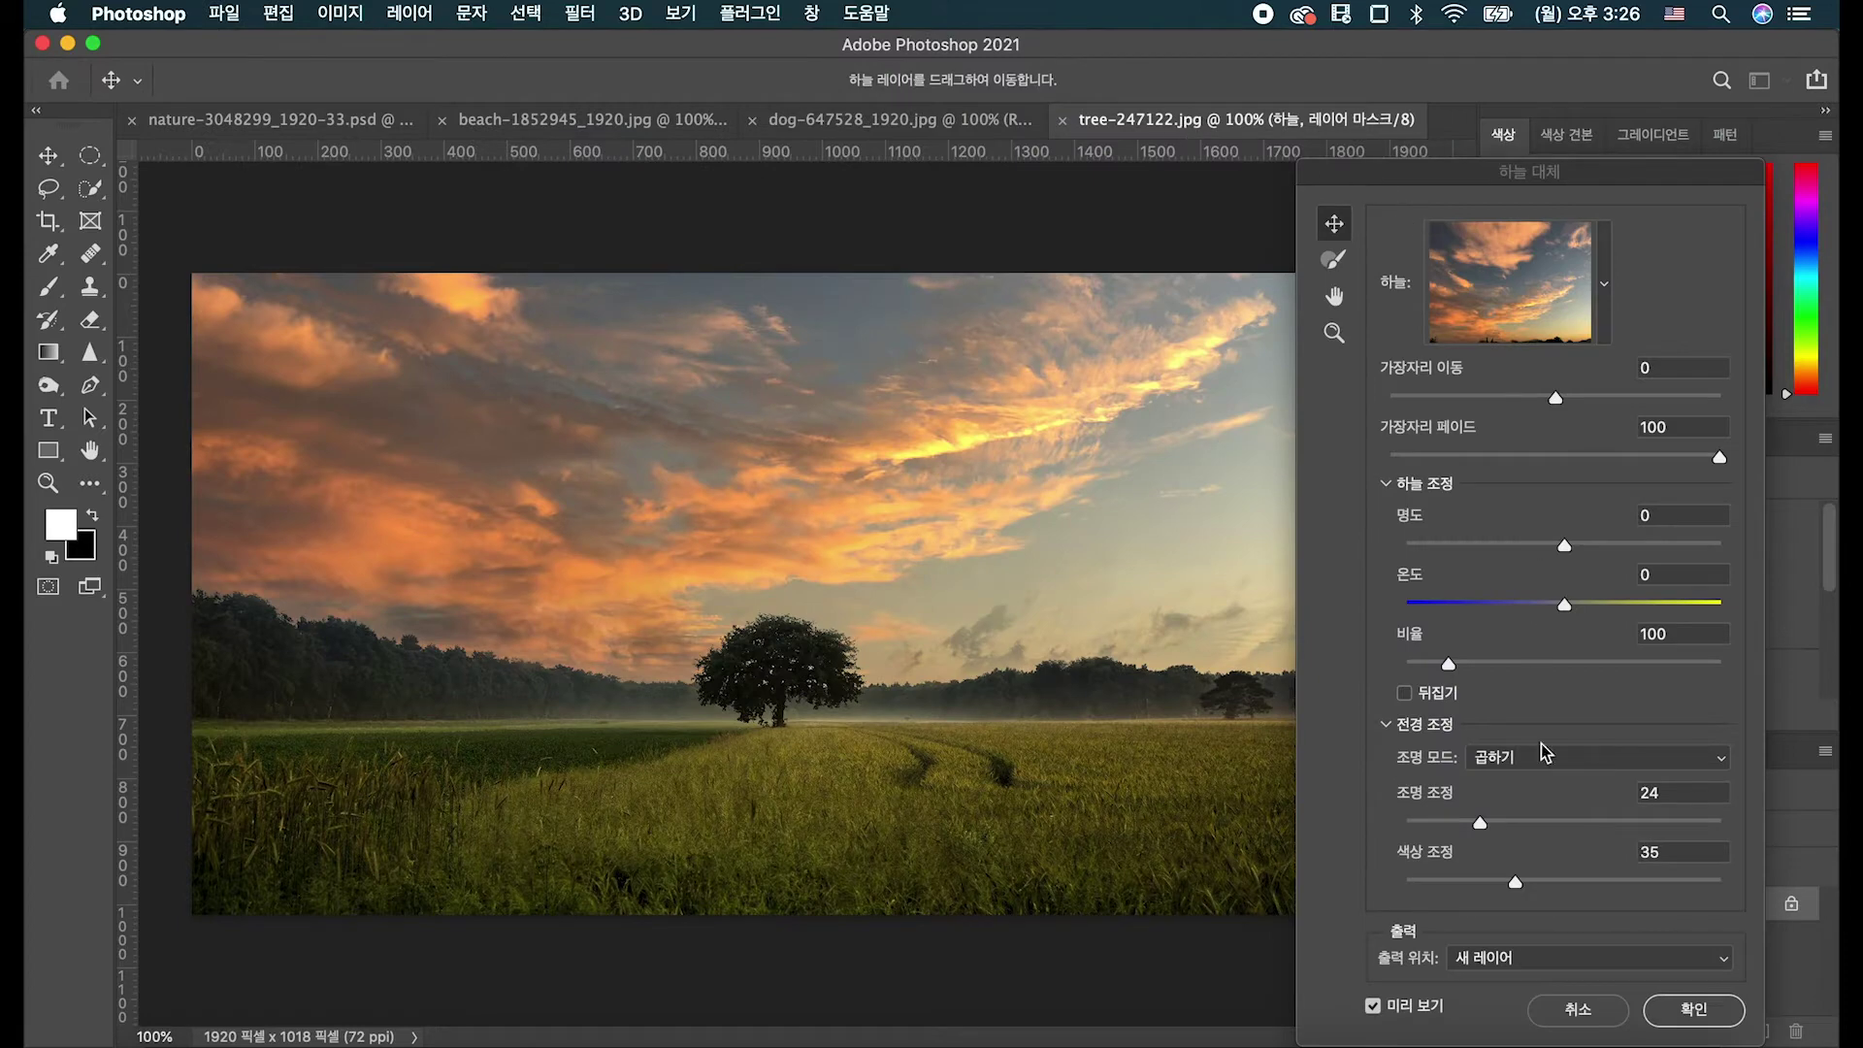
click(1577, 1009)
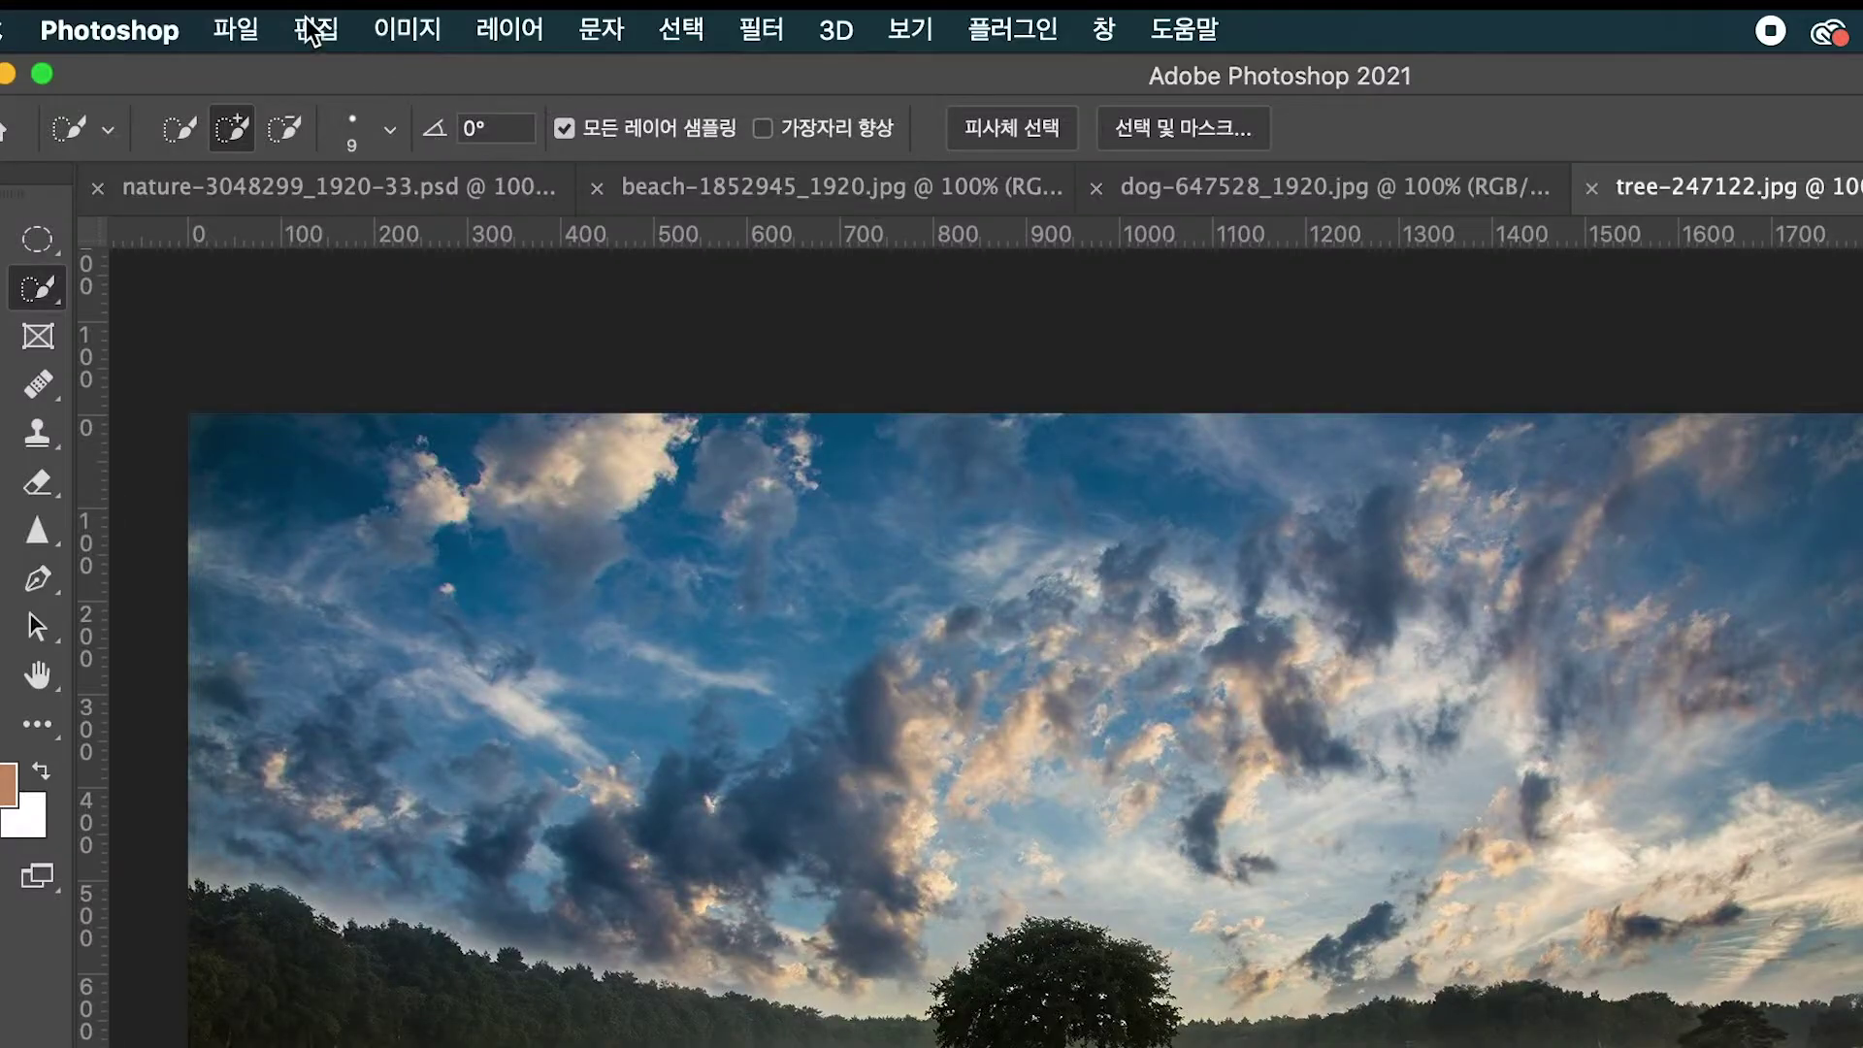
click(310, 35)
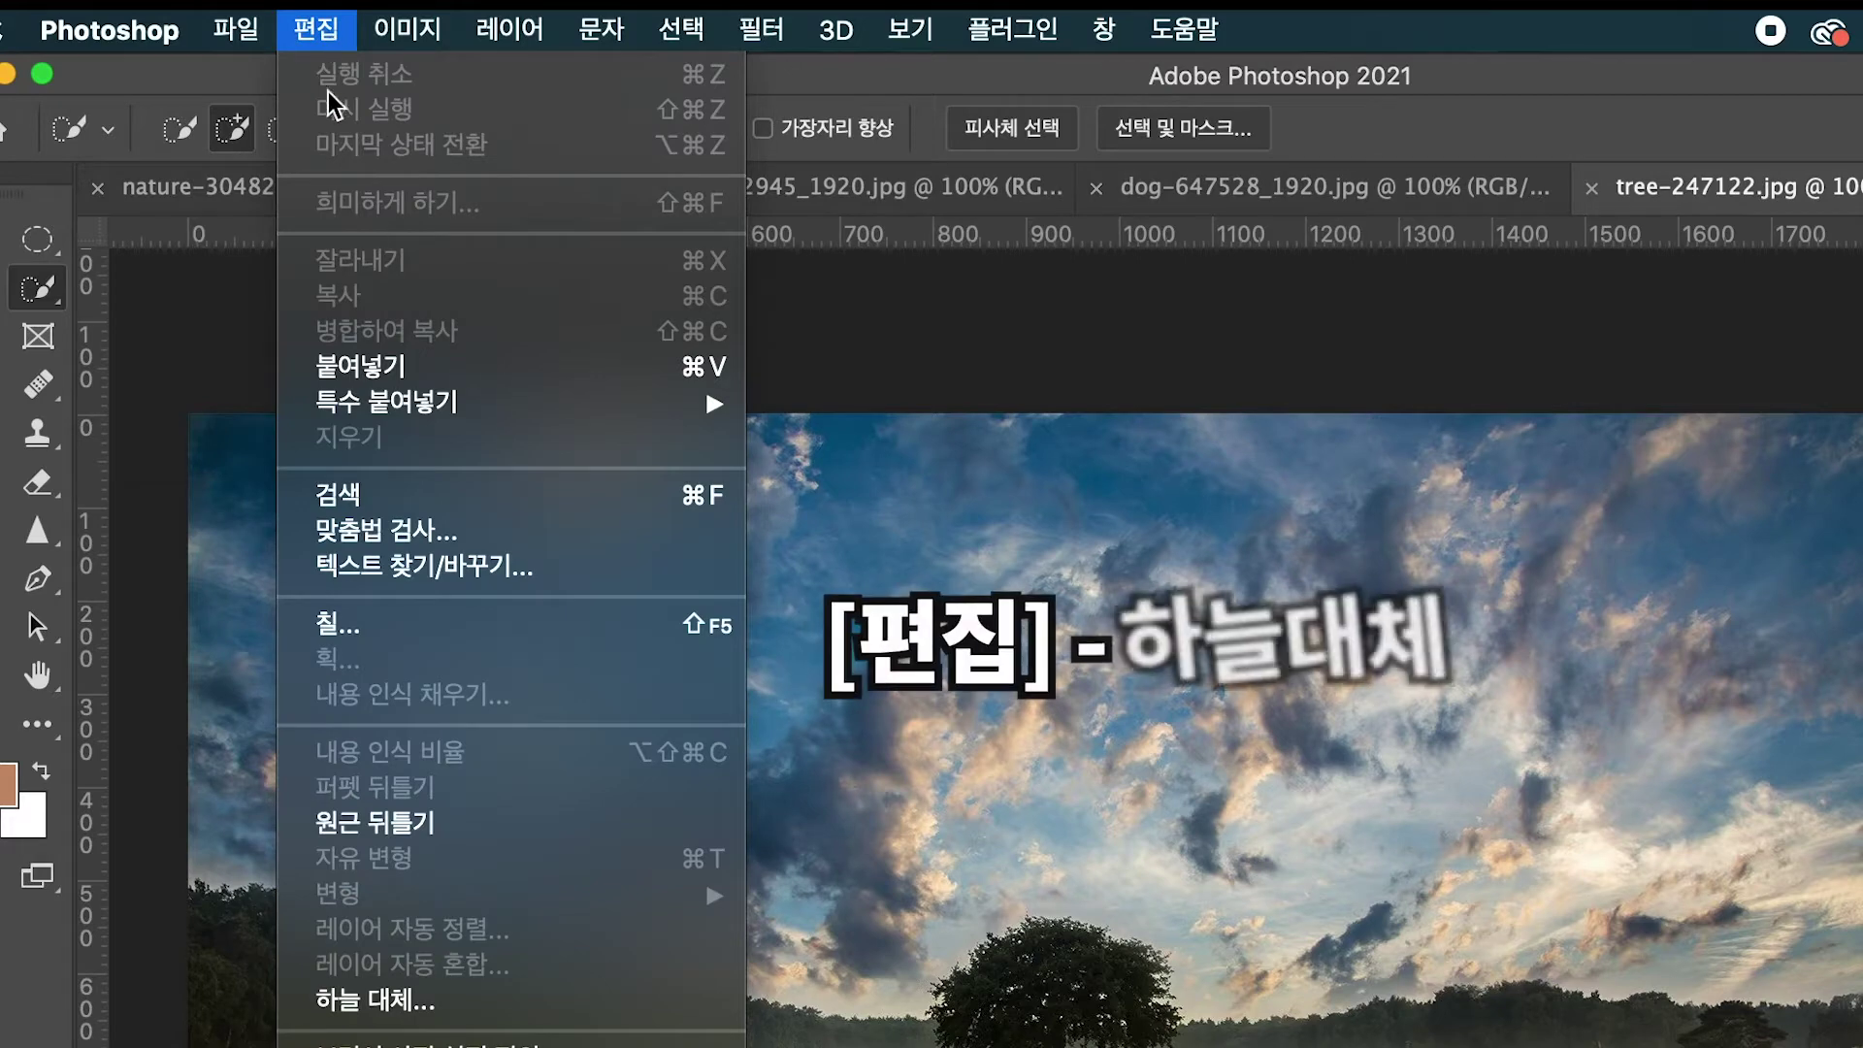
click(498, 1009)
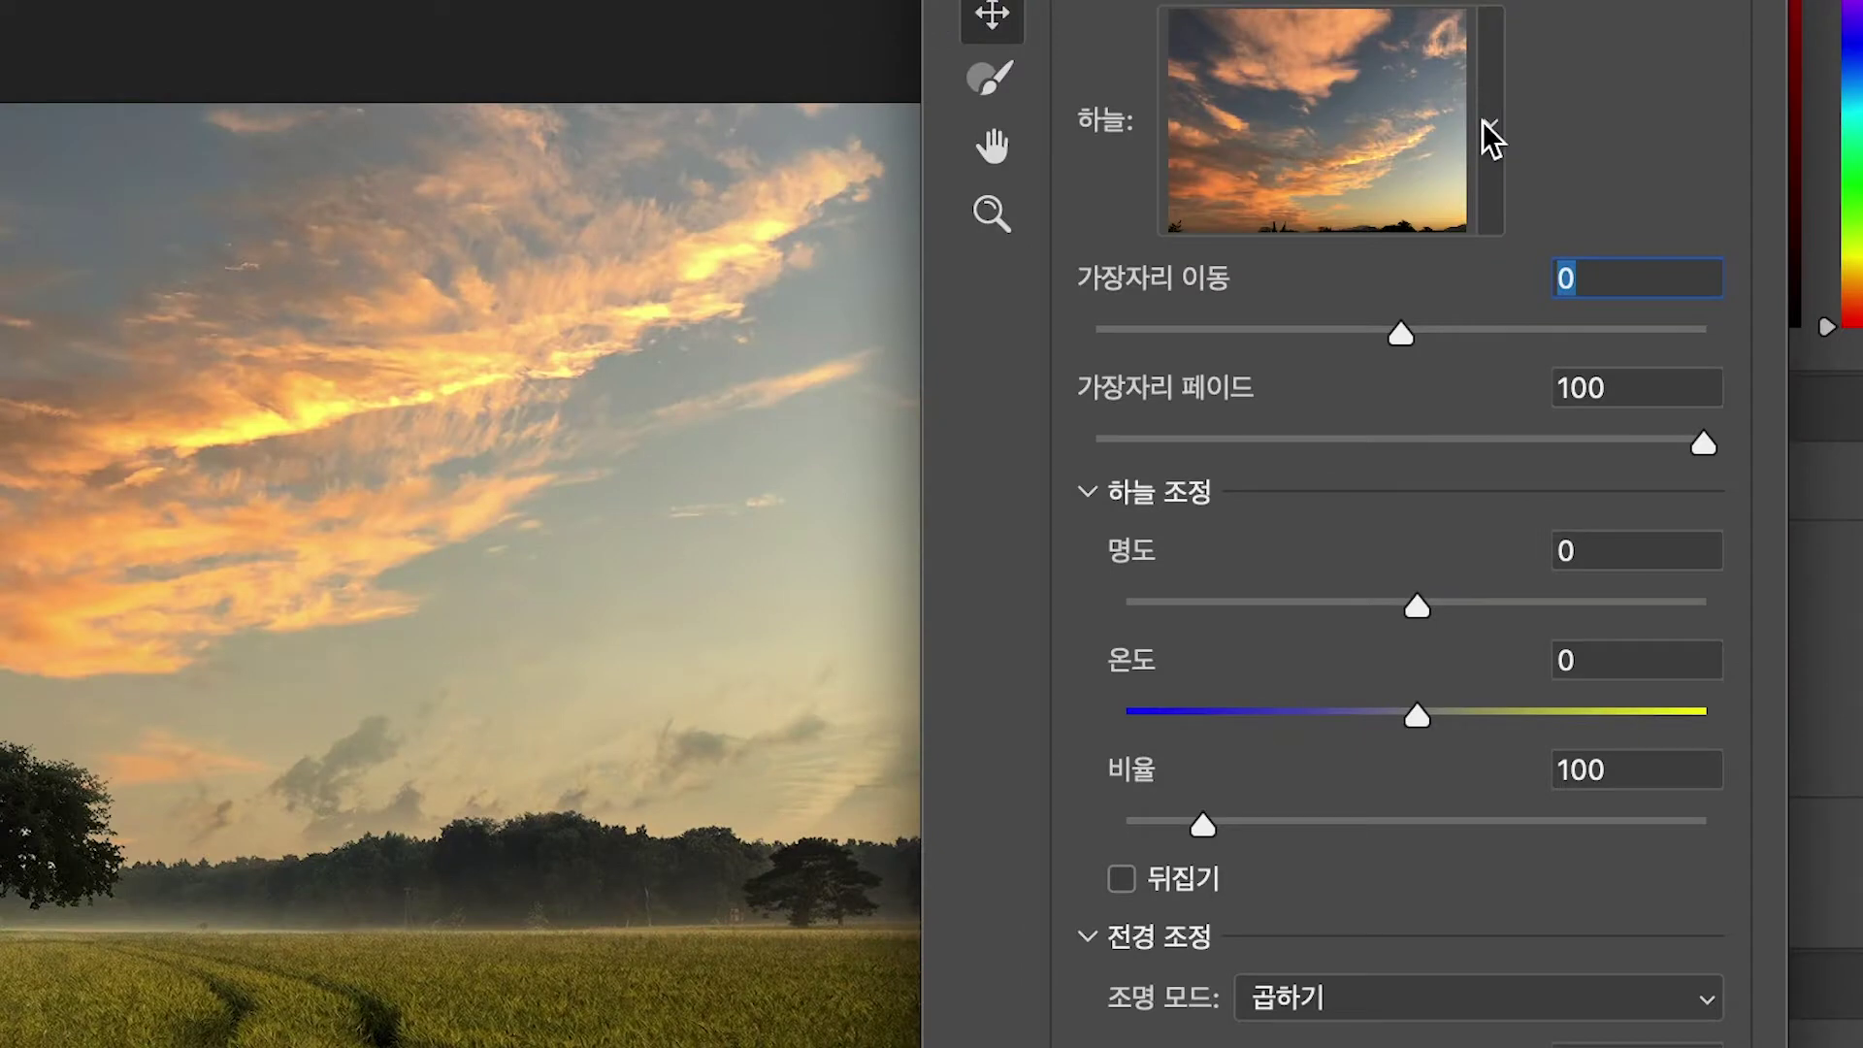
Try the red sunset and grey overcast sky presets from the 장관 (Spectacular) group on the tree photo.
click(1602, 290)
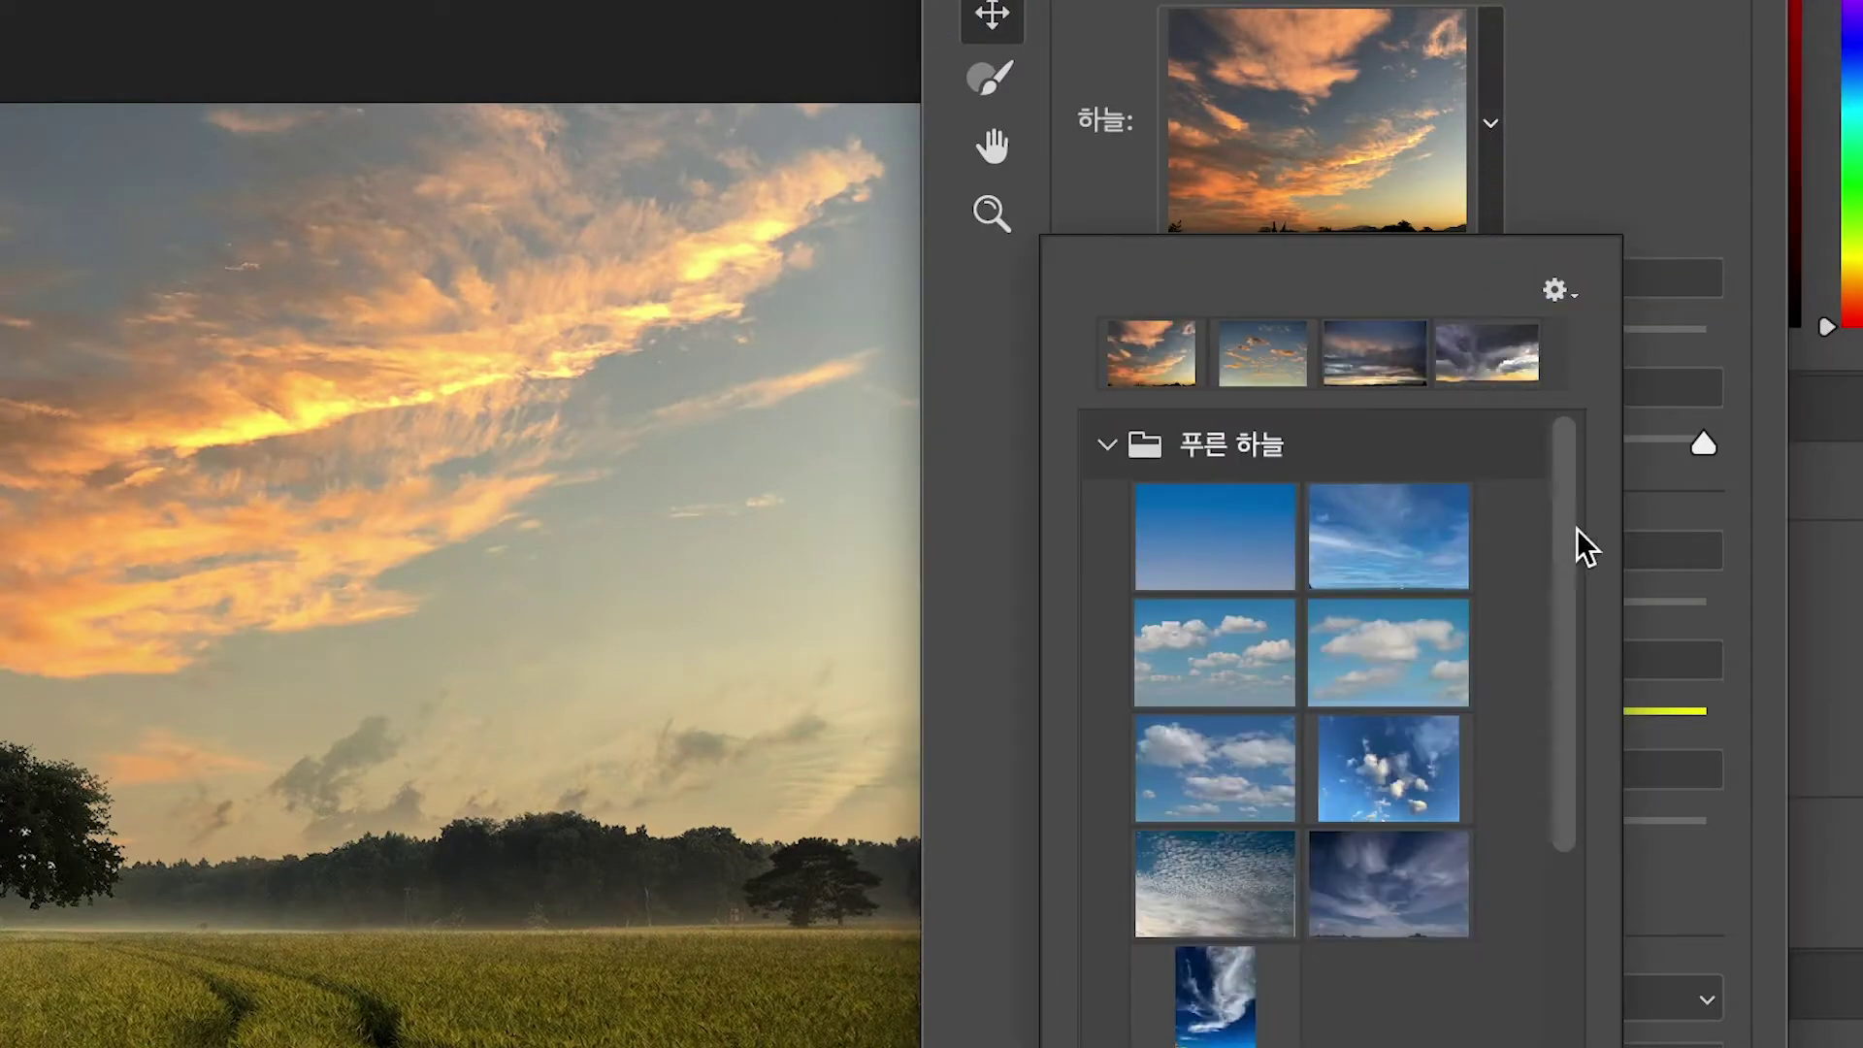
drag(1570, 914, 1553, 1045)
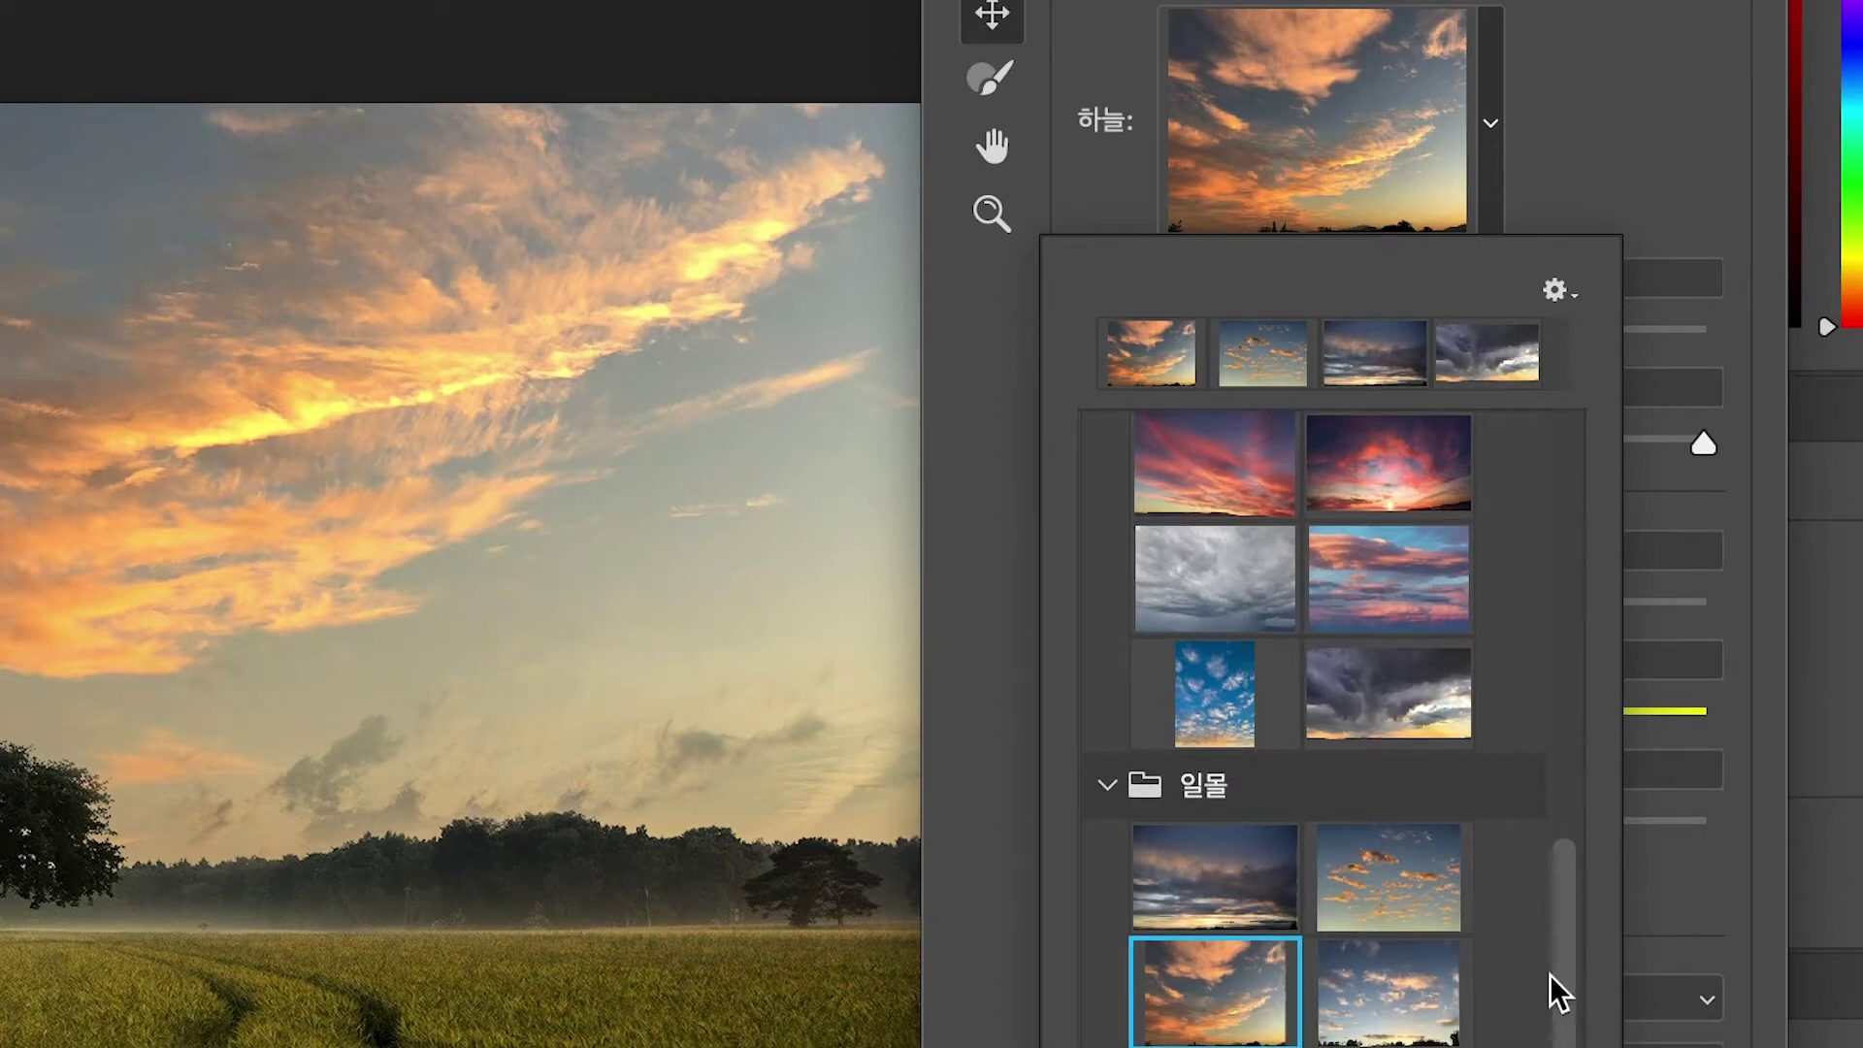
click(1417, 491)
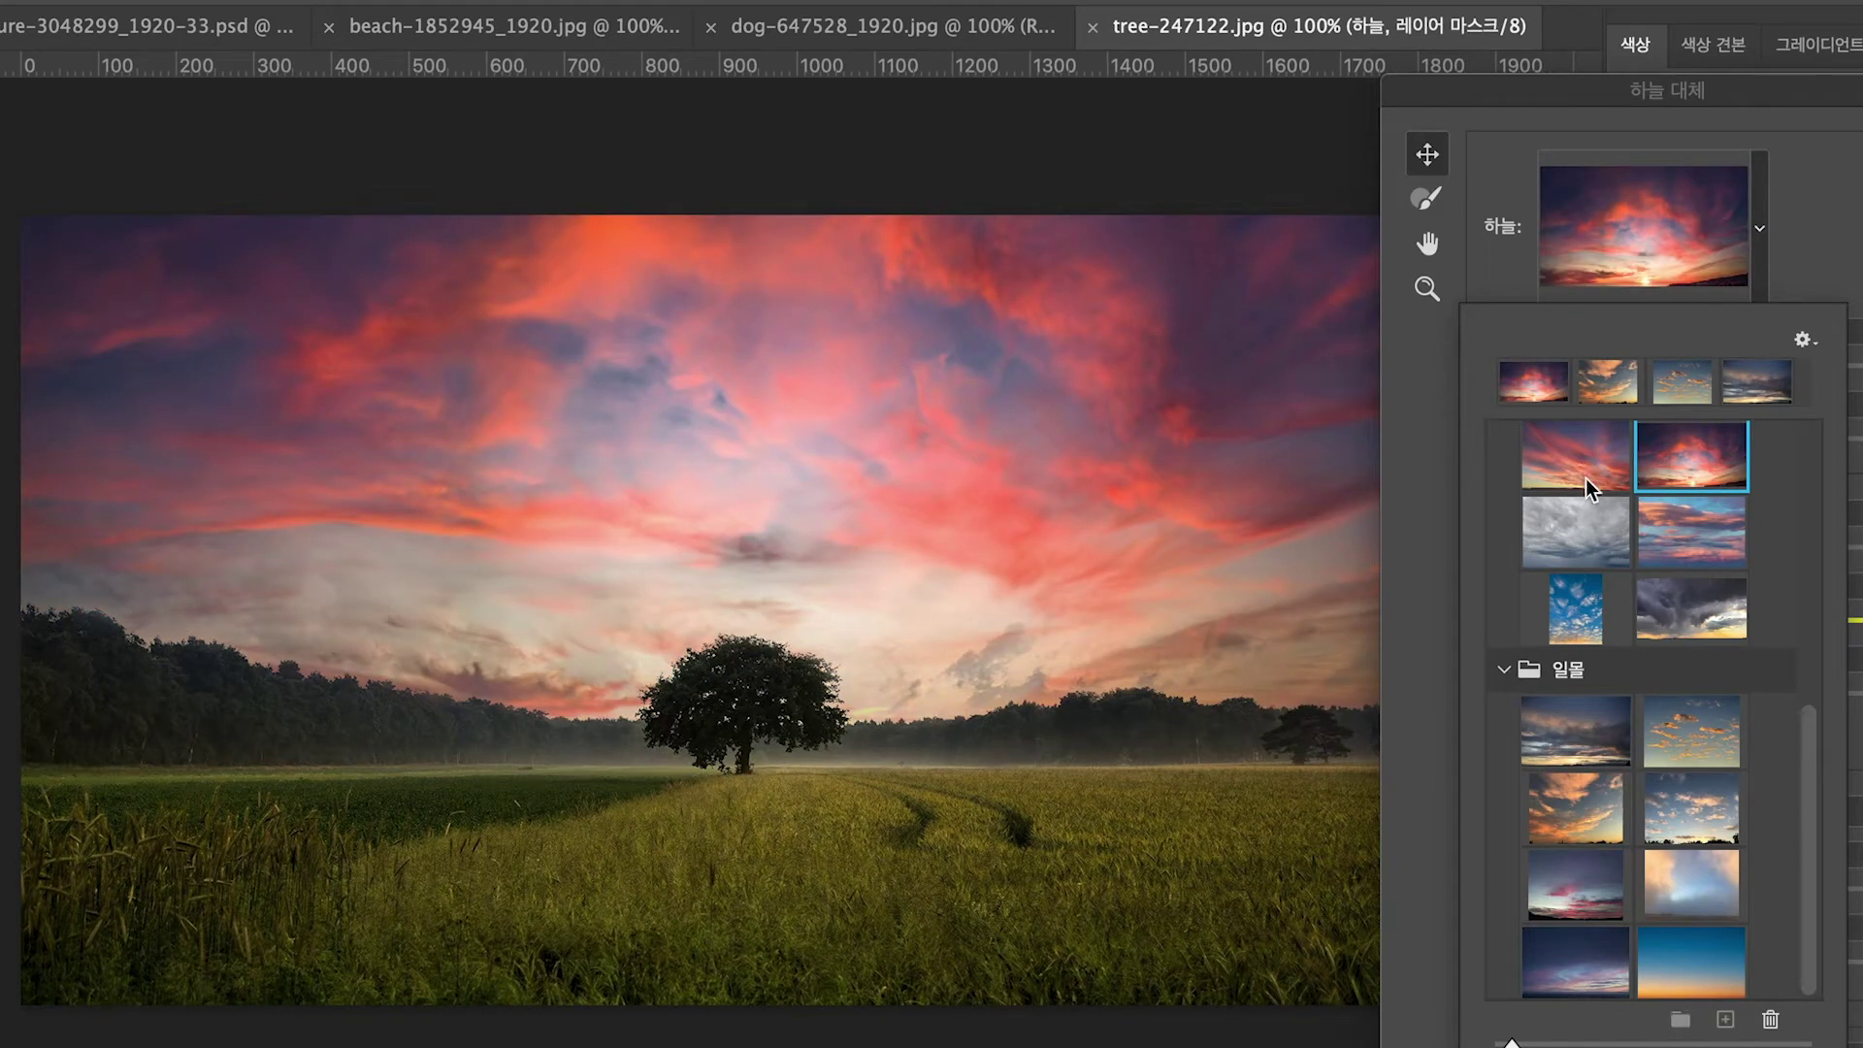
click(1579, 527)
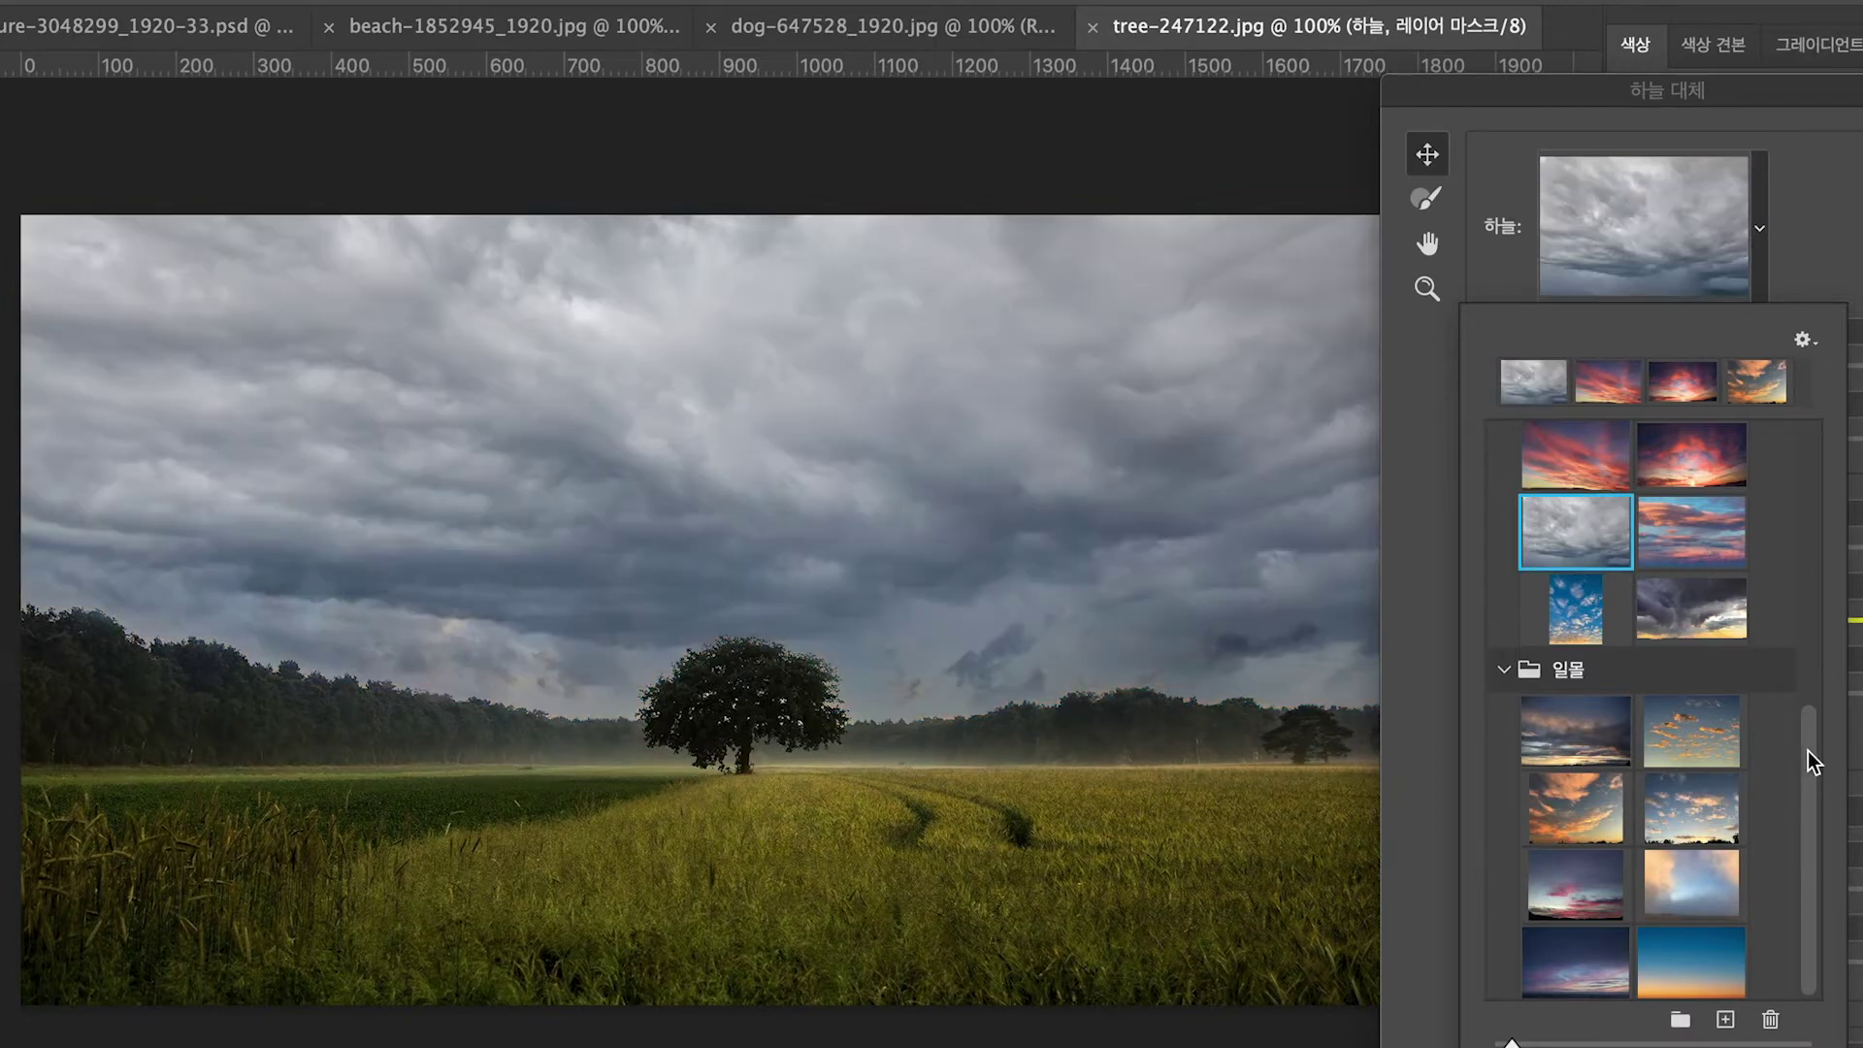
Try several 푸른 하늘 (Blue Skies) presets in turn, from the wispy blue sky to the deep blue sky with white streaks.
scroll(1816, 475, up, 8)
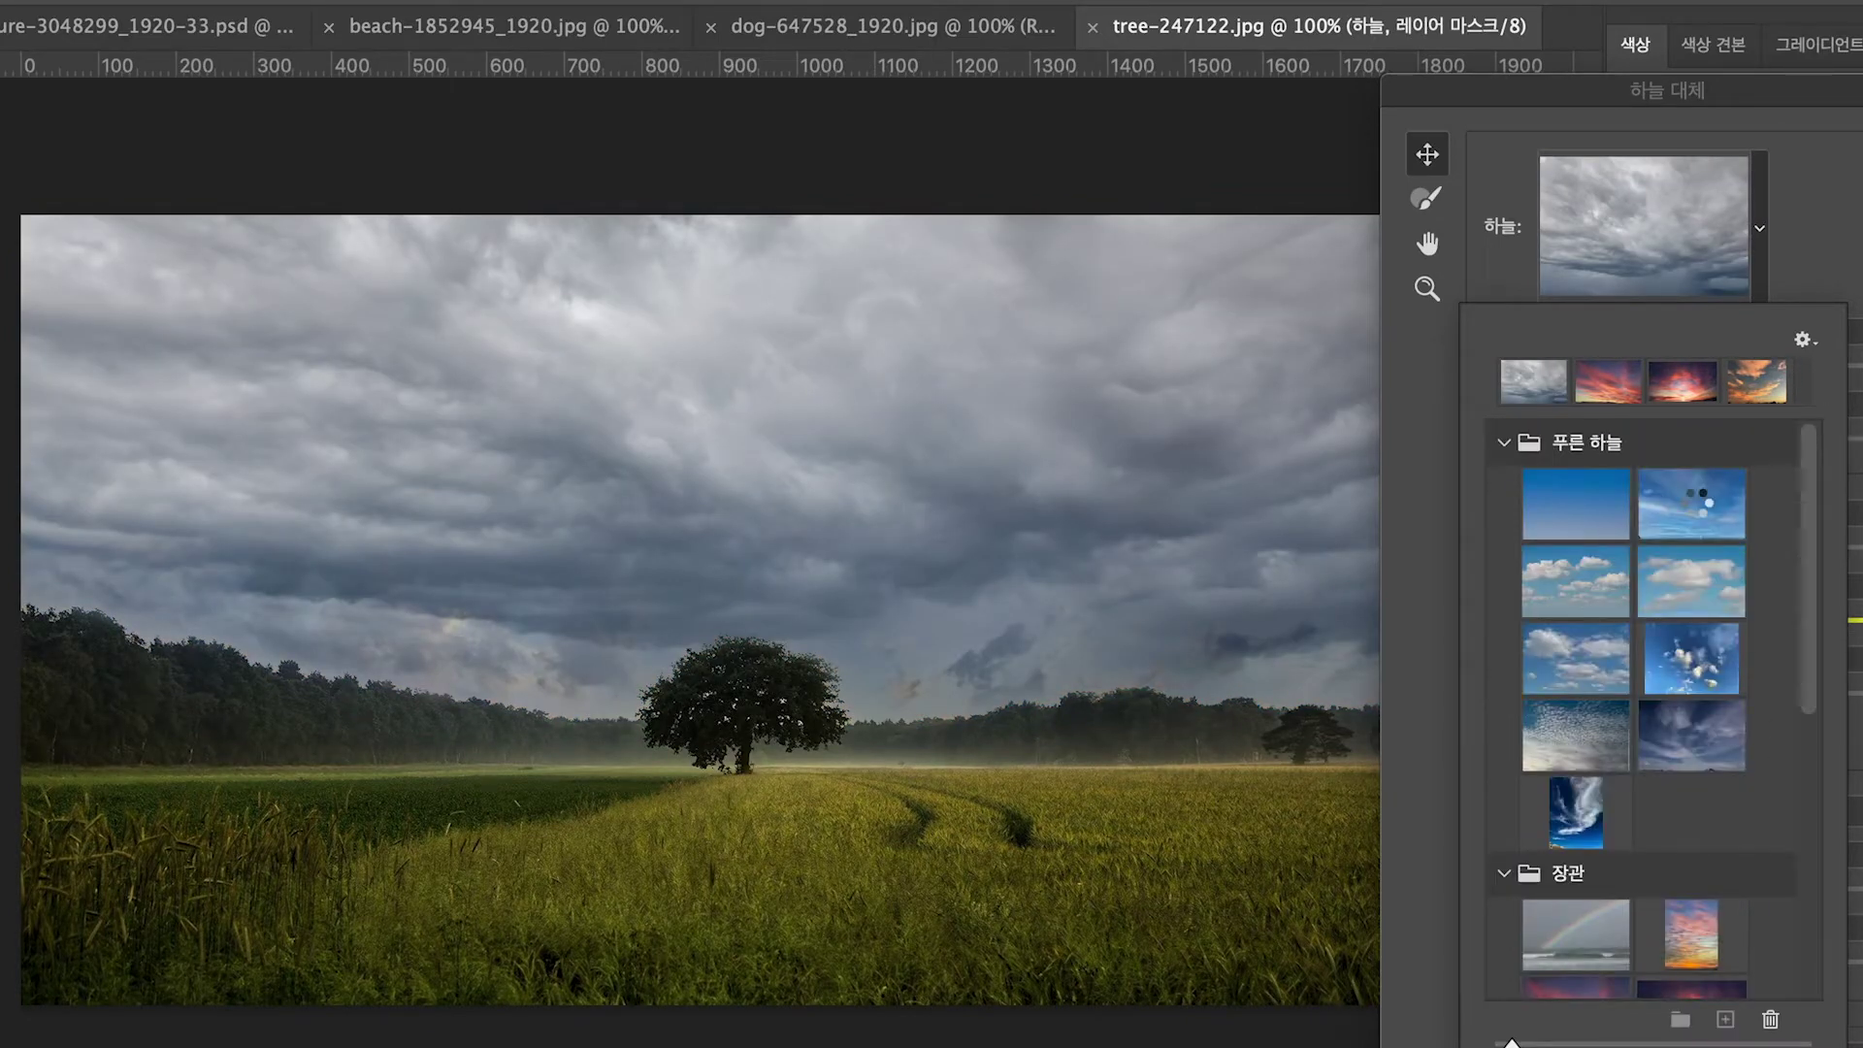
click(1592, 521)
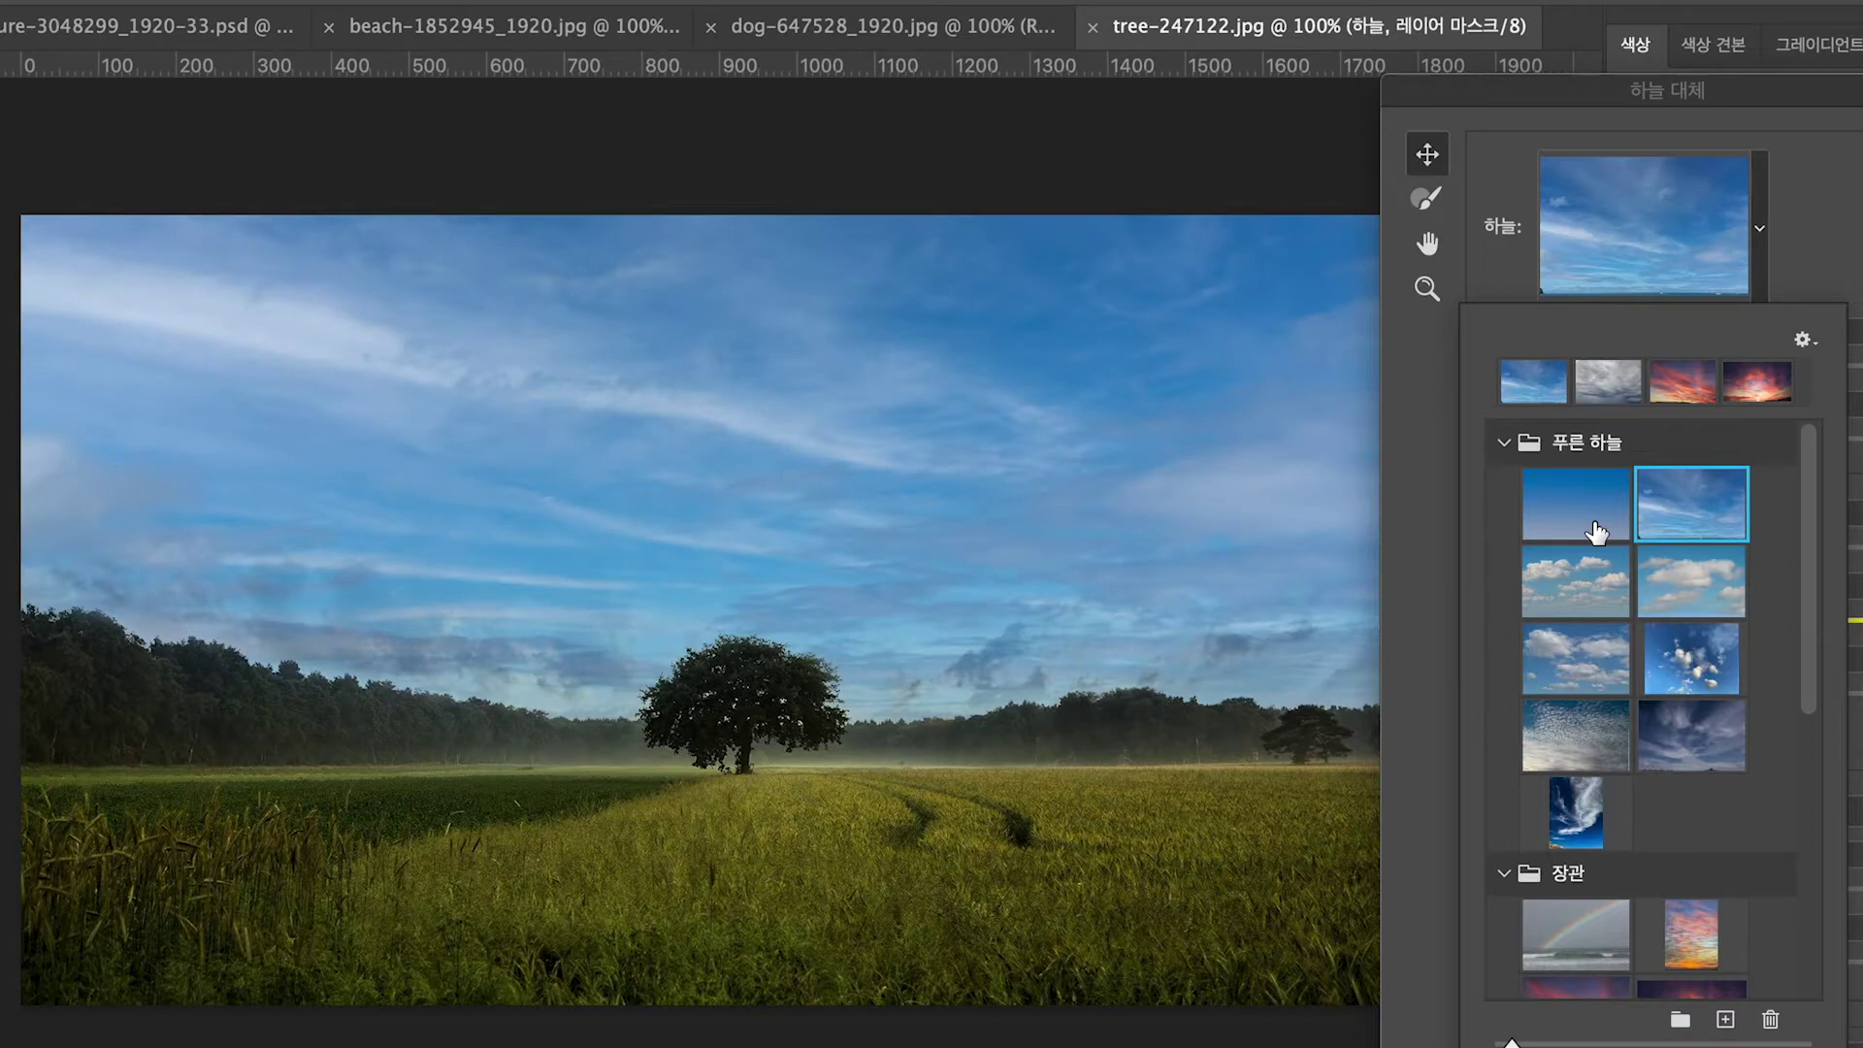
click(1632, 598)
click(1660, 594)
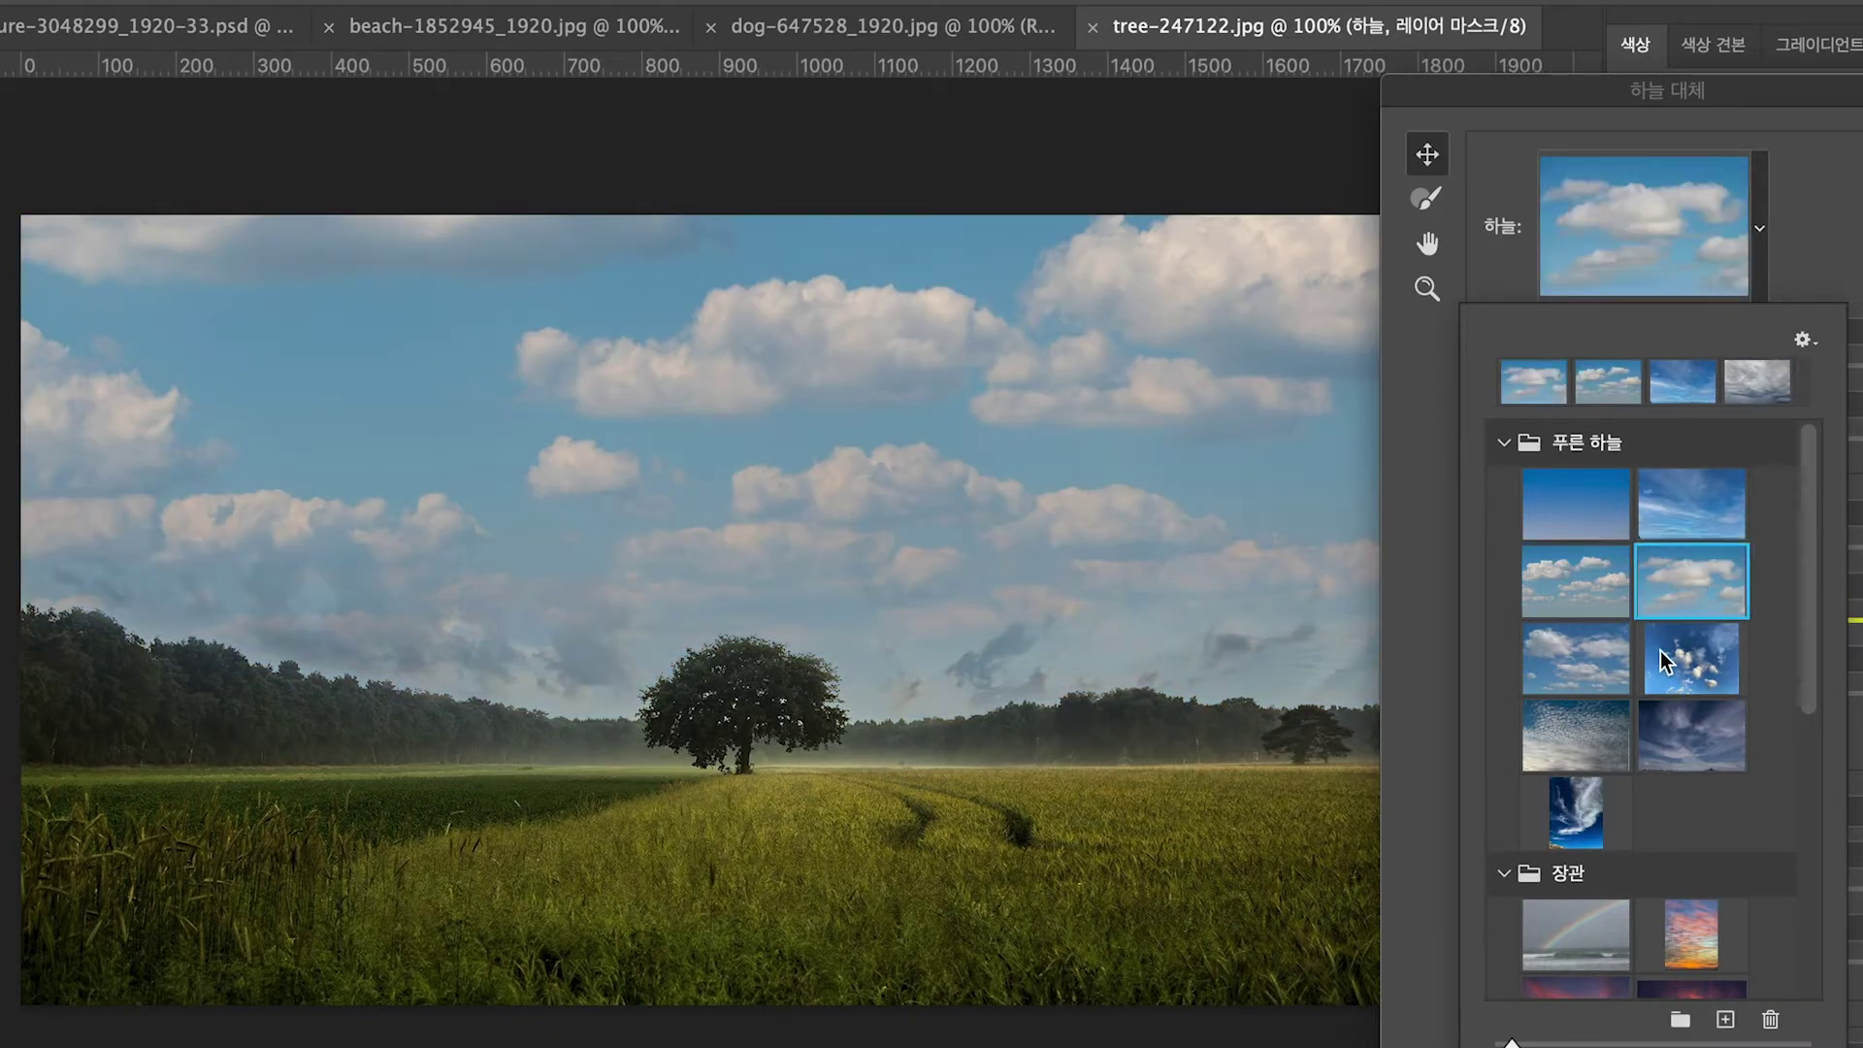
click(1661, 659)
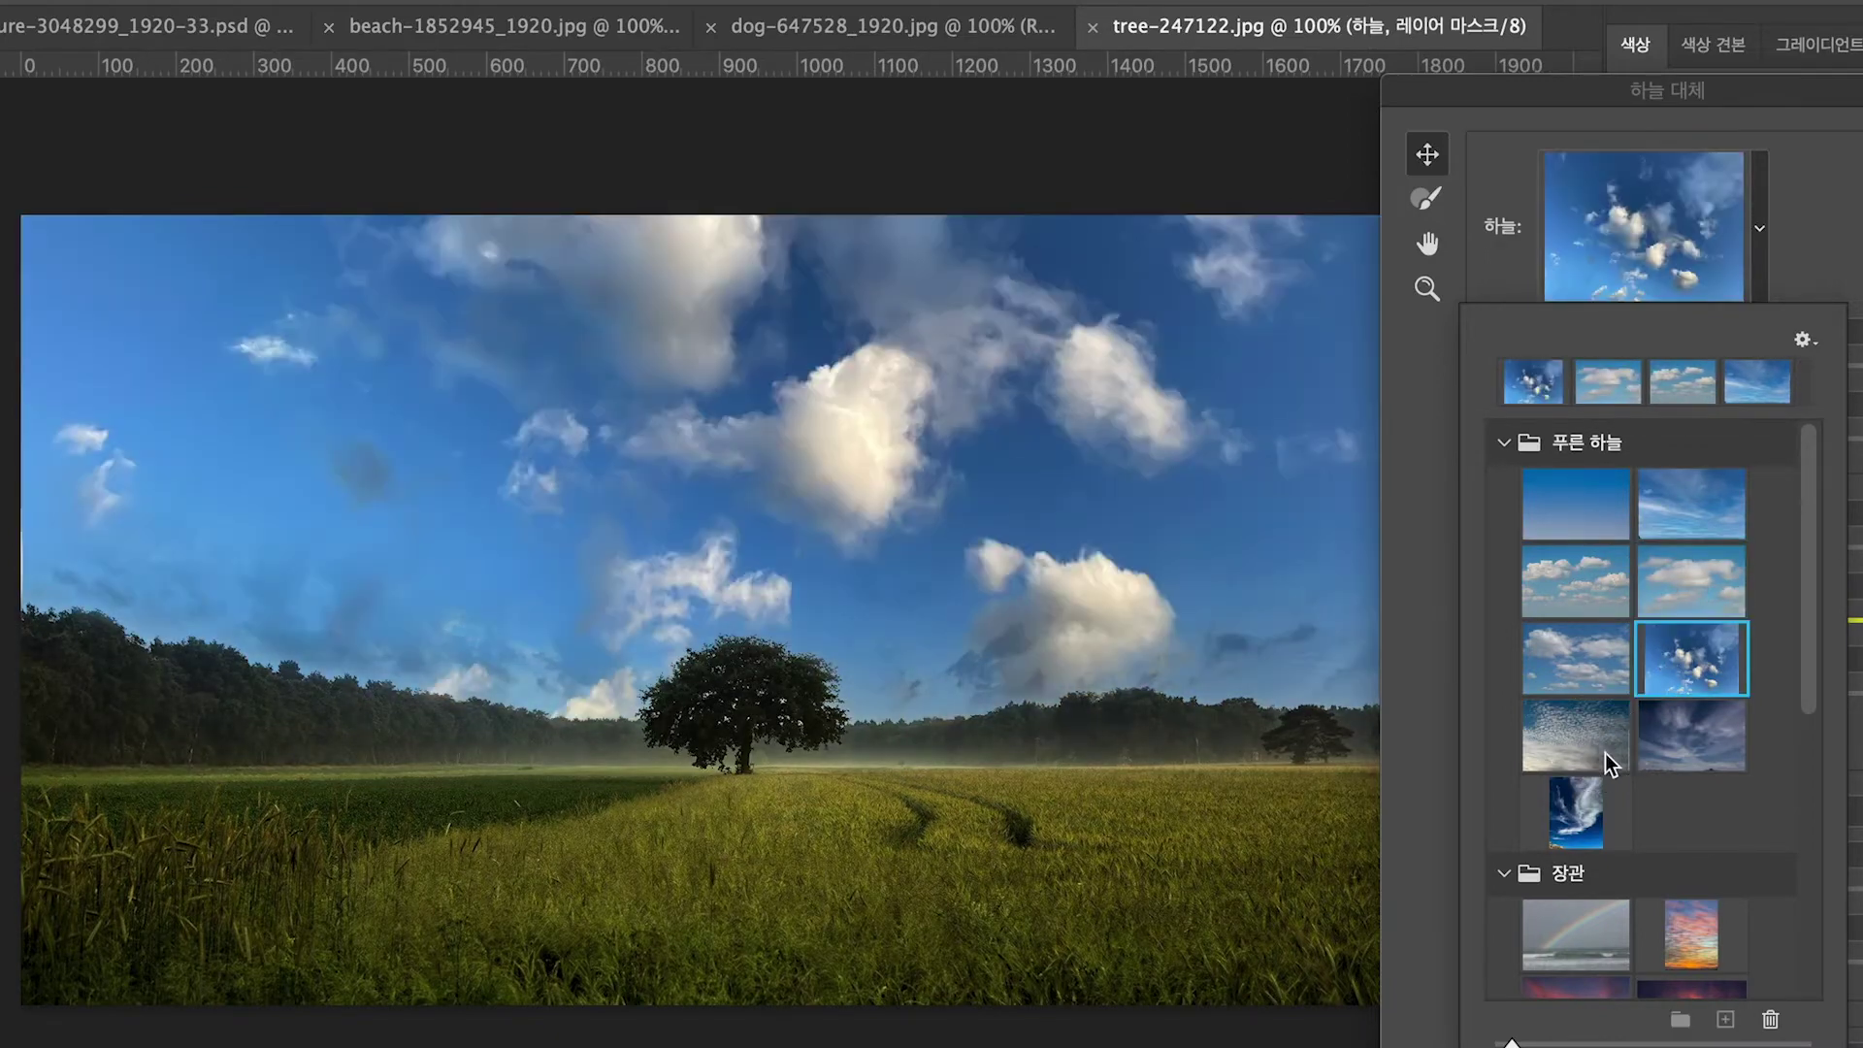
click(1600, 751)
click(1673, 741)
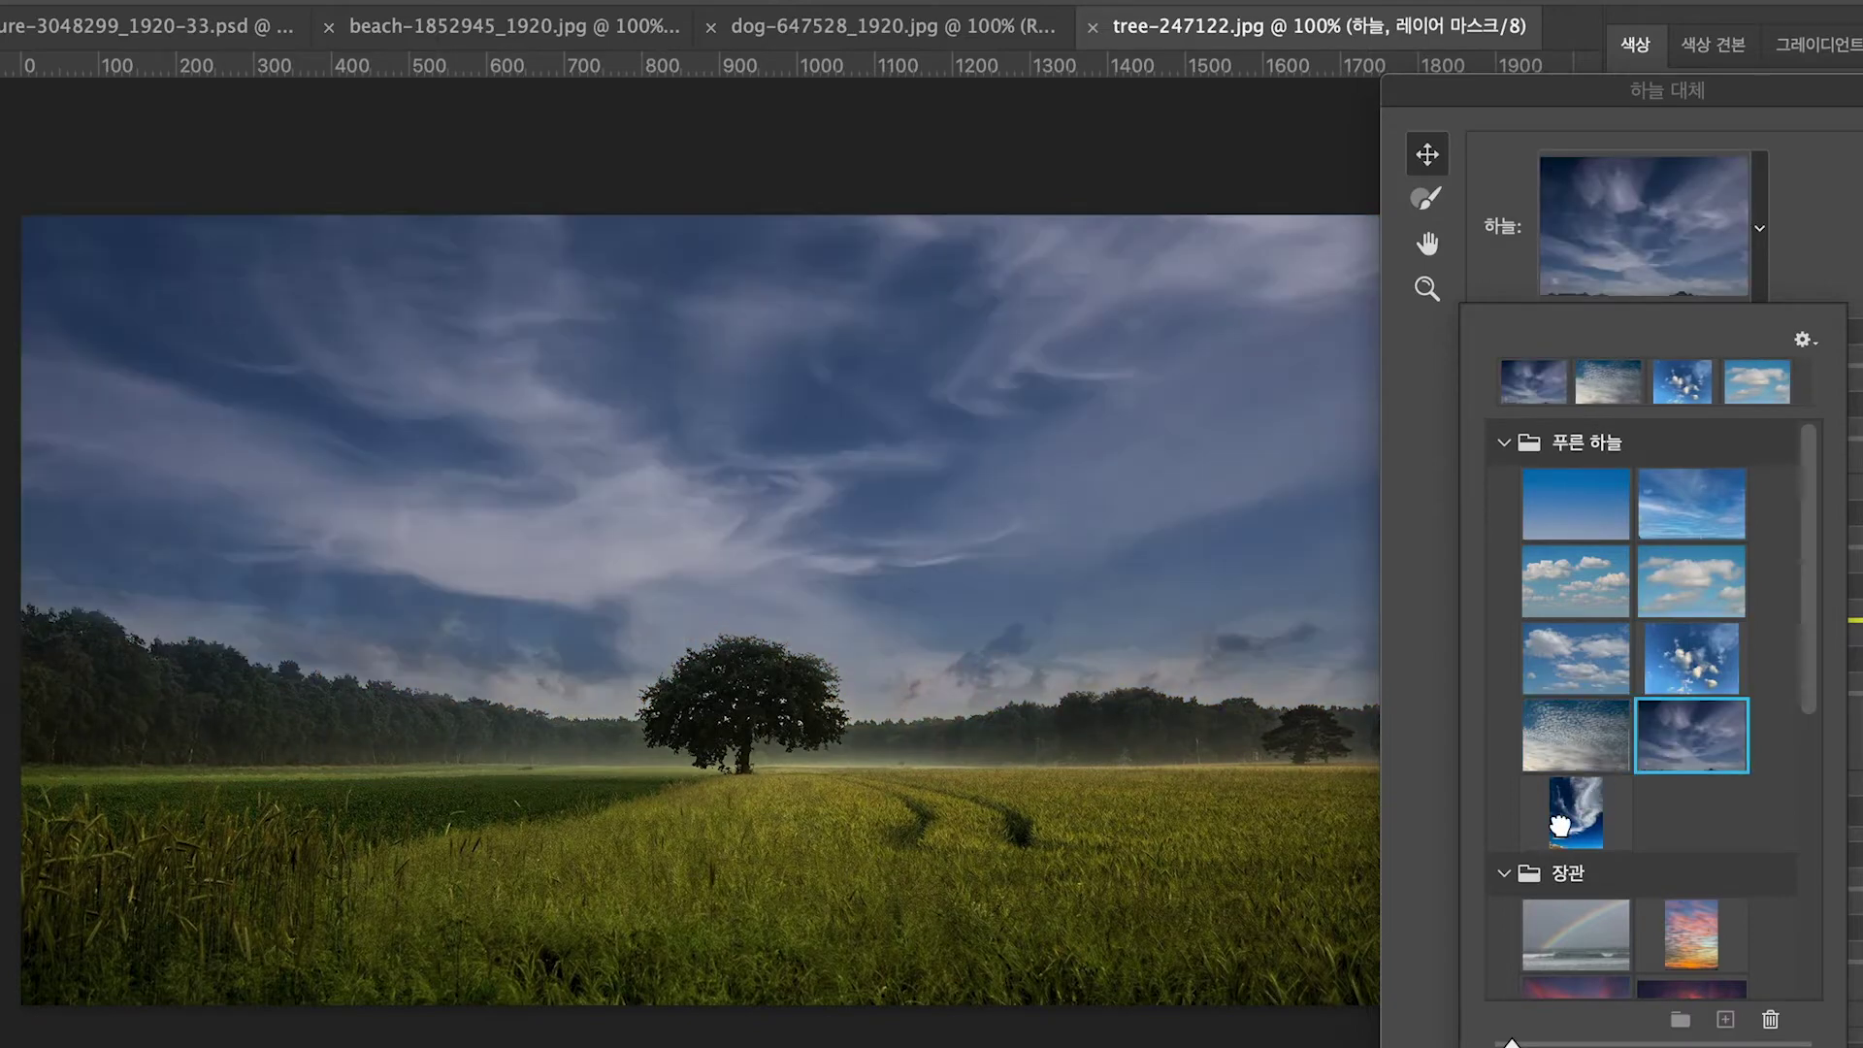
click(1576, 836)
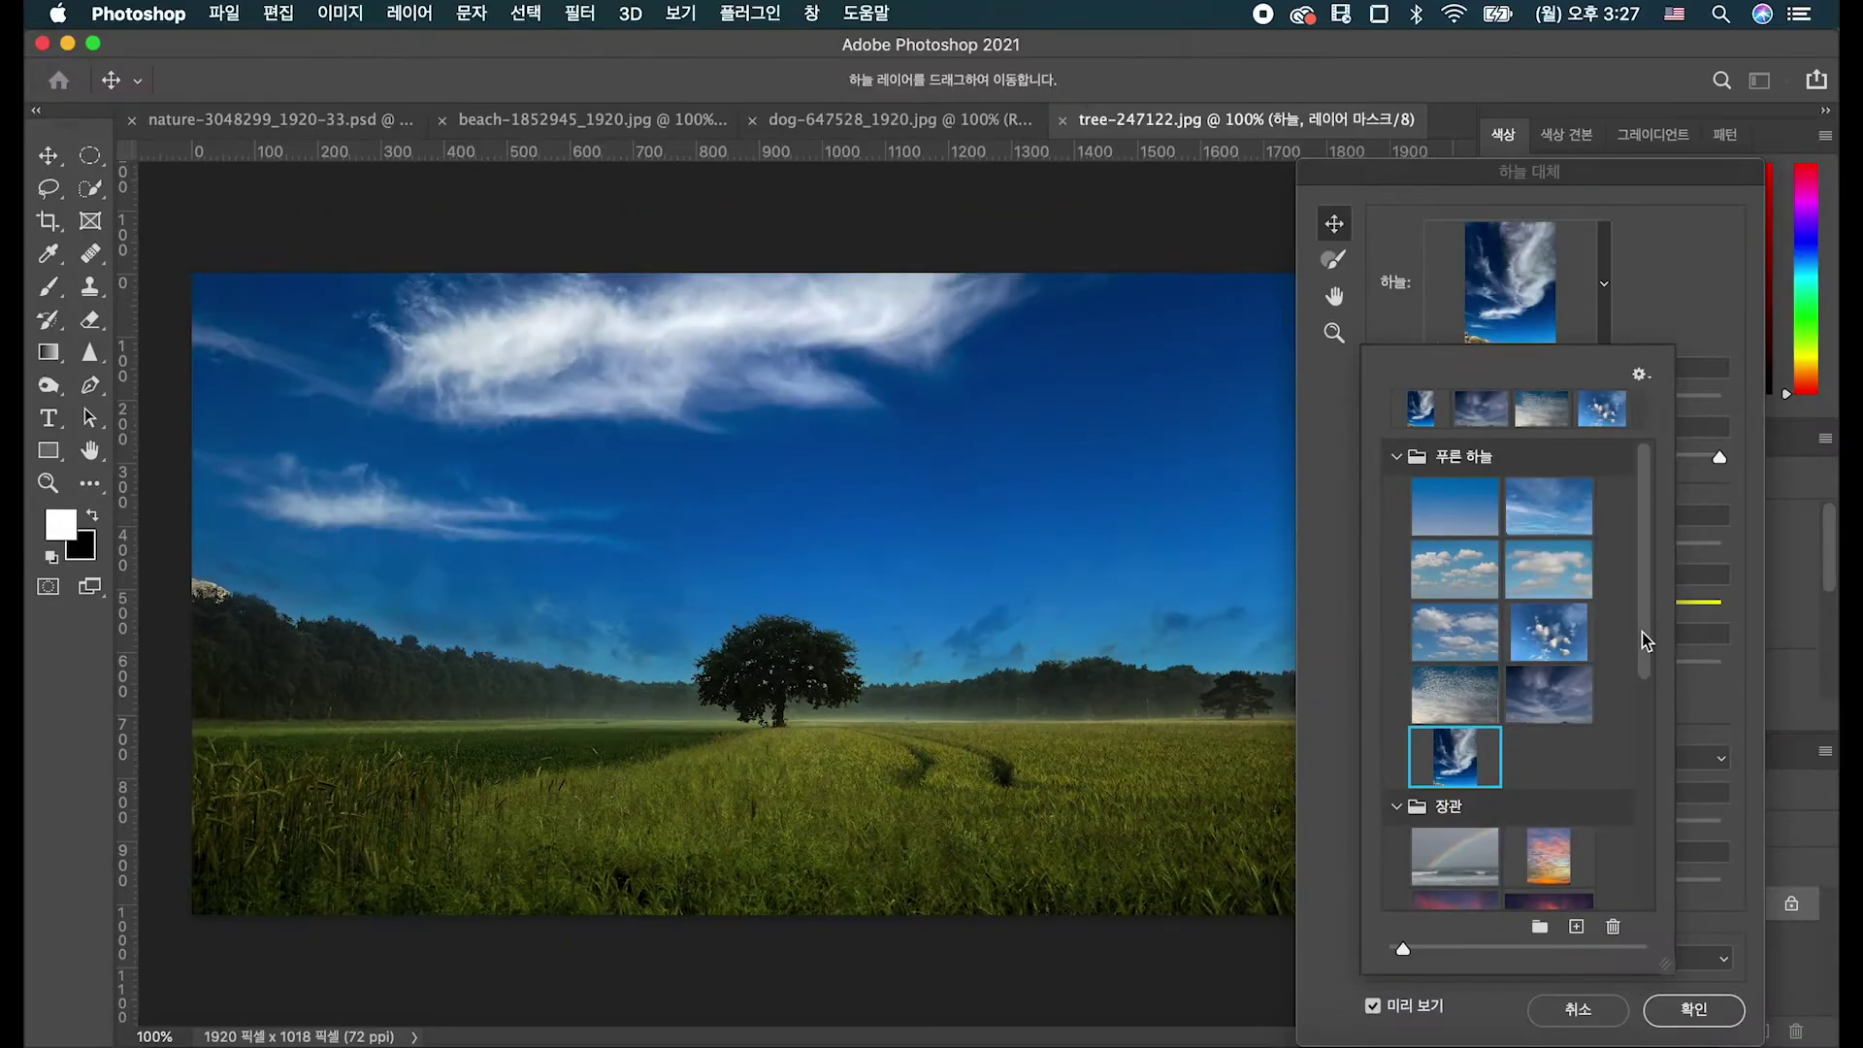
Try the blue sky with scattered clouds and the dark storm sky from the 장관 (Spectacular) group.
scroll(1645, 669, down, 2)
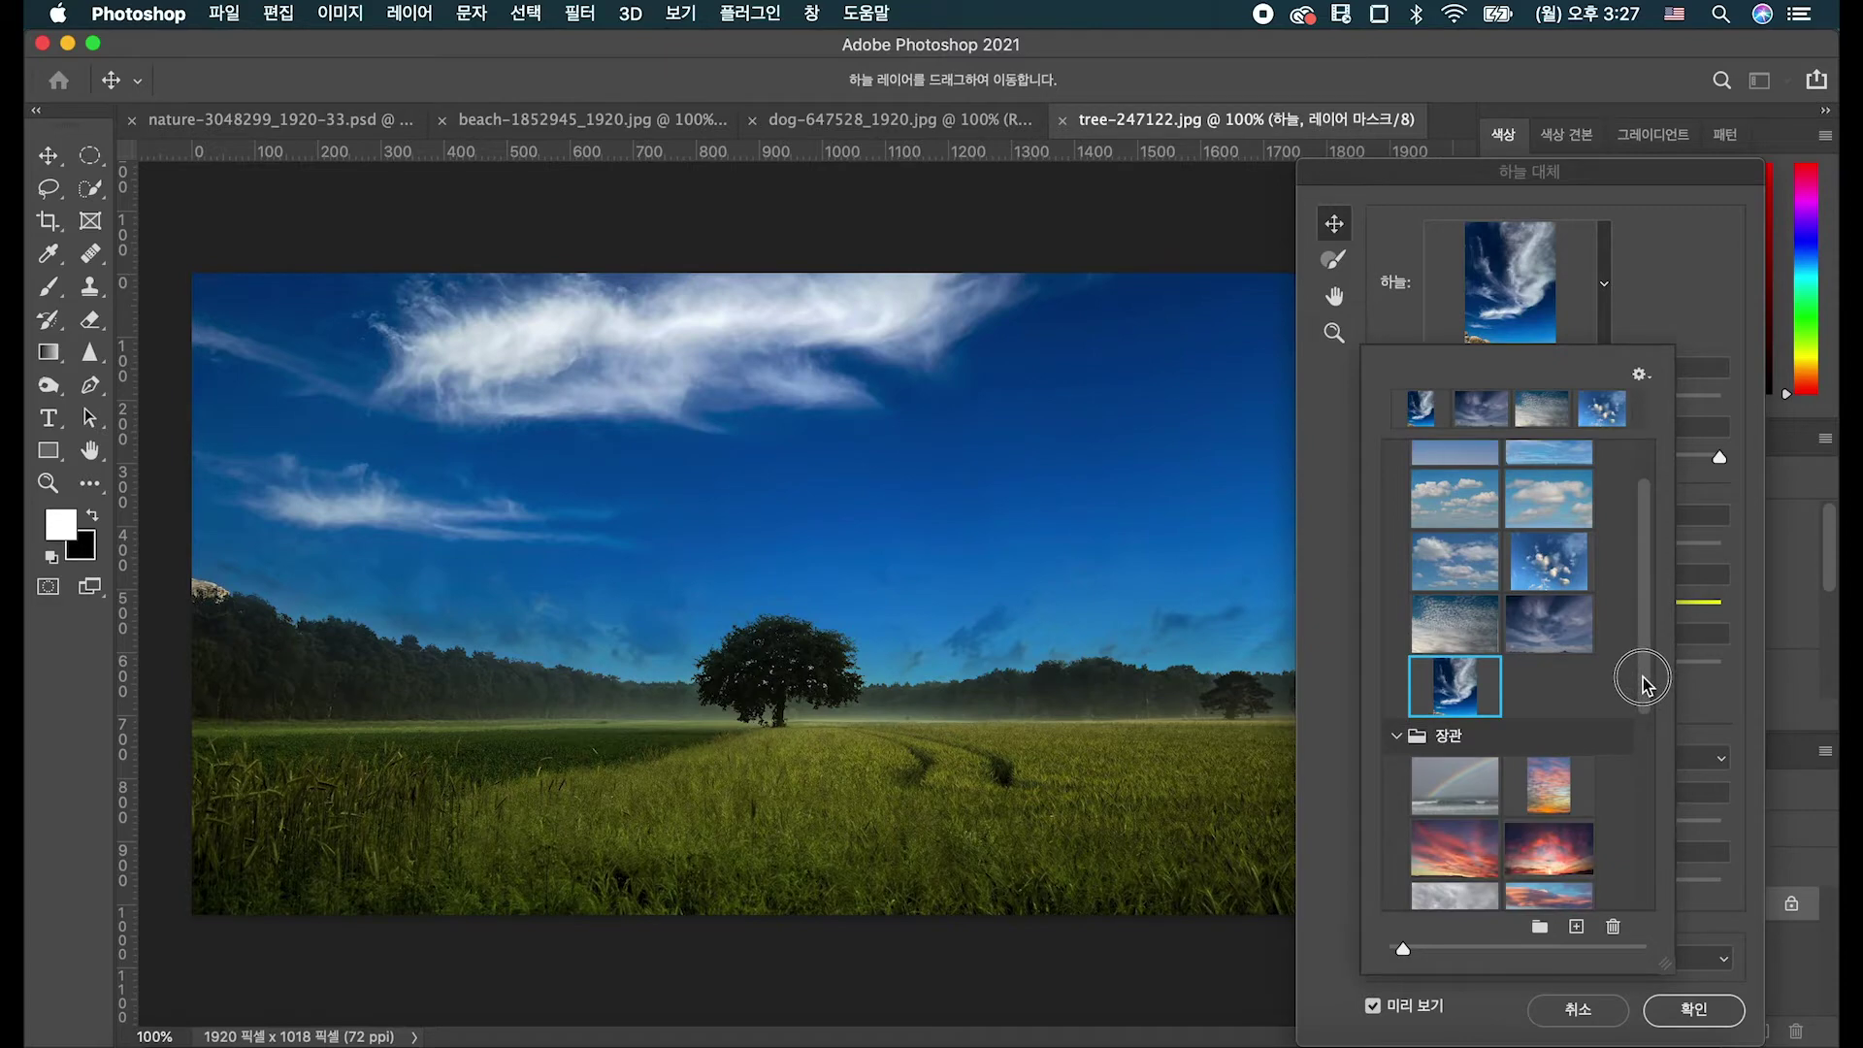
scroll(1445, 762, down, 4)
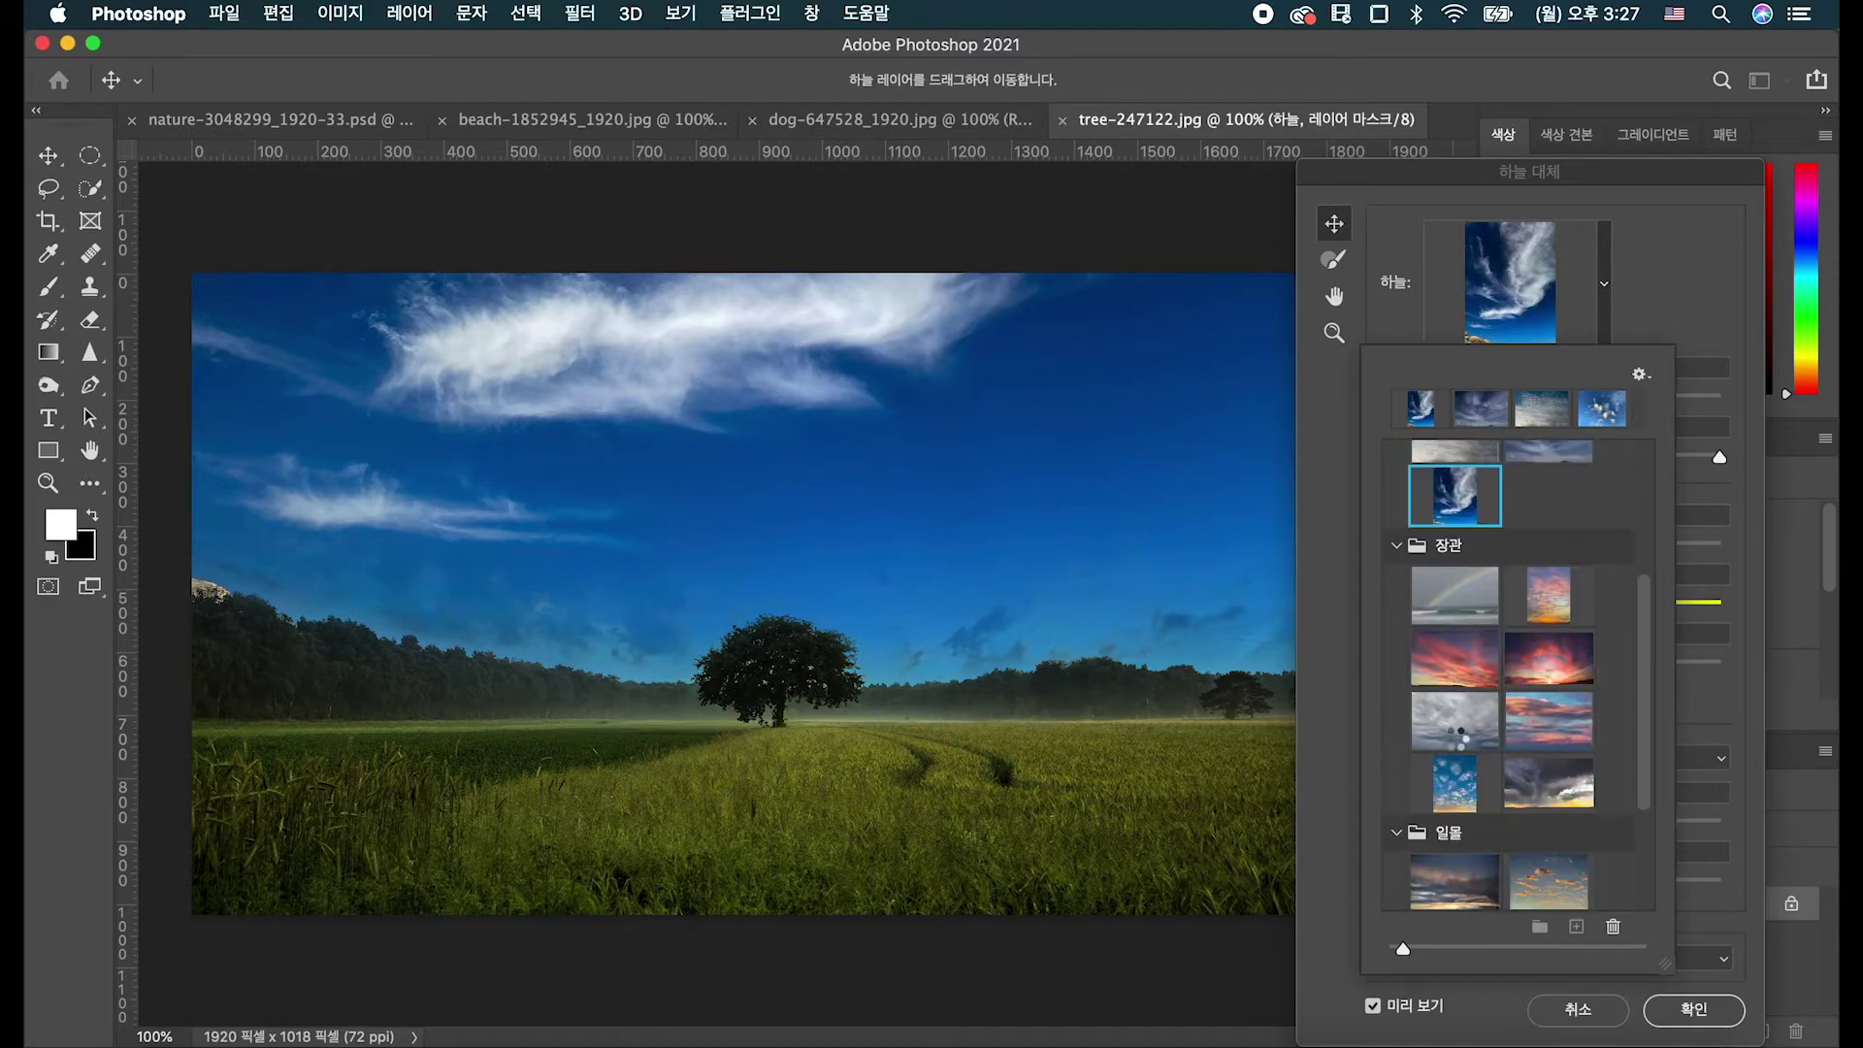
click(1454, 782)
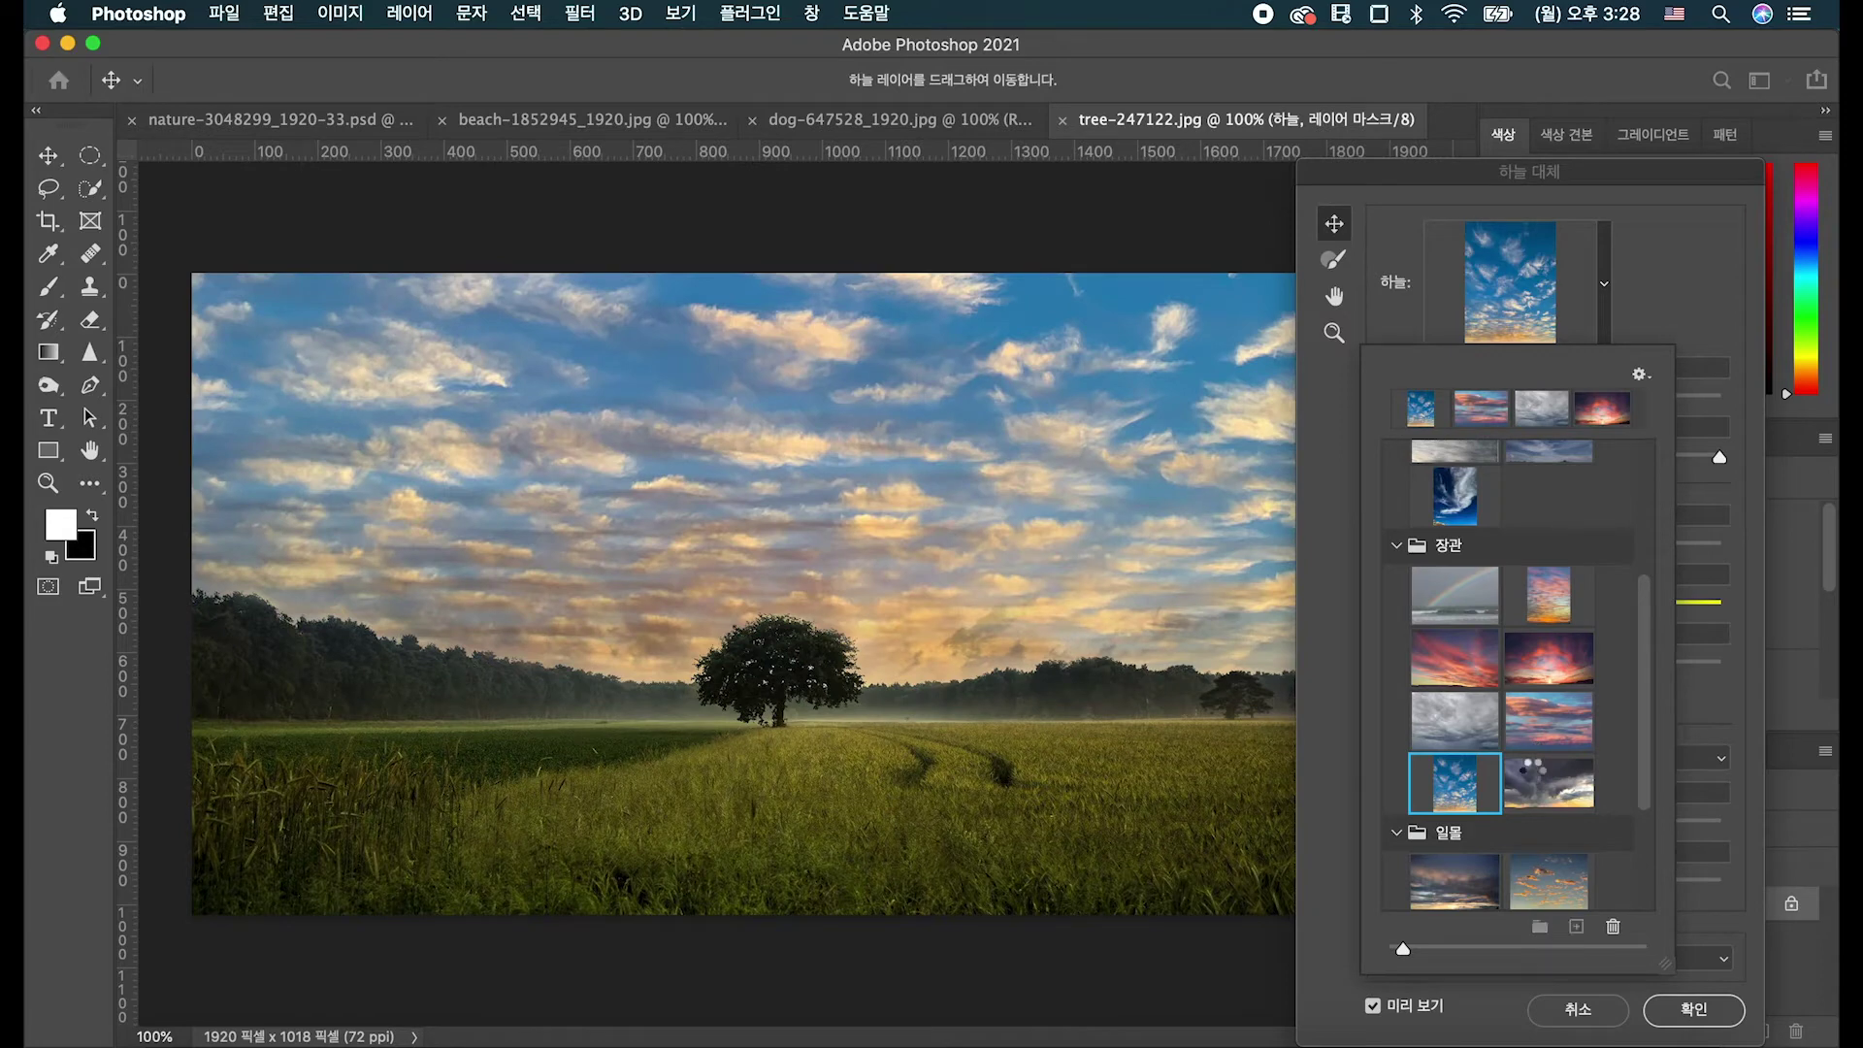
click(1546, 782)
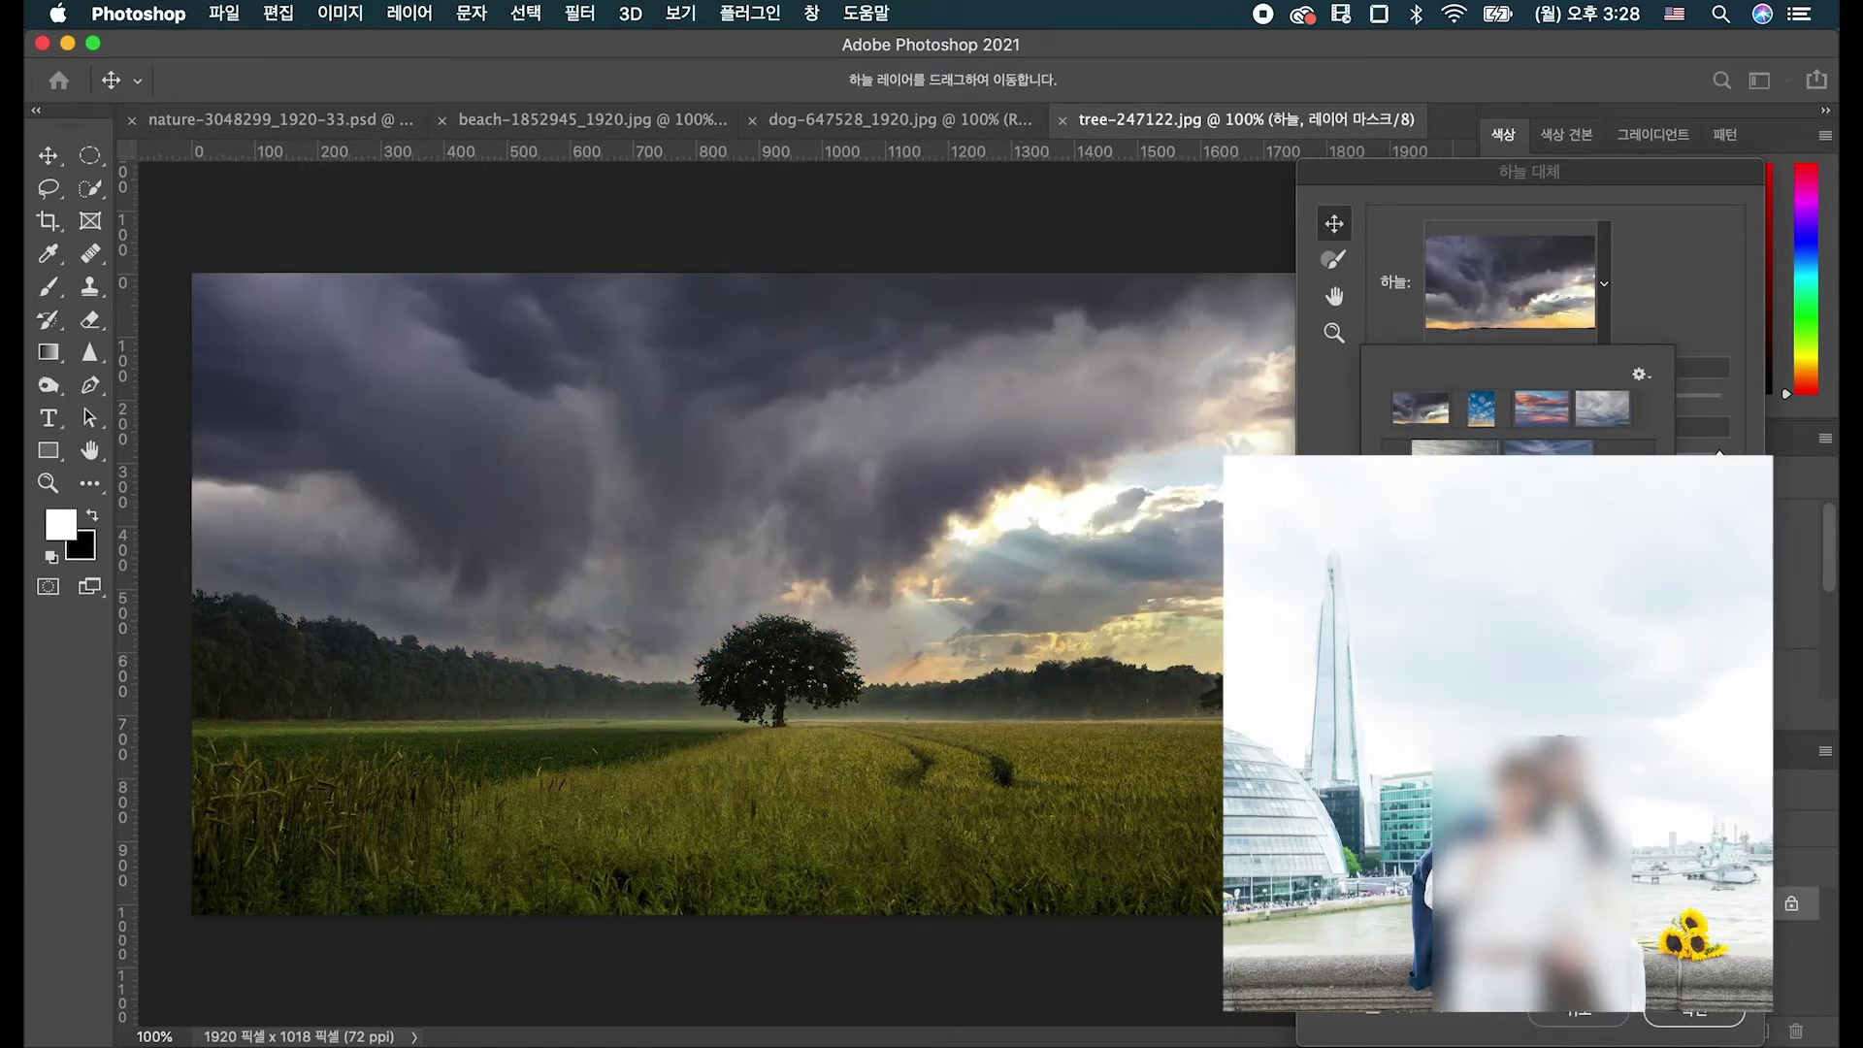
Compare the first 일몰 (Sunsets) presets and select the sky with large orange clouds for the tree photo.
scroll(1546, 782, down, 5)
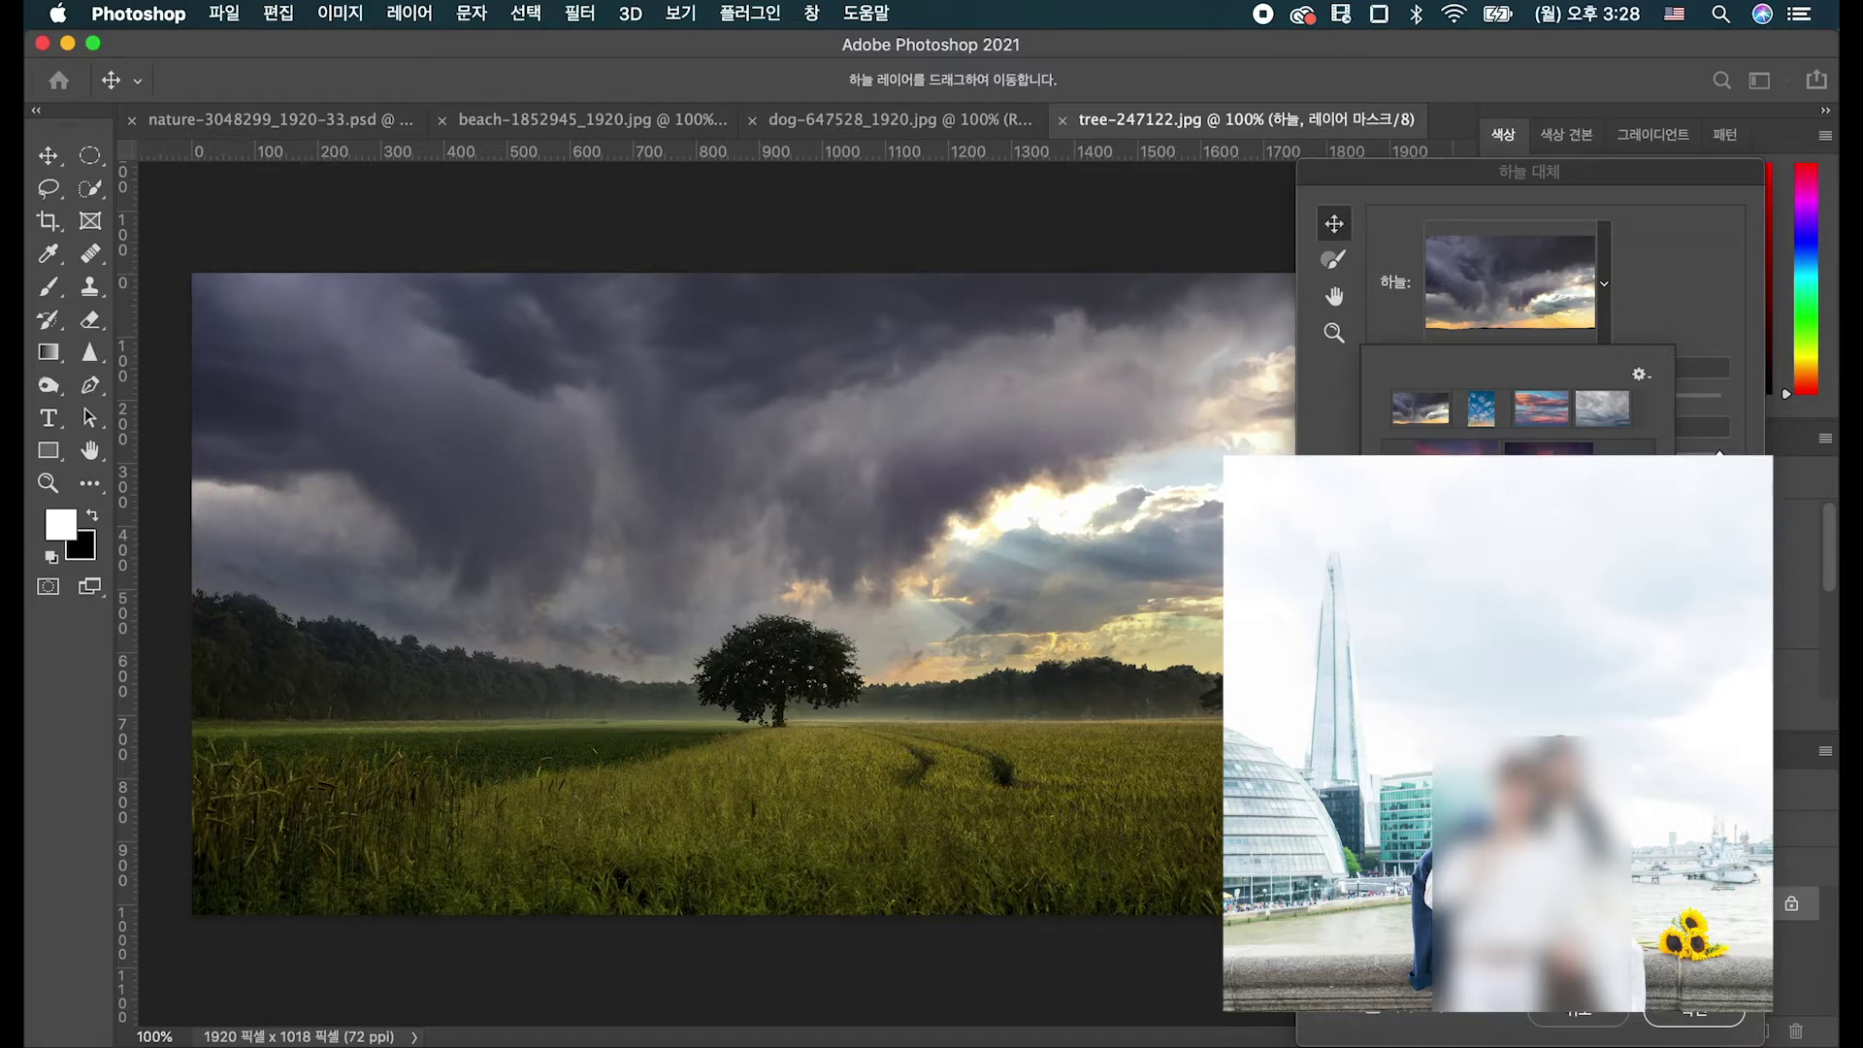
click(1454, 693)
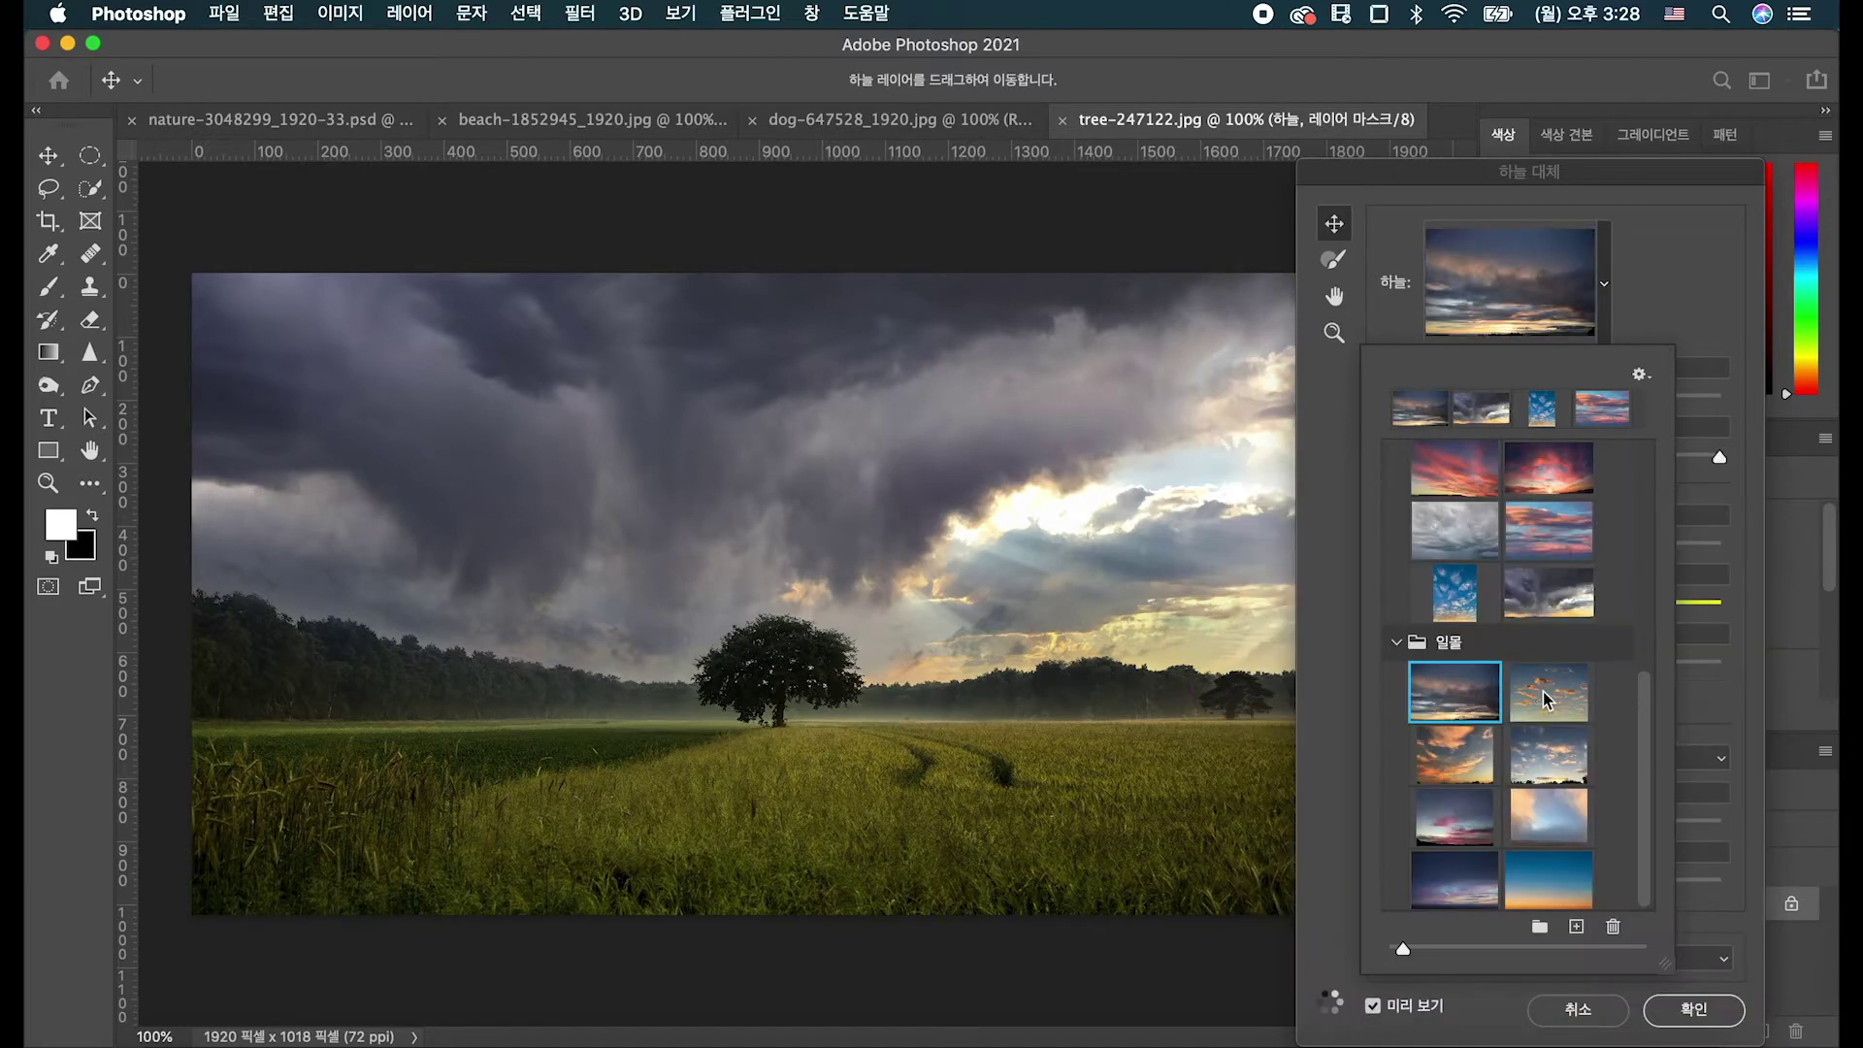
click(1548, 699)
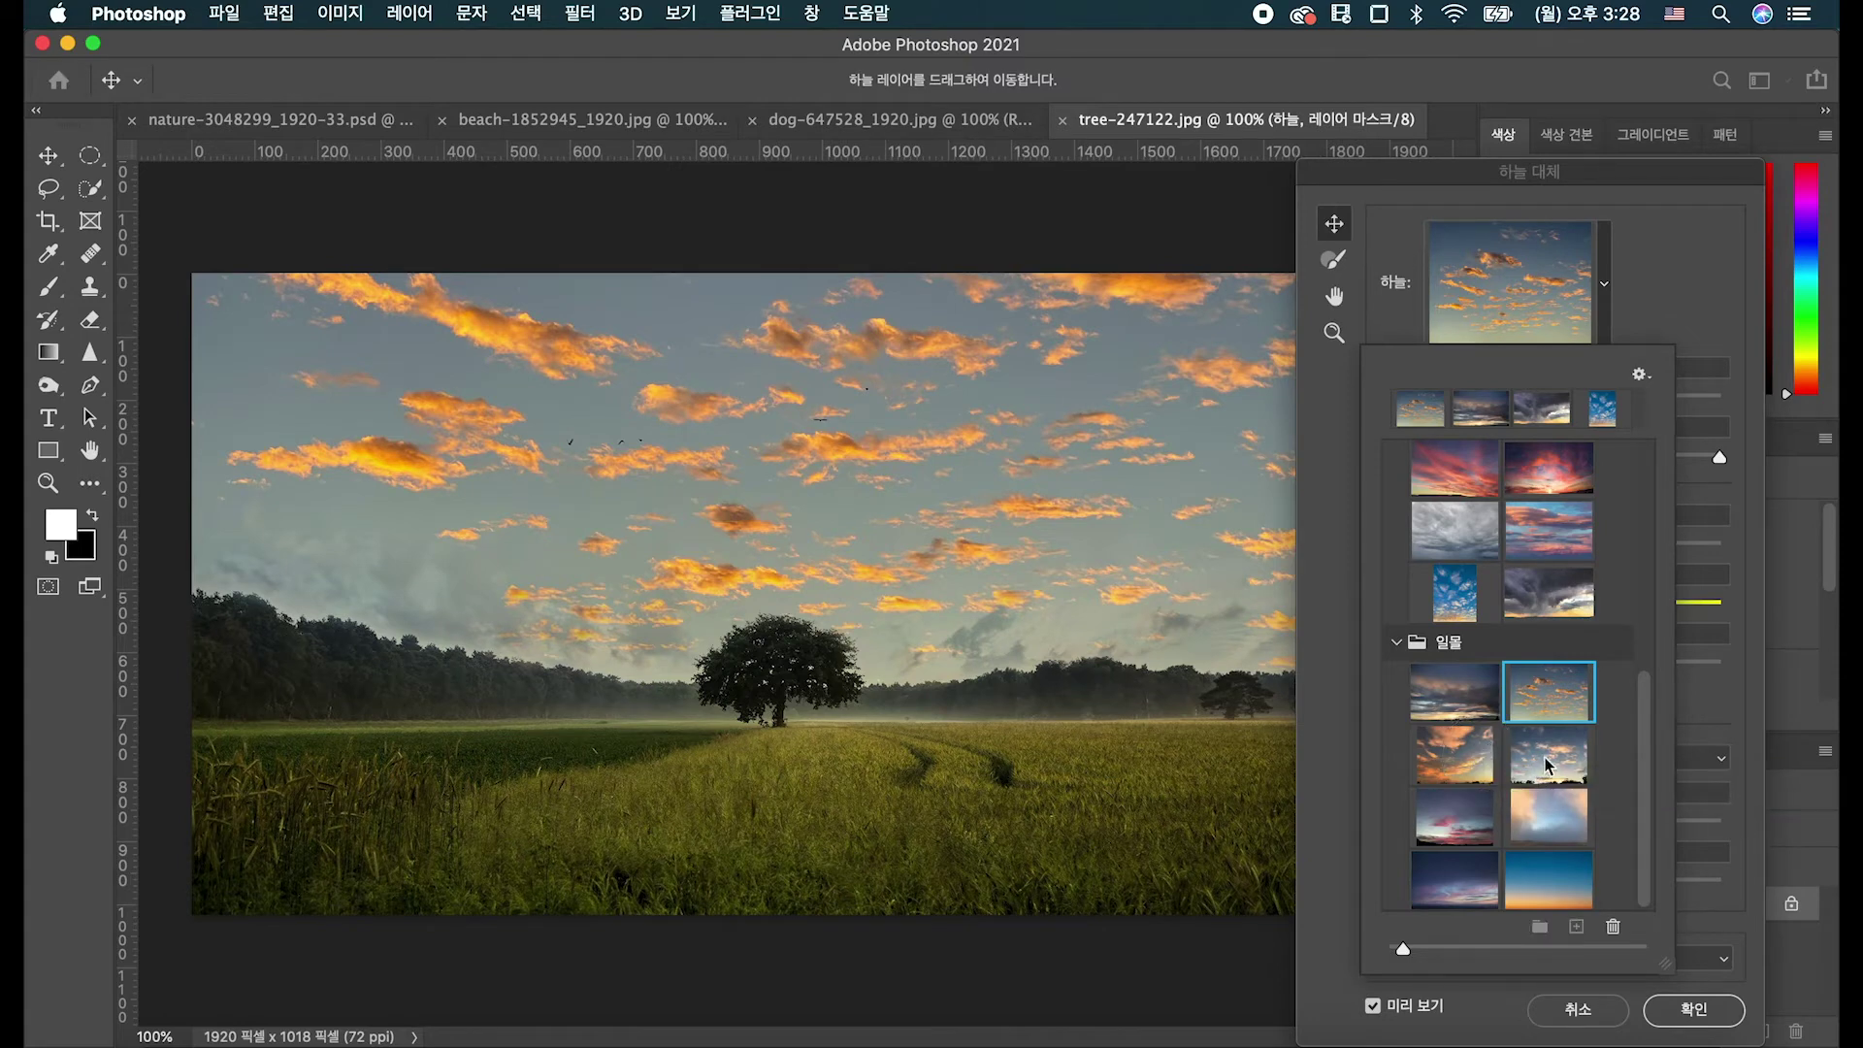
click(1458, 757)
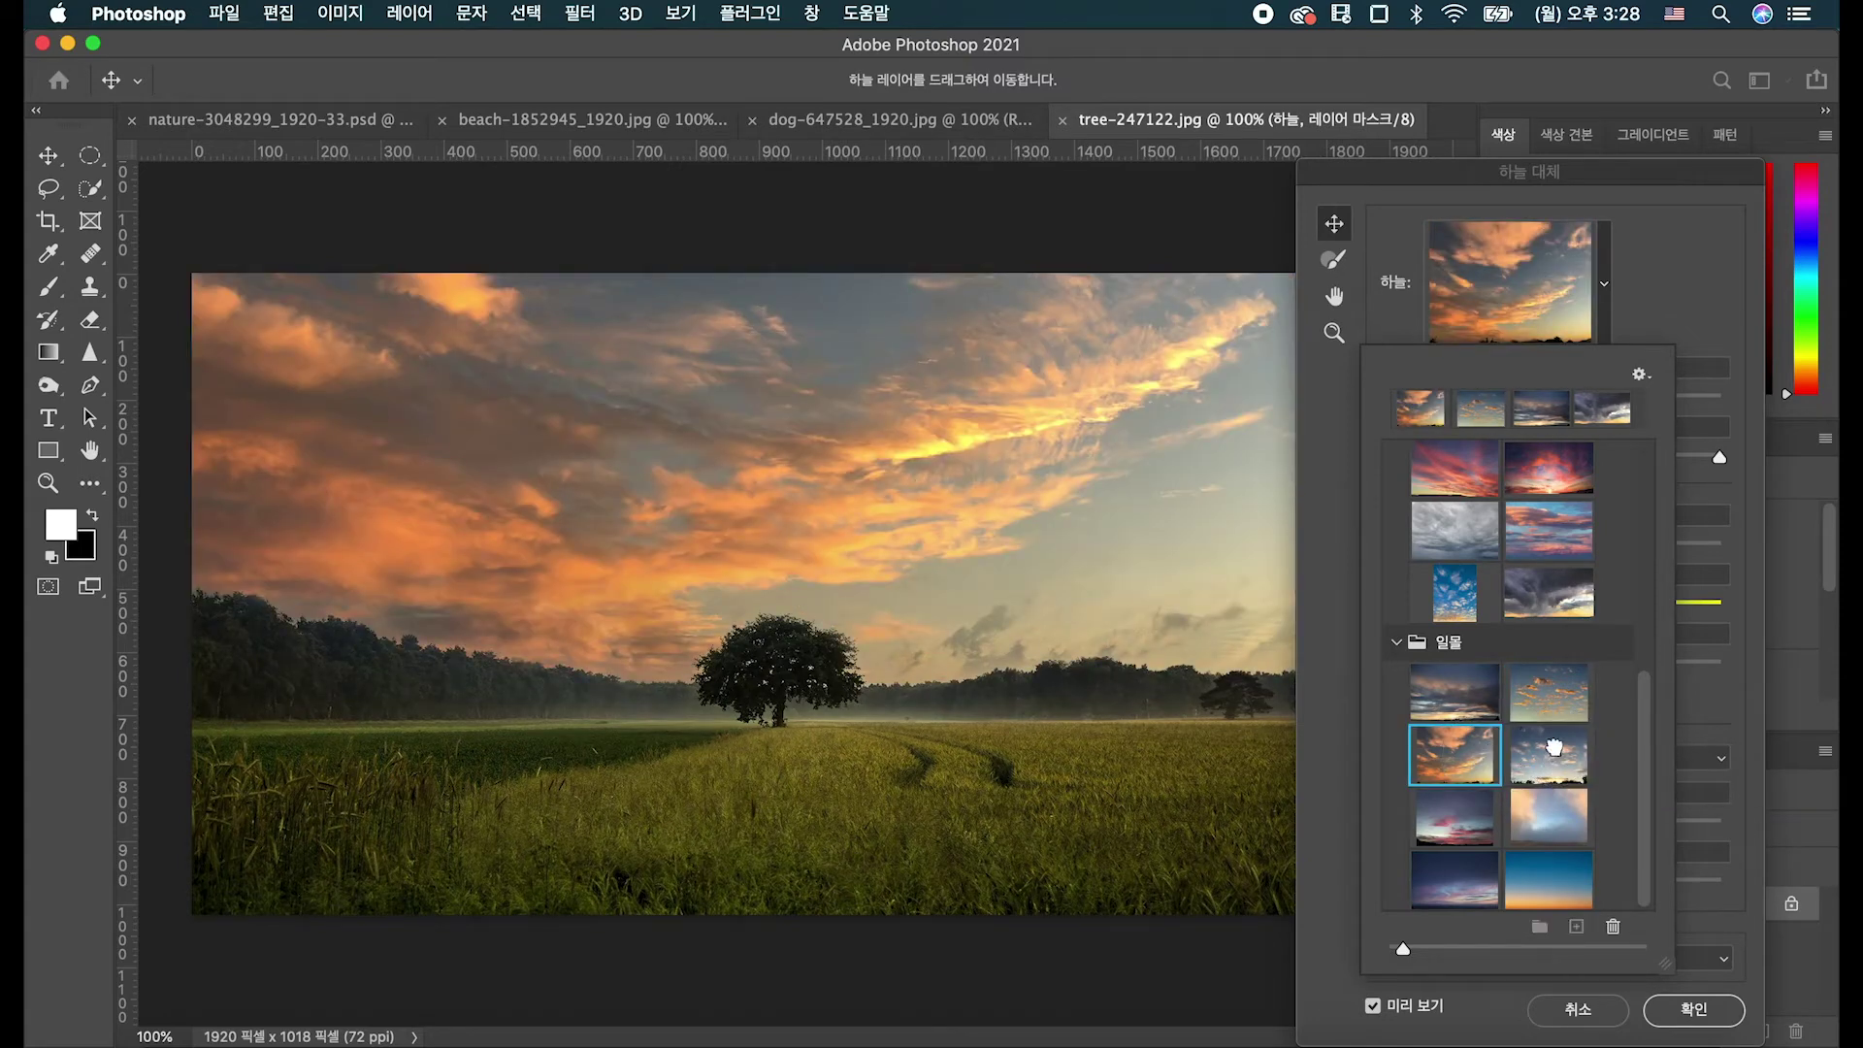
Try the remaining 일몰 (Sunsets) presets, and choose the deep red-violet sunset from the 장관 (Spectacular) group.
click(1556, 755)
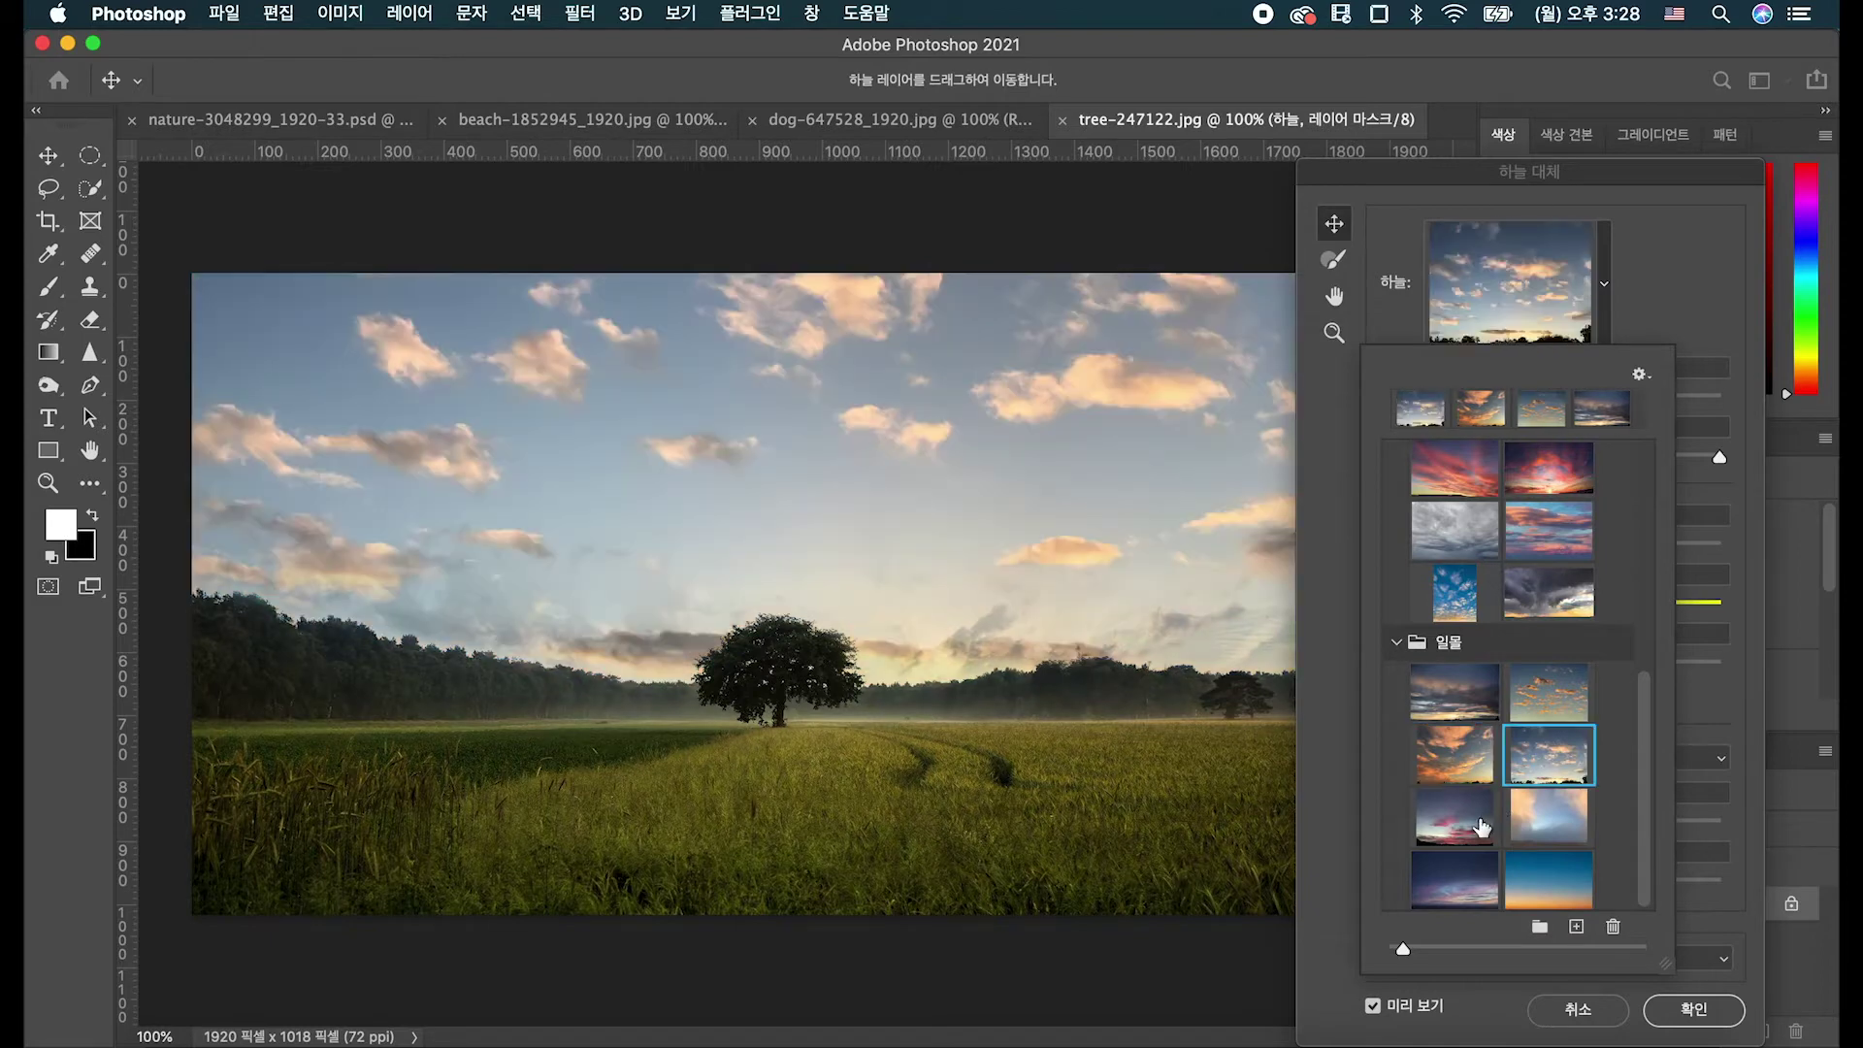
click(1500, 823)
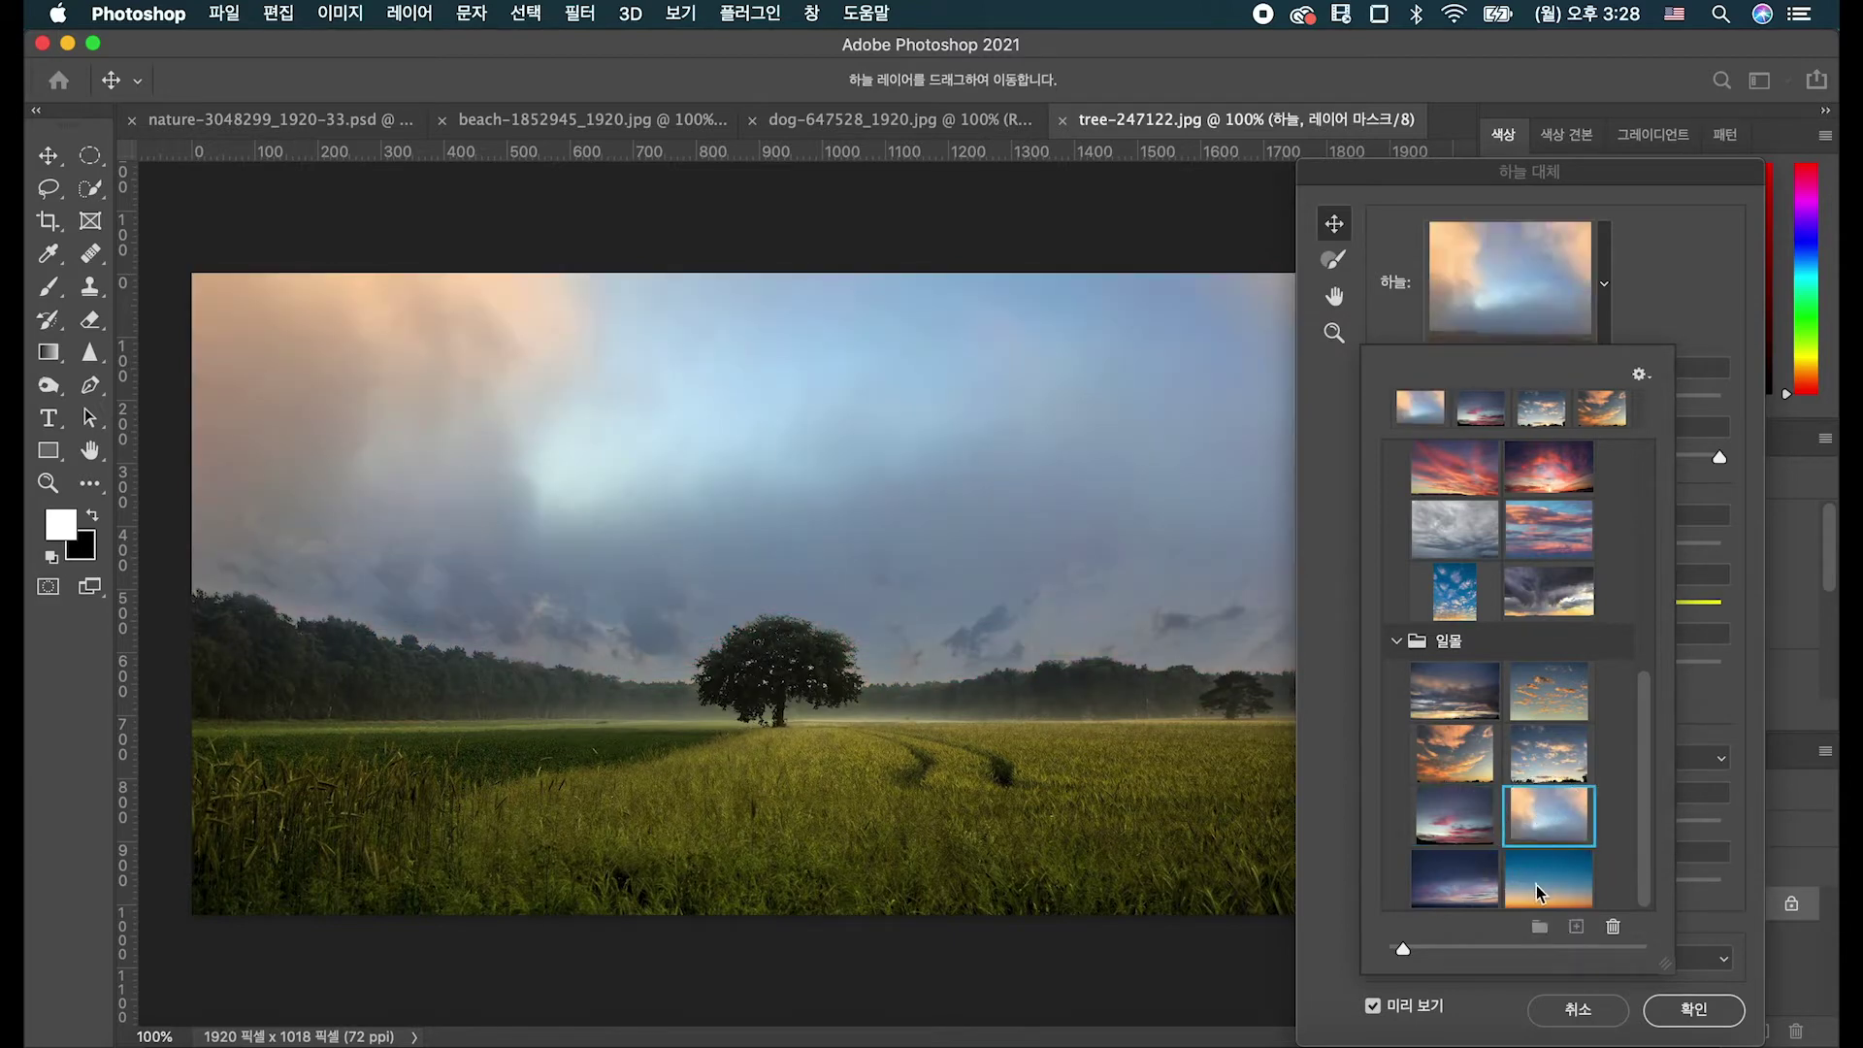
click(1568, 889)
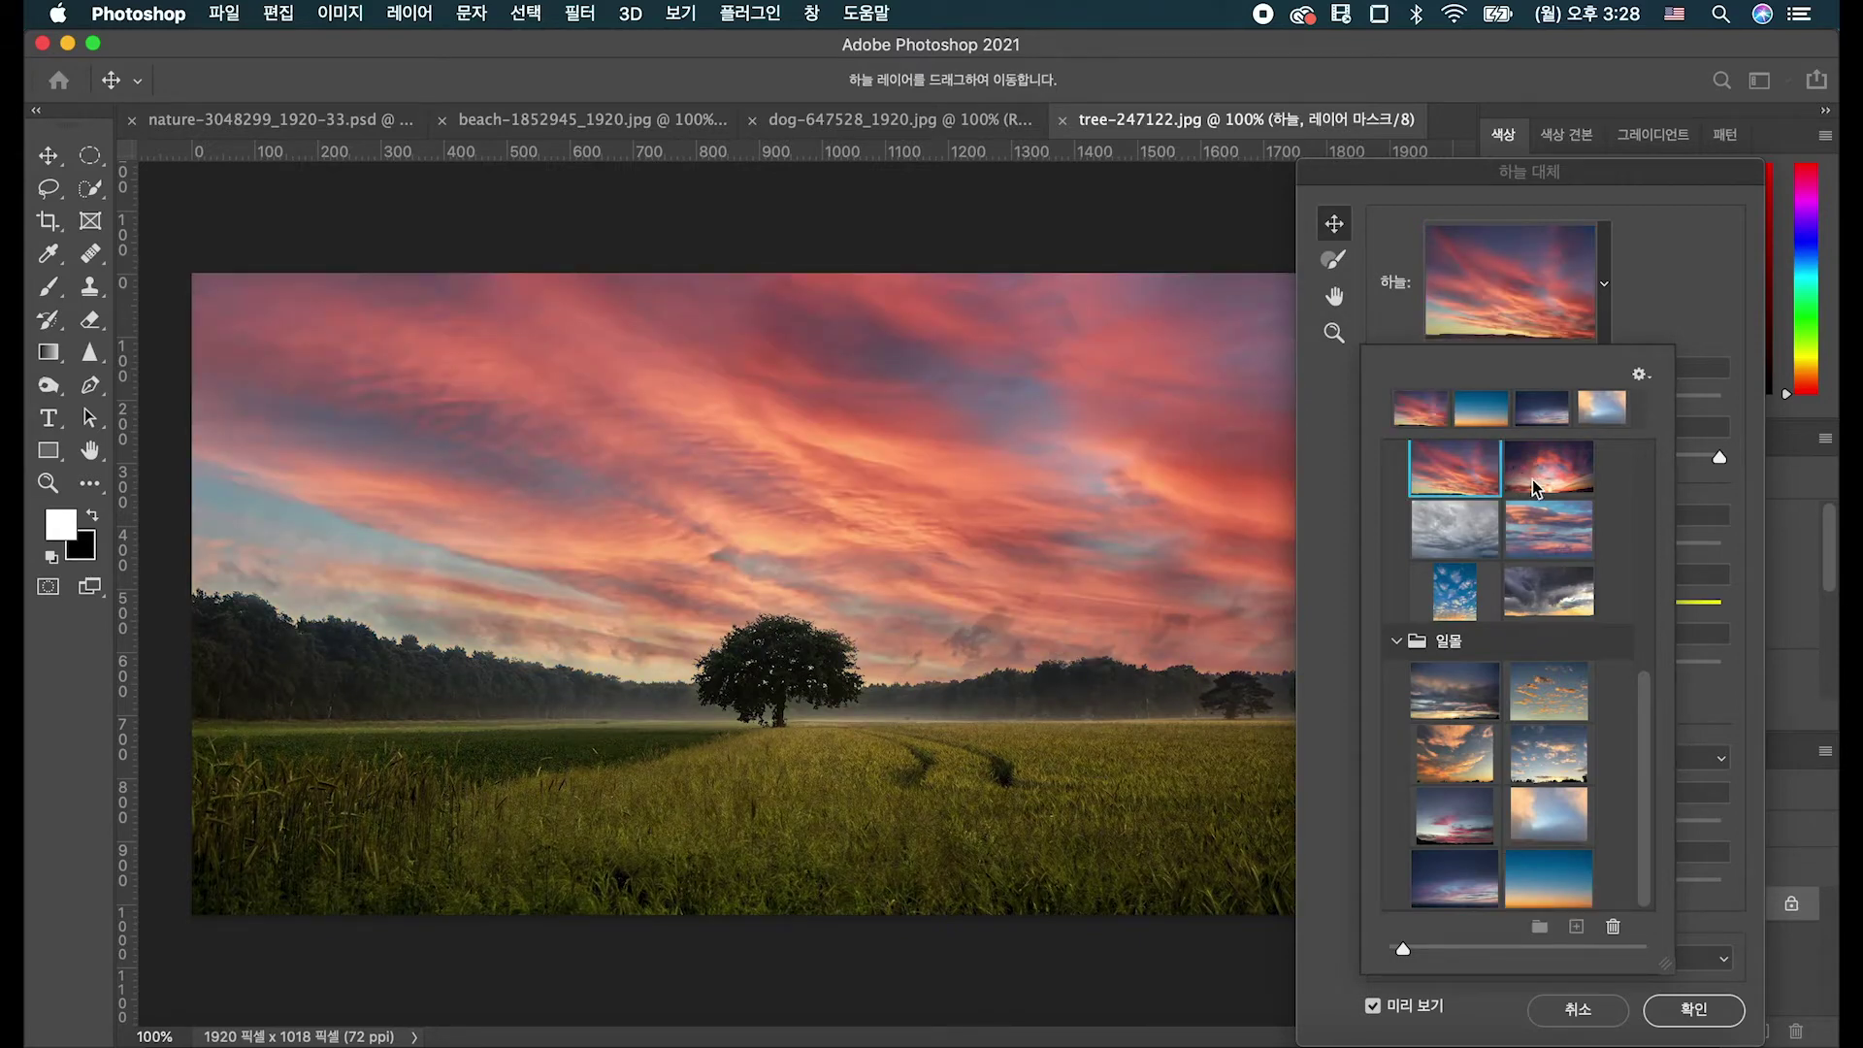
click(1524, 499)
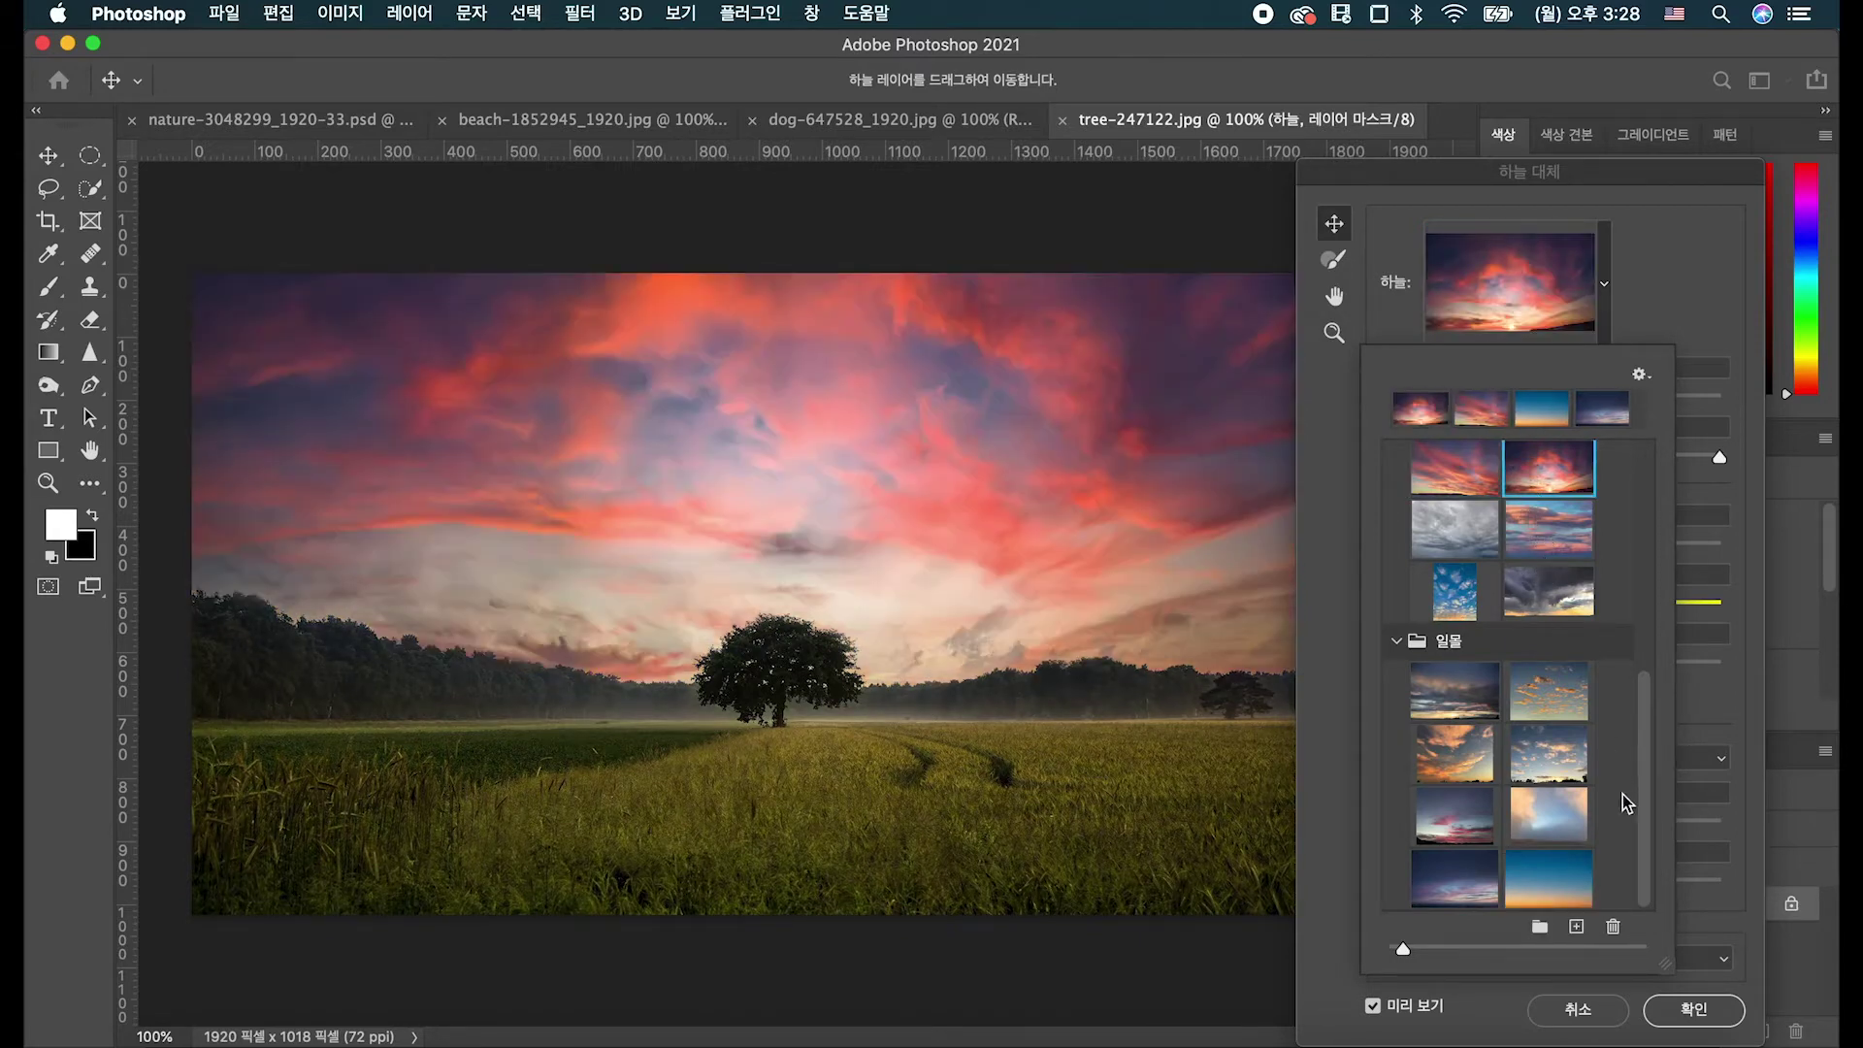
click(1692, 626)
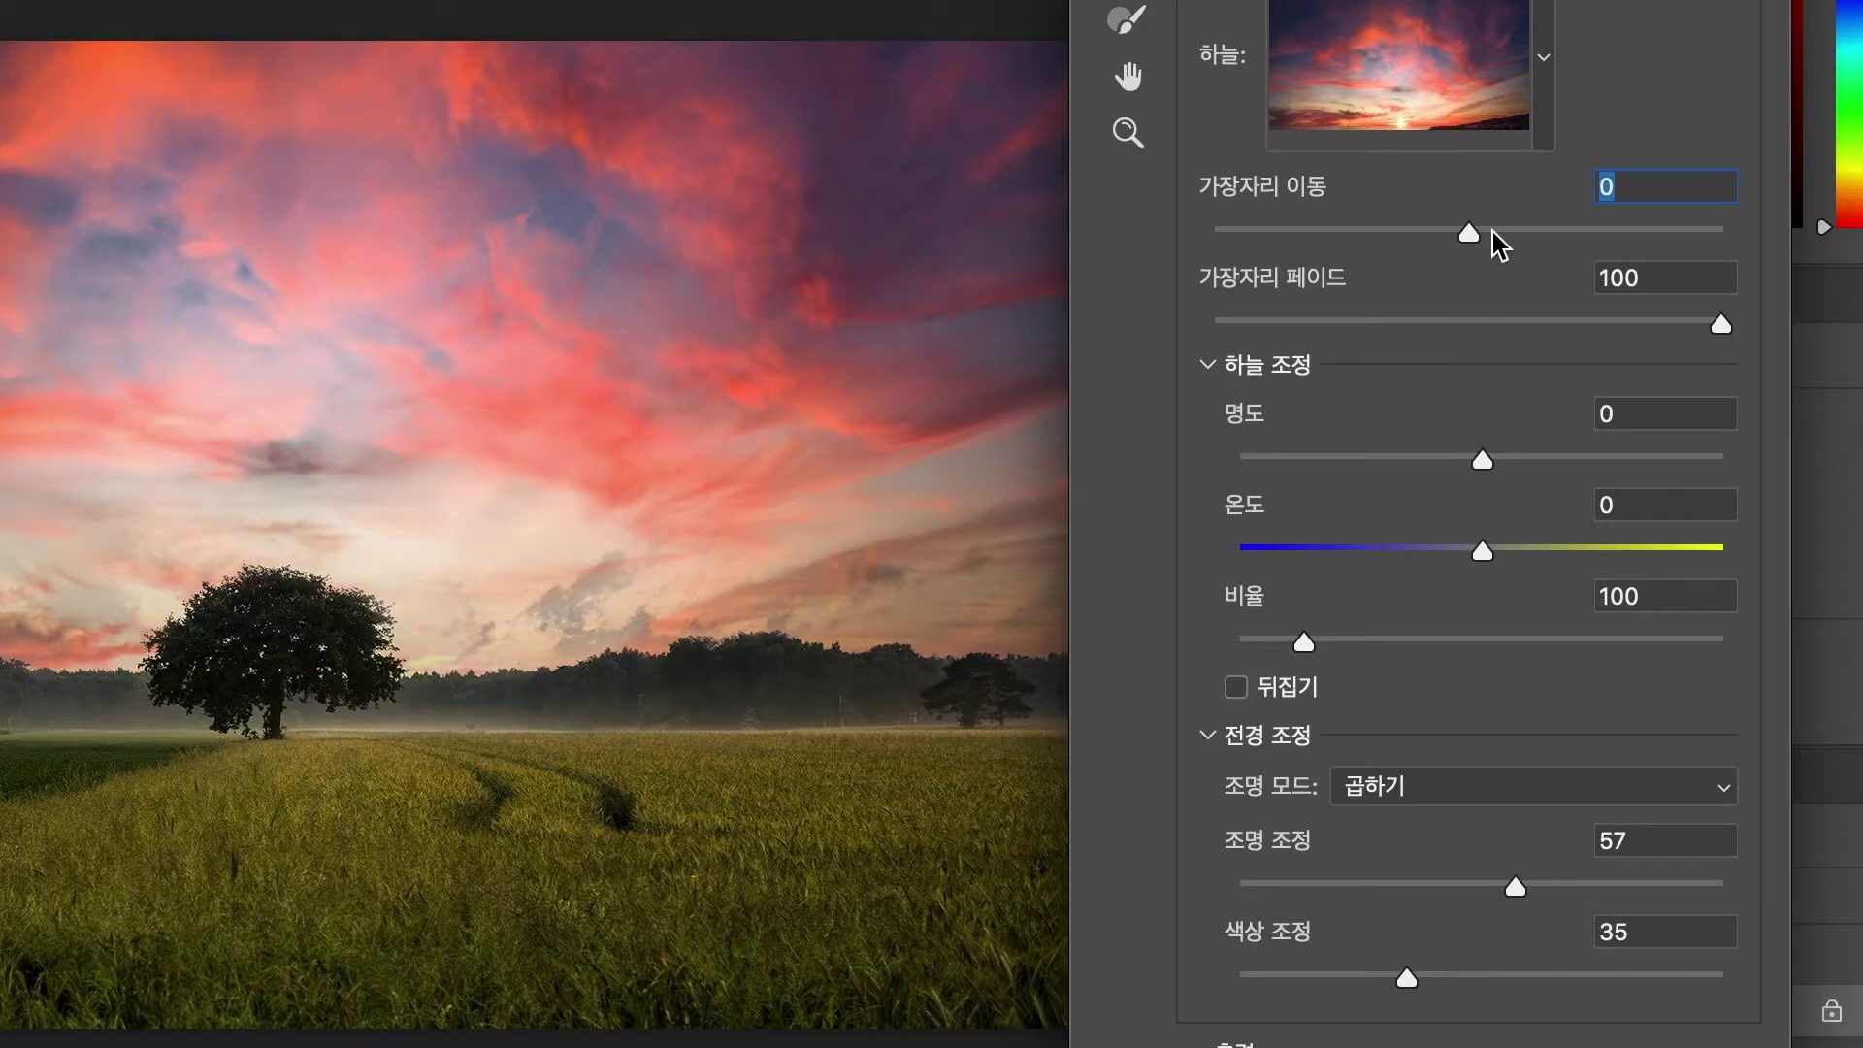
Try an edge shift (가장자리 이동) of 50, and settle on -2 with the edge fade (가장자리 페이드) at 100.
click(1591, 230)
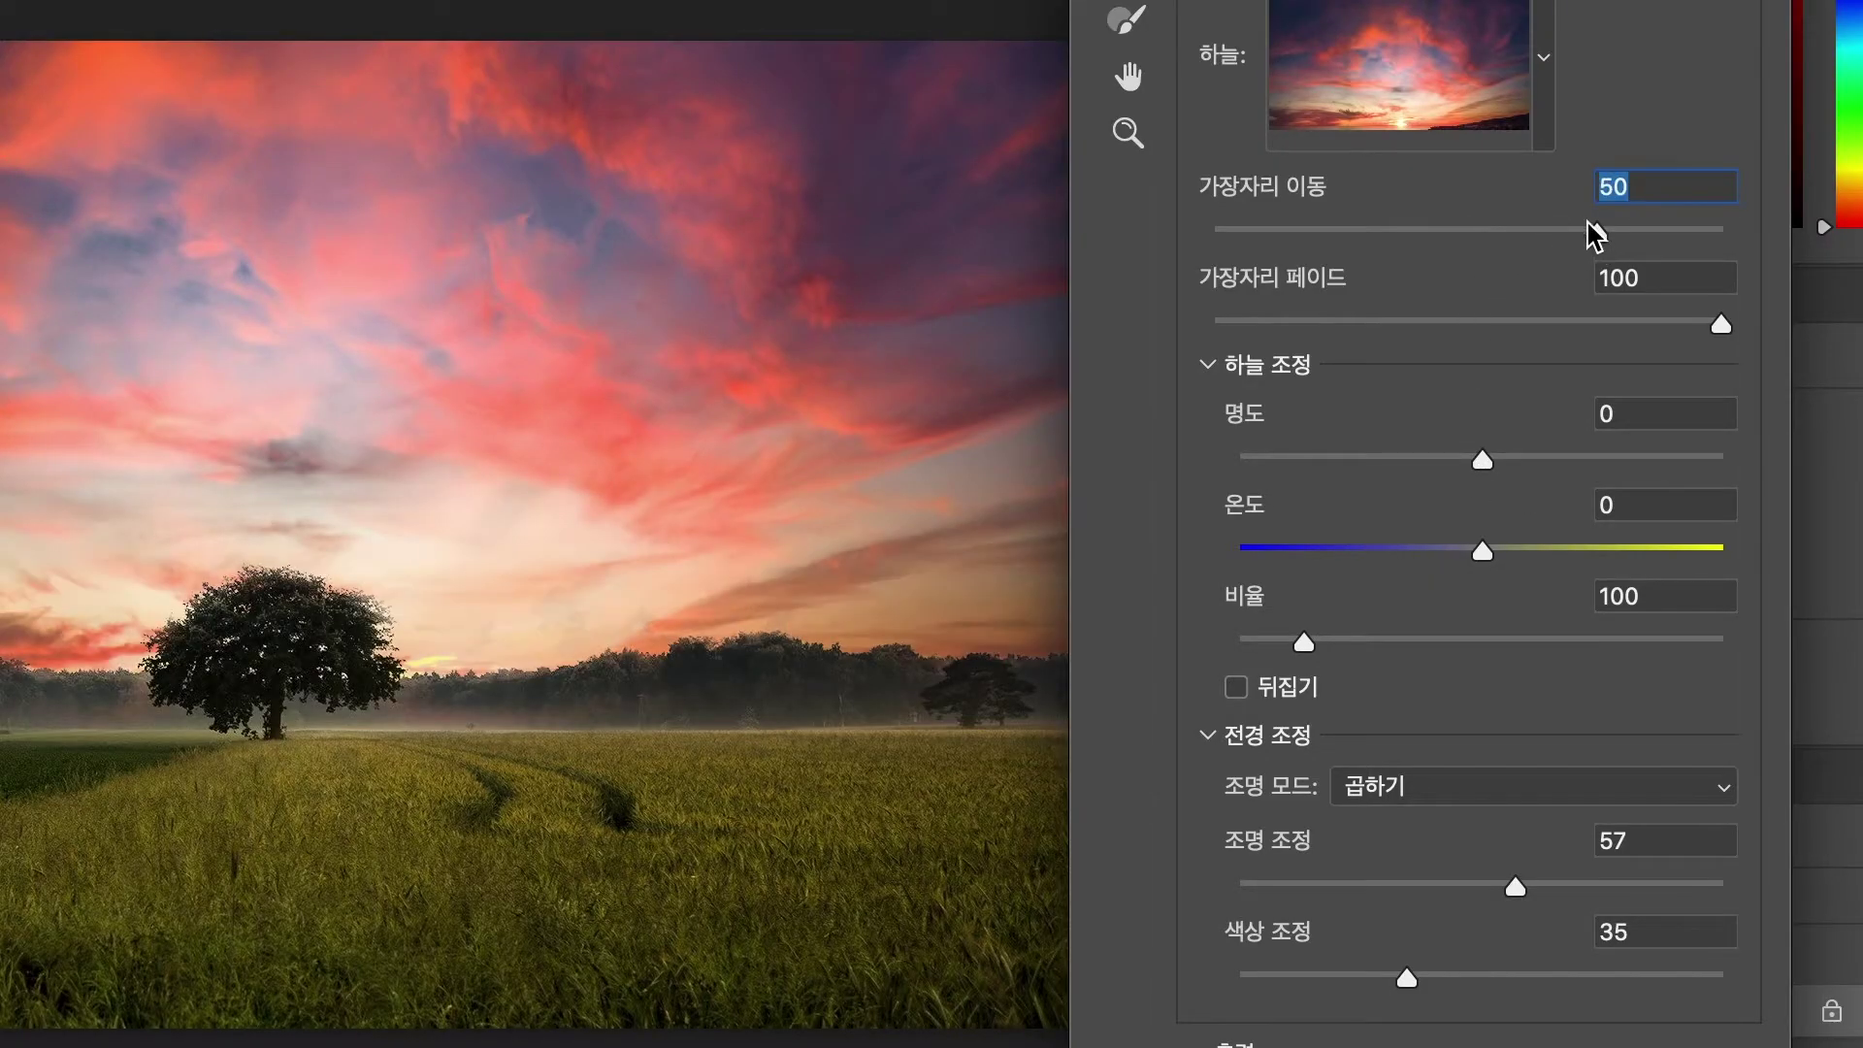
click(1458, 229)
drag(1512, 321, 1742, 387)
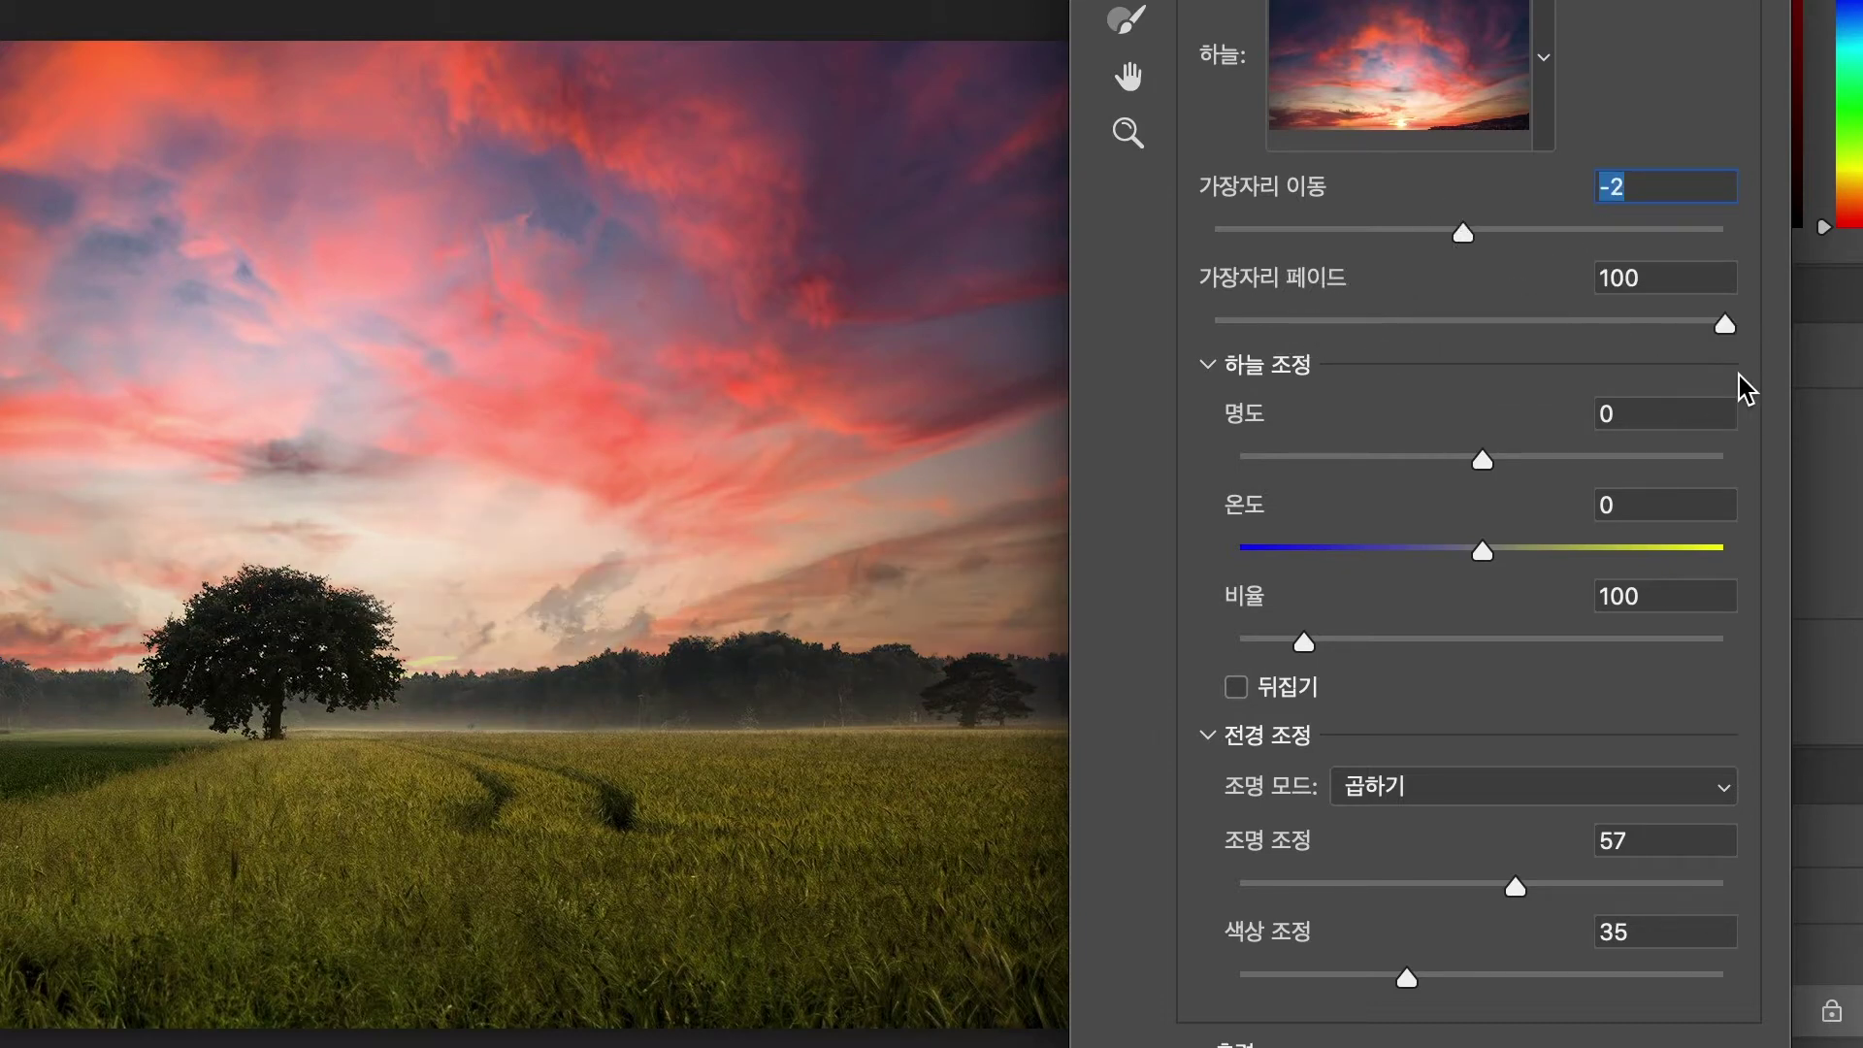
Test stronger sky brightness and temperature values, and settle on brightness (명도) -3 and temperature (온도) -2.
click(1562, 456)
drag(1564, 456, 1611, 461)
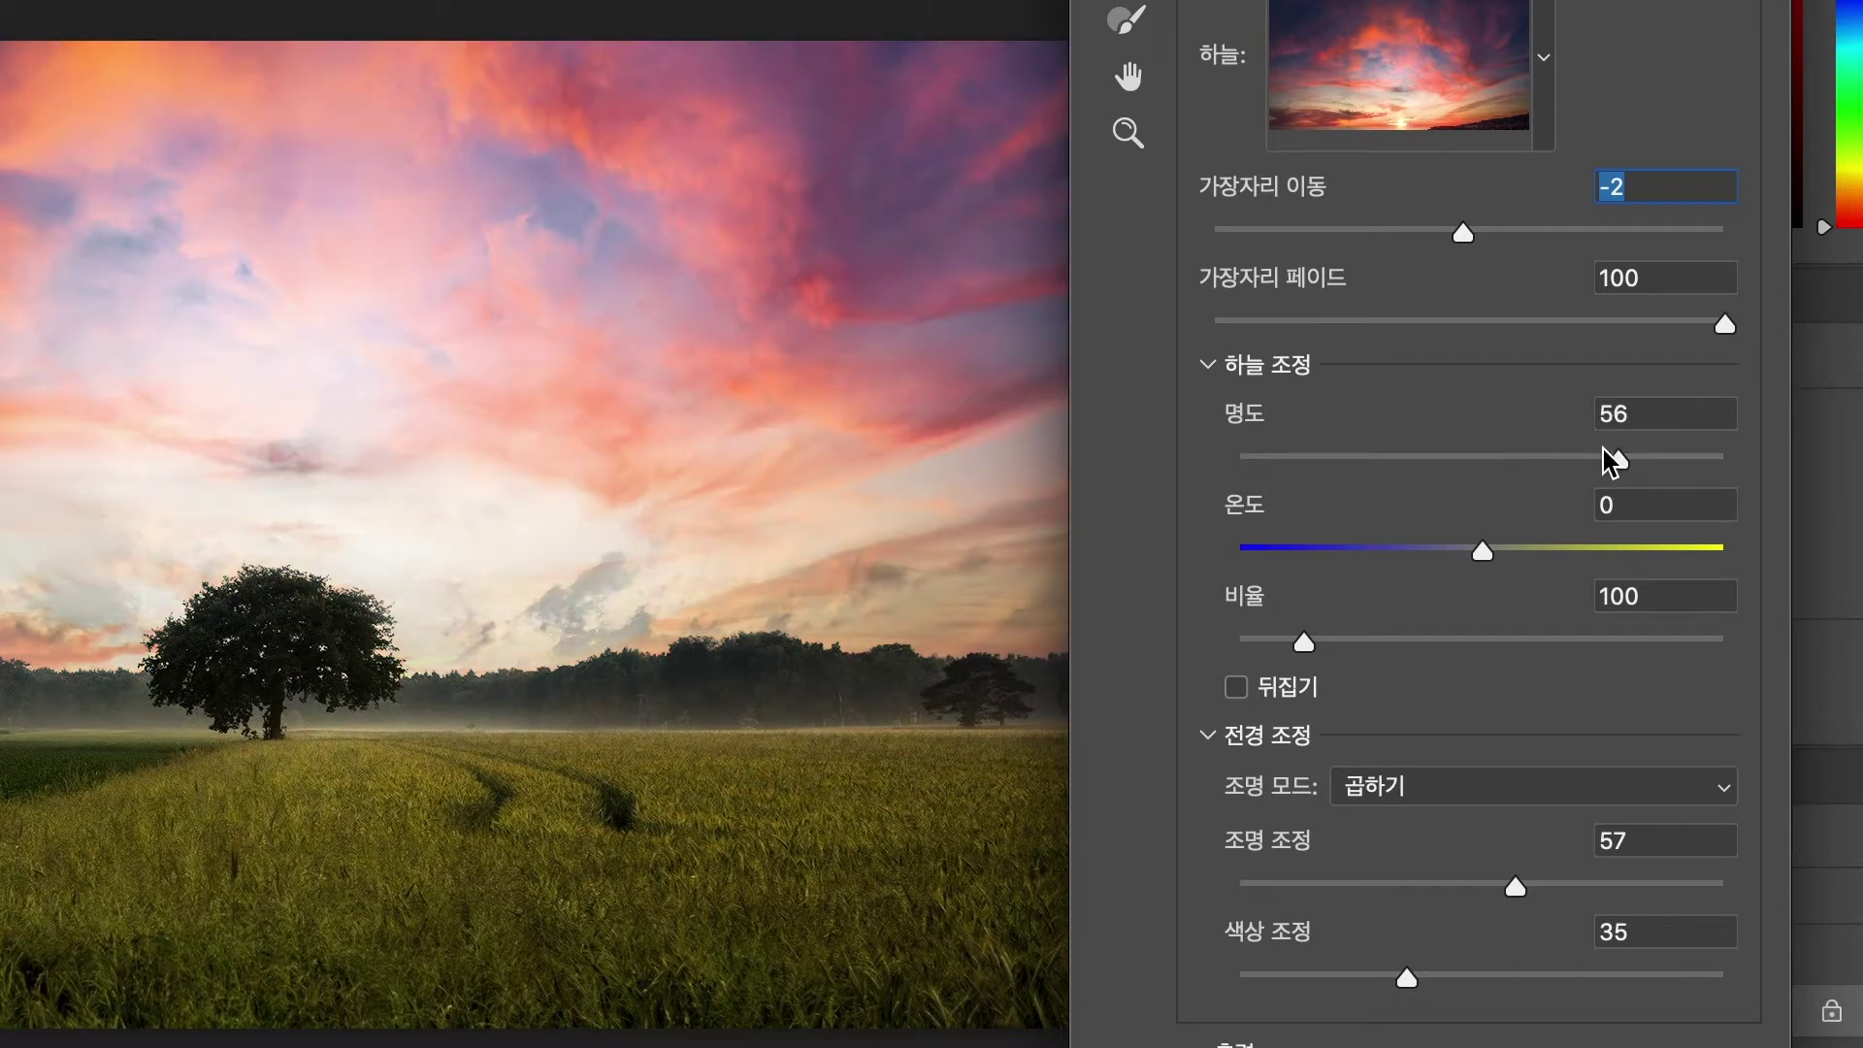
click(1513, 454)
click(1472, 455)
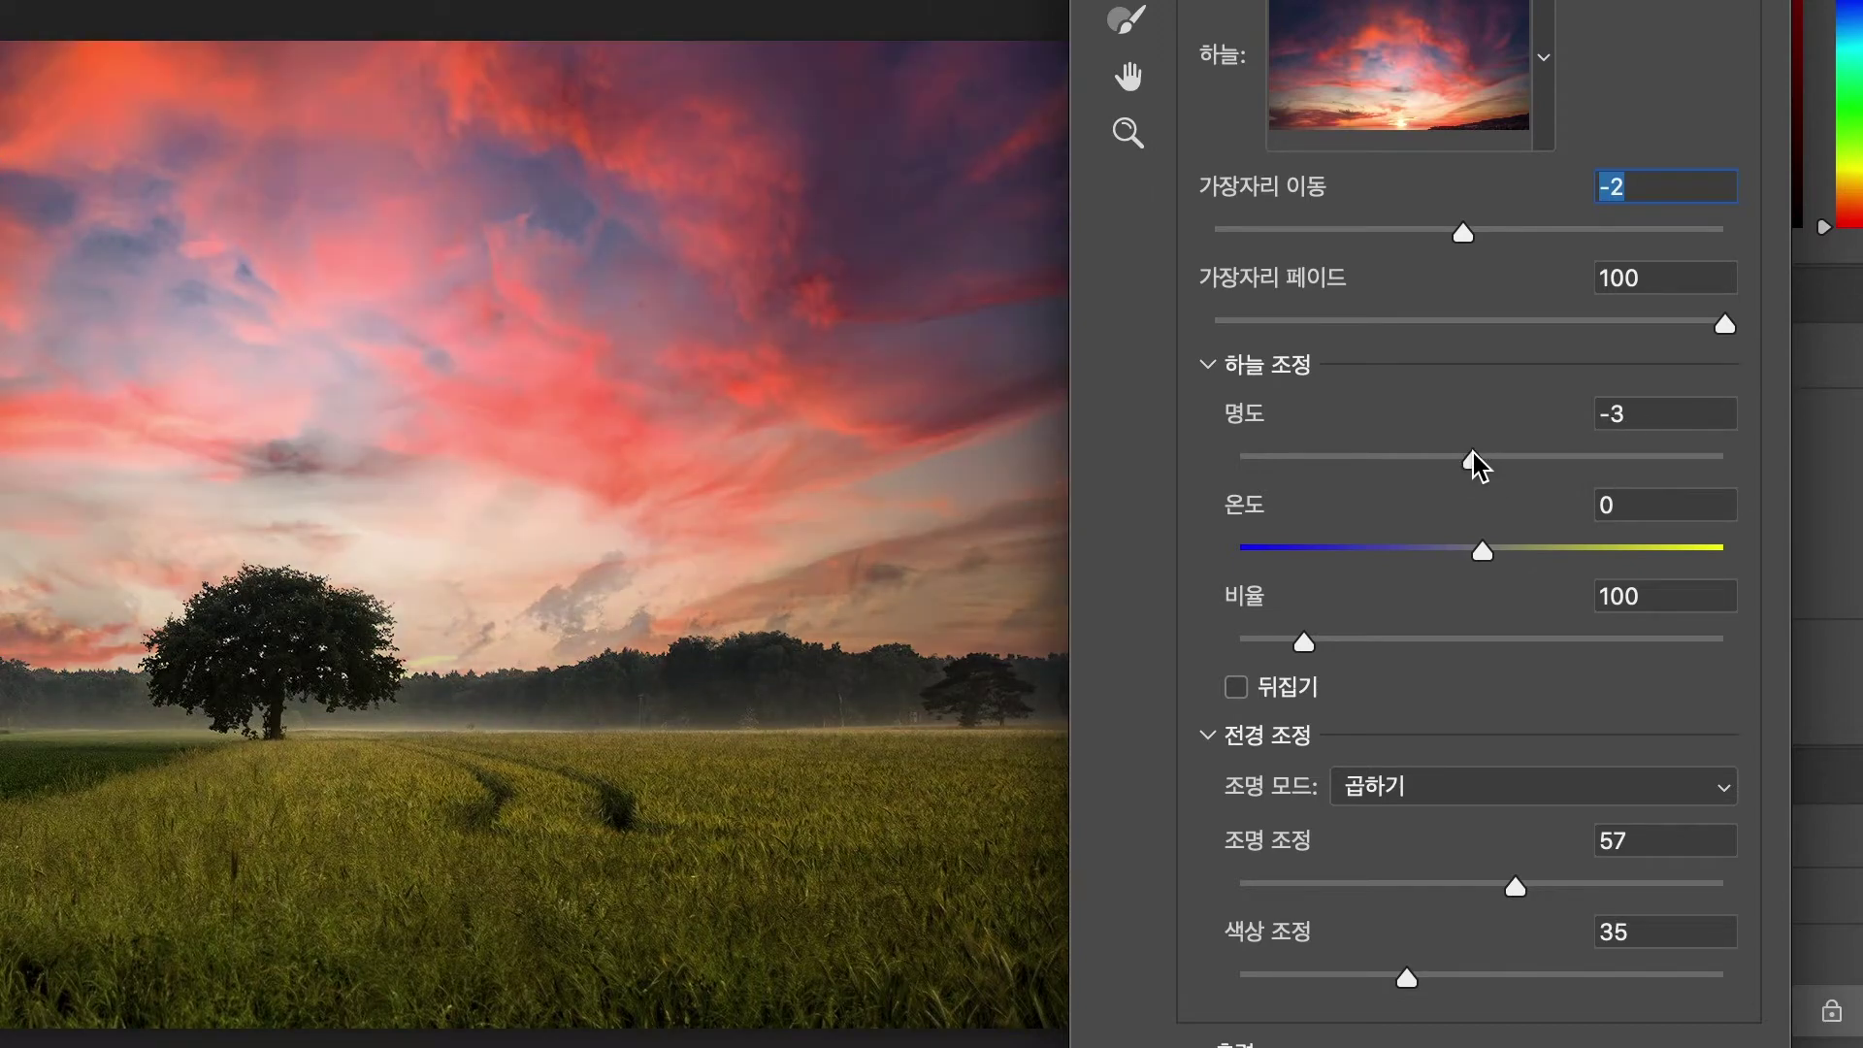
click(1544, 563)
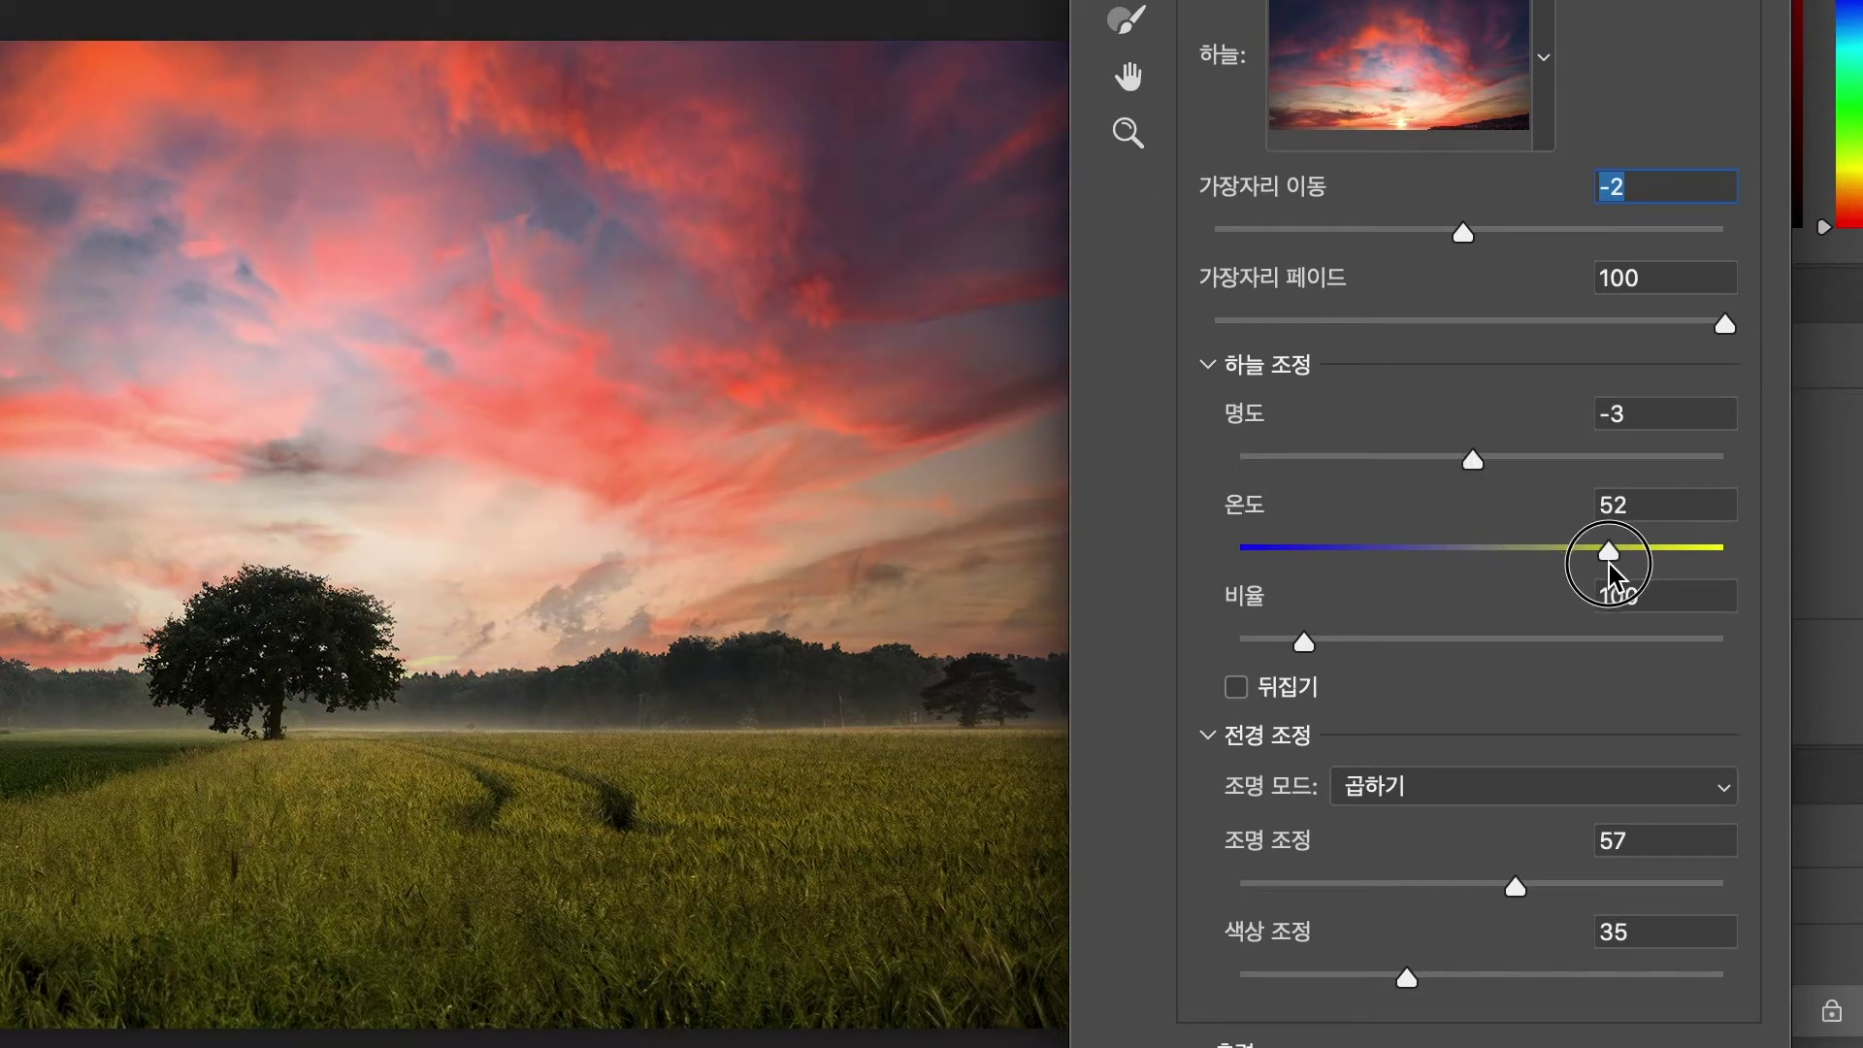
click(1556, 552)
drag(1510, 548, 1474, 549)
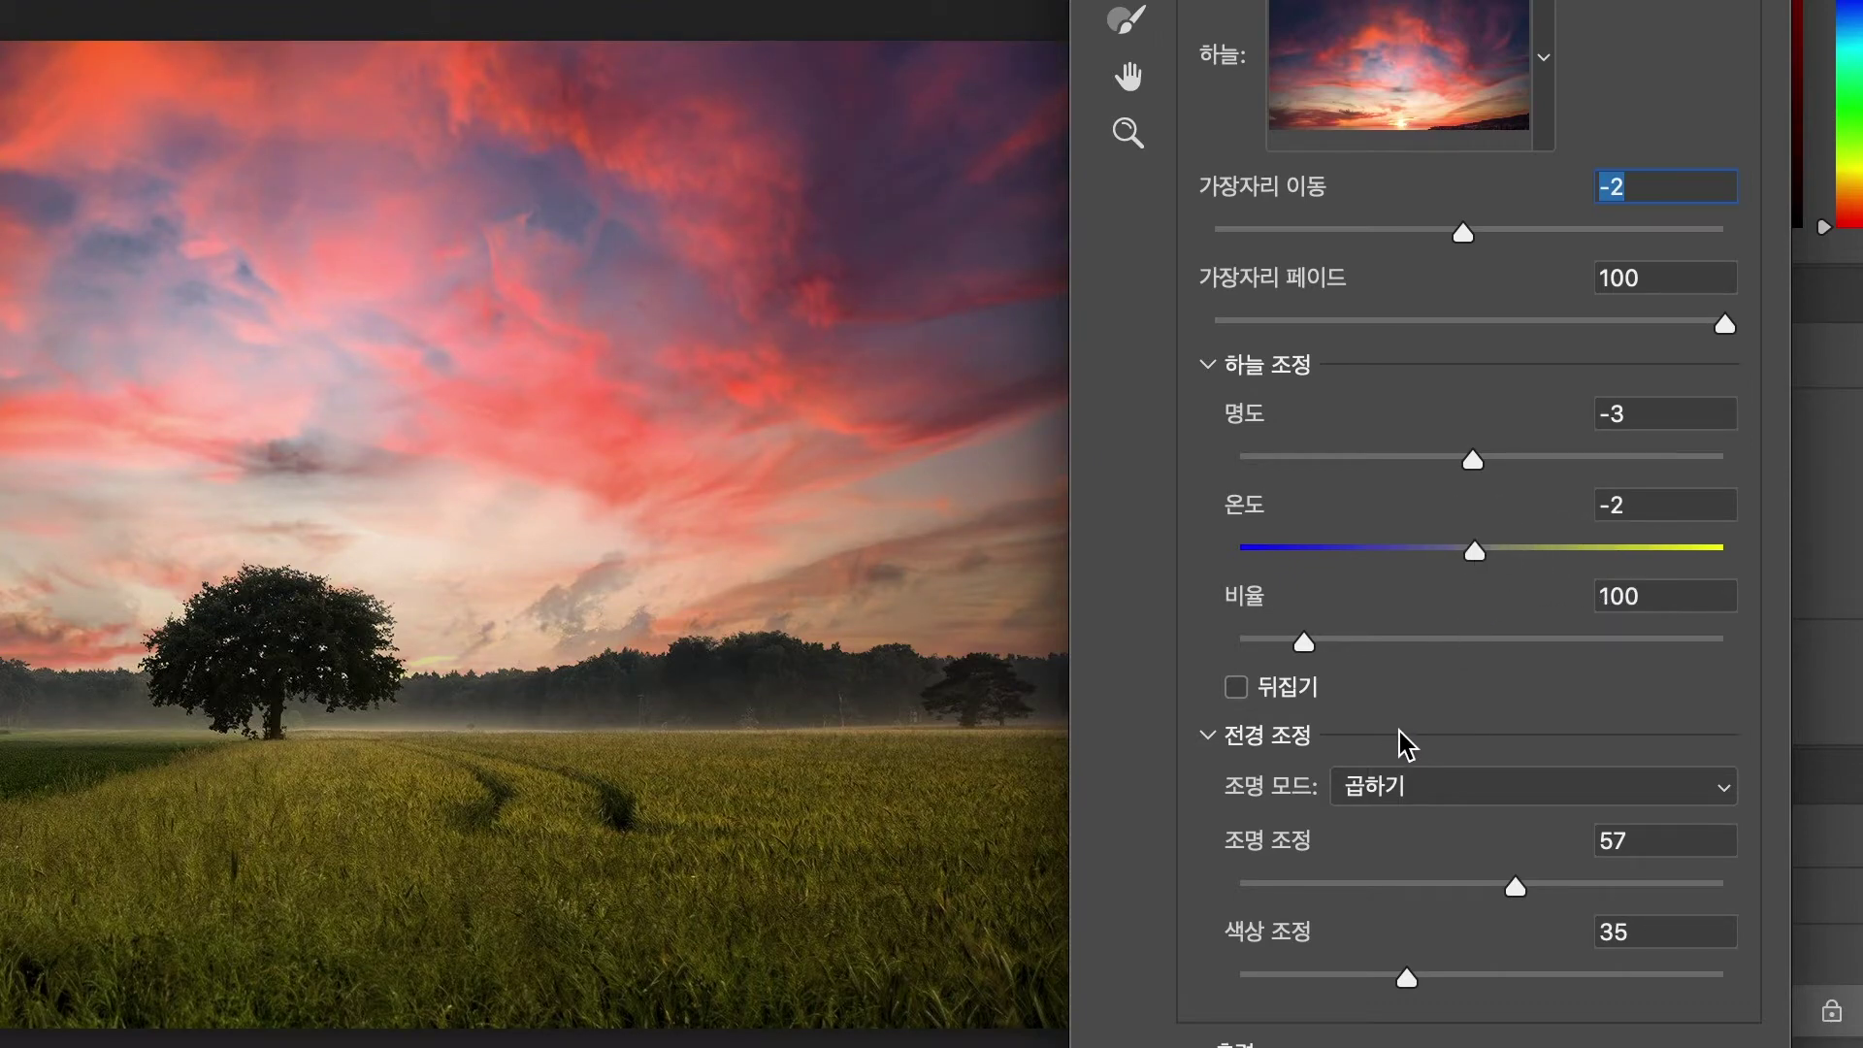
Start adding a custom image to the sky presets.
click(1543, 60)
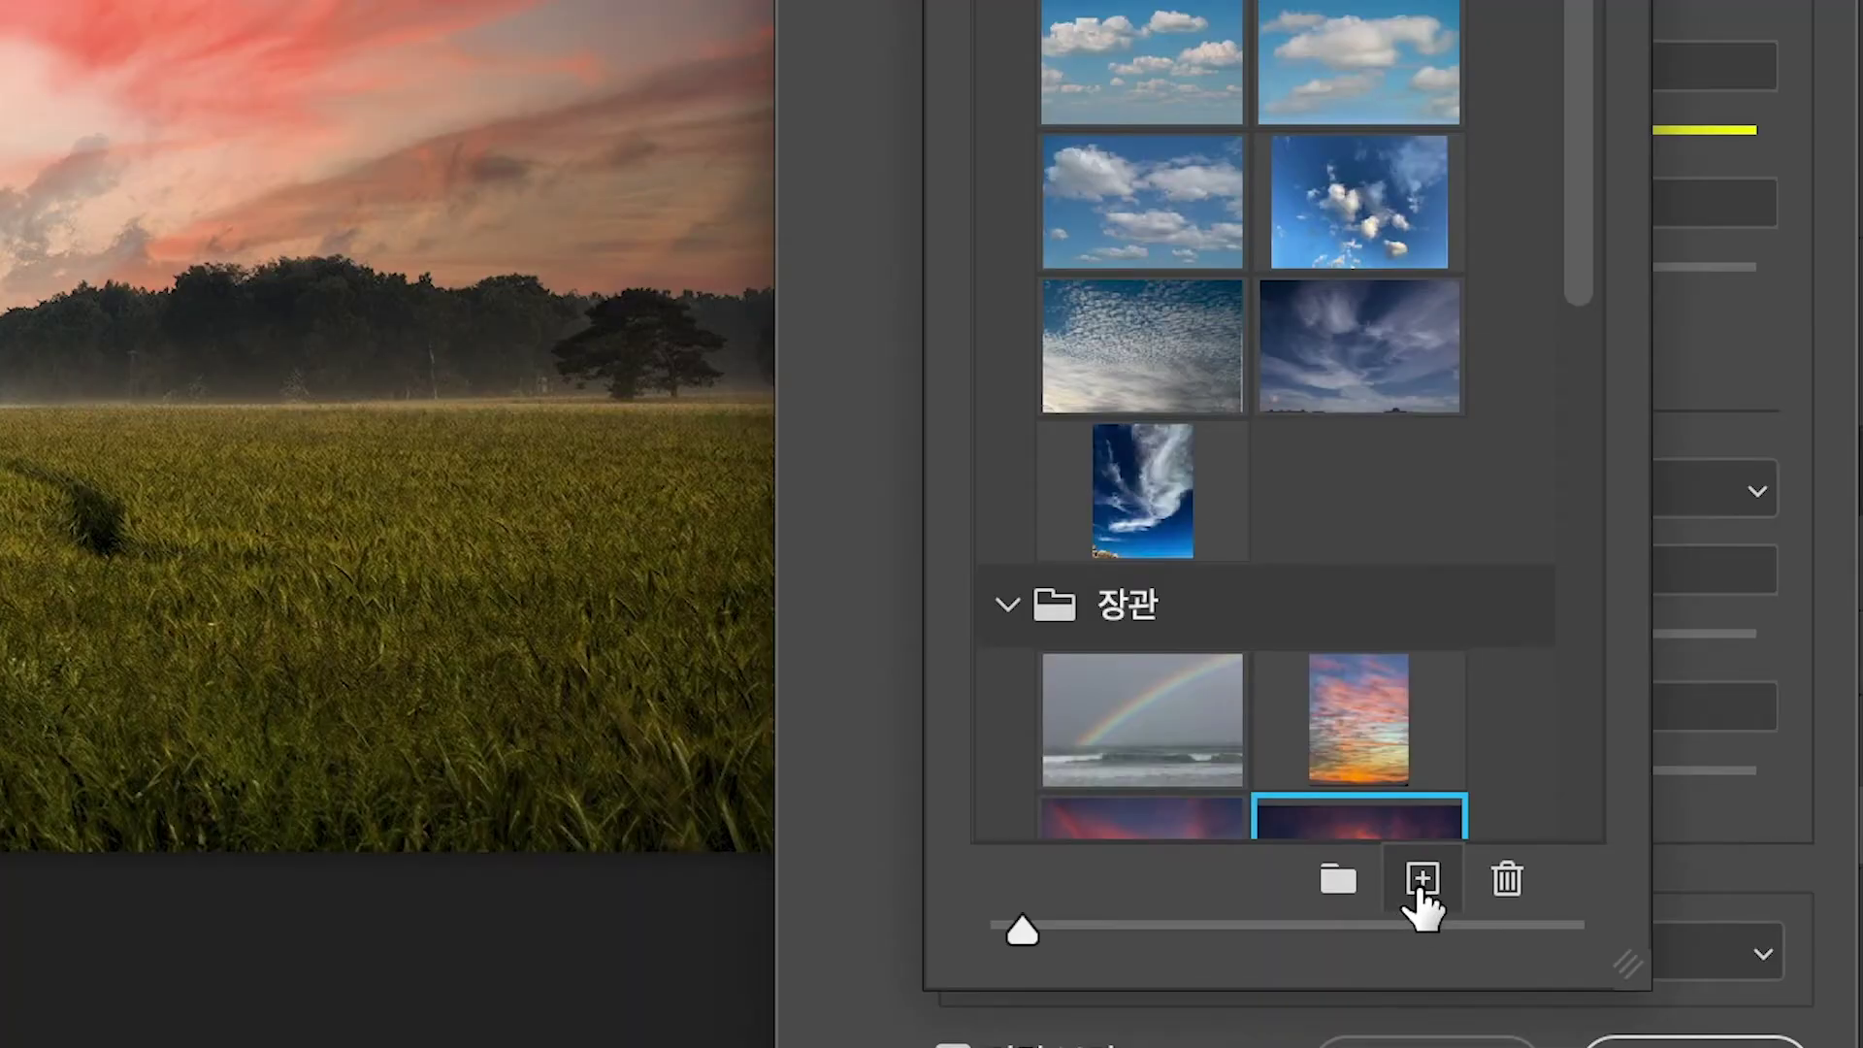
click(1419, 885)
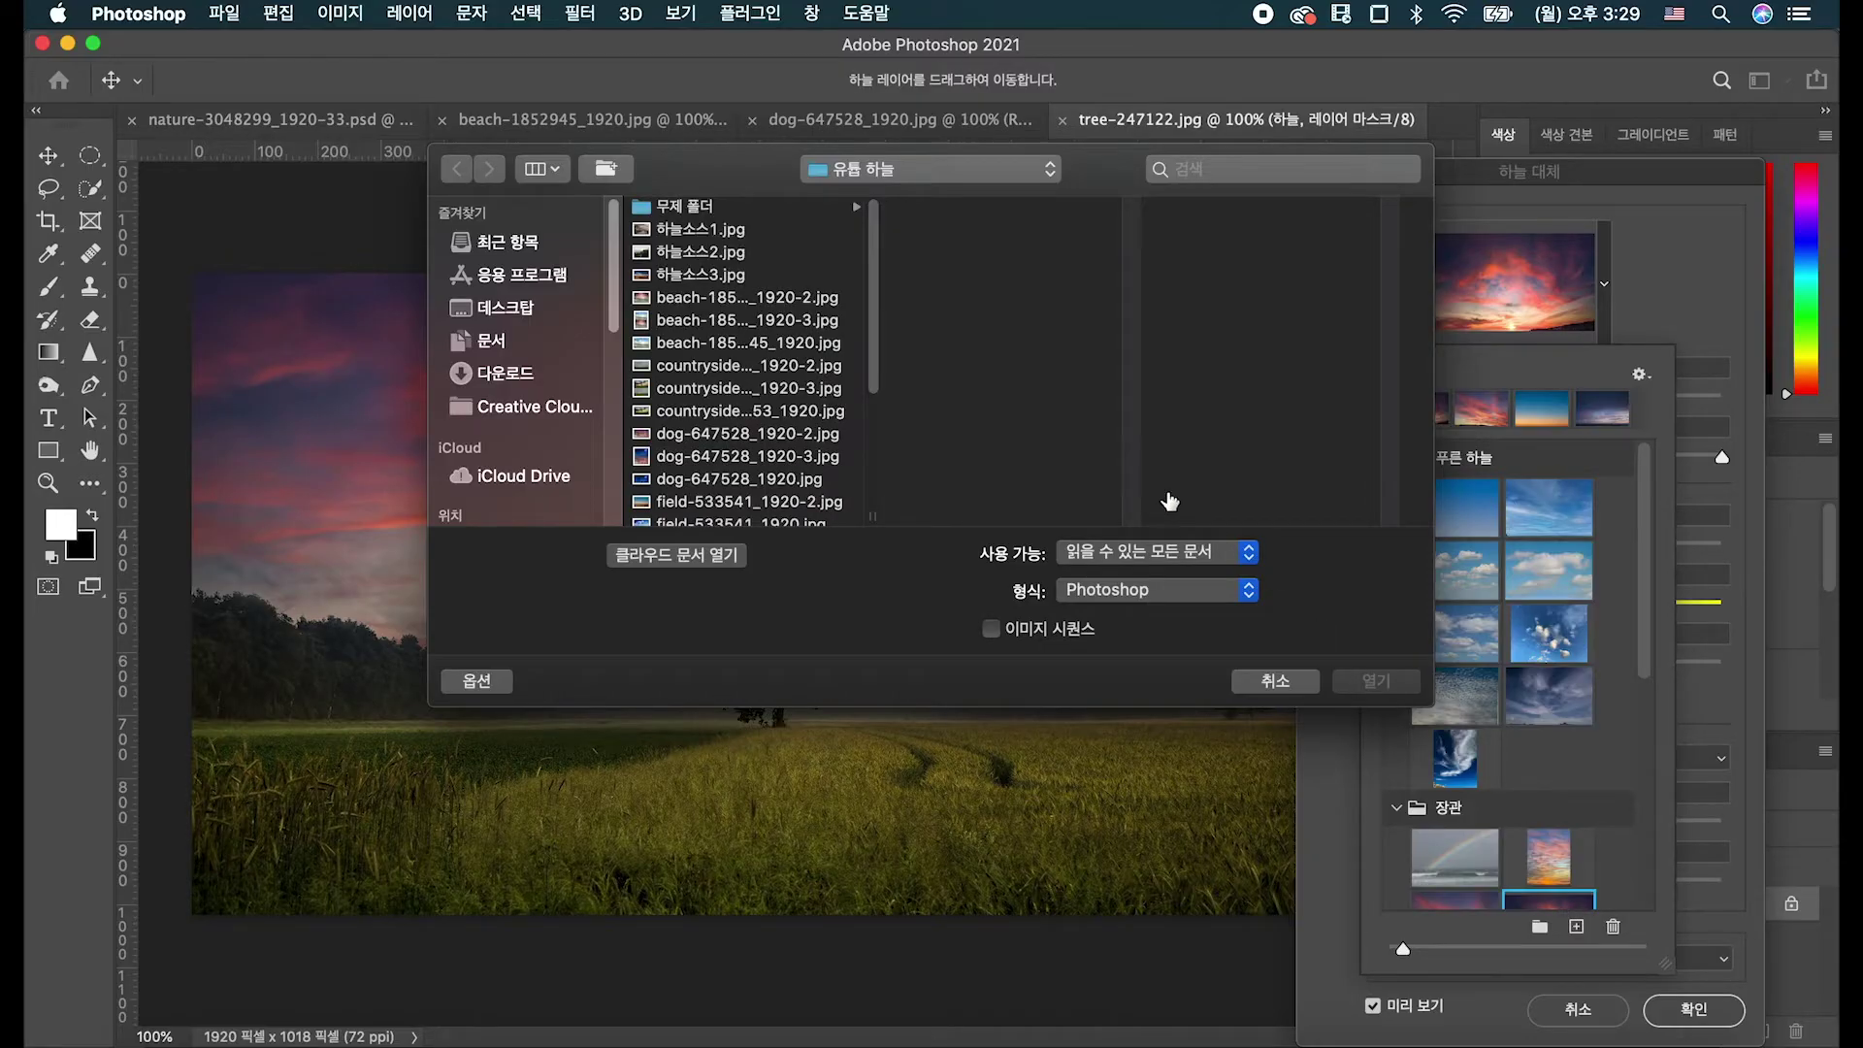
Switch to Chrome, look through Pixabay's cloud photos, open the desert road photo with wispy clouds, and return to Photoshop.
click(928, 318)
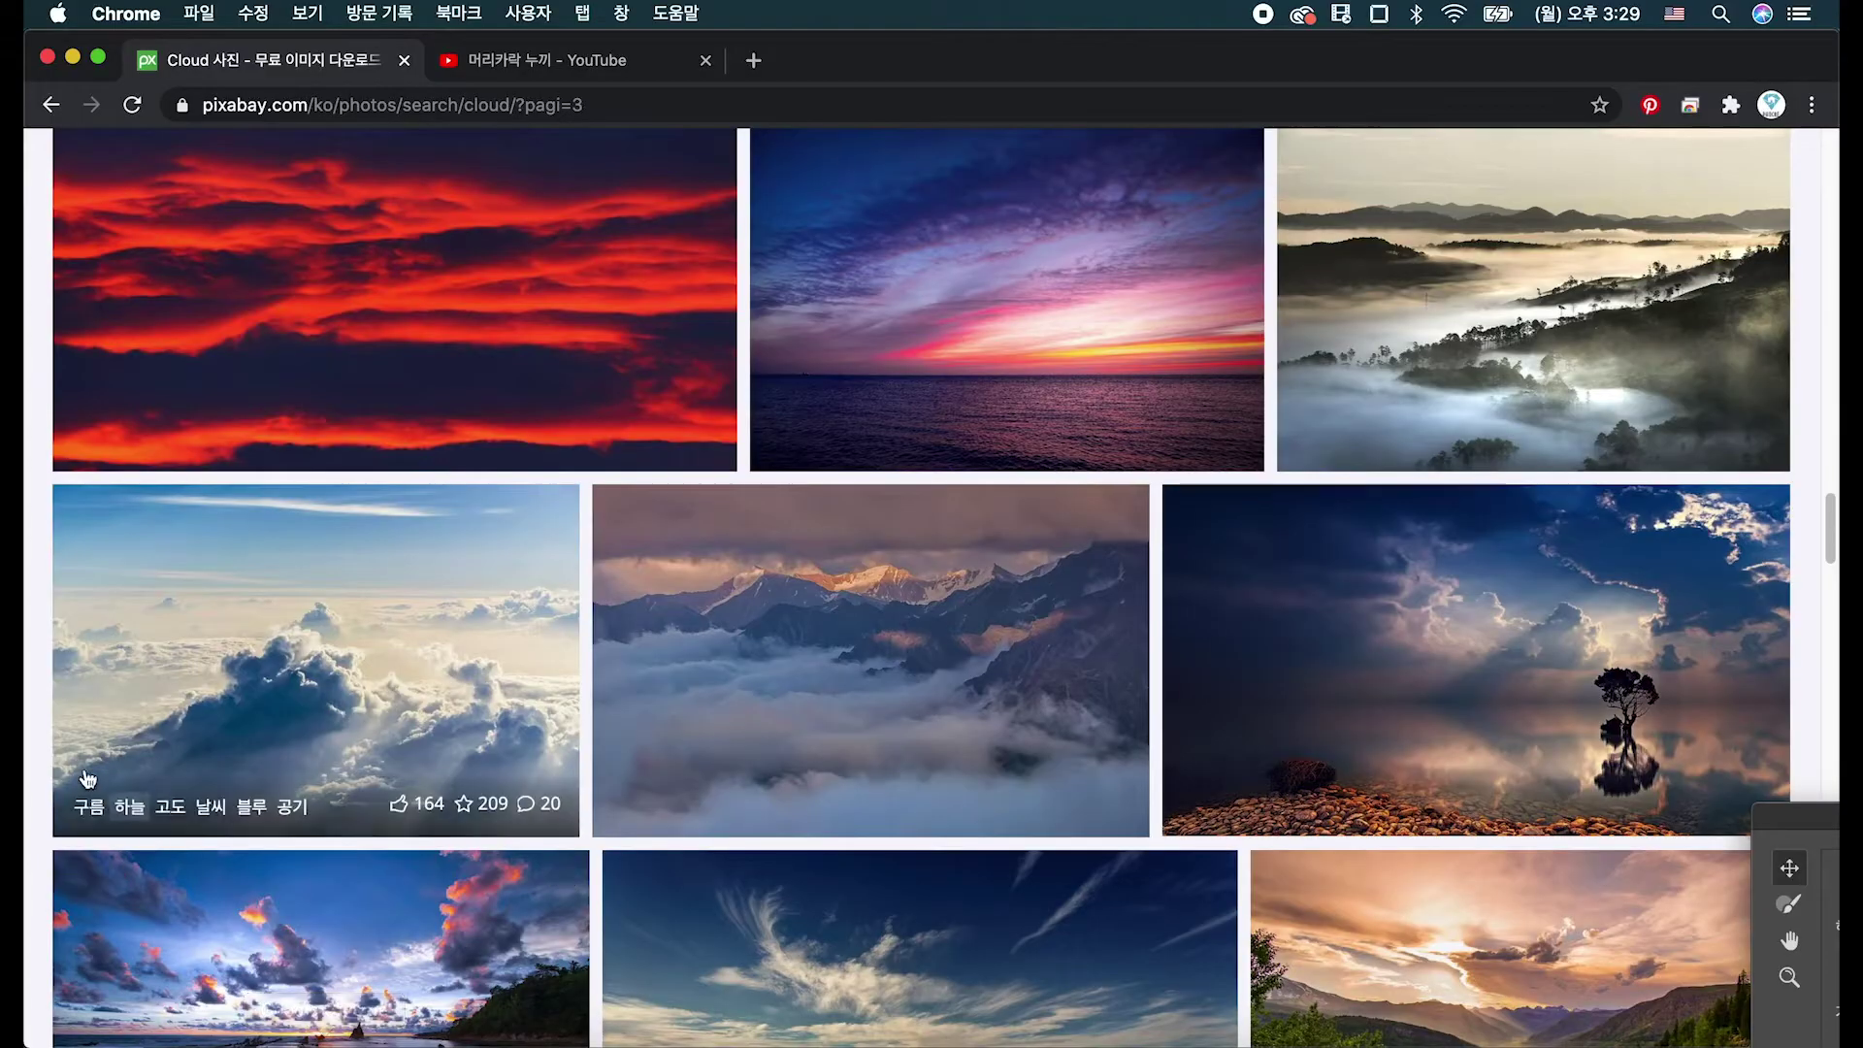
scroll(167, 574, down, 3)
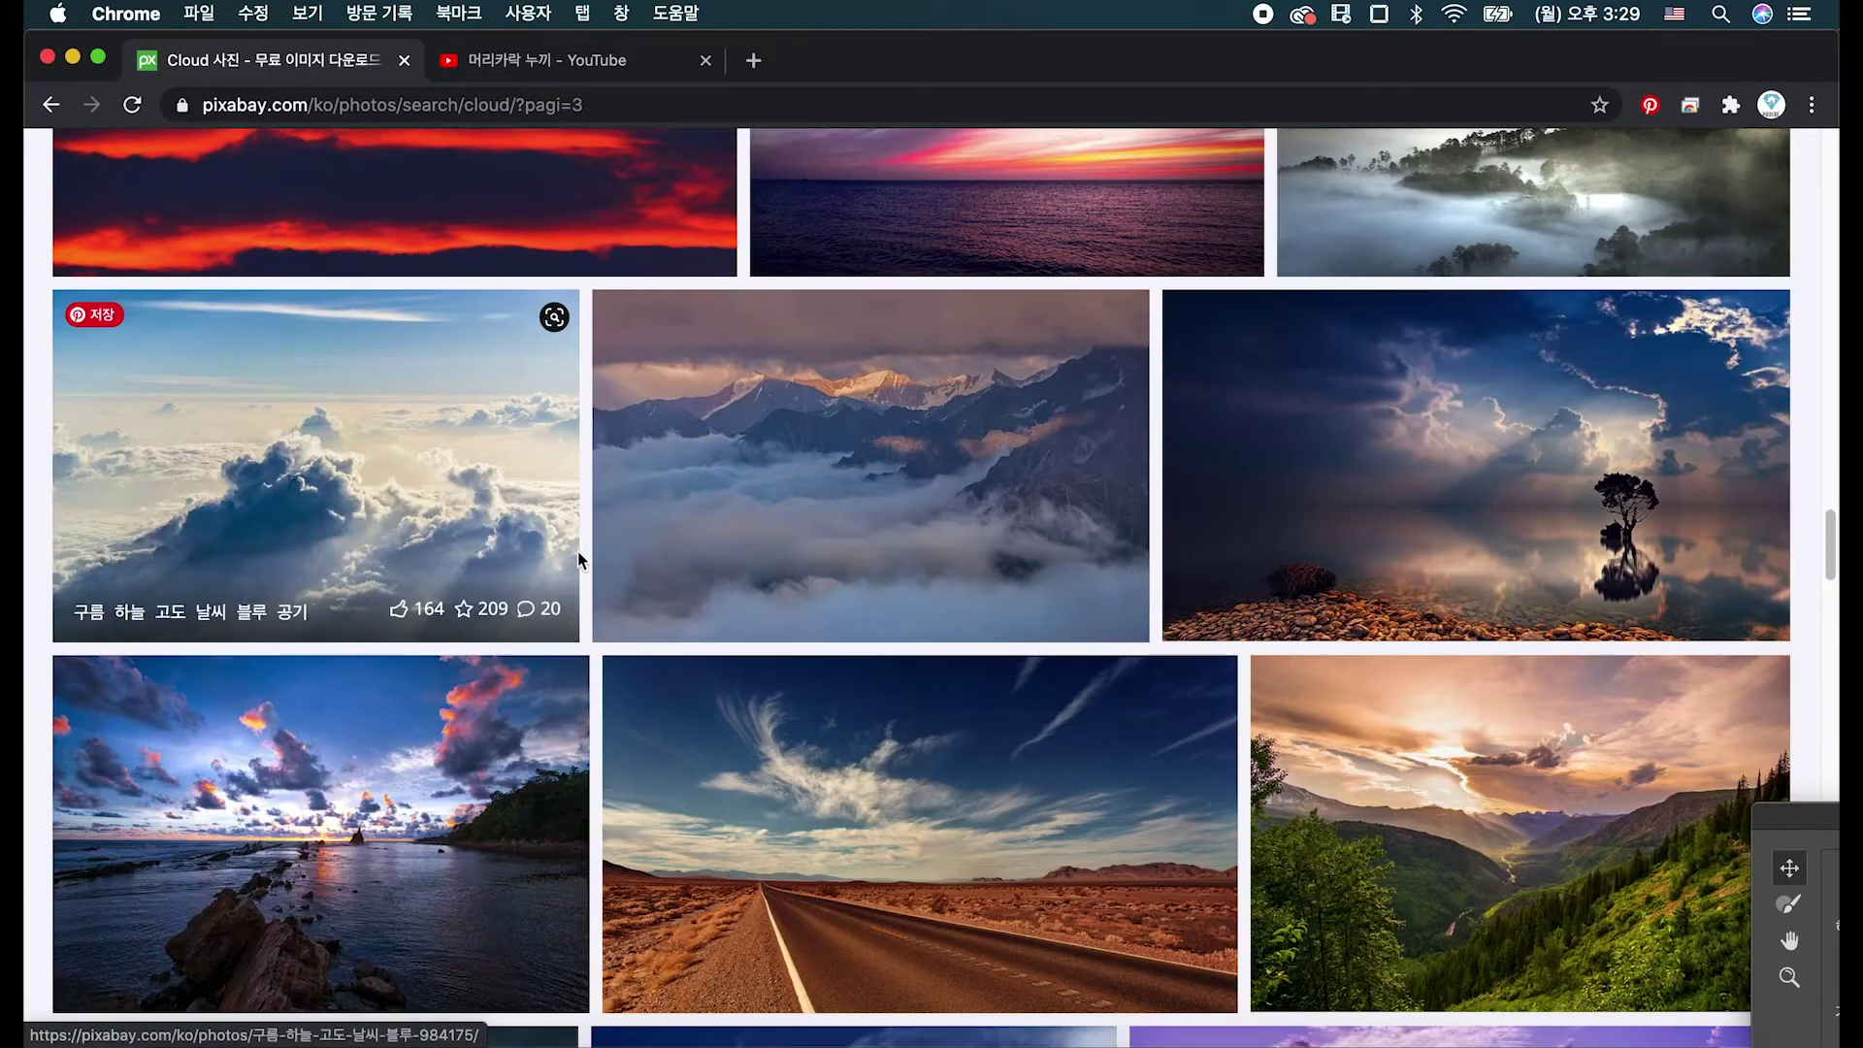
scroll(885, 540, down, 4)
click(992, 557)
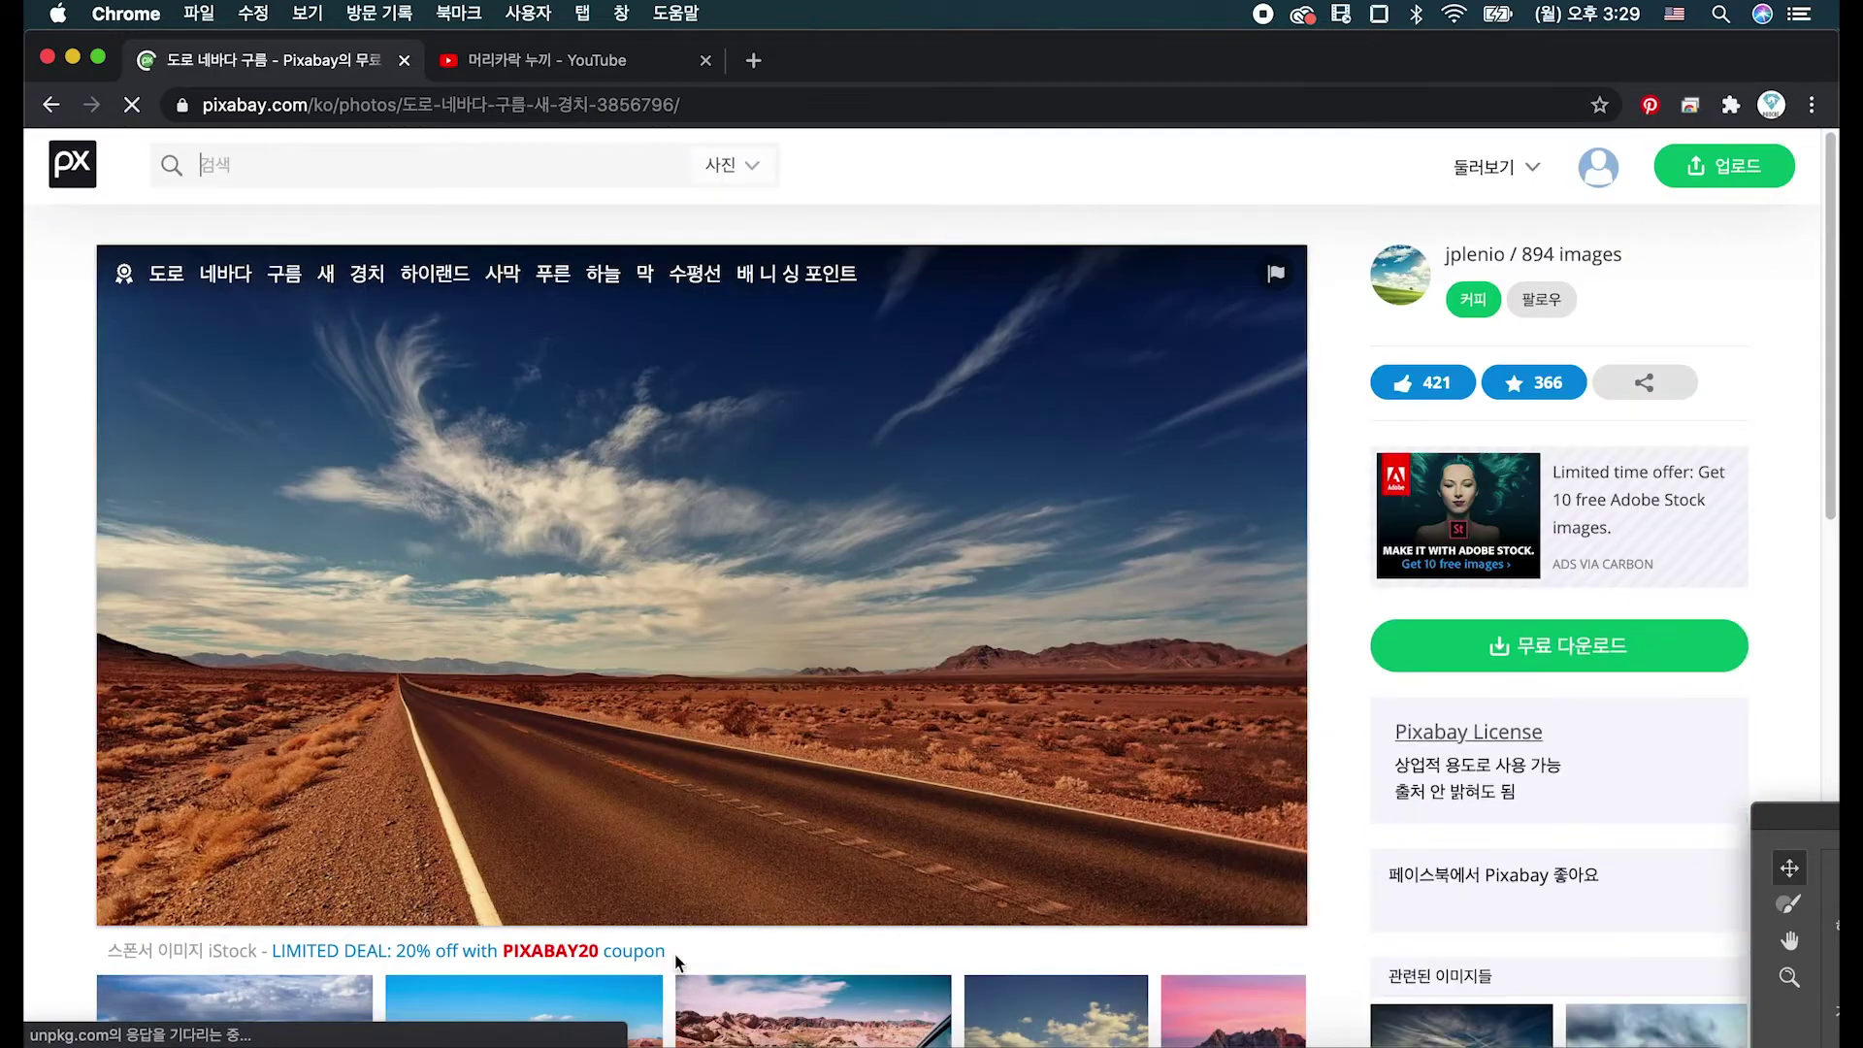
click(683, 1036)
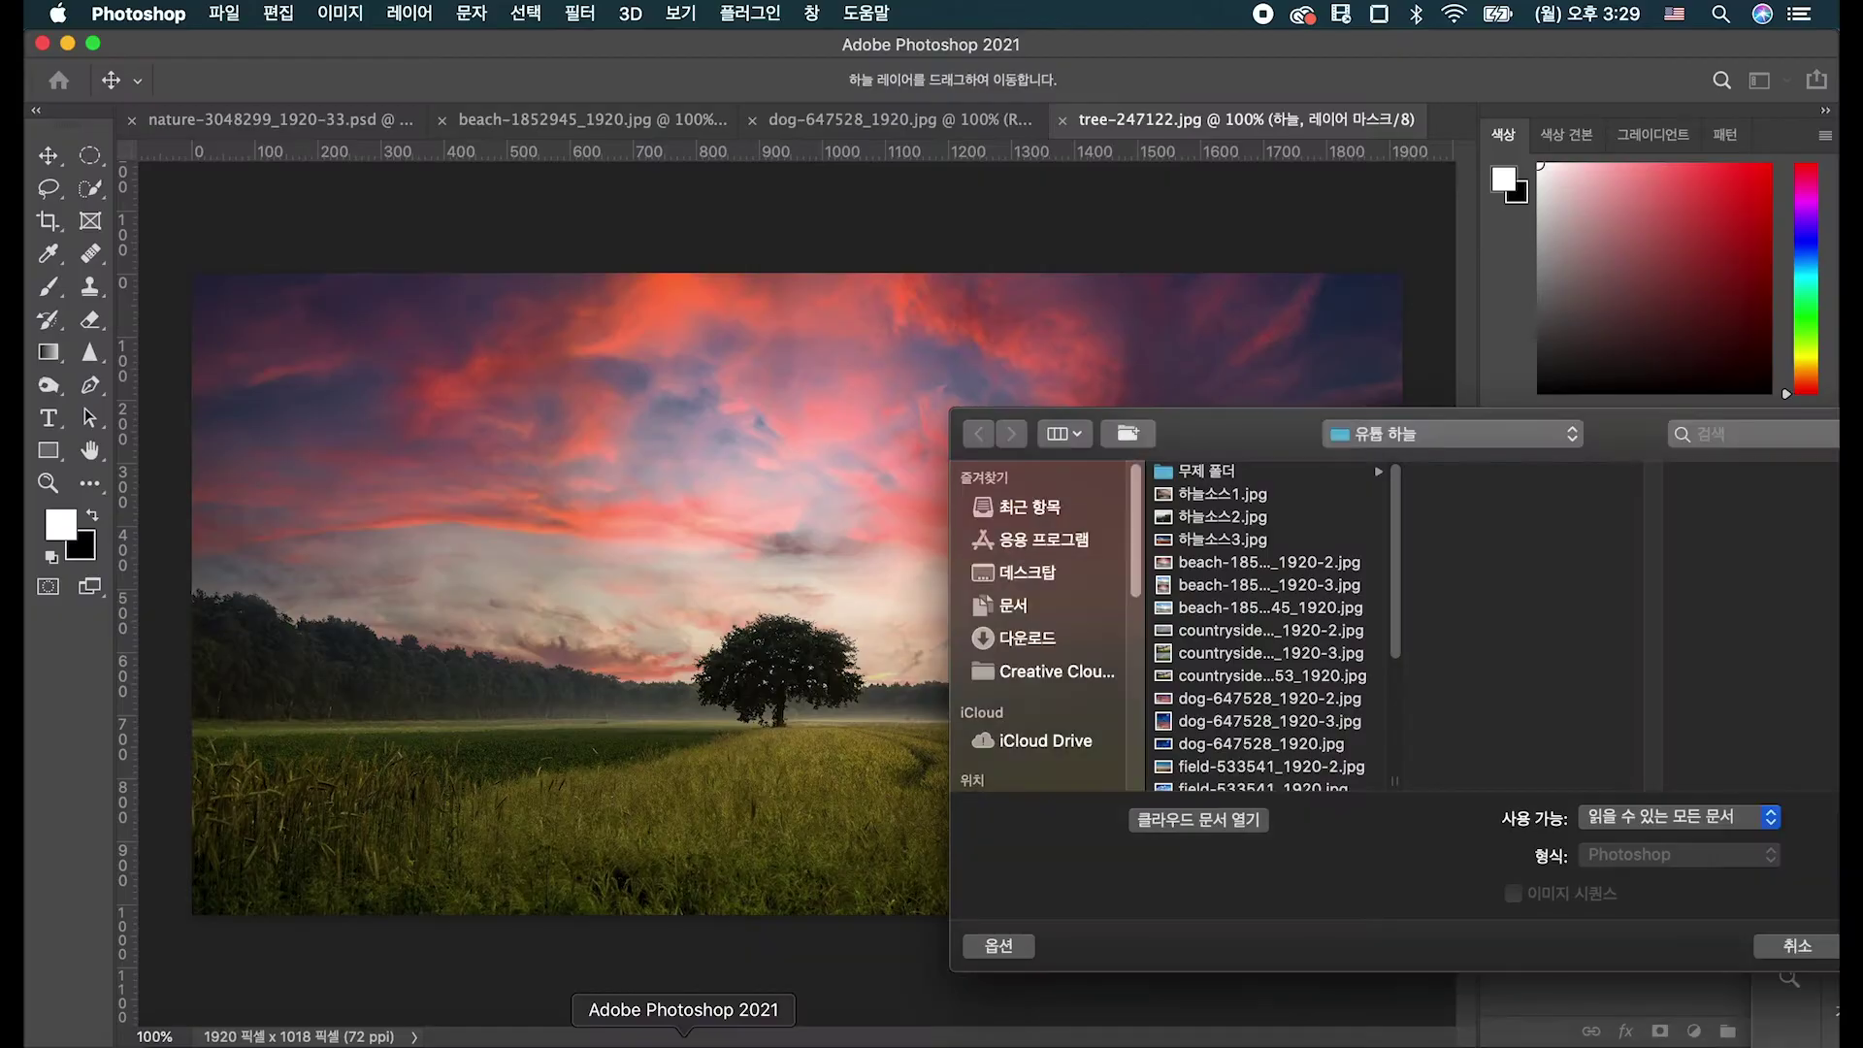
Preview the 하늘소스 source images and import 하늘소스3.jpg as a sky preset named 하늘소스3.
click(1220, 496)
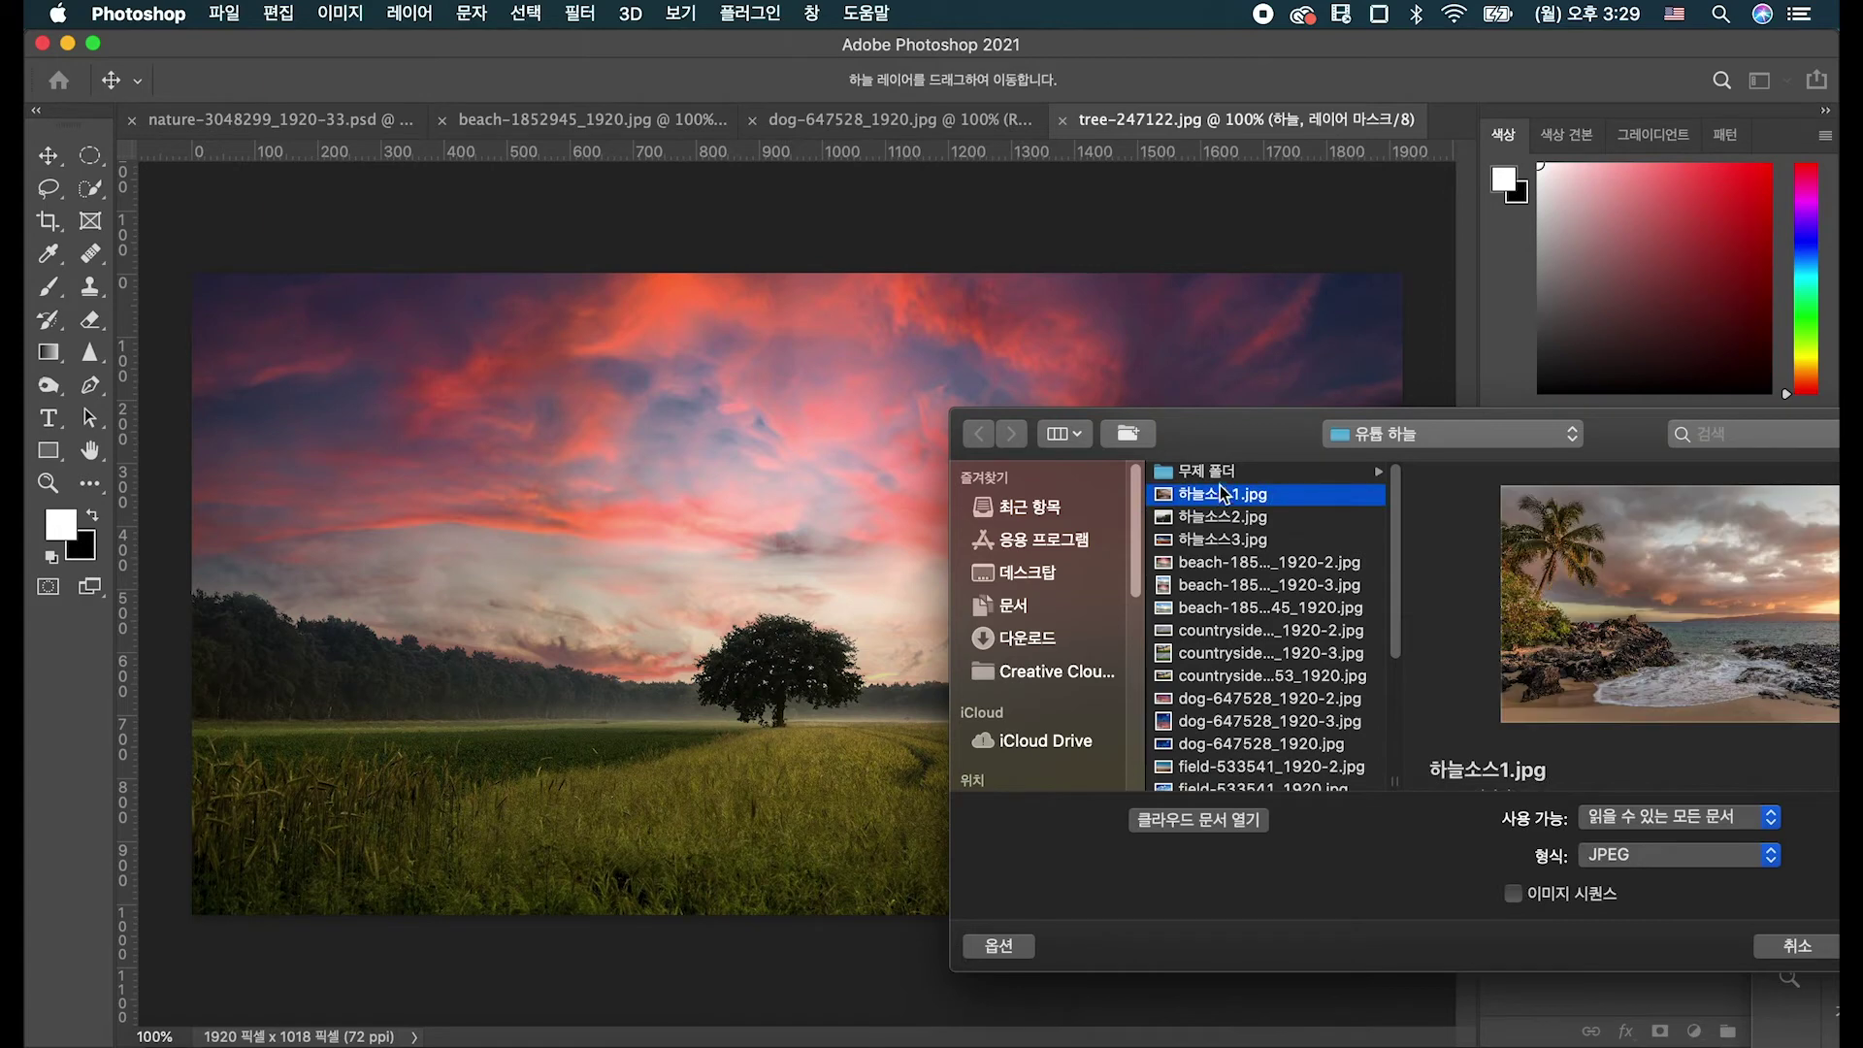
click(1226, 516)
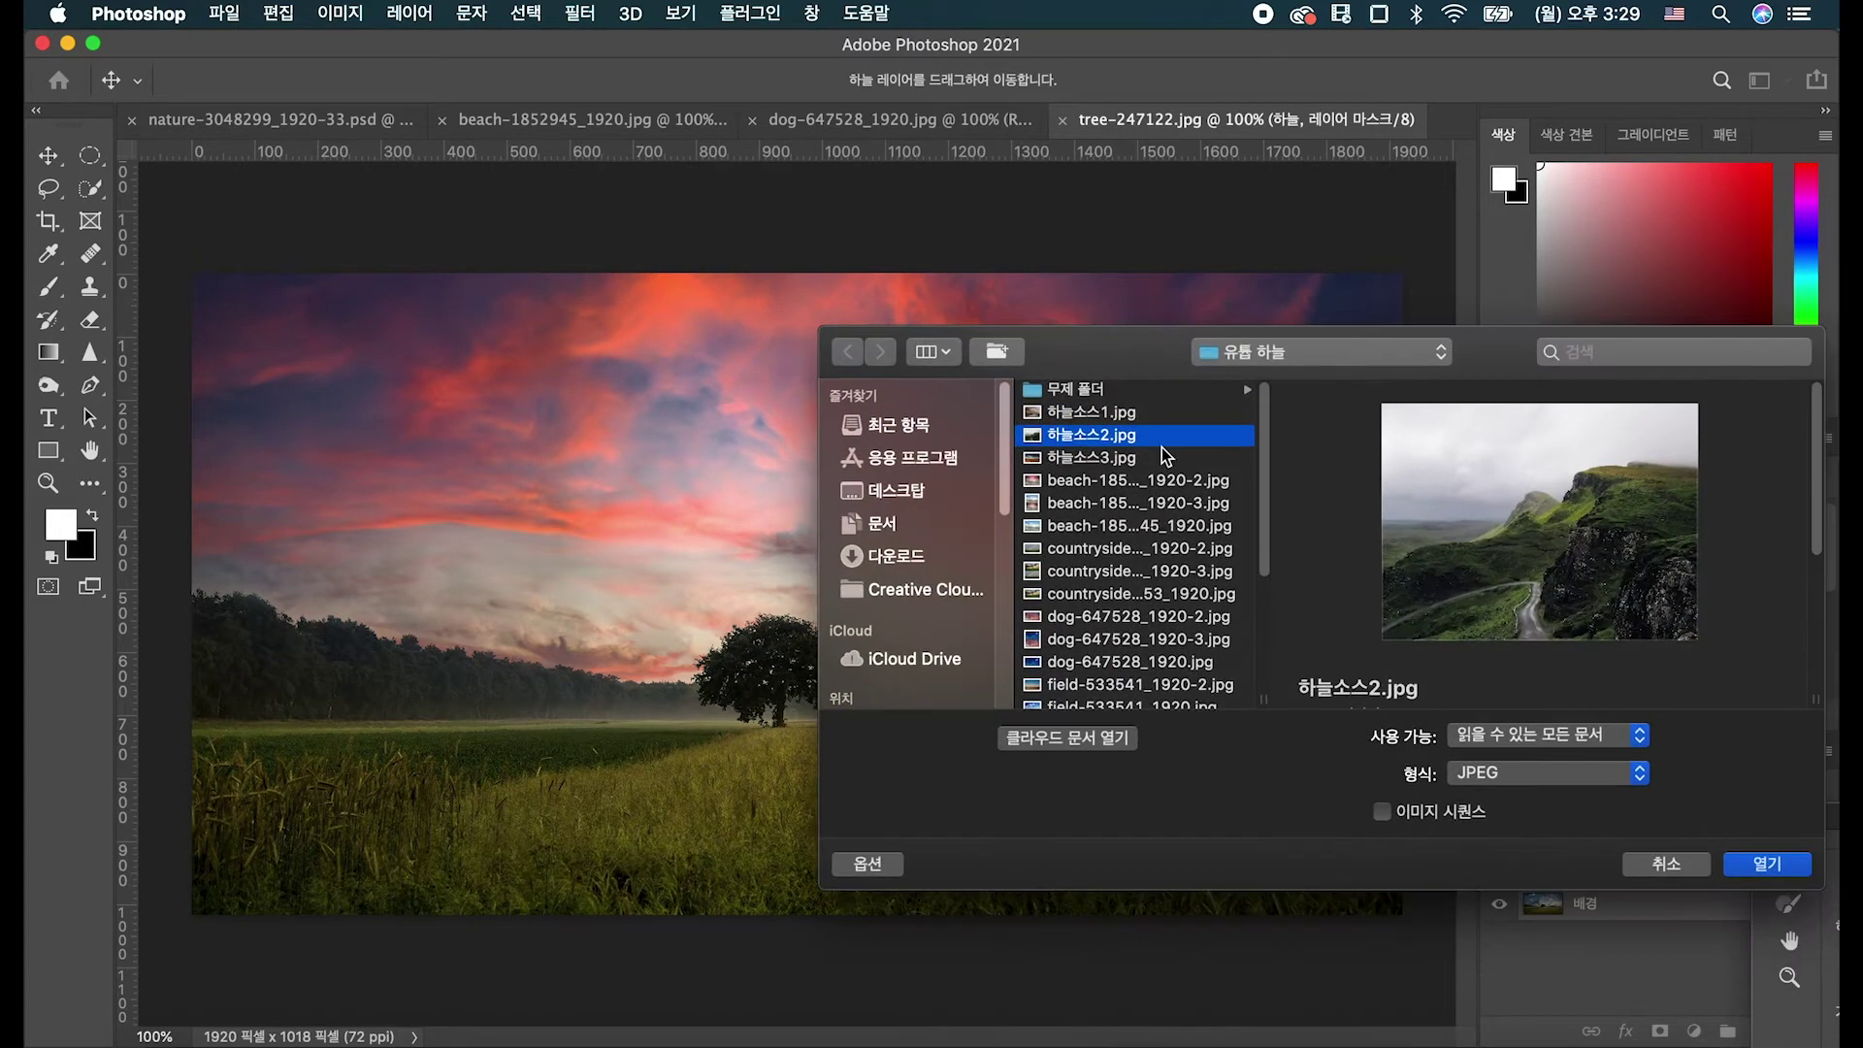
click(1166, 457)
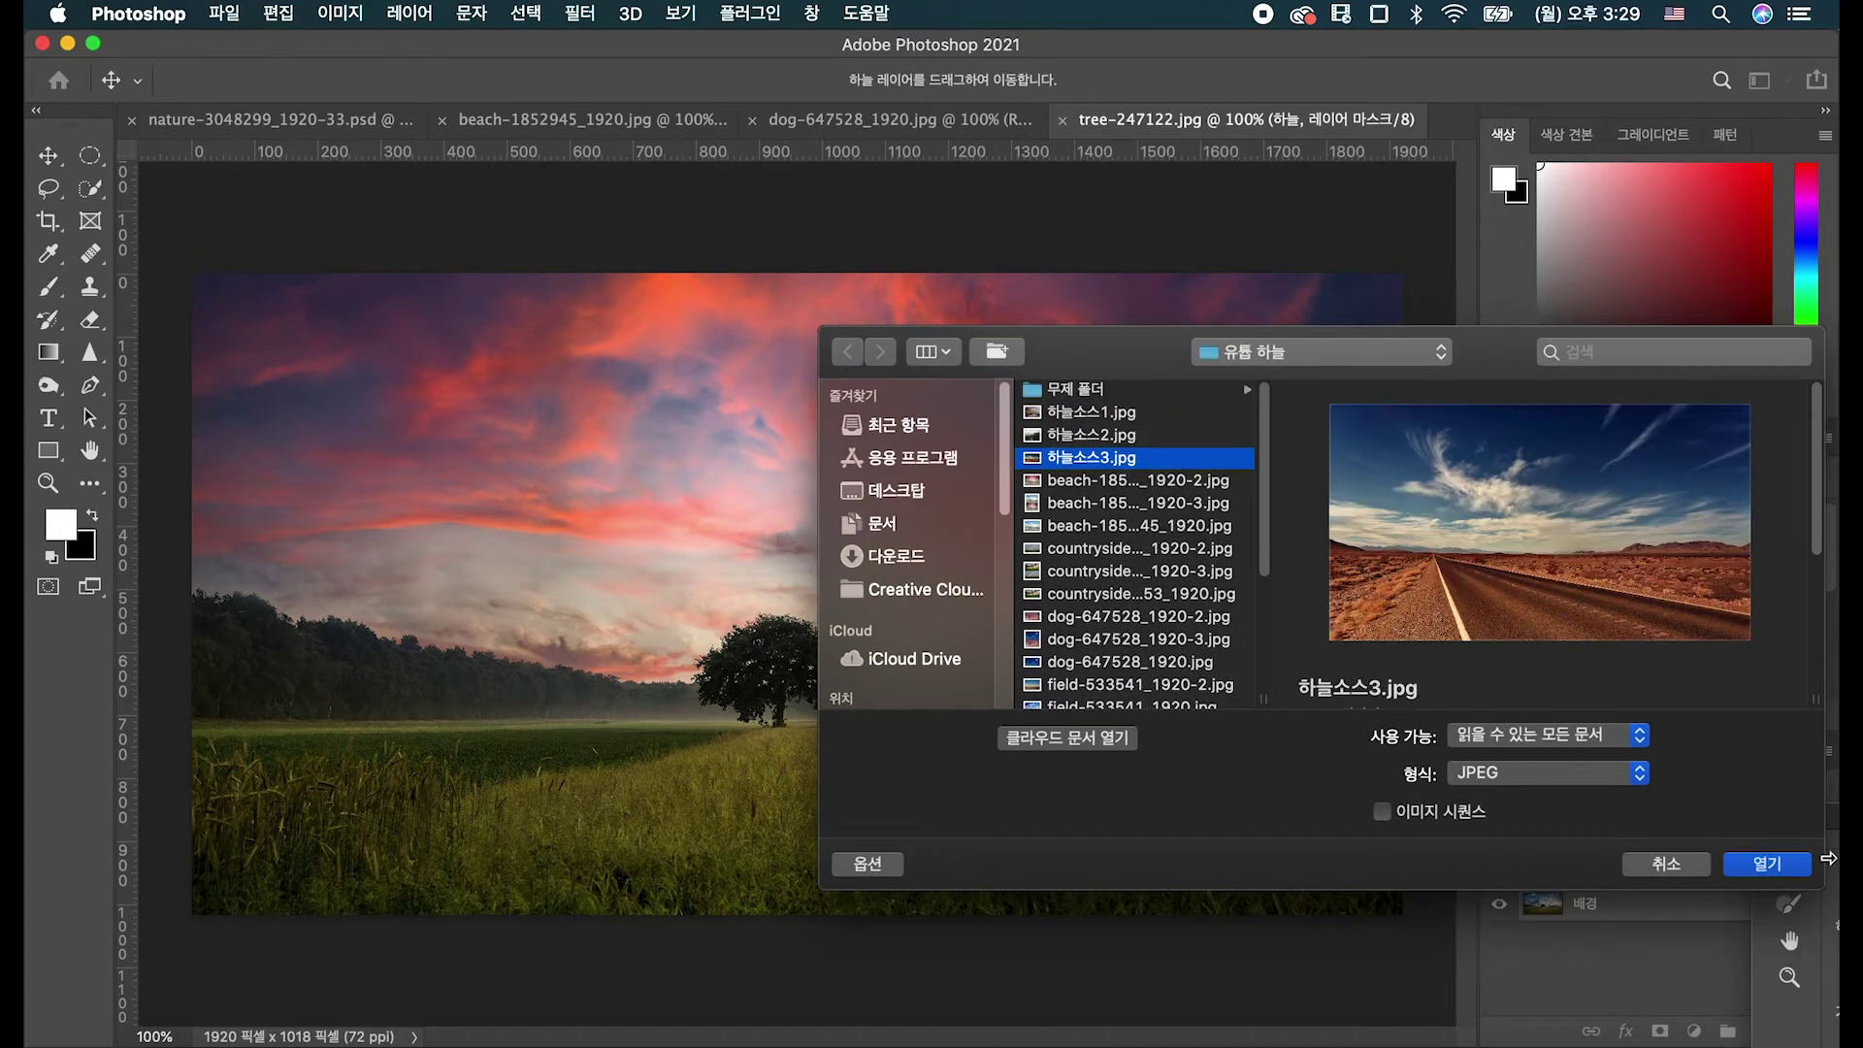
click(1766, 863)
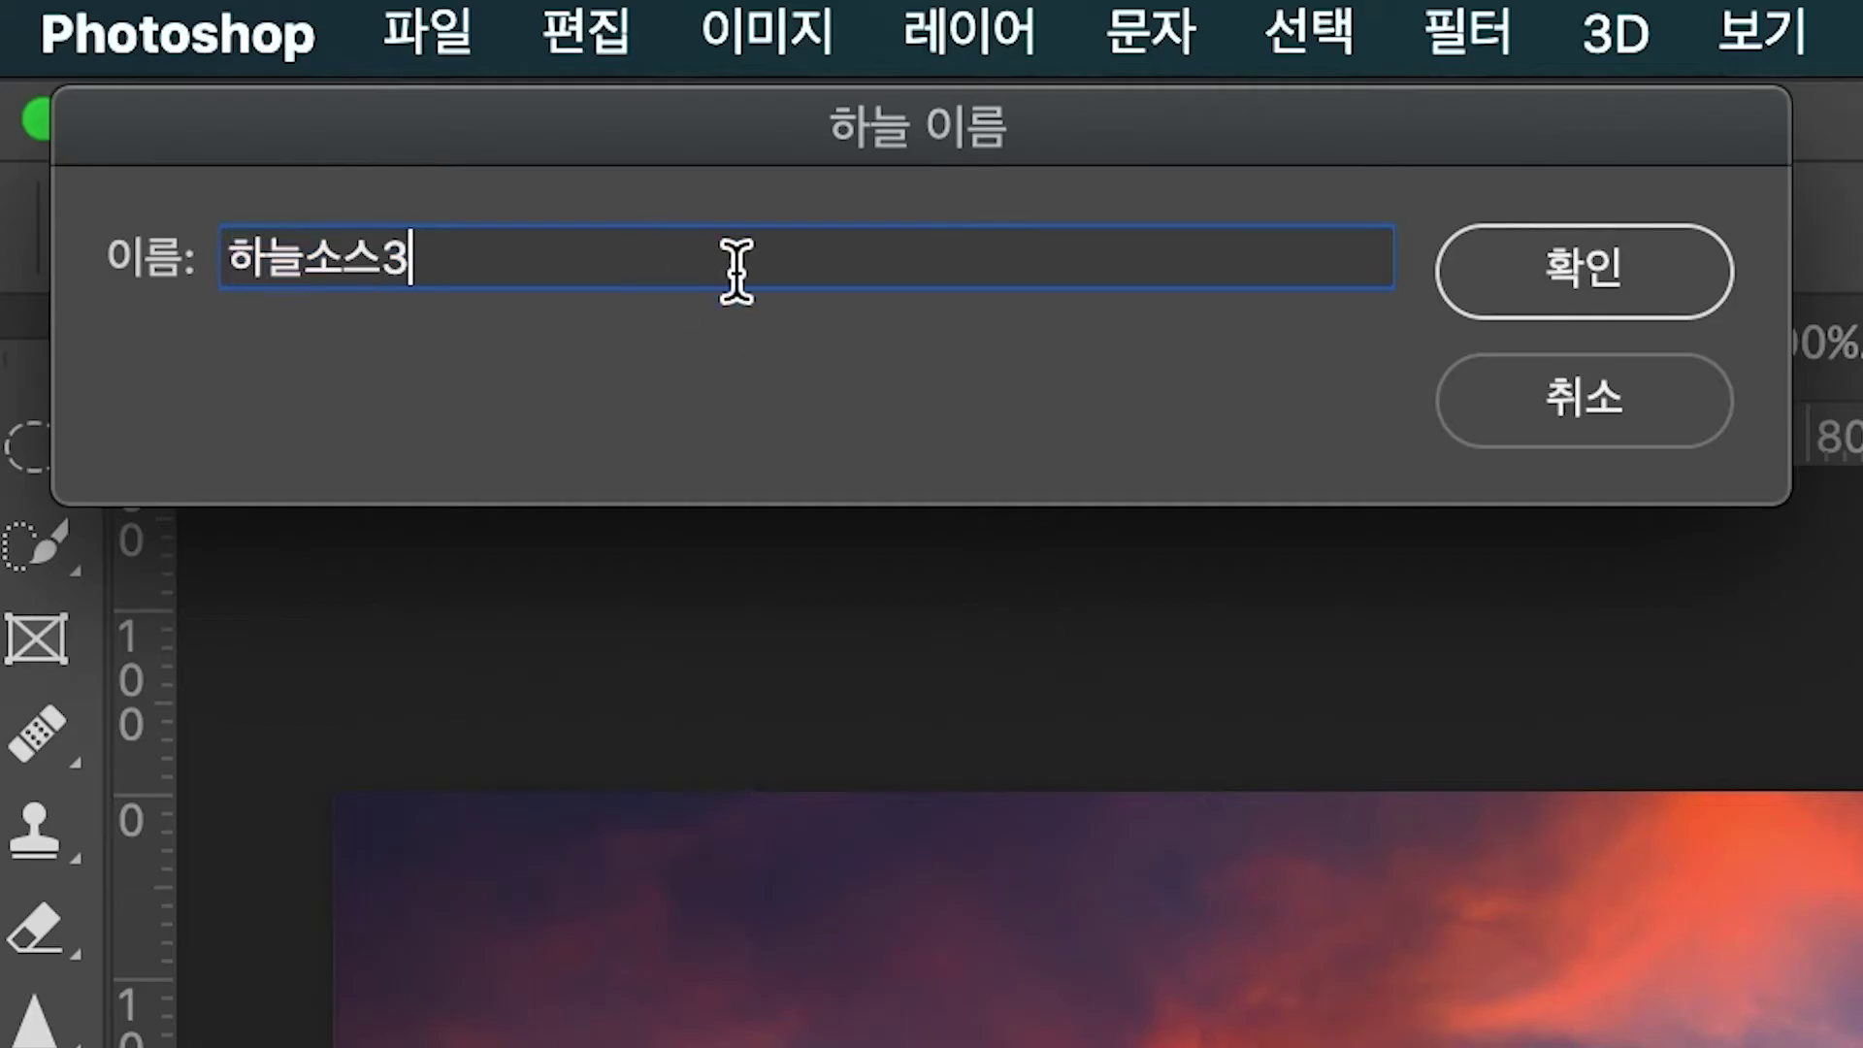
click(1481, 276)
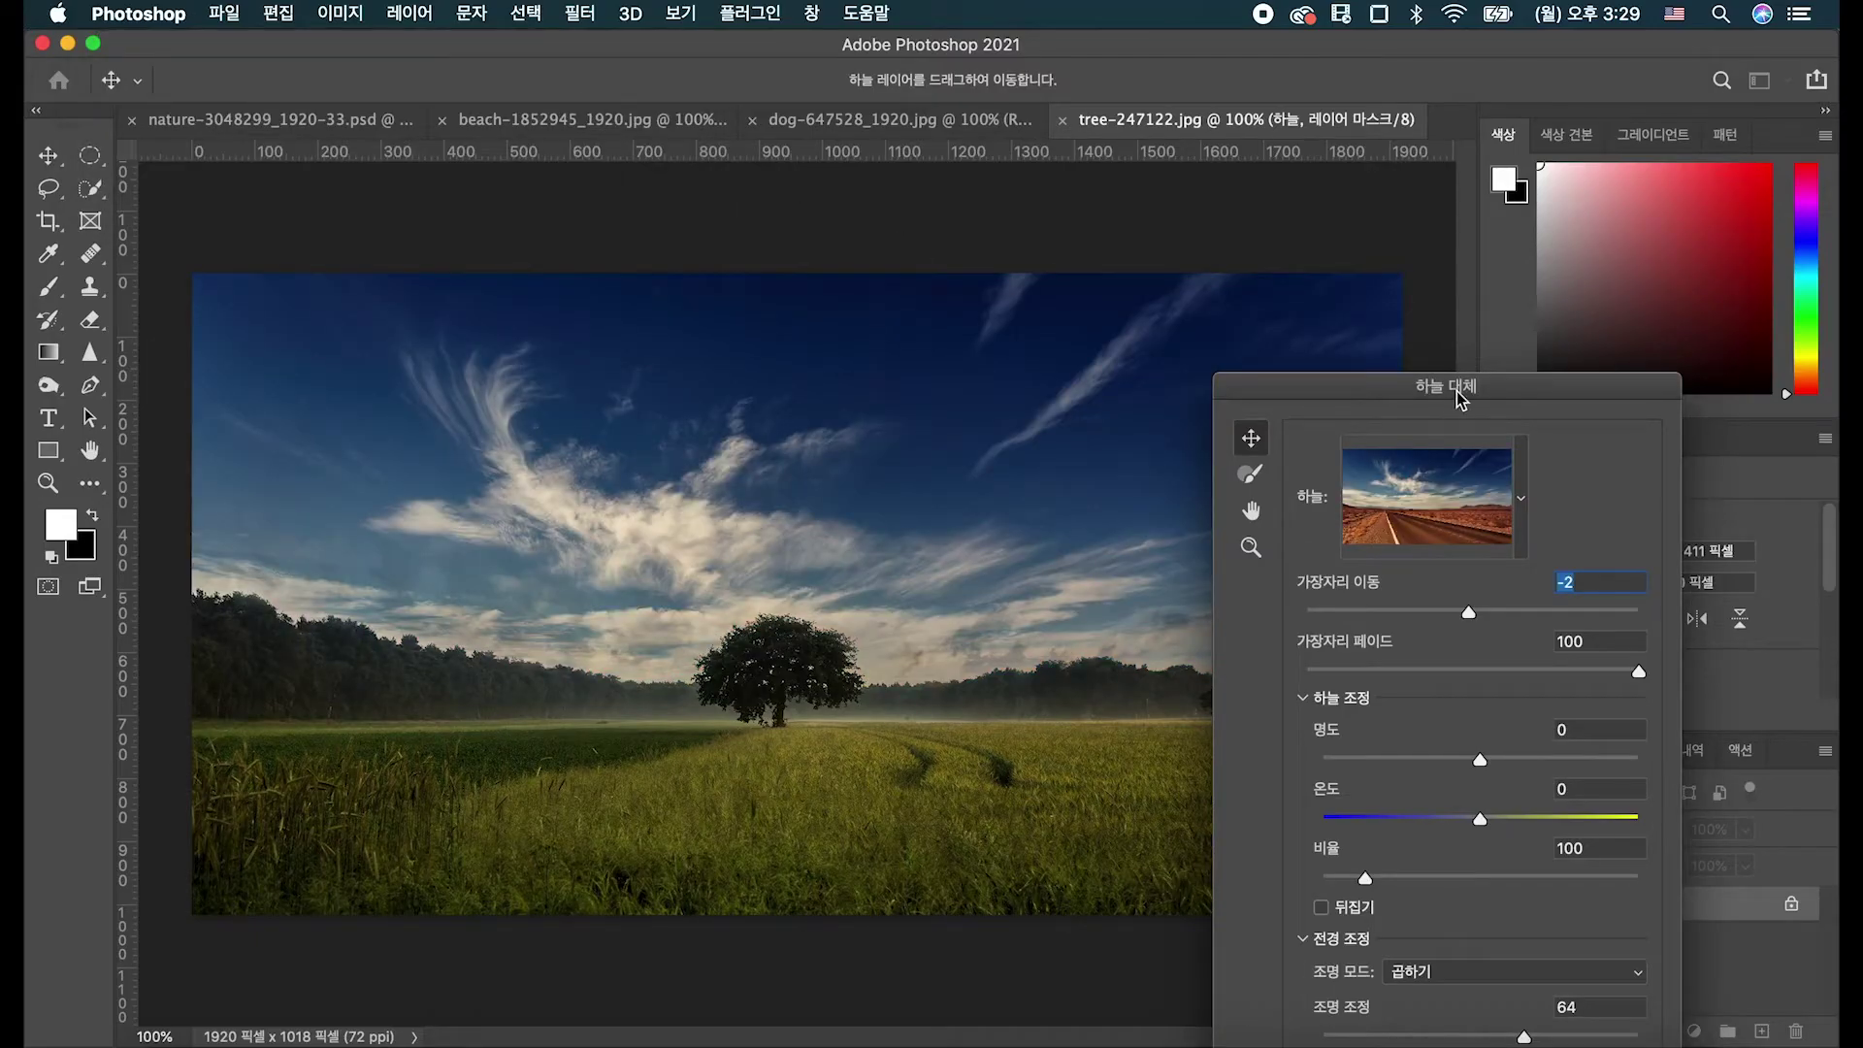
Apply the sky replacement with the output set to 새 레이어 (new layer), and toggle the sky group's visibility to compare skies.
drag(1460, 398, 1500, 254)
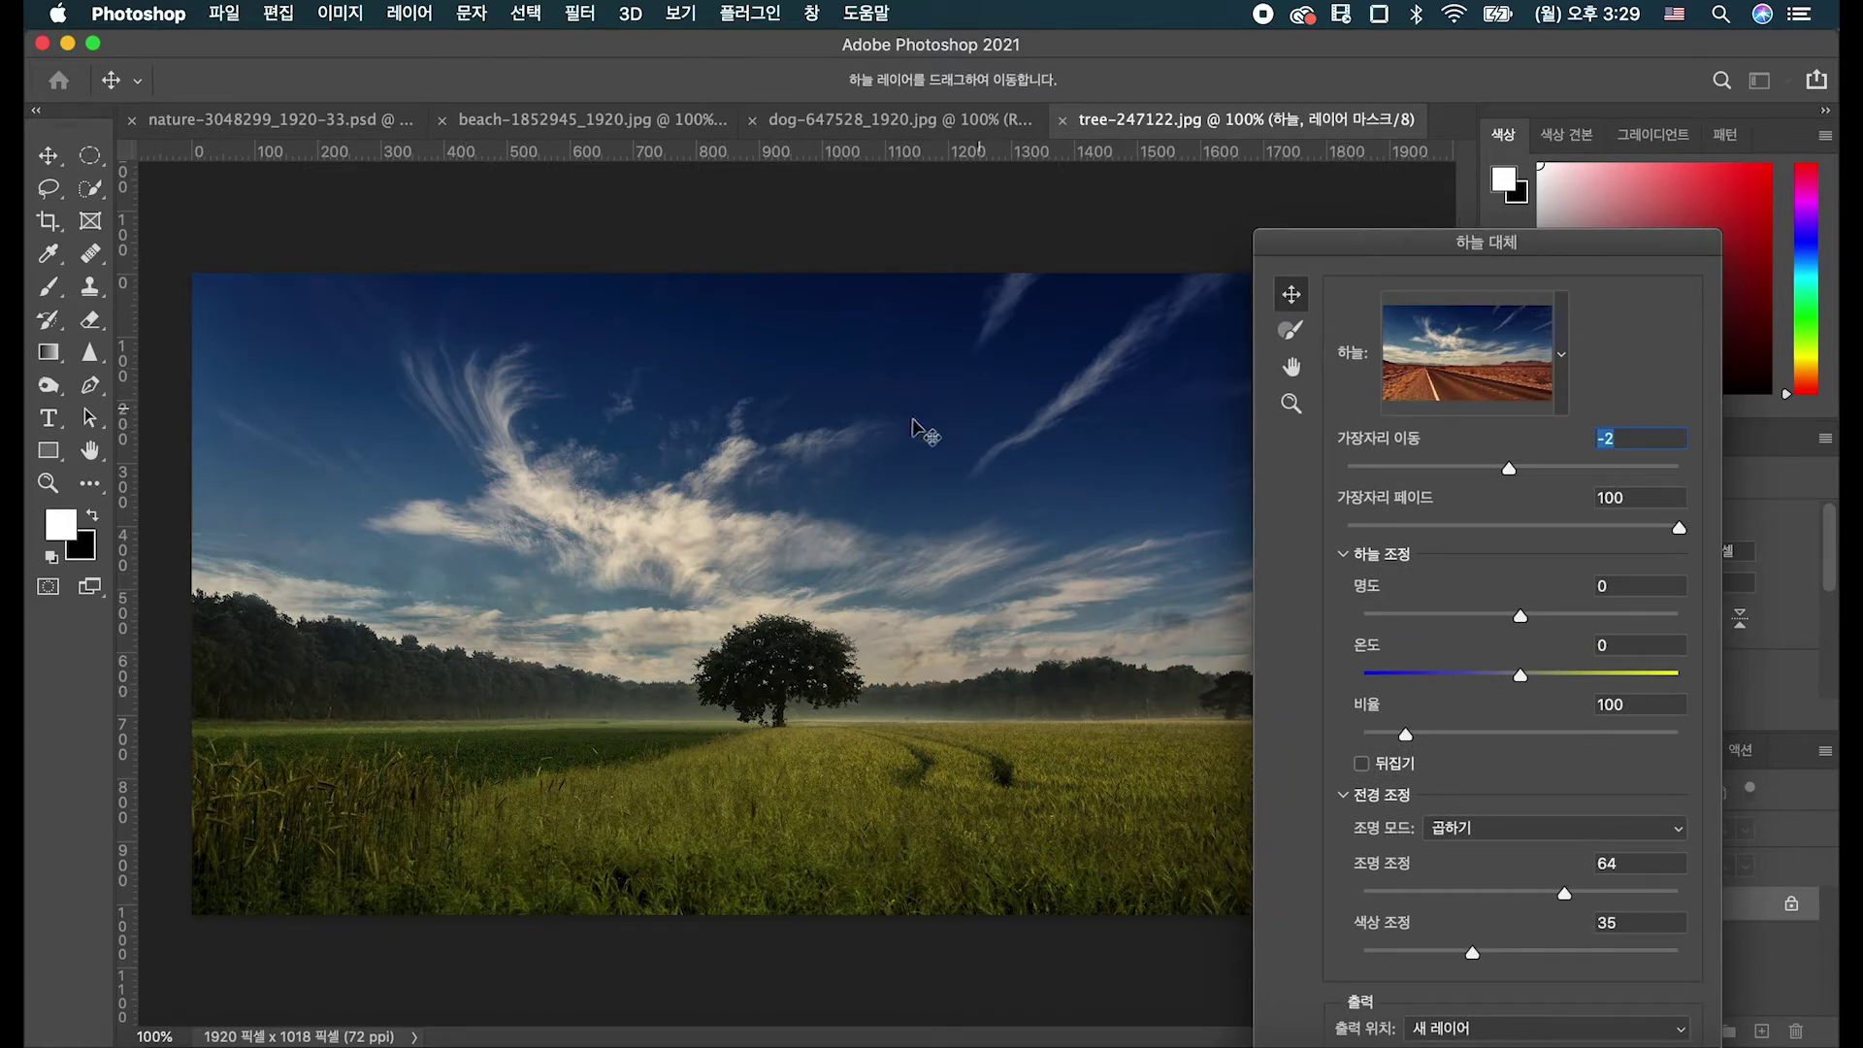
drag(1372, 252, 1408, 181)
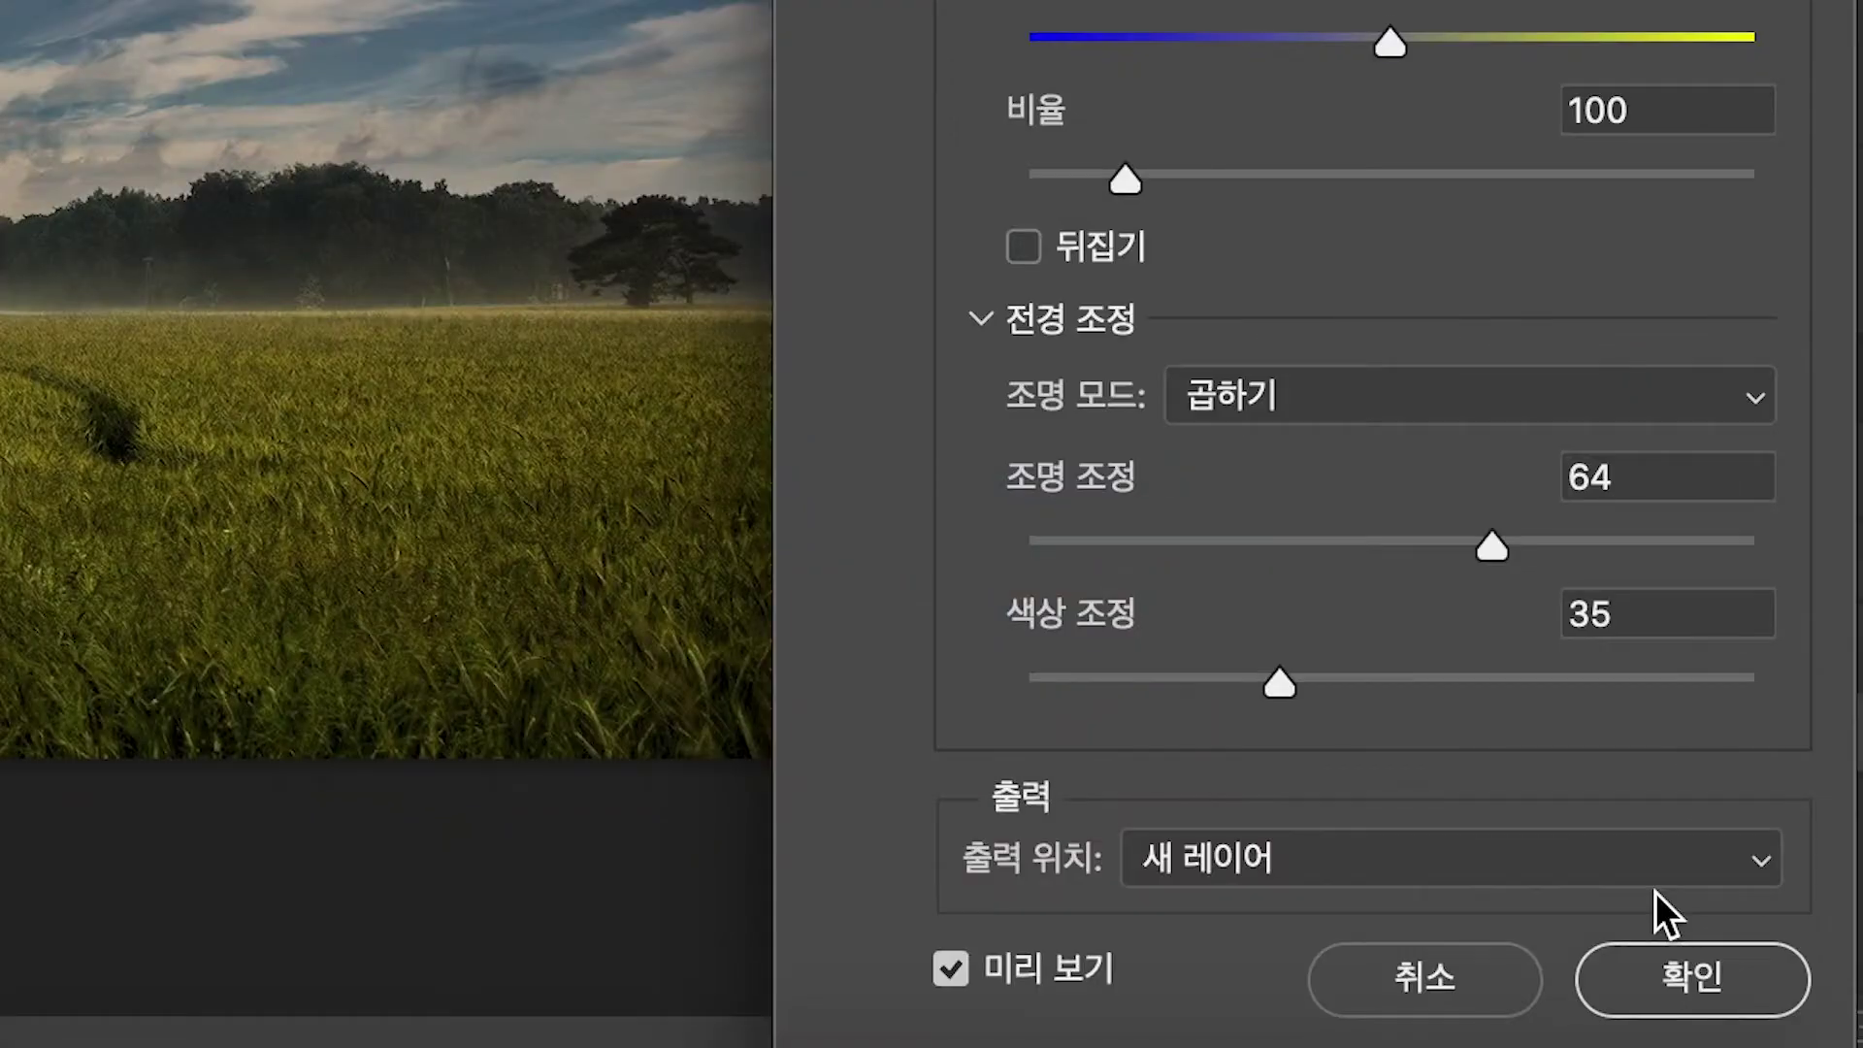
click(1670, 962)
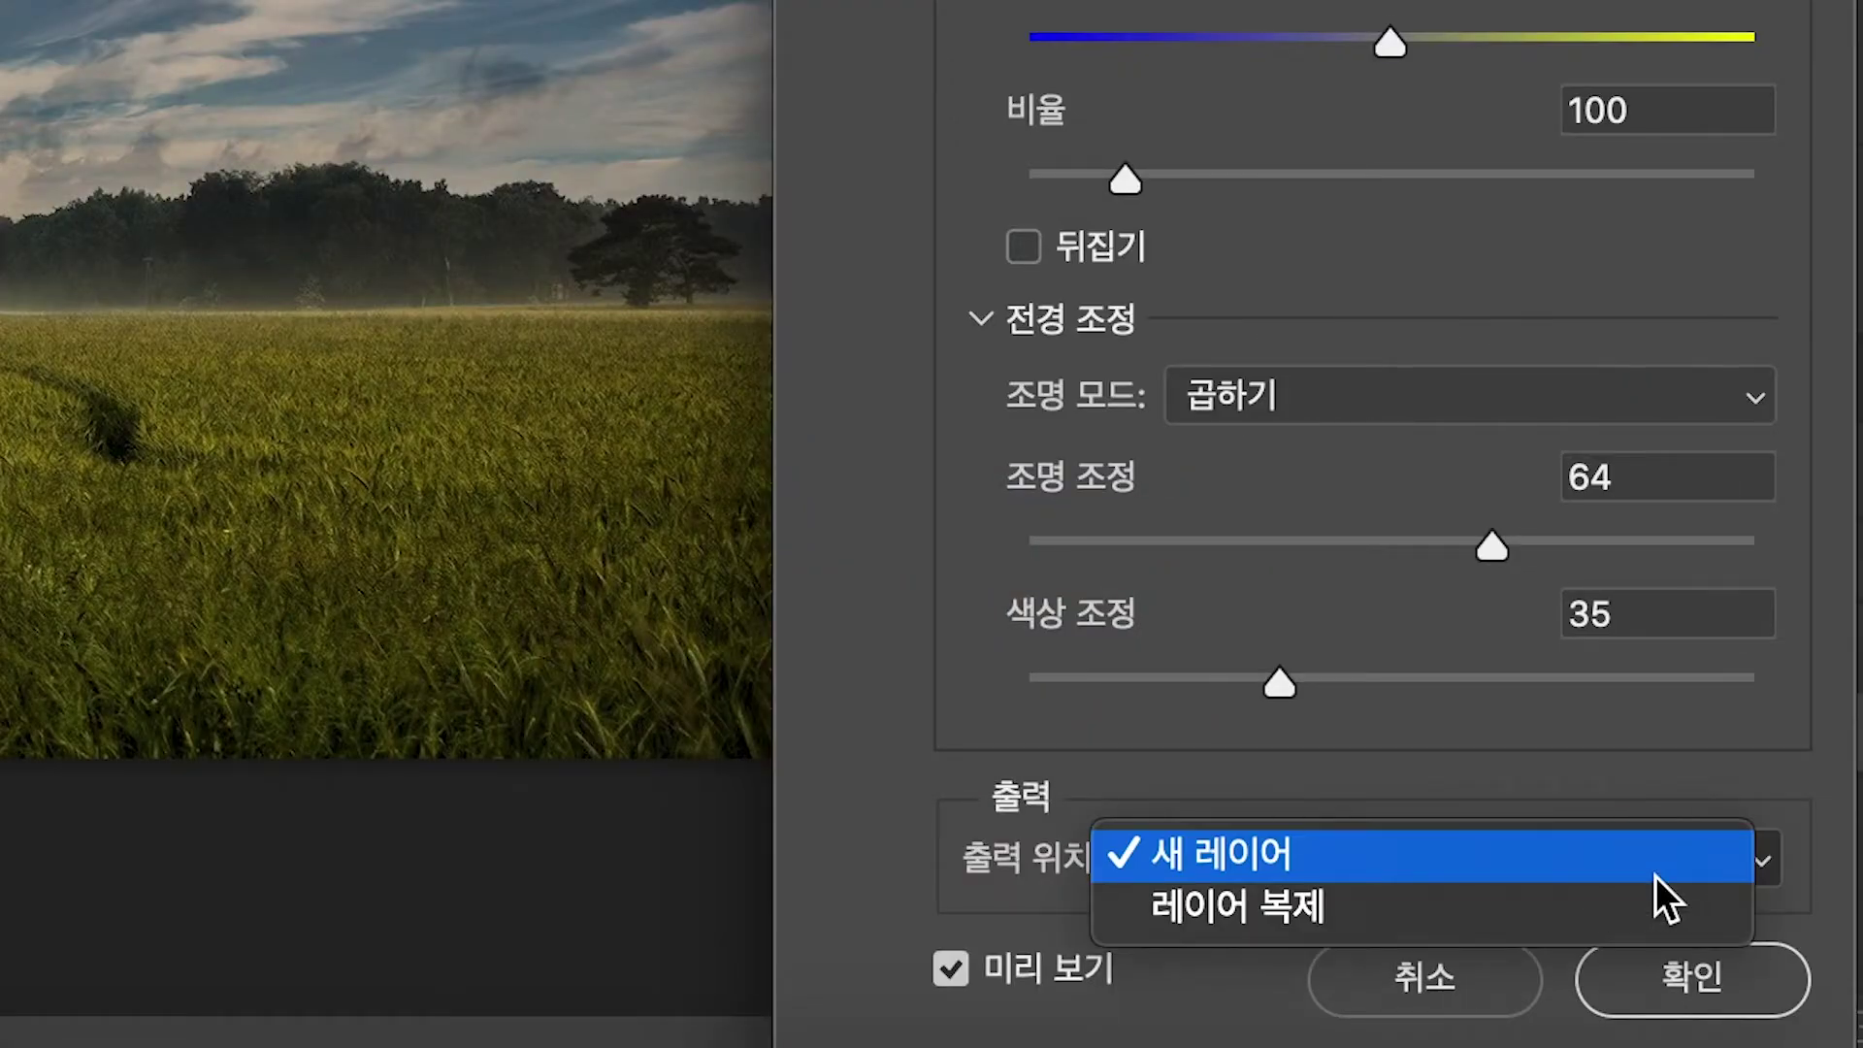
click(1655, 876)
click(1688, 980)
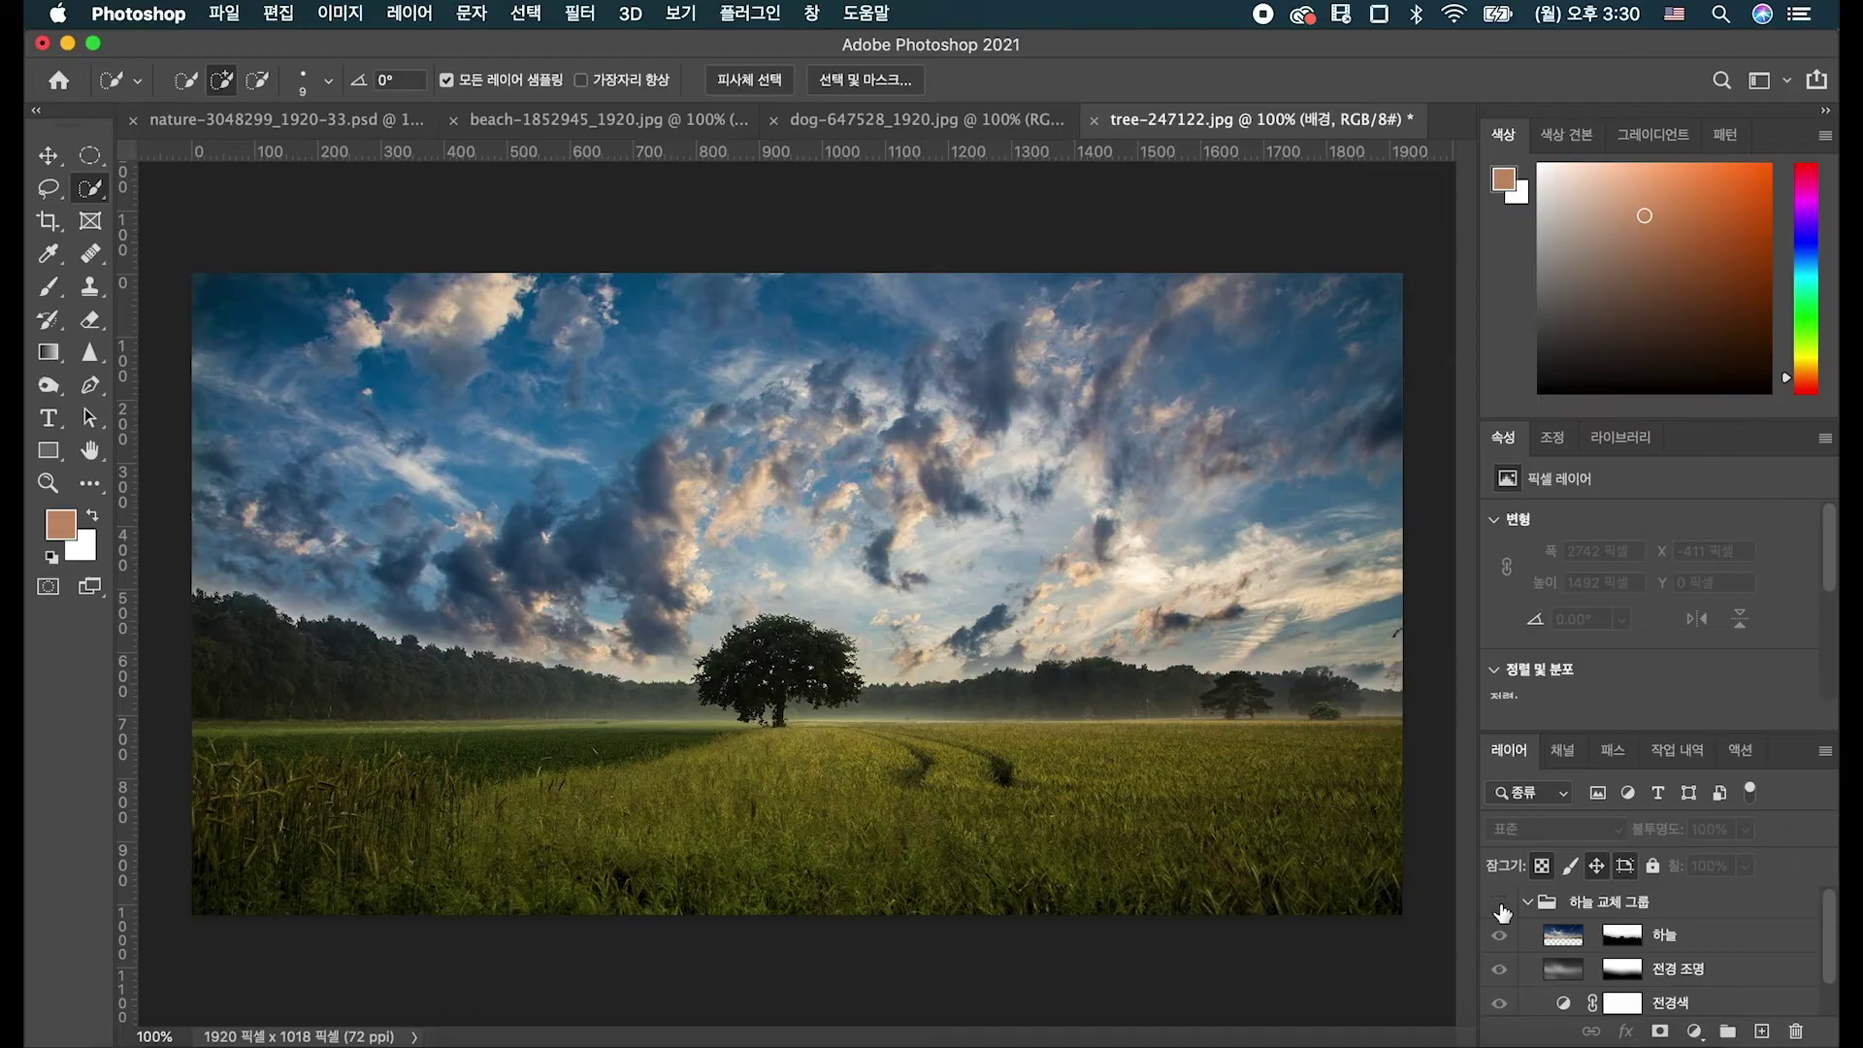
click(1499, 904)
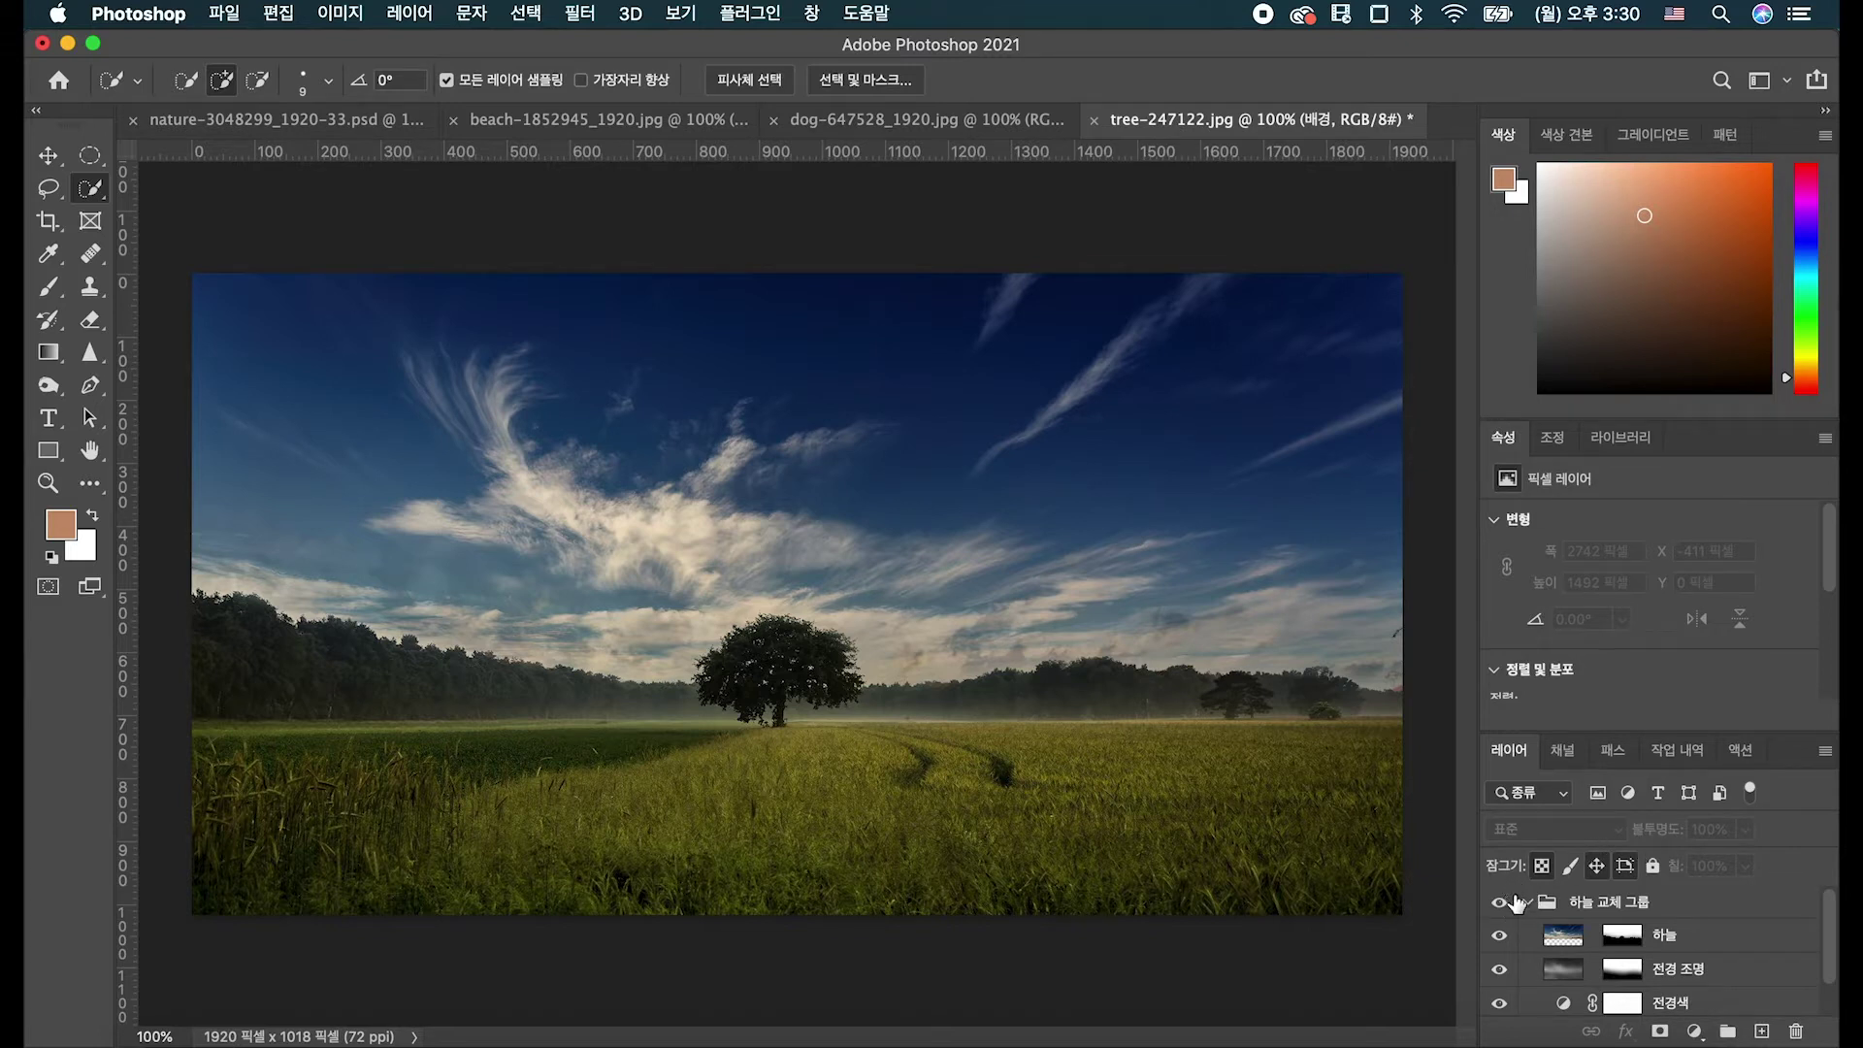
Switch to dog-647528_1920.jpg and start Sky Replacement with the imported desert road sky, keeping the dialog clear of the image.
click(872, 119)
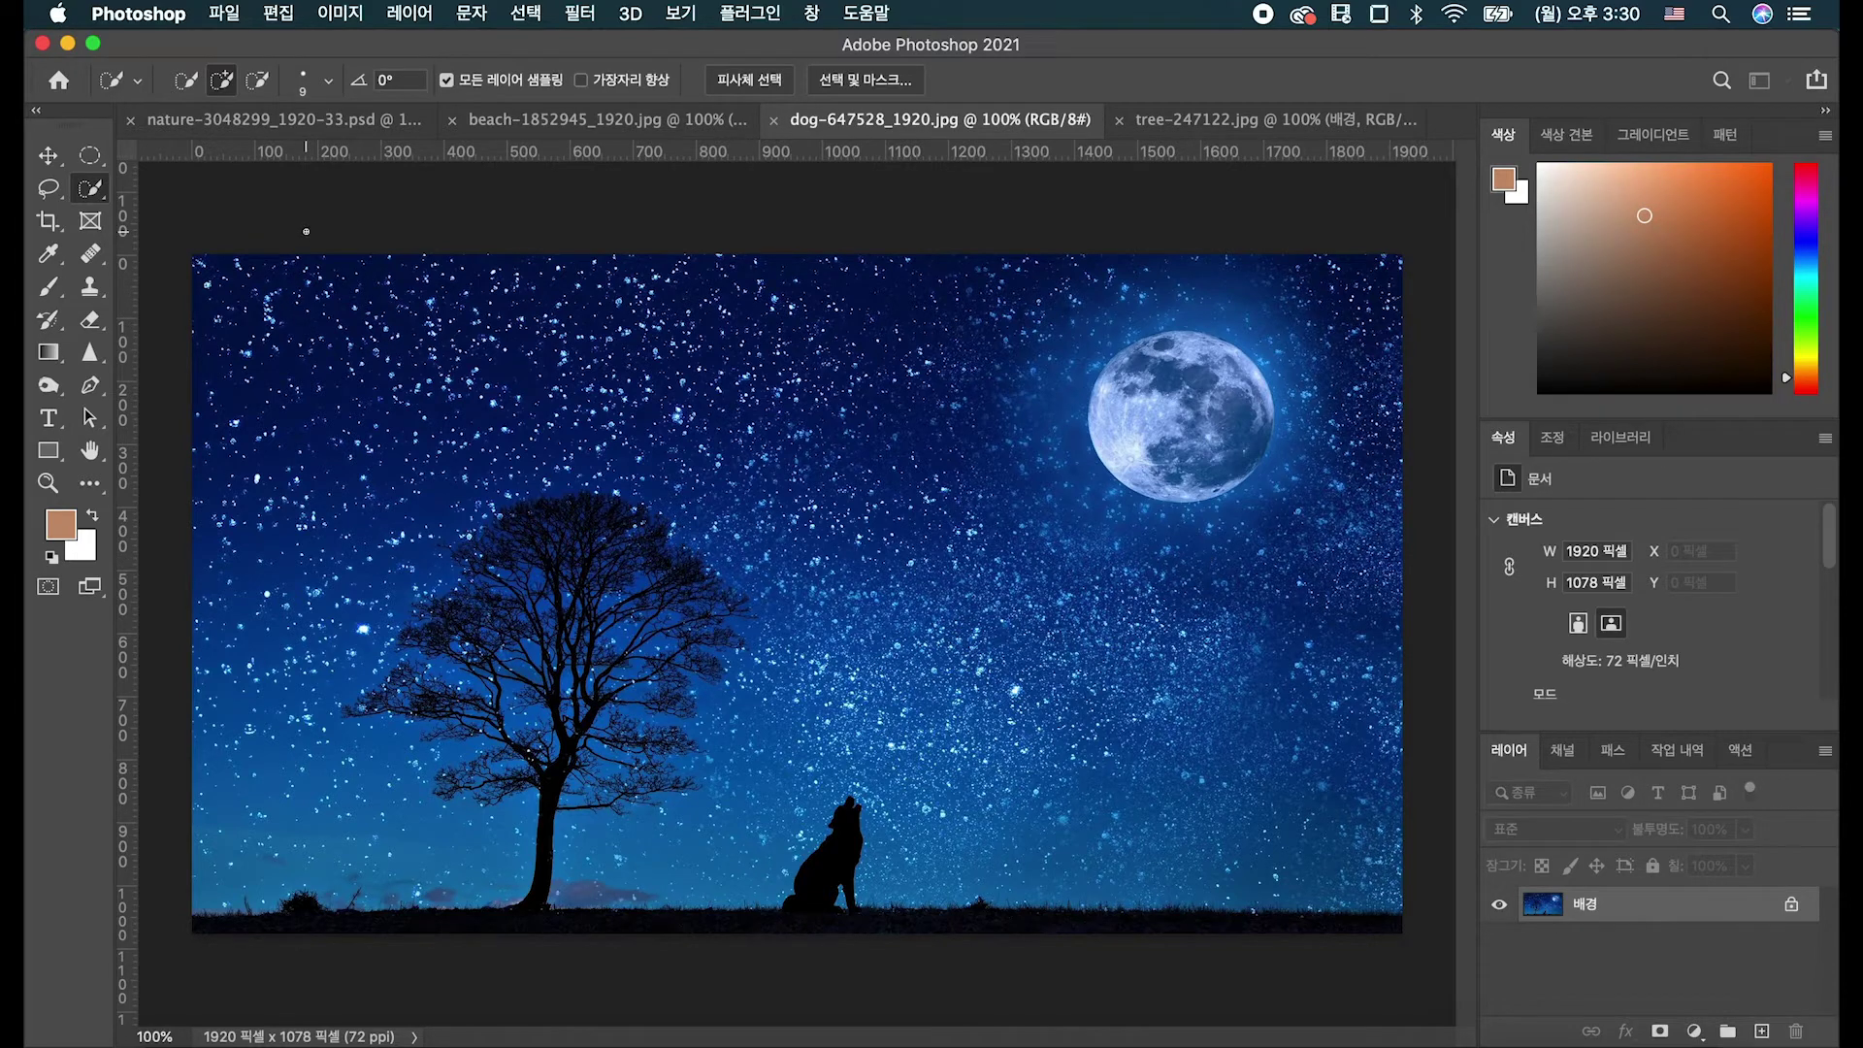
click(279, 14)
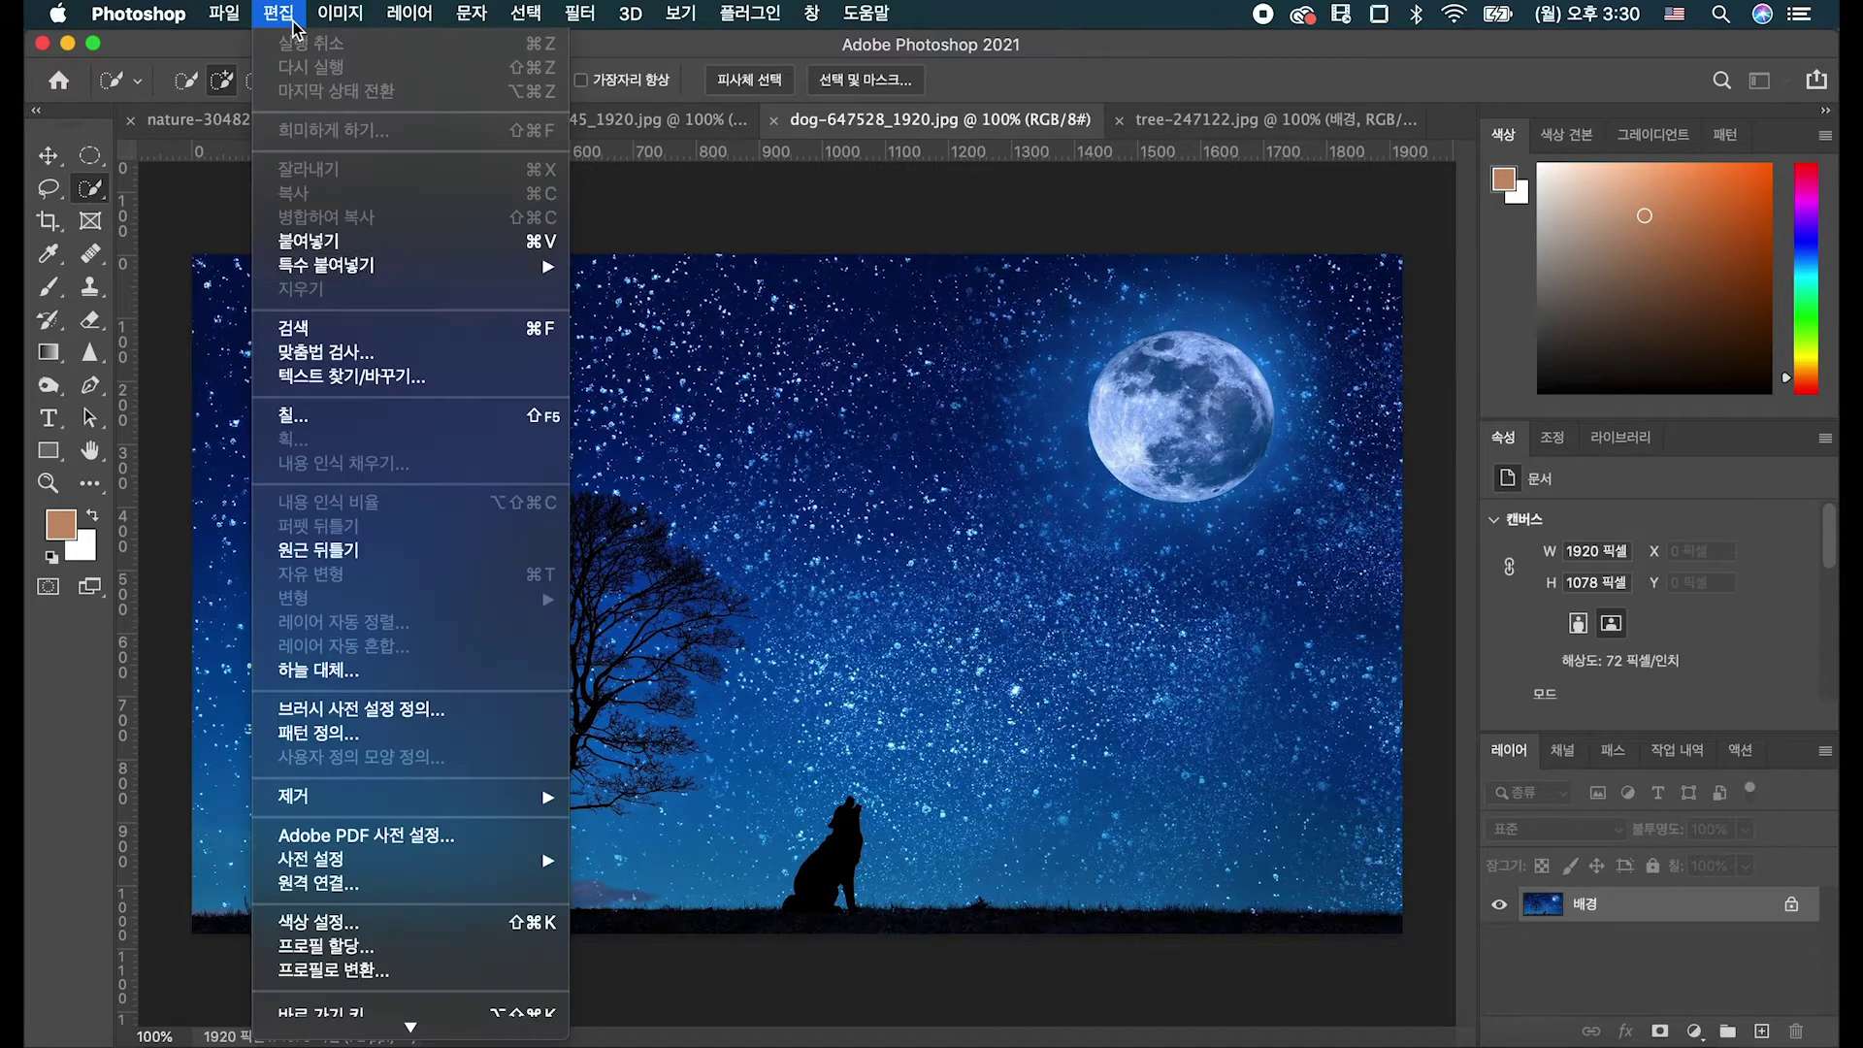
click(496, 680)
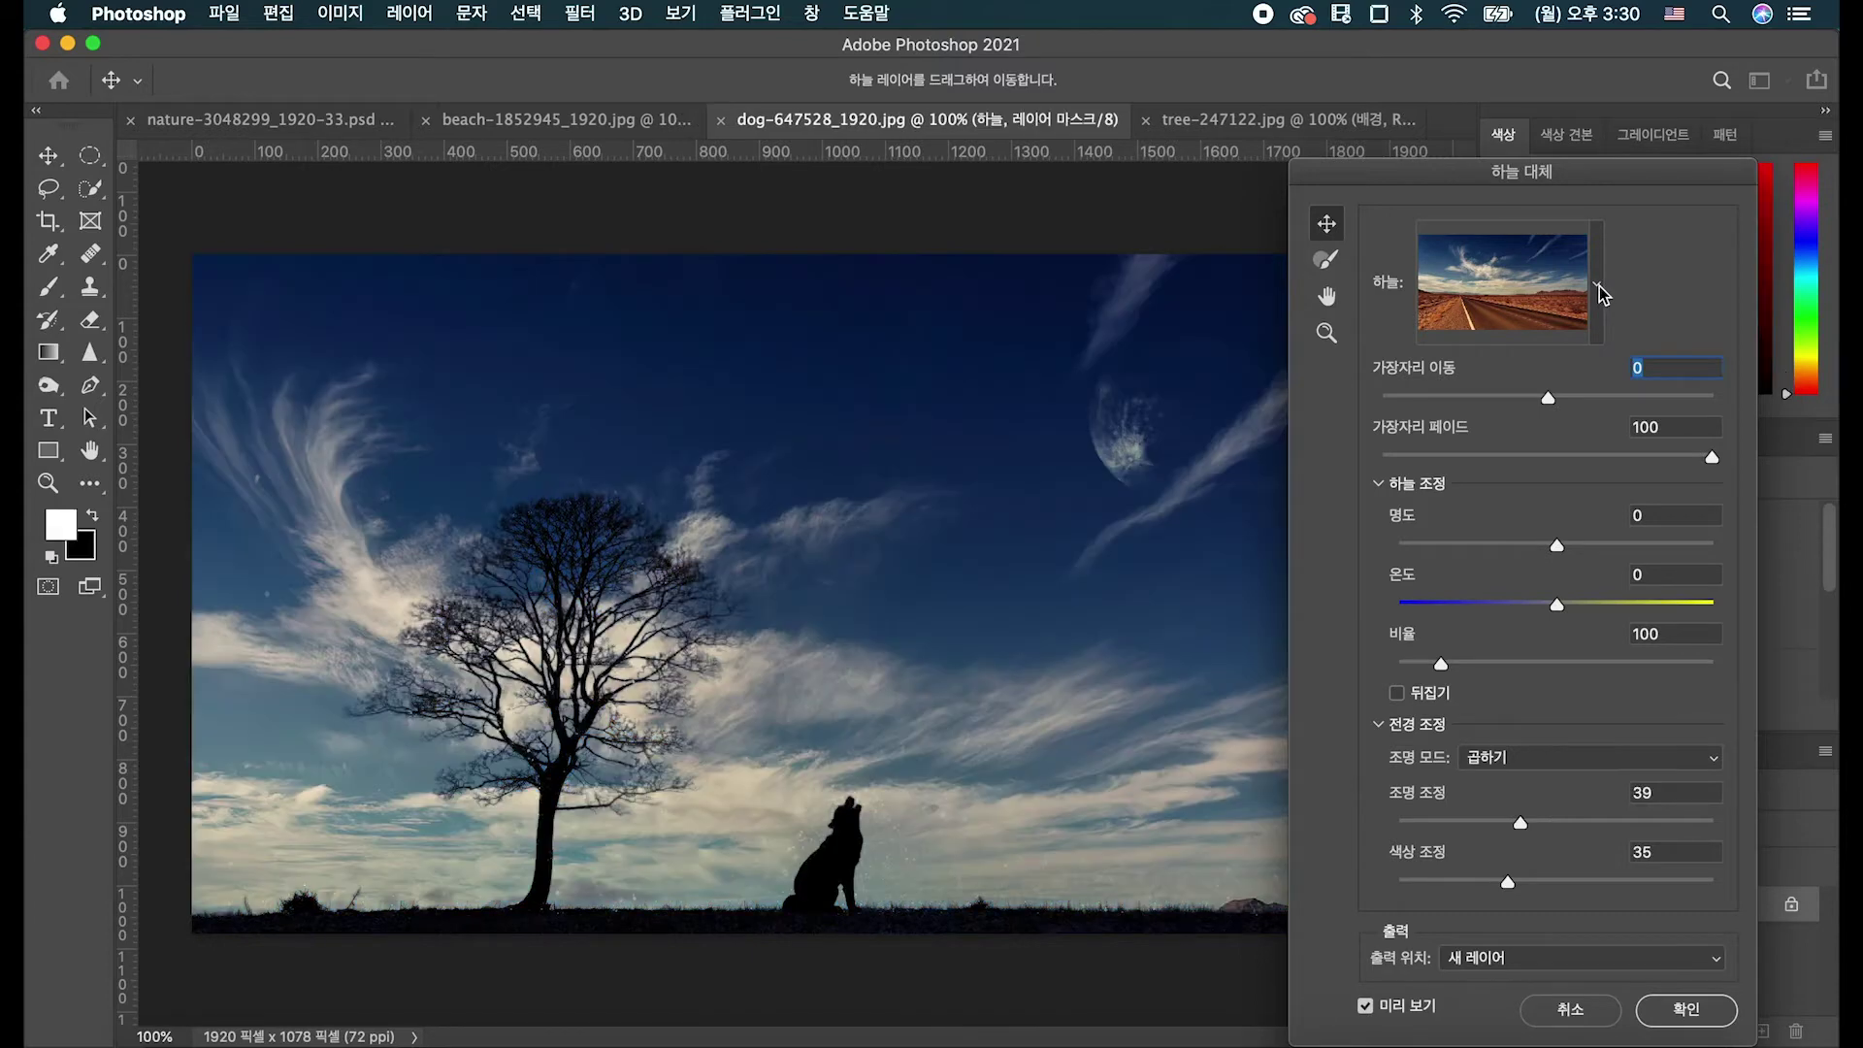
drag(1456, 173, 1520, 230)
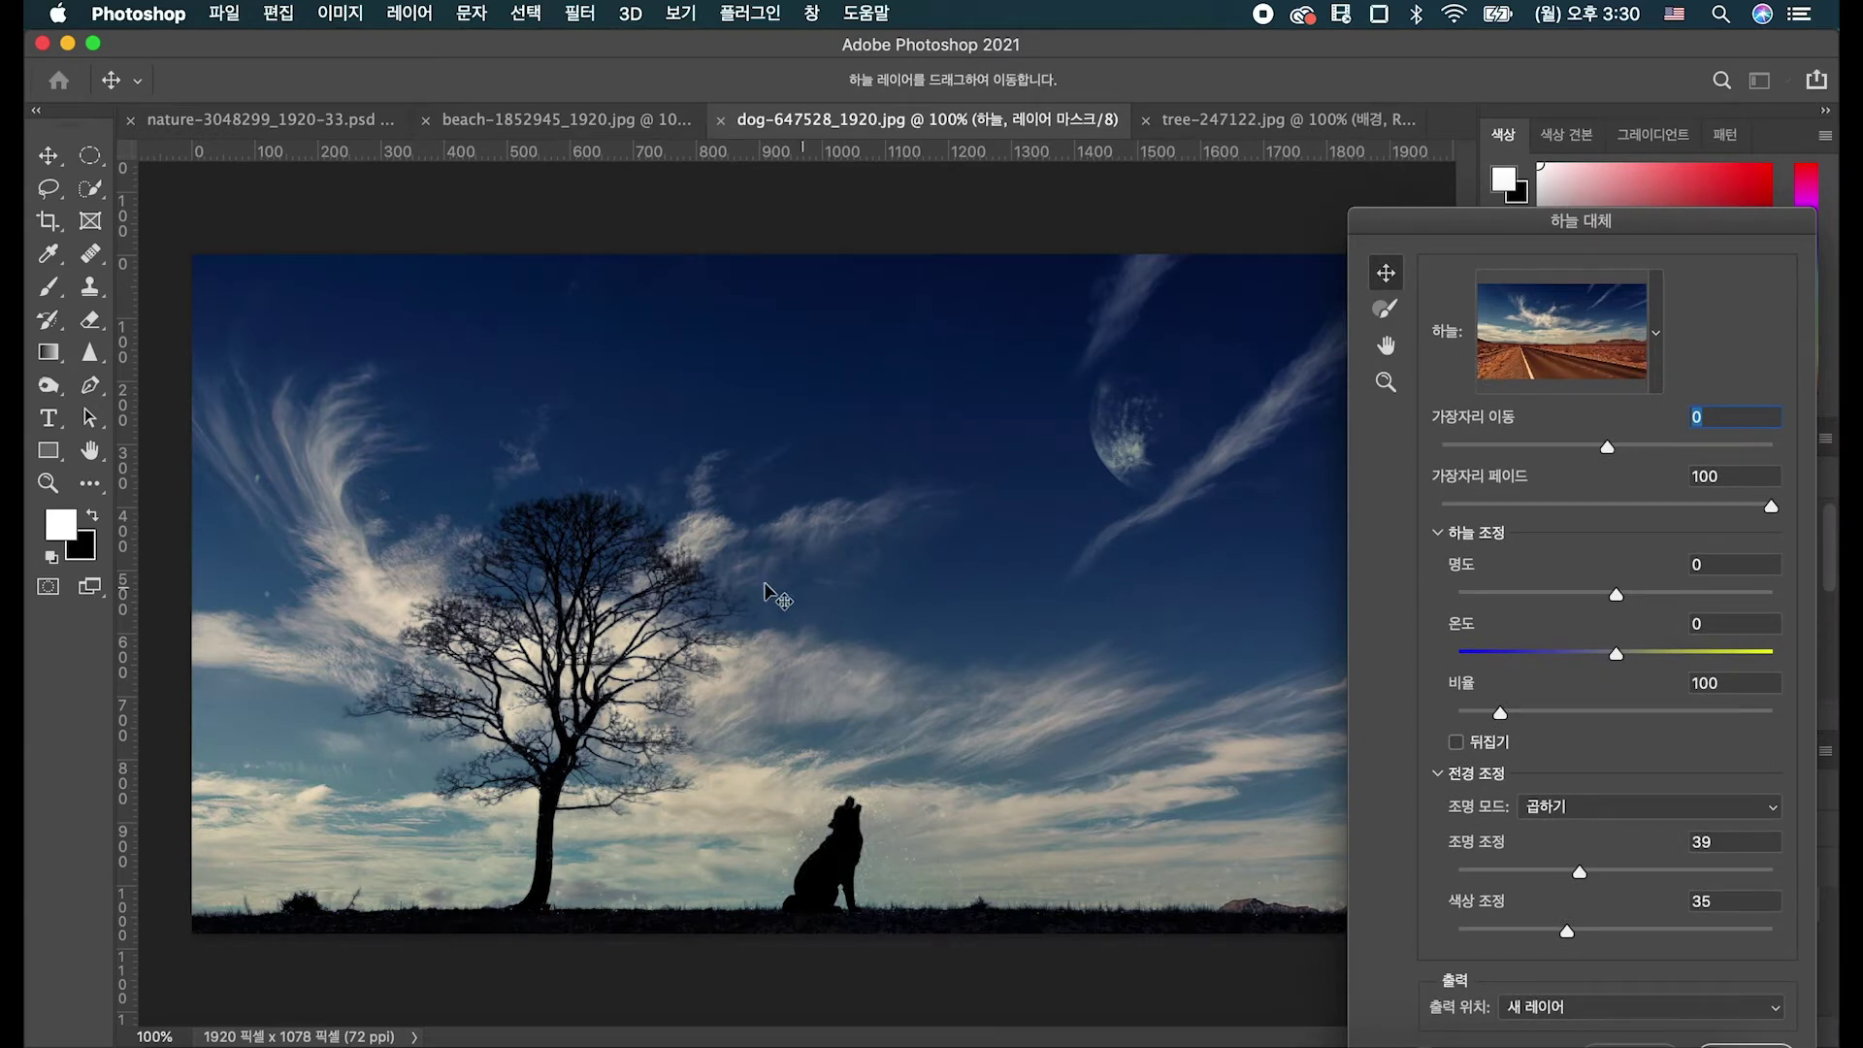
Examine at 300% how cleanly the new sky blends around the tree branches and the howling dog's silhouette.
key(super+plus)
key(super+plus)
key(super+plus)
drag(662, 565, 1228, 386)
drag(616, 735, 853, 486)
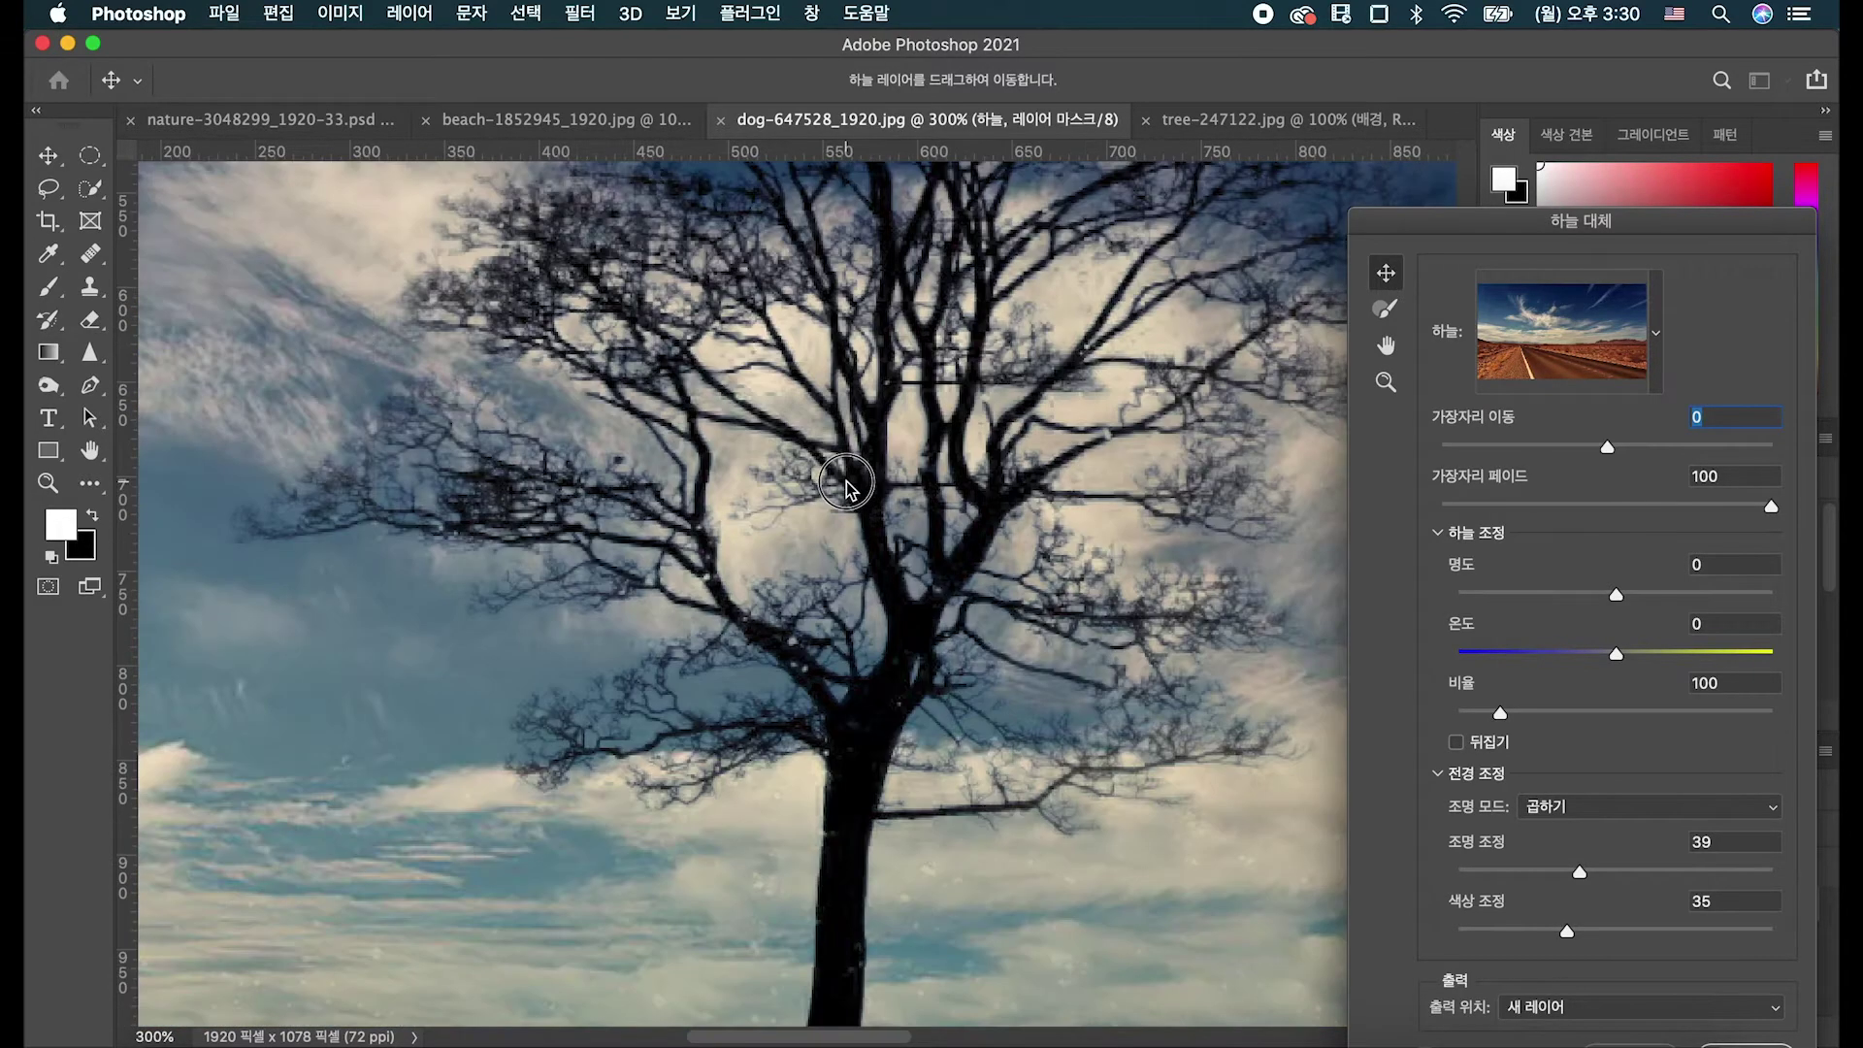
key(super+minus)
key(super+minus)
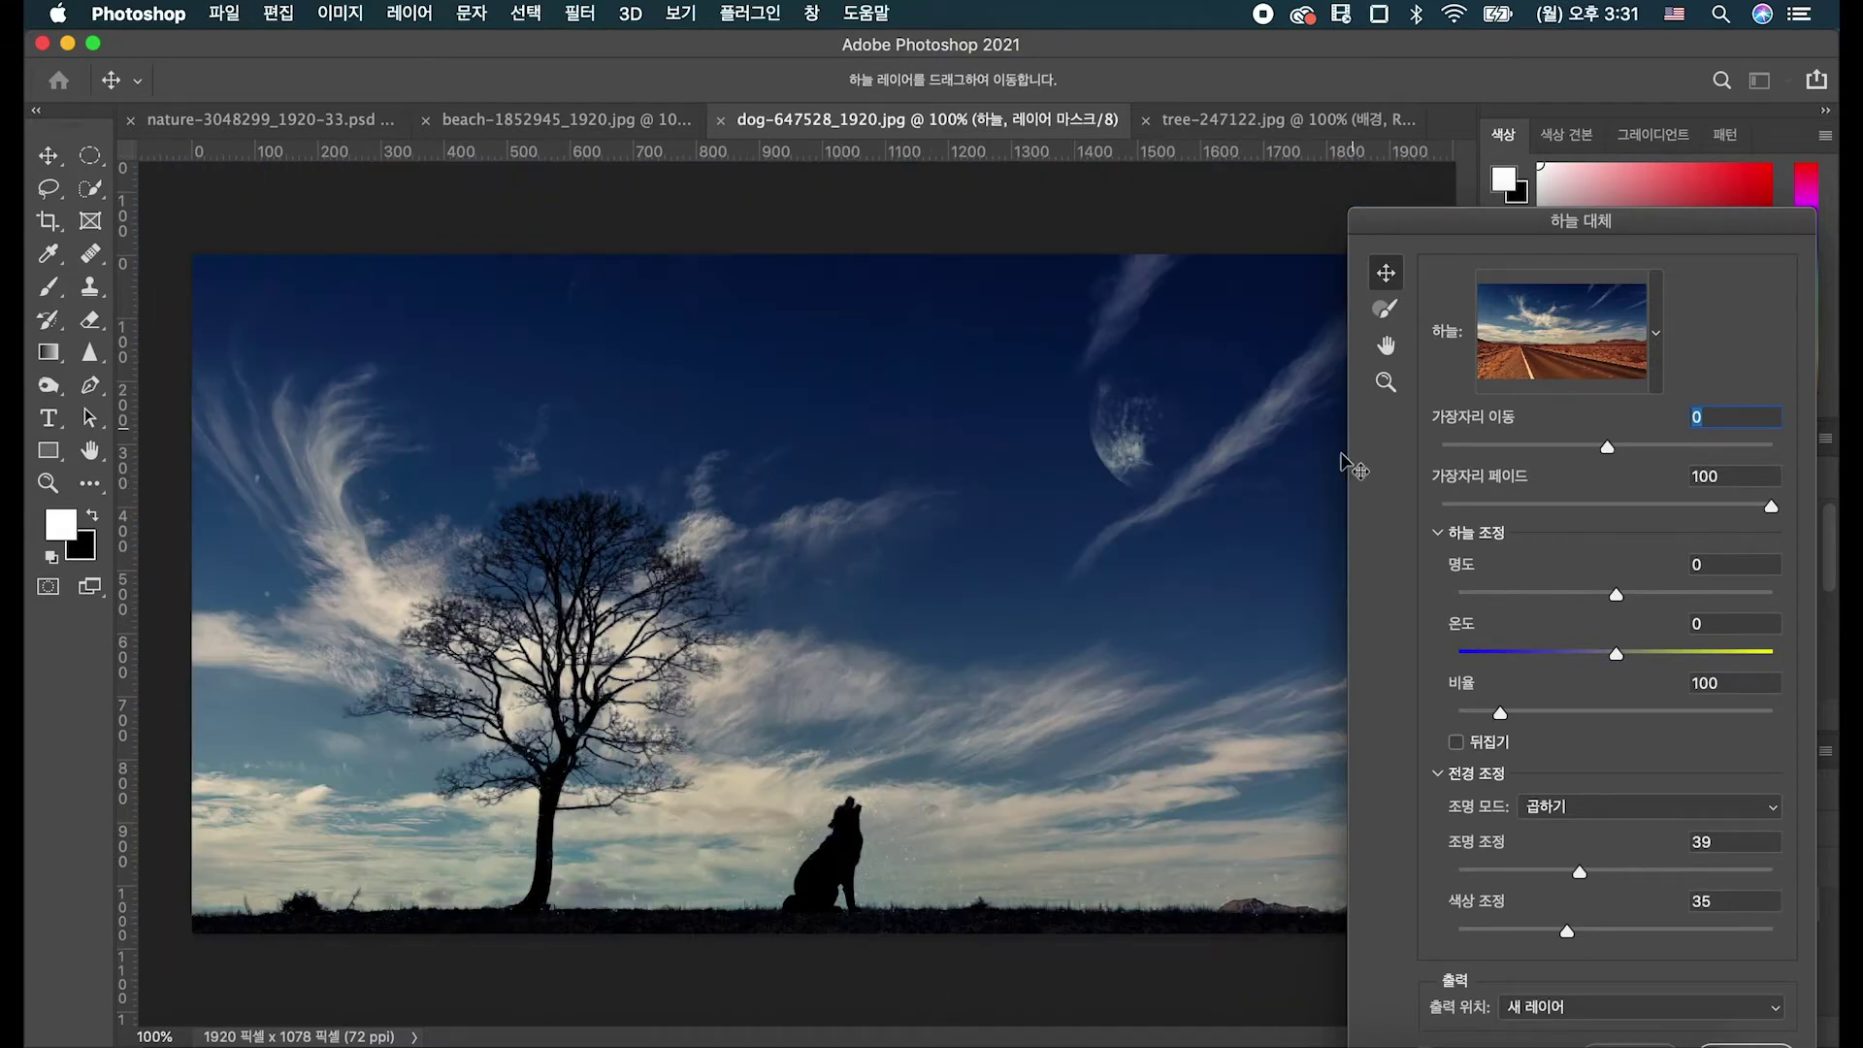
key(super+plus)
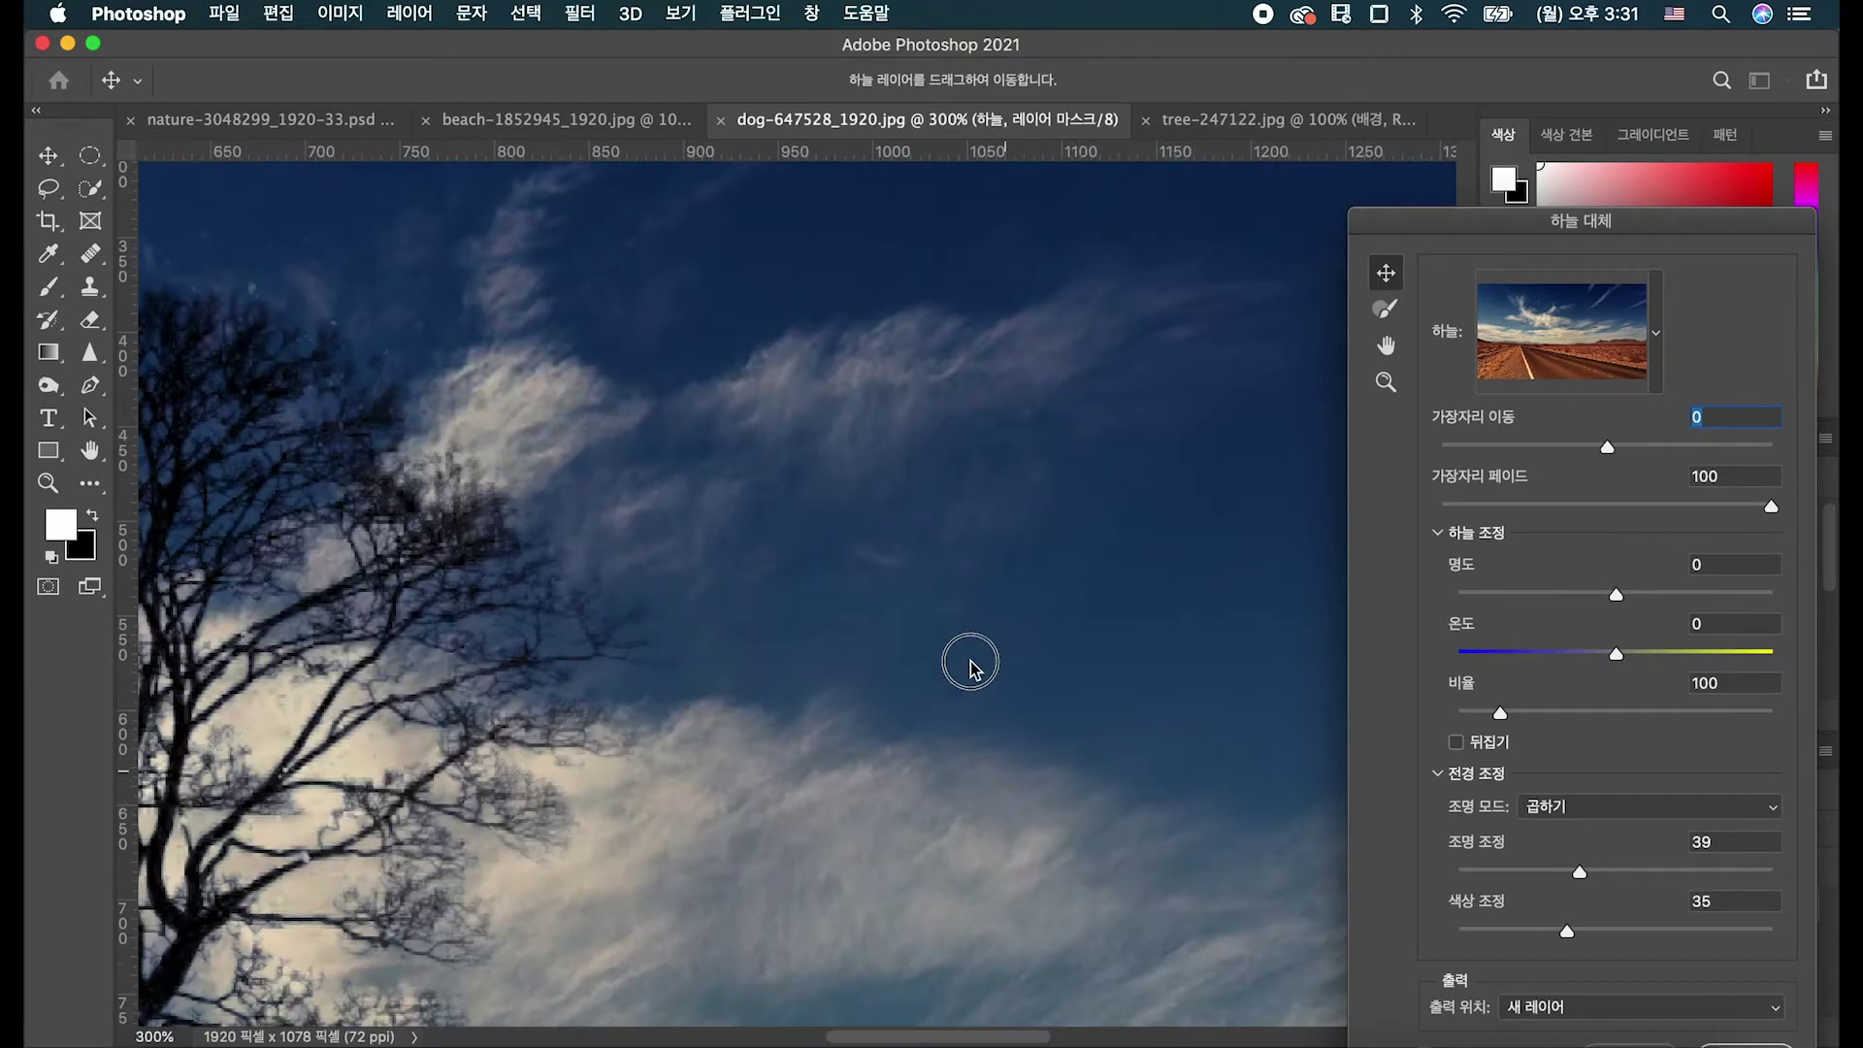
key(super+plus)
drag(960, 811, 860, 530)
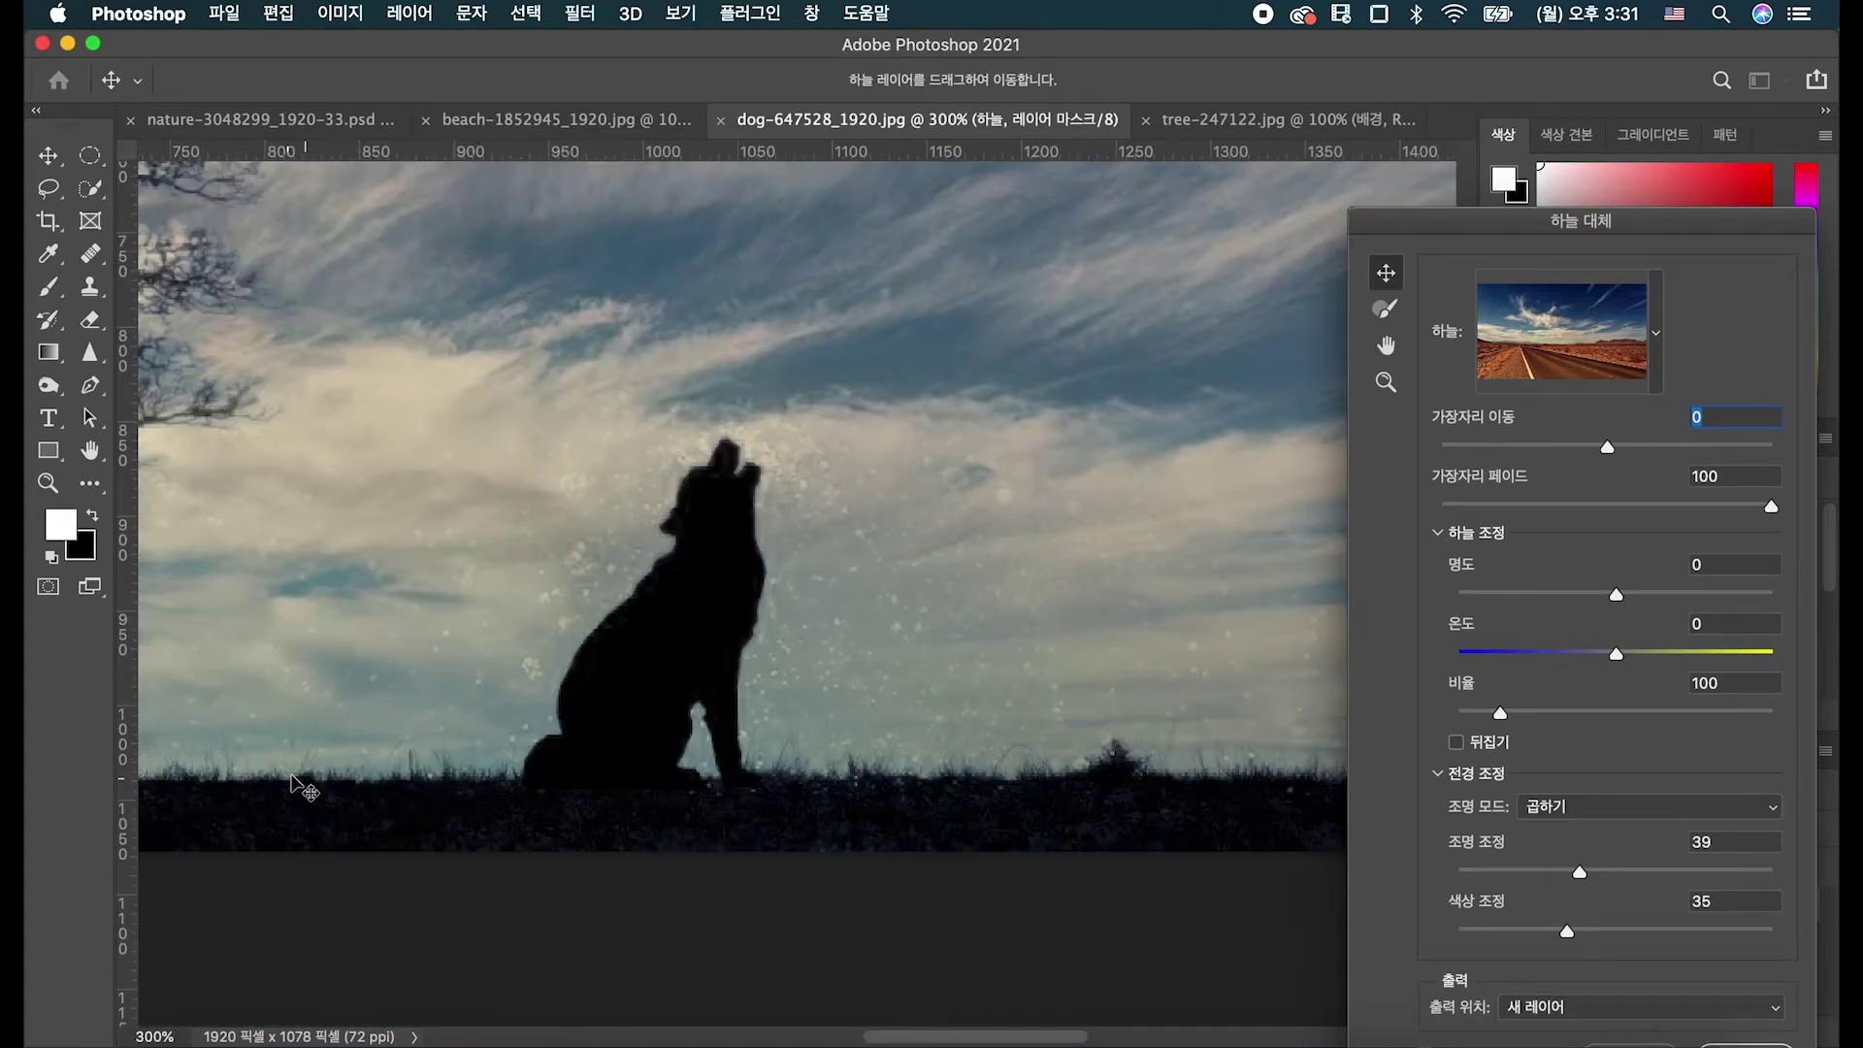
Replace the dog image's desert road sky with the streaked red sunset preset from the 장관 group.
key(super+minus)
key(super+minus)
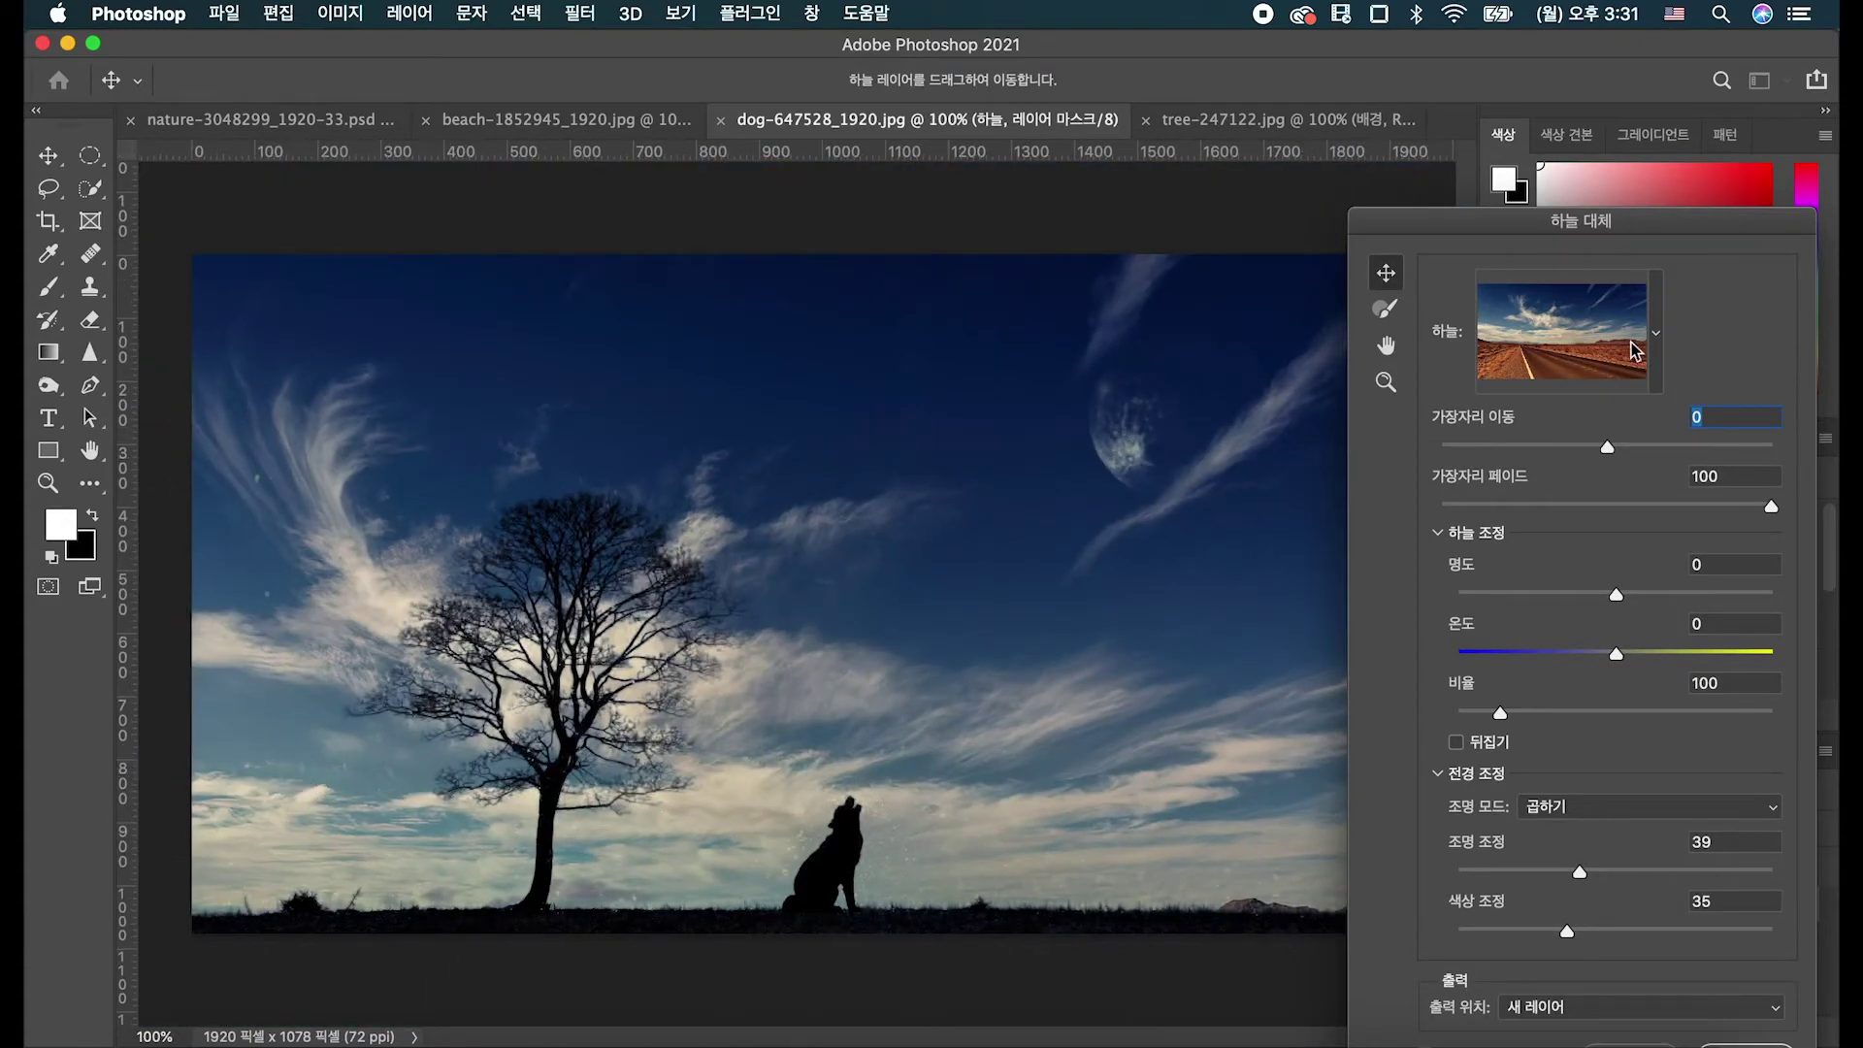
click(1655, 335)
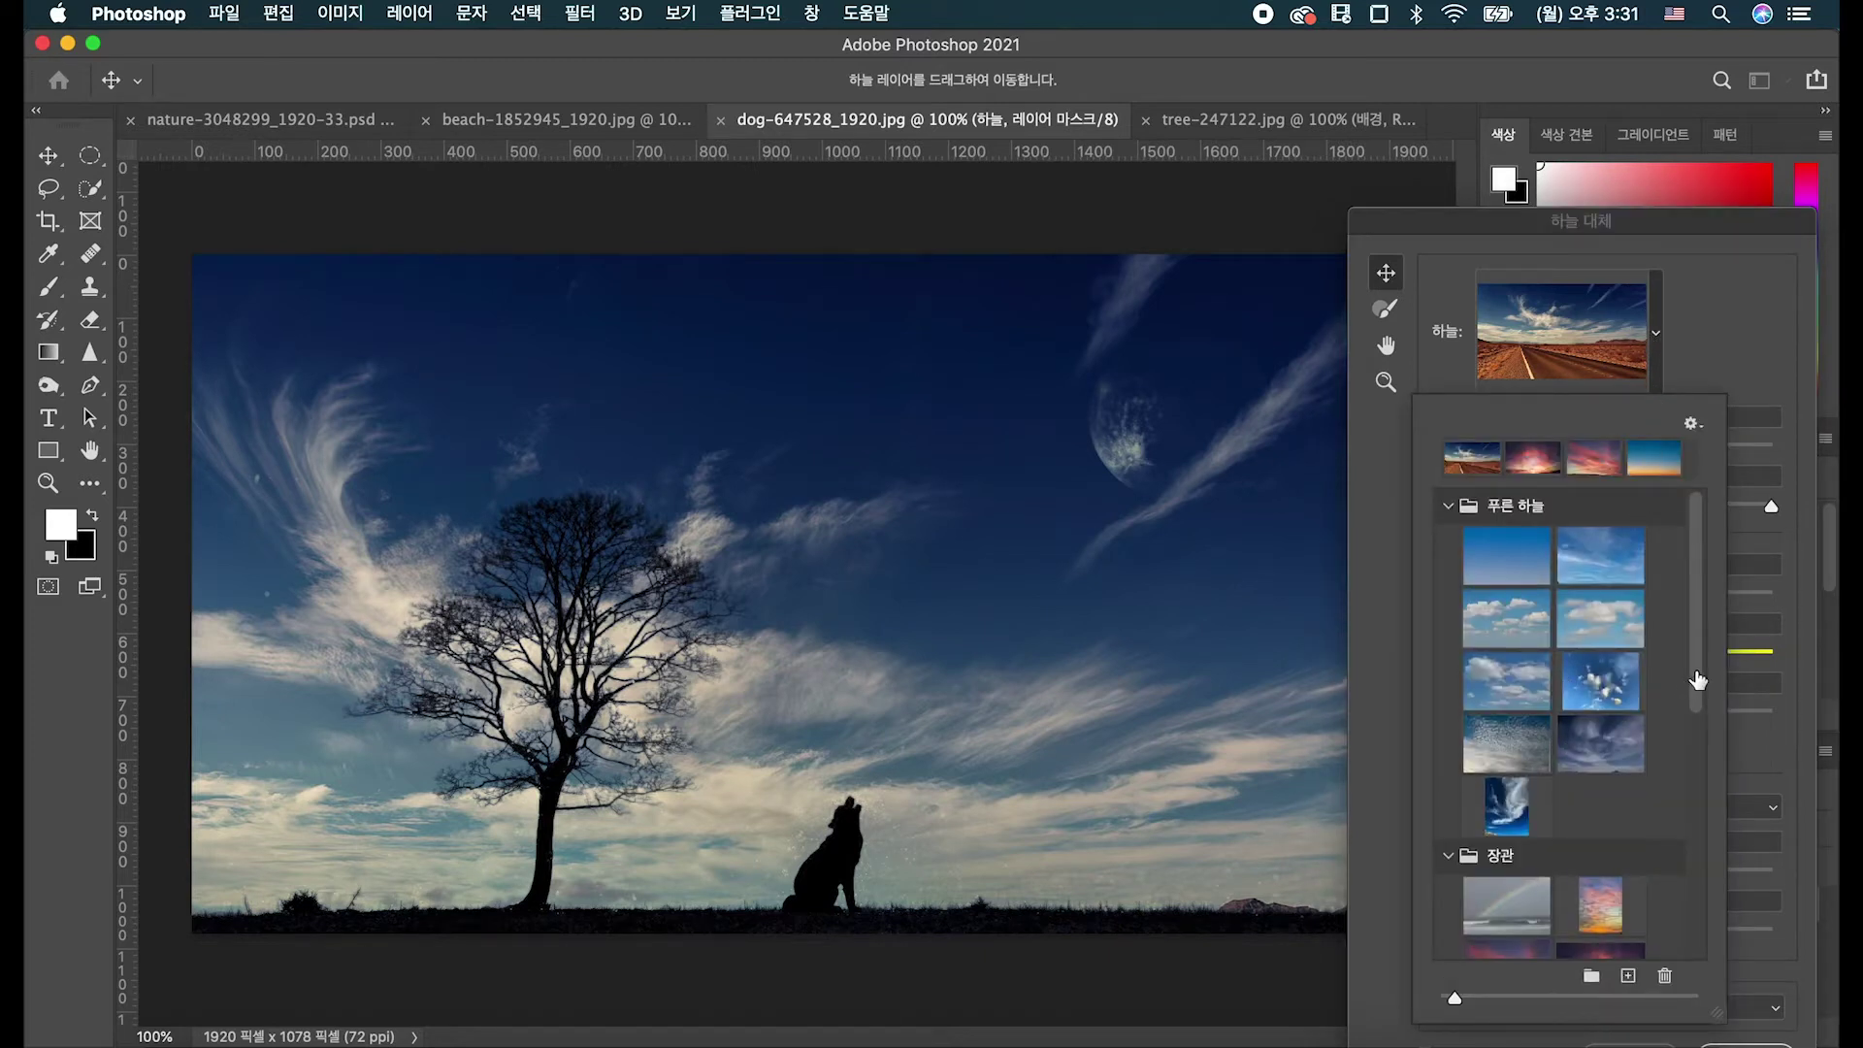
drag(1694, 663, 1694, 675)
click(1523, 943)
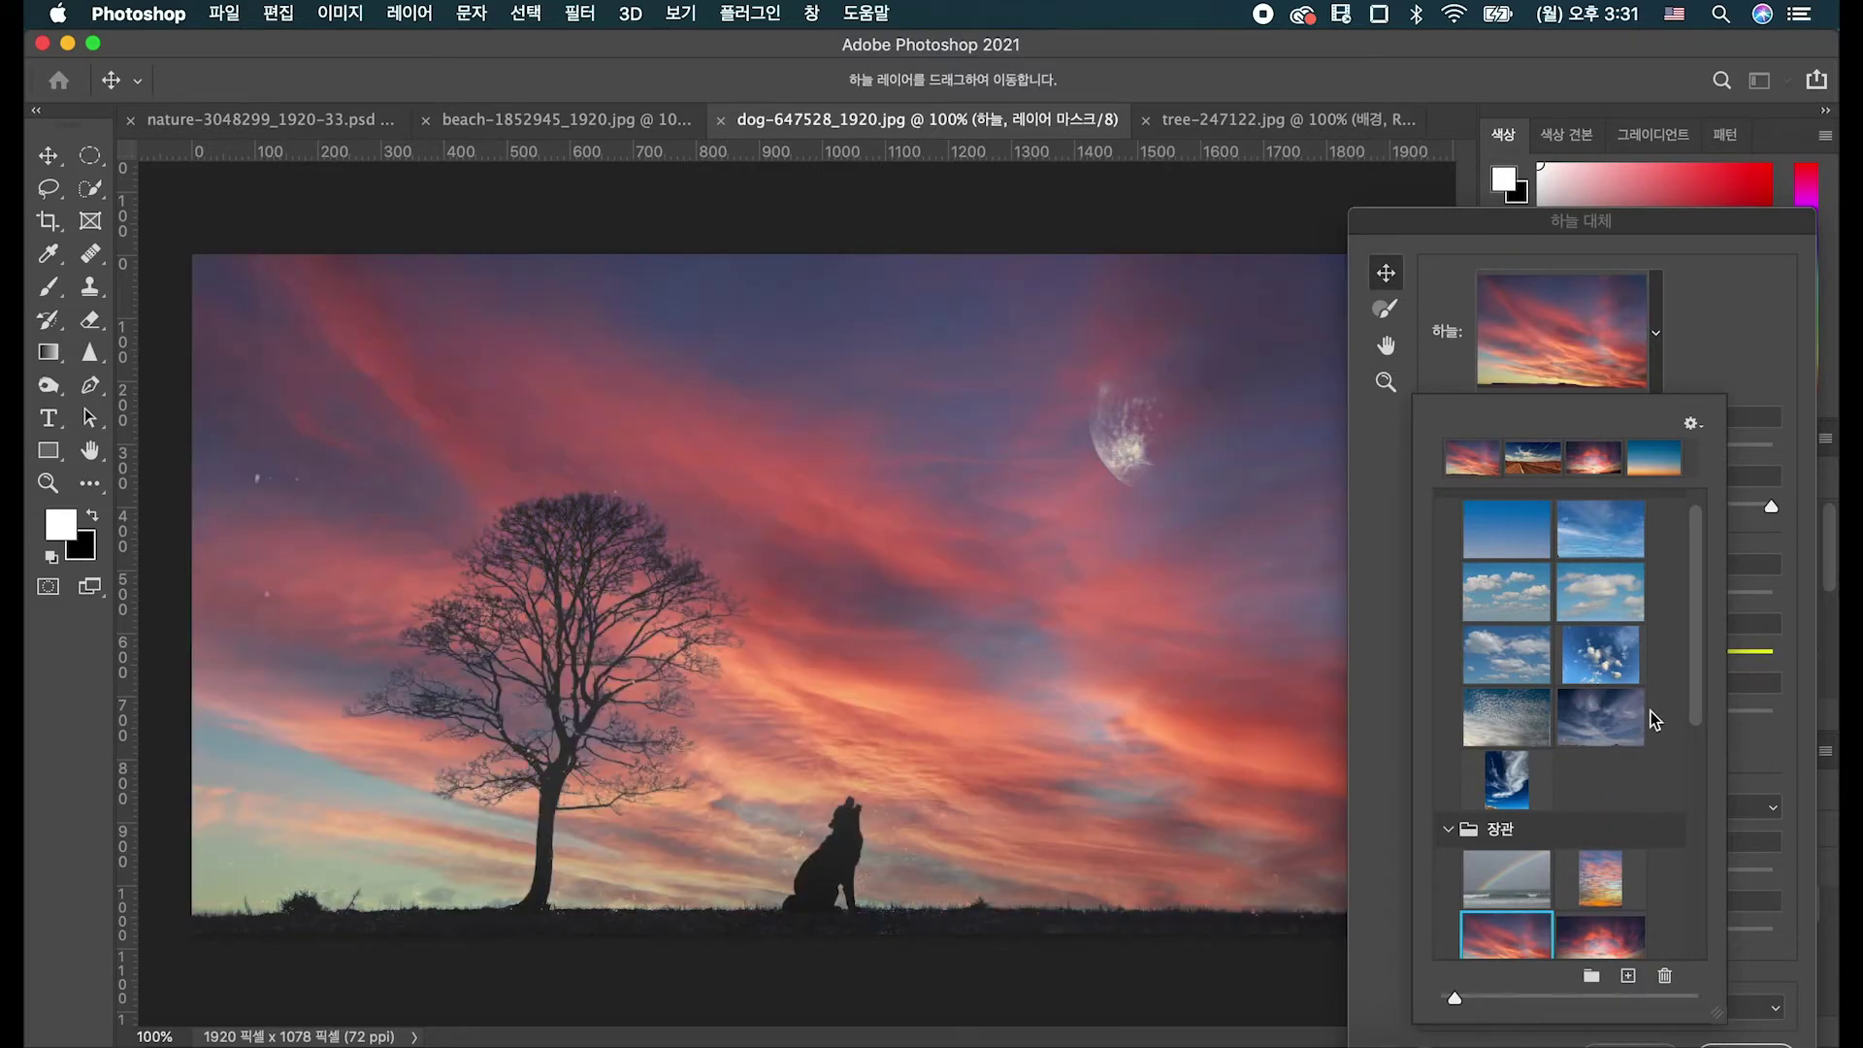
Try other cloud and sunset presets from the 장관 and 일몰 groups on the dog image, and return to the streaked red sunset.
drag(1695, 671, 1704, 768)
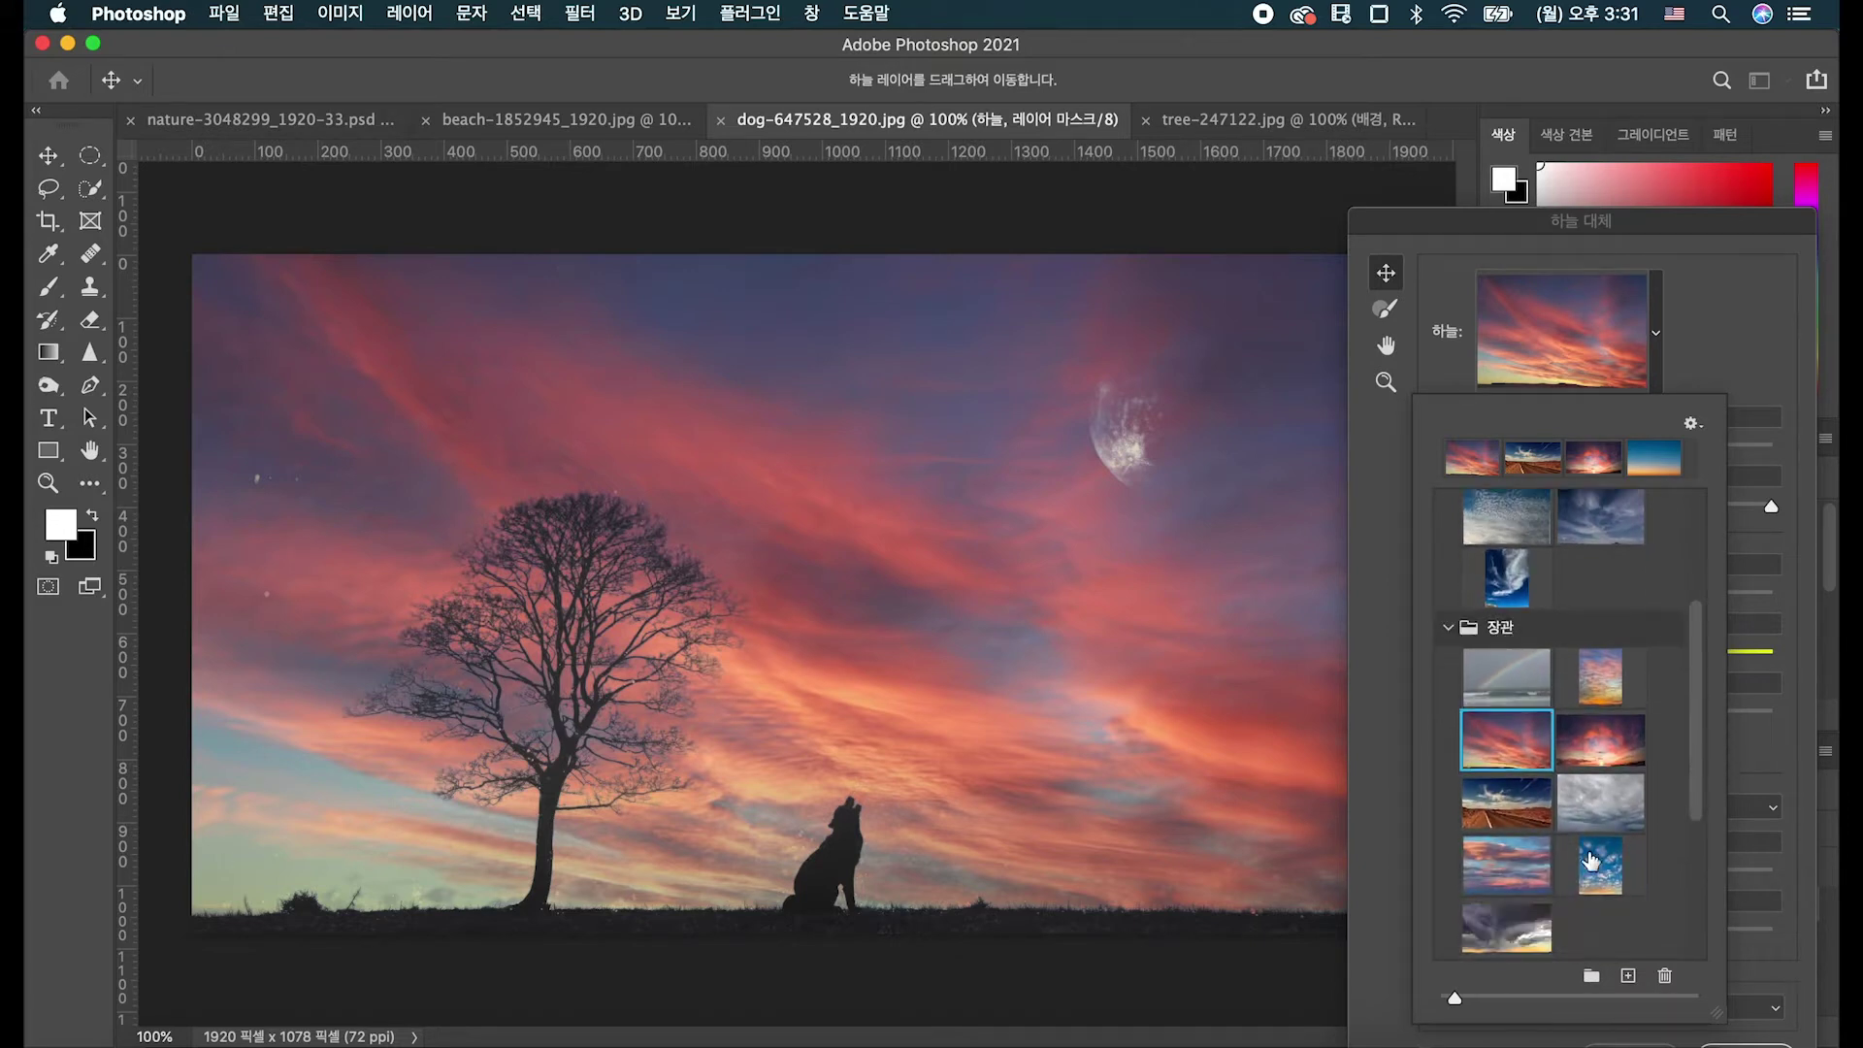
click(1502, 877)
drag(1695, 770, 1694, 887)
scroll(1552, 912, down, 1)
click(1530, 918)
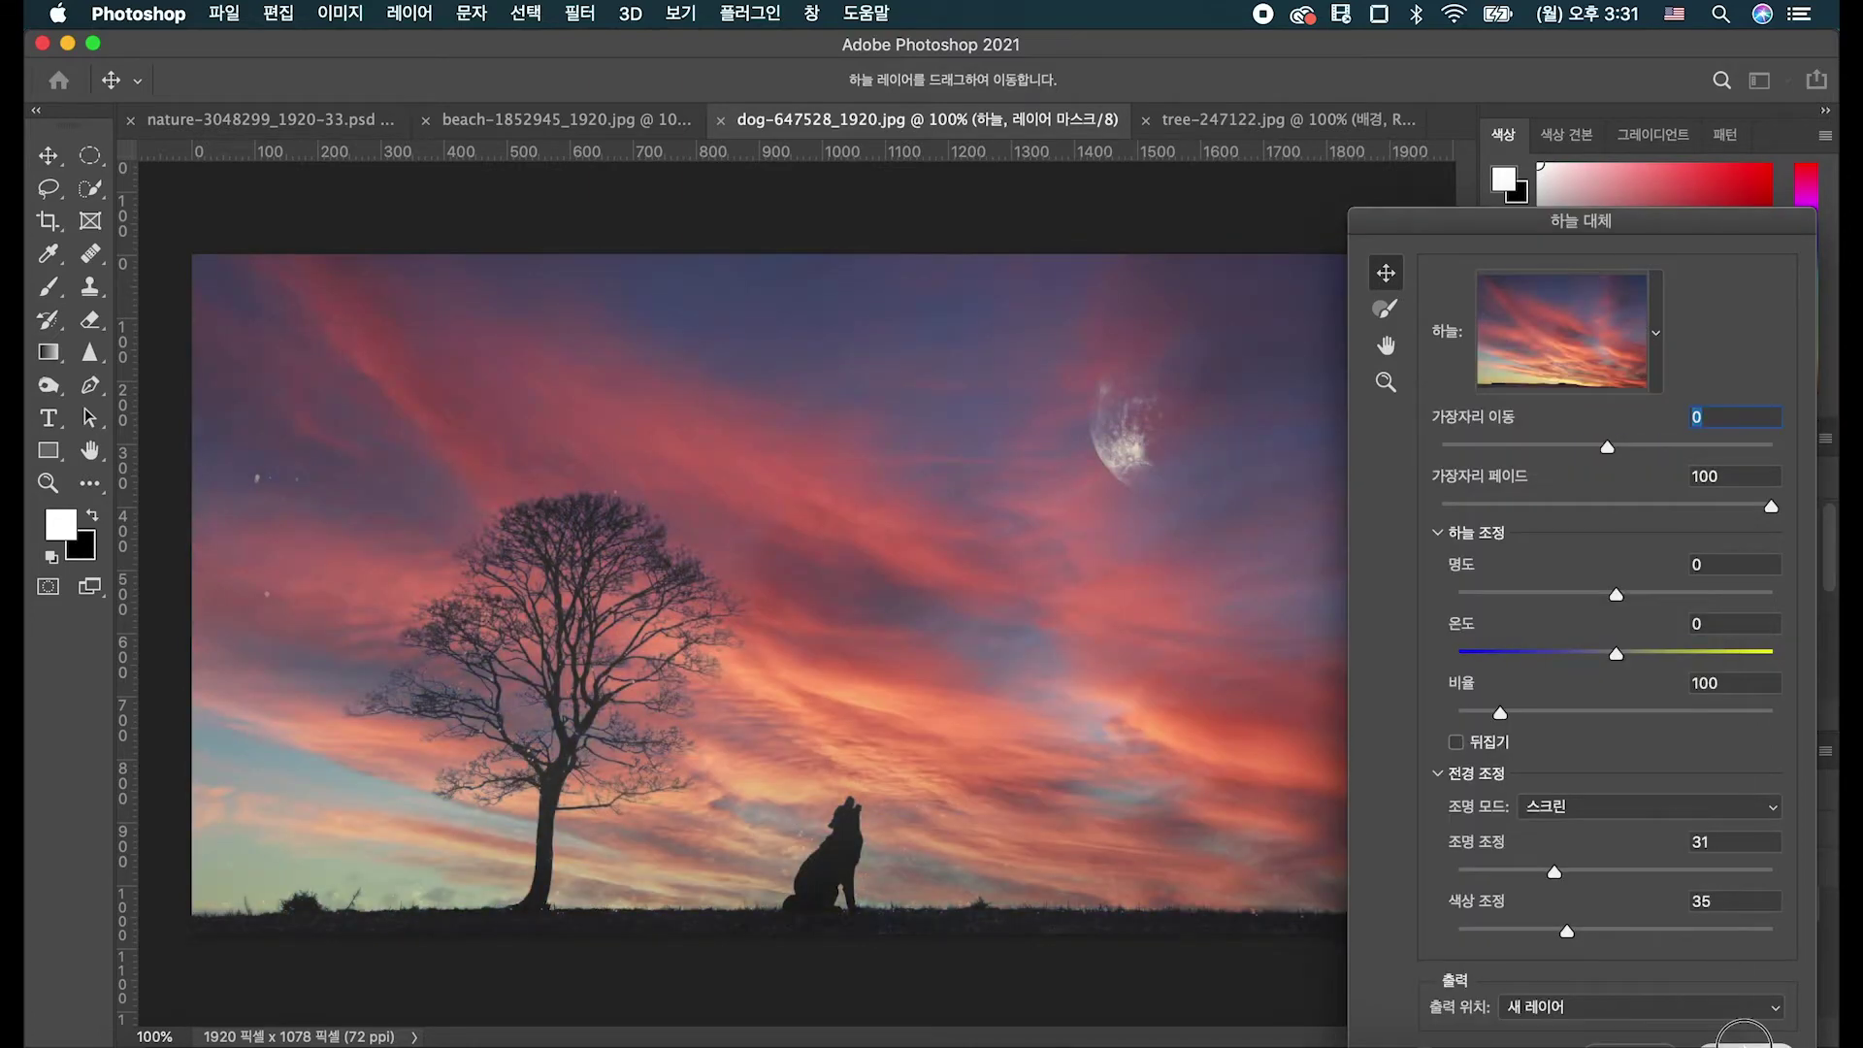
Apply the red sunset sky as a new layer, and toggle the 하늘 교체 그룹 visibility to compare it with the original night sky.
drag(1669, 232, 1617, 112)
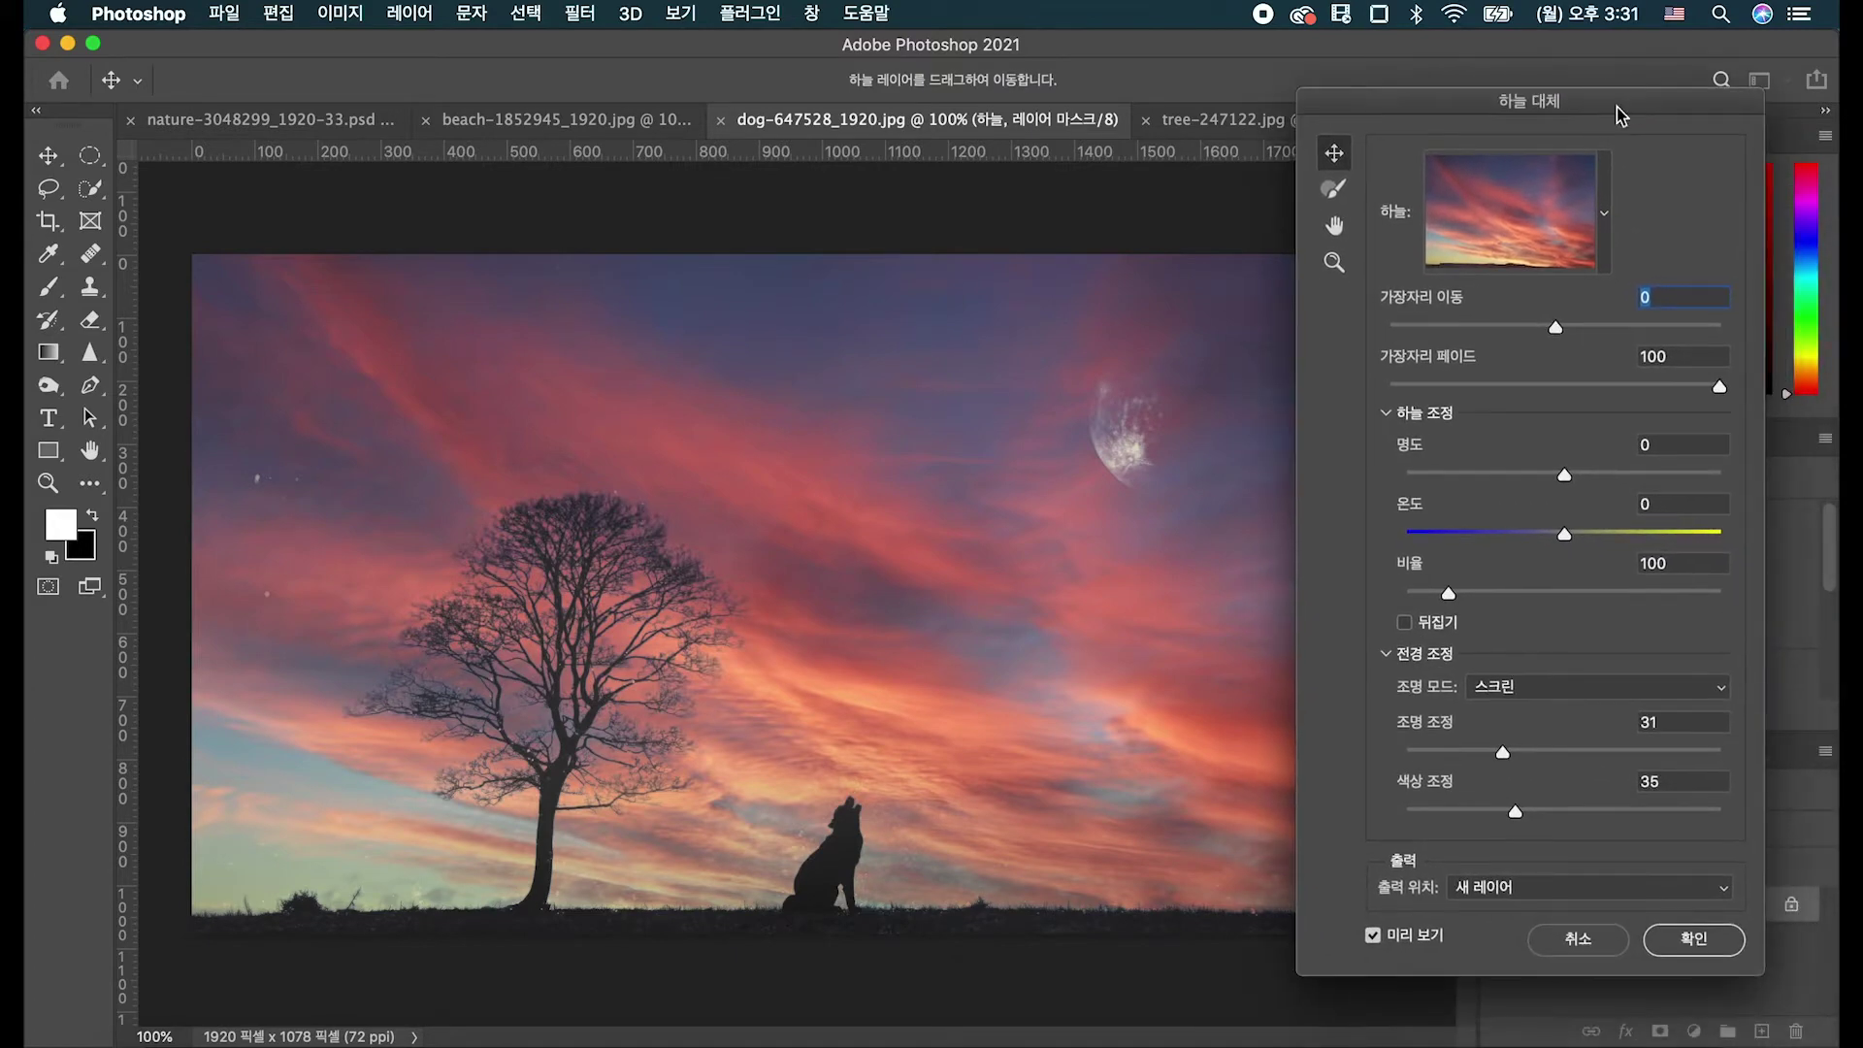
click(1686, 951)
click(1500, 903)
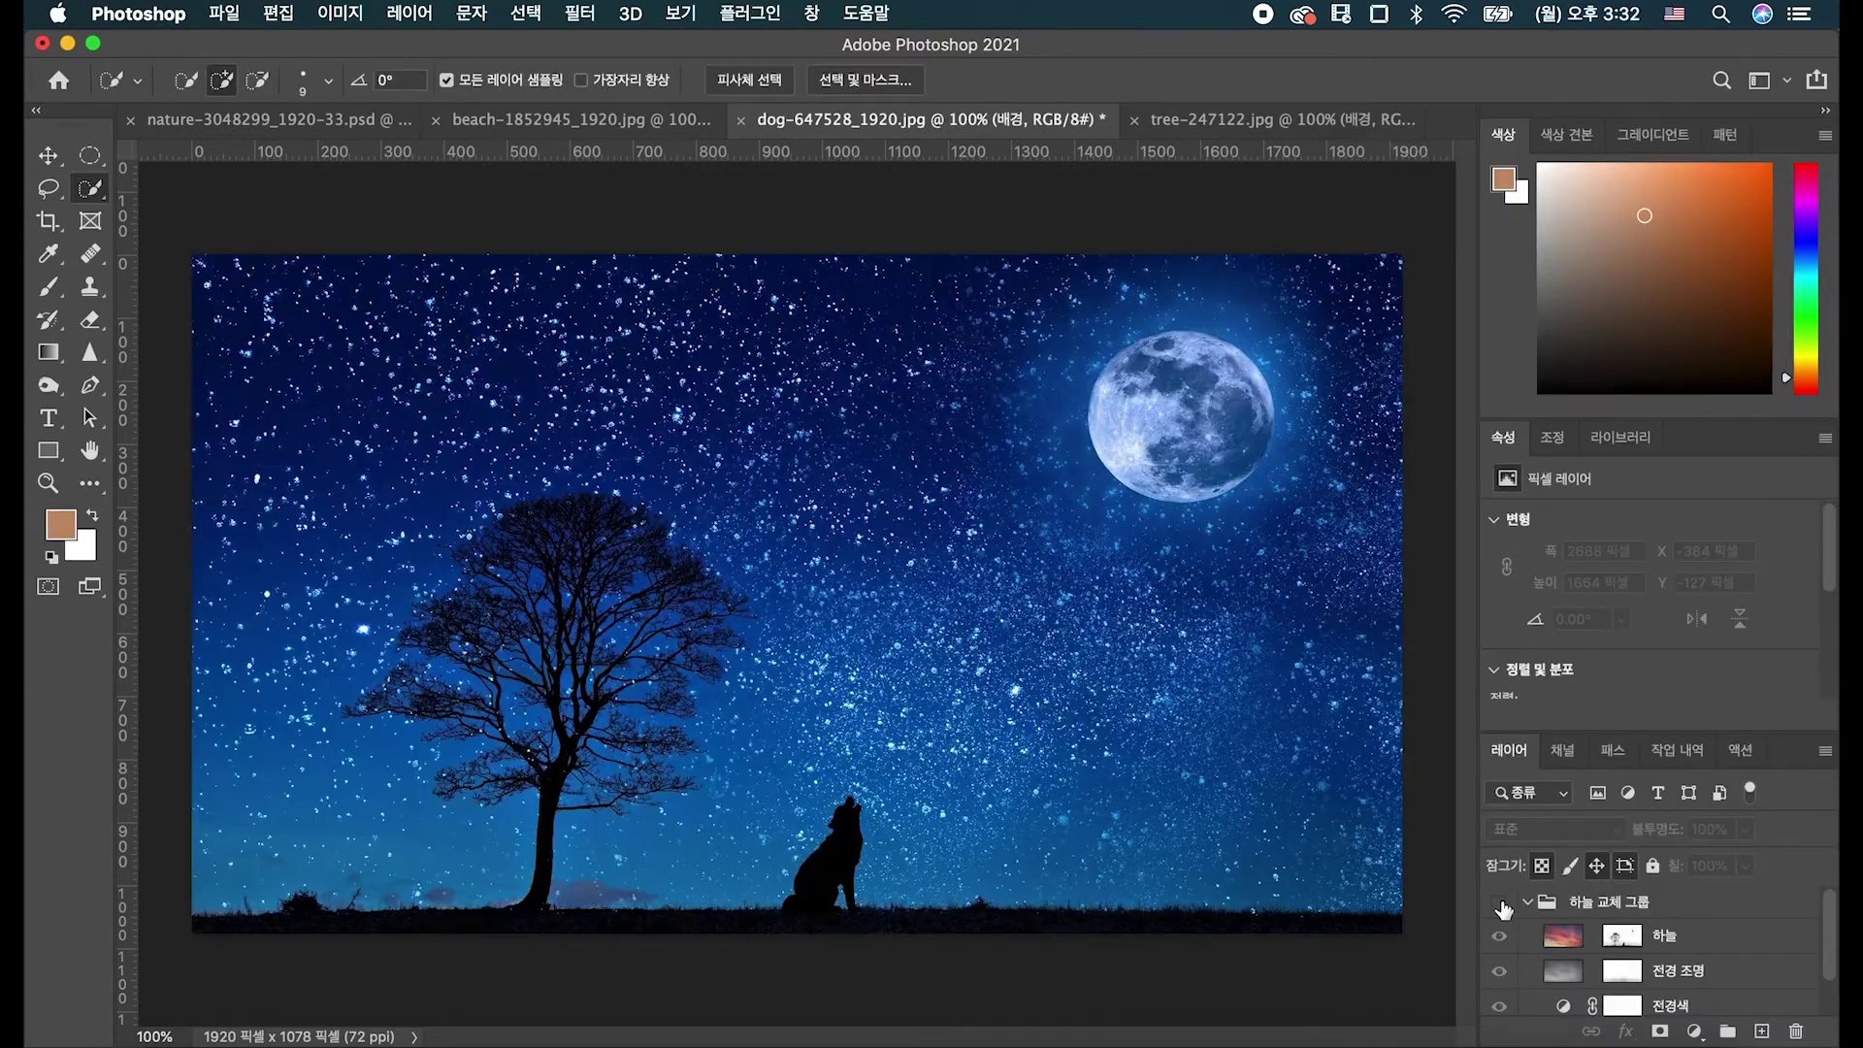
click(1500, 903)
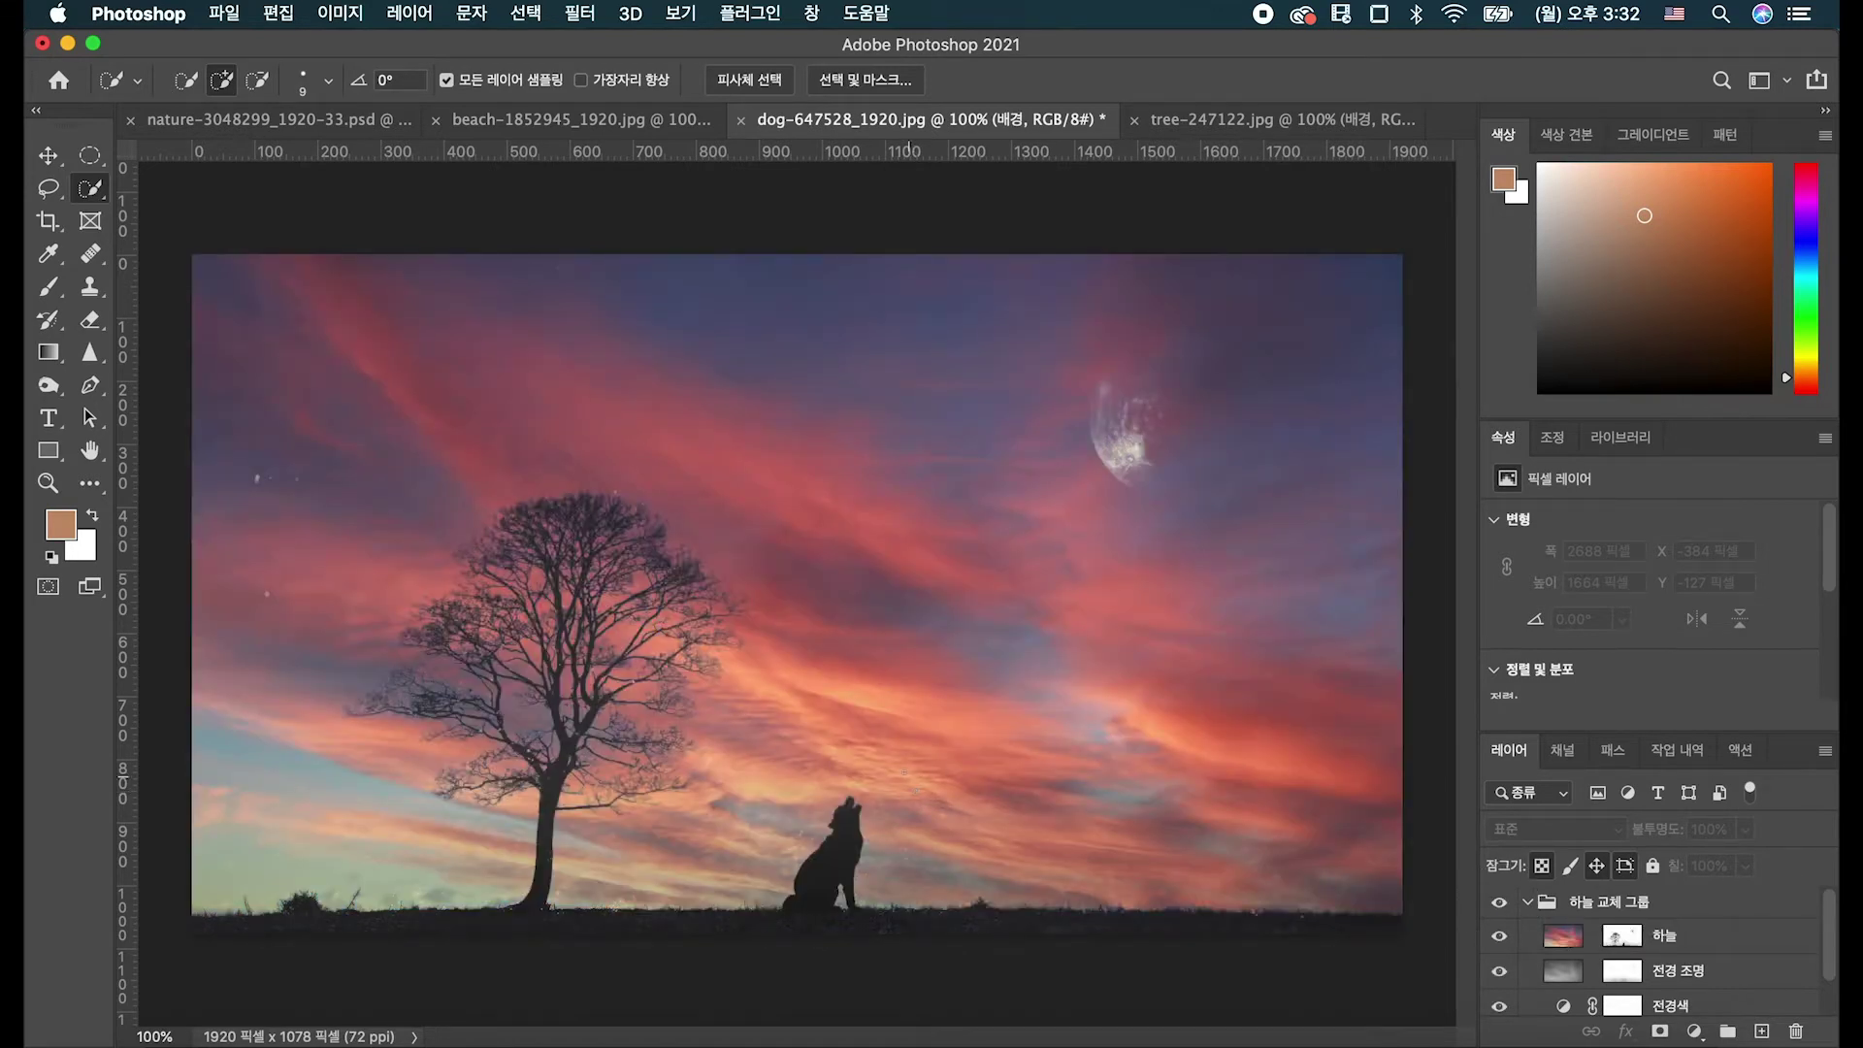
Start Sky Replacement on beach-1852945_1920.jpg and preview the violet dusk and pink-cloud dusk presets from the 일몰 group.
click(499, 116)
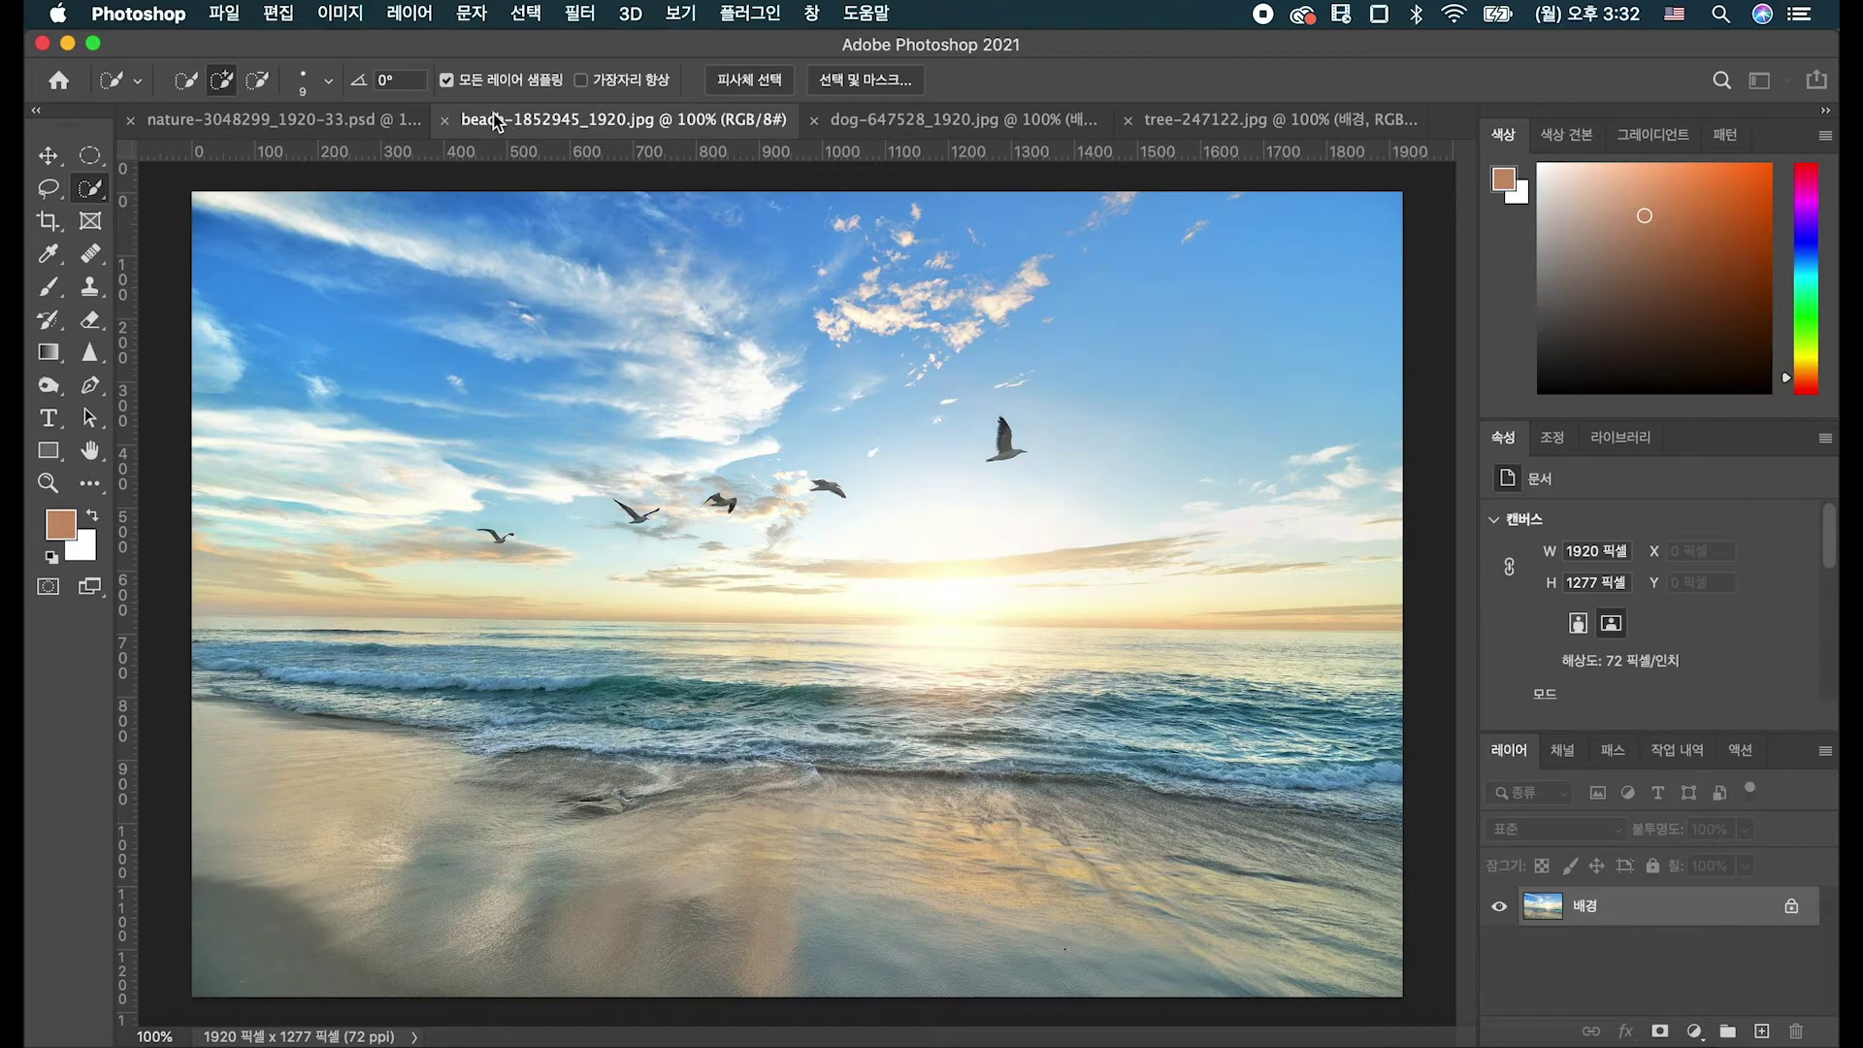
click(291, 13)
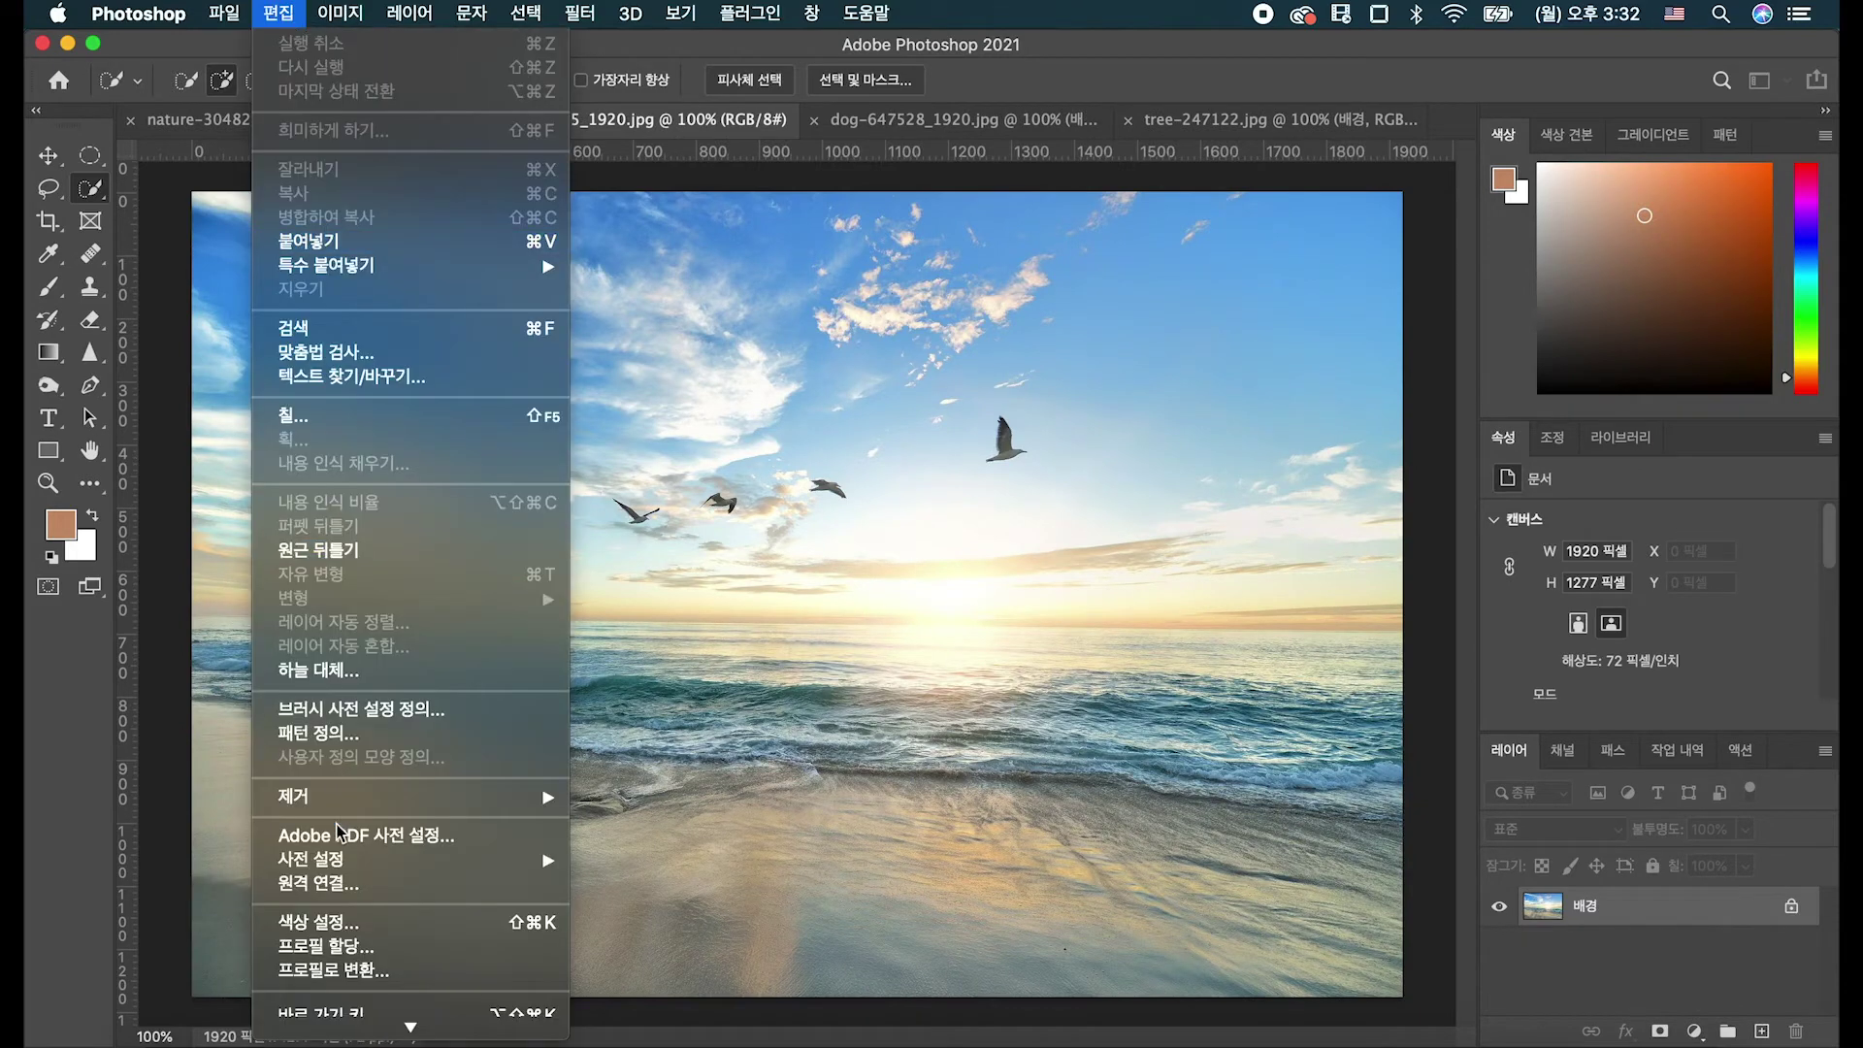
click(416, 671)
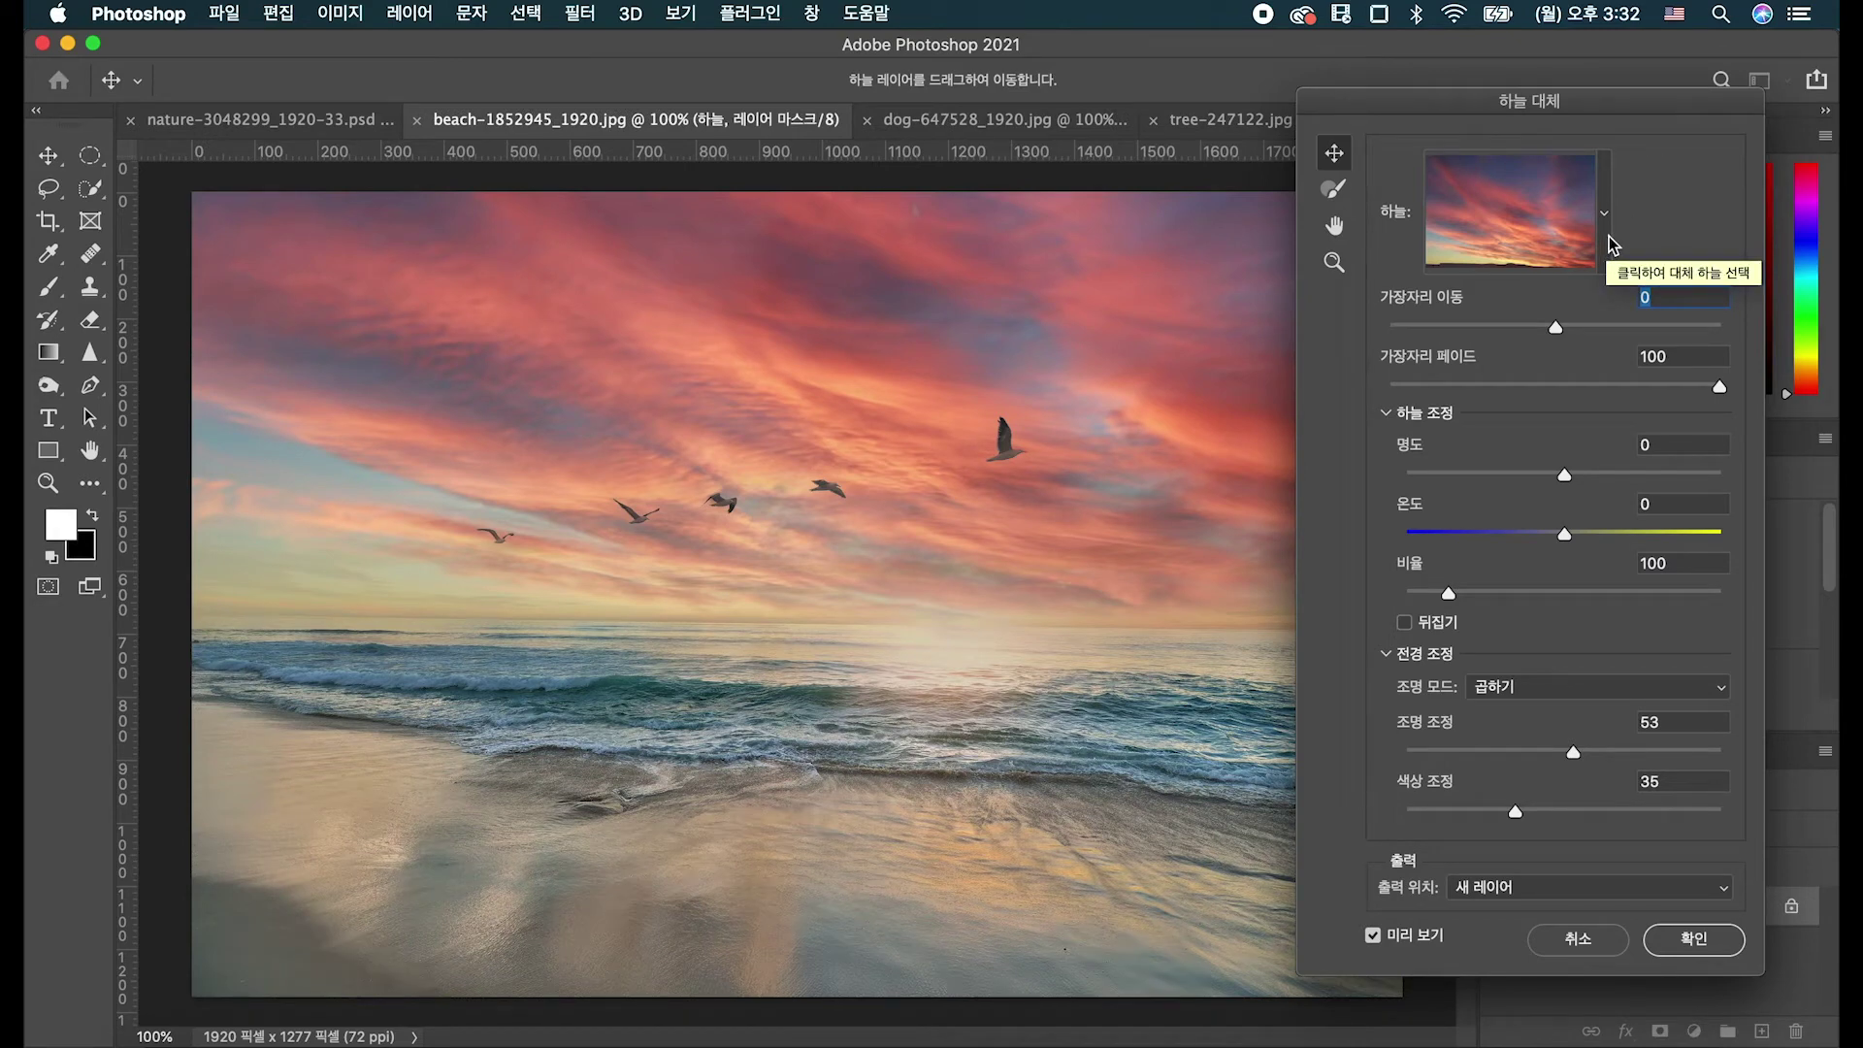
click(1606, 237)
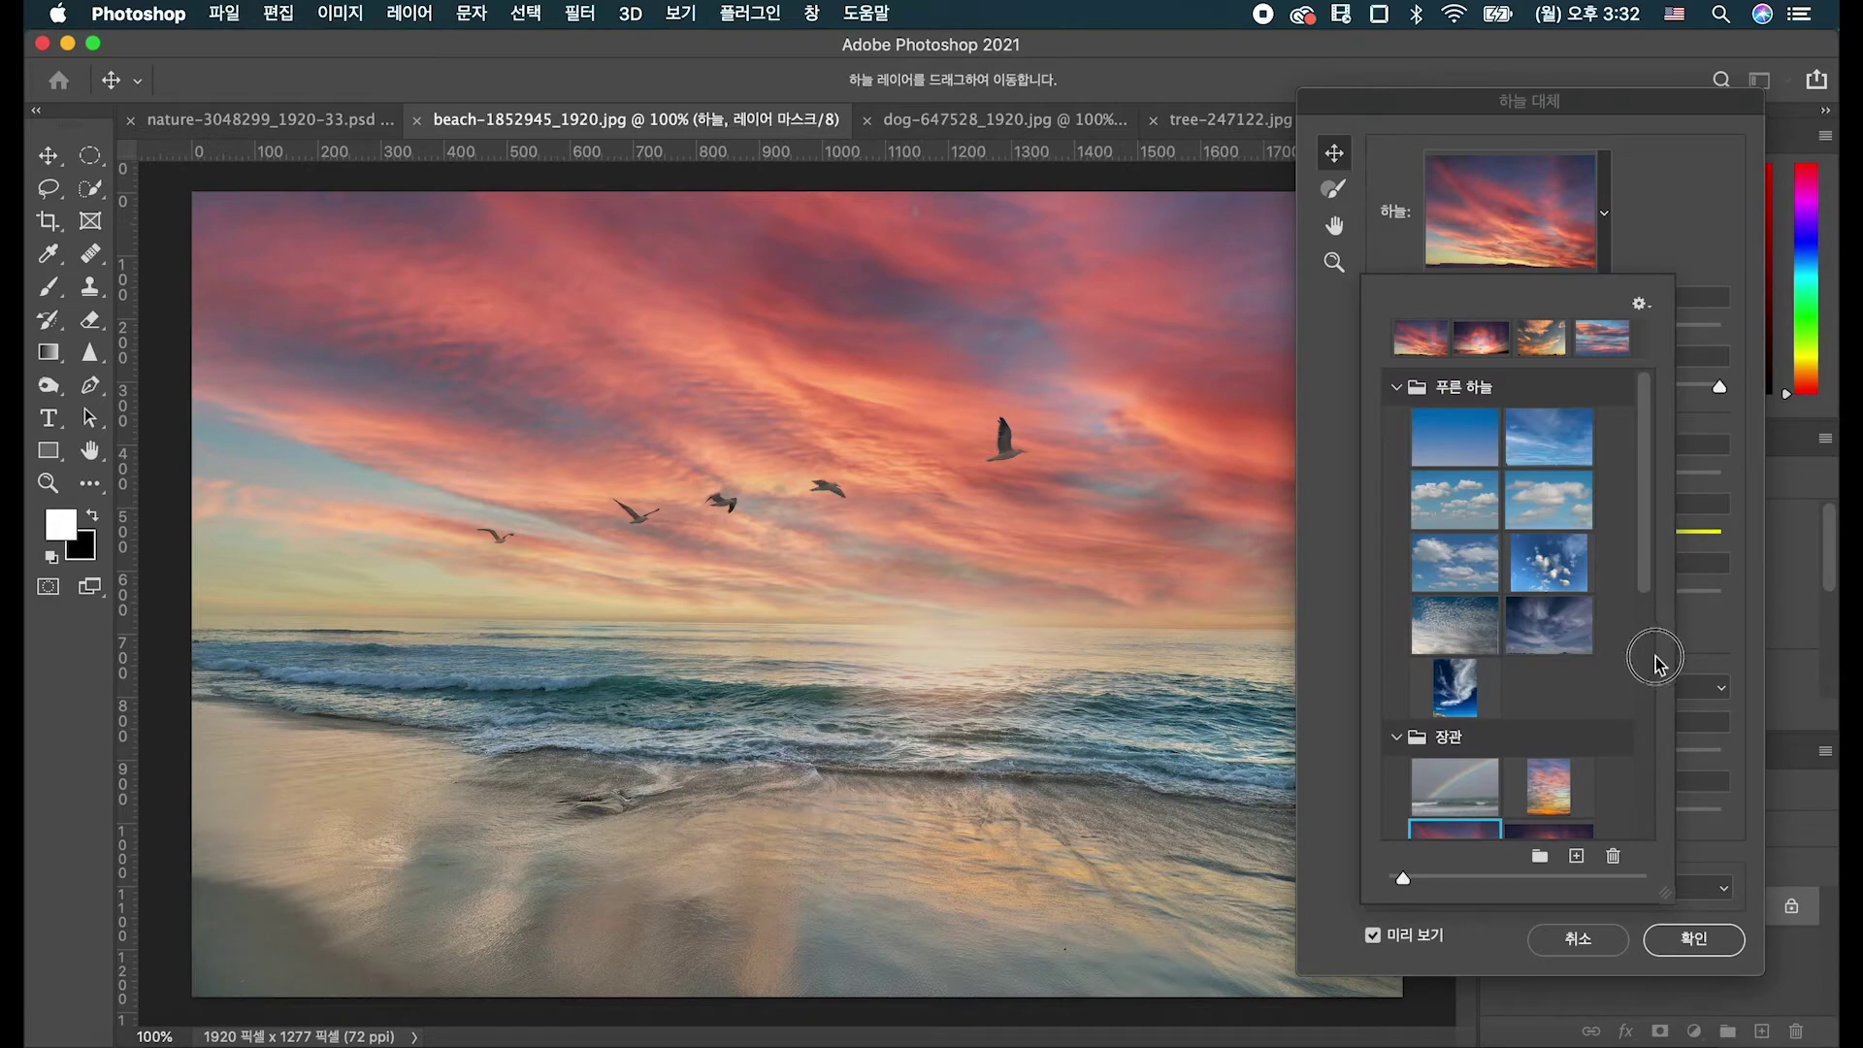
scroll(1650, 790, down, 10)
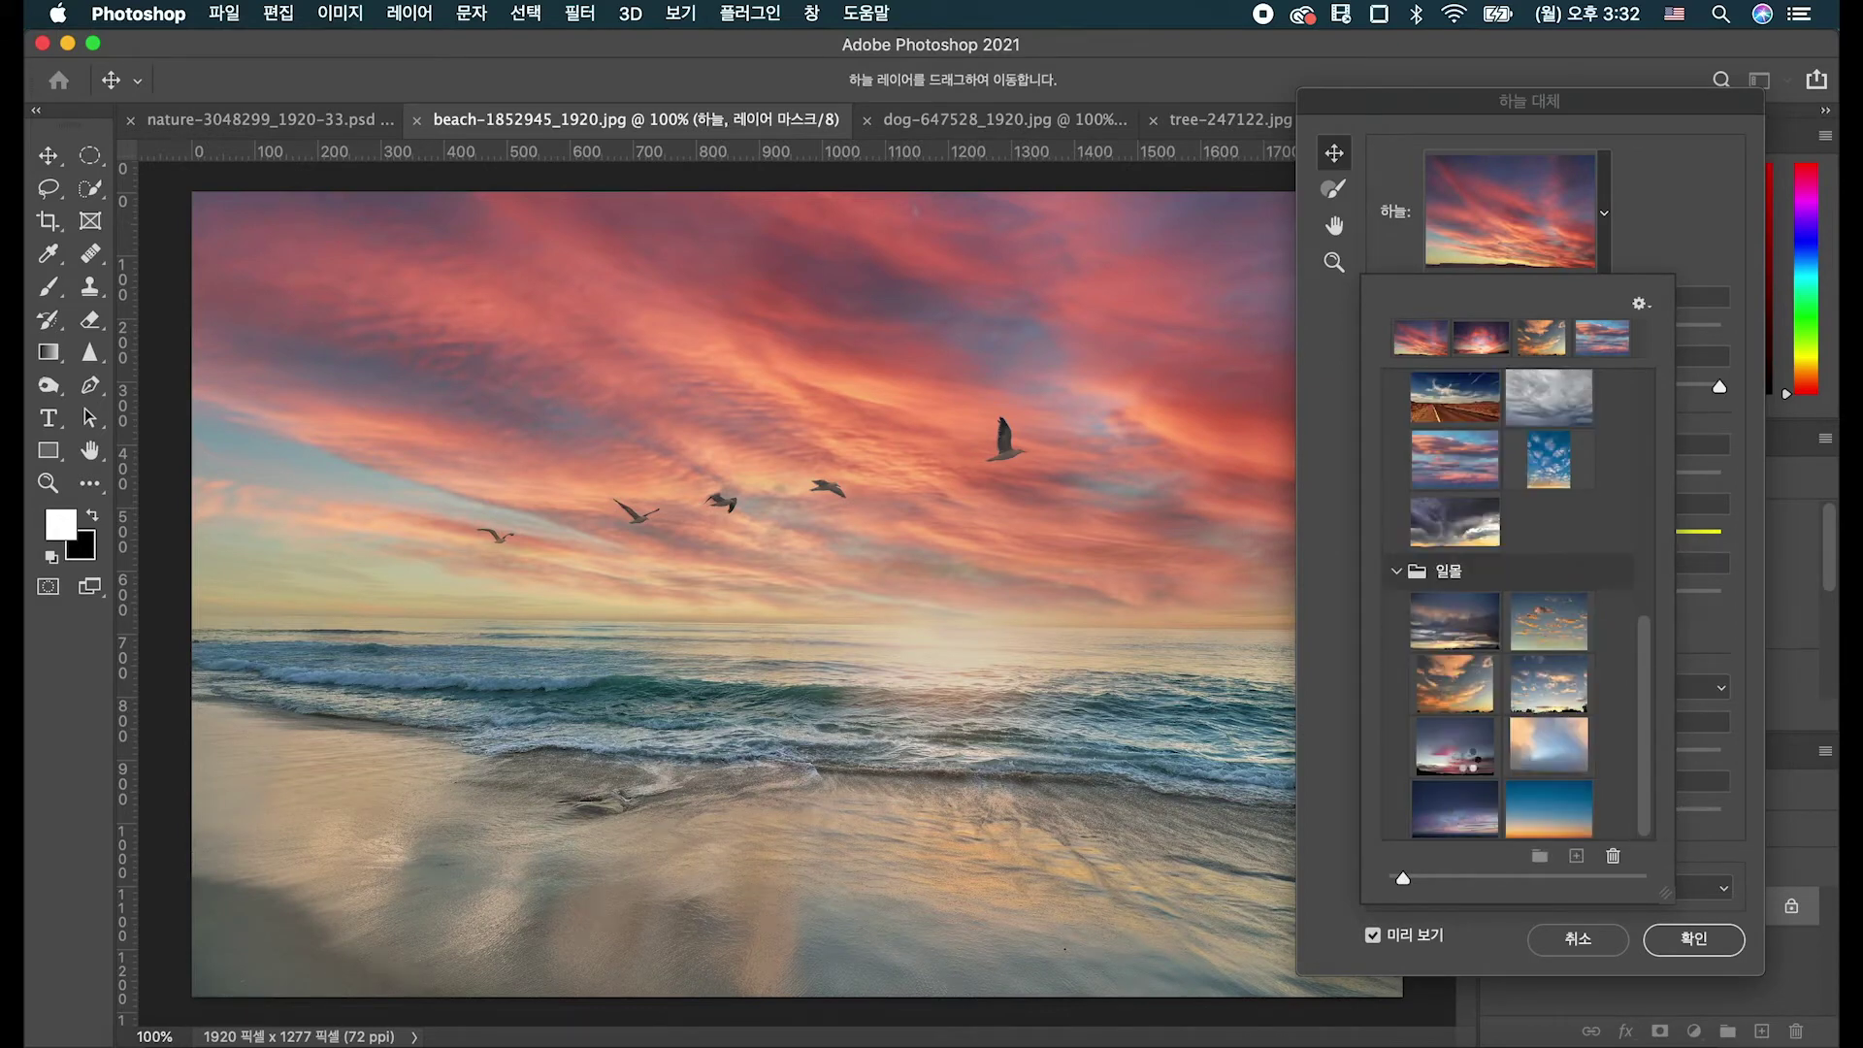
click(1465, 801)
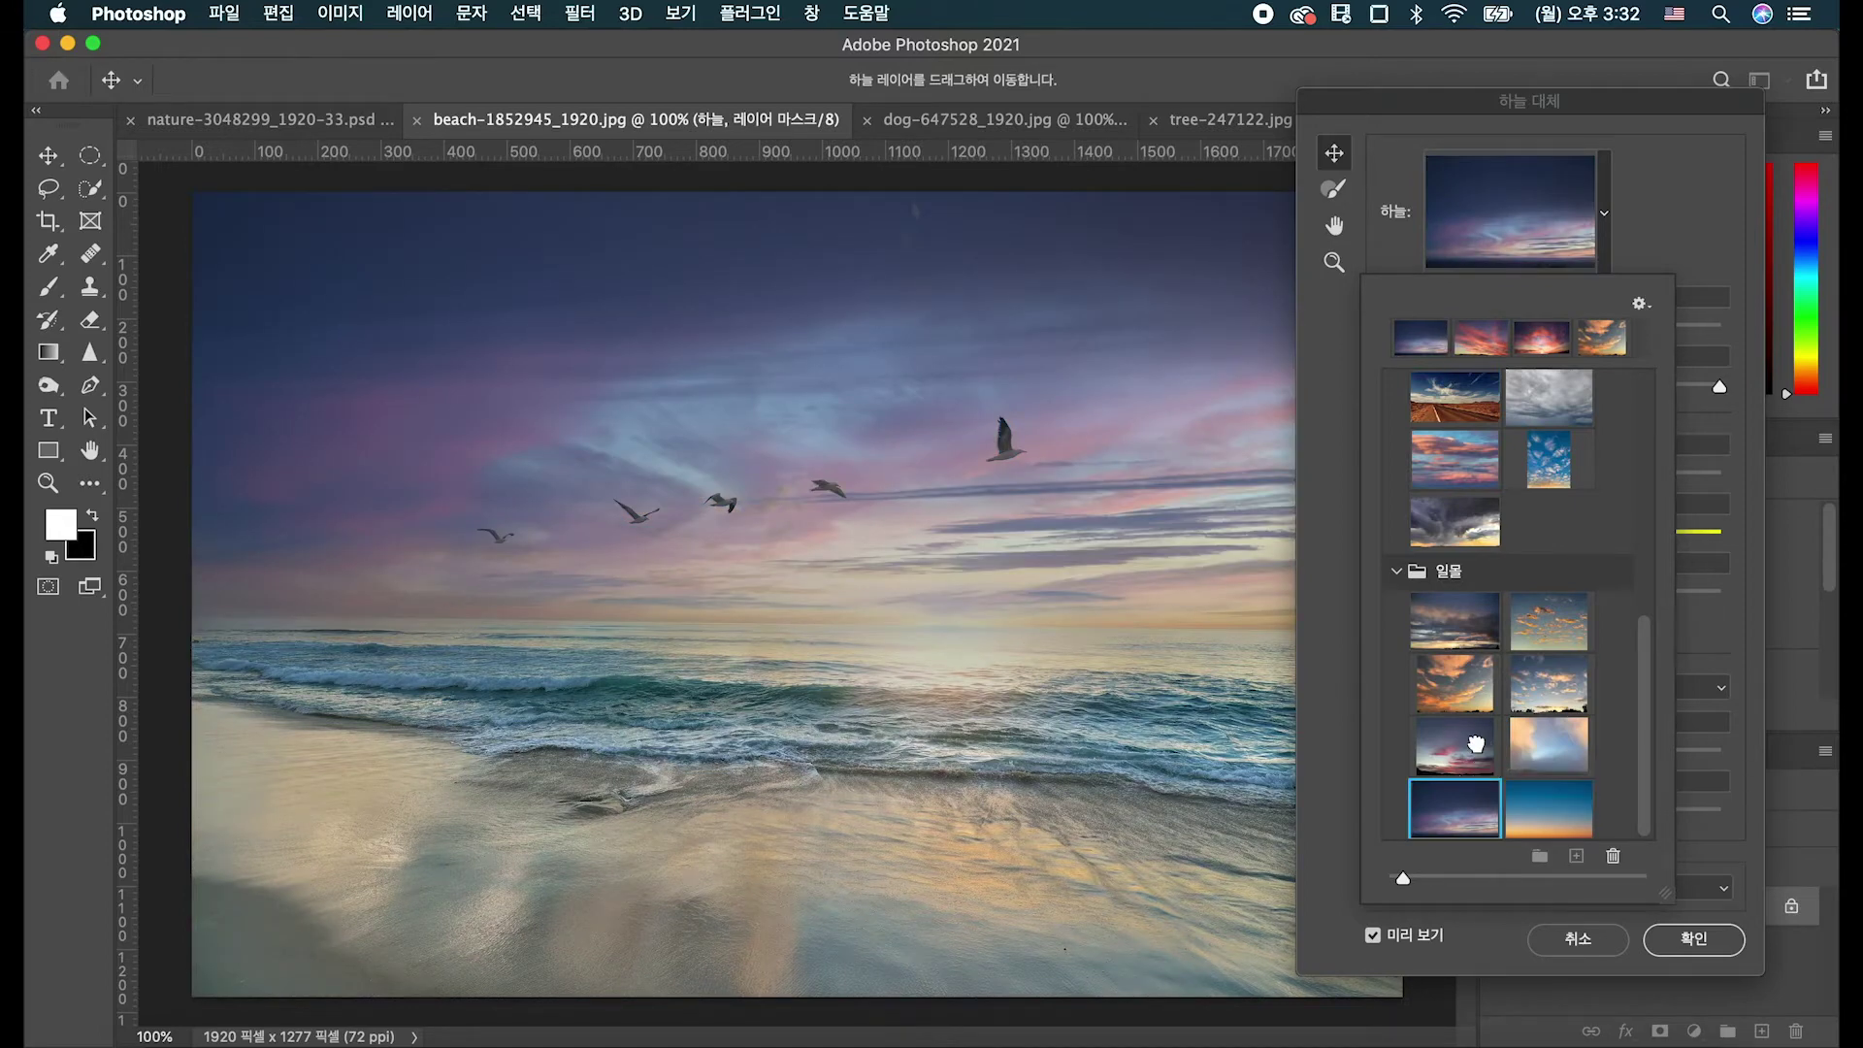
click(1454, 745)
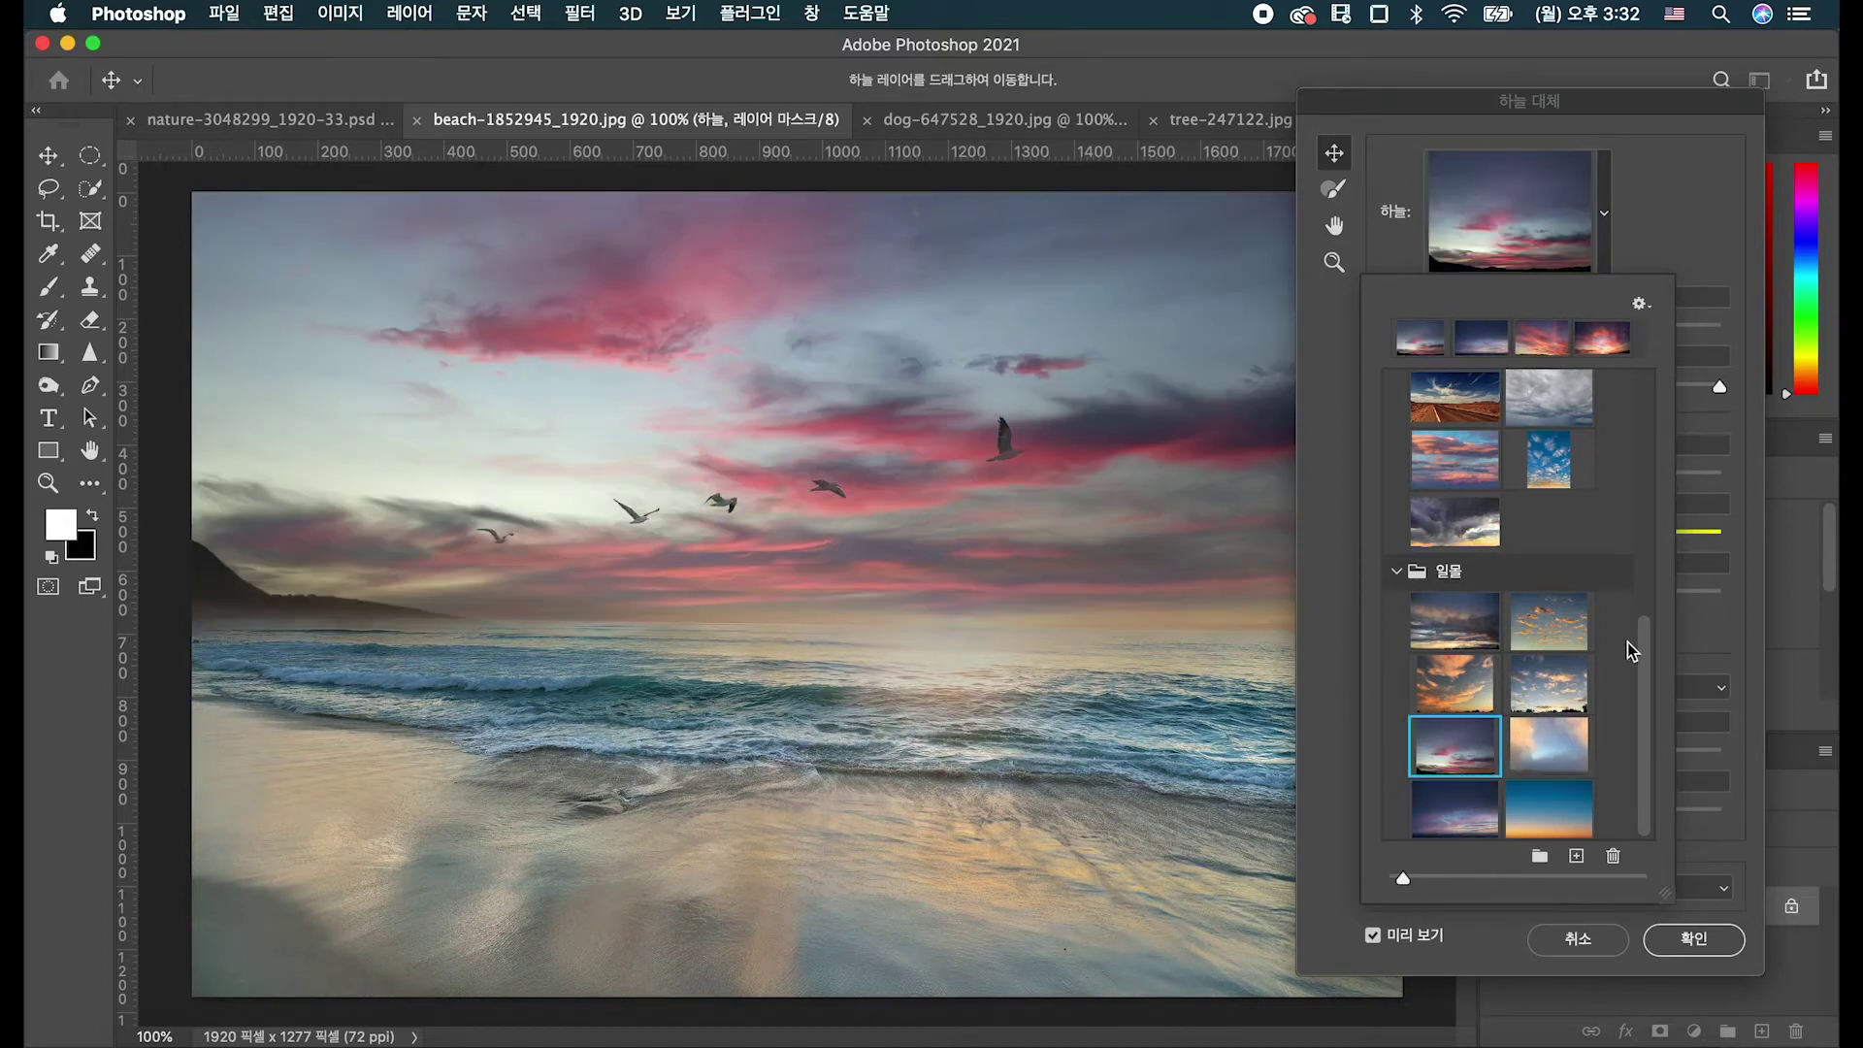
Compare a fiery sunset from the 장관 group, settle on the violet dusk preset from 일몰, and apply it to the beach image.
drag(1646, 657, 1649, 579)
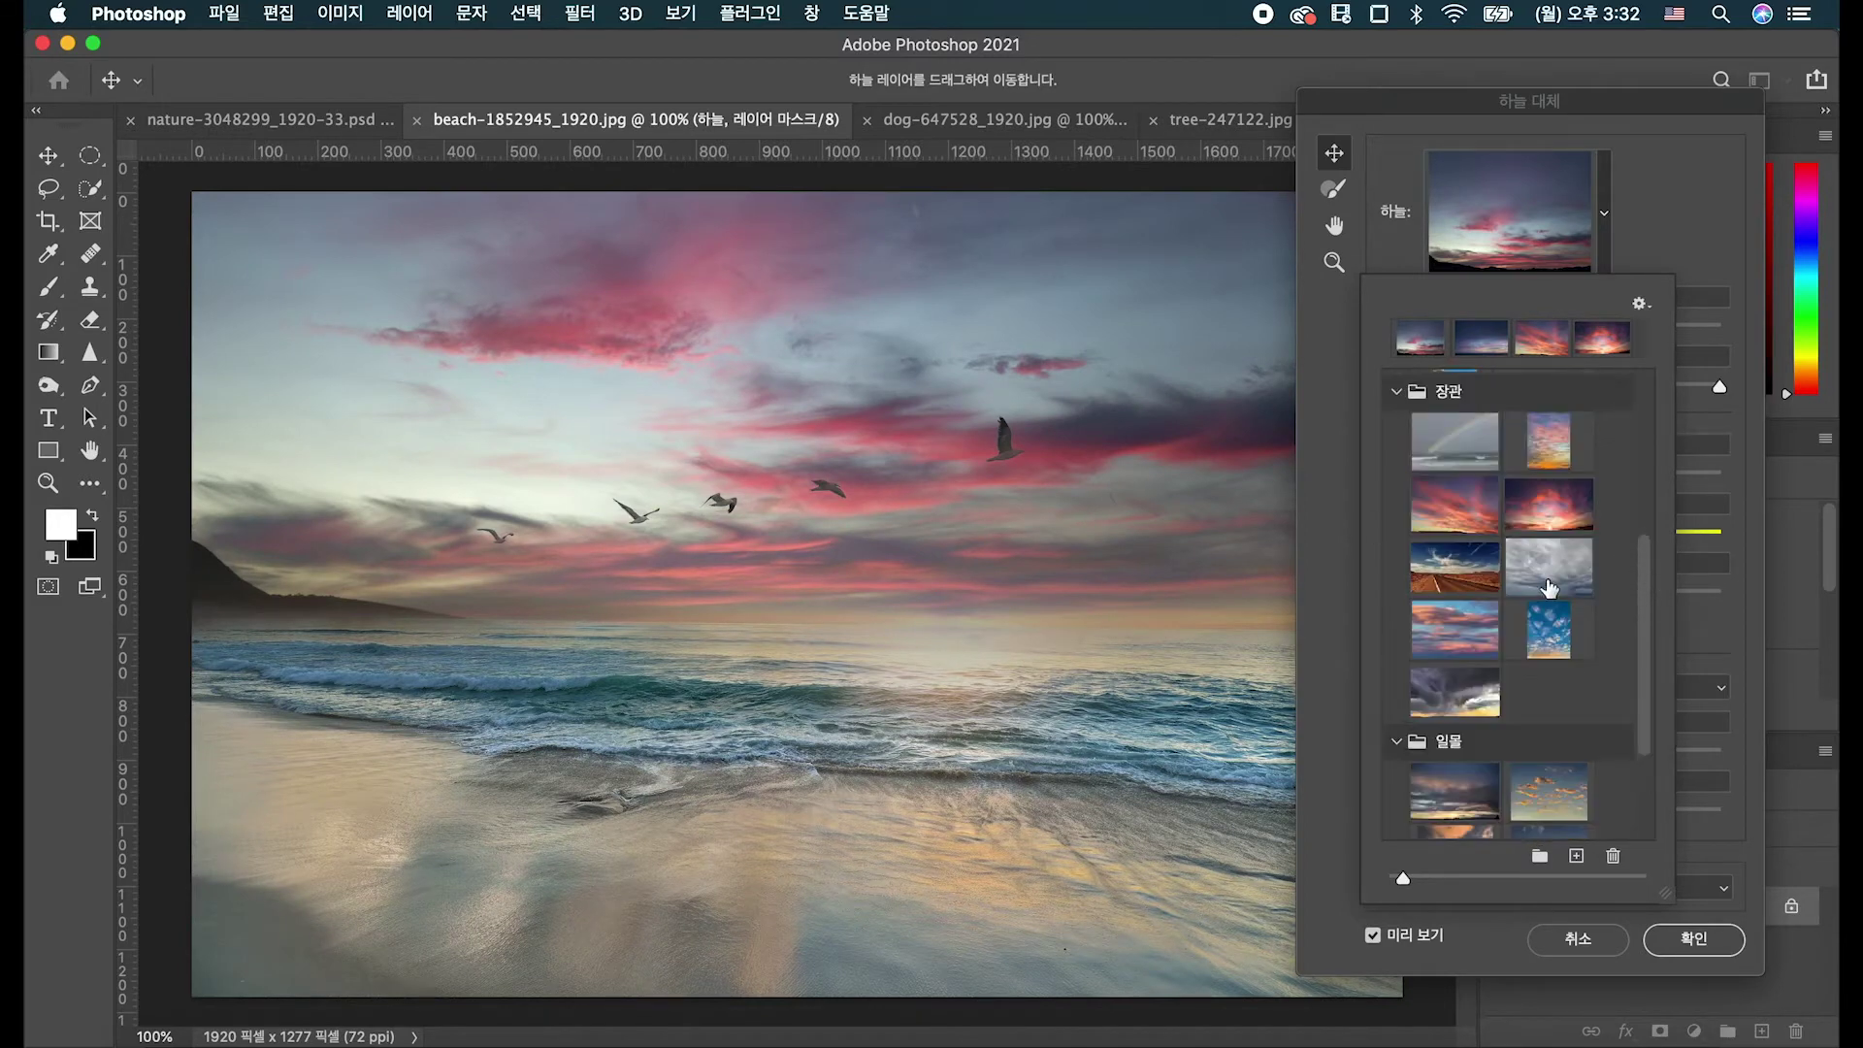
click(1565, 505)
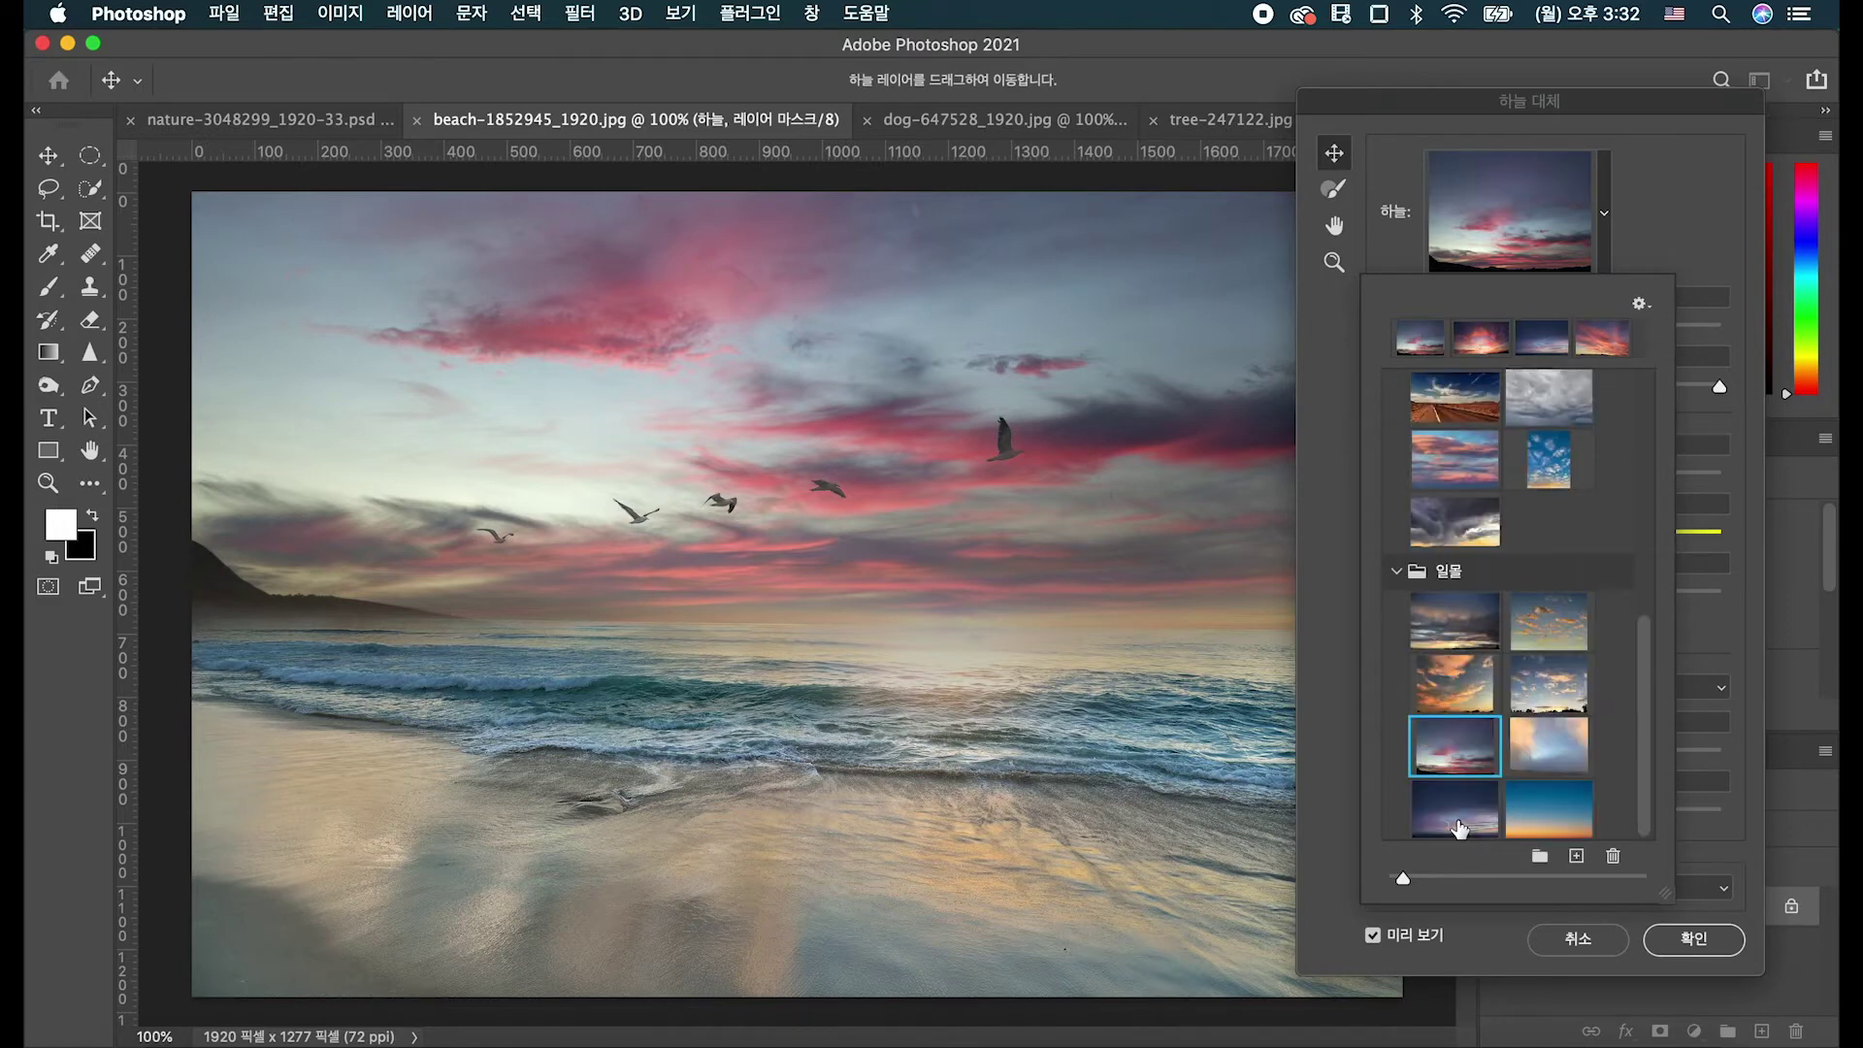
click(1464, 818)
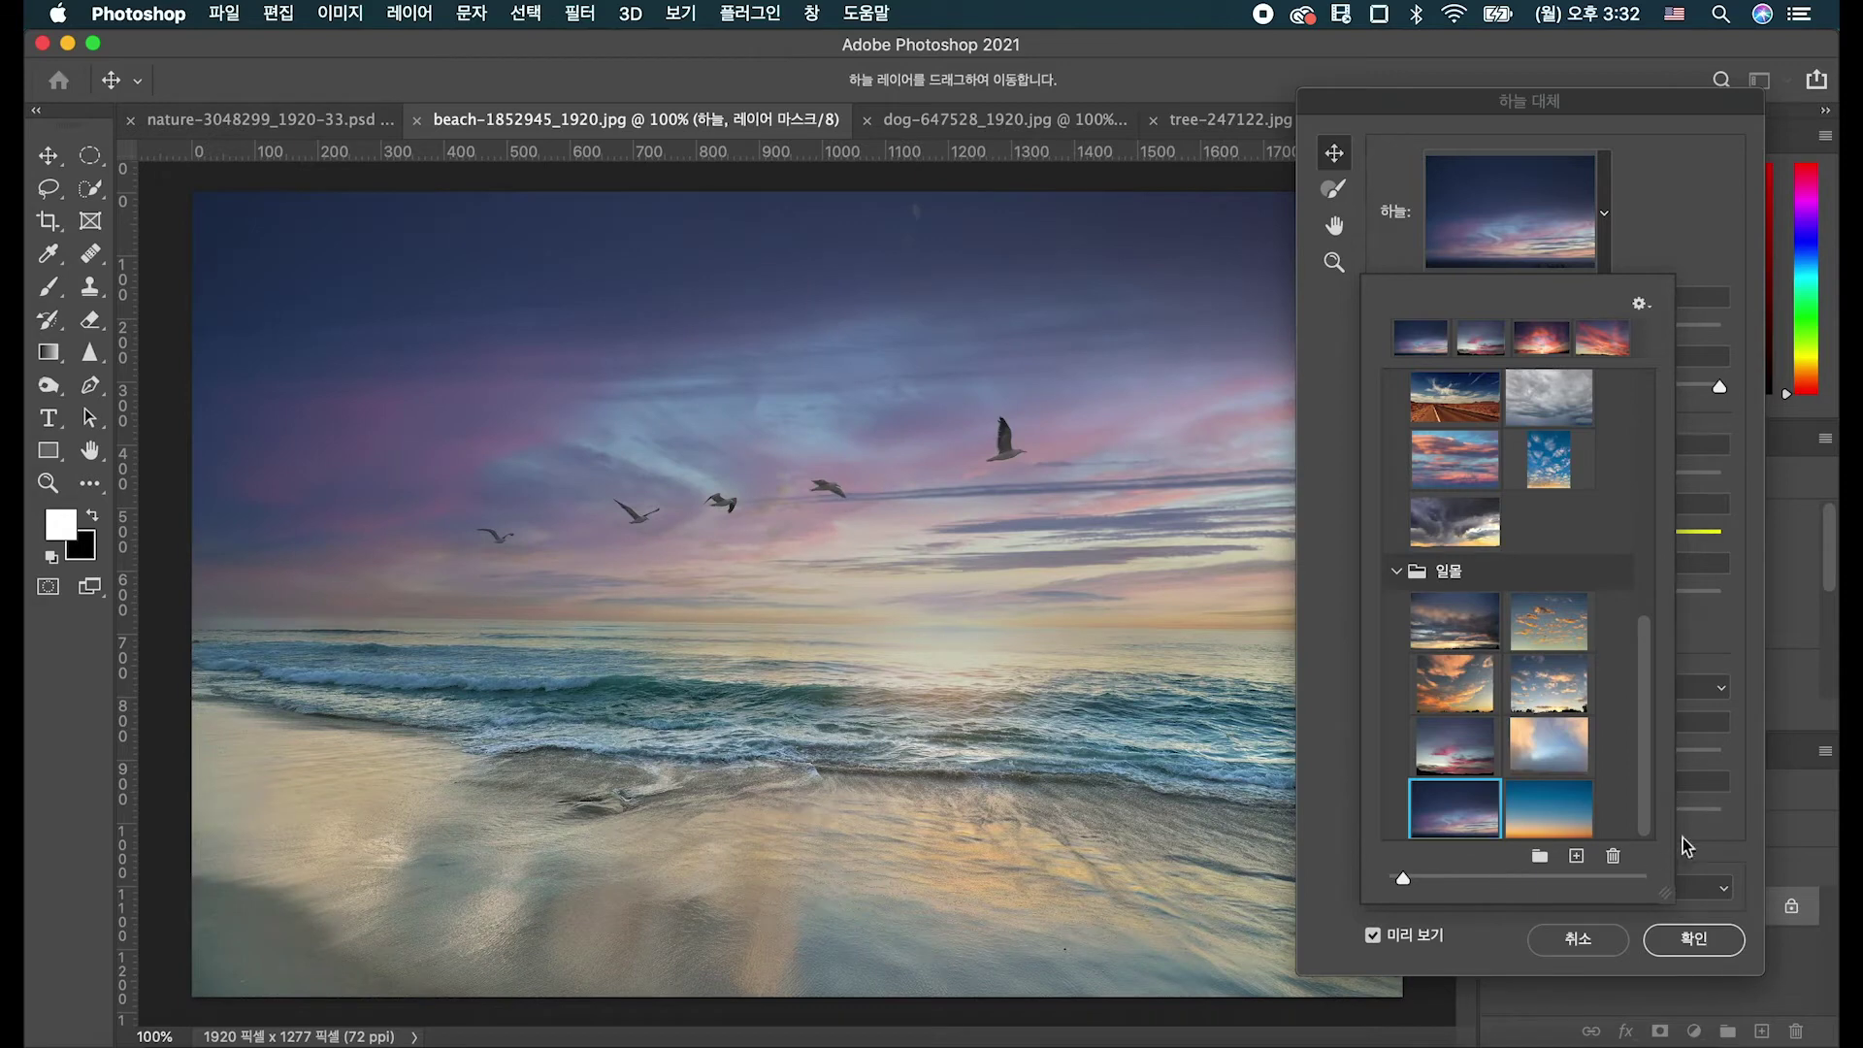
click(1678, 942)
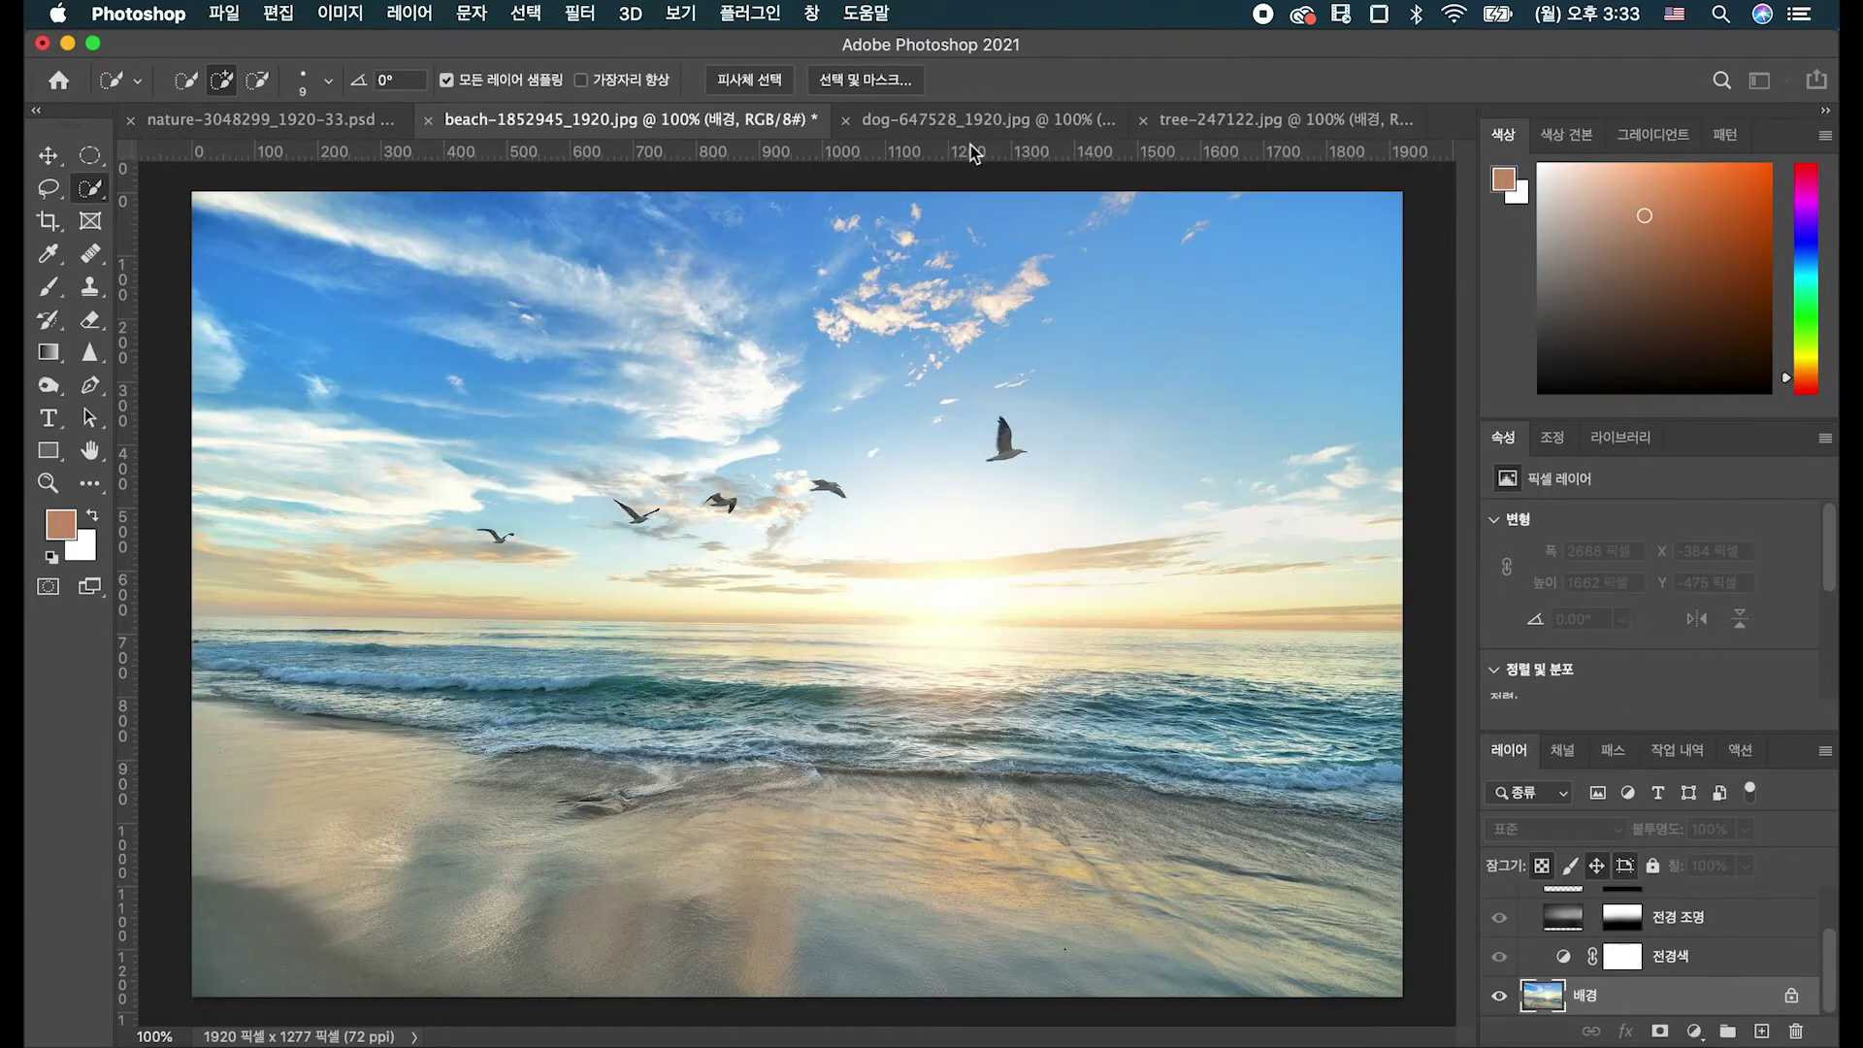
Review the finished sky replacements across the dog, tree and beach documents.
click(1040, 120)
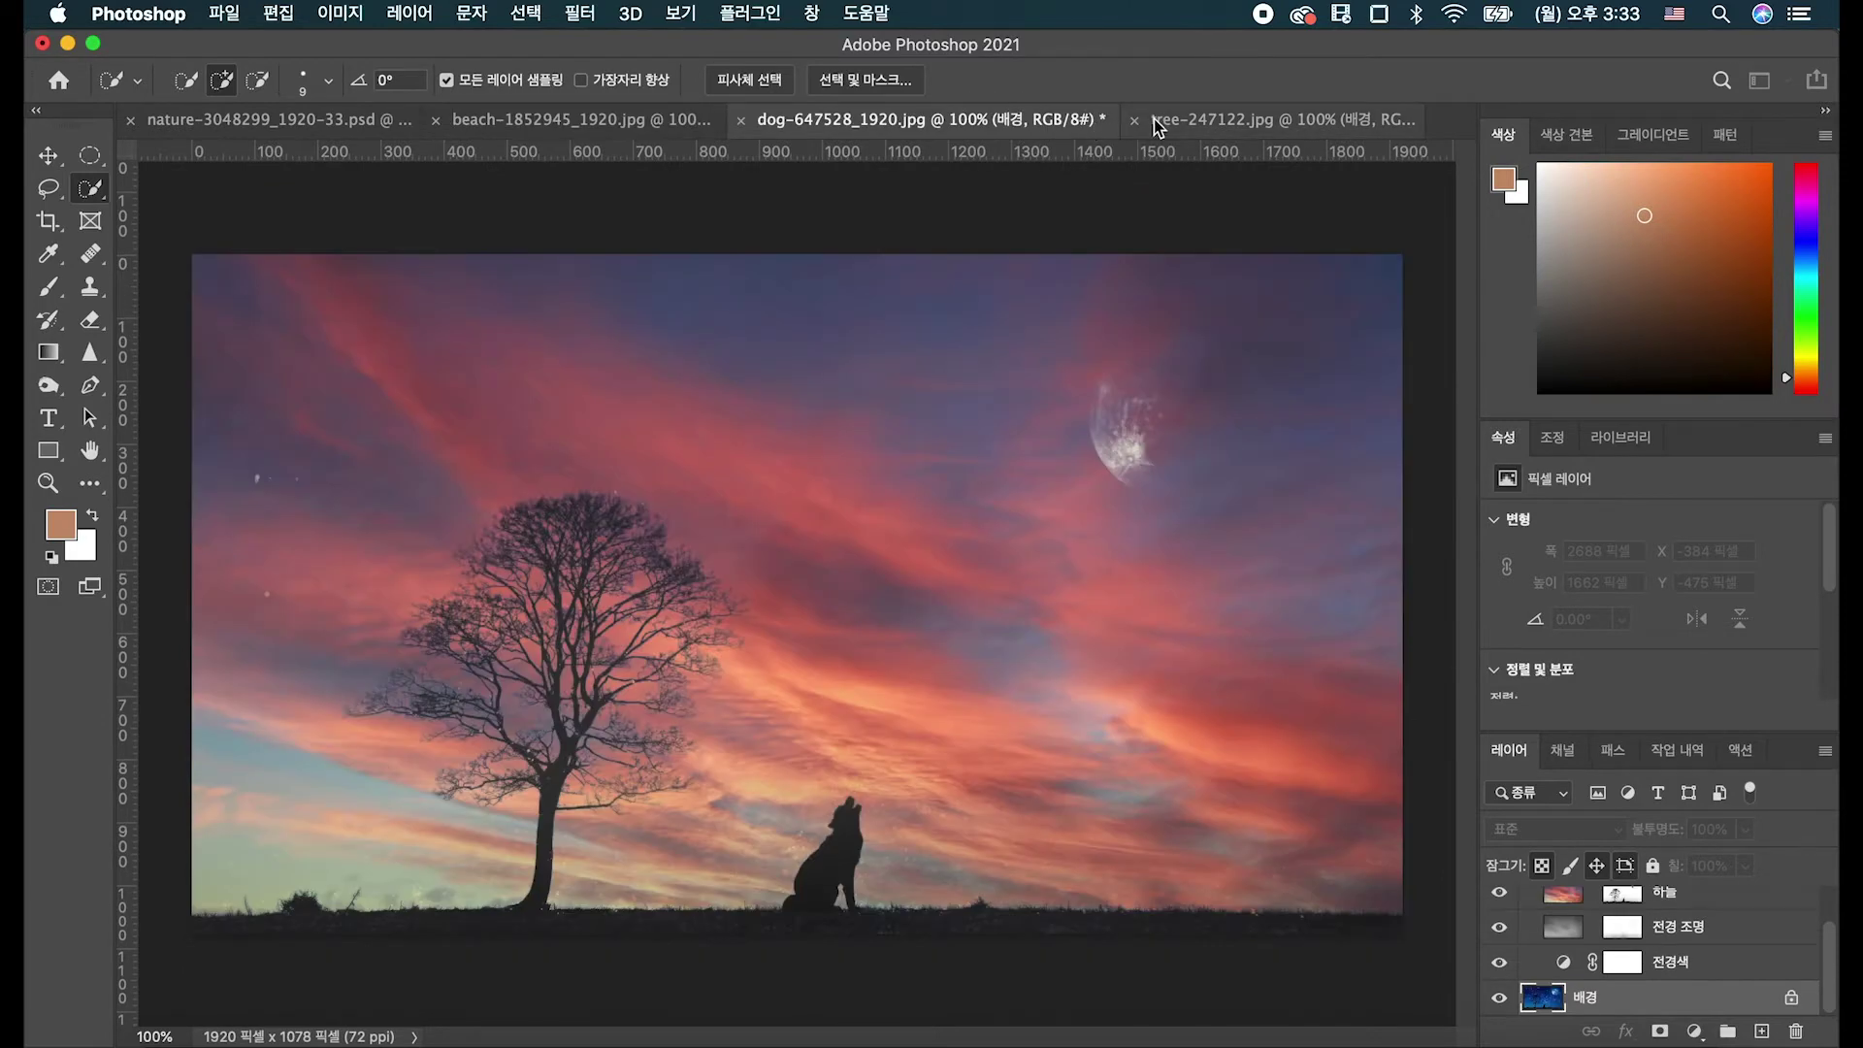
click(1185, 120)
click(844, 120)
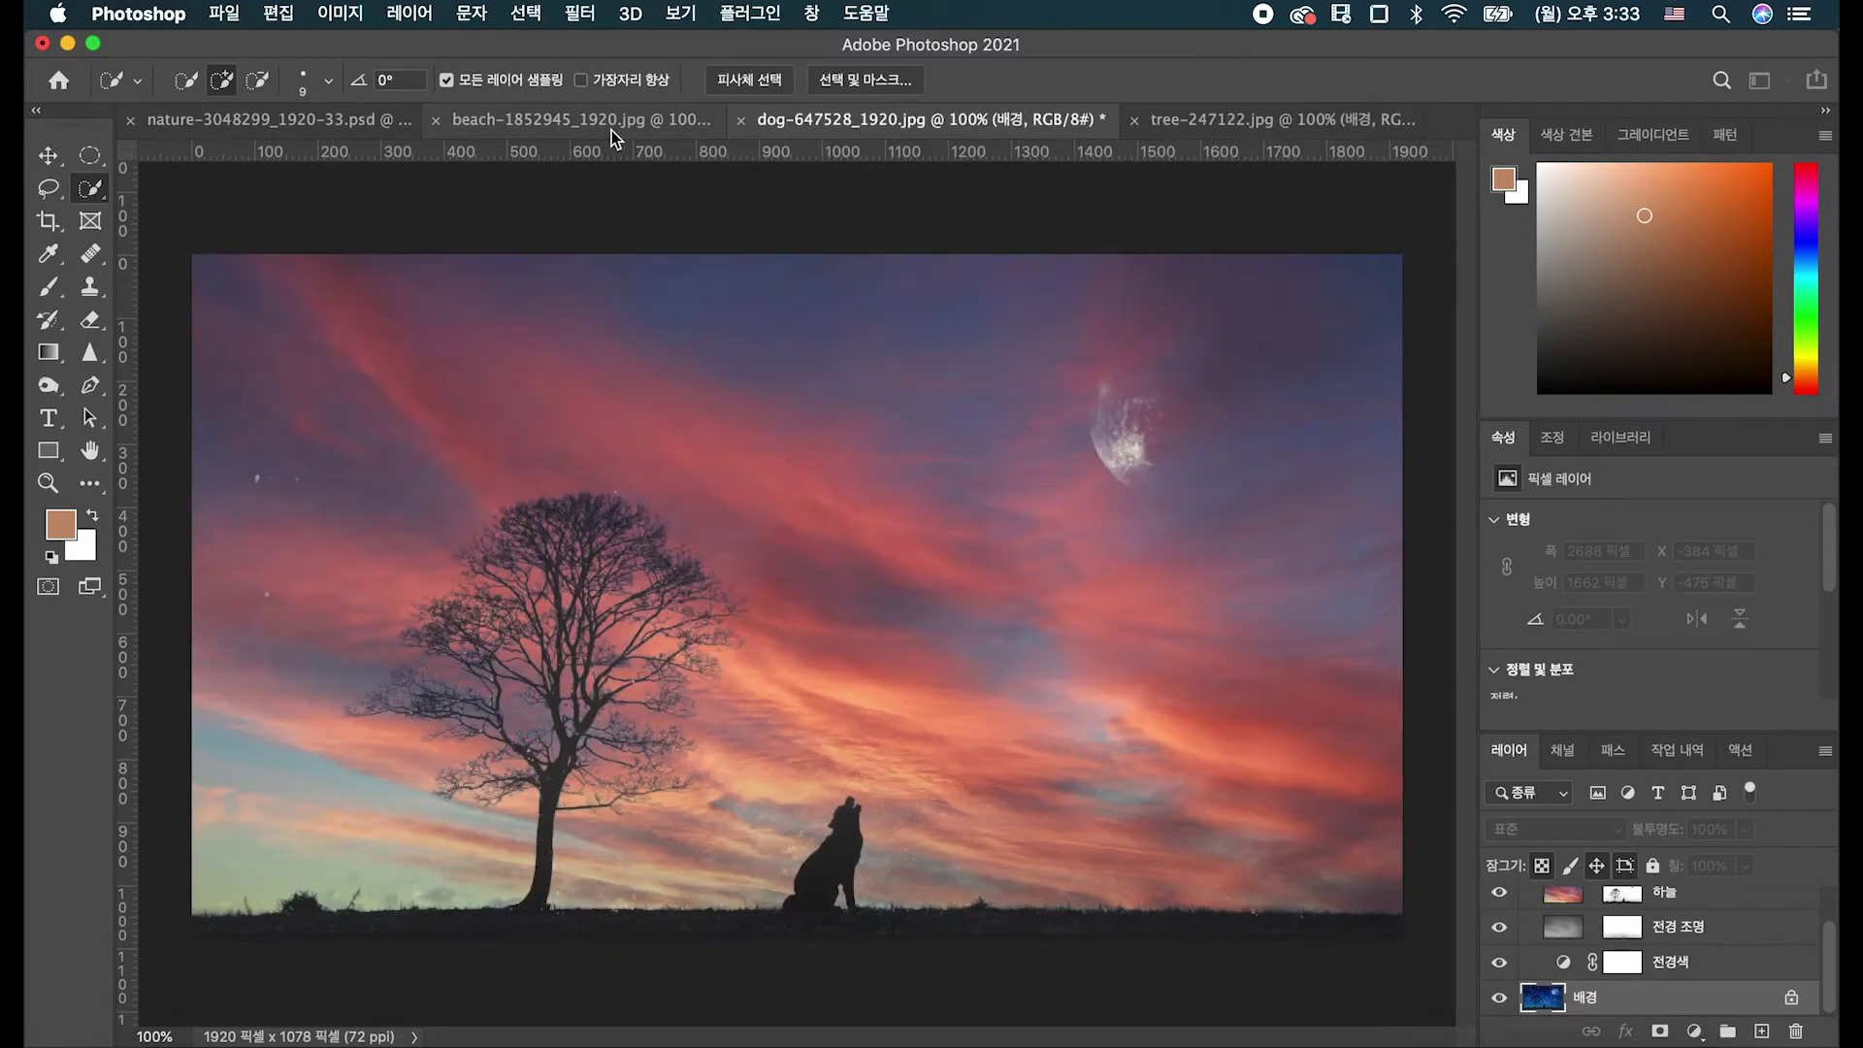
click(611, 120)
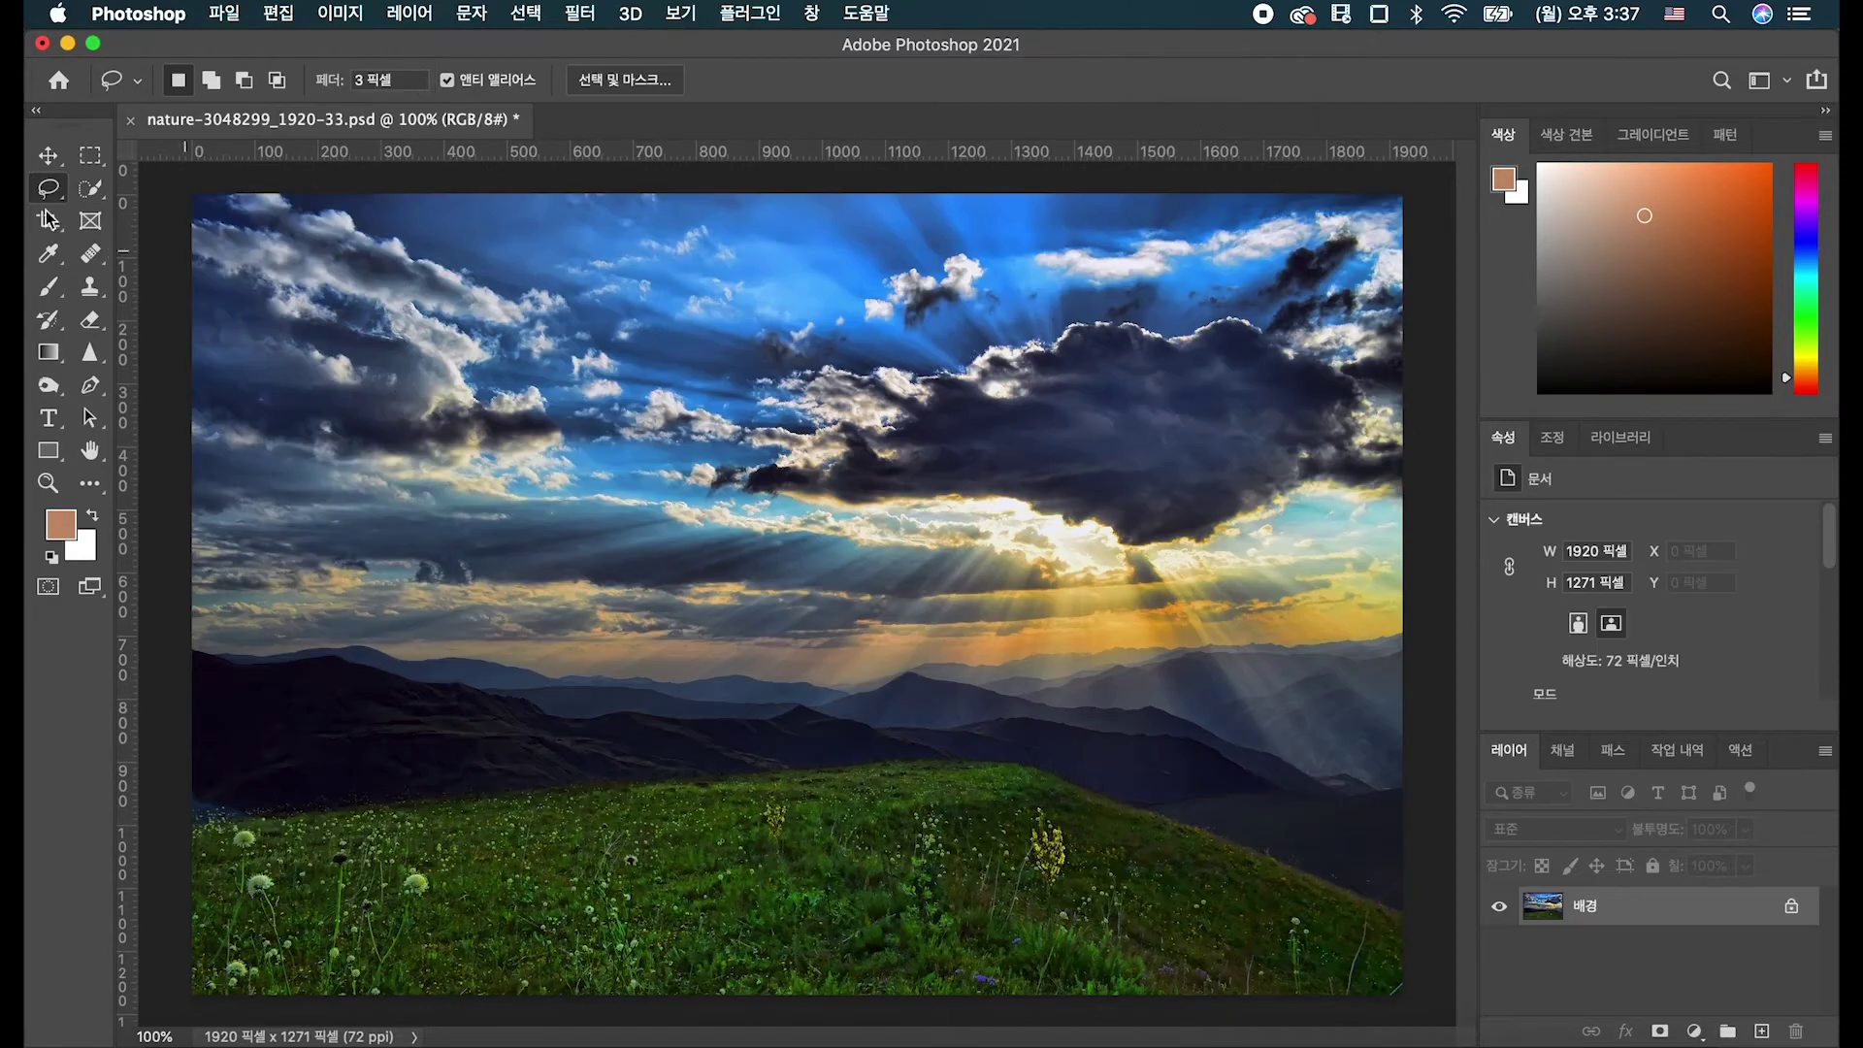
Open 하늘소스1.jpg and 하늘소스3.jpg as separate documents alongside nature-3048299_1920-33.psd.
click(52, 157)
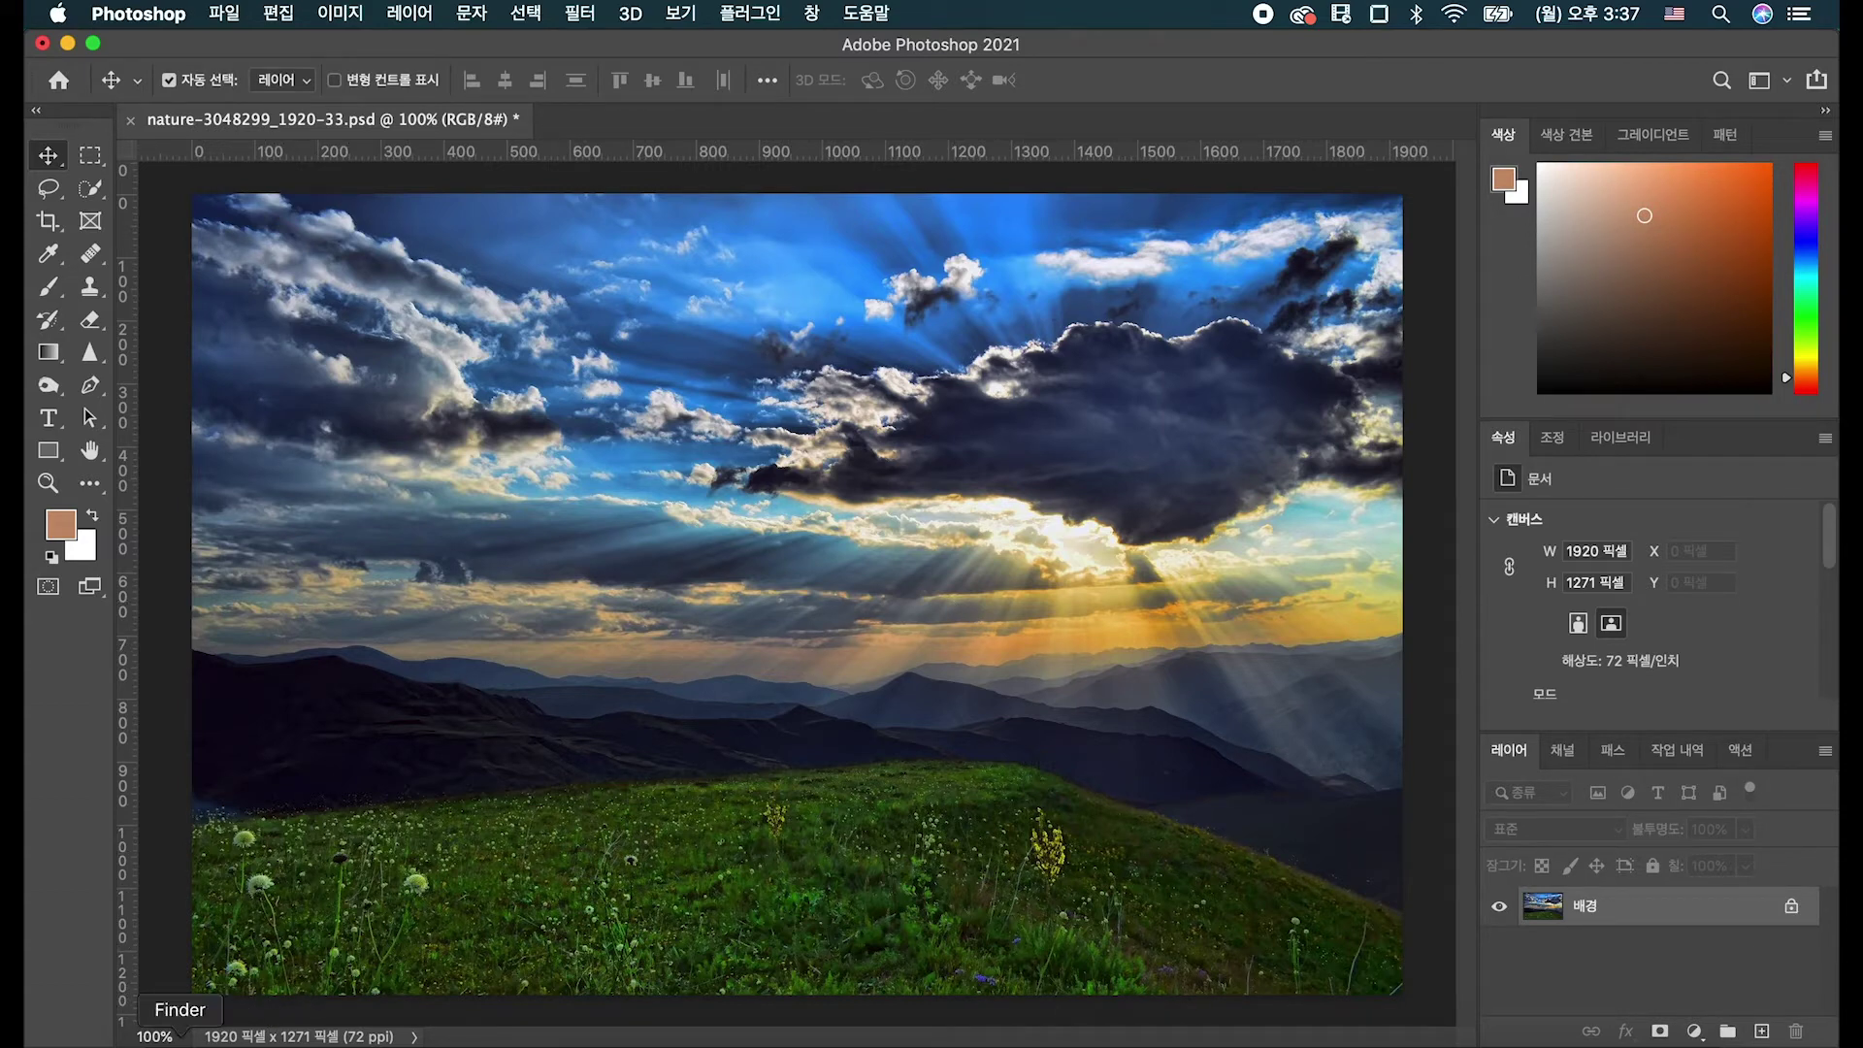
key(super+o)
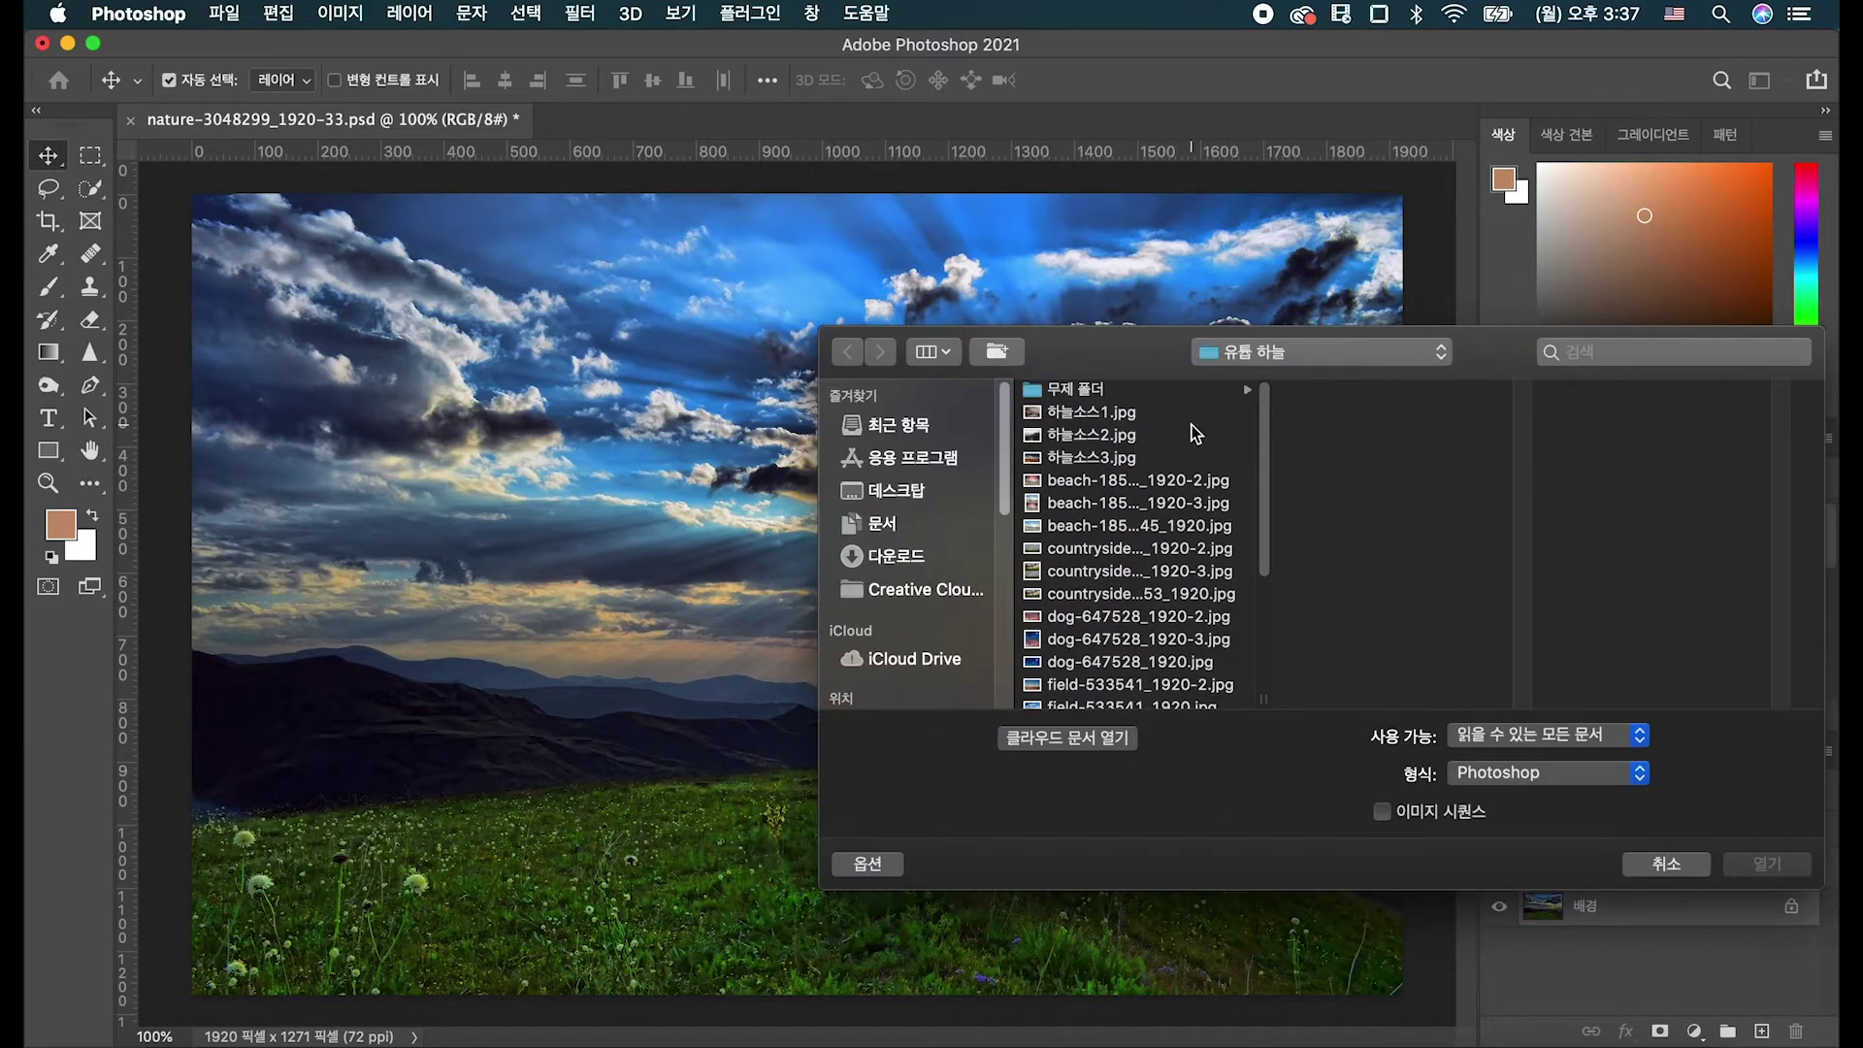
click(1190, 417)
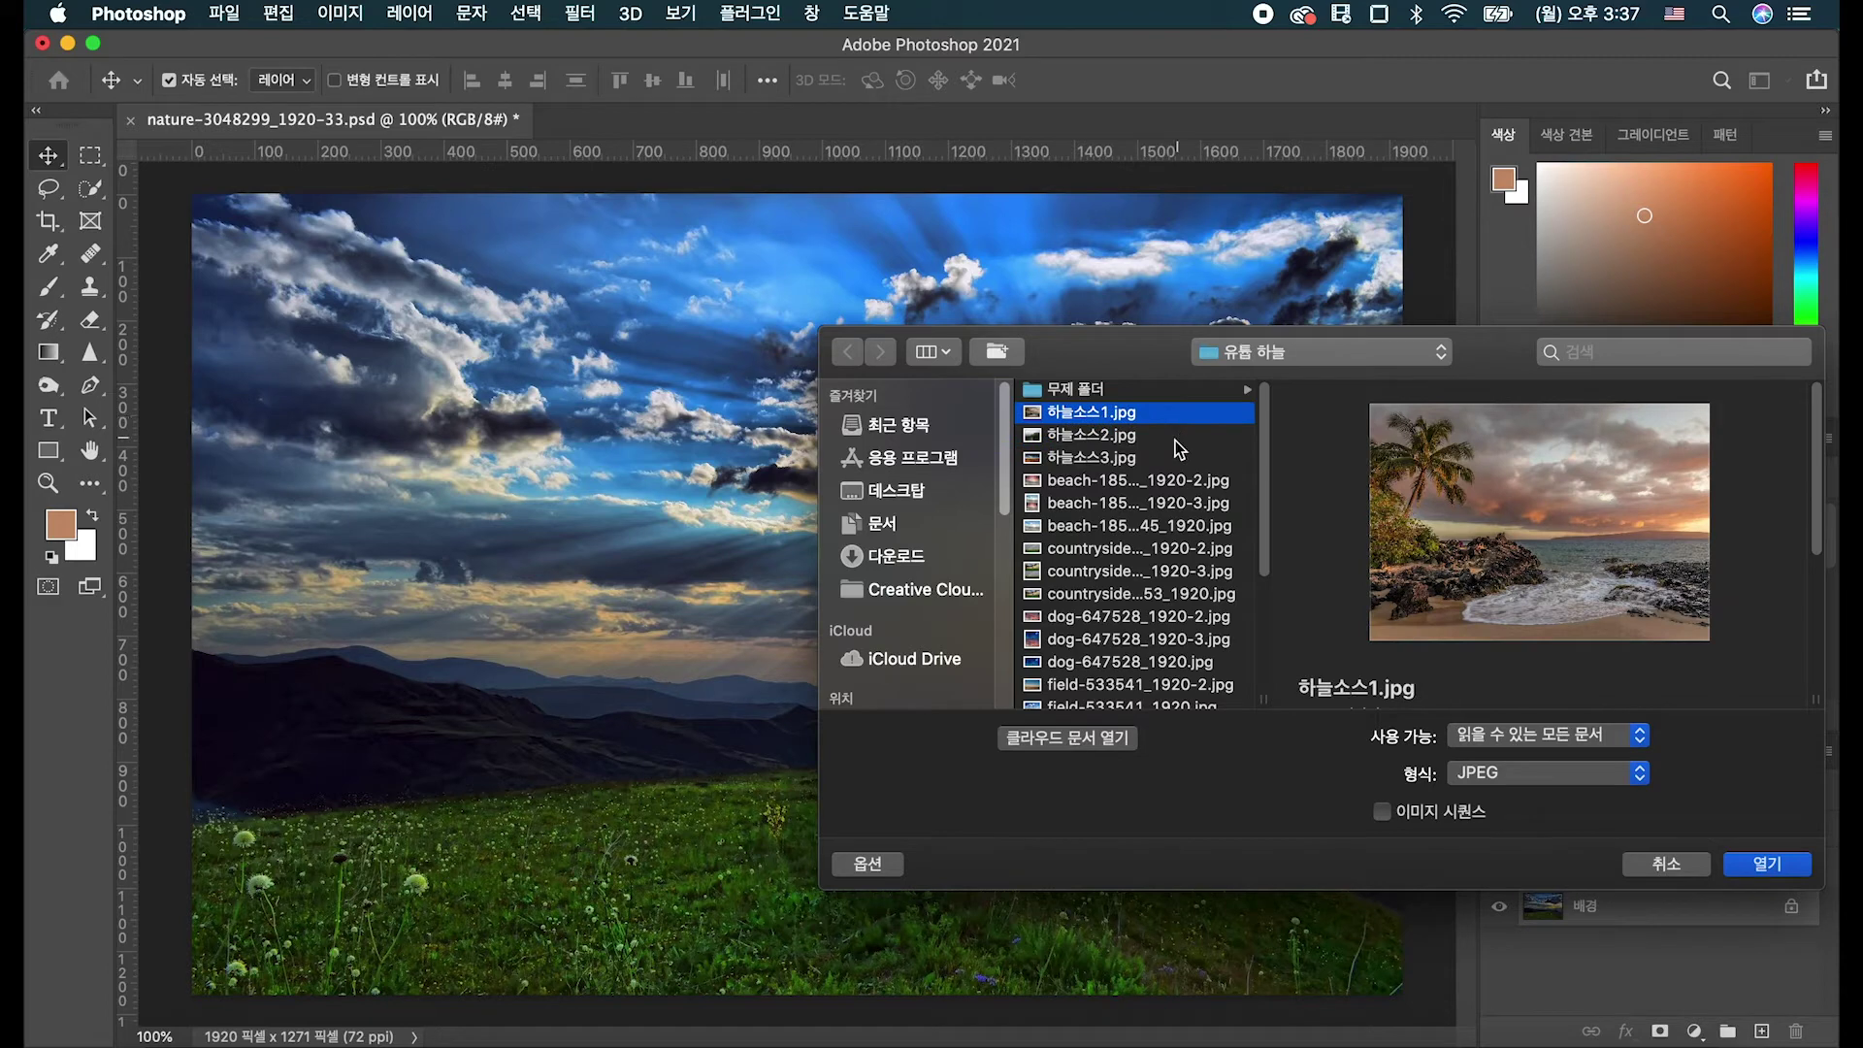
super+click(1164, 458)
click(1757, 864)
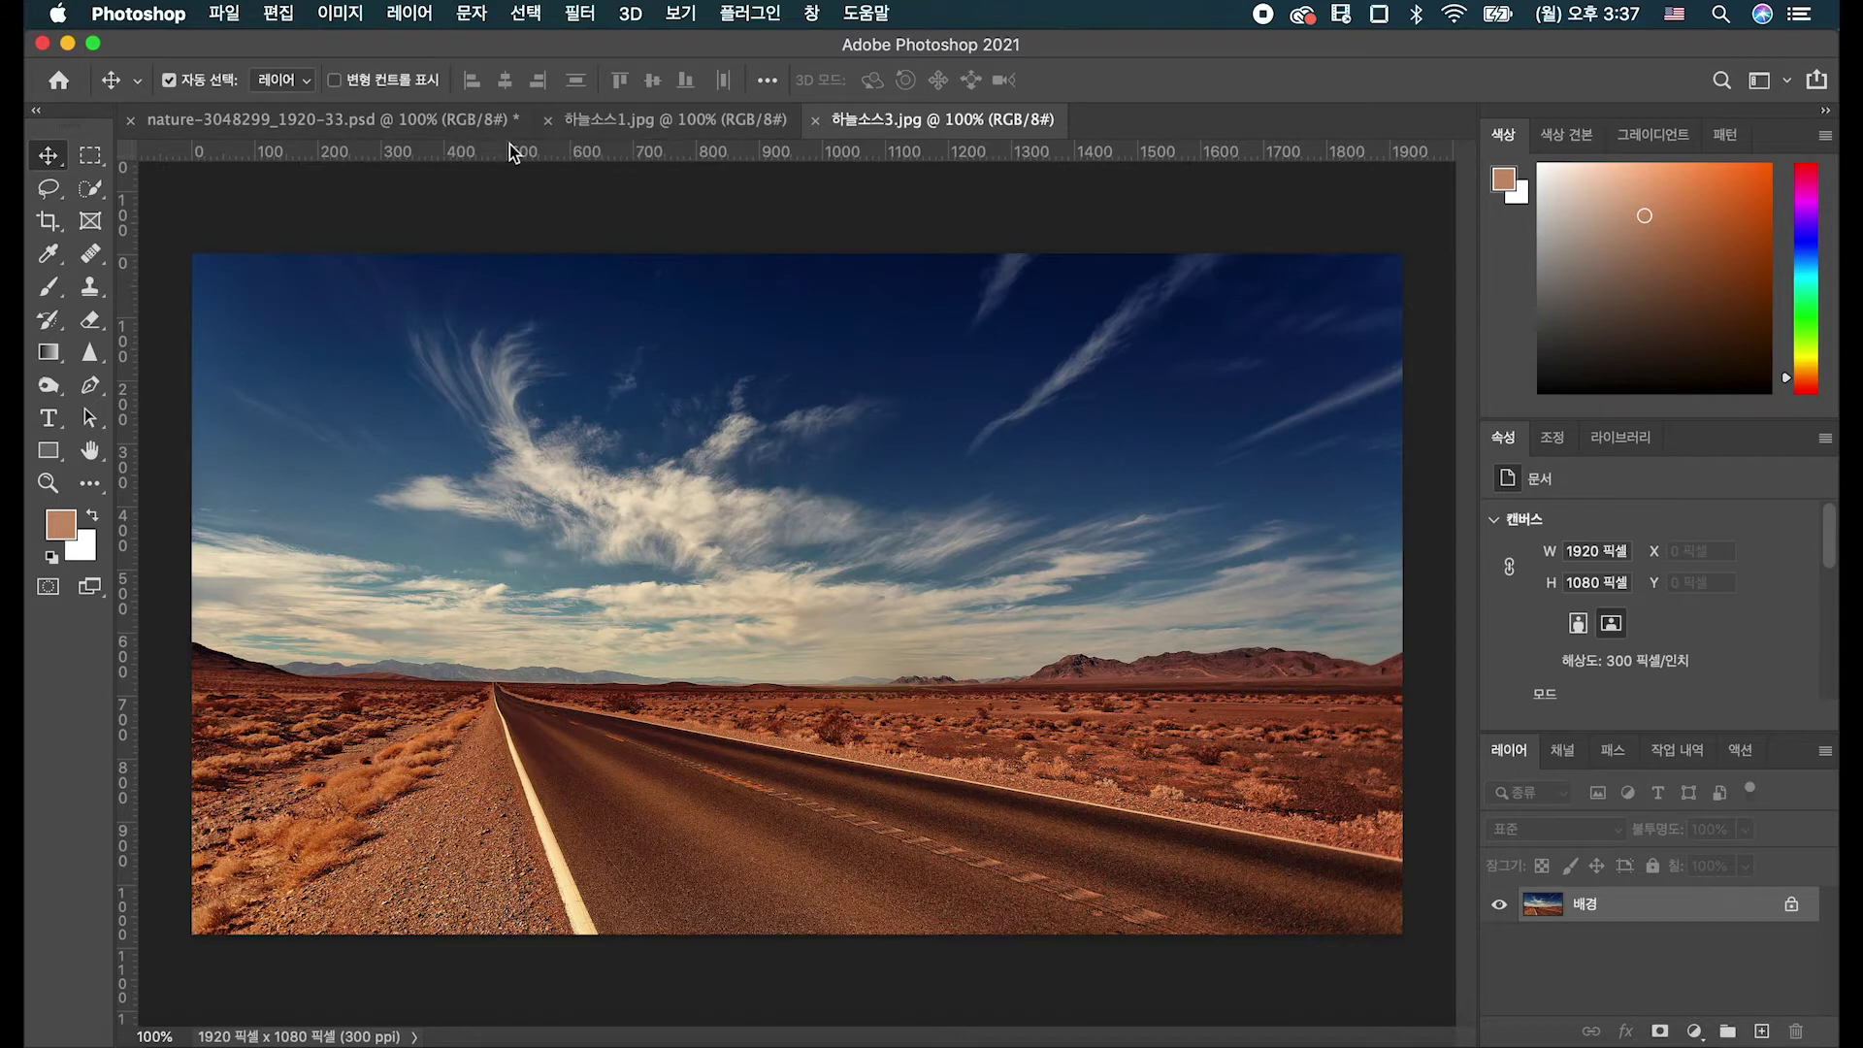
Copy a full-width strip of sky, 1920 × 608 px, from 하늘소스3.jpg and paste it into nature-3048299_1920-33.psd.
click(90, 156)
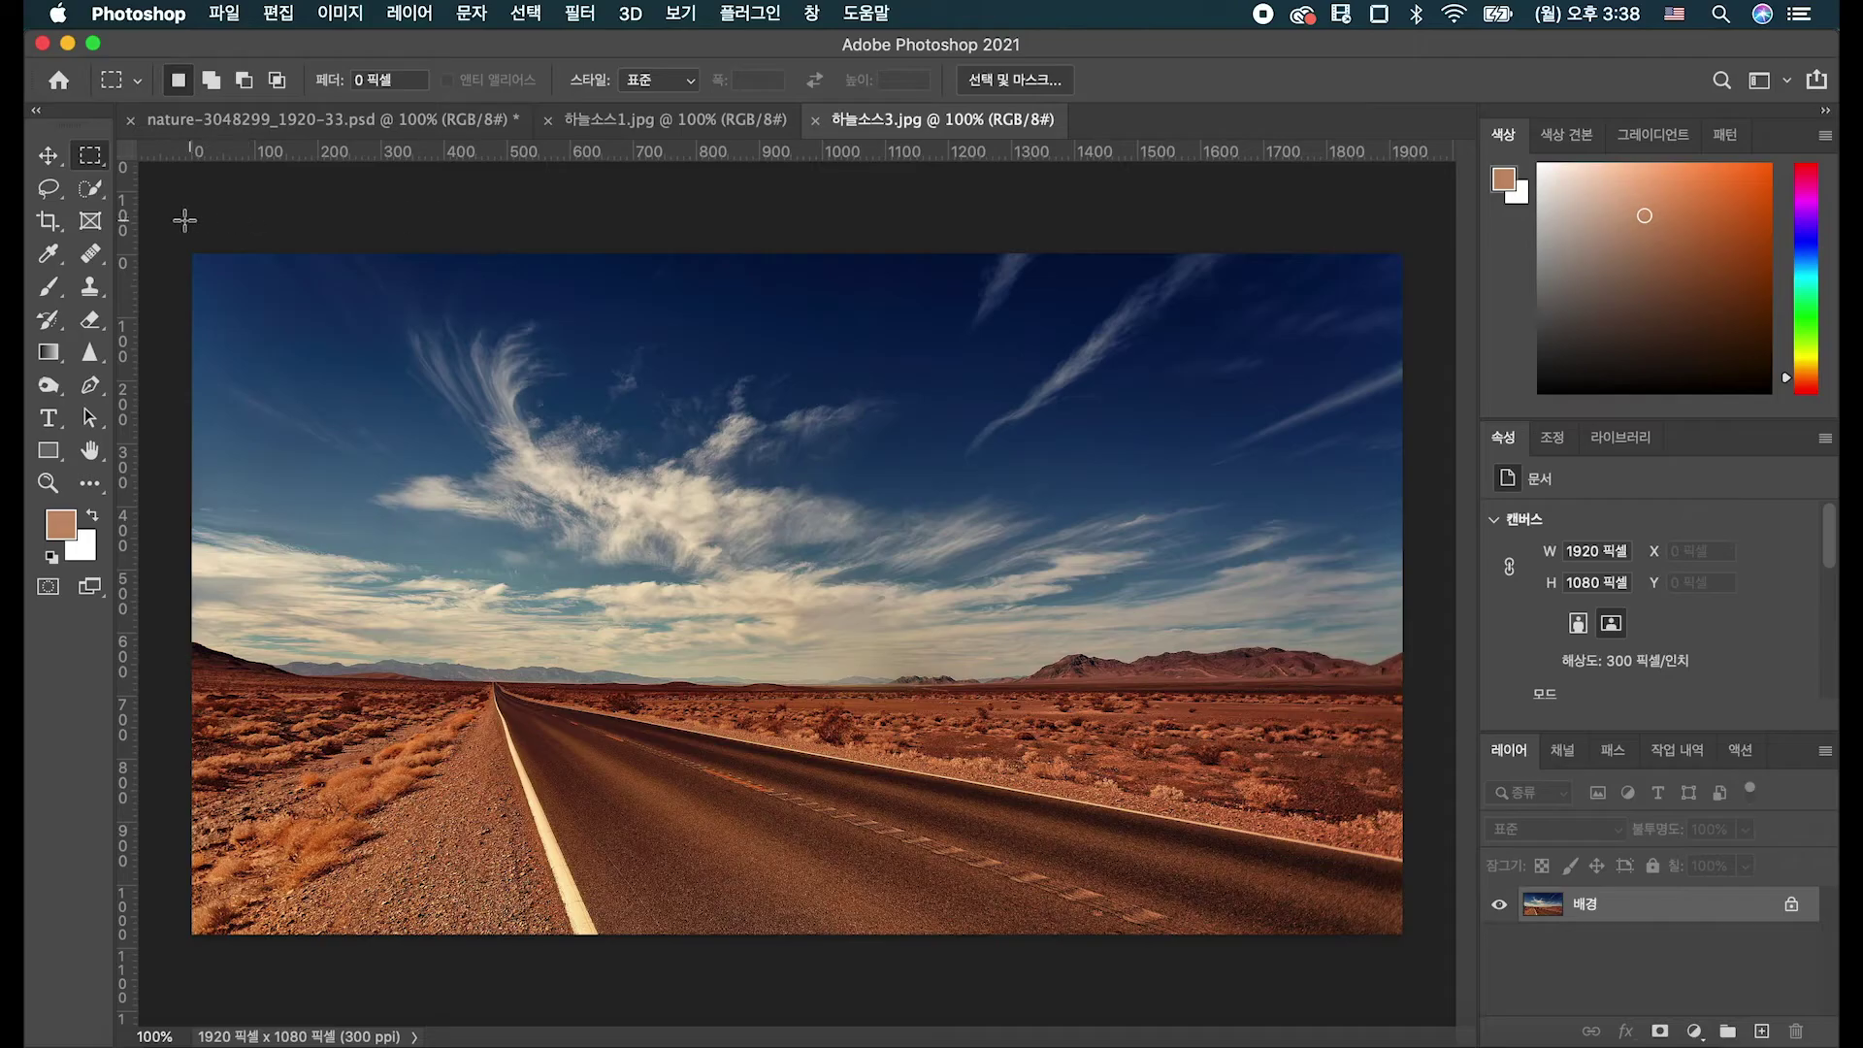
drag(288, 223, 1189, 472)
drag(631, 344, 1415, 637)
key(super+c)
click(433, 118)
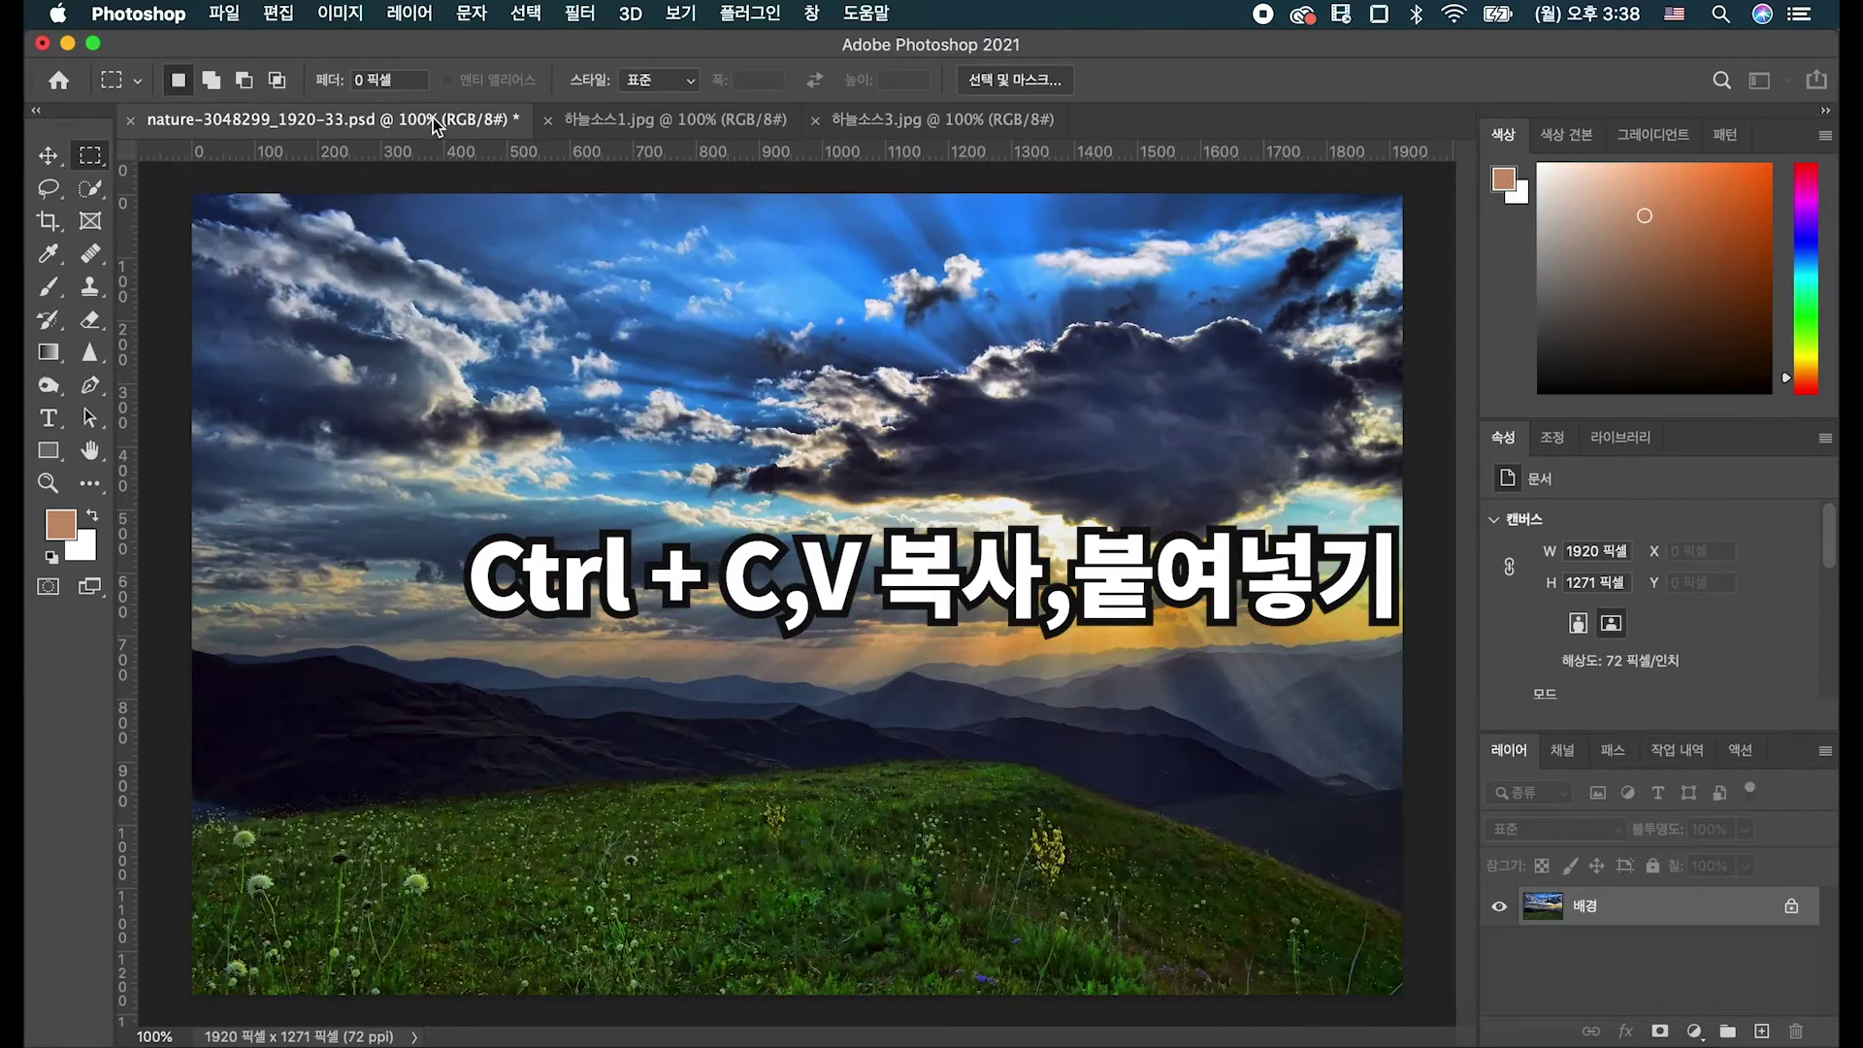
key(super+v)
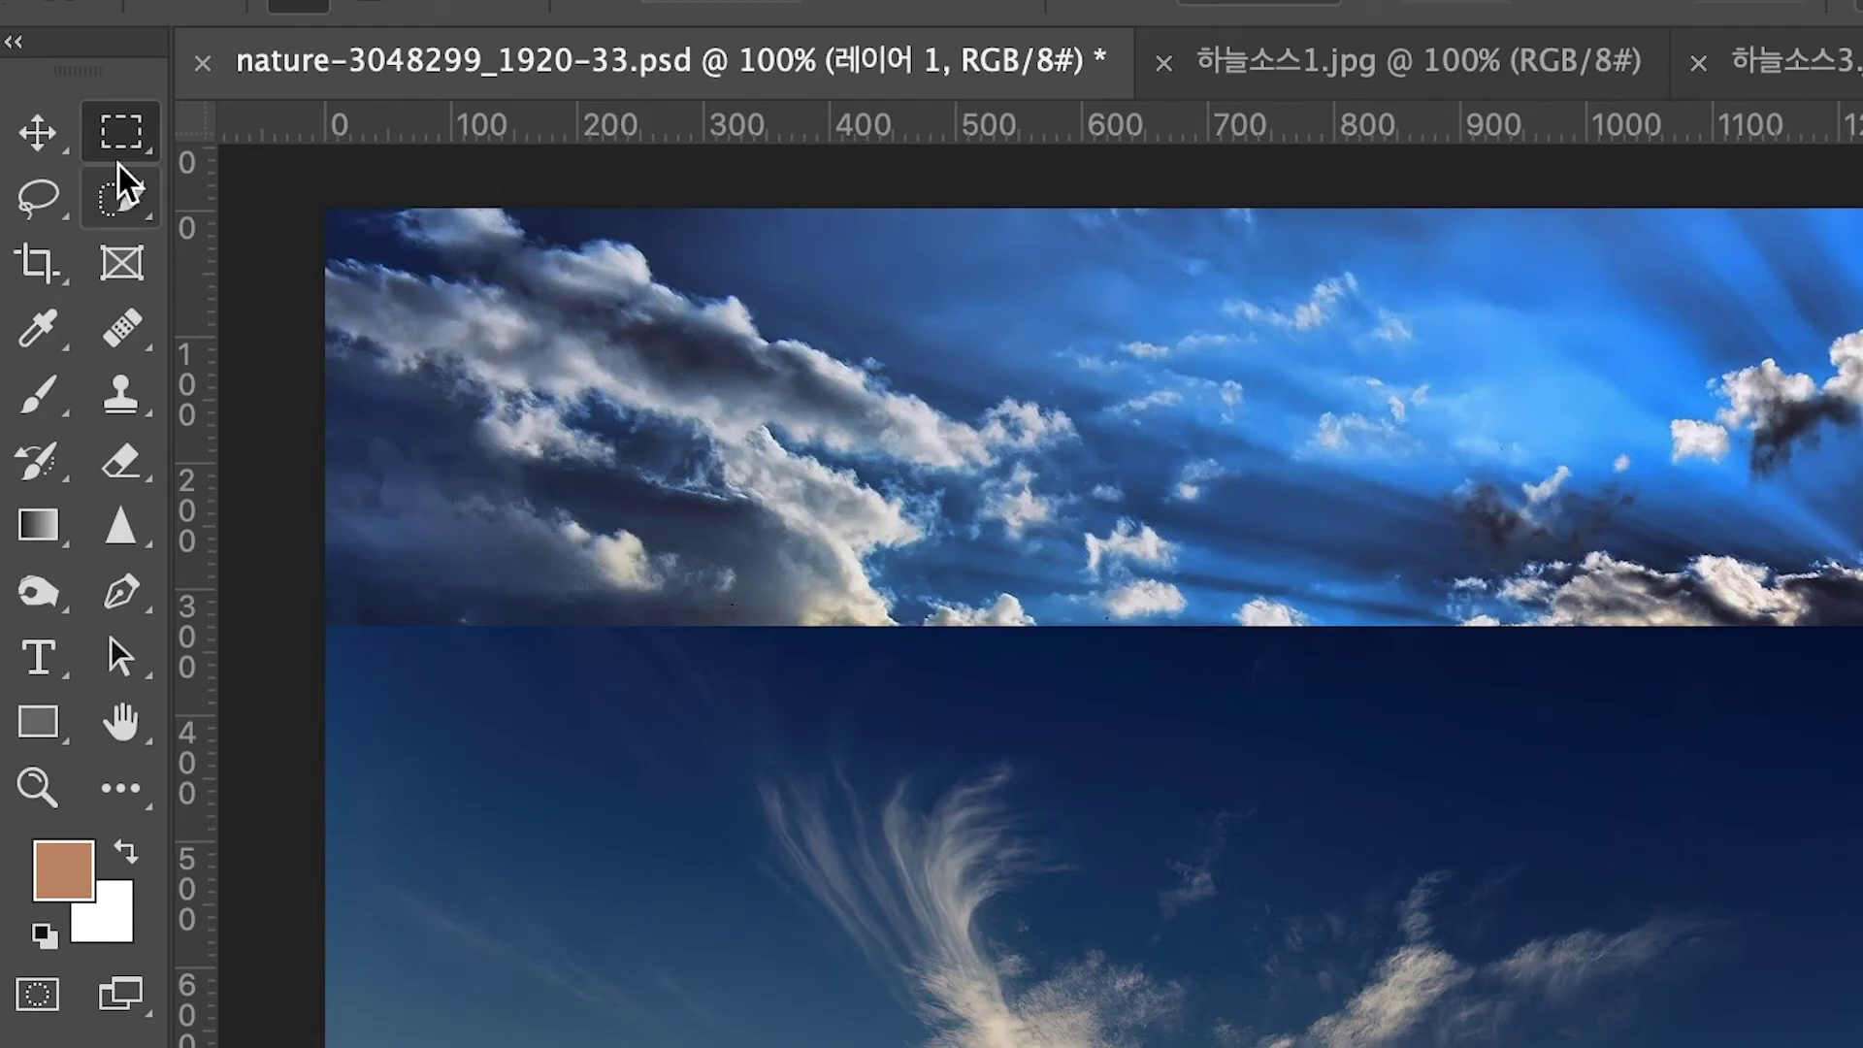
Move the pasted sky layer straight up until it meets the top edge of the landscape image.
click(72, 136)
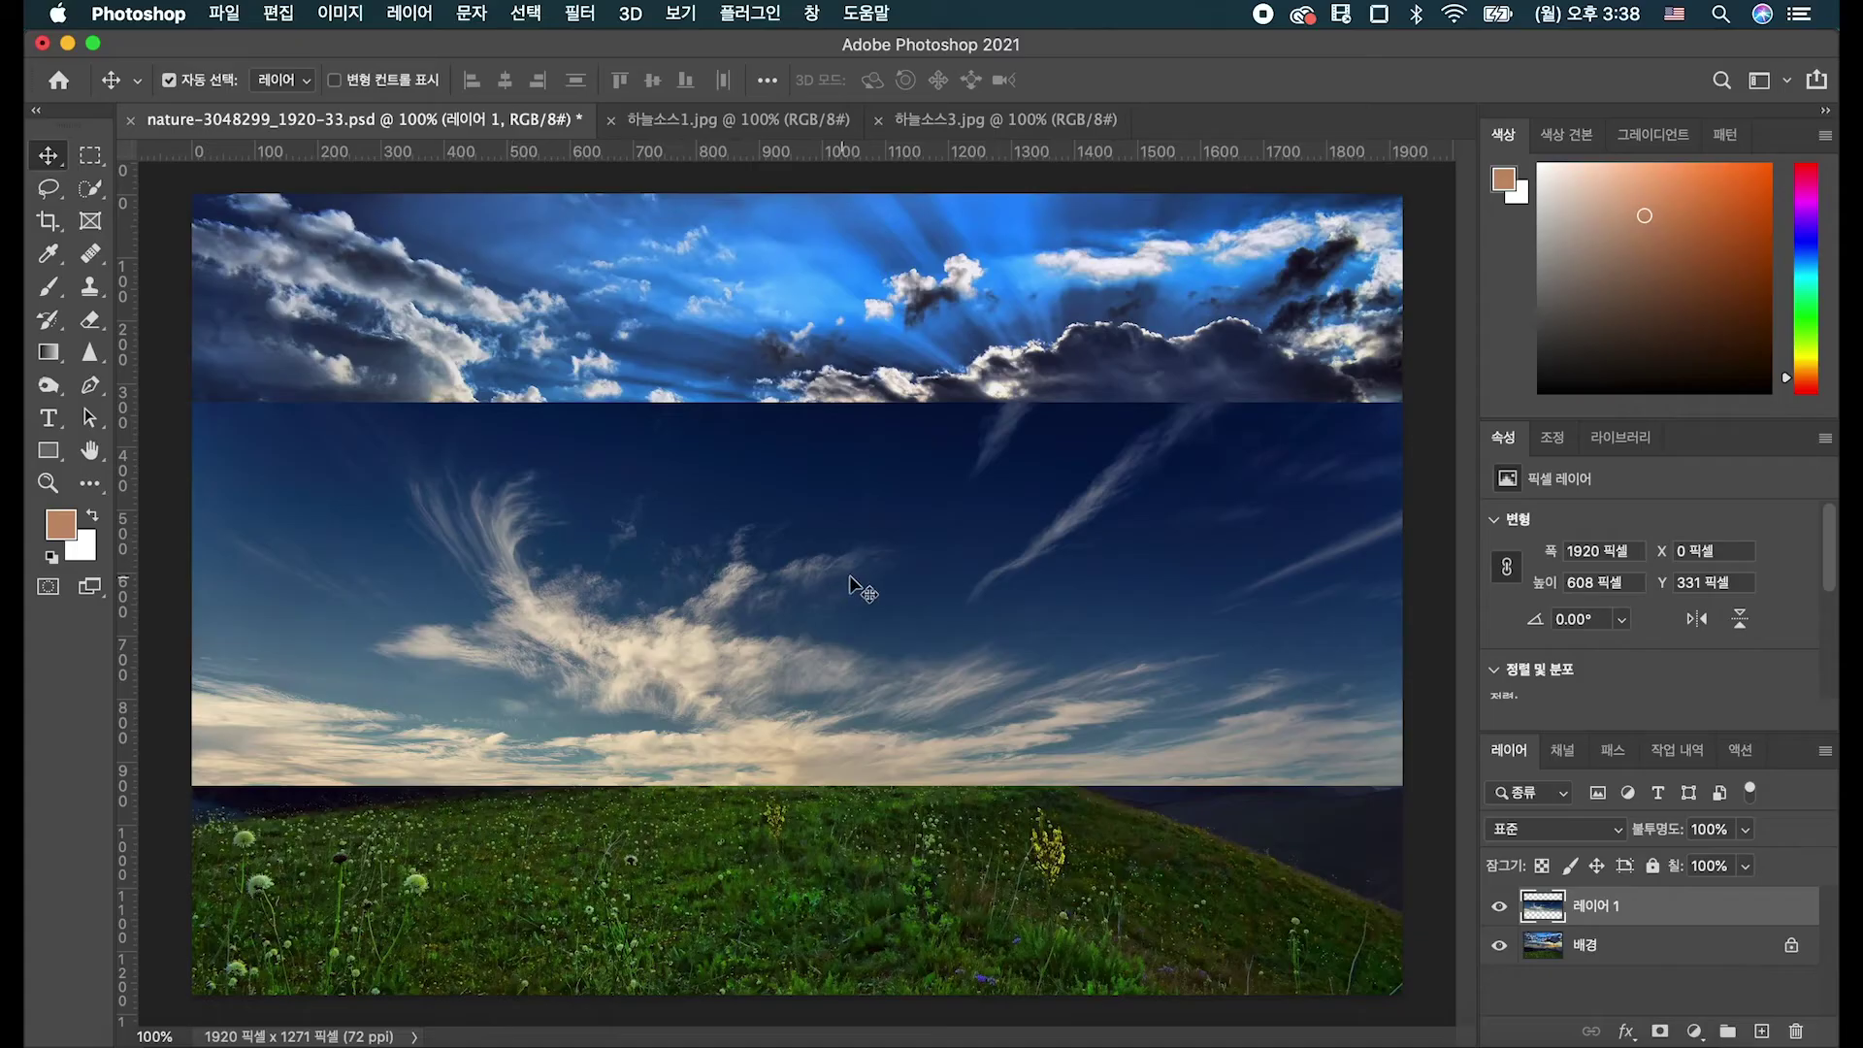
drag(850, 578, 849, 522)
drag(852, 476, 854, 360)
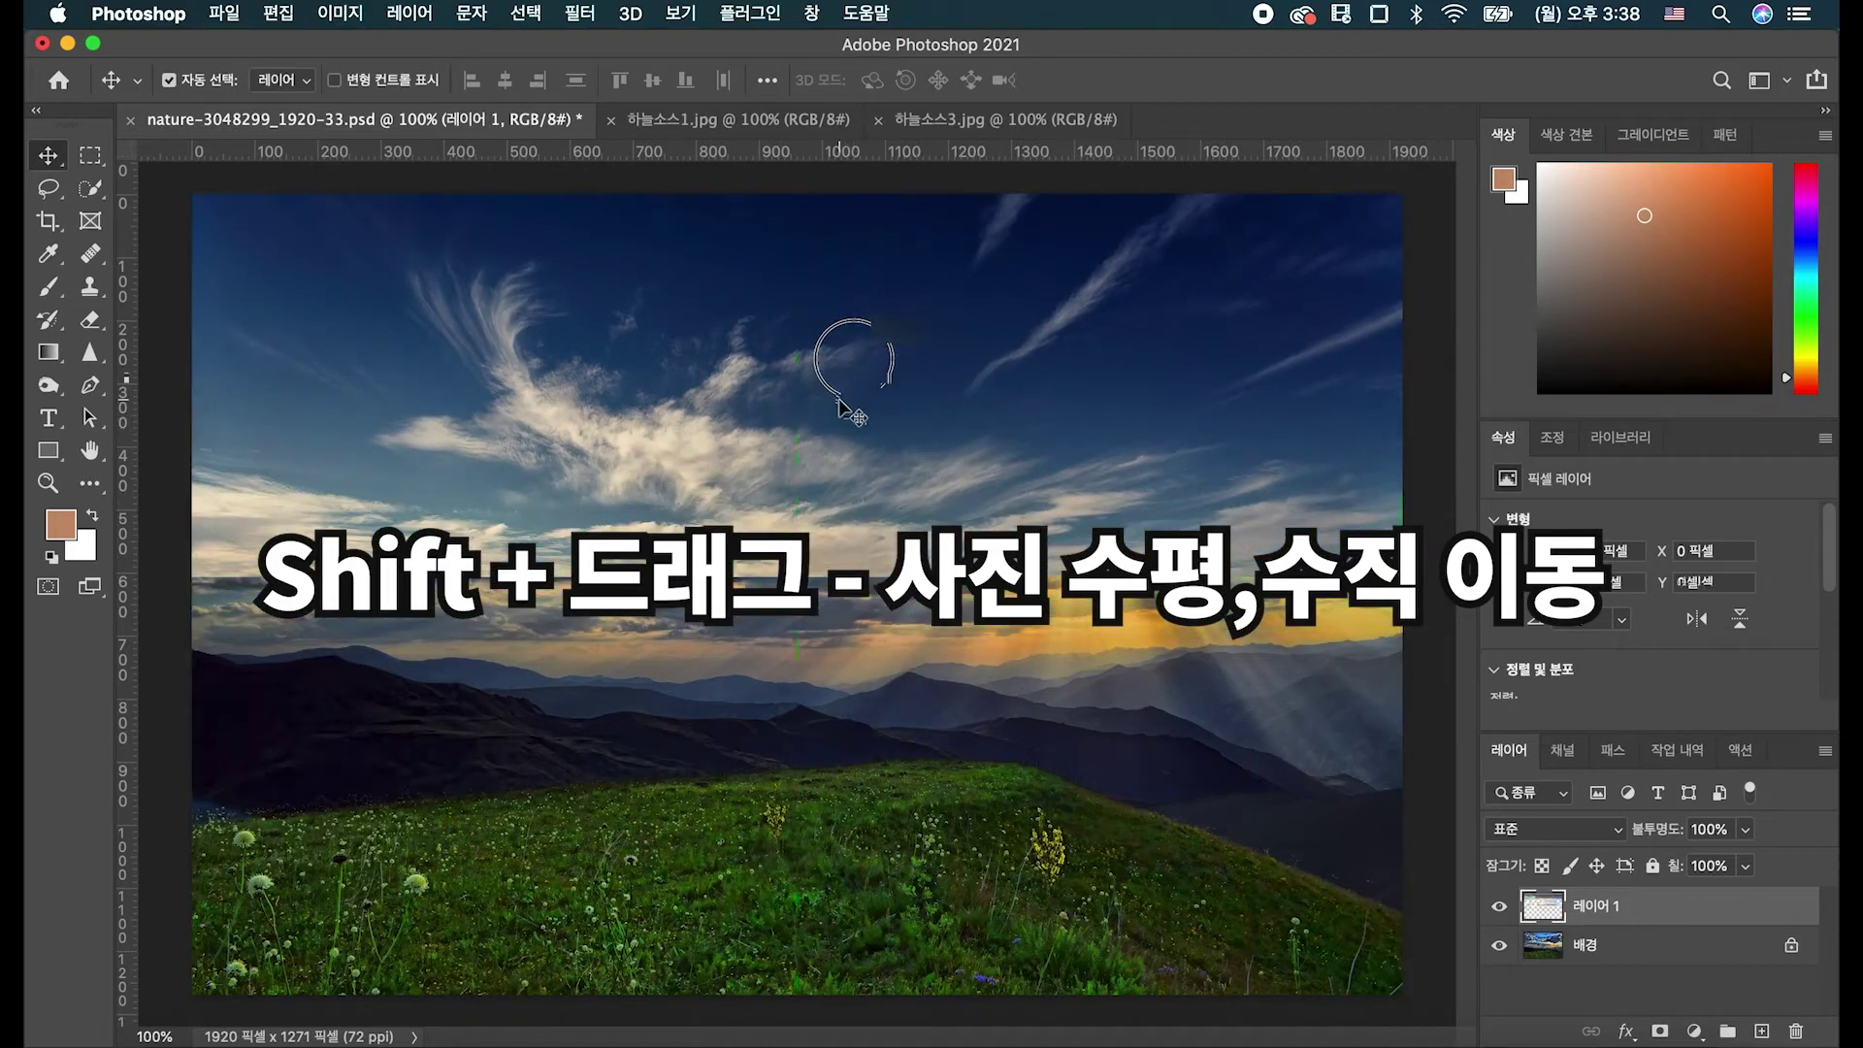
Stretch the pasted sky layer downward to 801 px tall with Free Transform, keeping its 1920 px width and top edge in place.
key(ctrl+t)
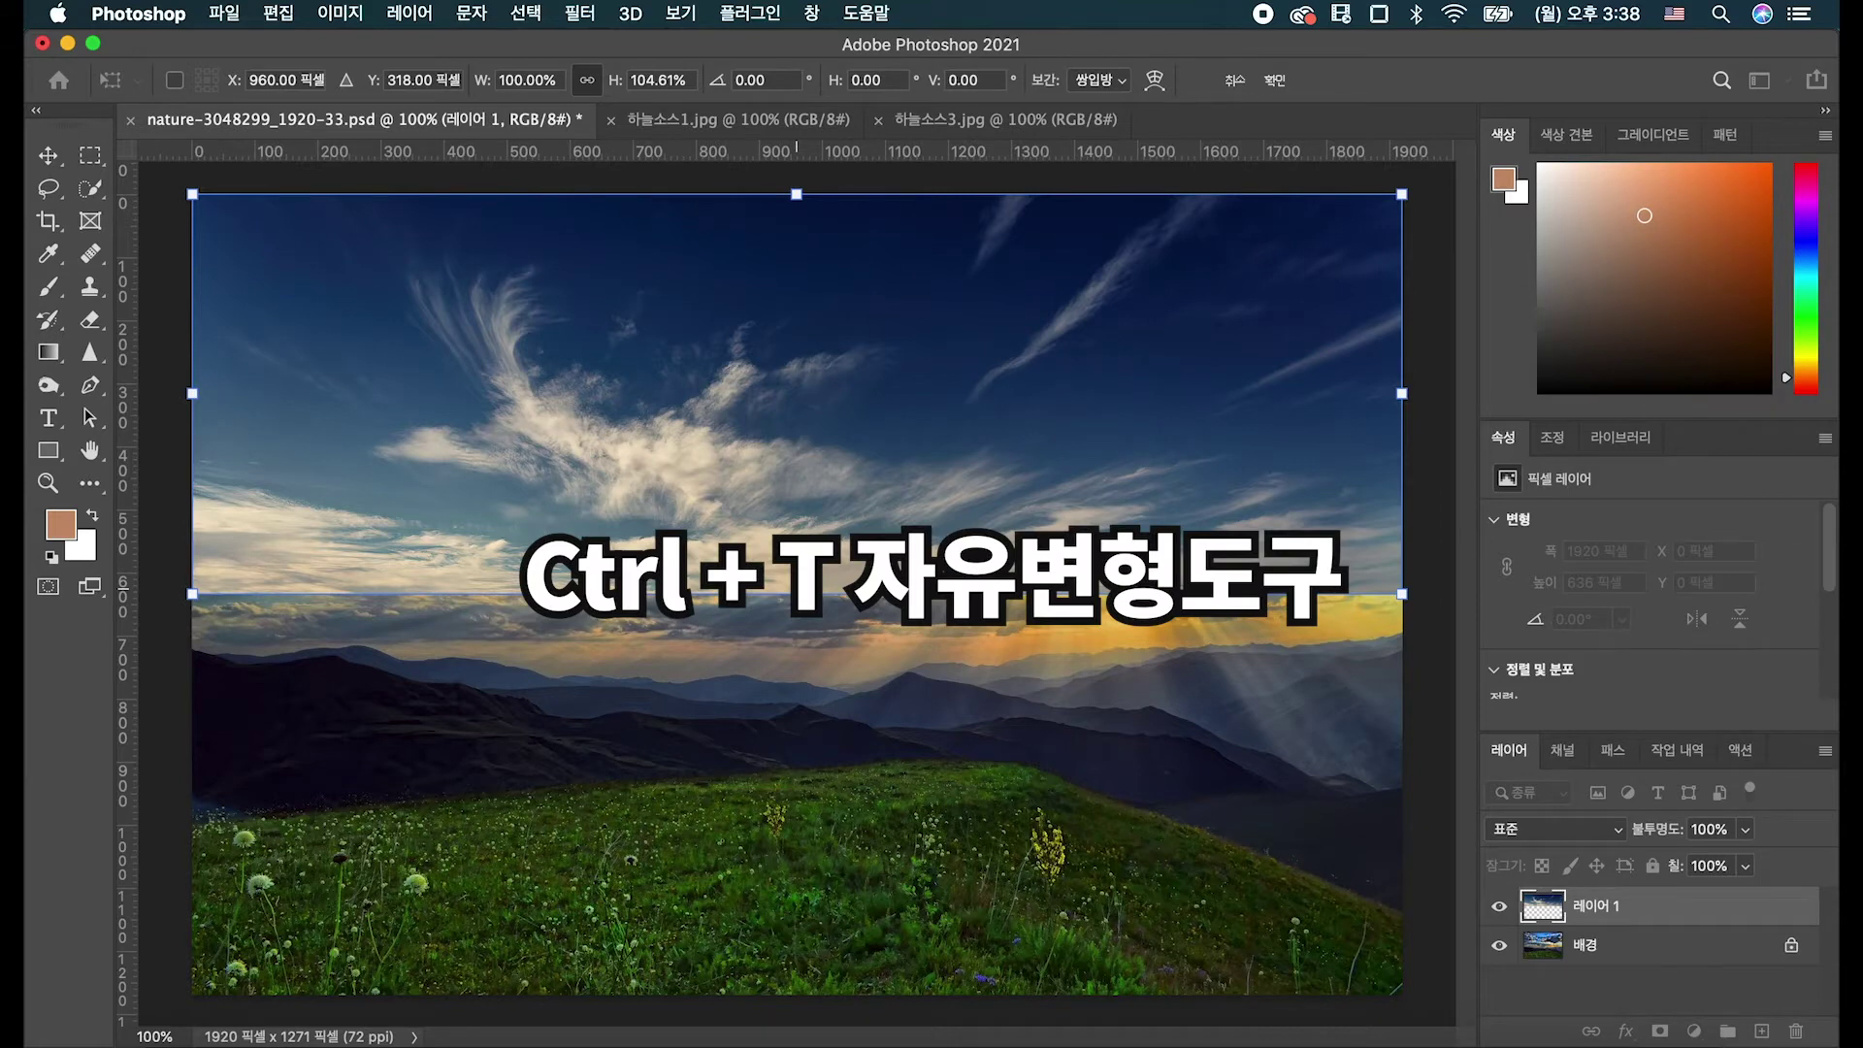
drag(796, 594, 795, 619)
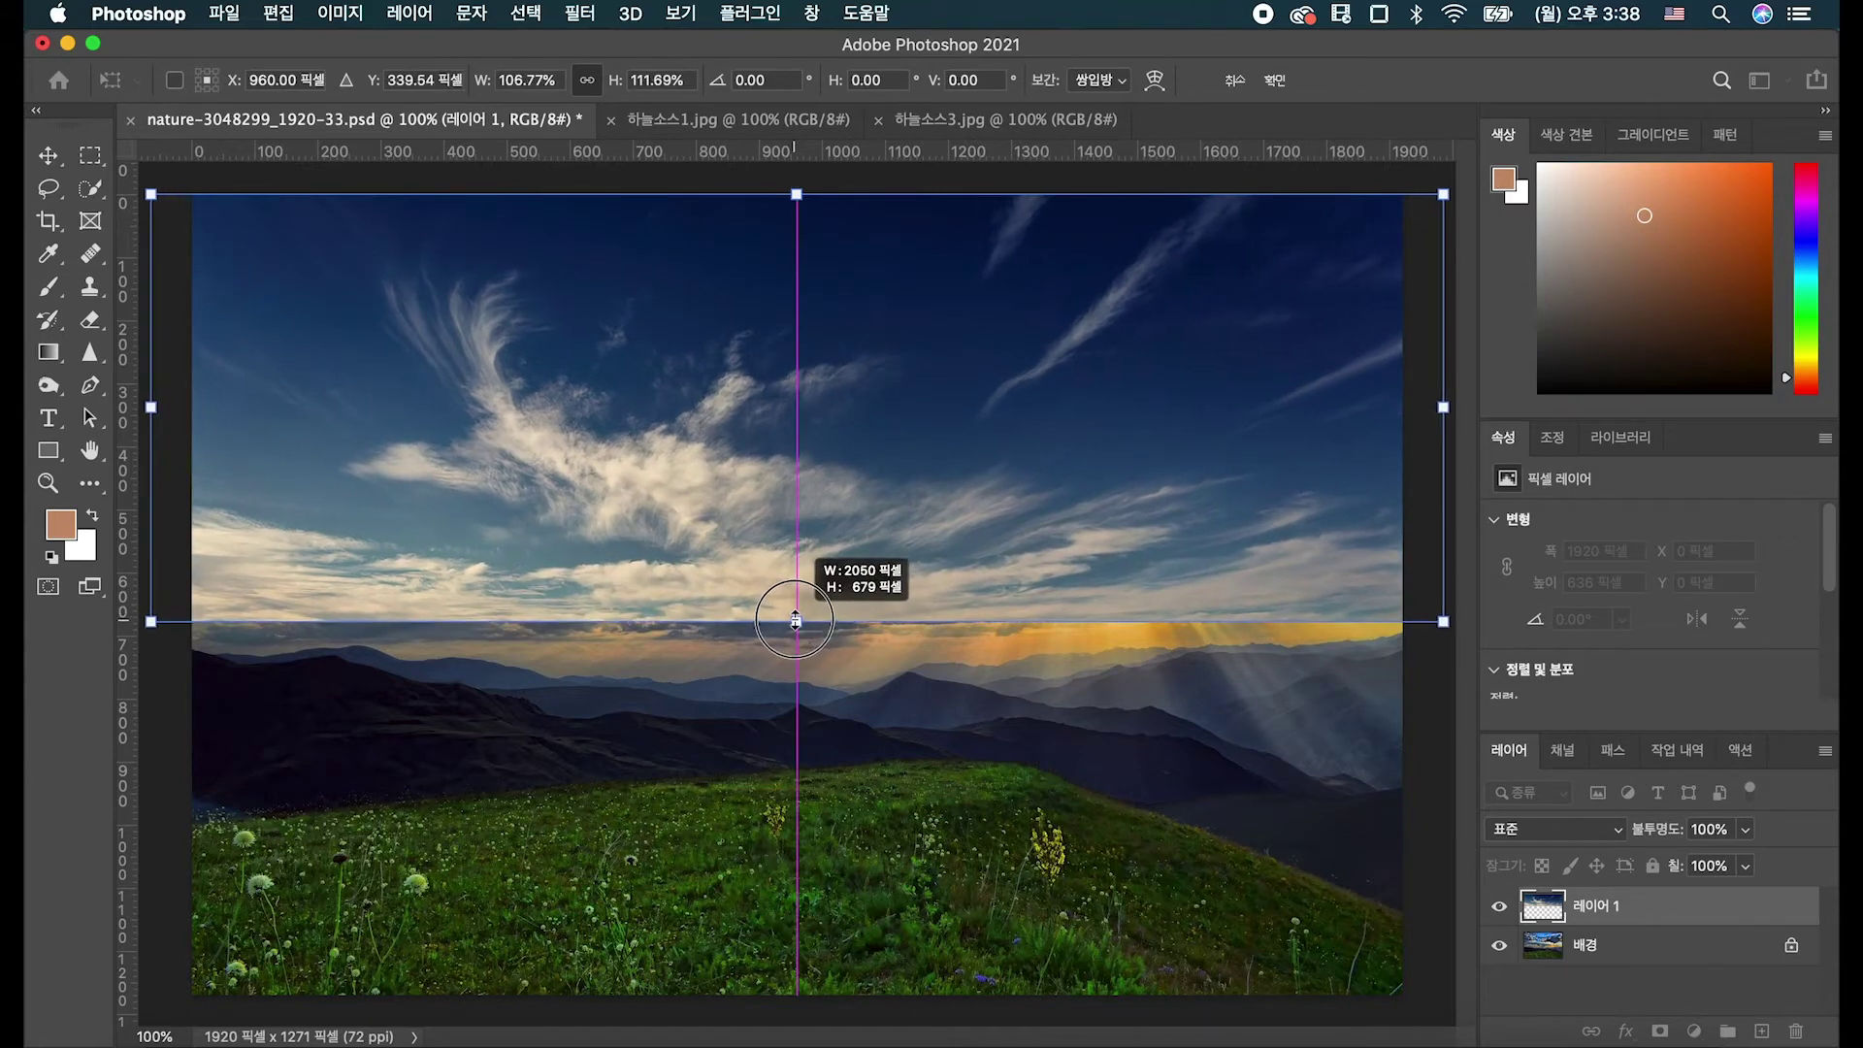
key(super+z)
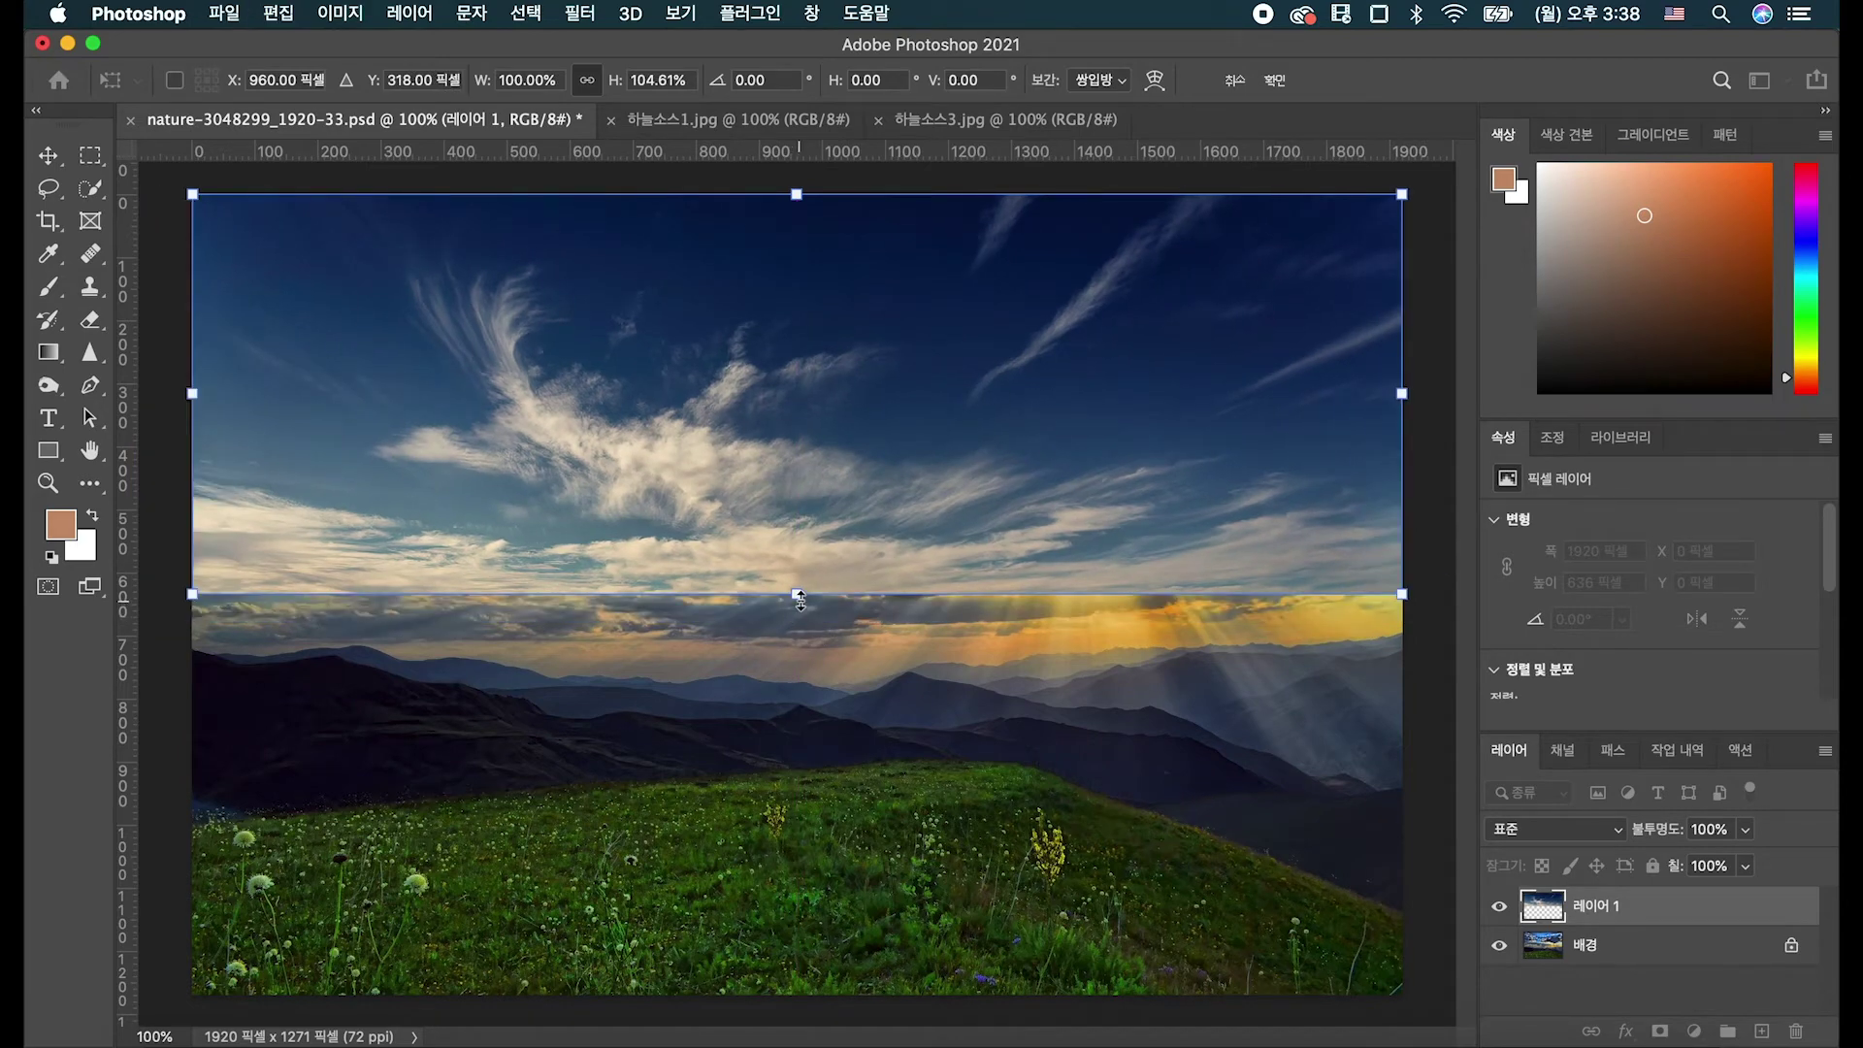
drag(798, 593, 788, 699)
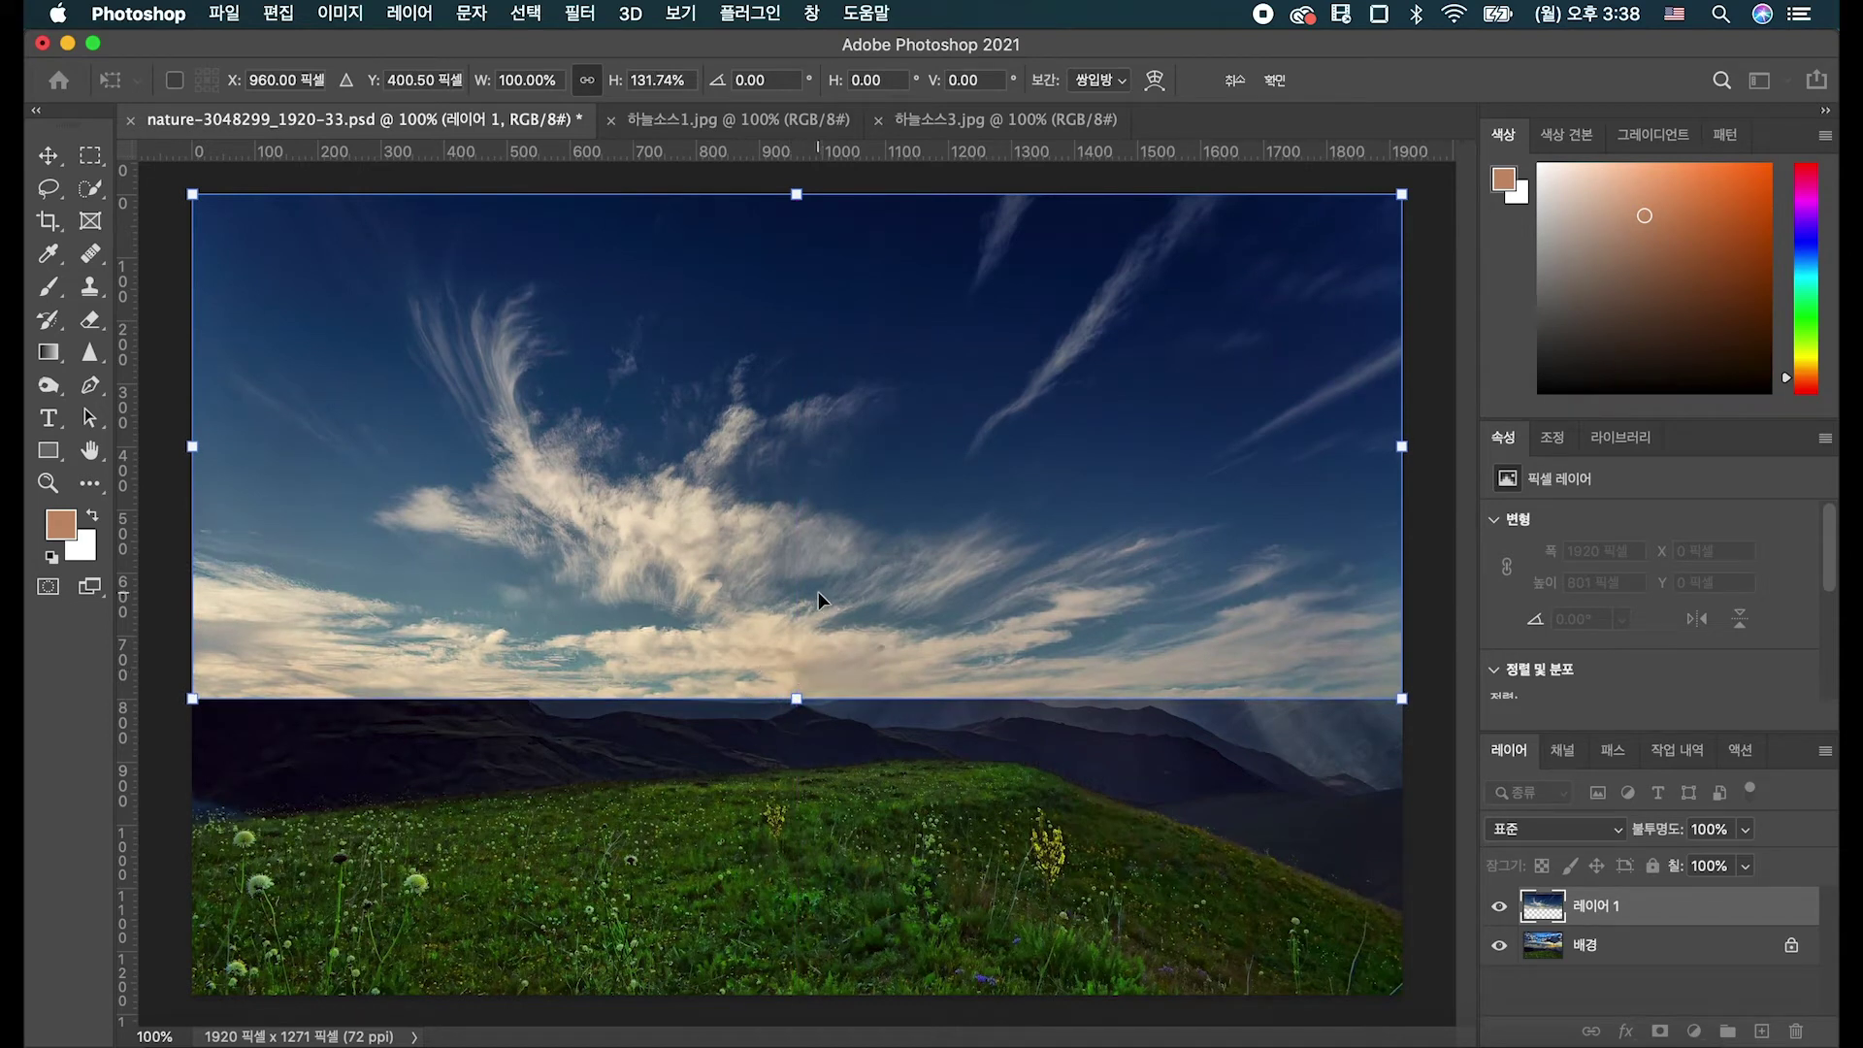
key(Return)
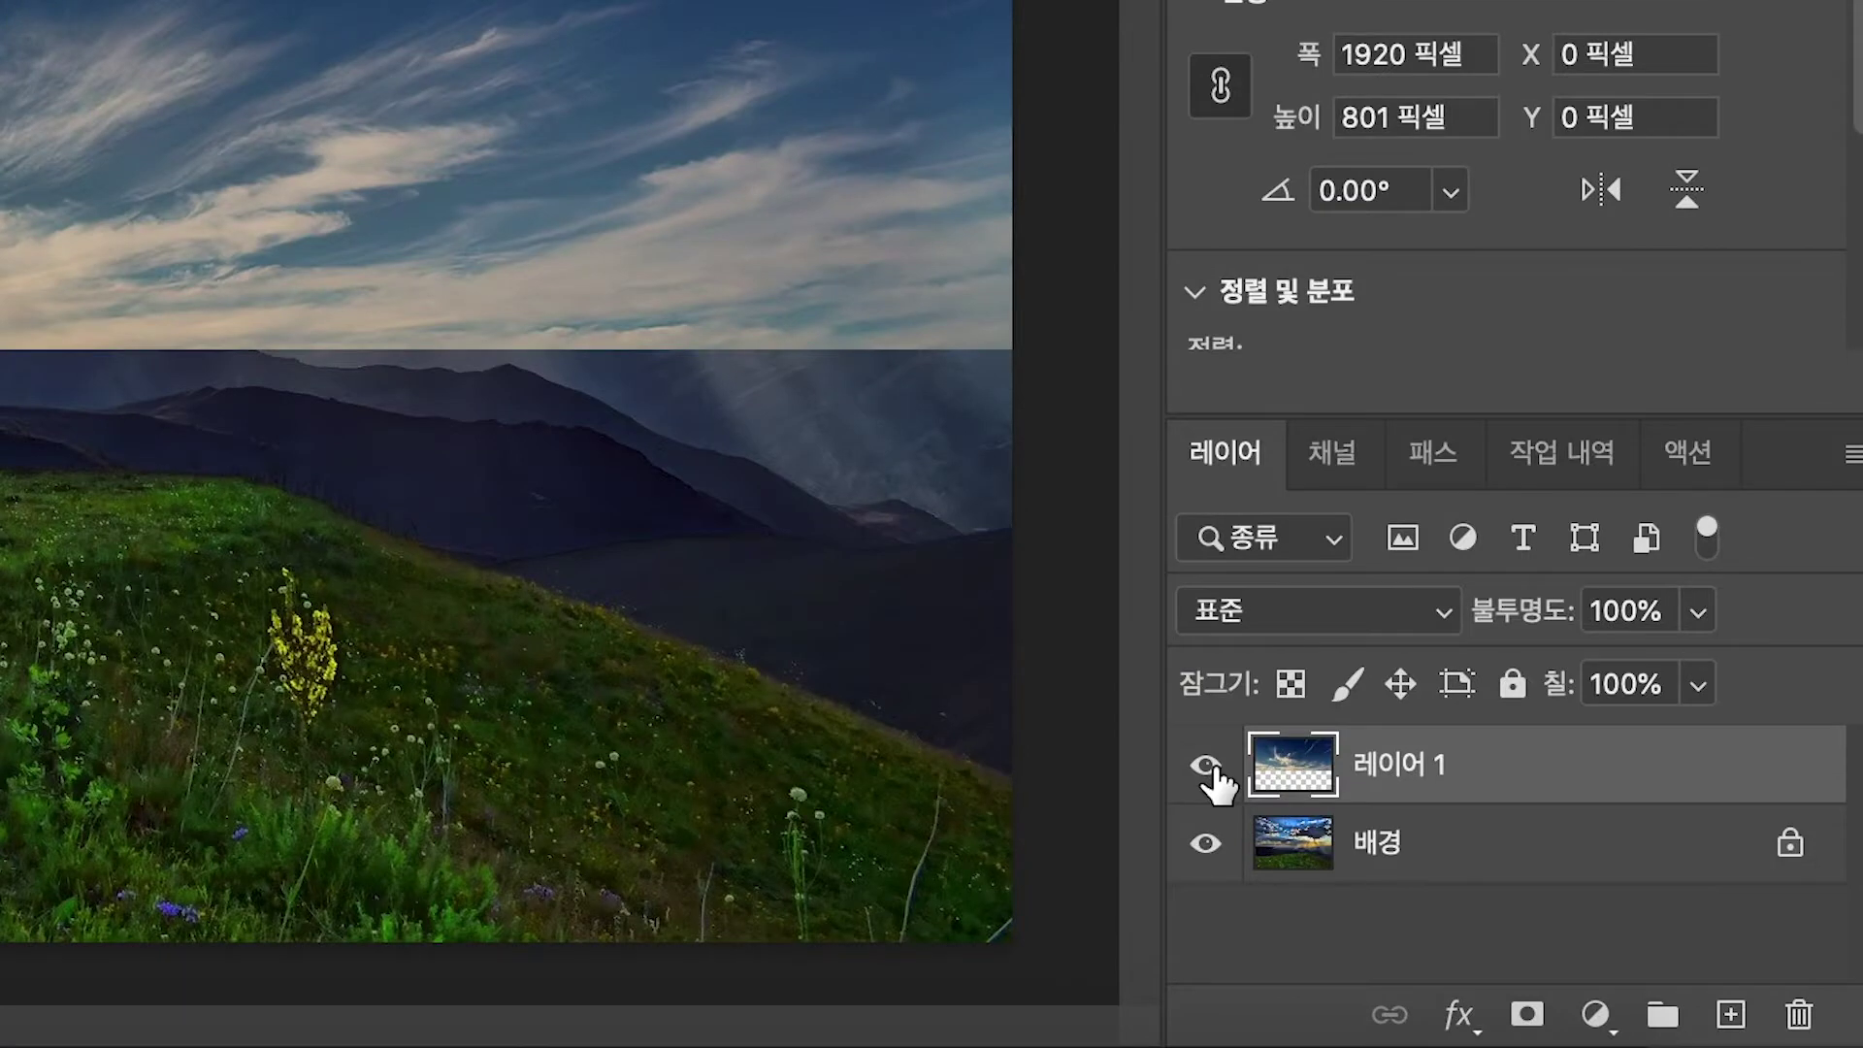
Compare the landscape with and without the pasted sky by toggling the visibility of 레이어 1.
click(1206, 766)
click(1206, 765)
click(1206, 766)
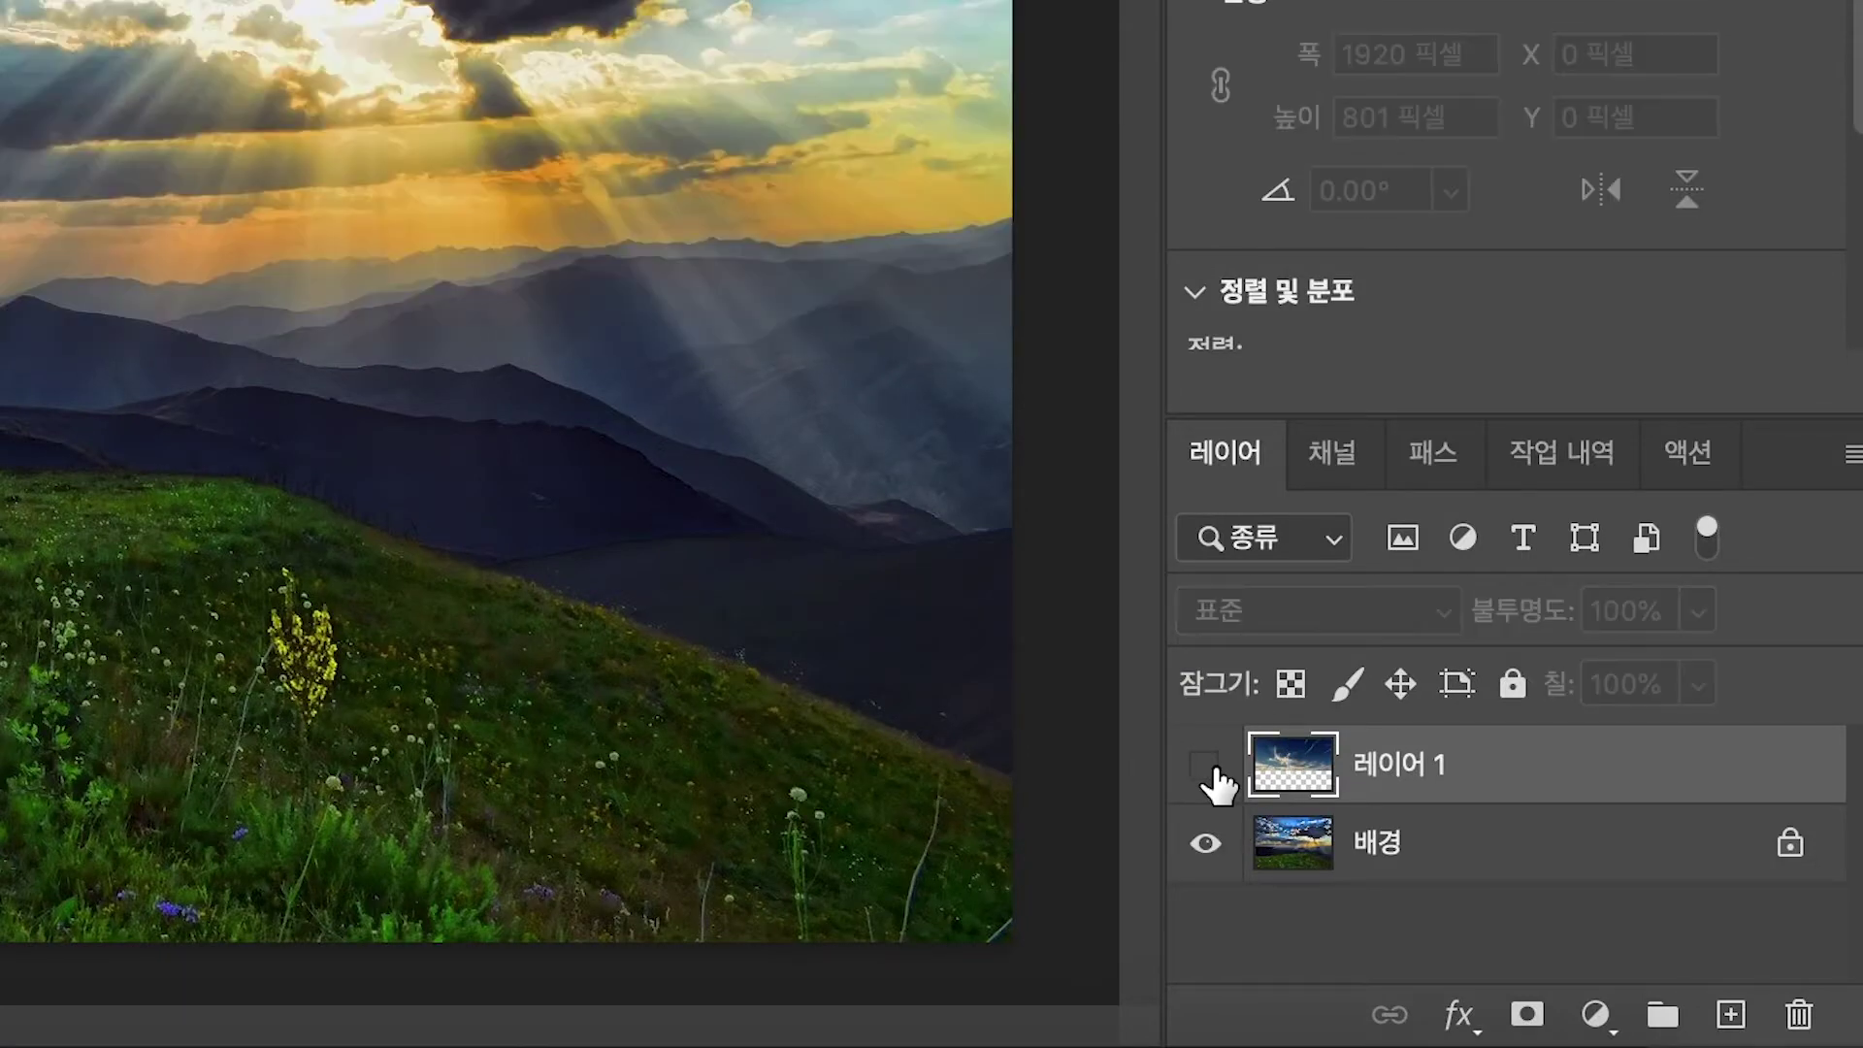
click(1206, 765)
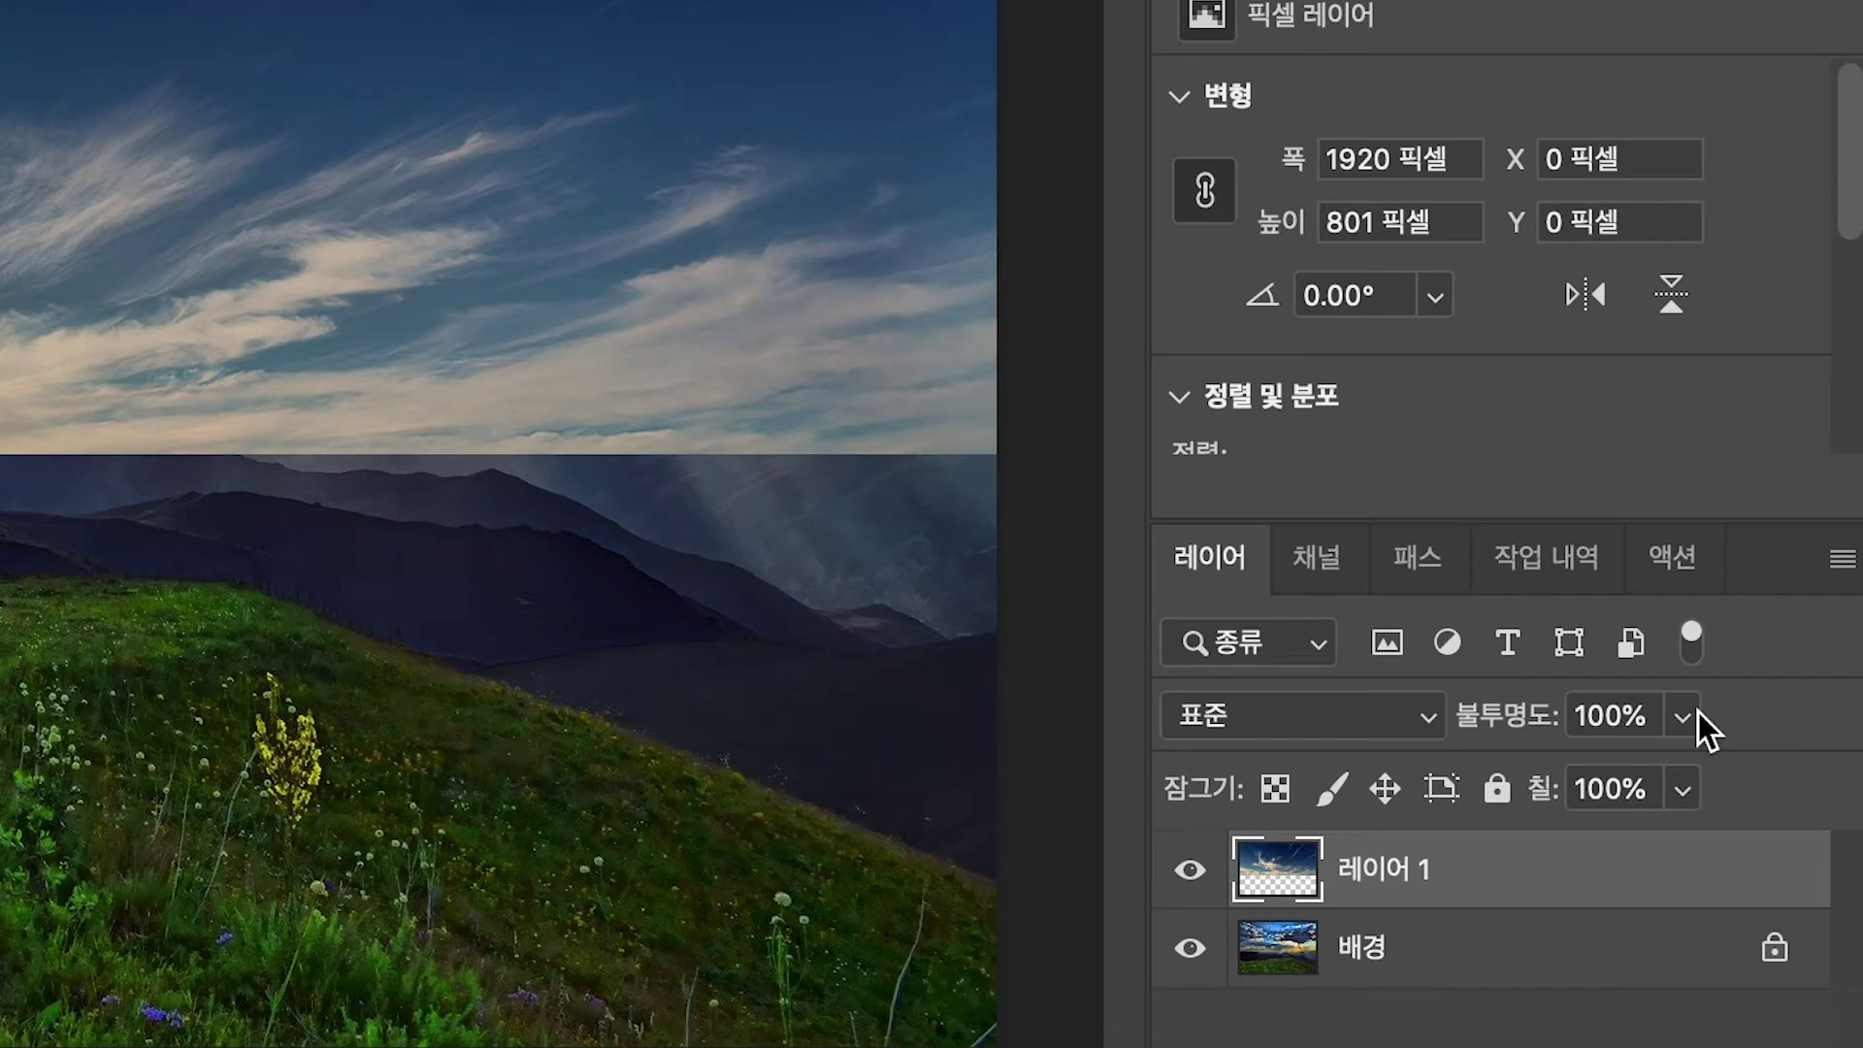
Lower the opacity of the sky layer 레이어 1 to 59%.
click(1682, 716)
drag(1598, 790, 1587, 782)
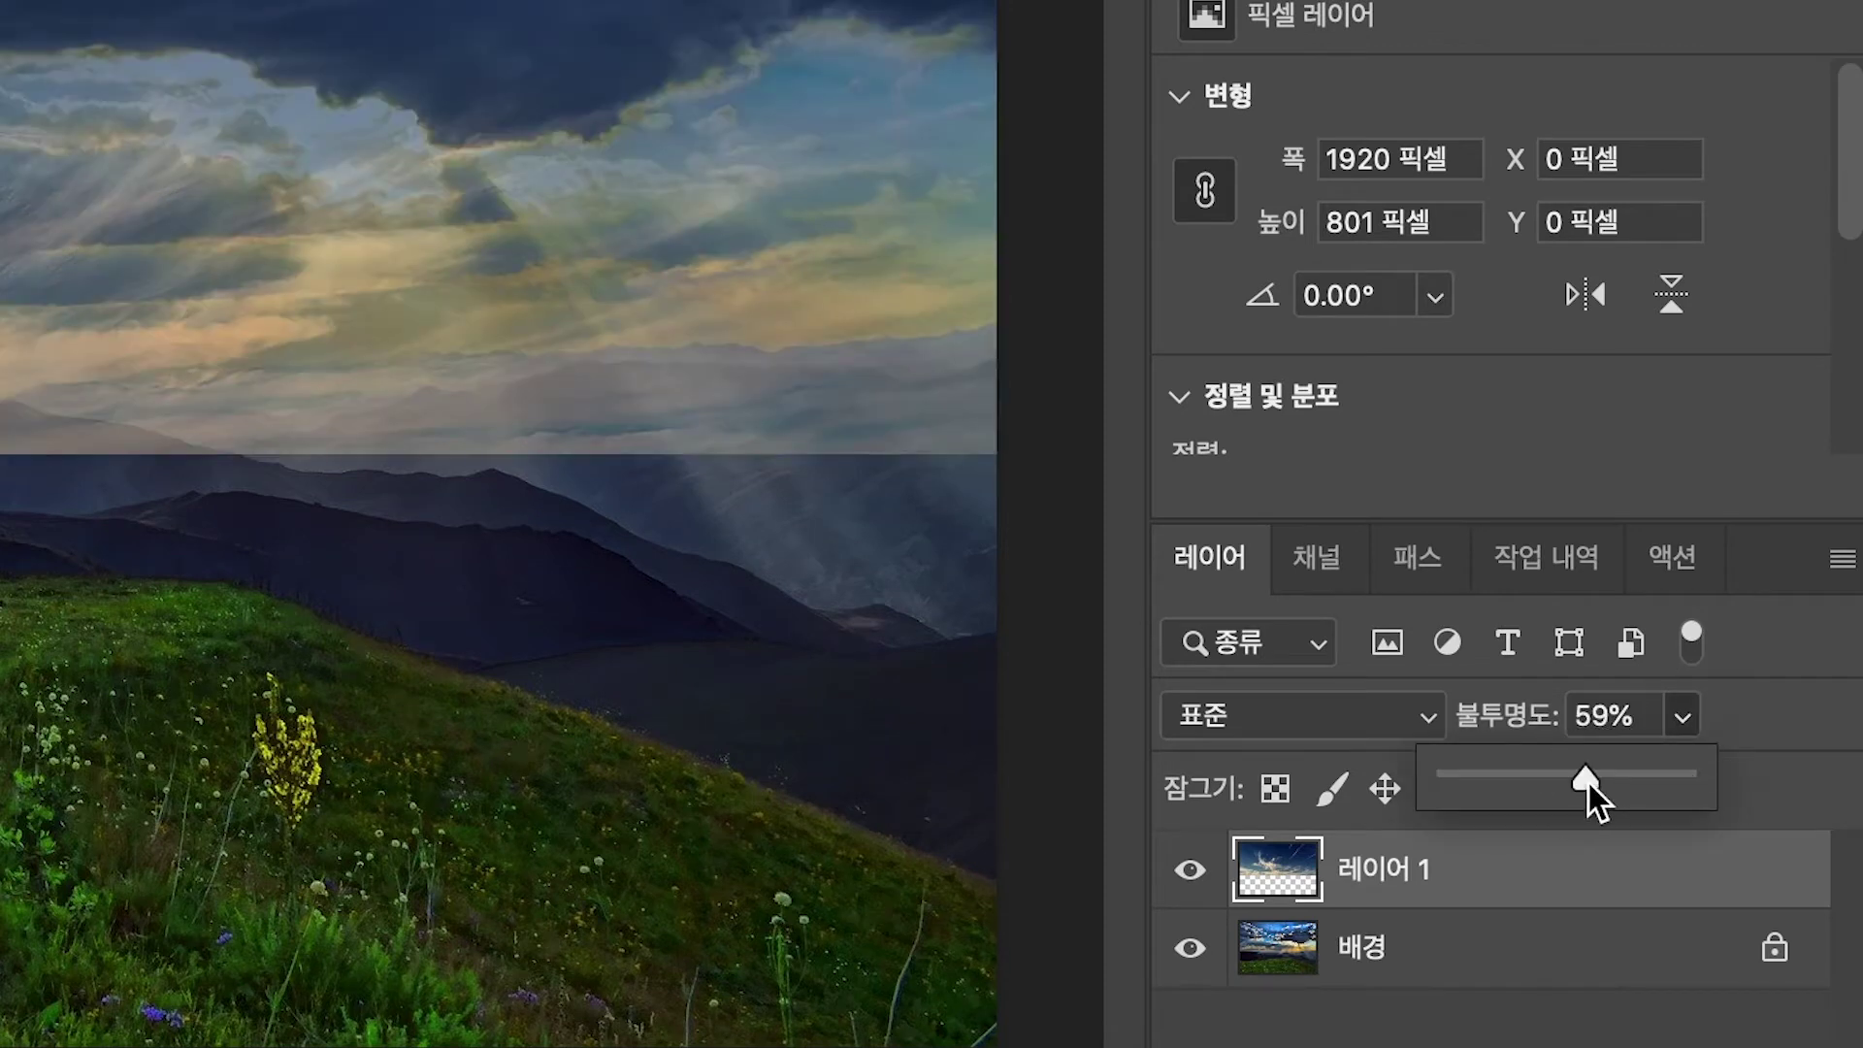
click(1717, 715)
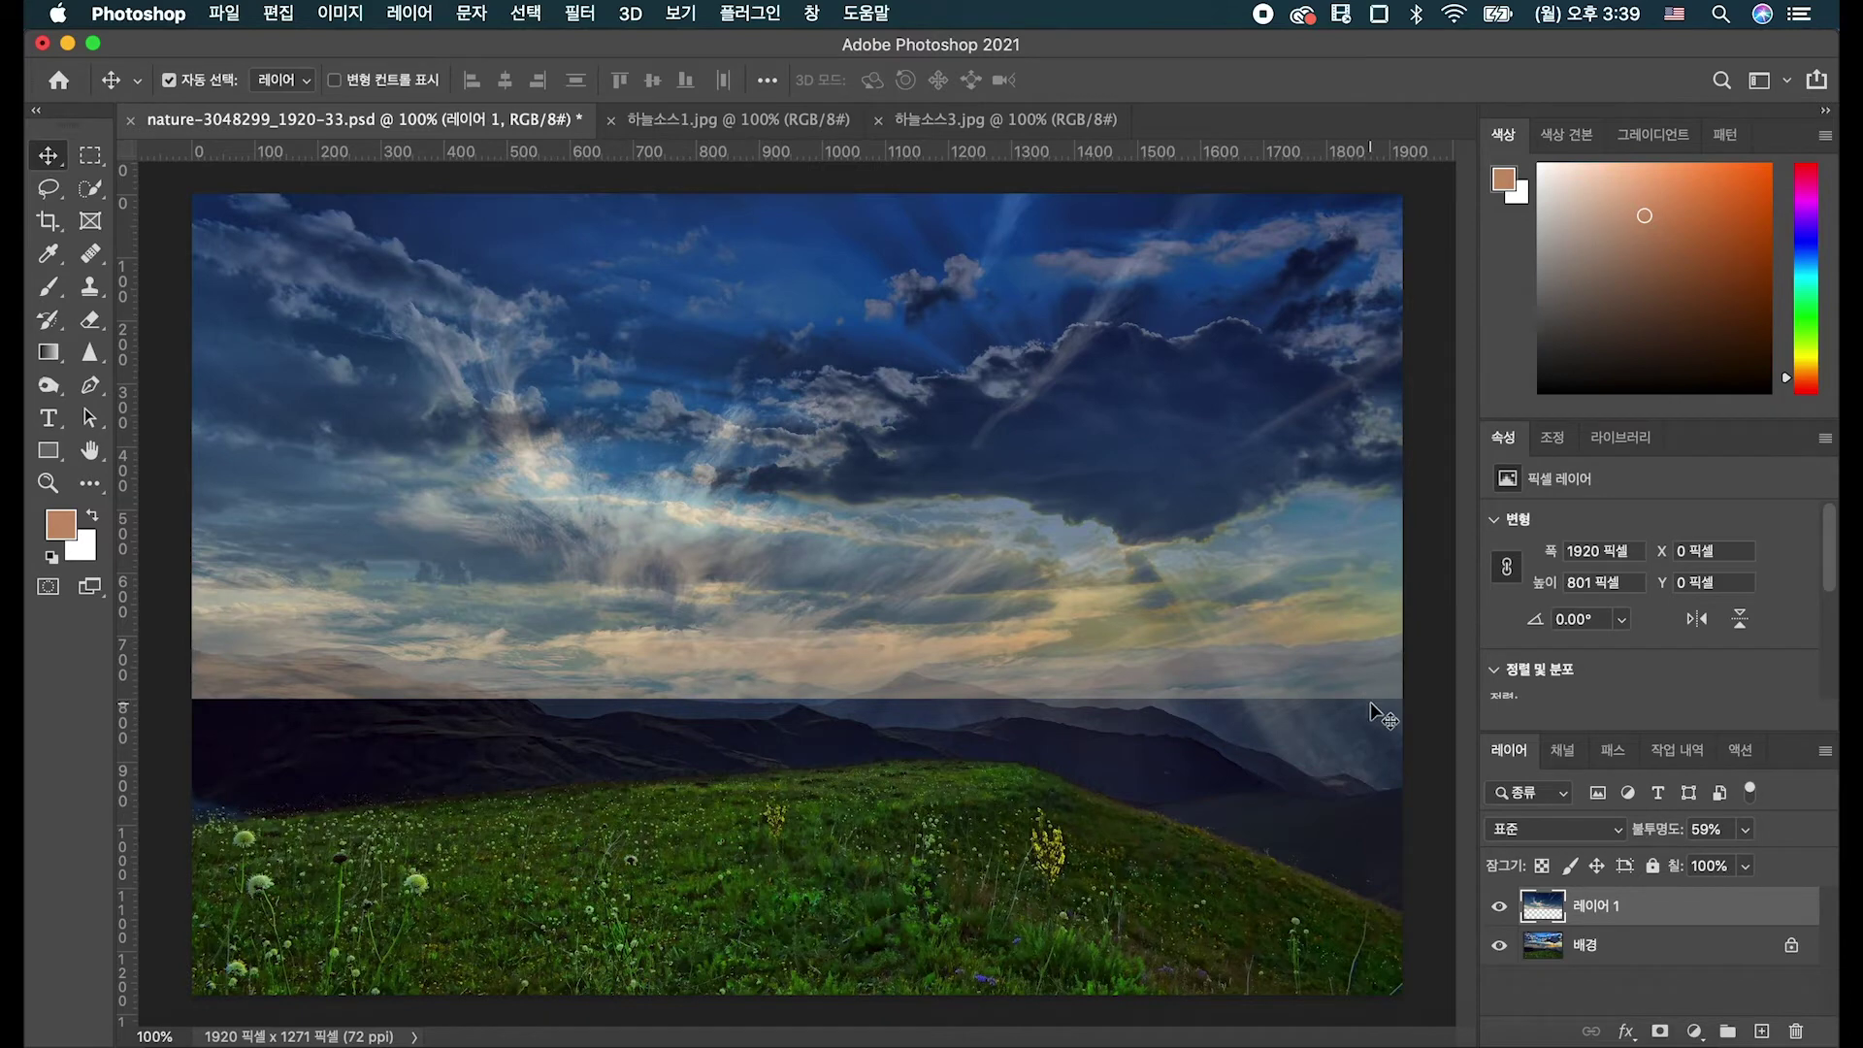
Examine up close how the semi-transparent sky overlaps the mountain ridges across the photo.
key(super+plus)
key(super+plus)
drag(1375, 728, 586, 653)
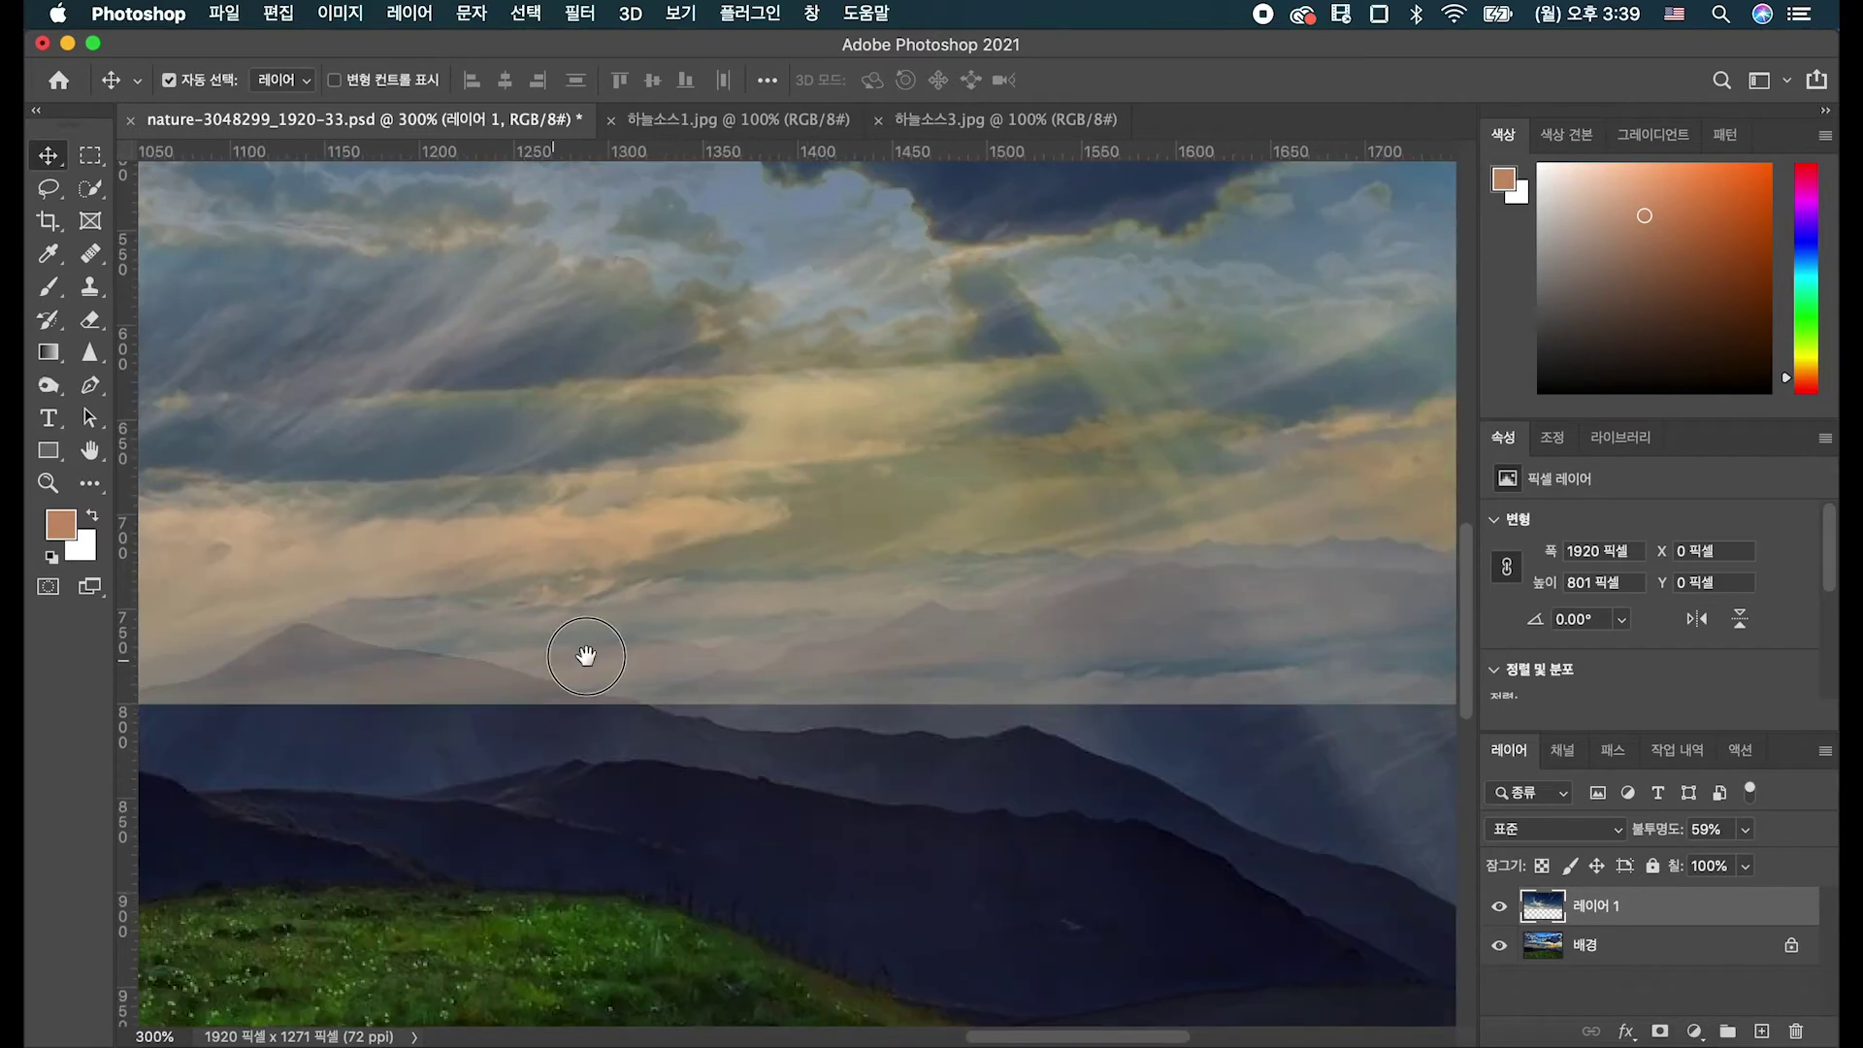
drag(628, 676, 1280, 621)
drag(632, 661, 1172, 688)
drag(580, 682, 872, 722)
key(super+minus)
key(super+minus)
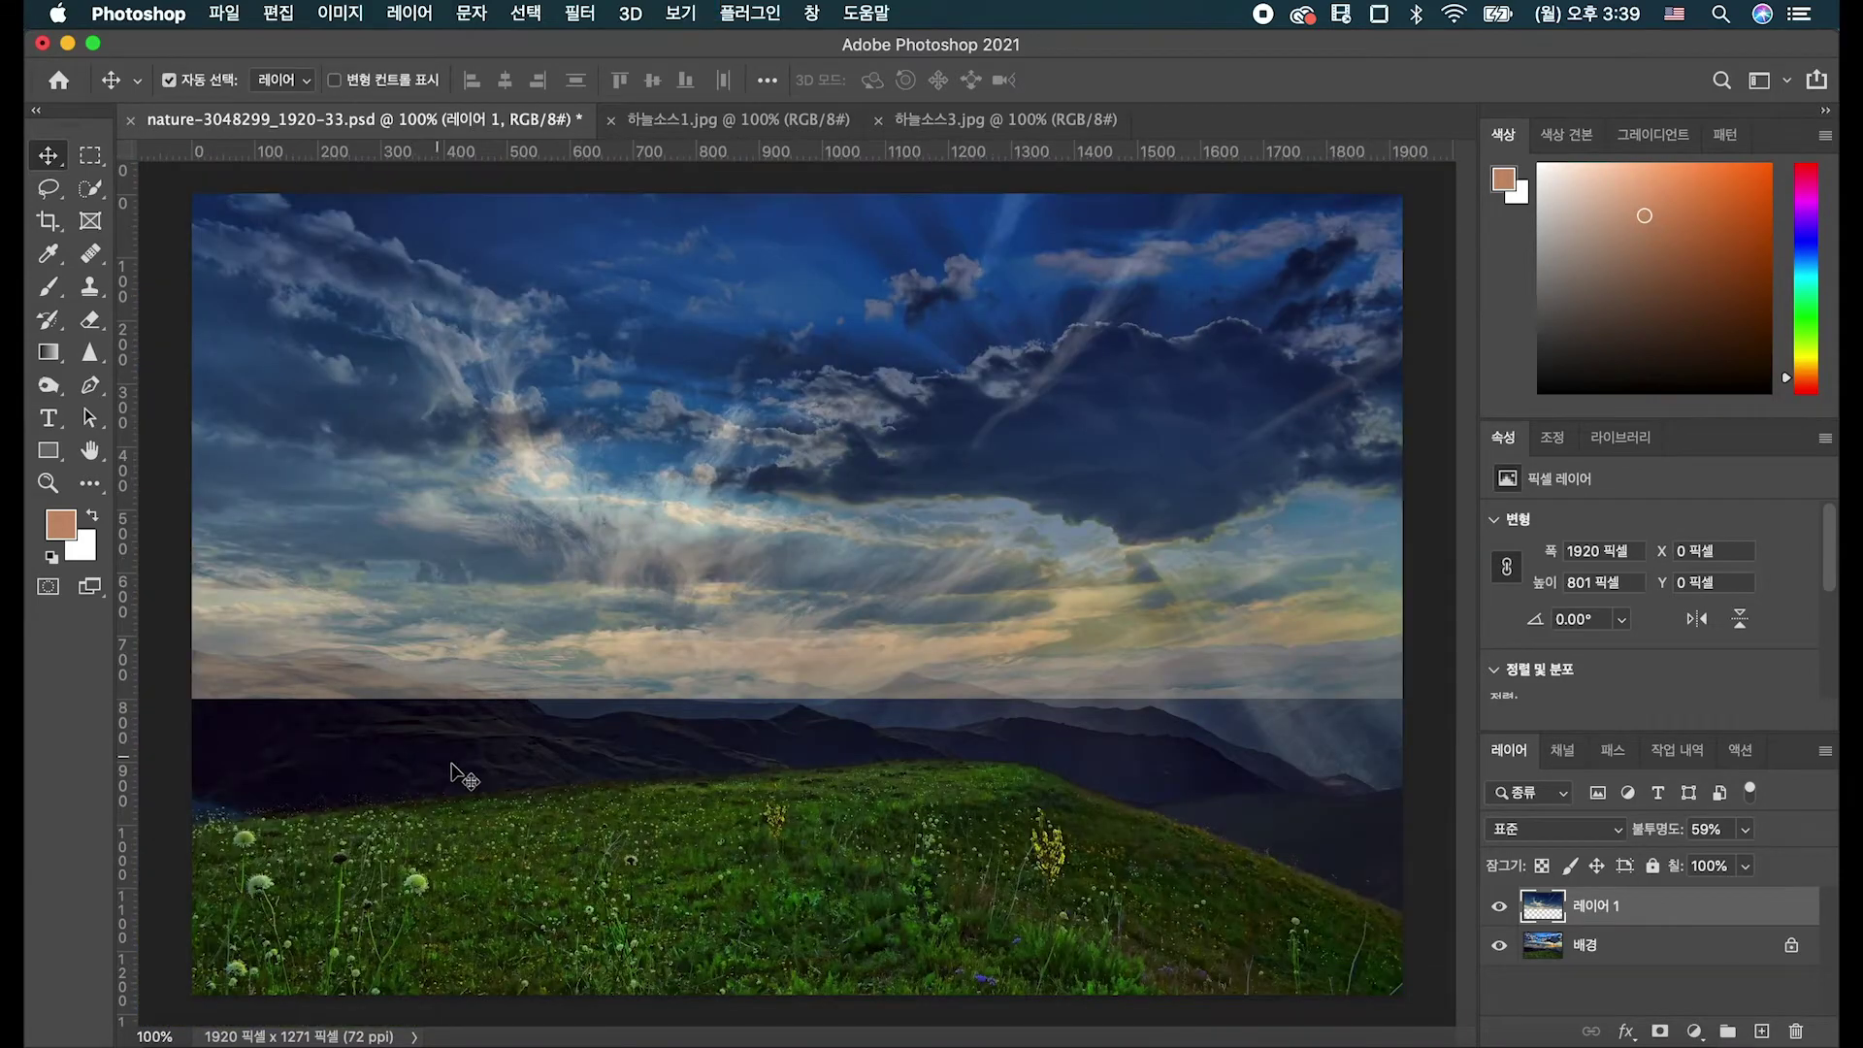
Hide the sky layer 레이어 1 and make the 배경 layer active.
click(1499, 906)
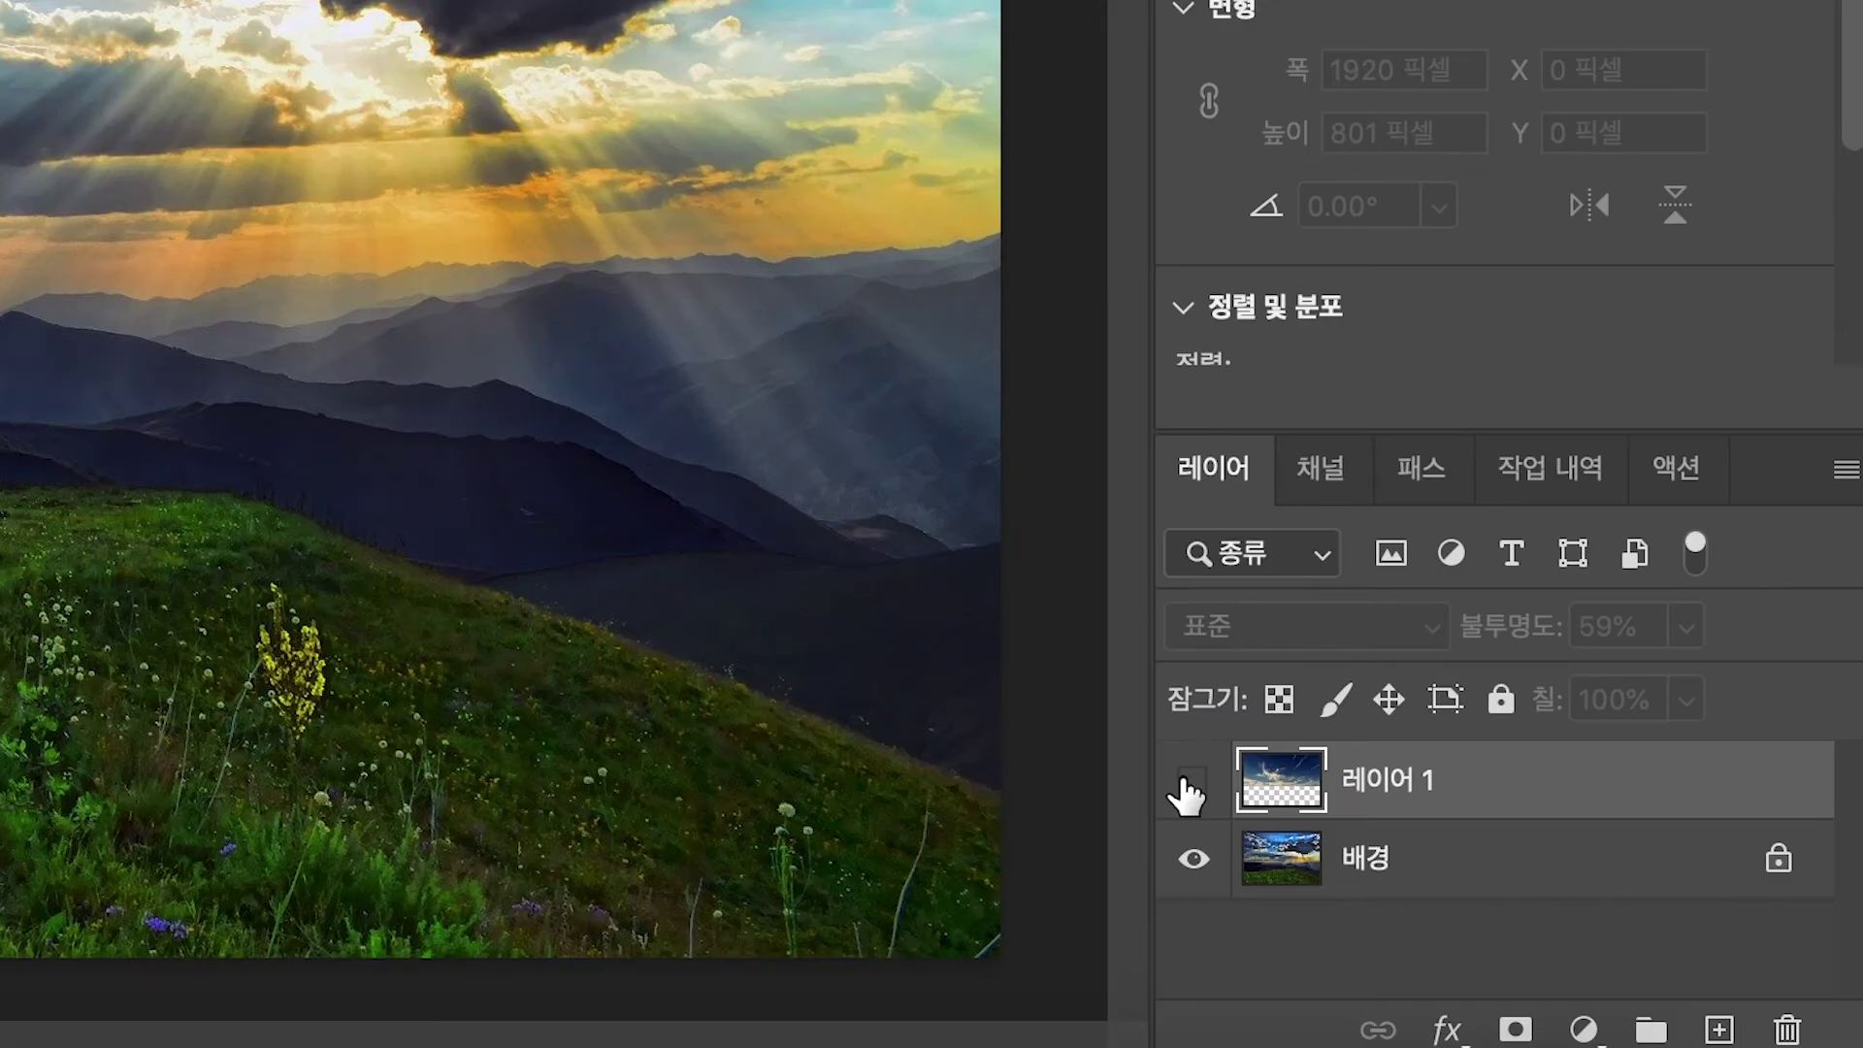
click(1499, 906)
click(1193, 781)
click(1397, 873)
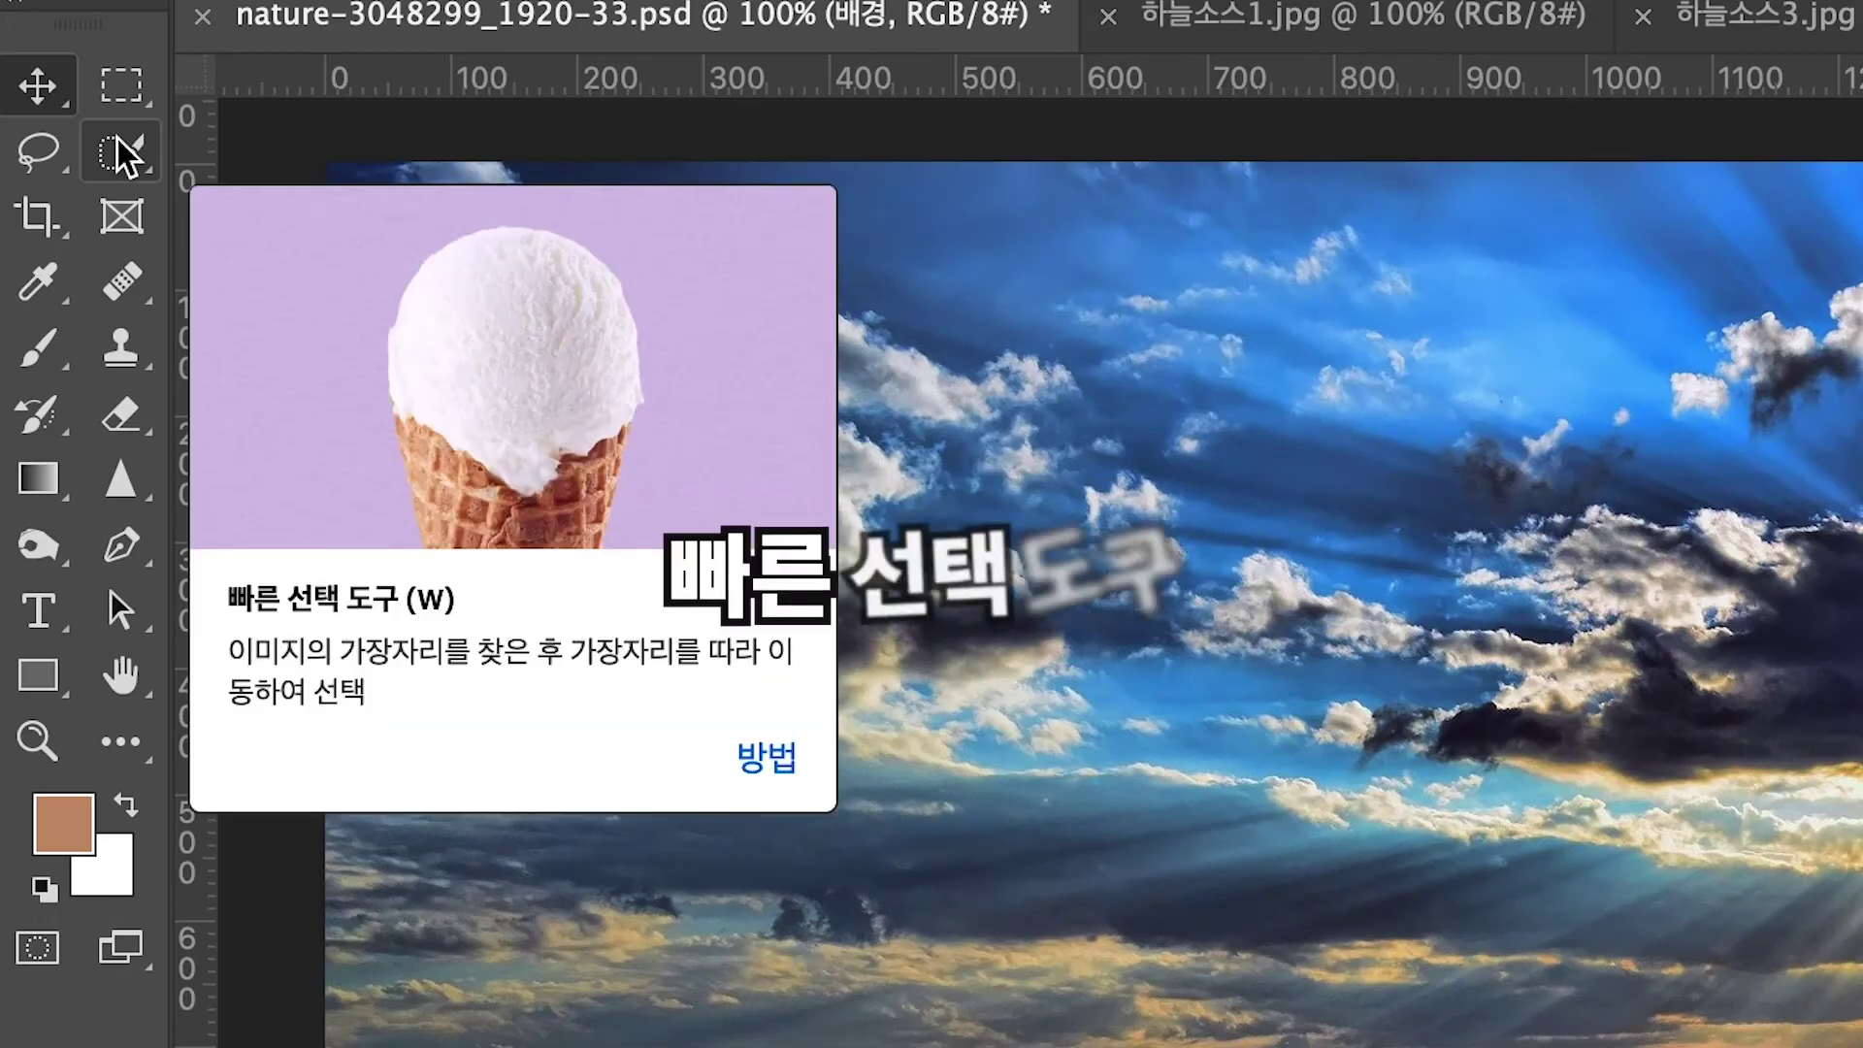
Switch to the Quick Selection tool and enlarge its brush to 600 px.
click(91, 189)
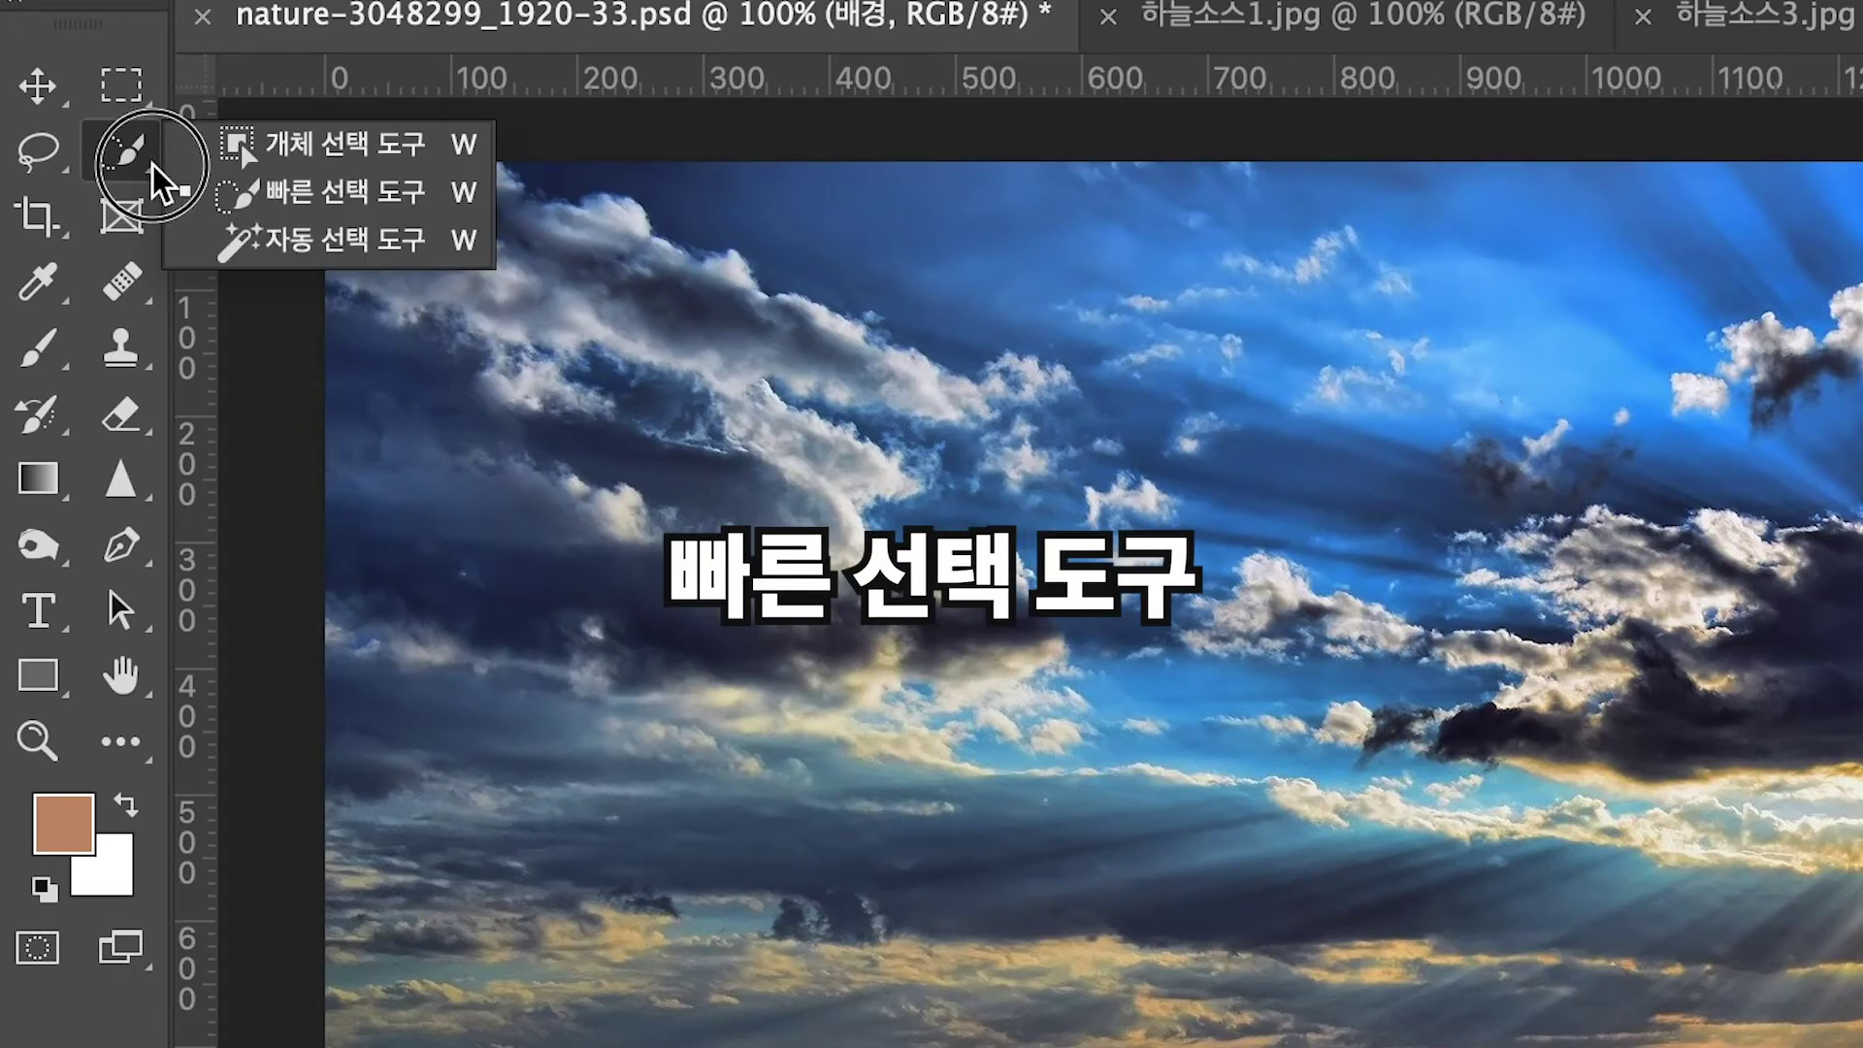
click(312, 192)
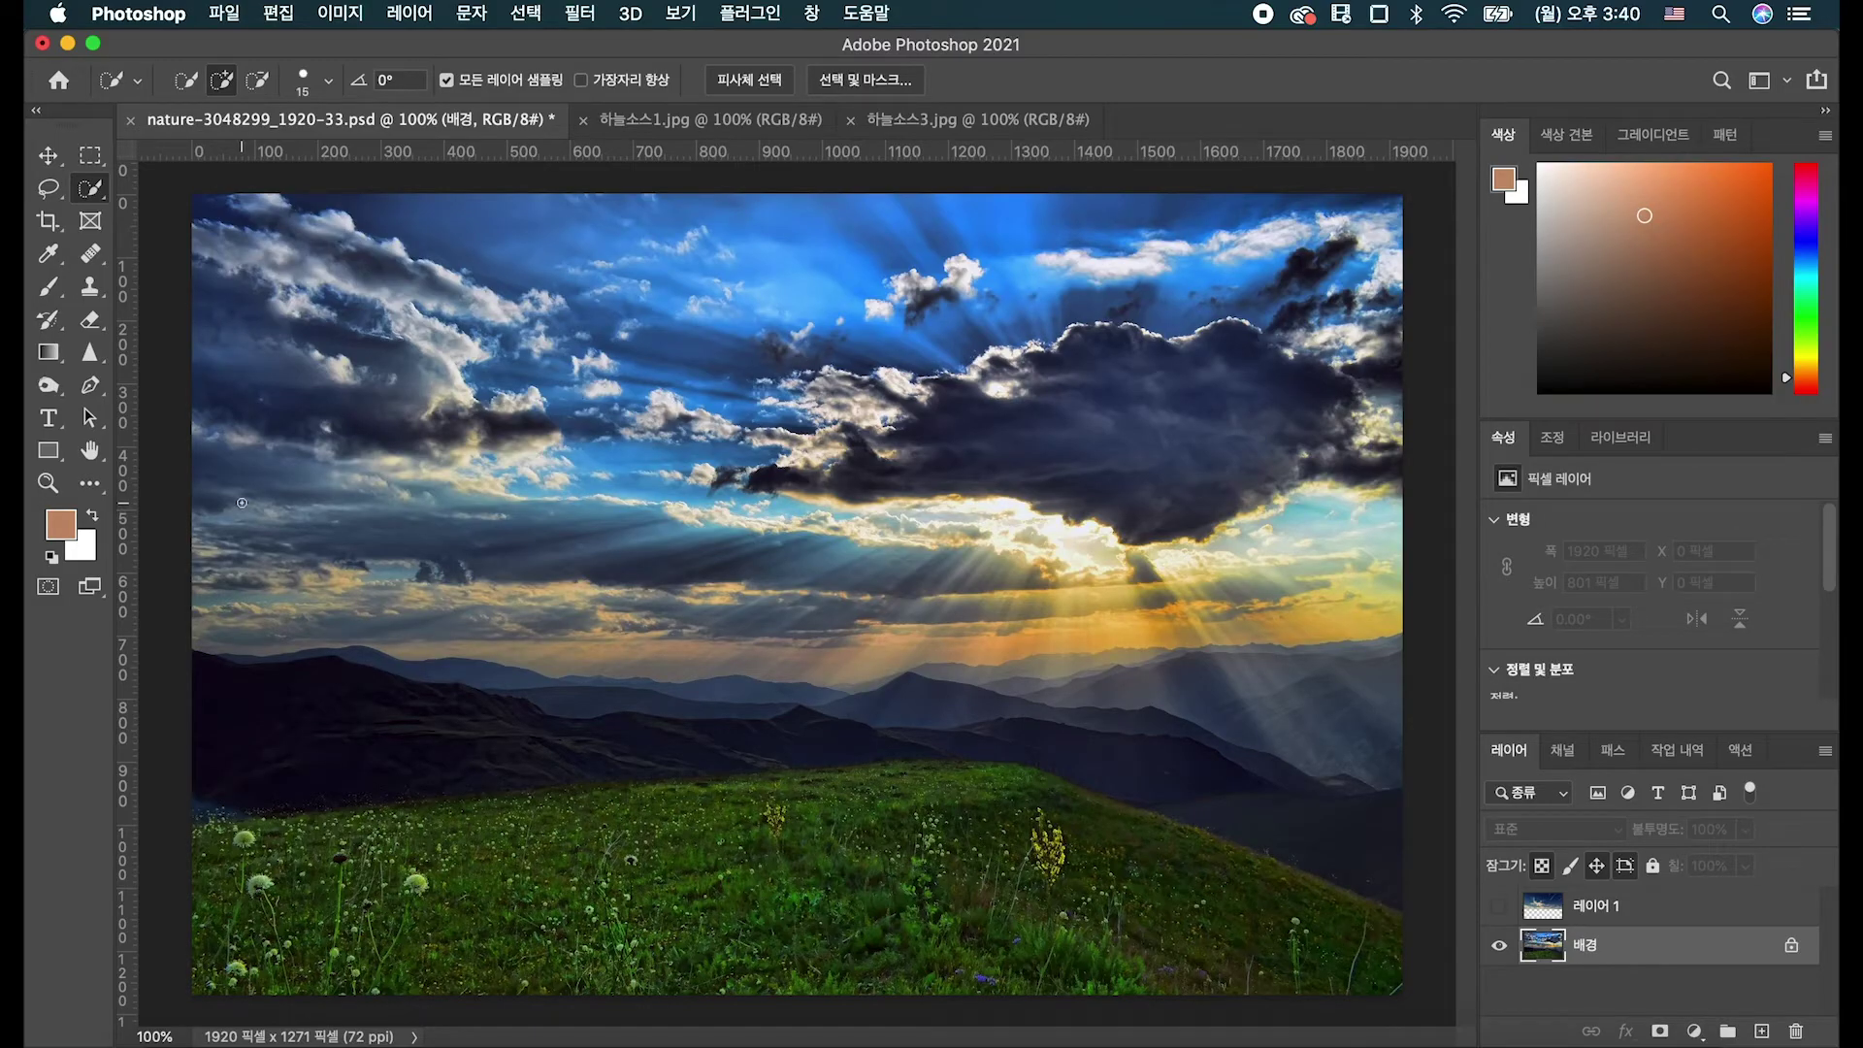
key(bracketright)
key(bracketright)
key(bracketright)
key(bracketright)
key(bracketright)
key(bracketright)
key(bracketright)
key(bracketright)
key(bracketright)
key(bracketright)
key(bracketright)
key(bracketright)
key(bracketright)
key(bracketright)
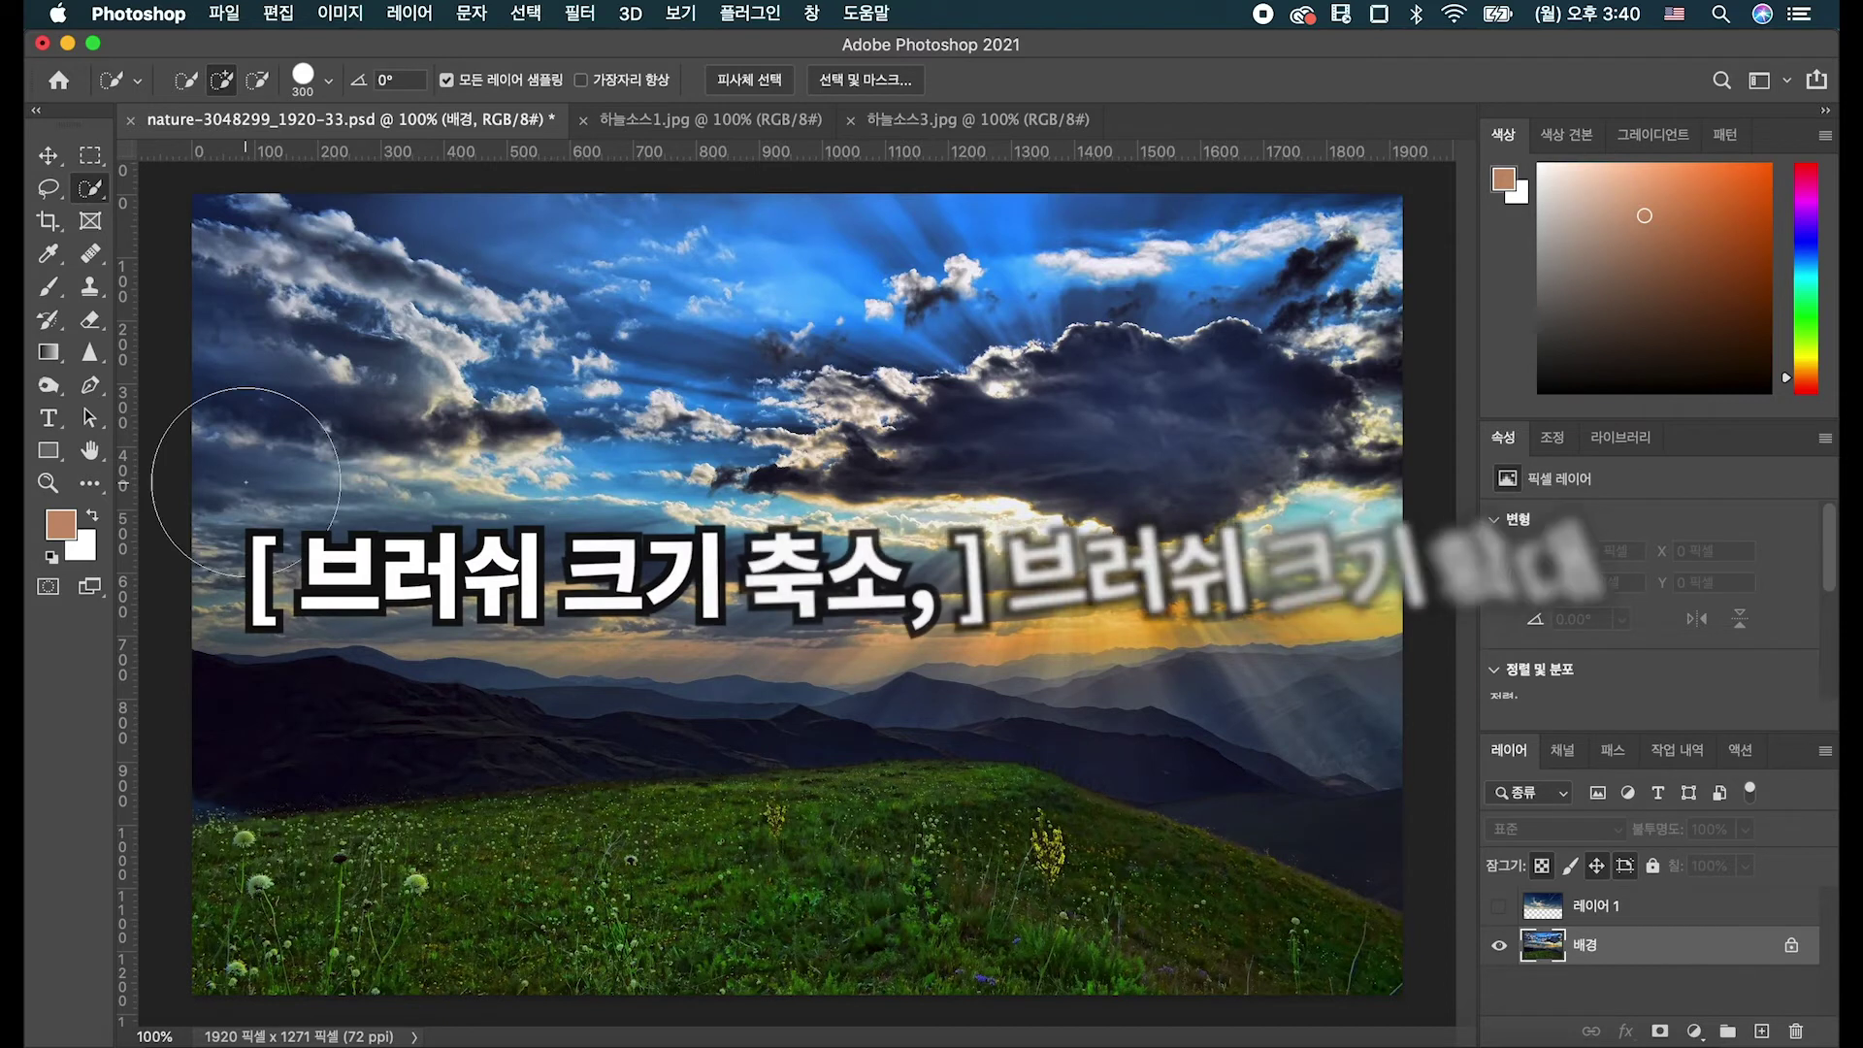
key(bracketright)
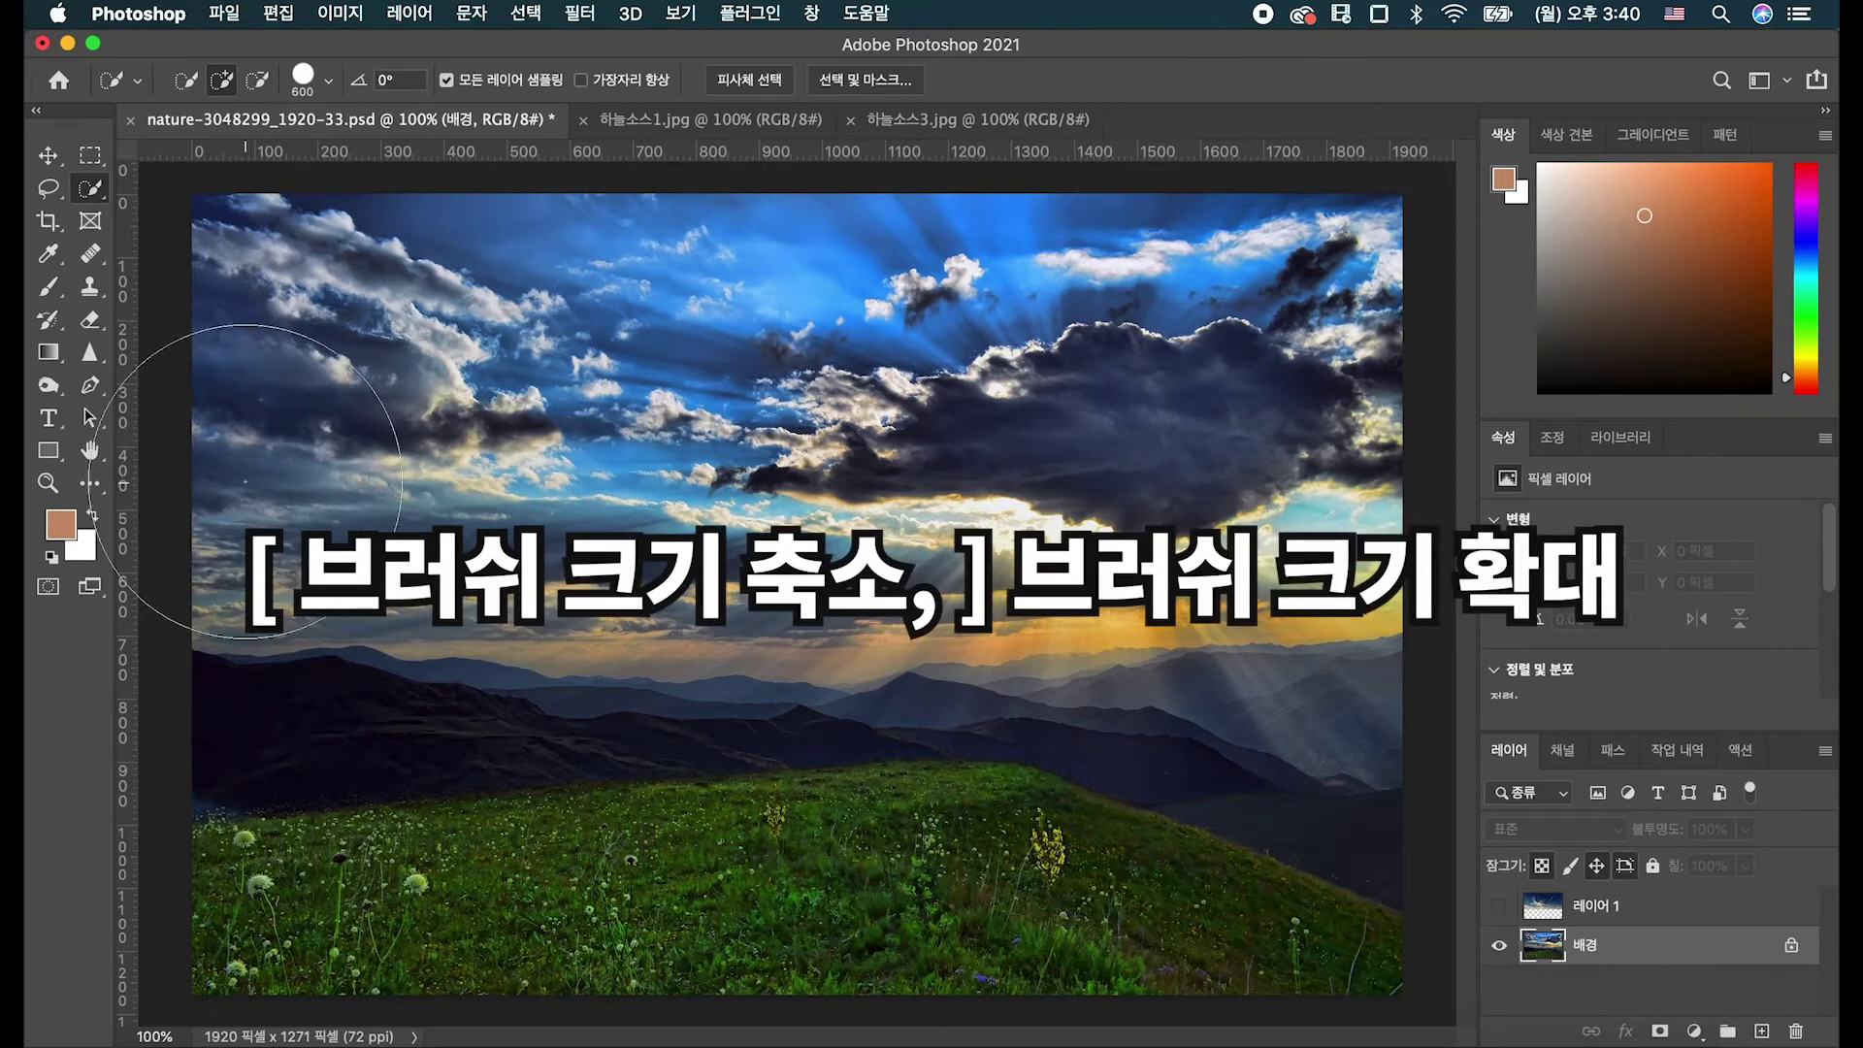
key(bracketleft)
key(bracketleft)
key(bracketleft)
key(bracketright)
key(bracketright)
key(bracketright)
Quick-select the entire original sky of the 배경 layer down to the mountain ridges, using a smaller brush near the horizon.
drag(273, 367, 563, 440)
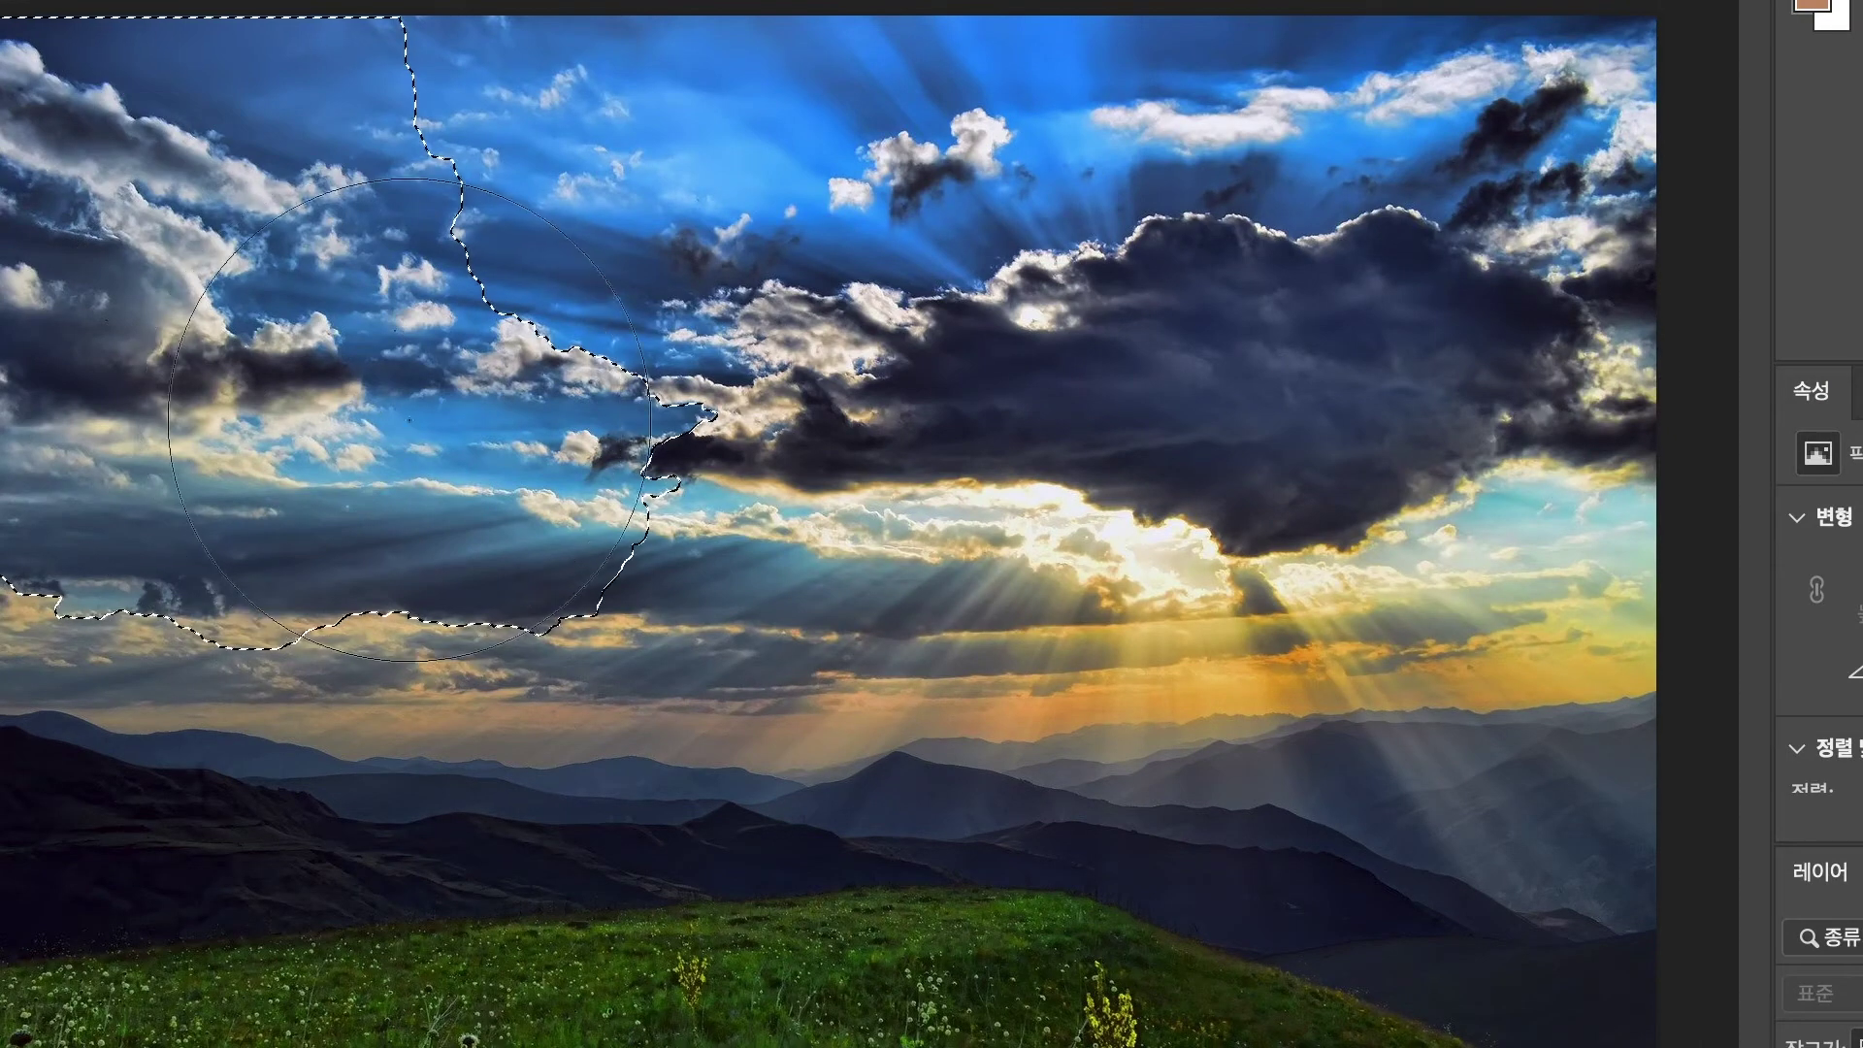
drag(446, 212, 1002, 274)
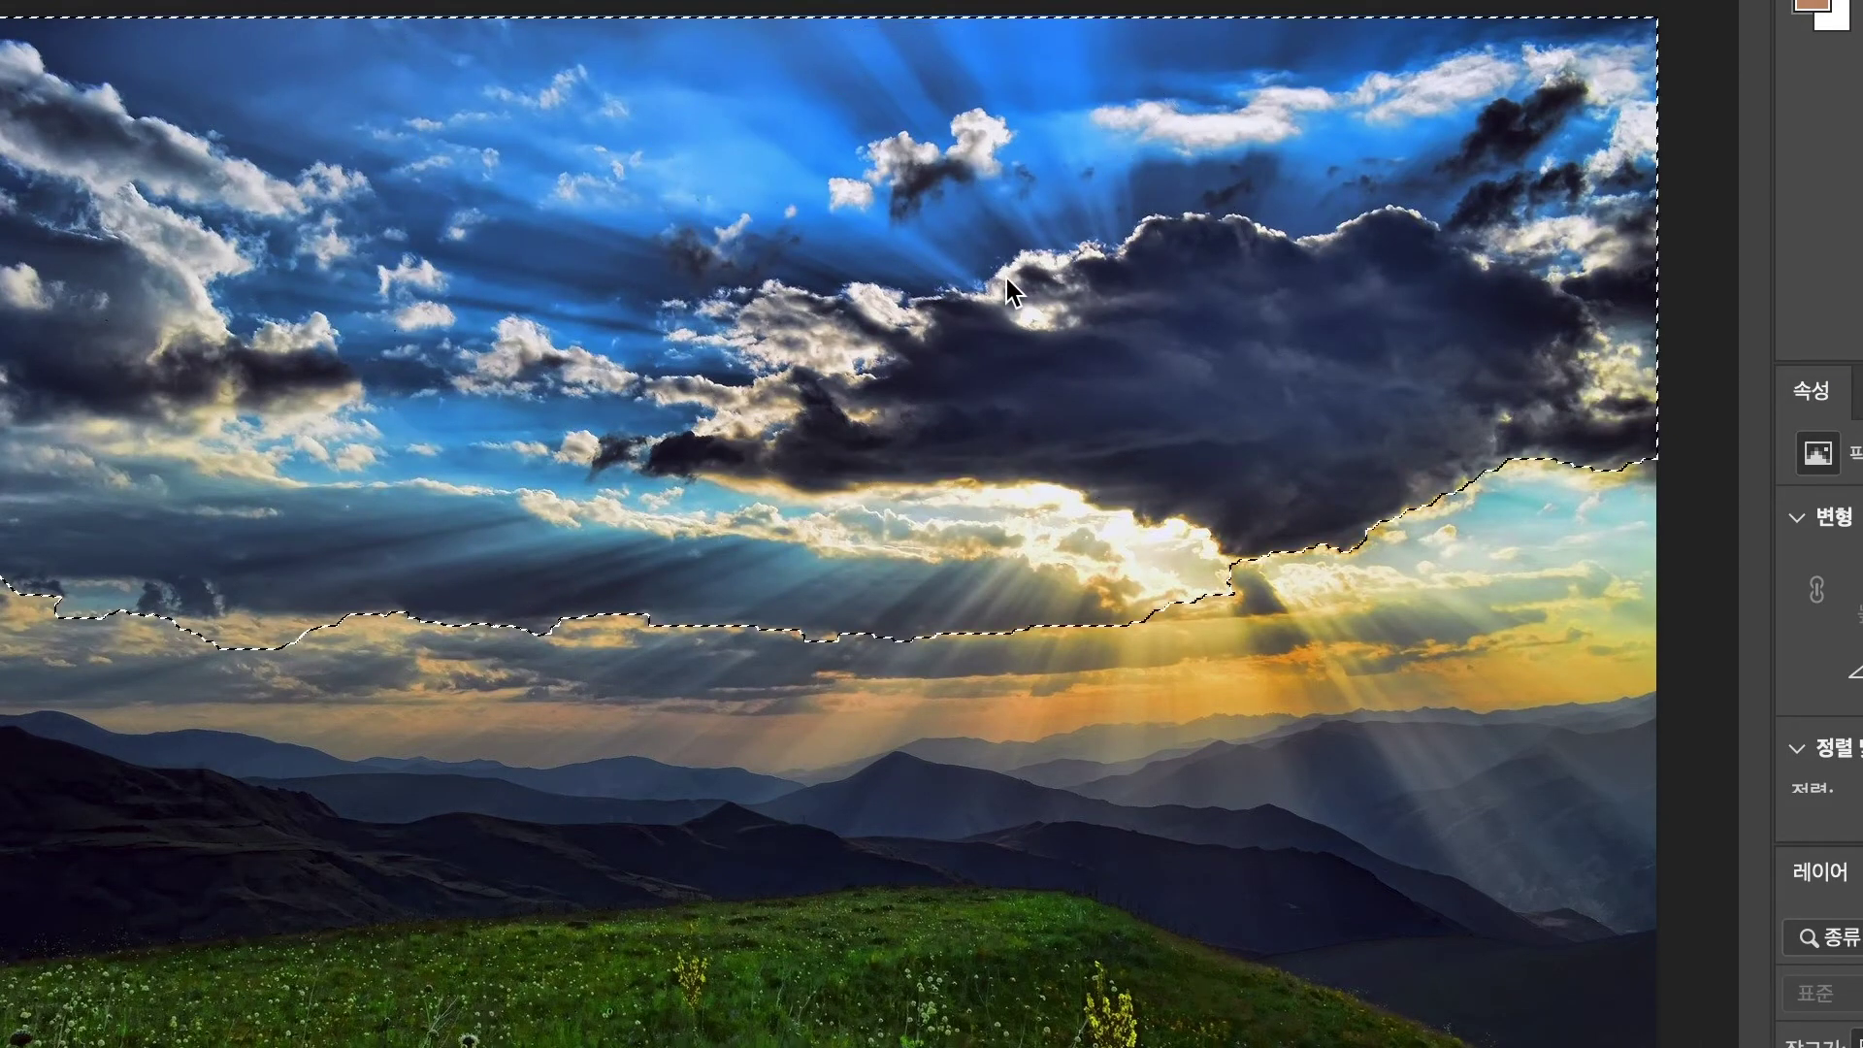
mouse_move(1358, 433)
mouse_down()
mouse_move(1372, 415)
mouse_move(1214, 415)
mouse_move(1146, 491)
mouse_move(861, 495)
mouse_move(887, 493)
mouse_up()
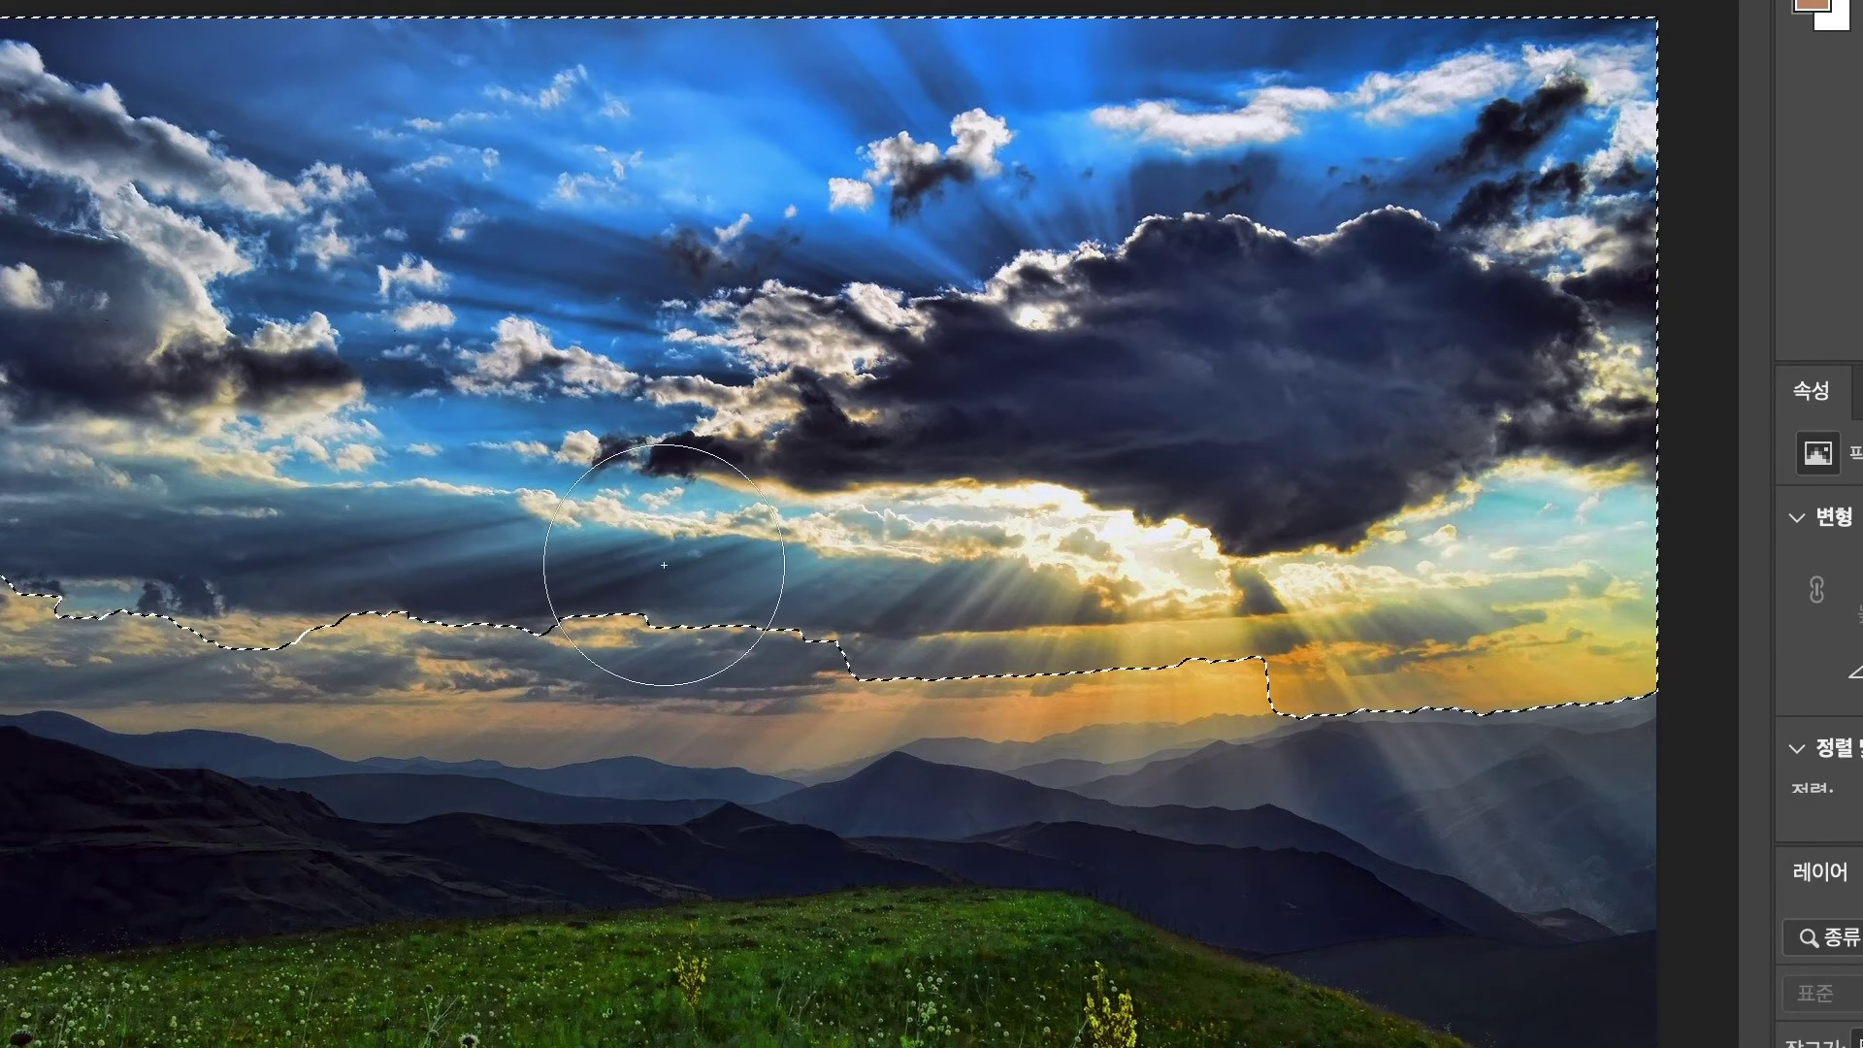
key(v)
key(super+plus)
key(bracketleft)
key(bracketleft)
drag(439, 657, 531, 678)
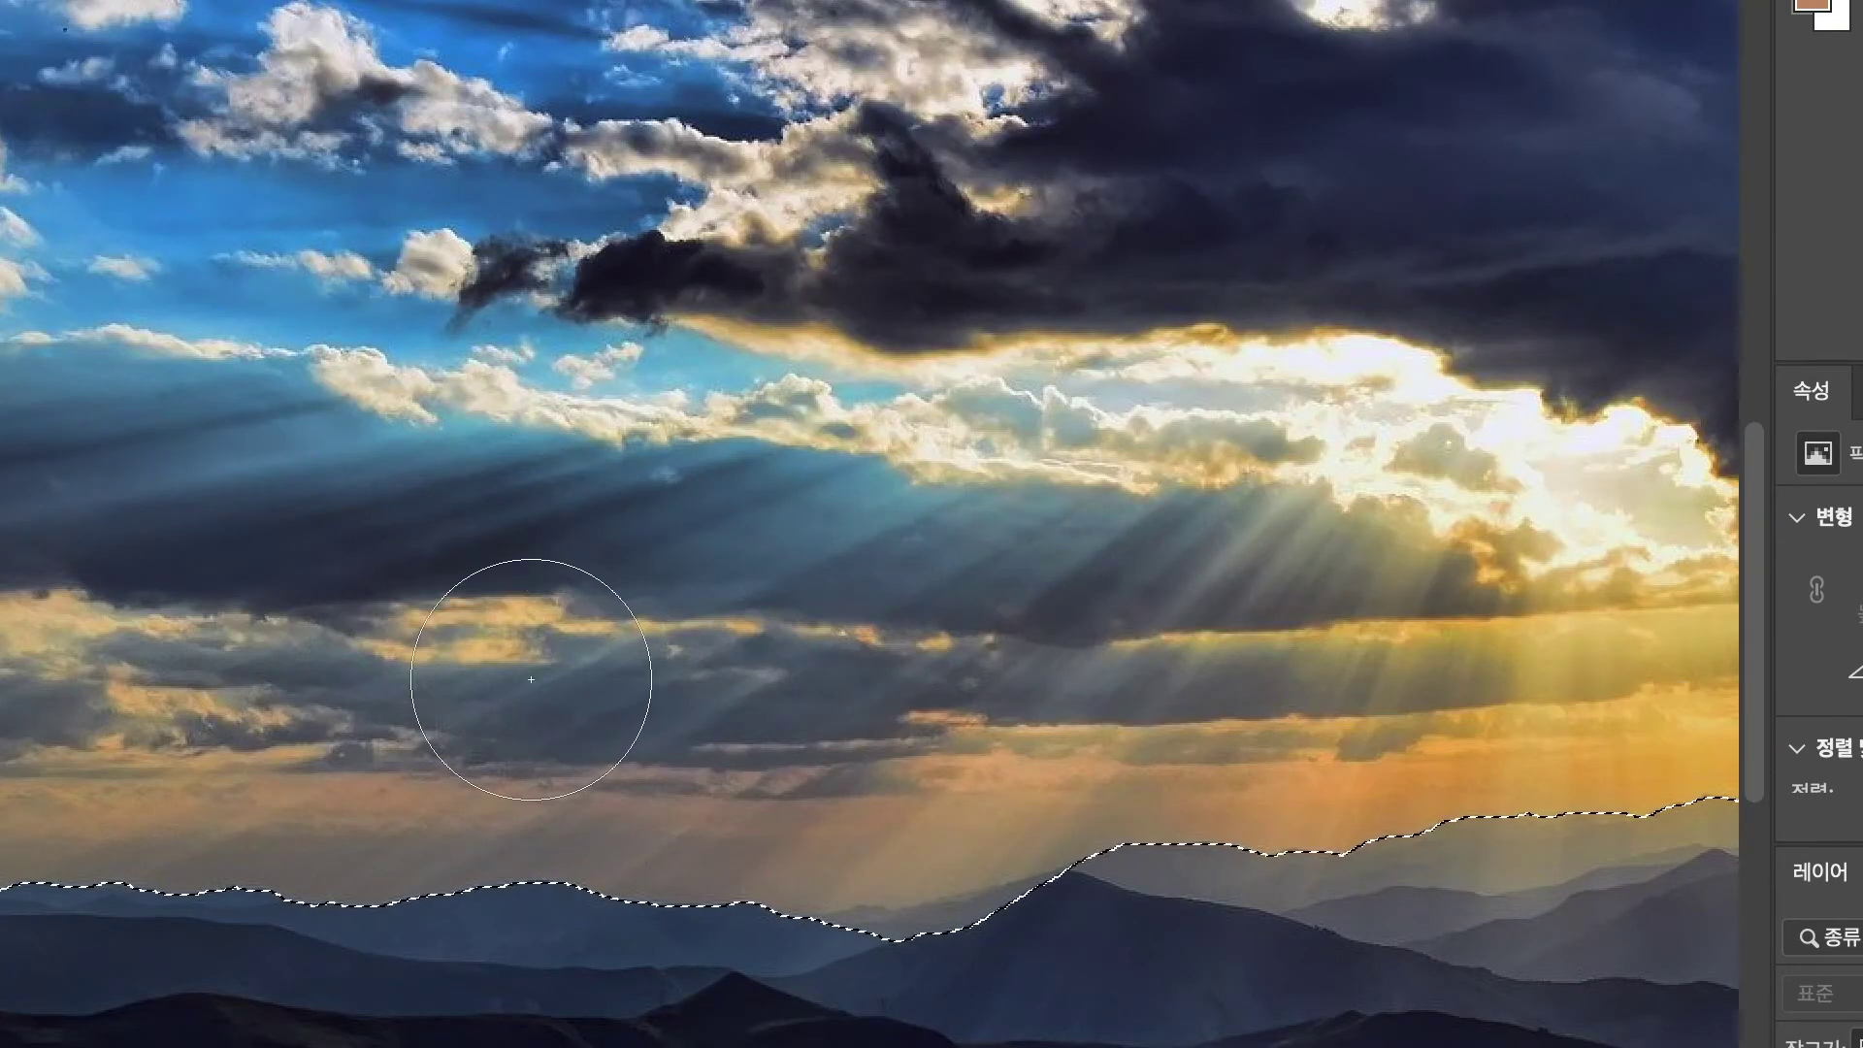
Try to subtract the faint distant ridge beside the central peak from the sky selection with a 45 px brush.
key(space)
mouse_move(212, 682)
mouse_down()
mouse_move(789, 615)
mouse_move(1219, 599)
mouse_move(1010, 653)
mouse_move(189, 625)
mouse_up()
key(space)
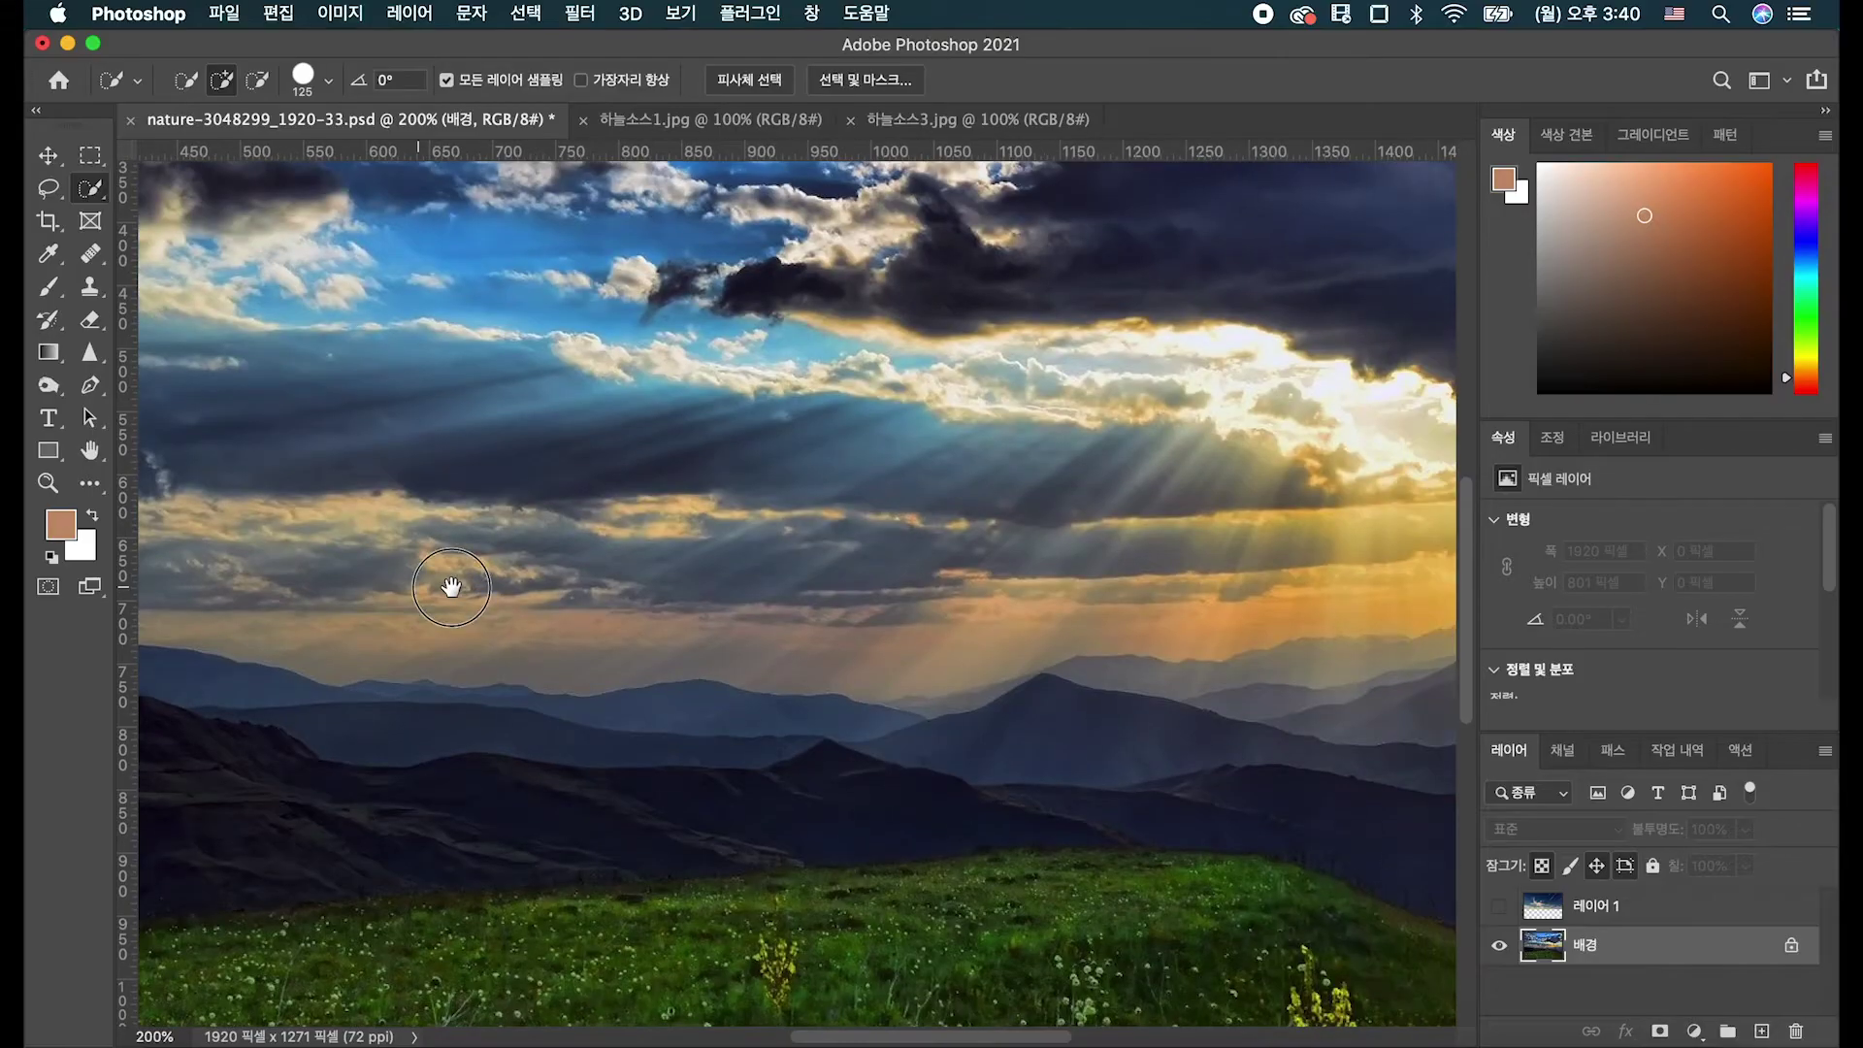
drag(1237, 847, 736, 839)
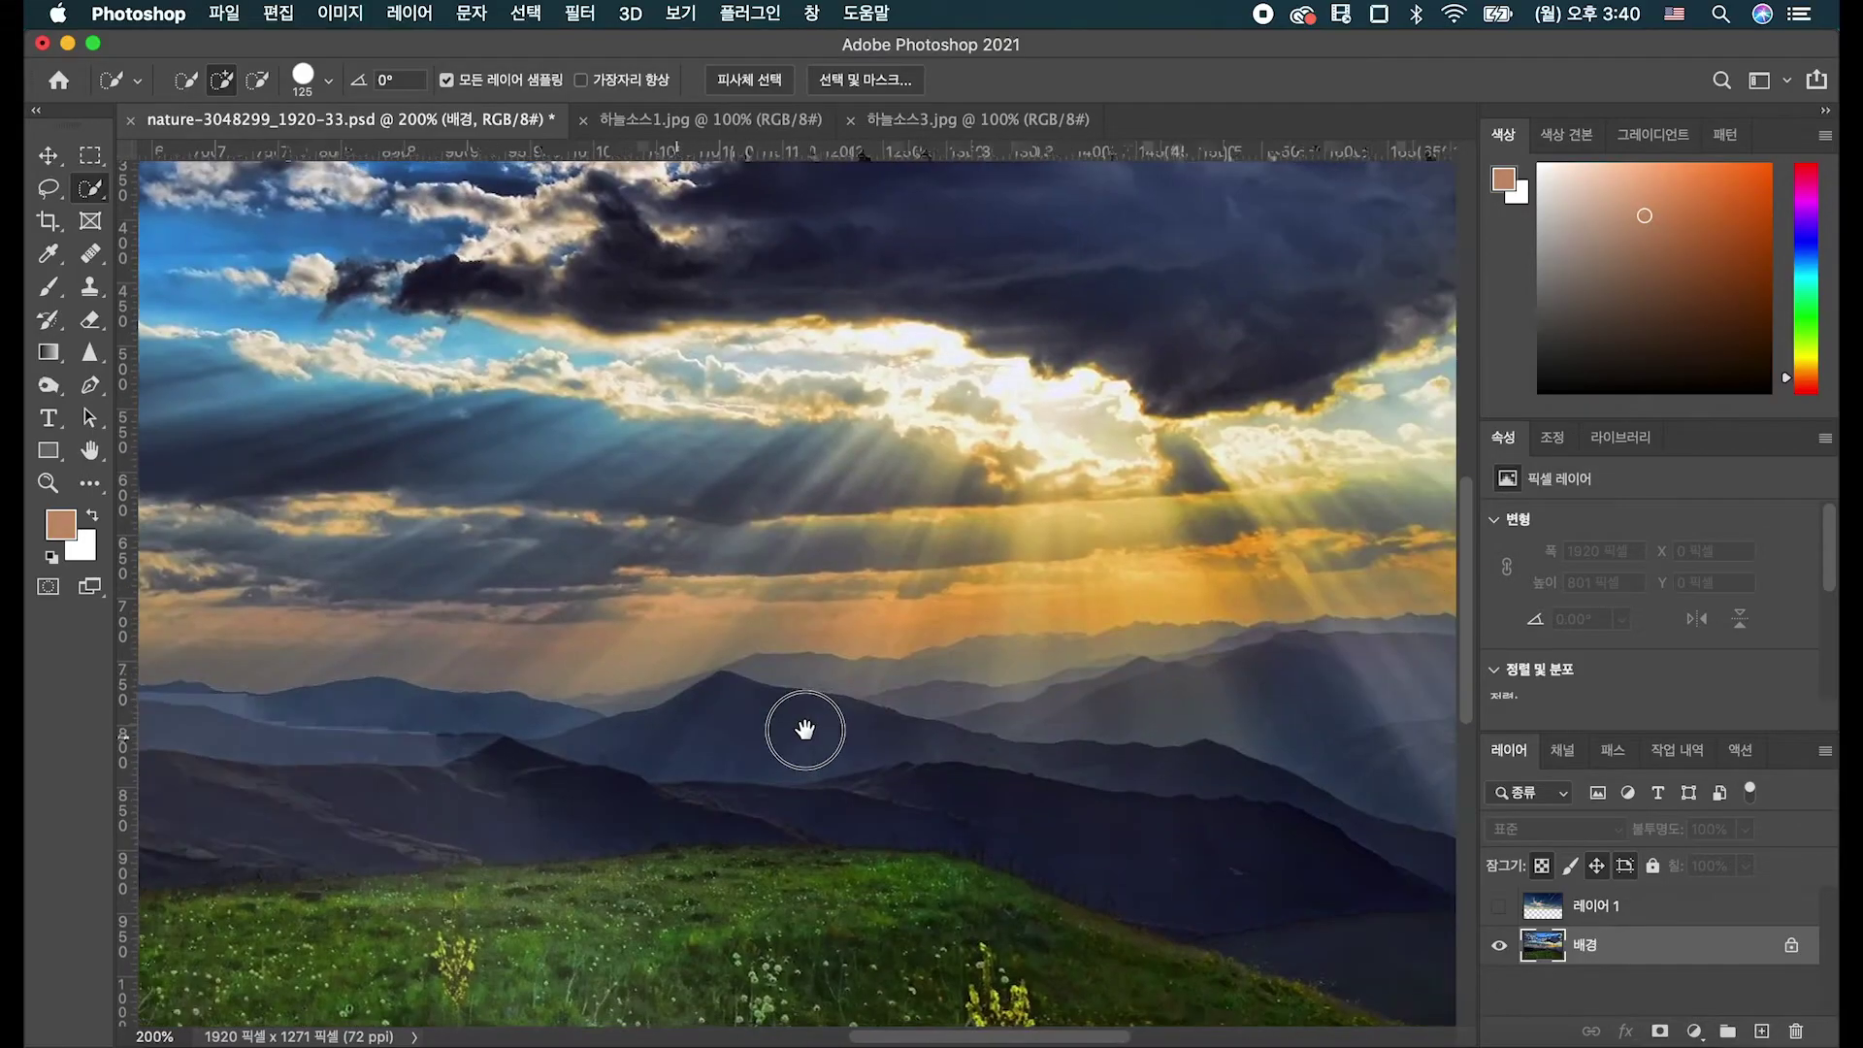
mouse_move(806, 729)
mouse_down()
mouse_move(586, 761)
mouse_move(923, 615)
mouse_move(1040, 603)
mouse_up()
key(space)
key(super+plus)
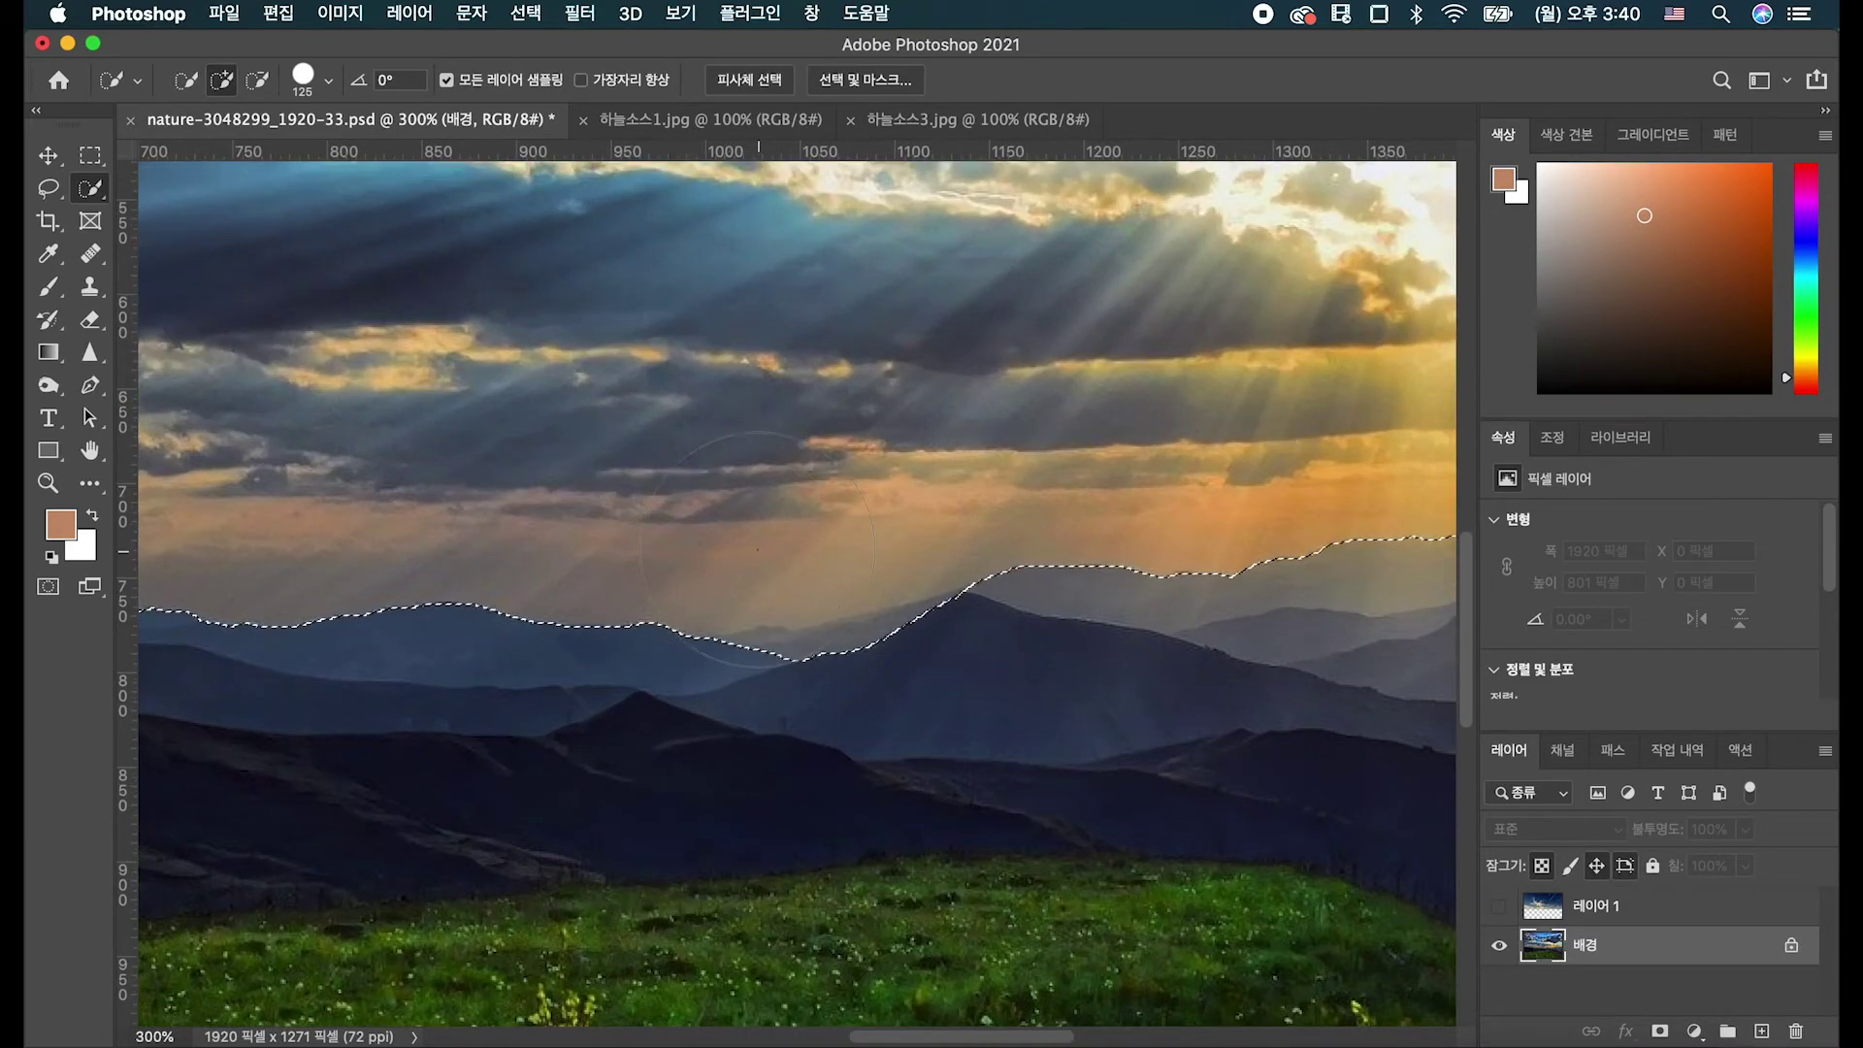
key(bracketleft)
key(bracketleft)
key(bracketleft)
key(bracketleft)
key(bracketleft)
key(bracketleft)
key(bracketleft)
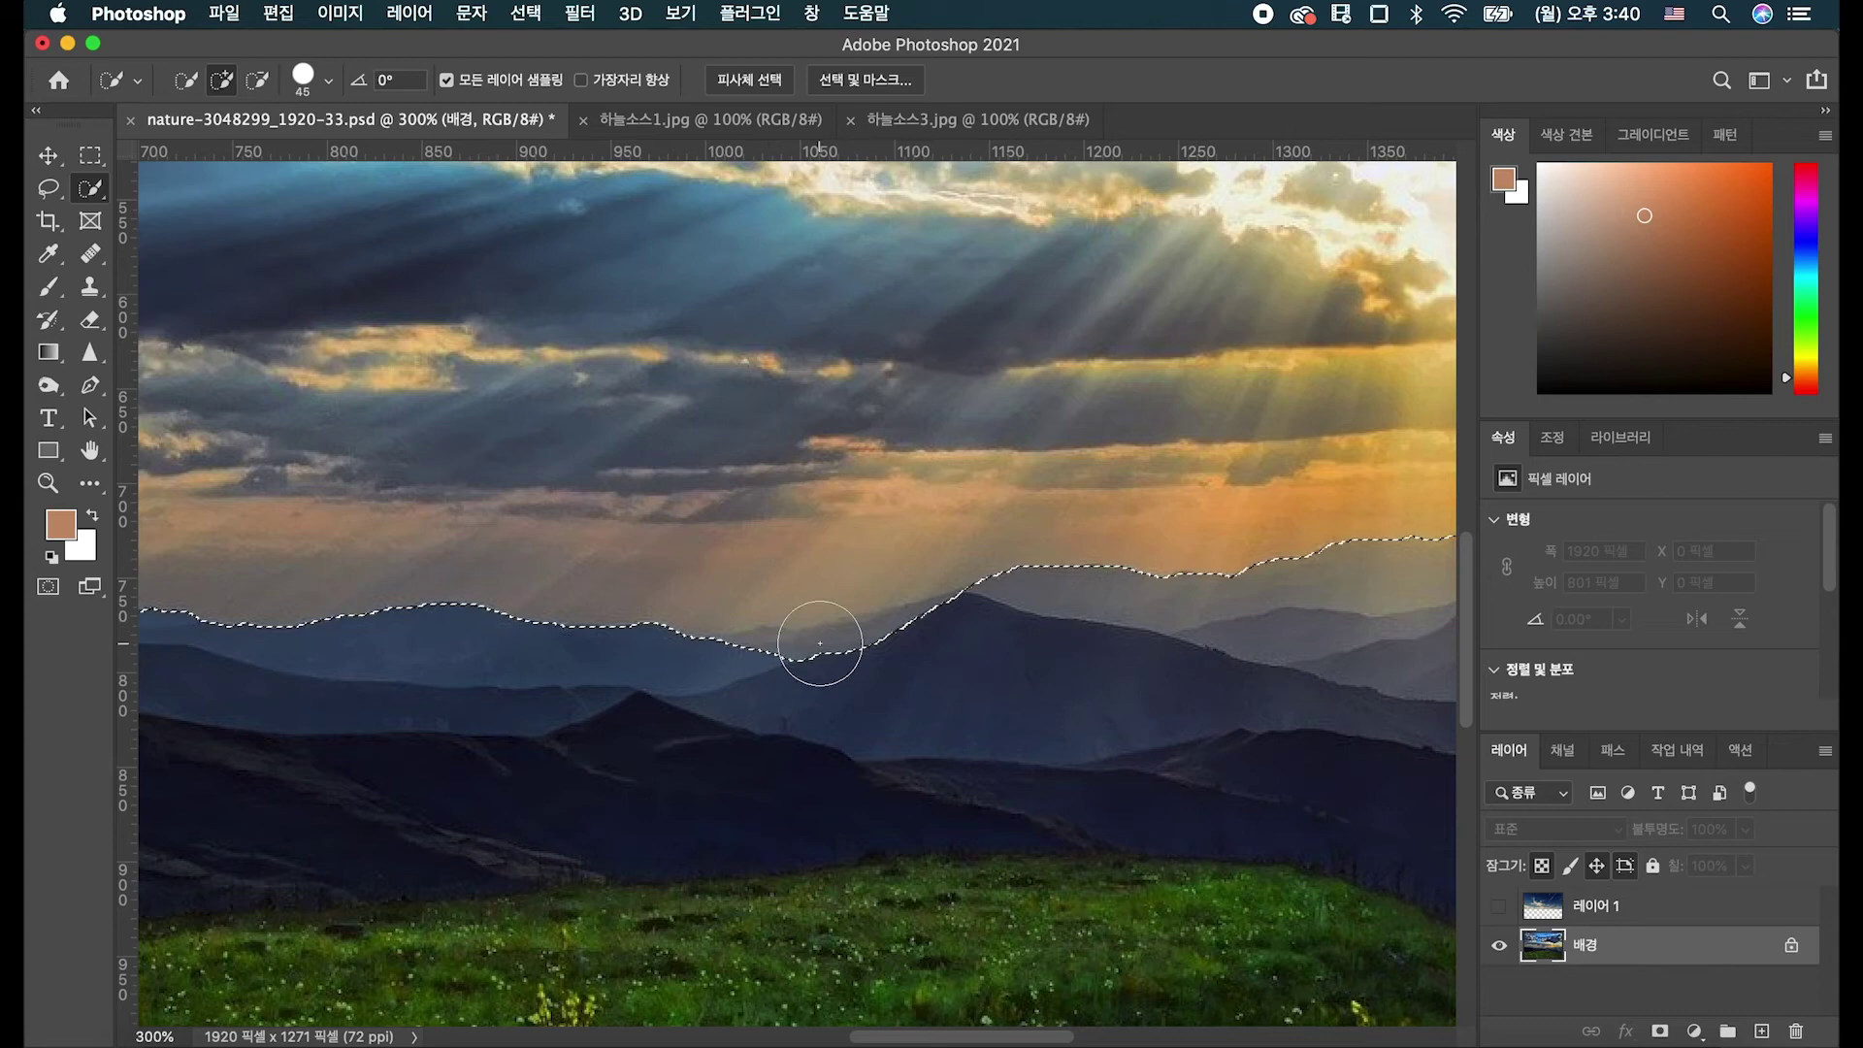
alt+click(837, 636)
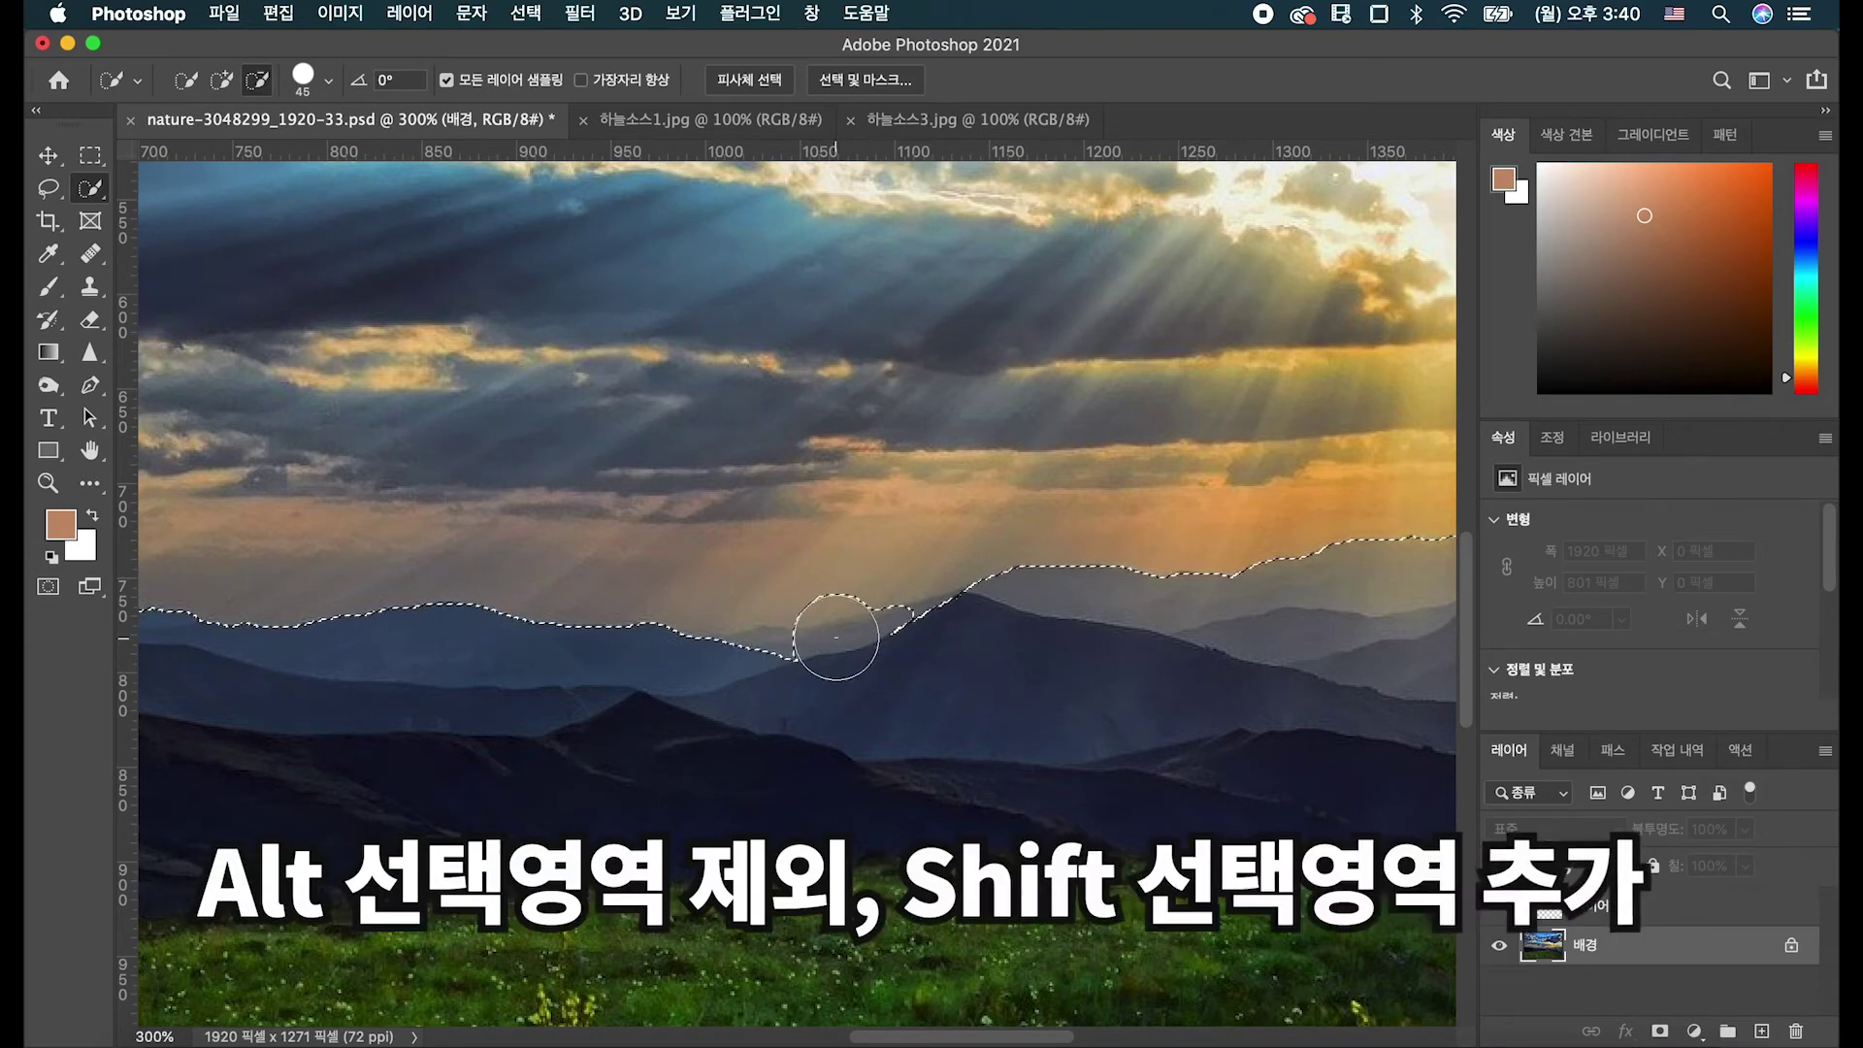
key(super+z)
Subtract the faint distant ridge beside the central peak from the sky selection using a 20 px brush.
key(bracketleft)
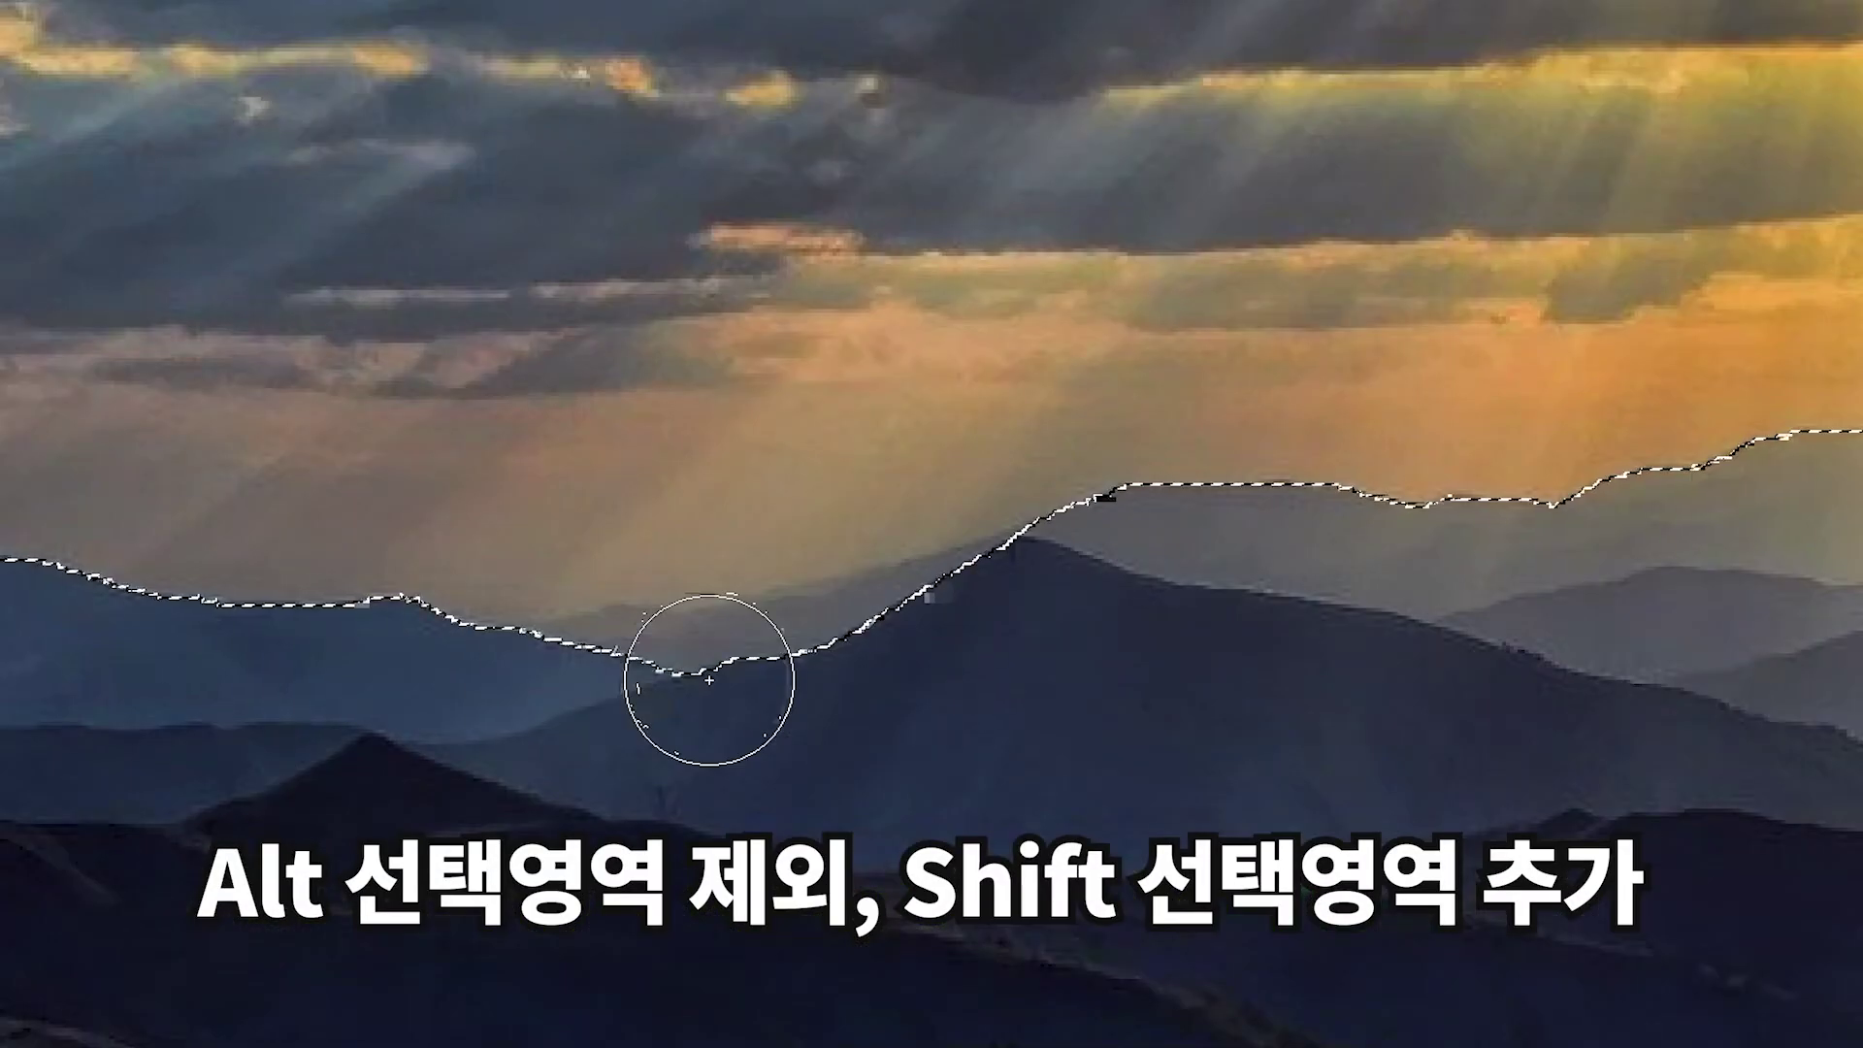
key(bracketleft)
key(bracketleft)
key(bracketleft)
key(bracketleft)
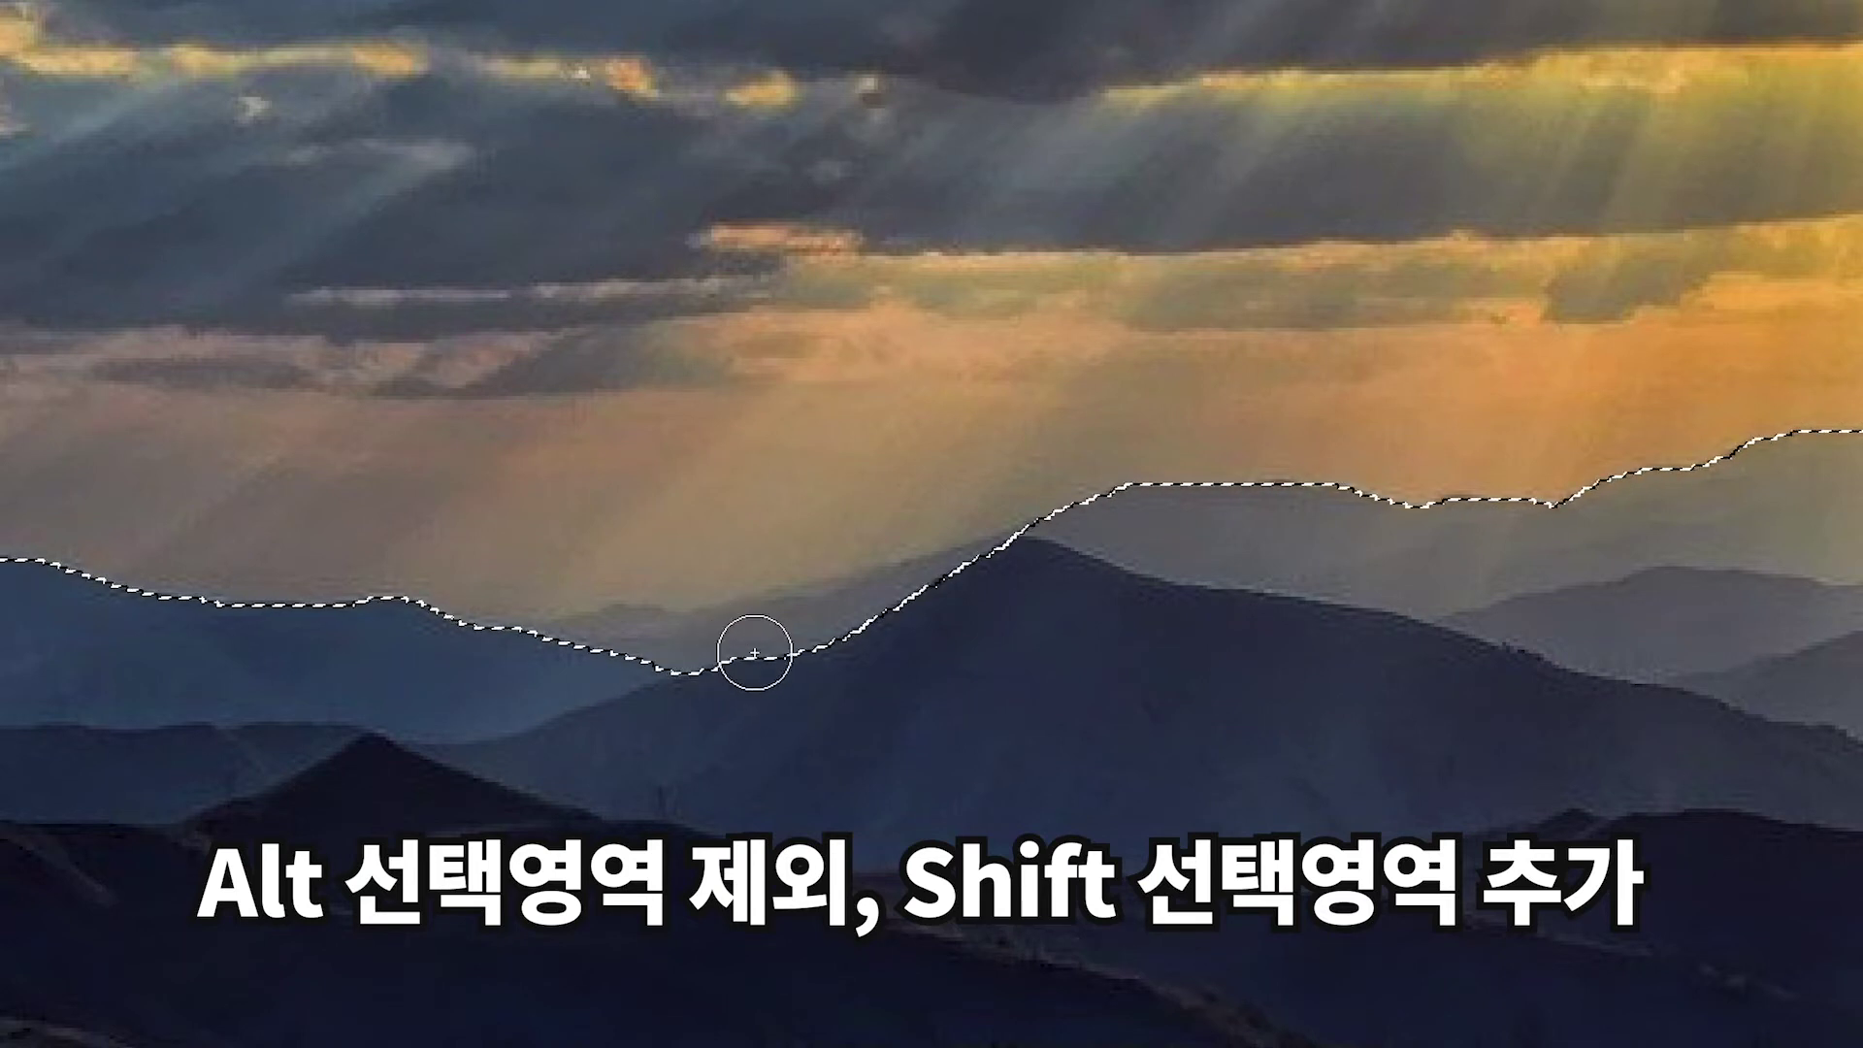
mouse_move(759, 643)
mouse_down()
mouse_move(789, 666)
mouse_move(831, 615)
mouse_move(856, 624)
mouse_move(927, 588)
mouse_up()
alt+click(977, 565)
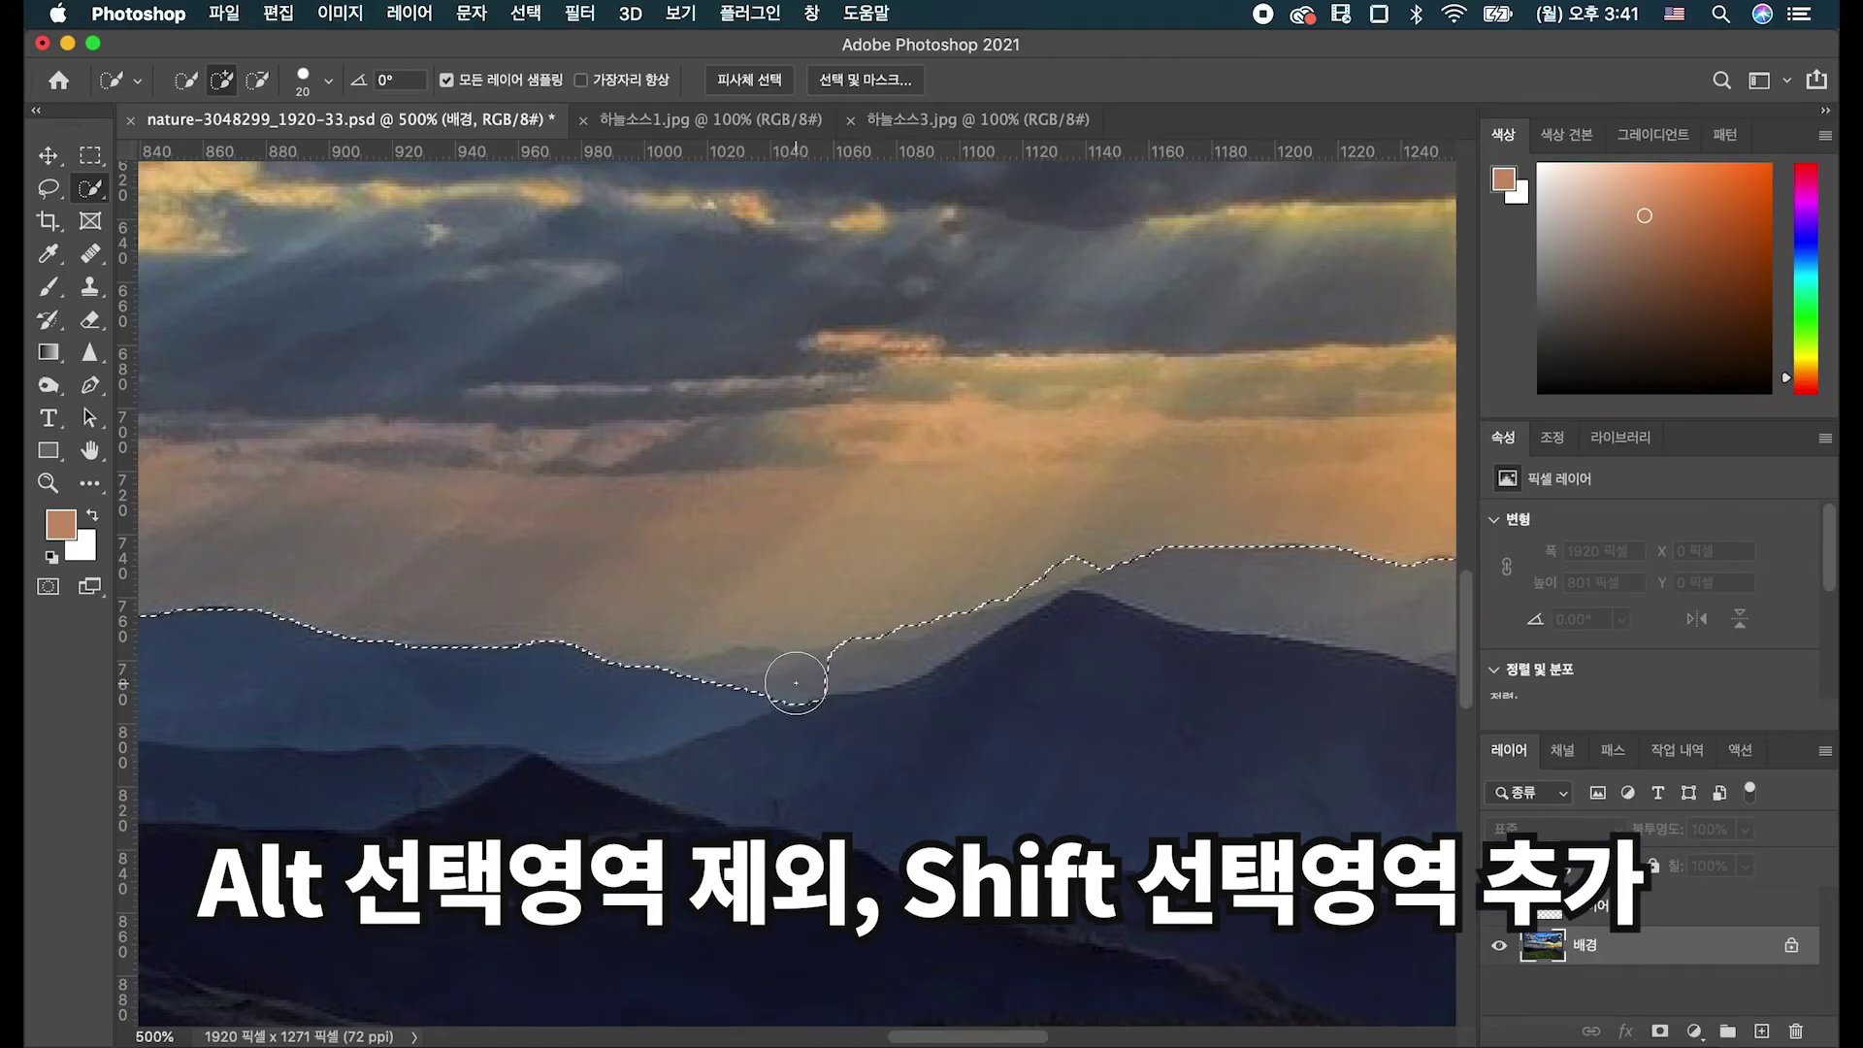
drag(731, 682, 698, 694)
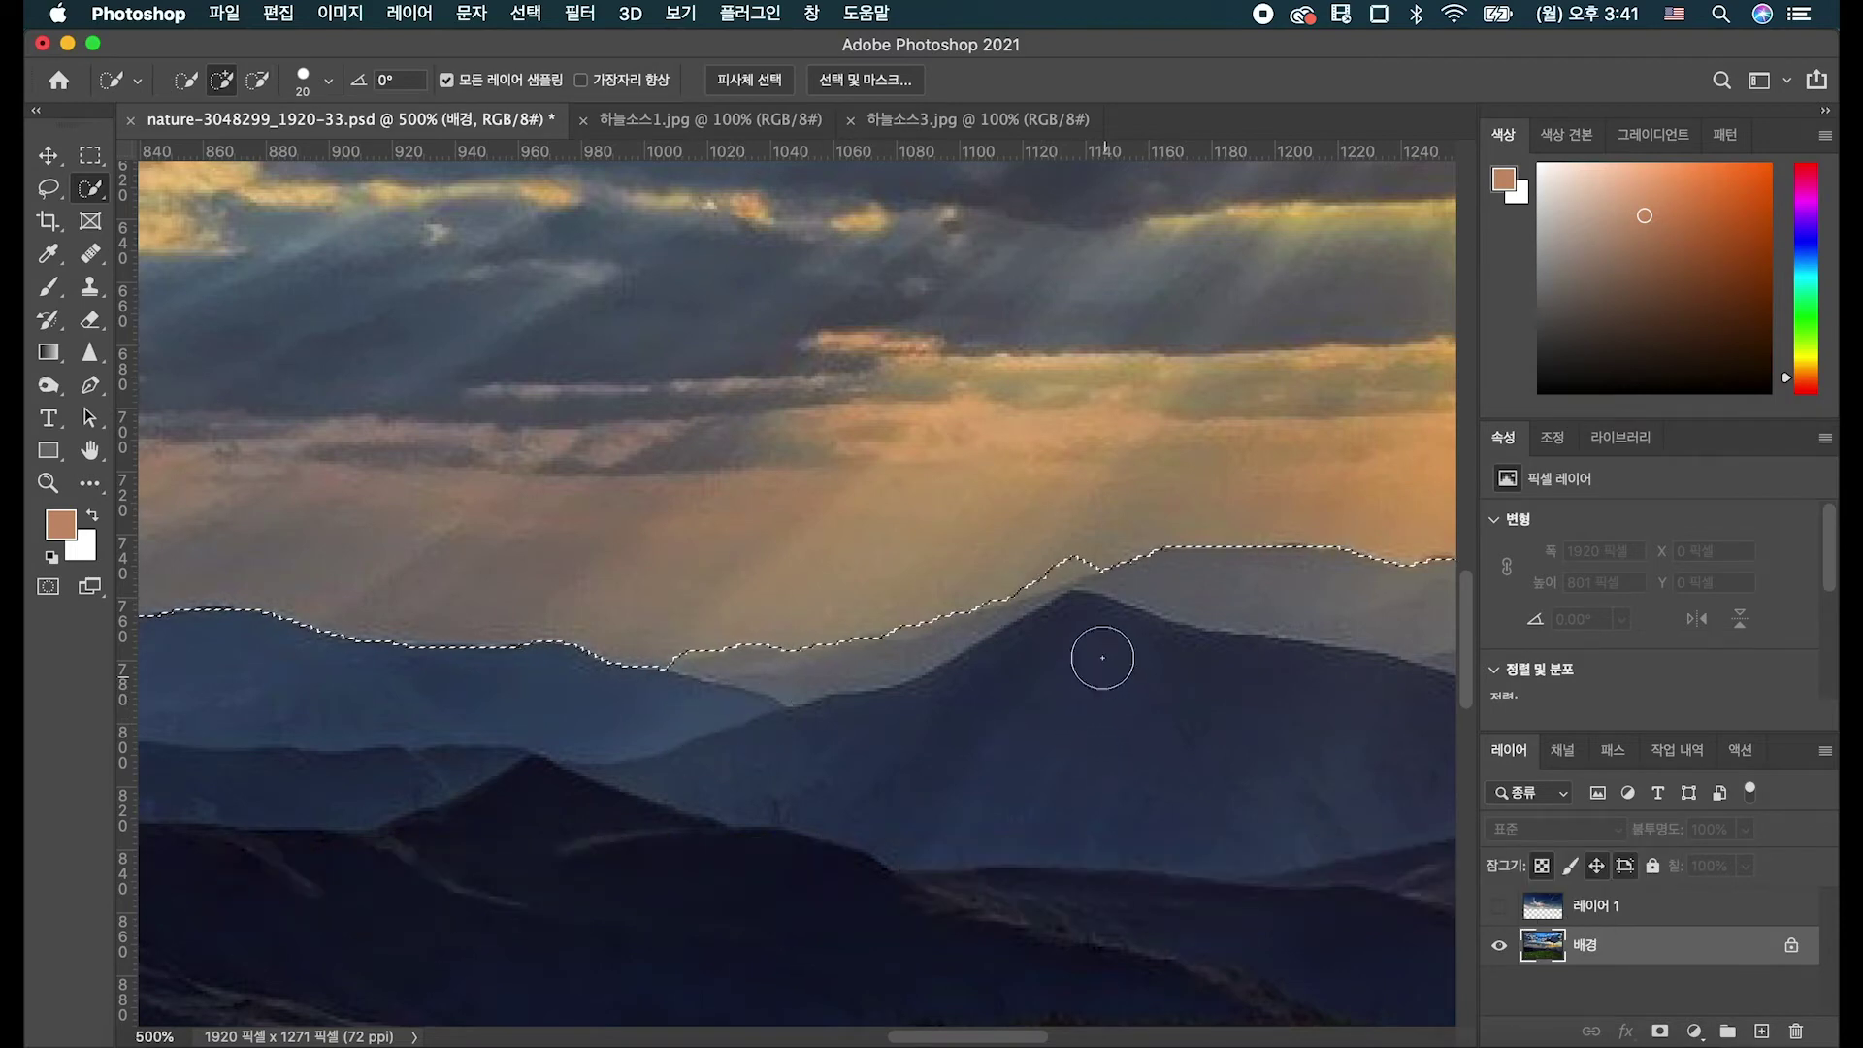
Reduce the Quick Selection brush to 9 px for fine work on the ridge edge at 600% magnification.
key(super+plus)
key(bracketleft)
key(bracketleft)
key(bracketleft)
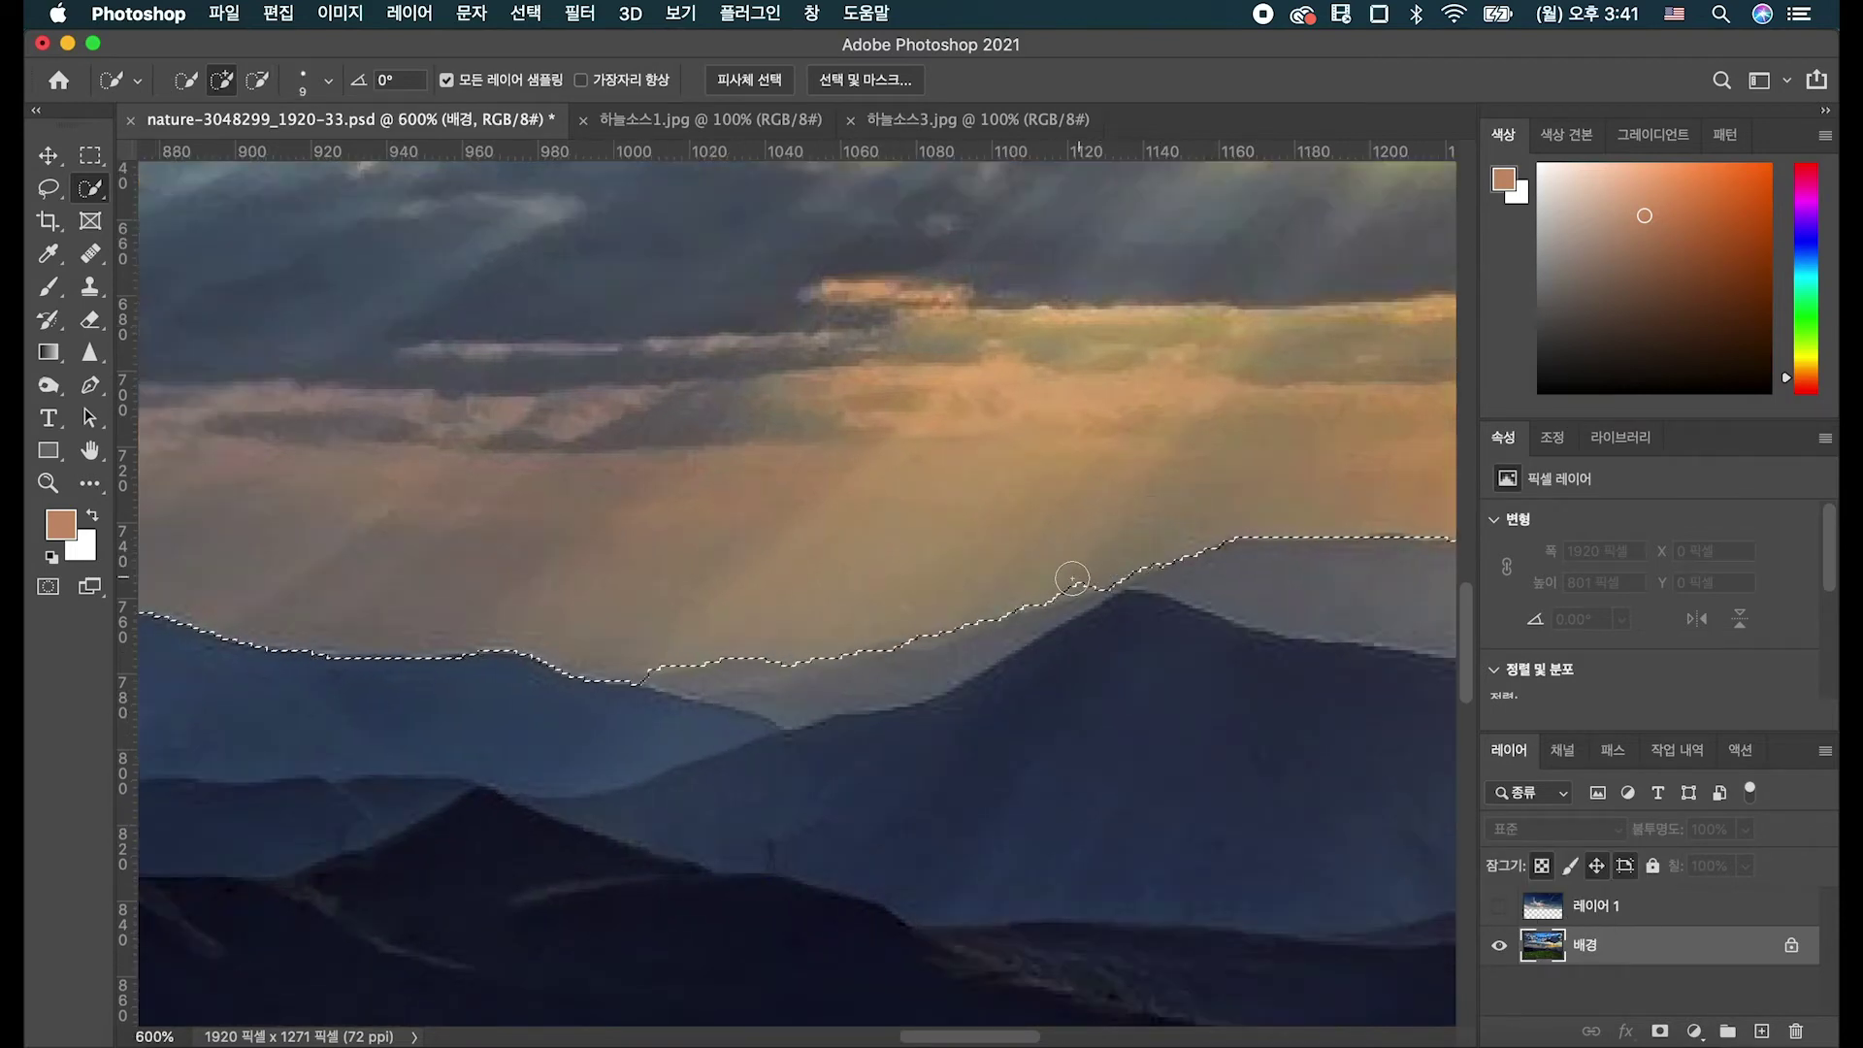
Examine the sky selection's edge along the mountain ridges across the photo for inaccurate areas.
drag(626, 662, 1300, 695)
drag(470, 640, 252, 751)
drag(1407, 718, 960, 748)
drag(1110, 801, 744, 715)
drag(1243, 648, 791, 697)
drag(1347, 634, 753, 673)
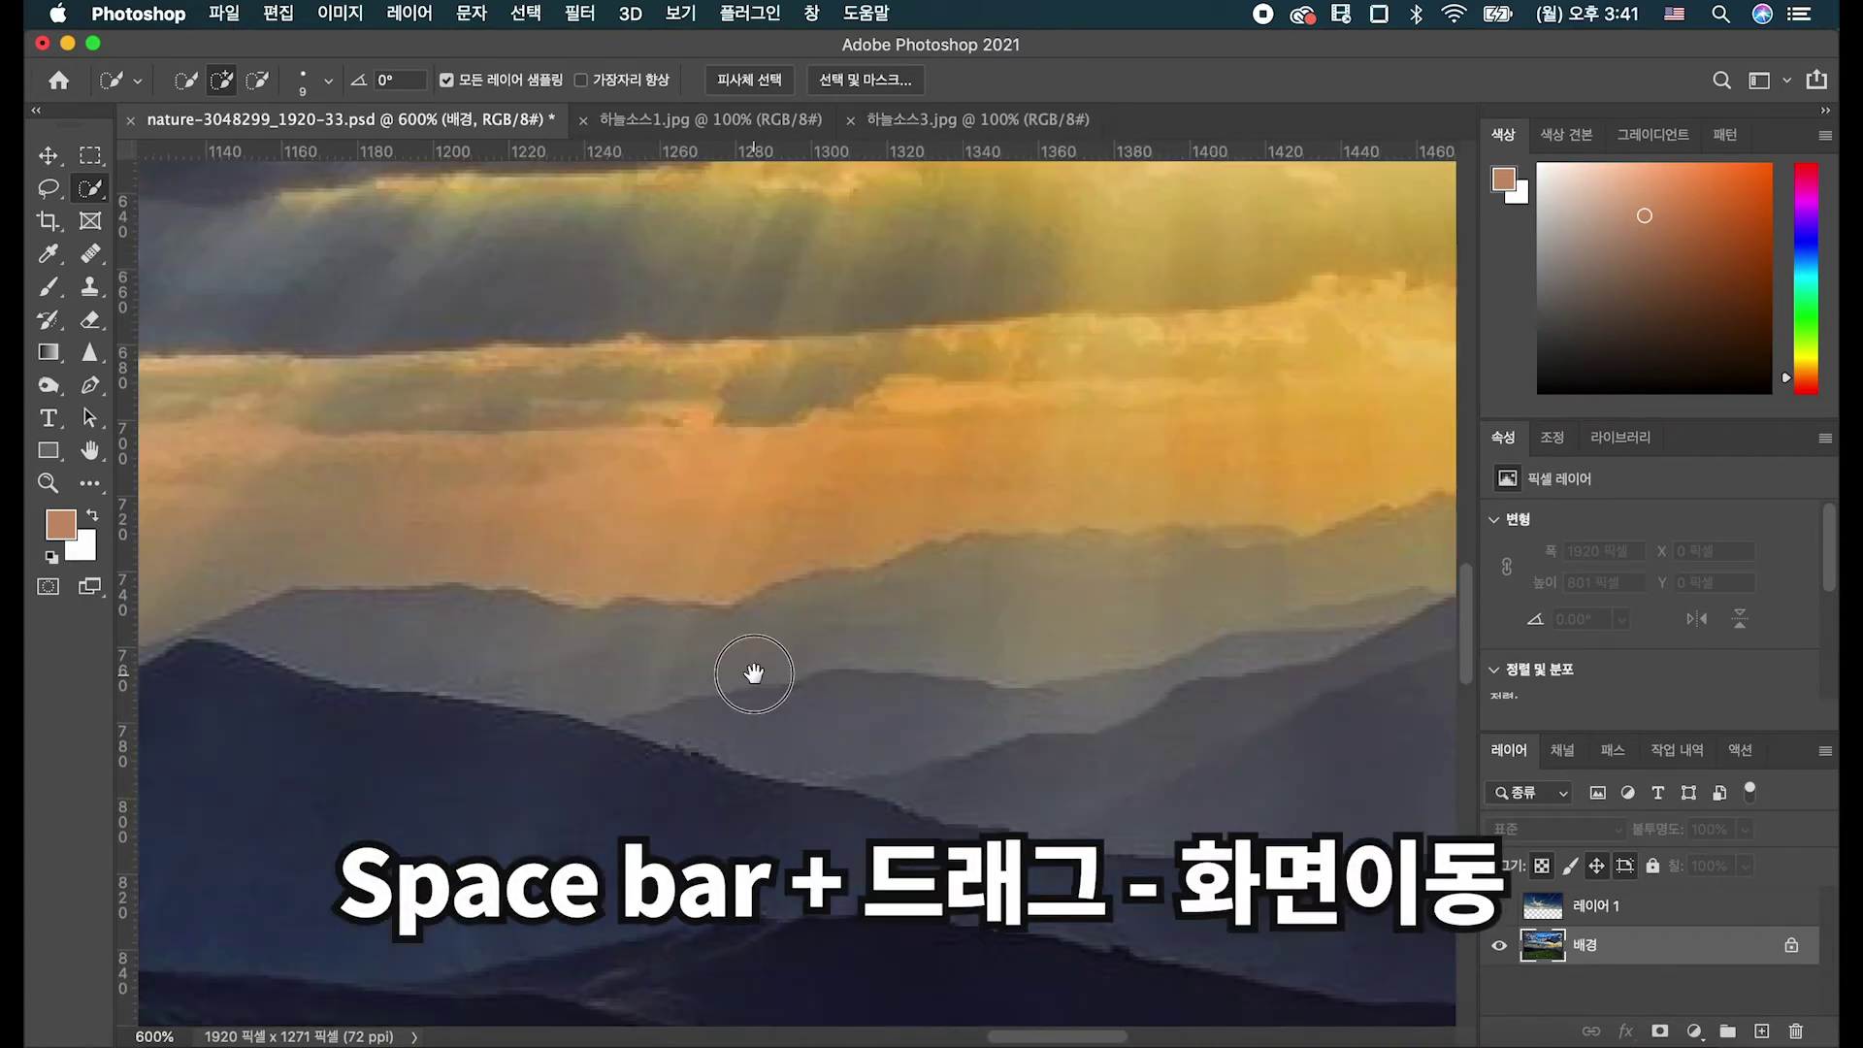
drag(1110, 624, 653, 653)
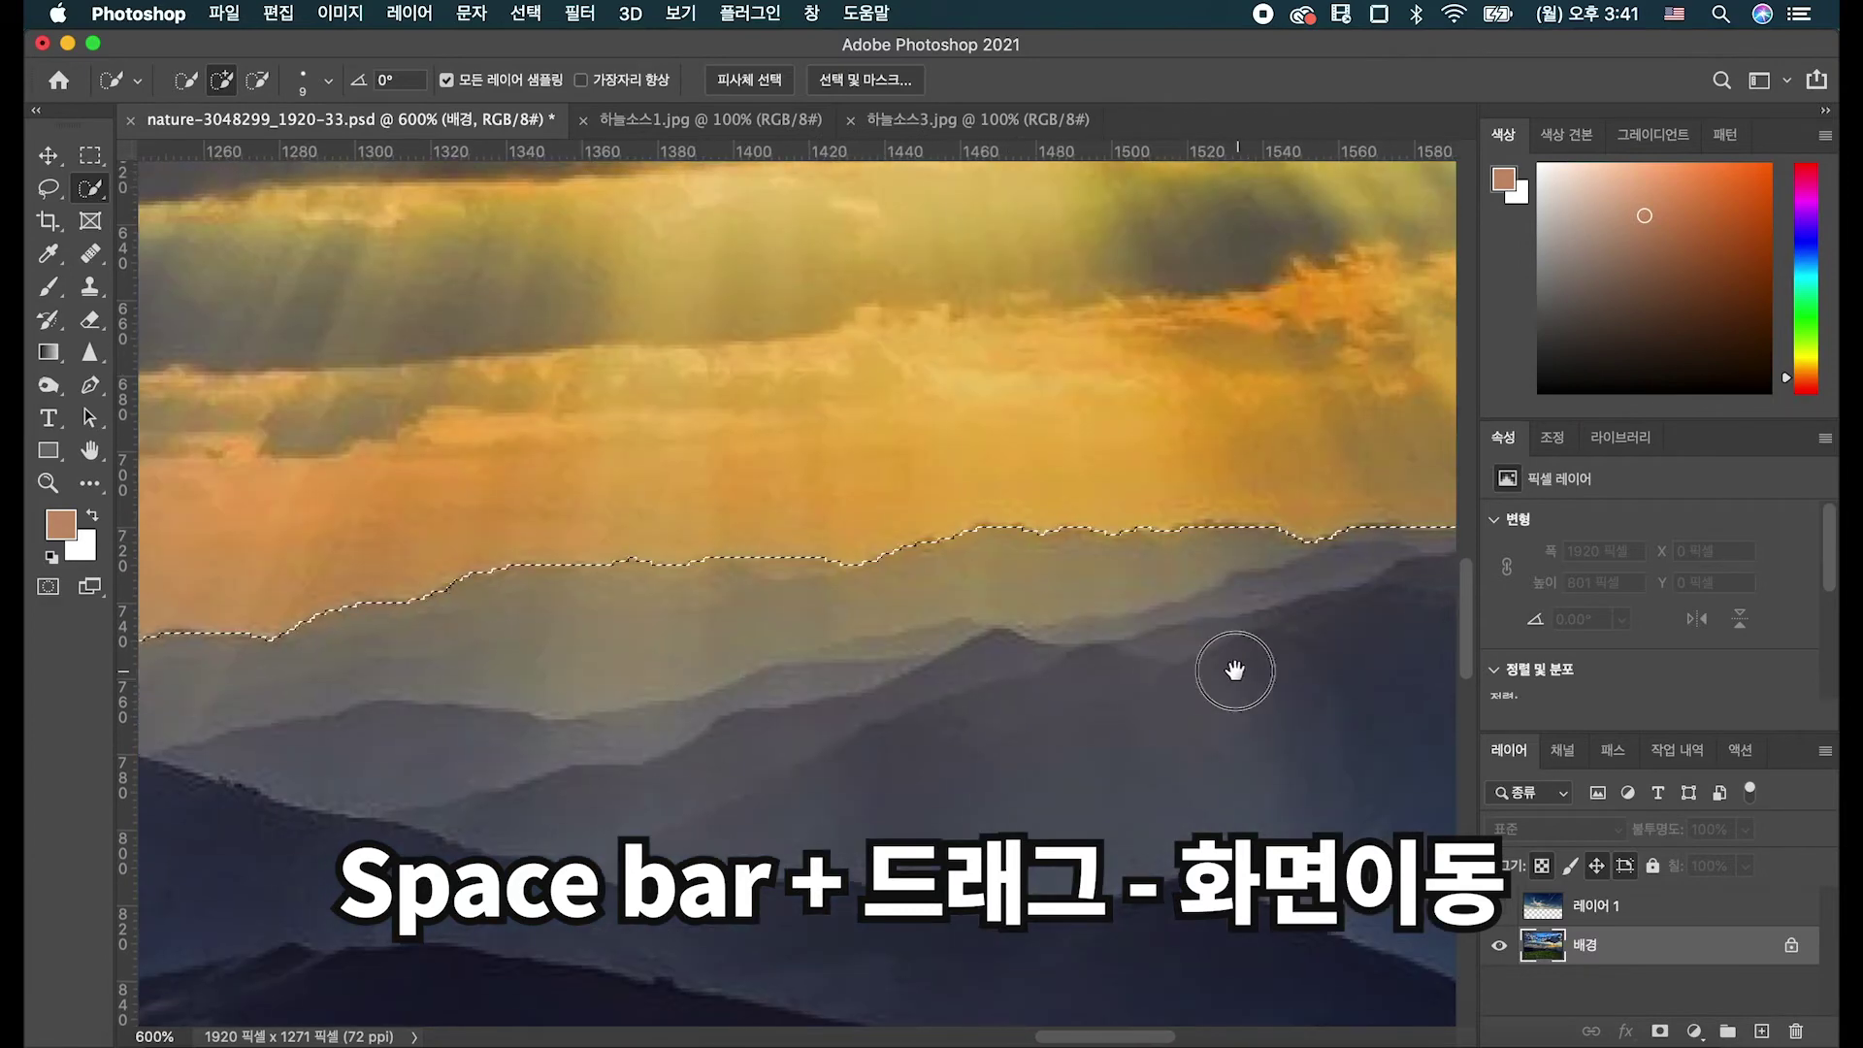
drag(1235, 669, 771, 682)
drag(1135, 628, 769, 607)
drag(1123, 607, 692, 608)
drag(586, 628, 1227, 732)
drag(296, 742, 1048, 740)
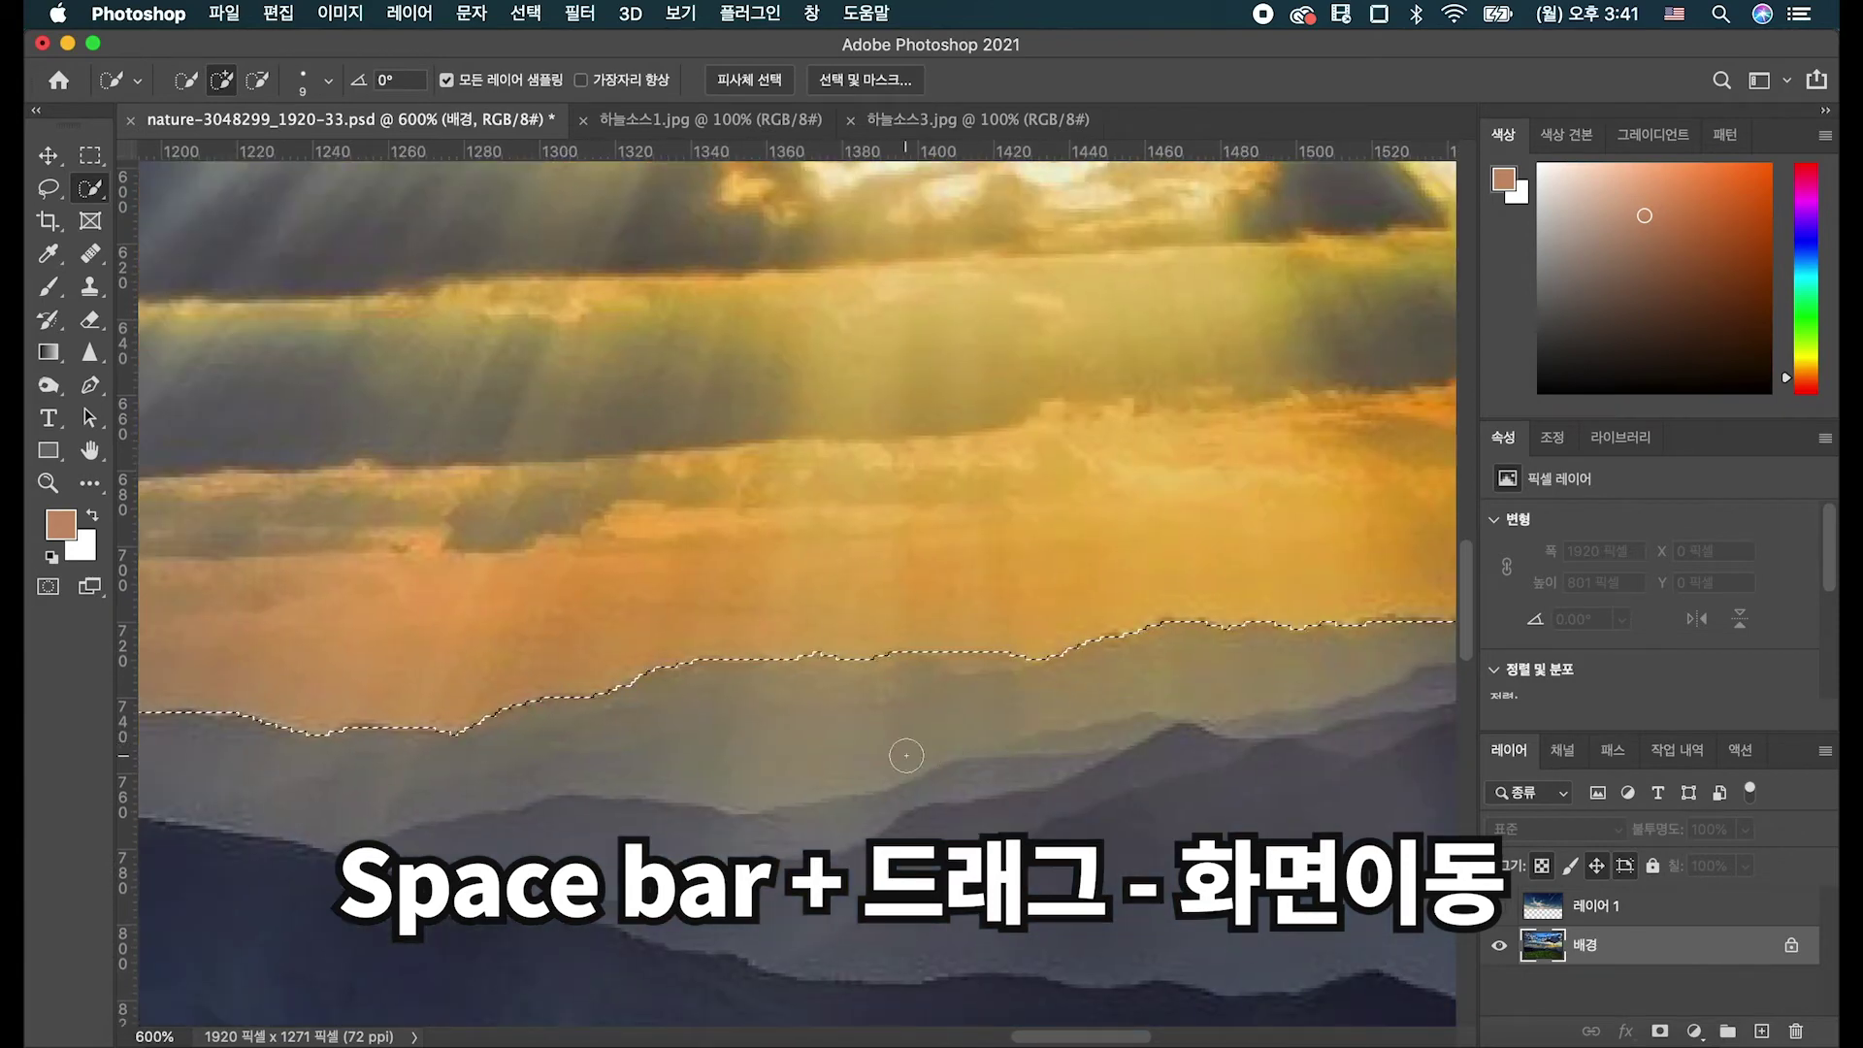
key(super+plus)
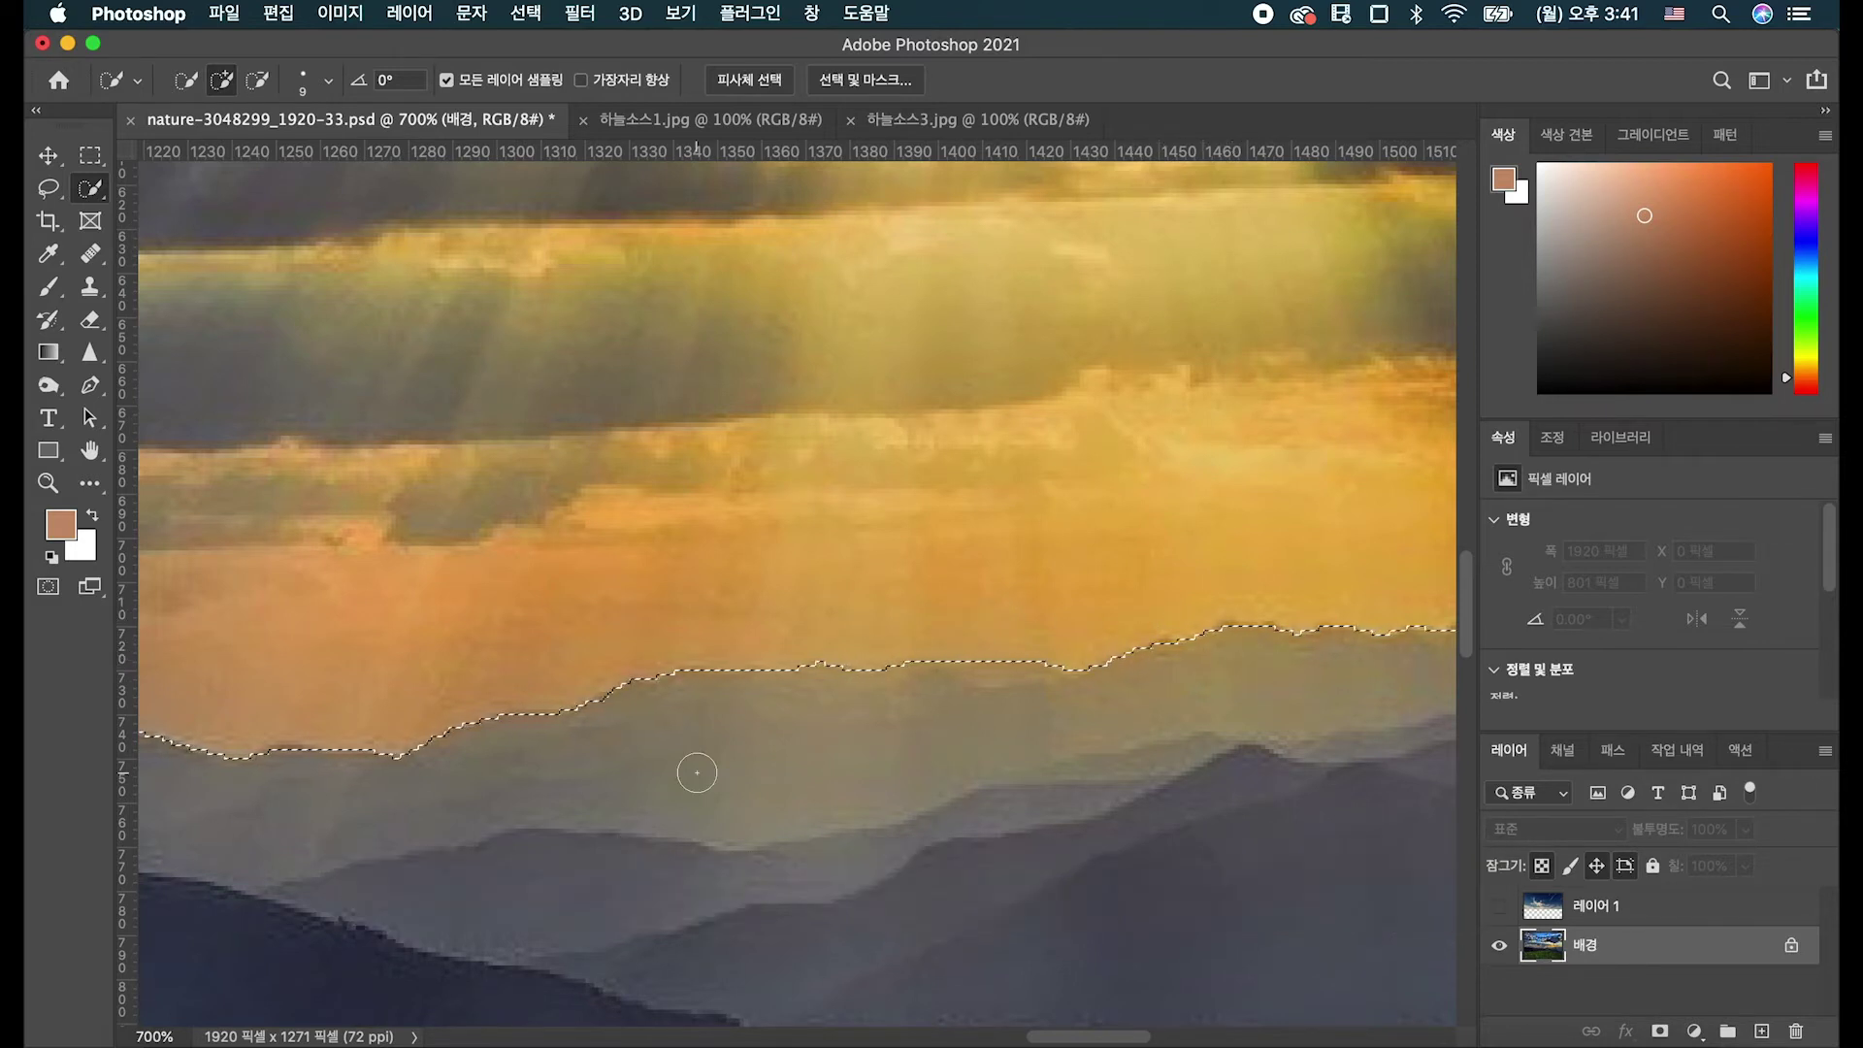
Smooth the sky selection's edge with a sample radius of 5 pixels.
click(514, 13)
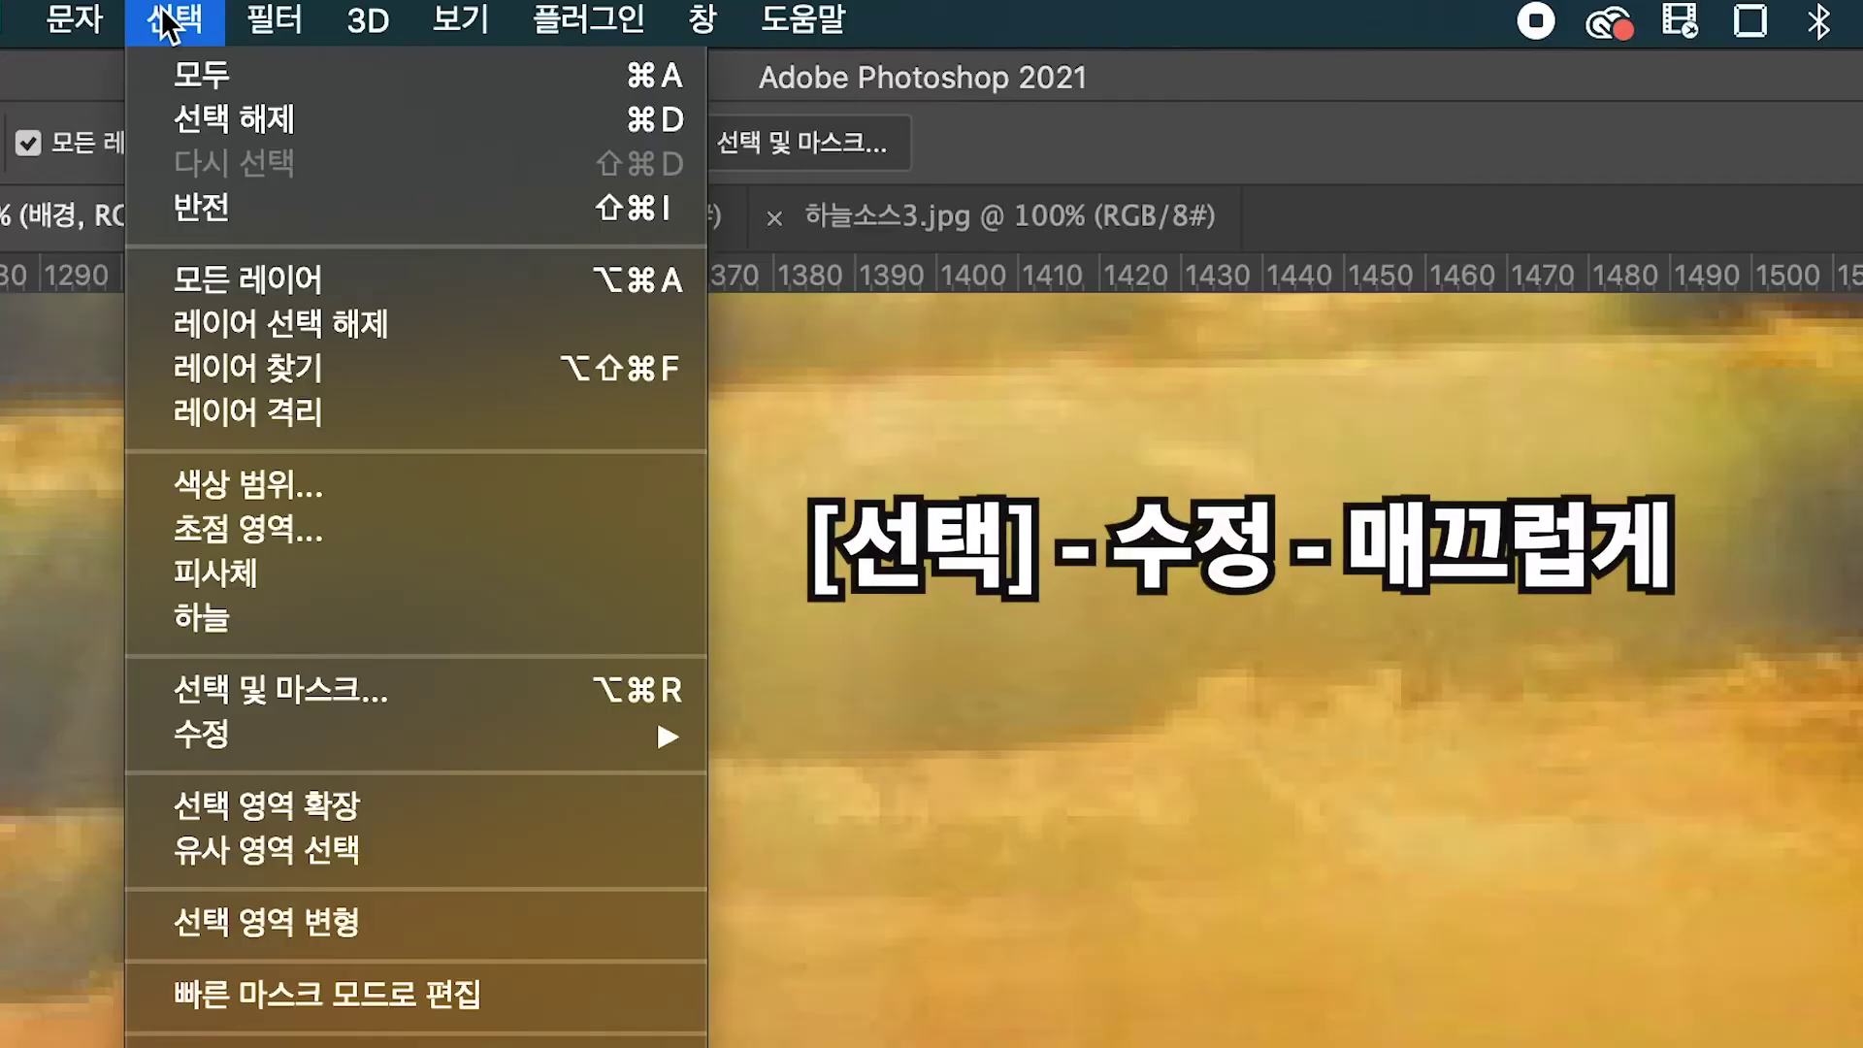
mouse_move(342, 747)
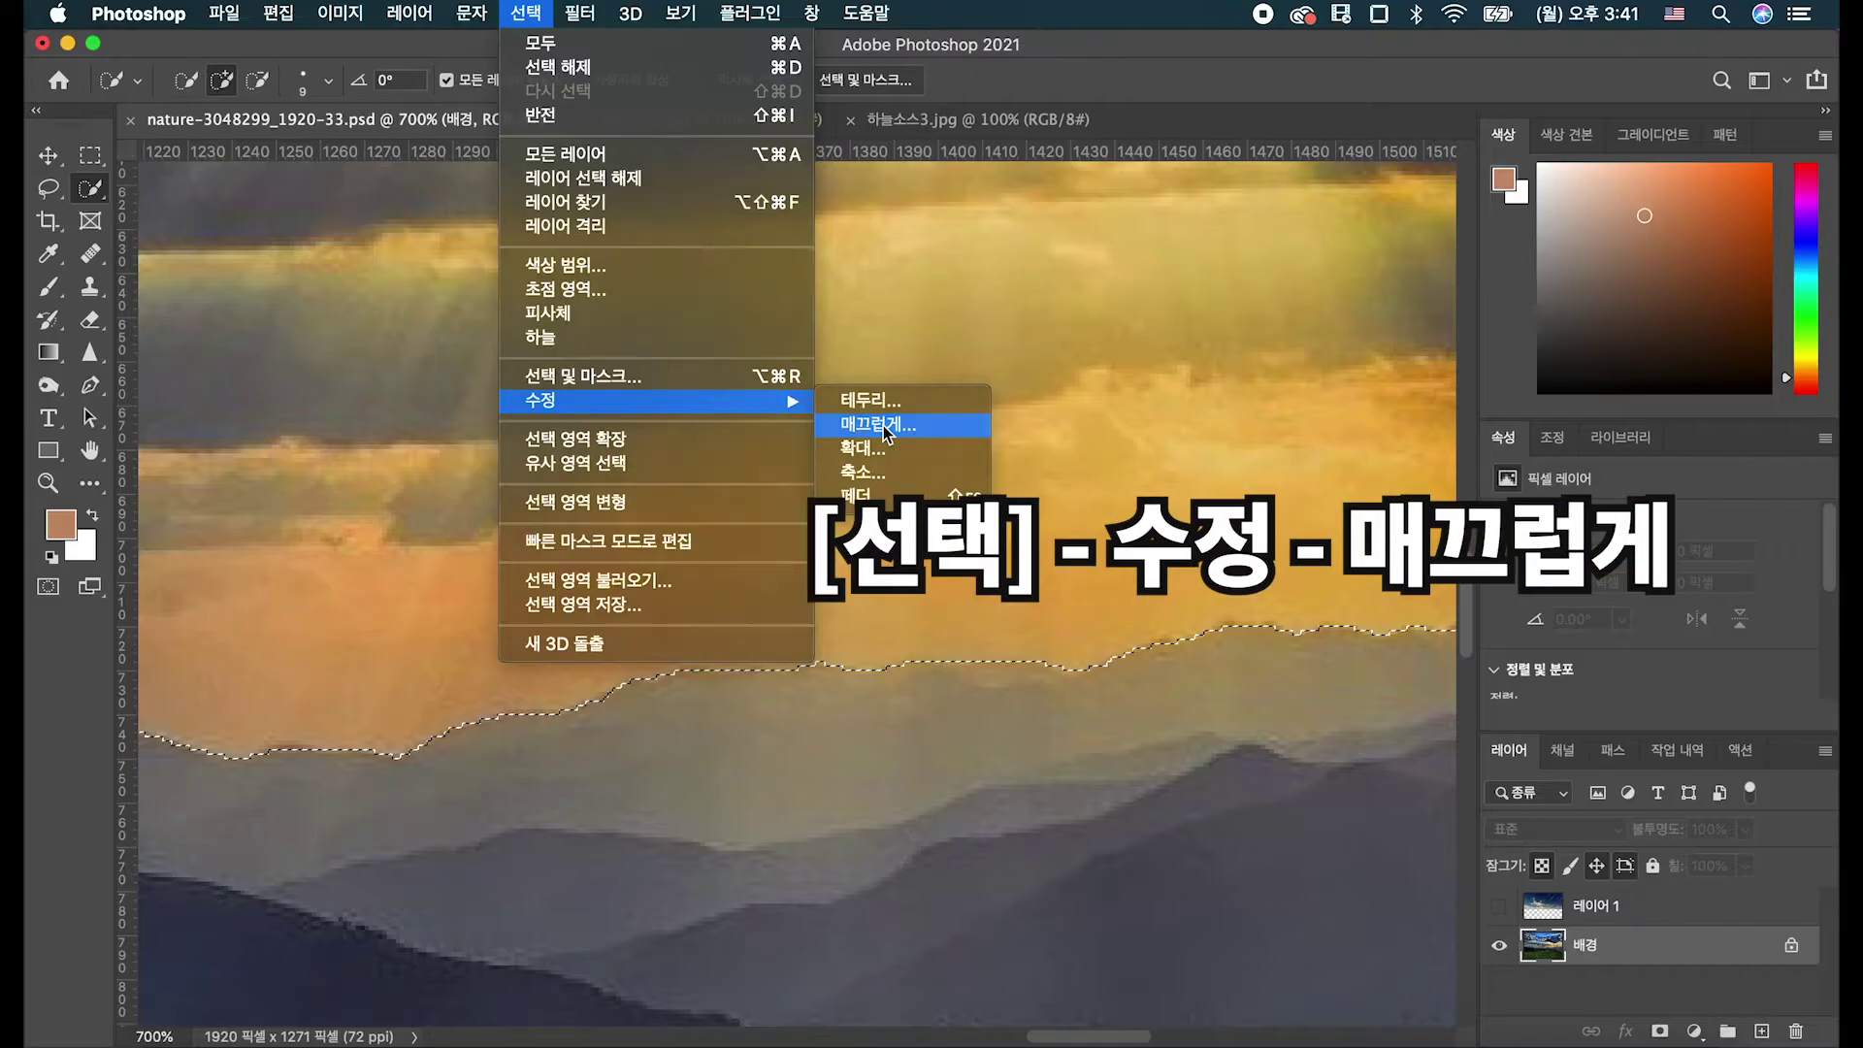
click(883, 425)
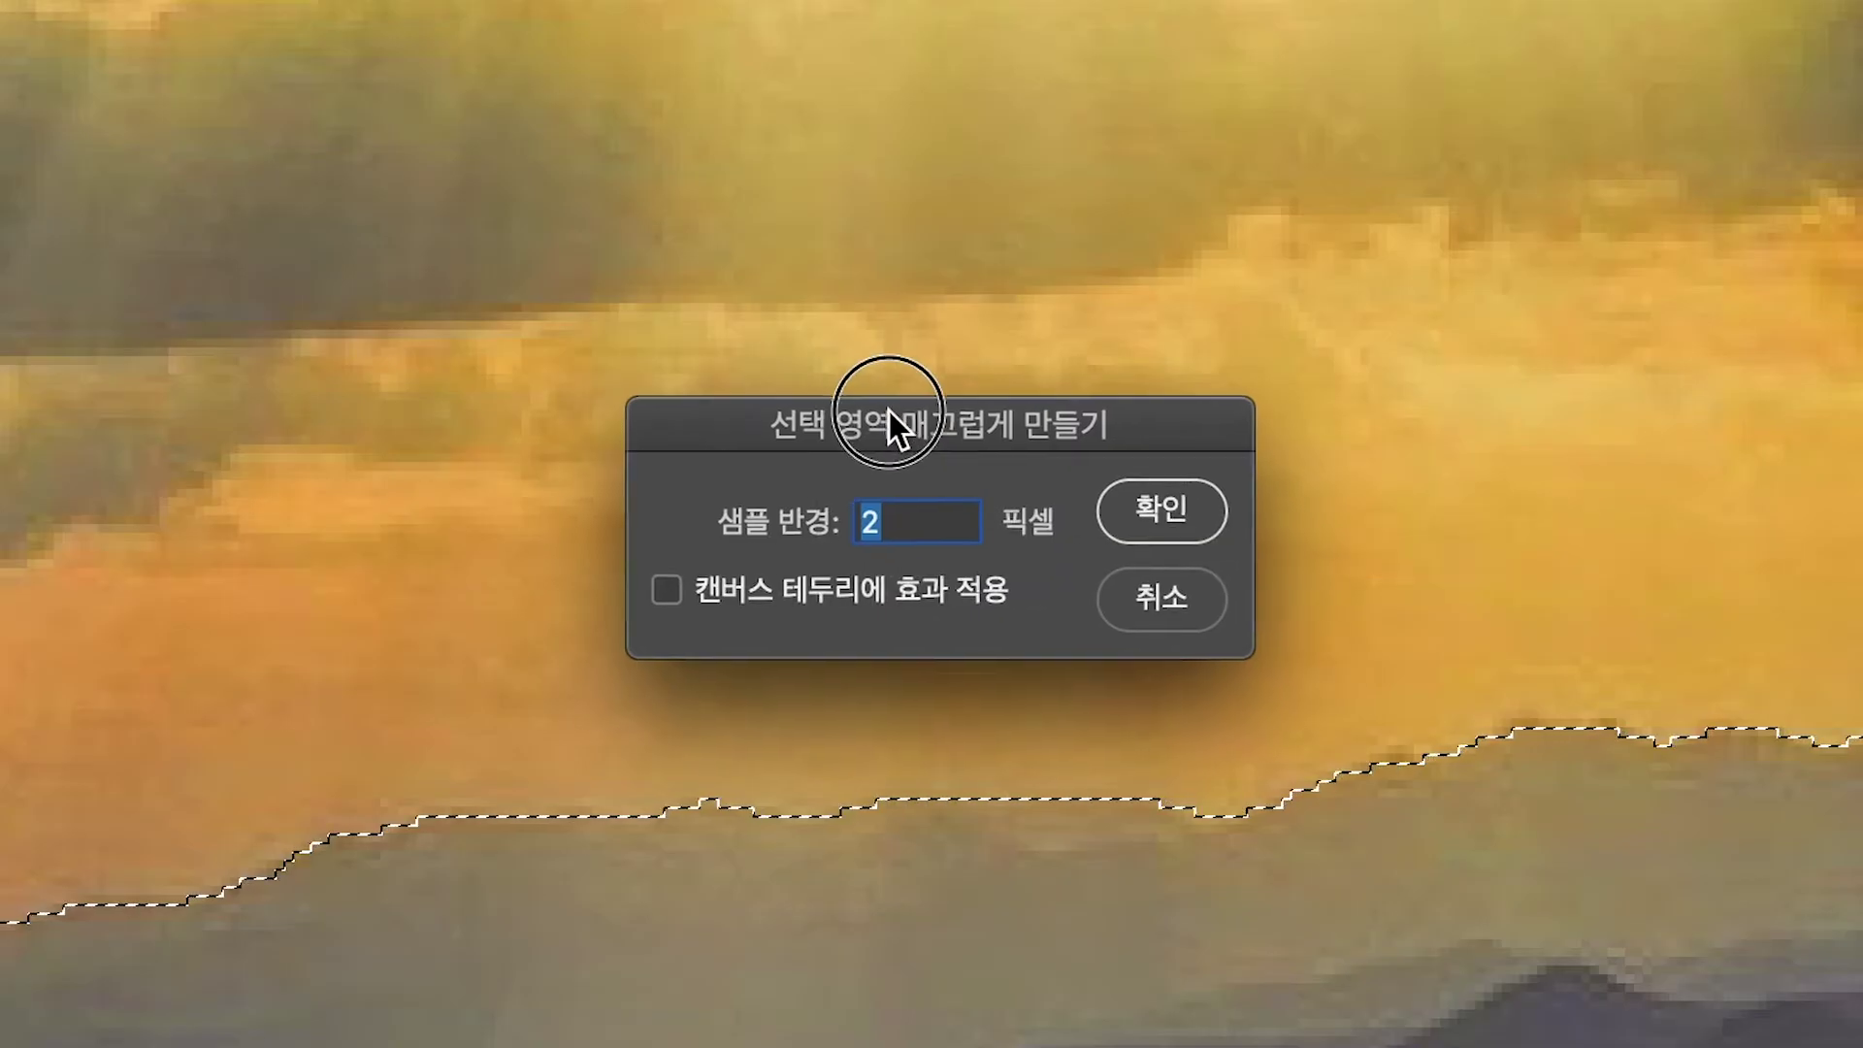
drag(888, 410, 898, 417)
text(5)
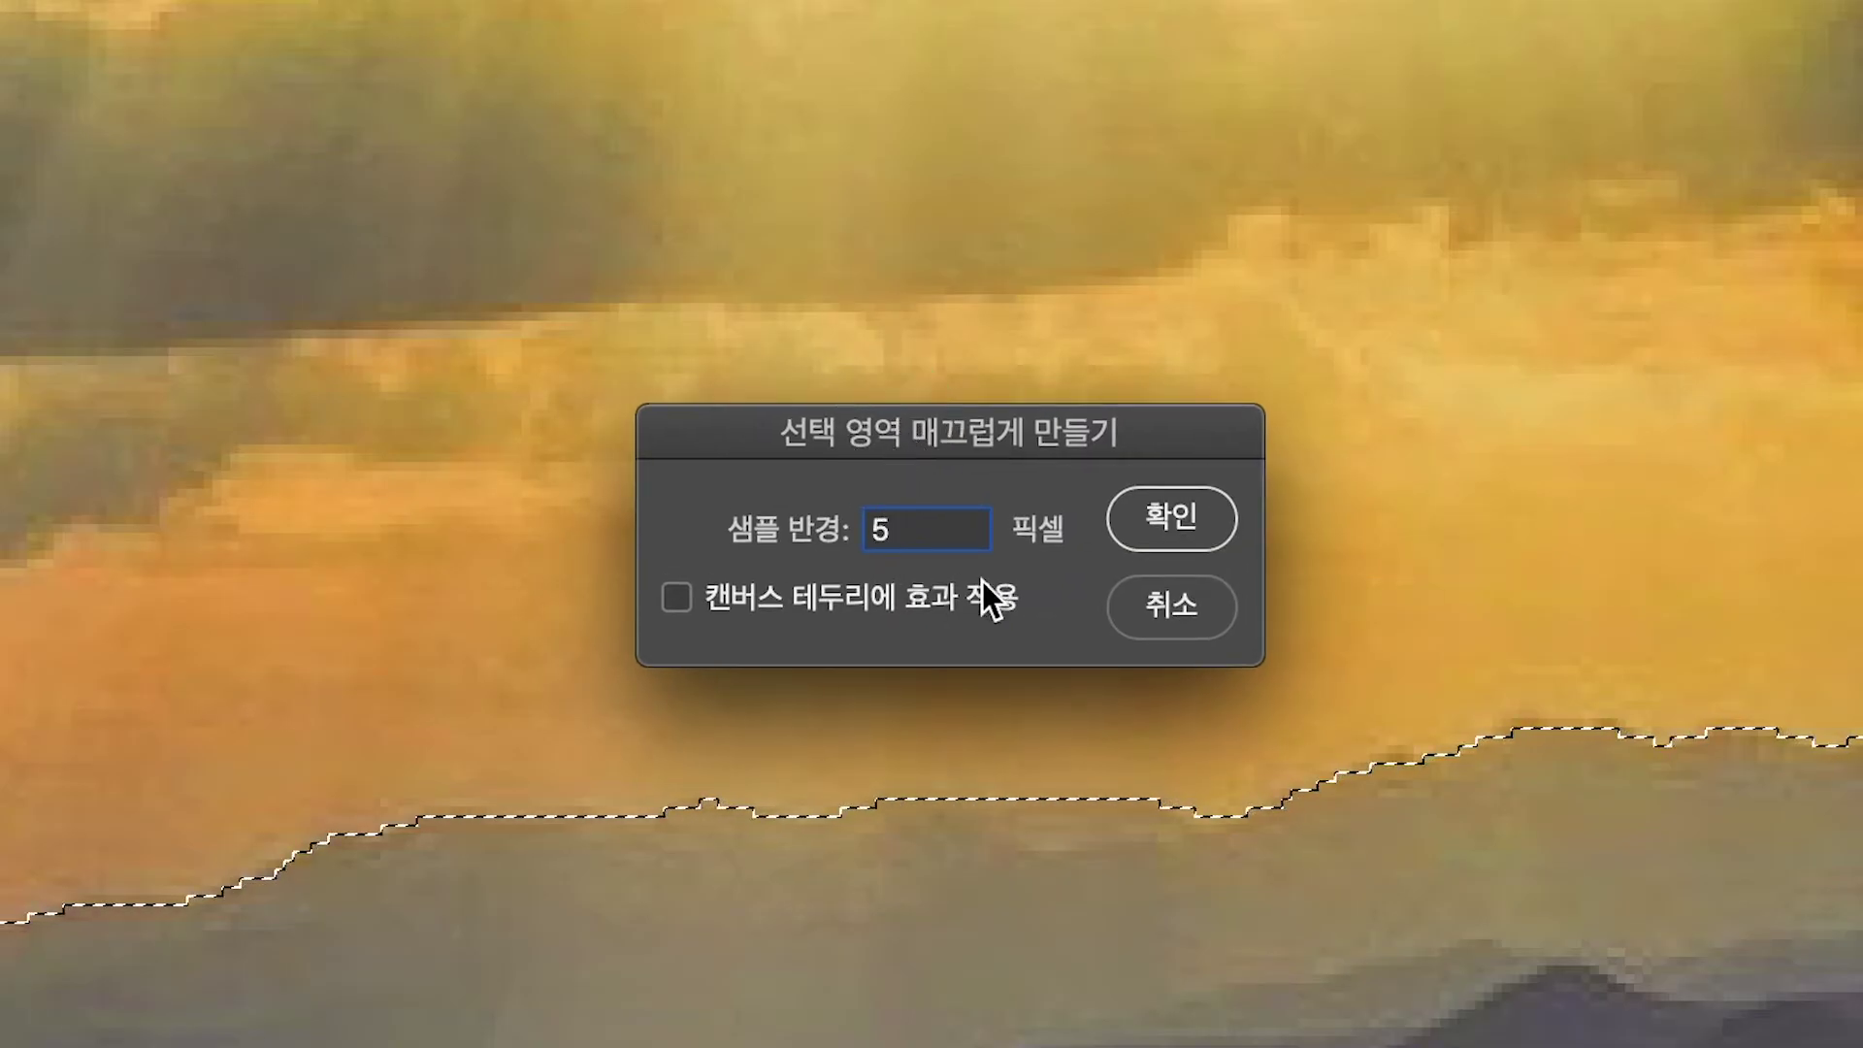
click(1150, 520)
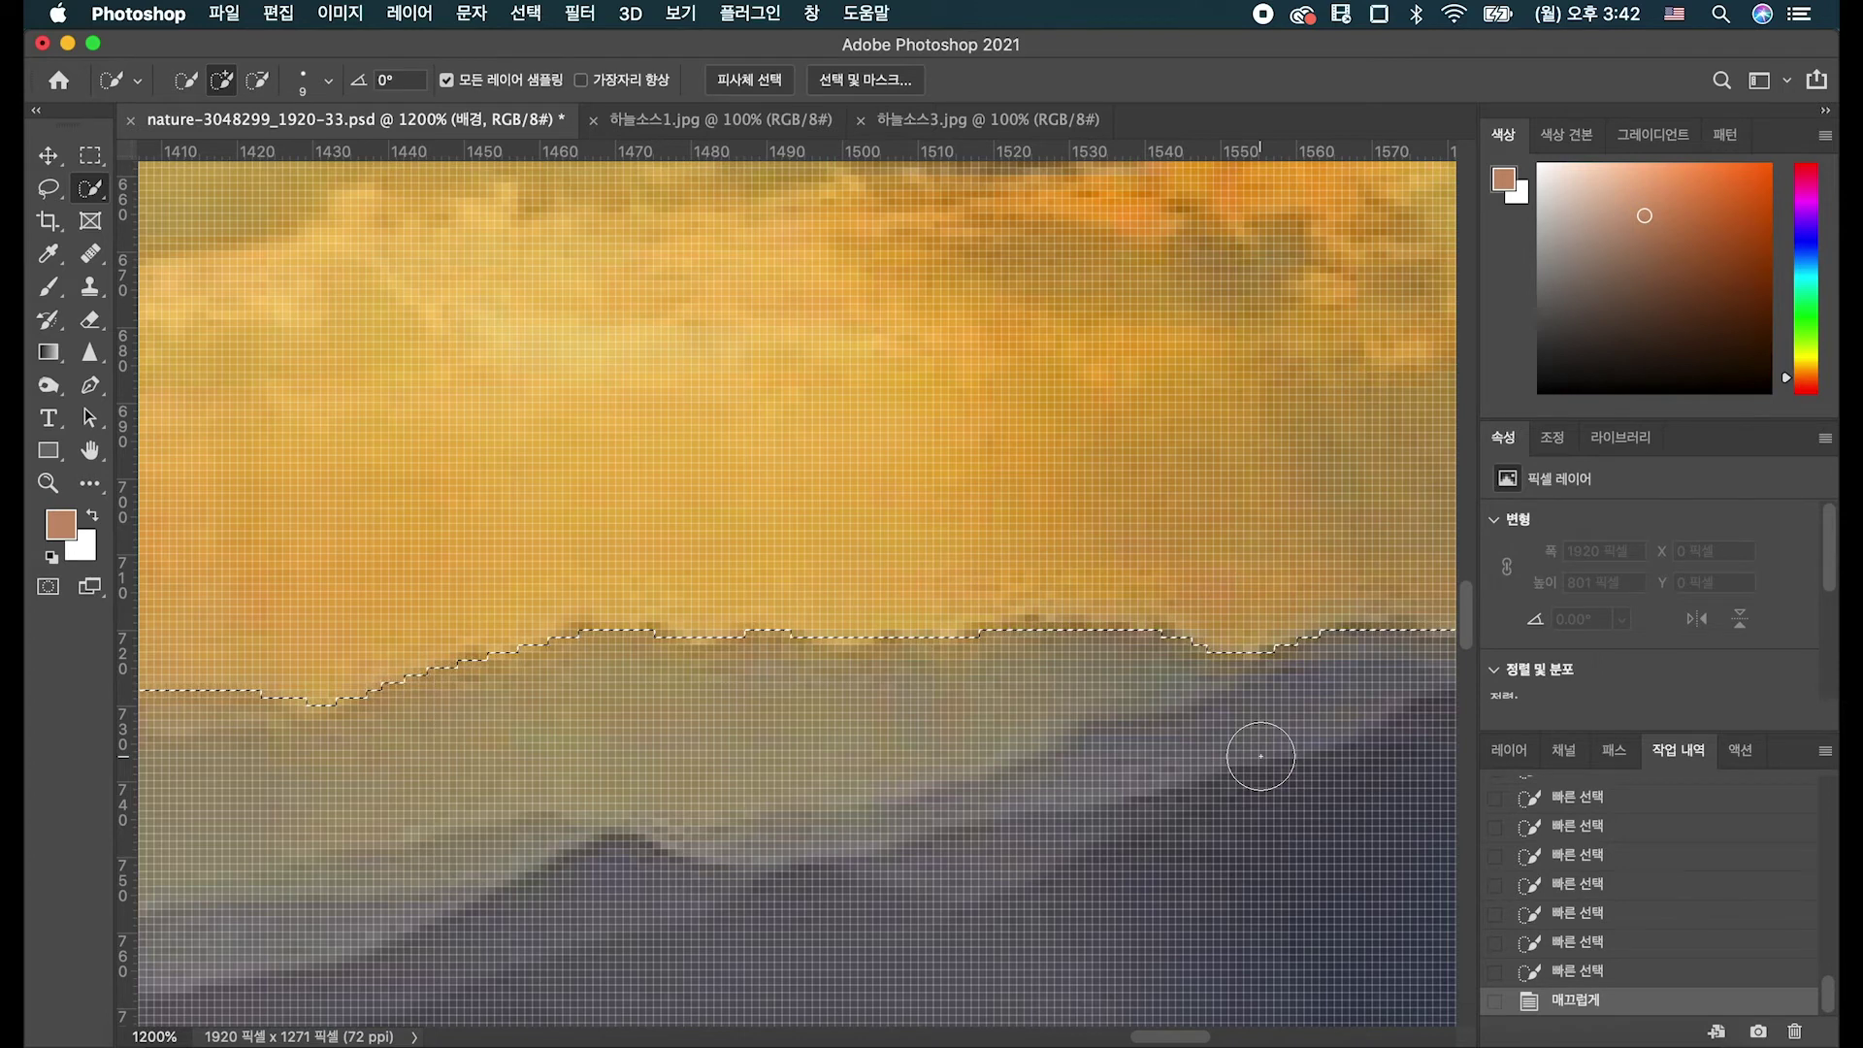
Show the replacement sky layer 레이어 1 over the background and make it the active layer.
key(super+minus)
key(super+minus)
key(super+minus)
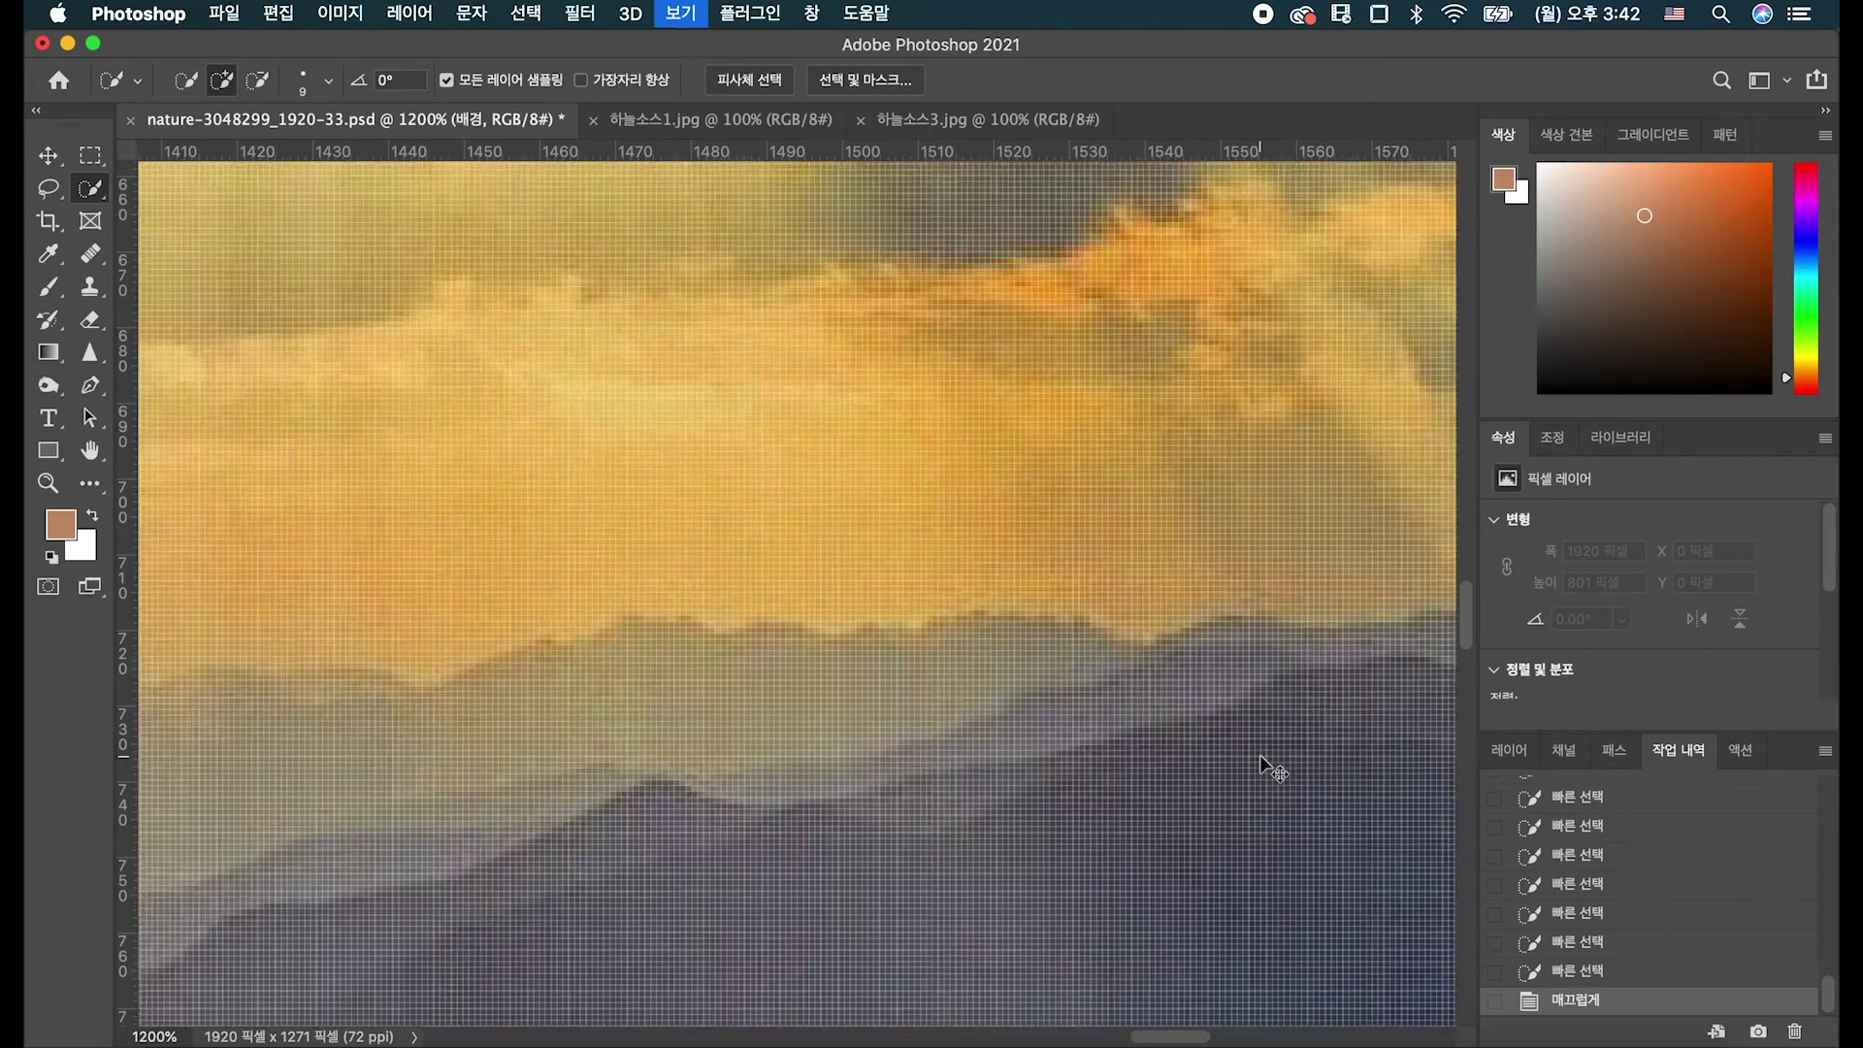
key(super+minus)
key(super+minus)
key(super+minus)
key(super+minus)
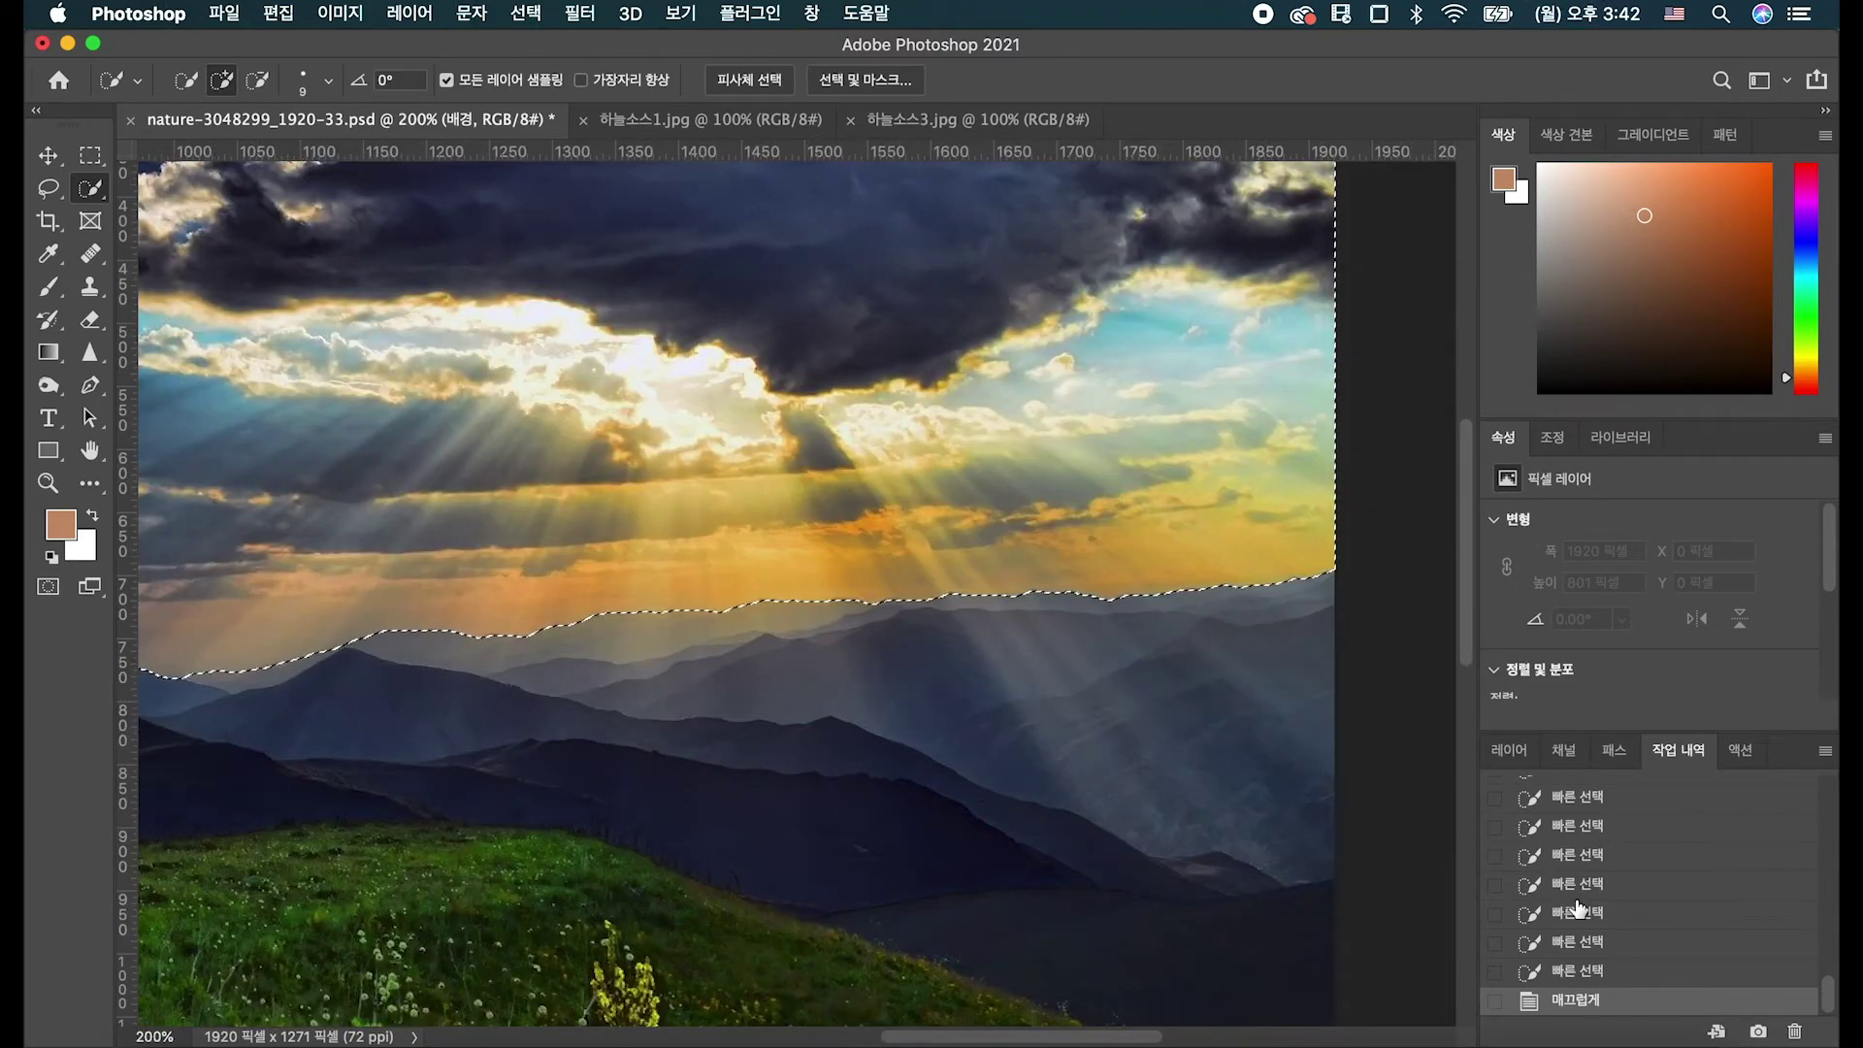
click(1528, 749)
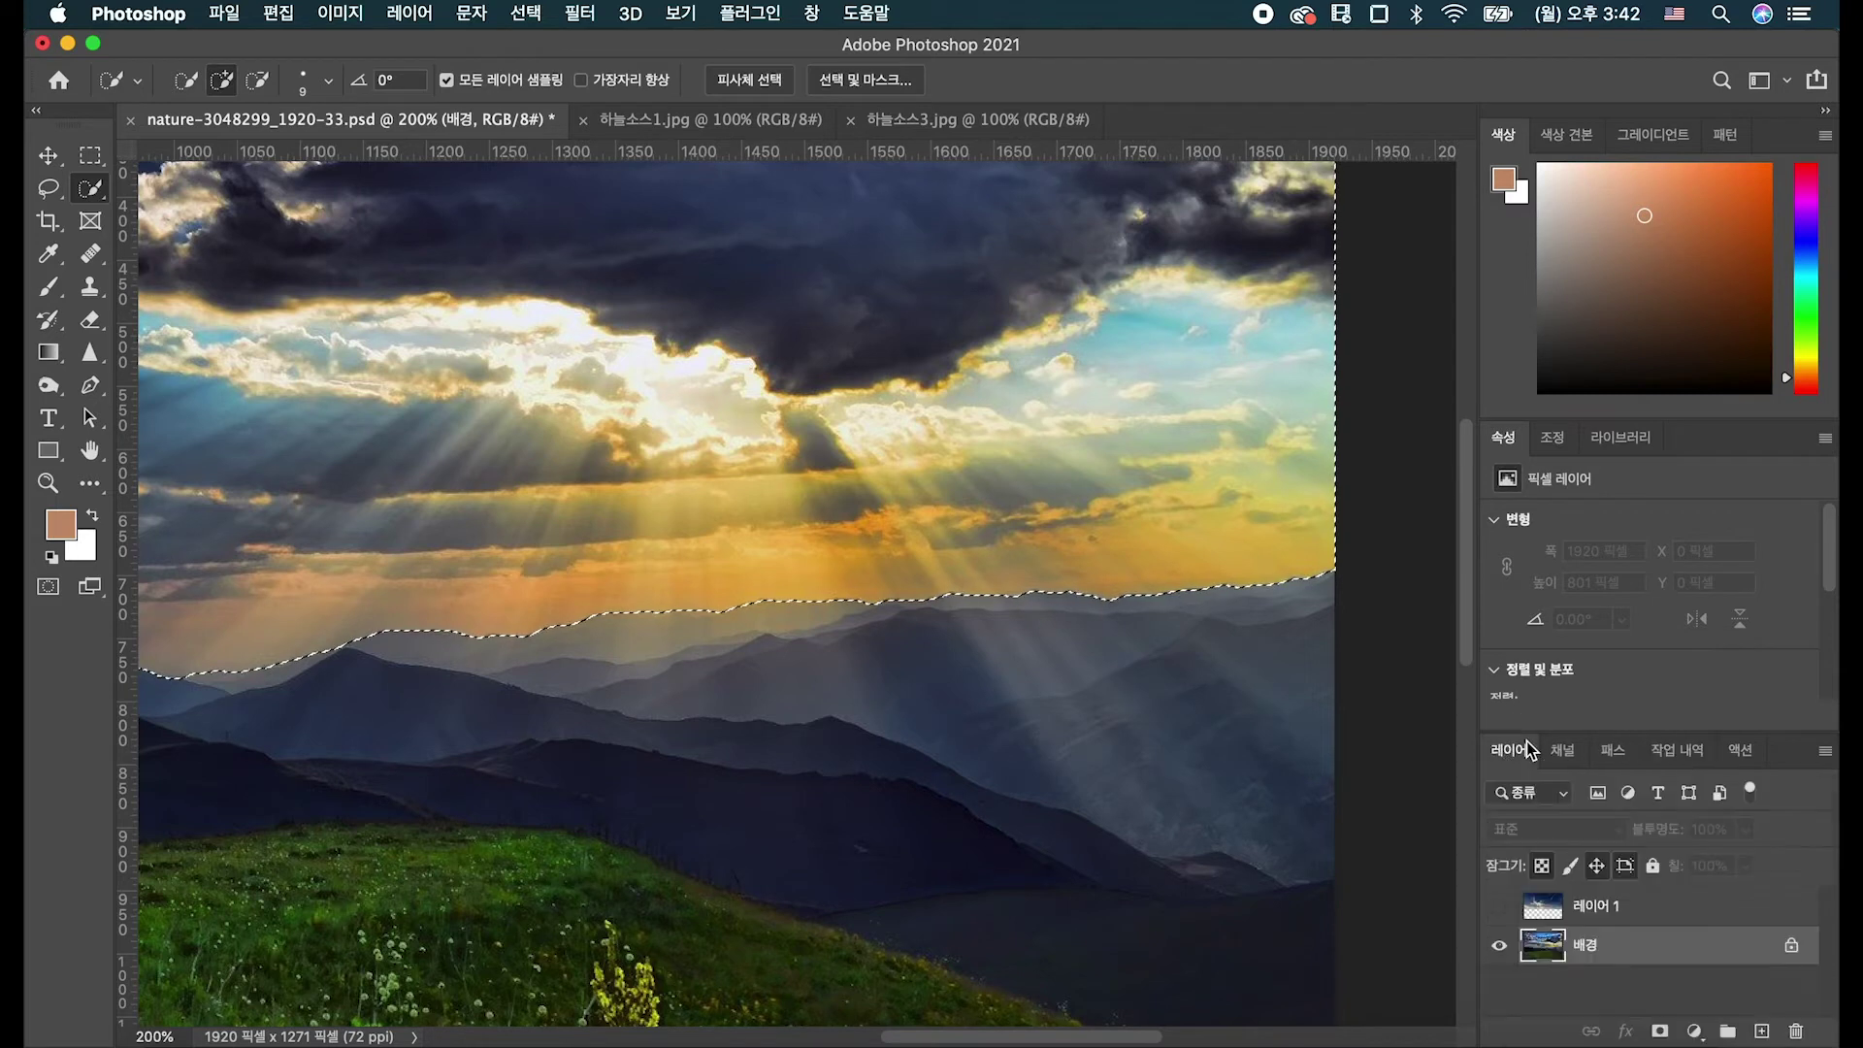
click(1501, 908)
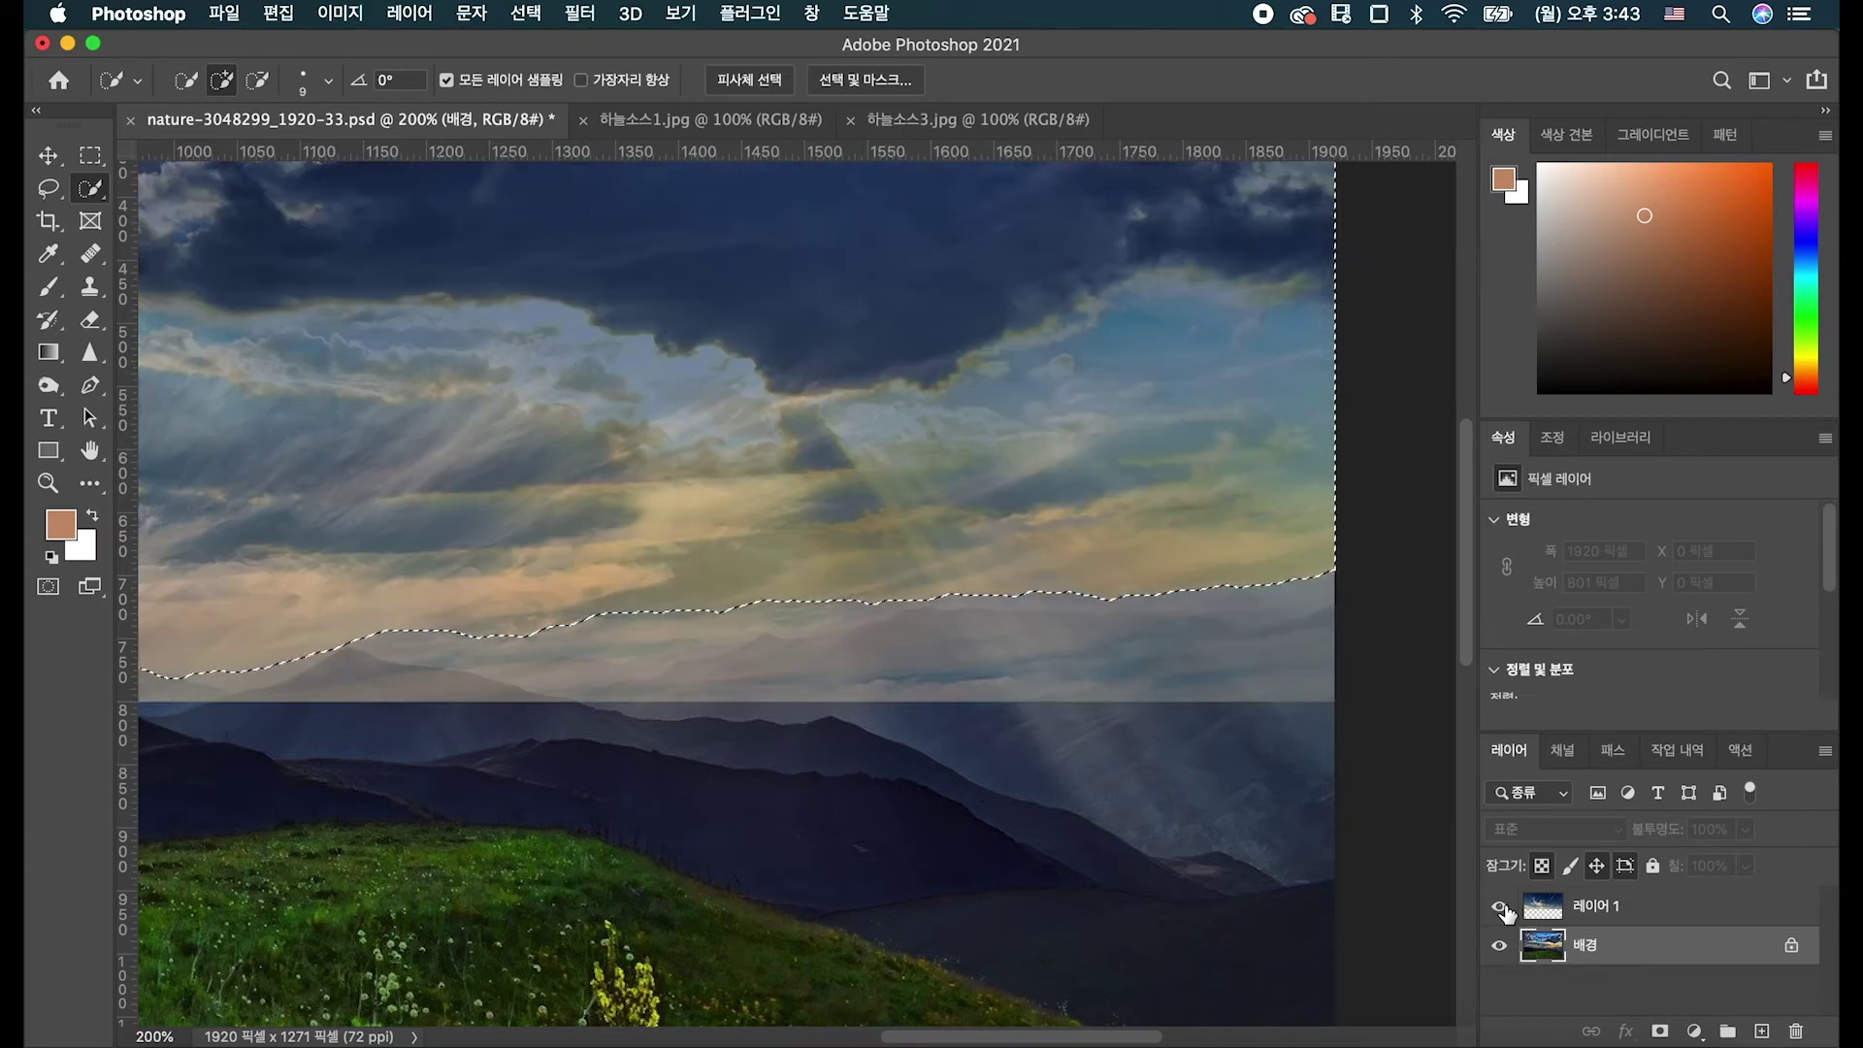
click(1610, 906)
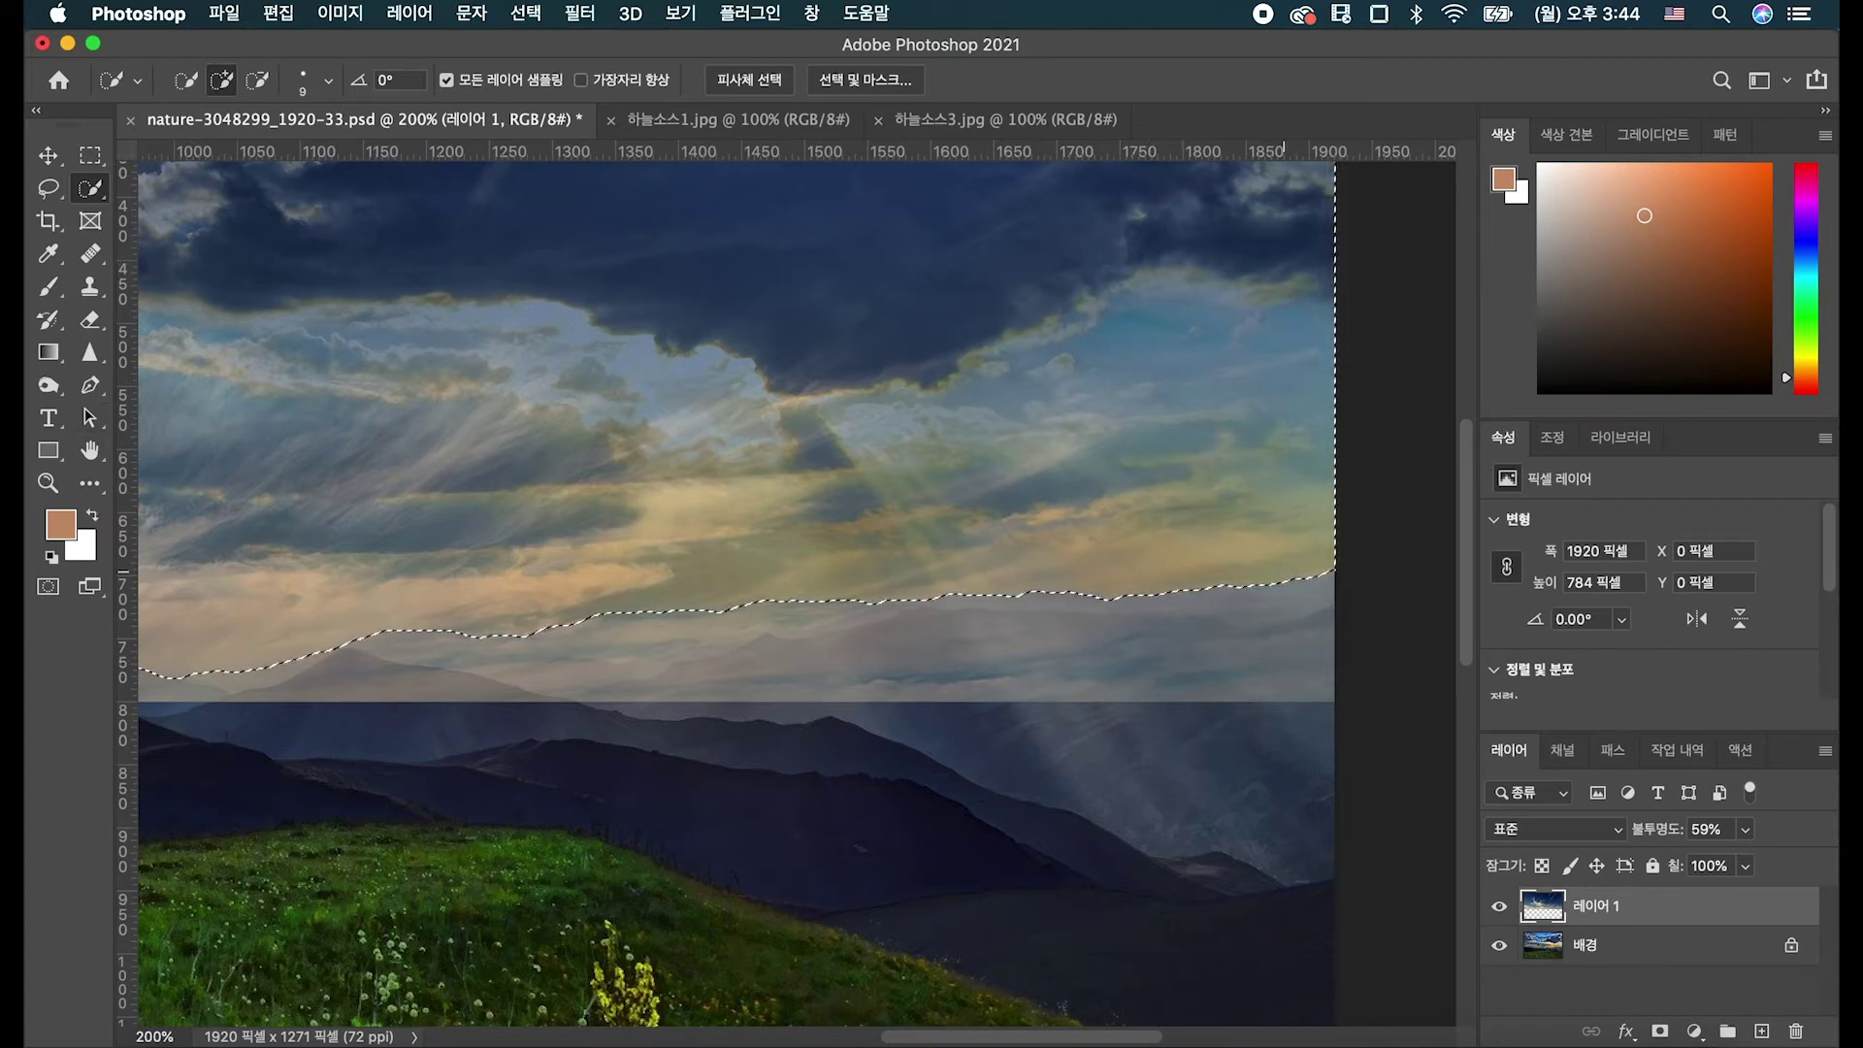
Invert the sky selection to cover the land, and raise the opacity of 레이어 1 to 100%.
key(ctrl+shift+i)
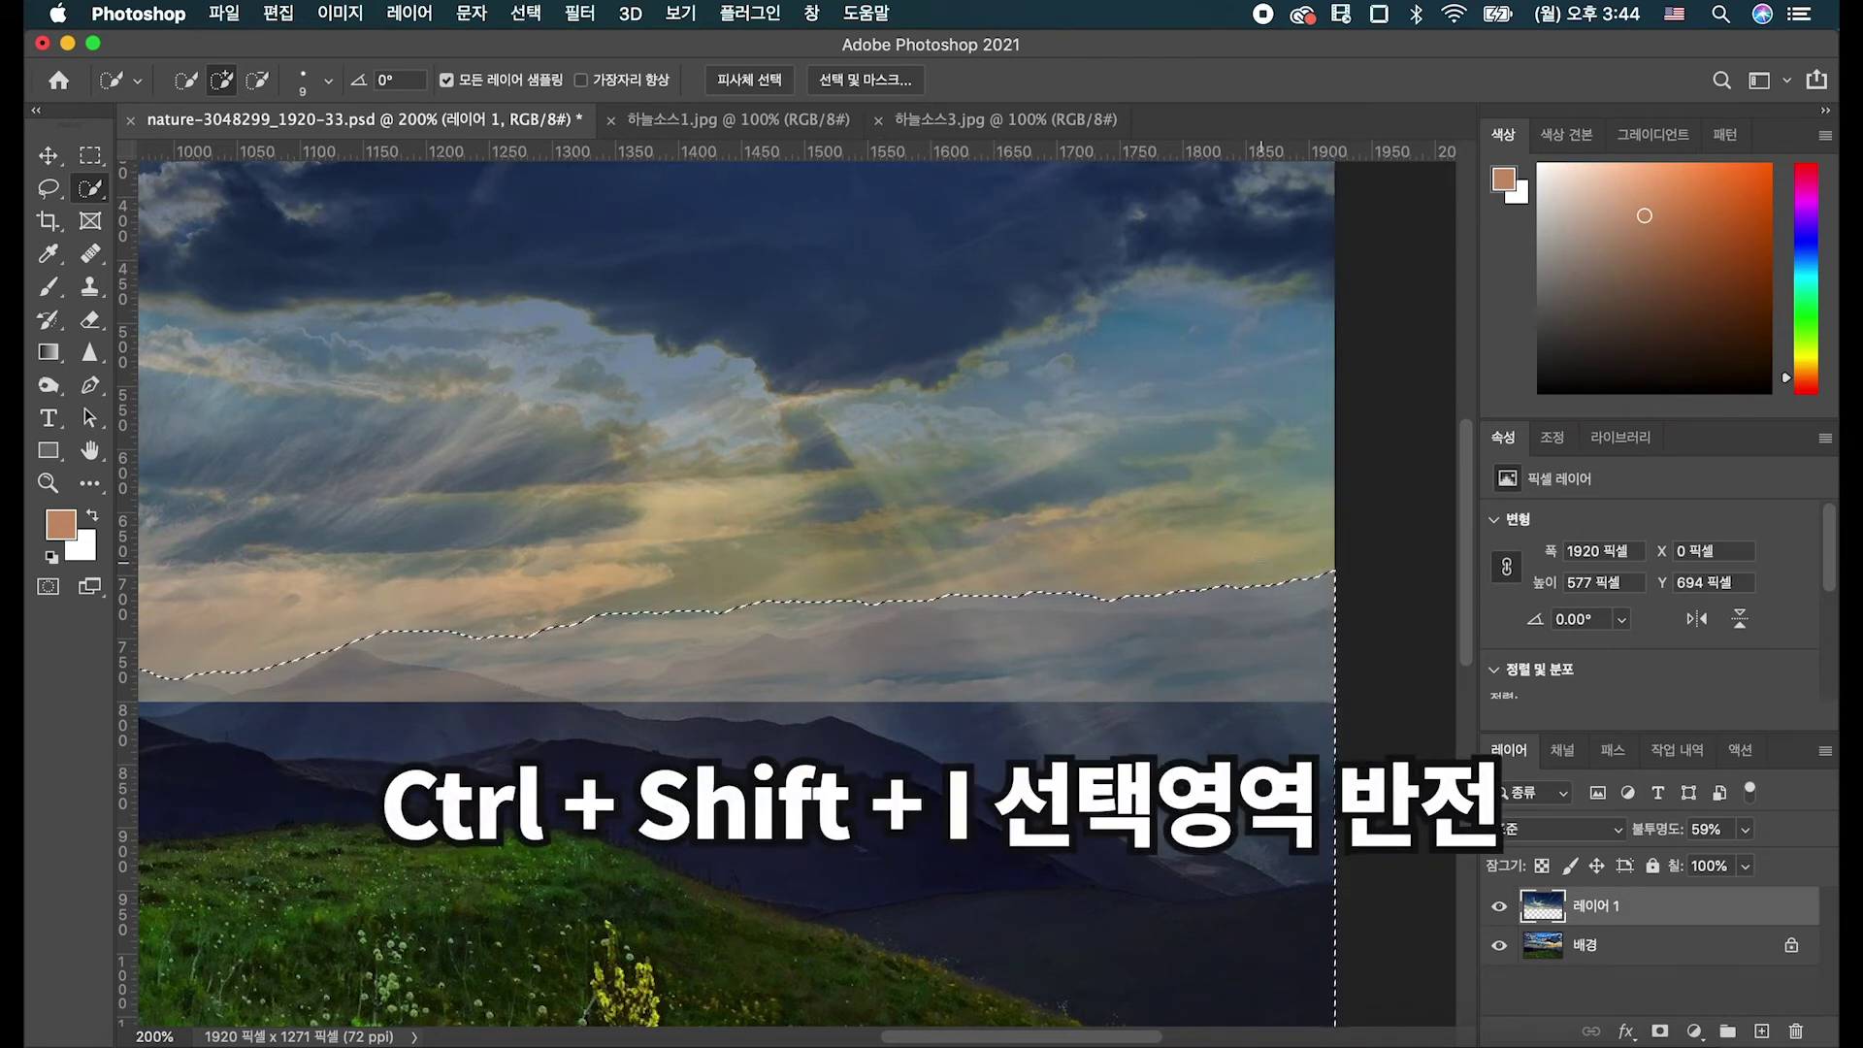
click(1744, 832)
drag(1741, 864, 1801, 868)
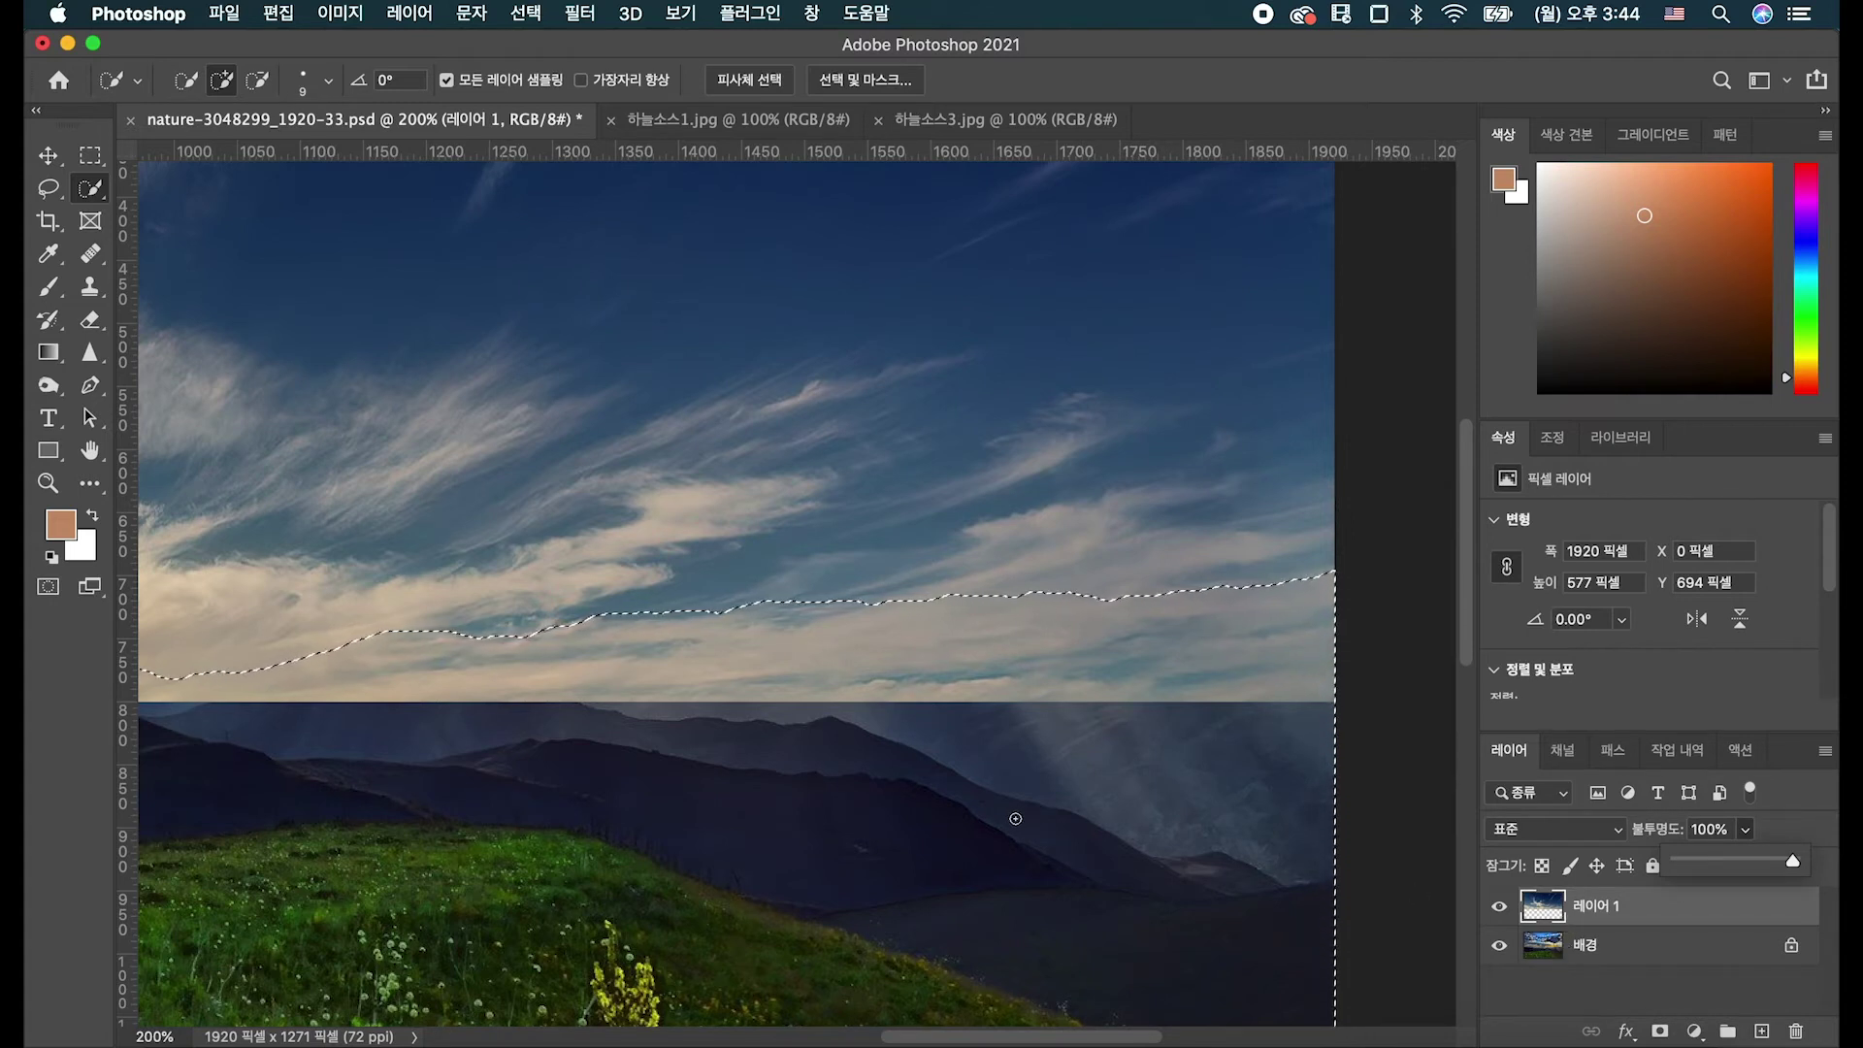
click(1164, 57)
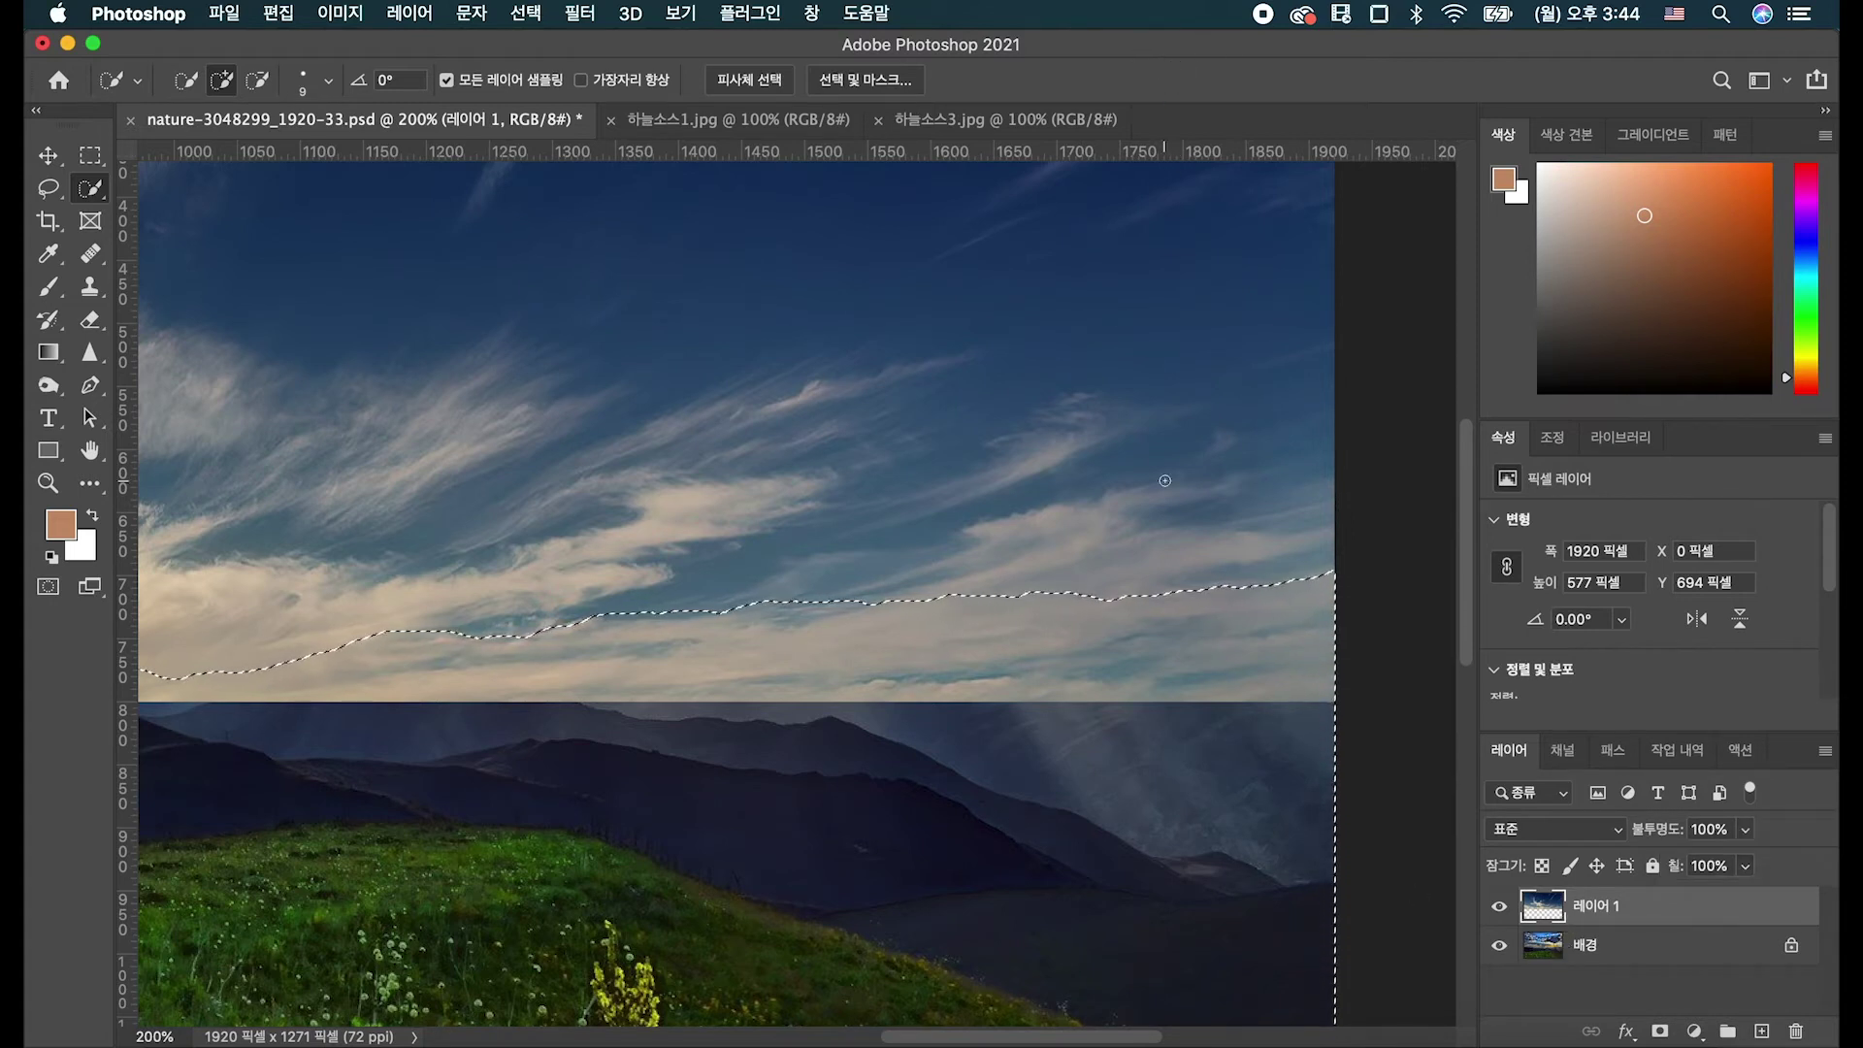
Delete the part of 레이어 1 covering the mountains and meadow, and remove the selection.
key(Delete)
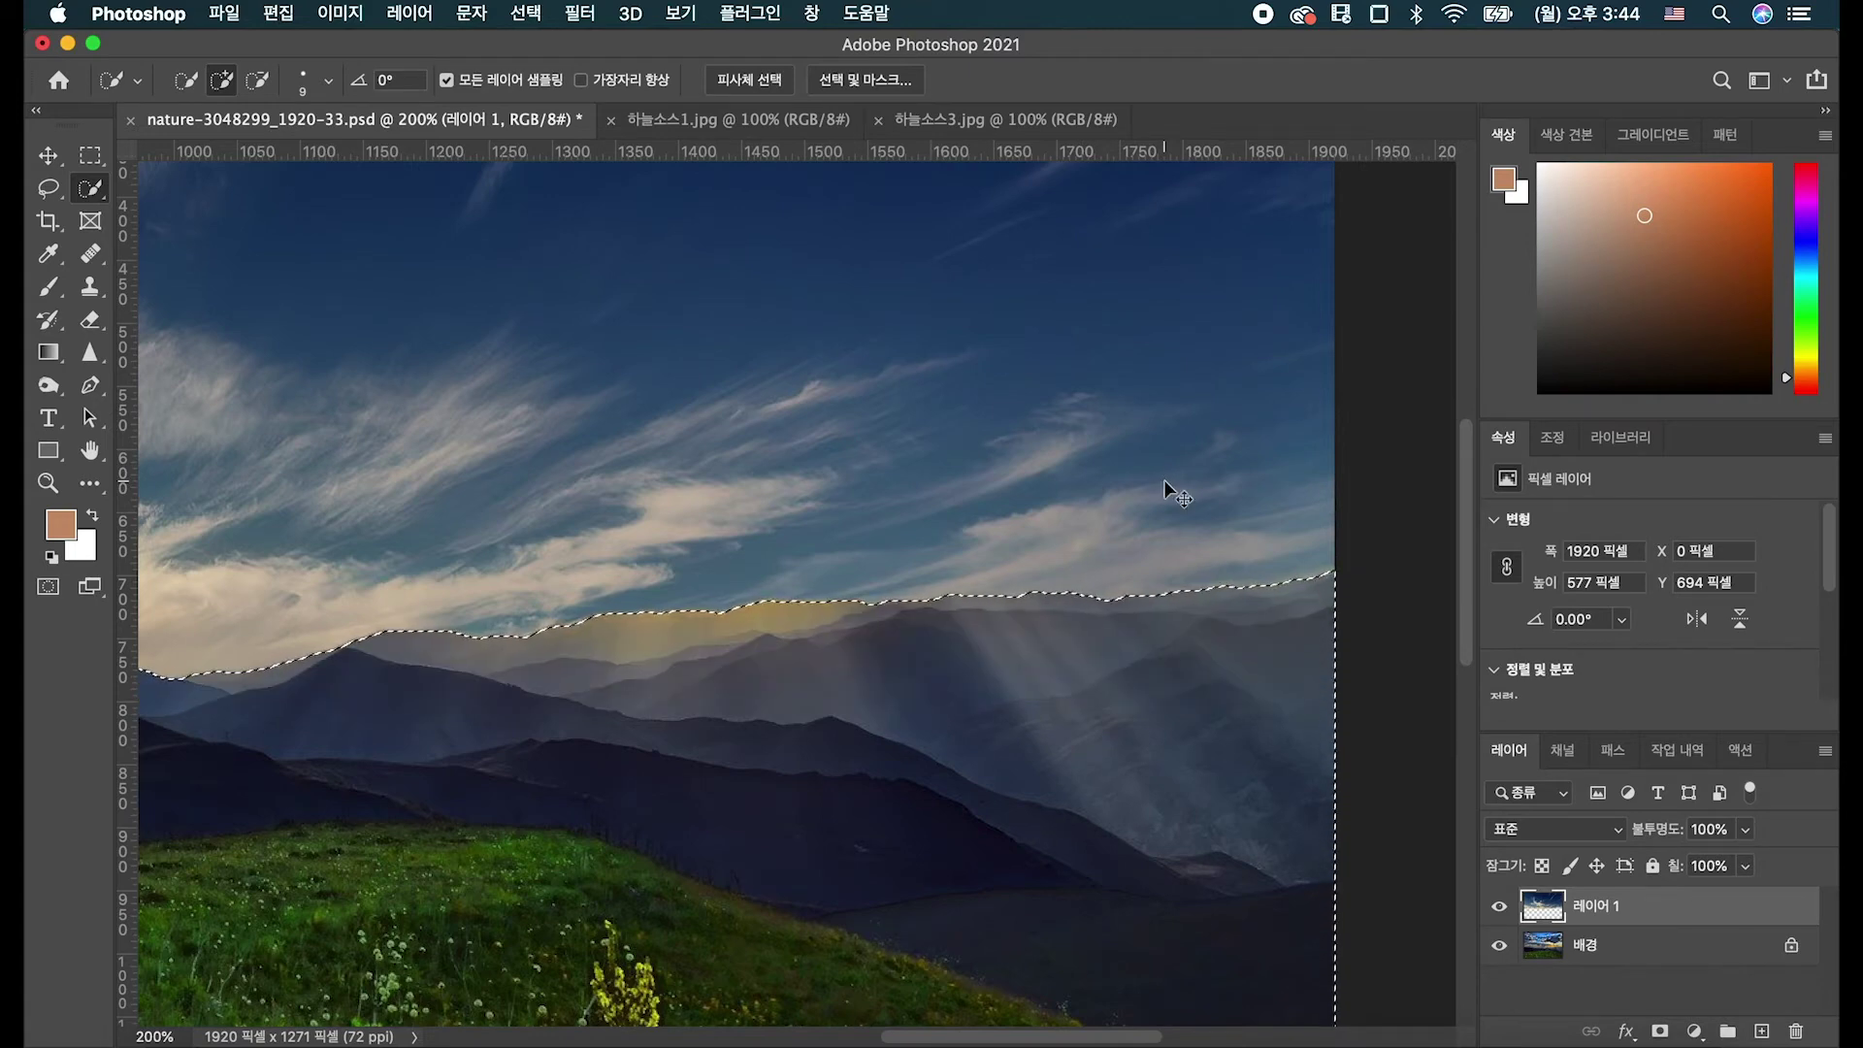
key(super+minus)
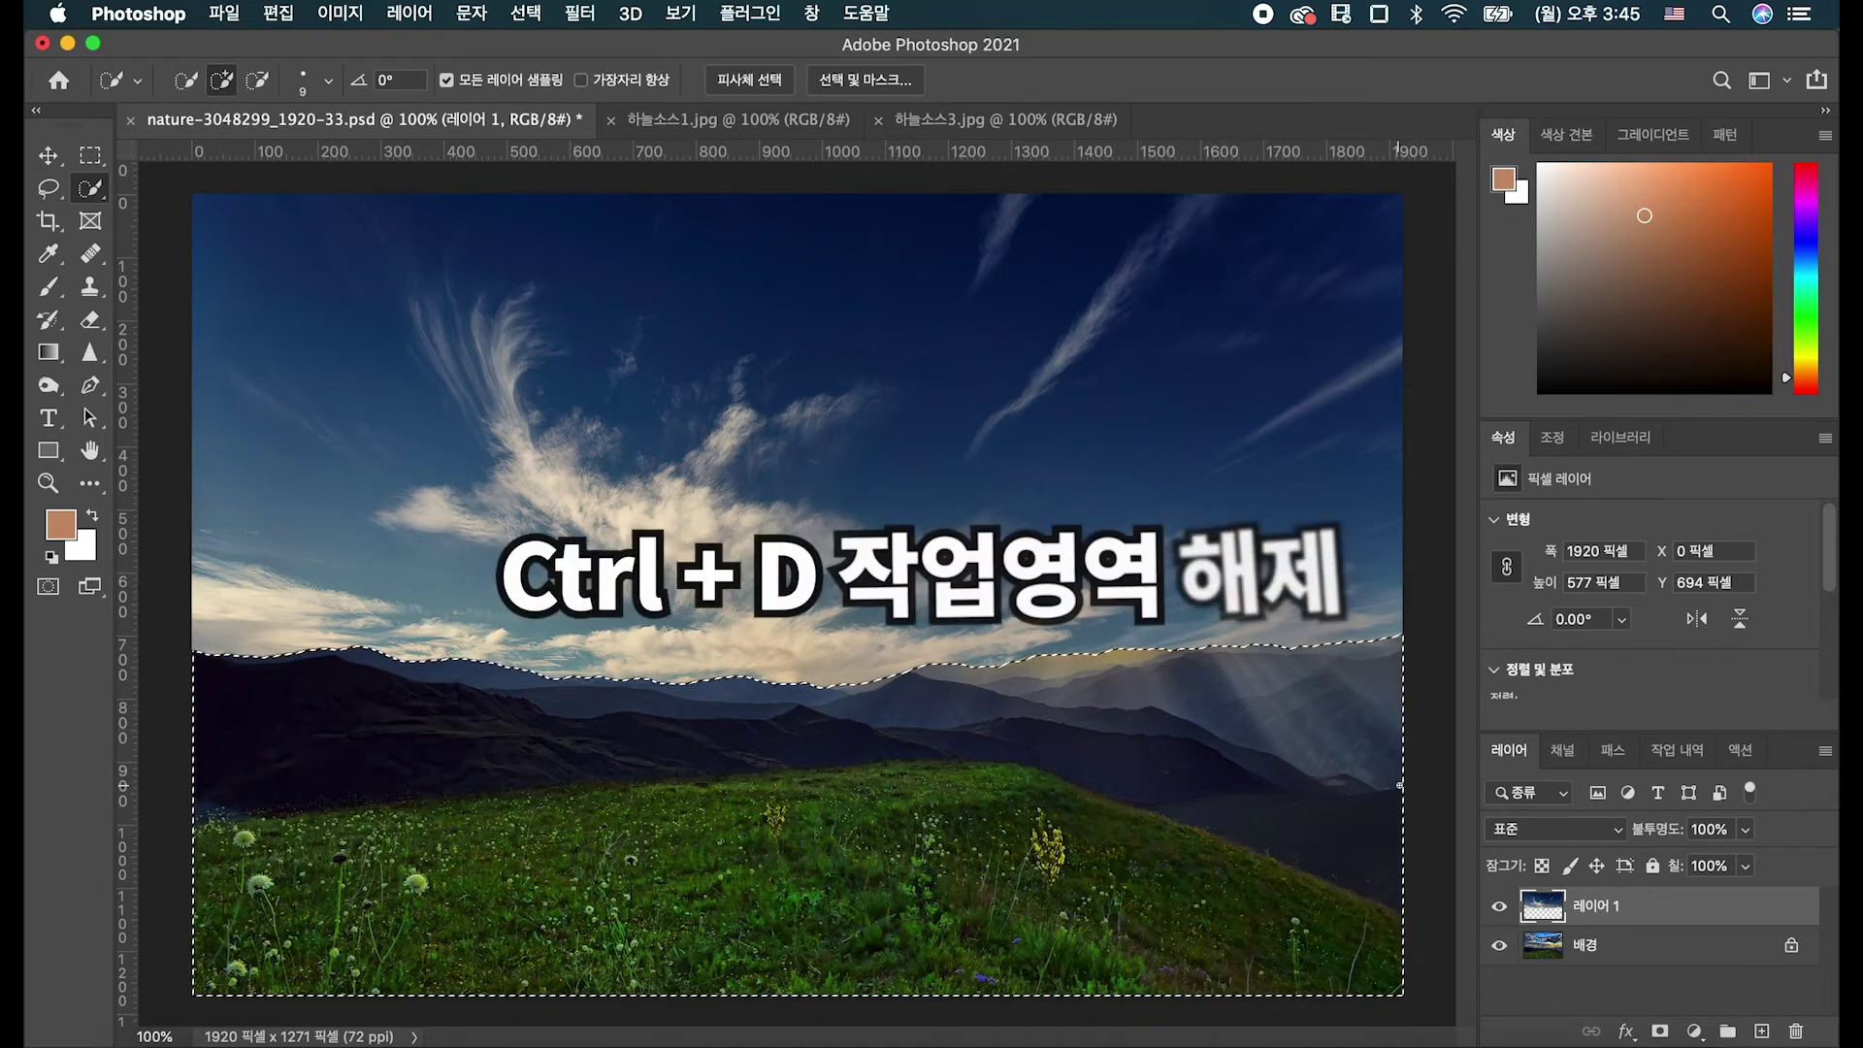
key(super+d)
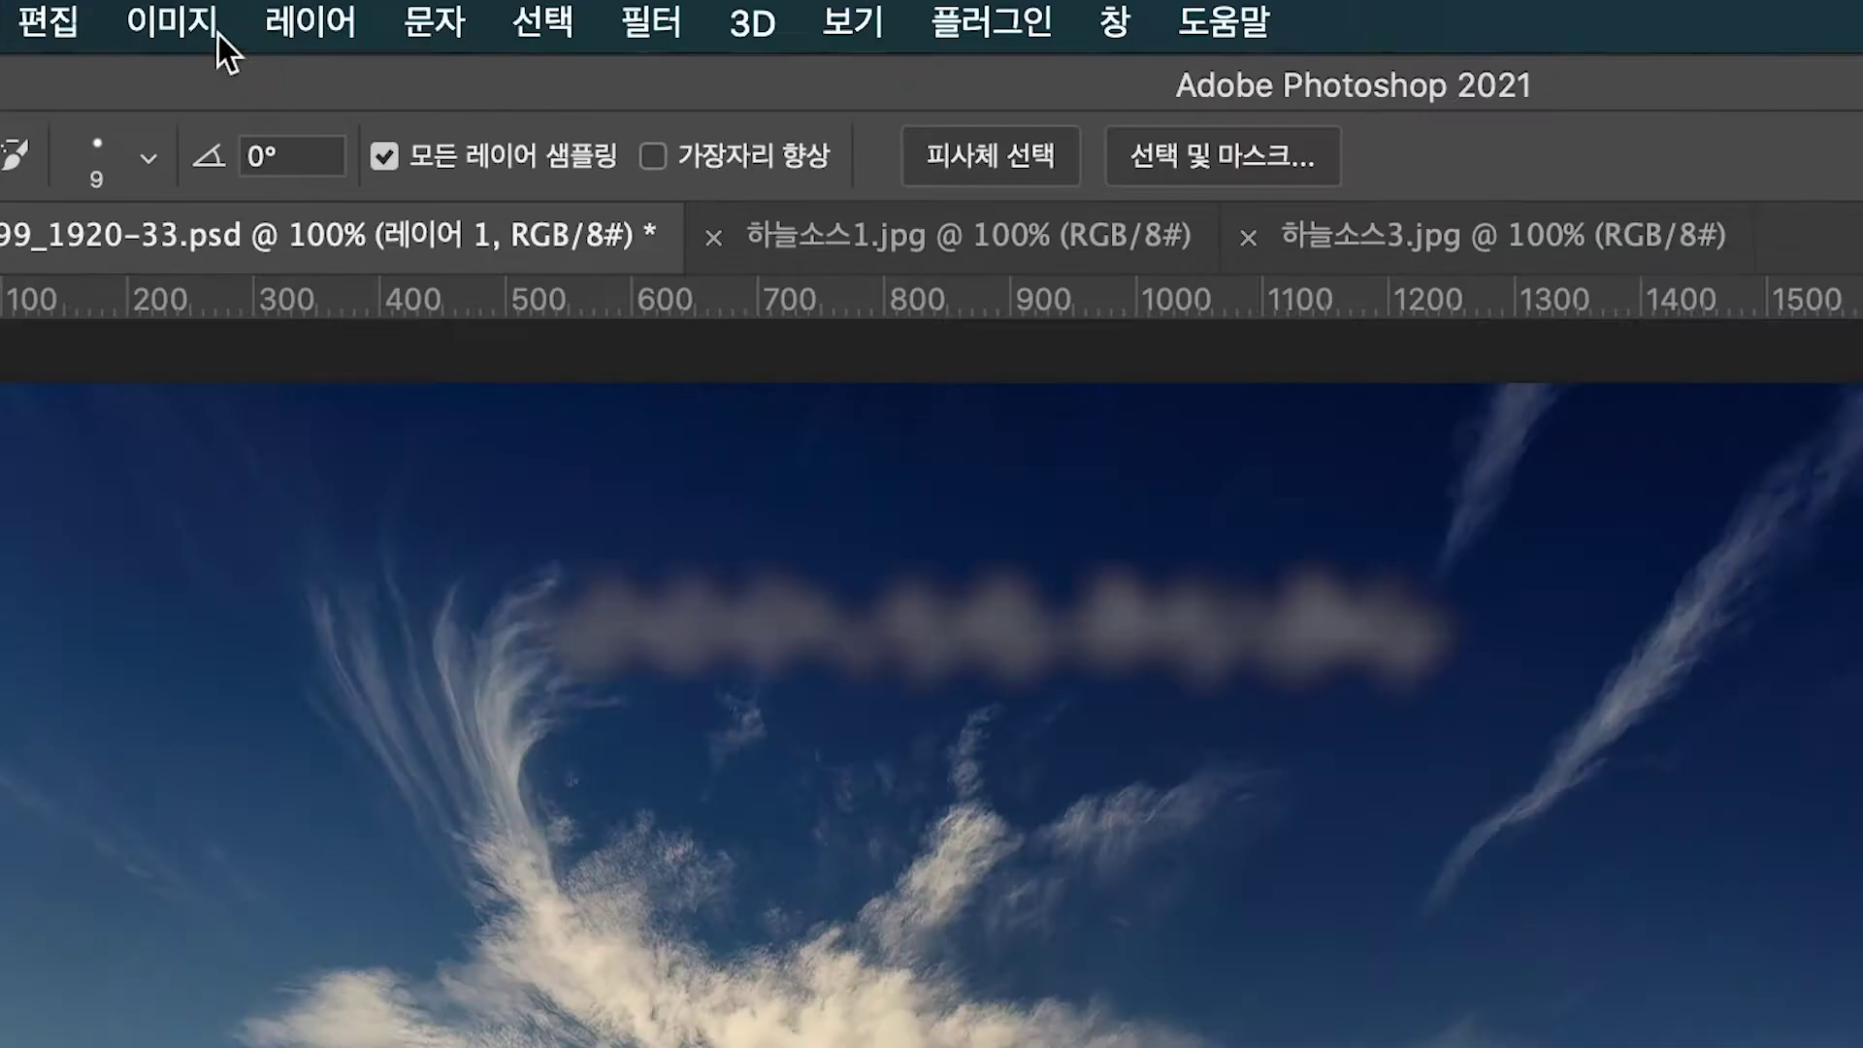
Adjust the new sky layer with Hue/Saturation: hue -1, saturation +26 and lightness +14.
click(357, 15)
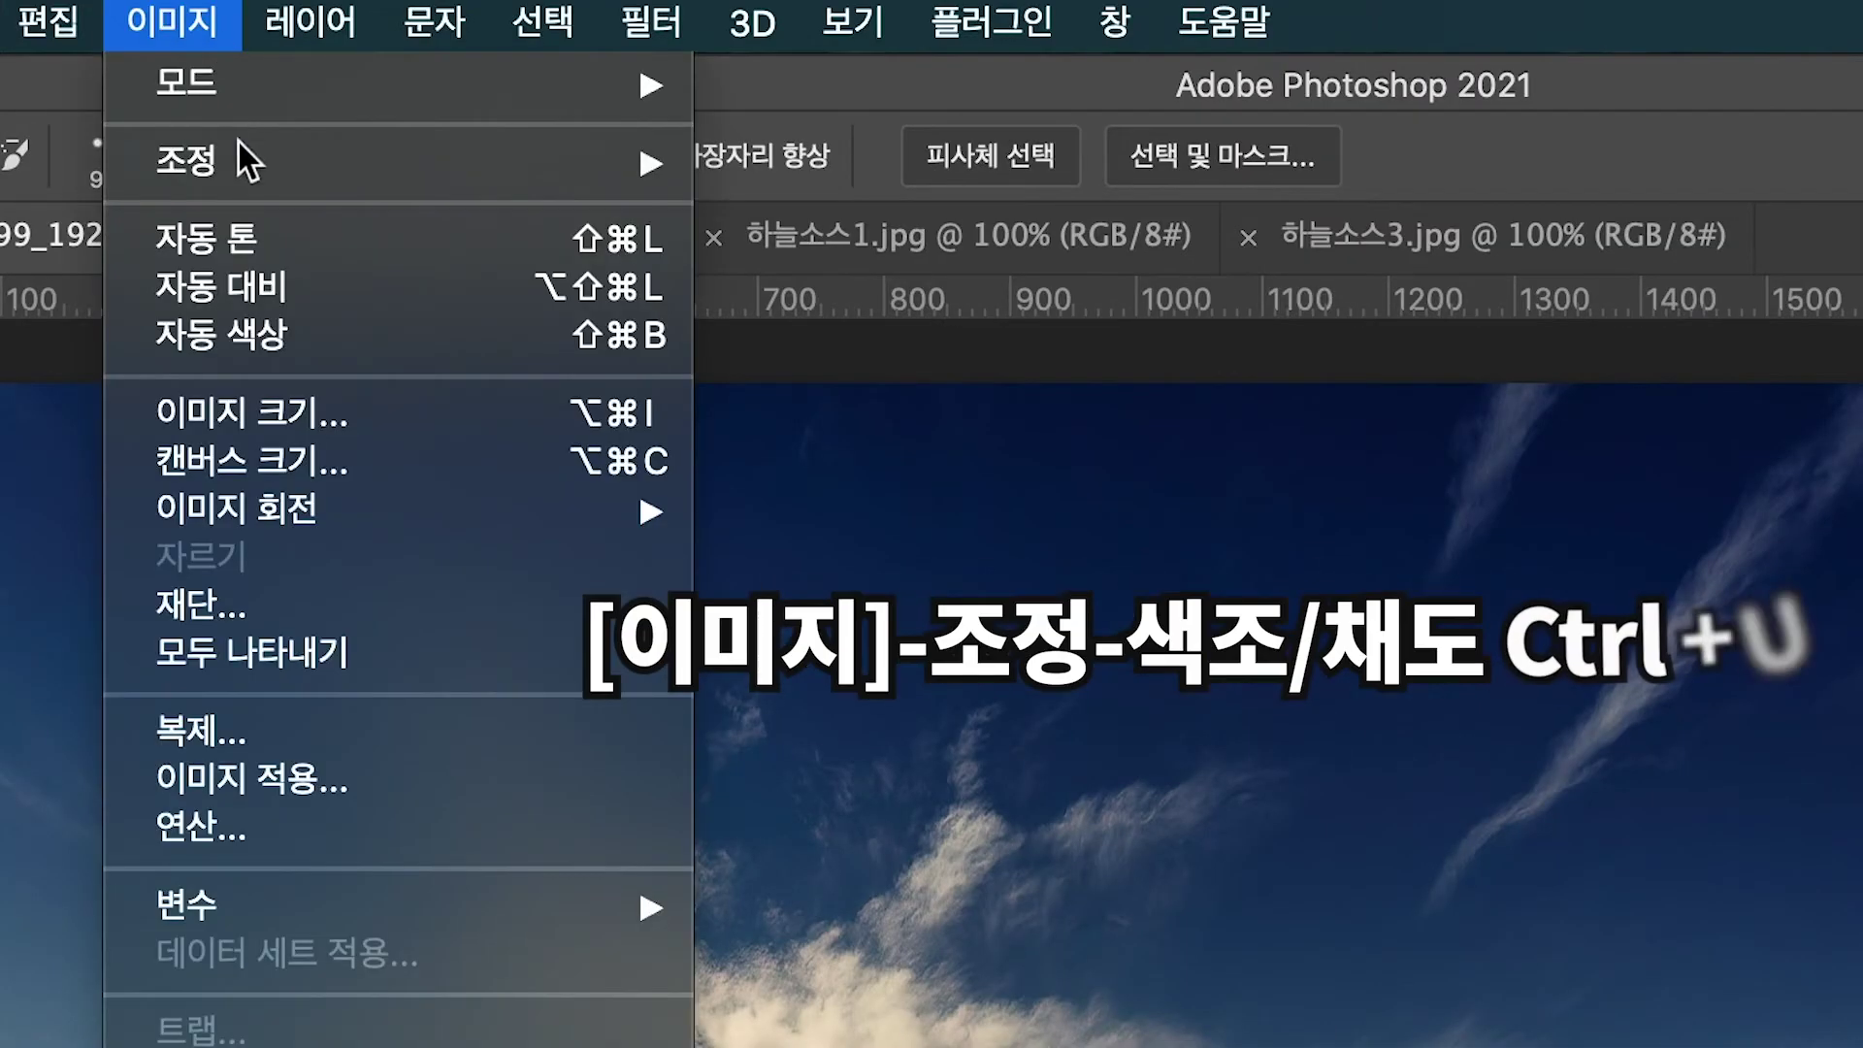
mouse_move(383, 85)
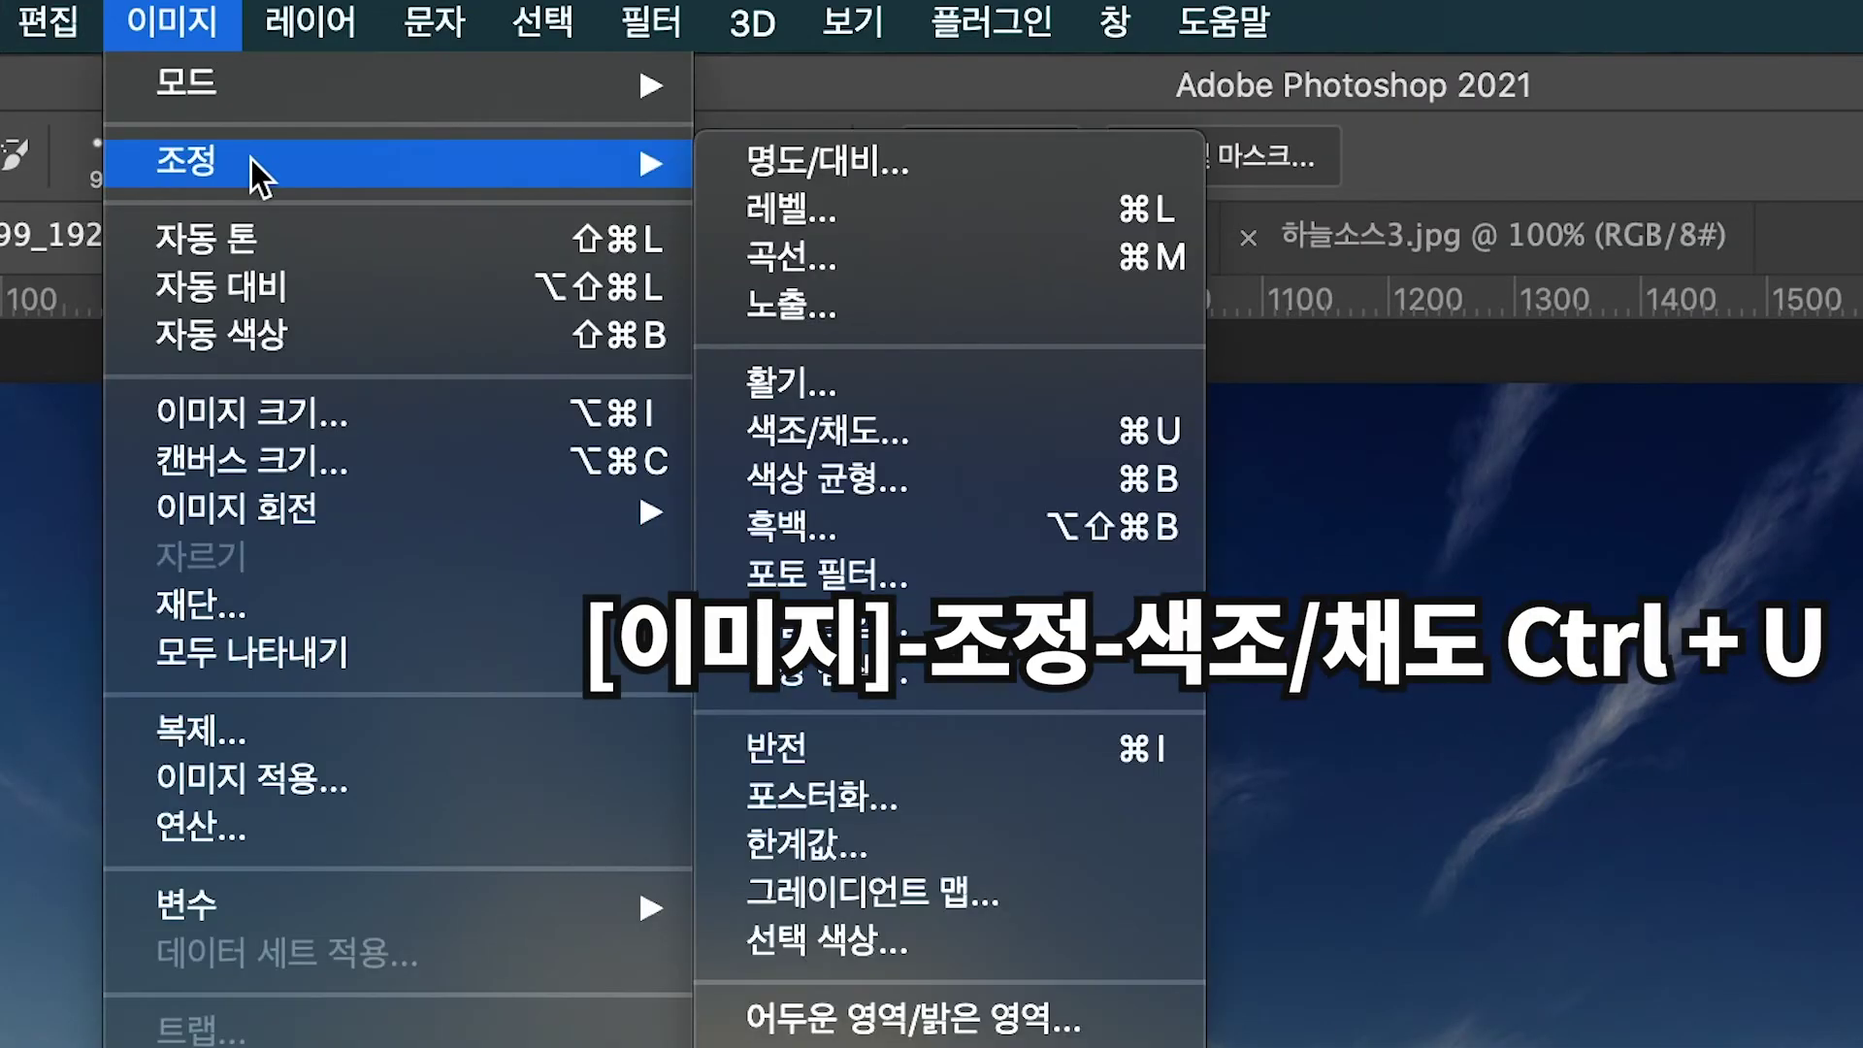
click(986, 435)
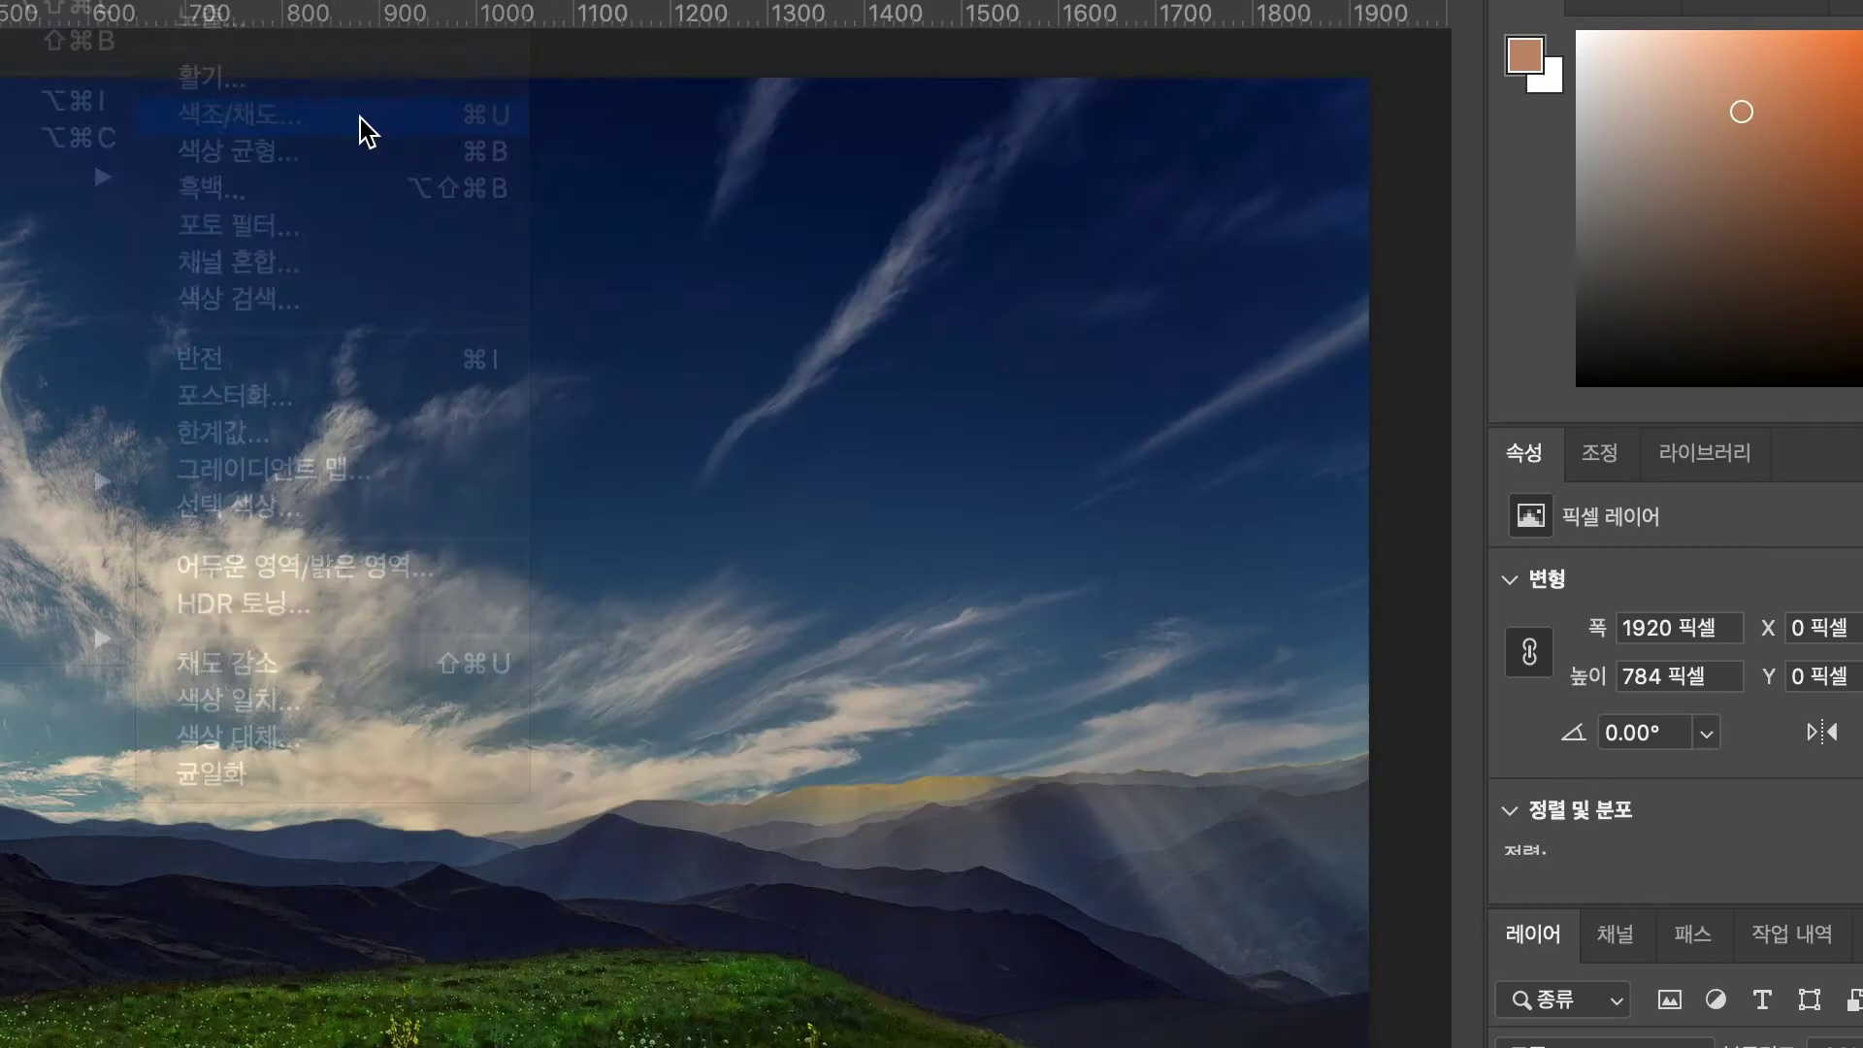
drag(567, 105, 1177, 42)
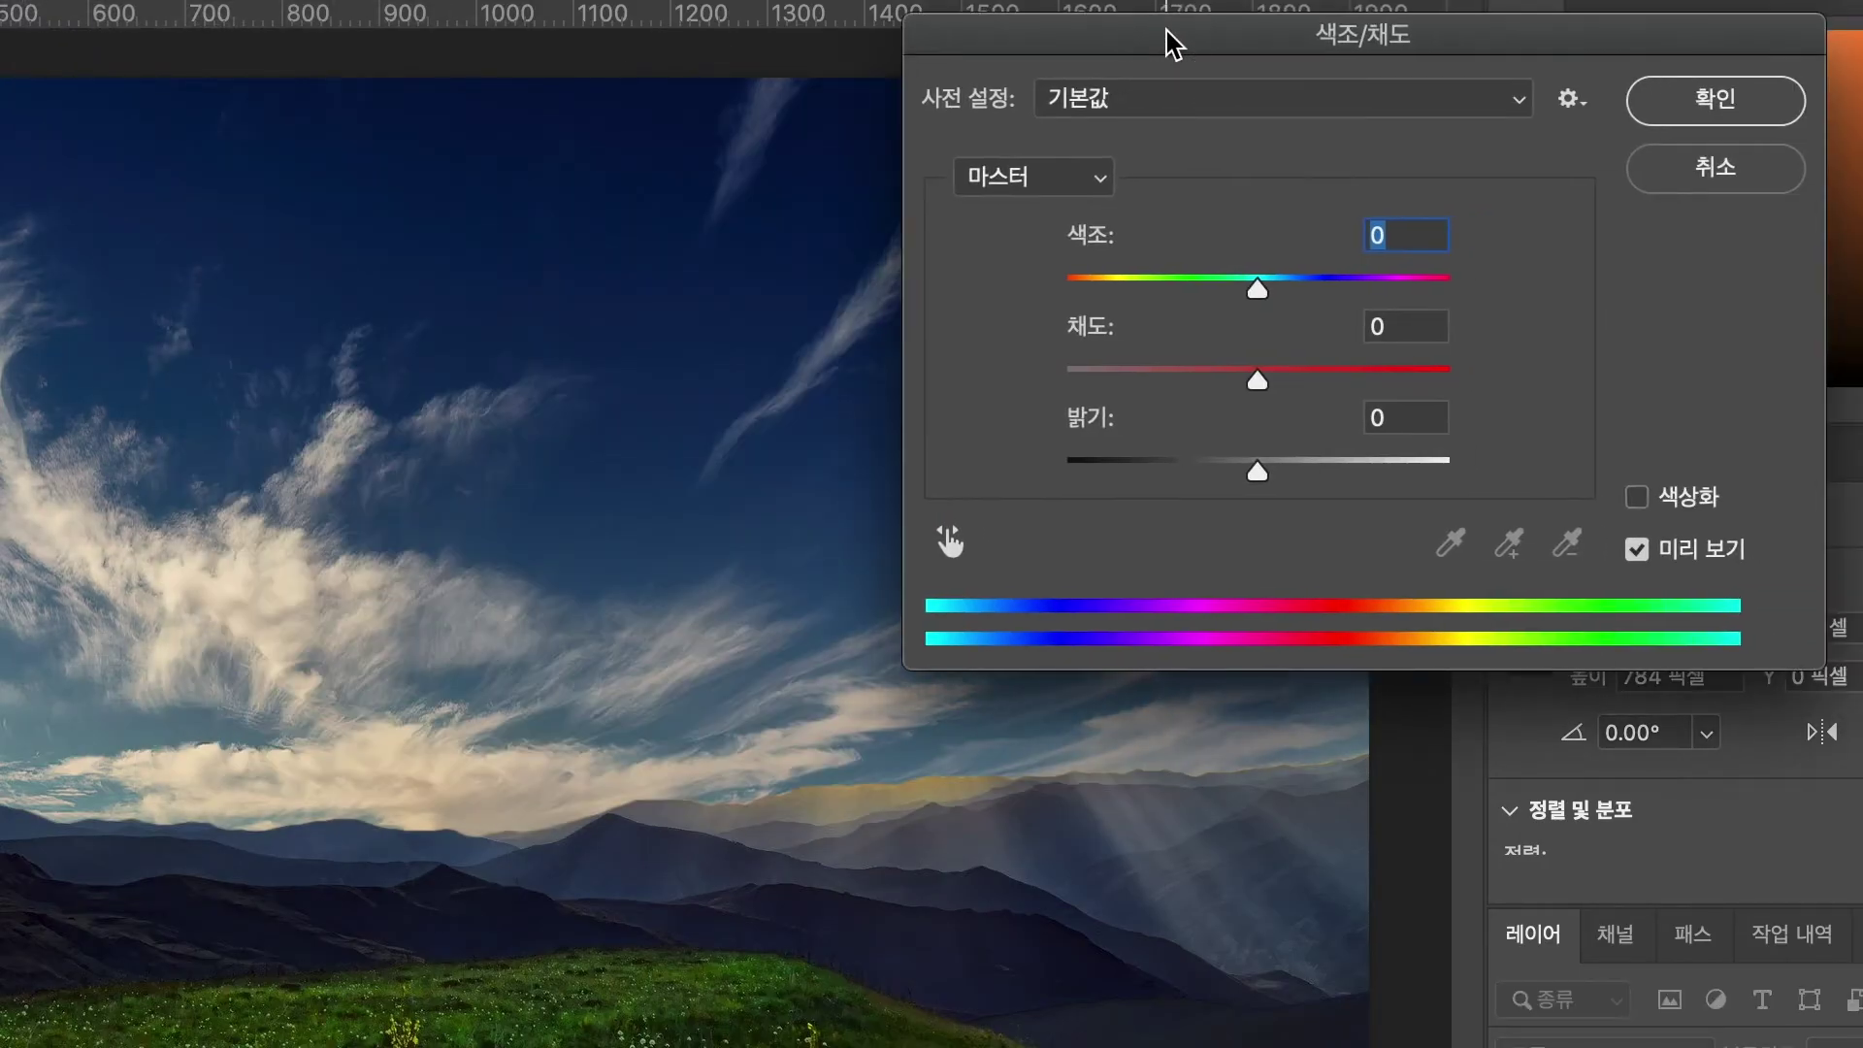
click(1281, 464)
click(1285, 466)
click(1288, 376)
drag(1290, 376, 1311, 380)
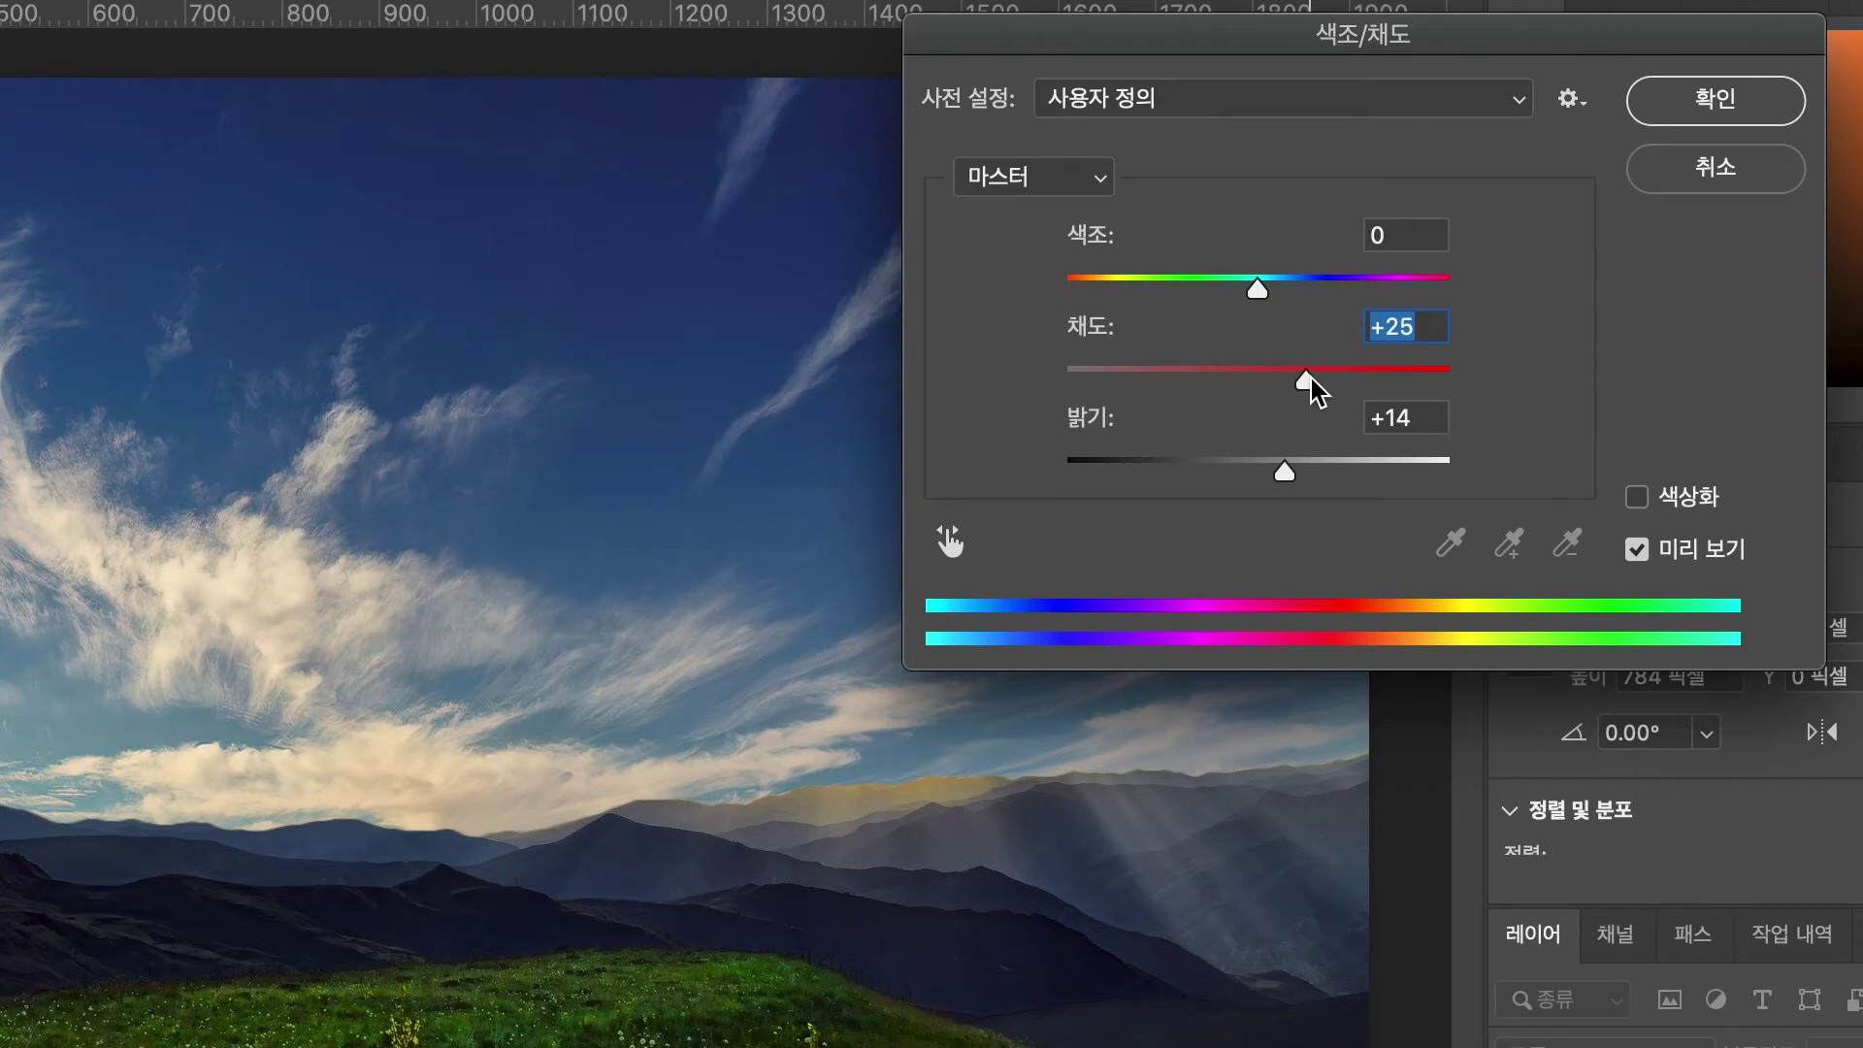
mouse_move(1251, 283)
mouse_down()
mouse_move(1232, 270)
mouse_move(1290, 300)
mouse_move(1237, 282)
mouse_move(1257, 284)
mouse_up()
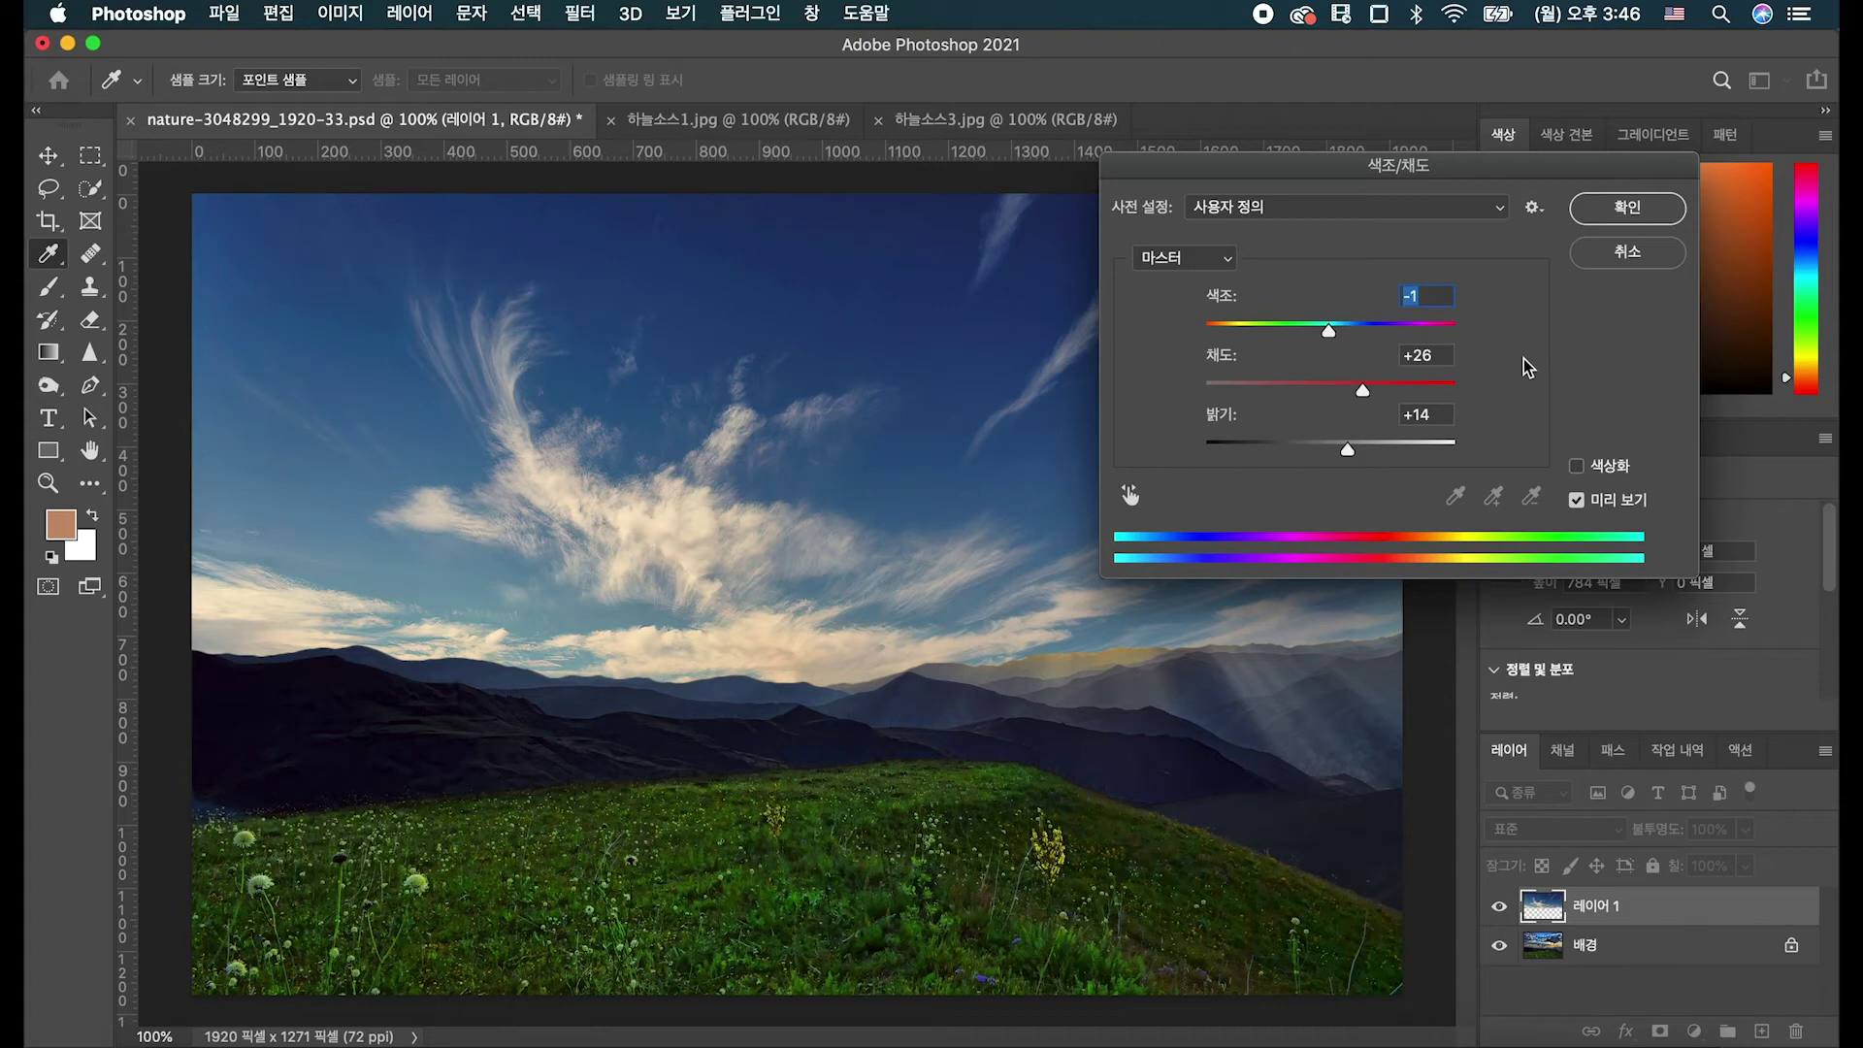
click(1643, 213)
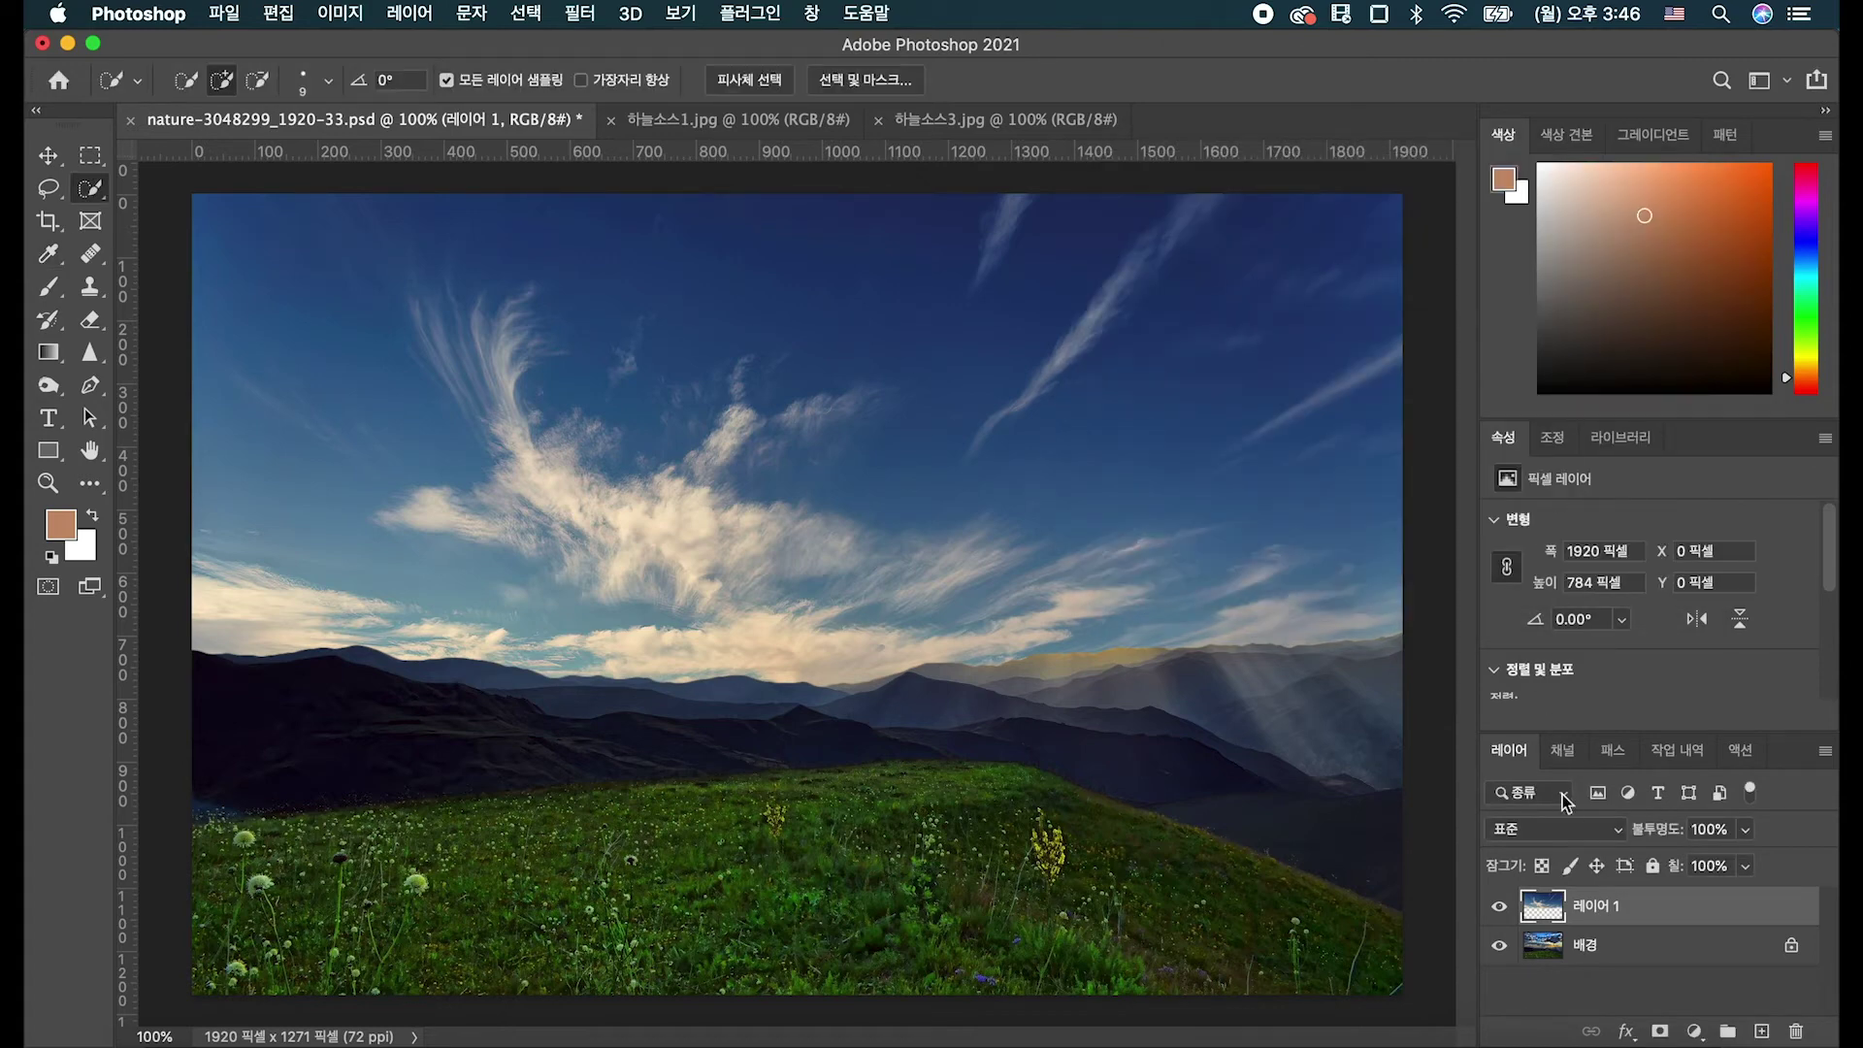
Compare the sky before and after the Hue/Saturation adjustment using the history states.
click(1678, 750)
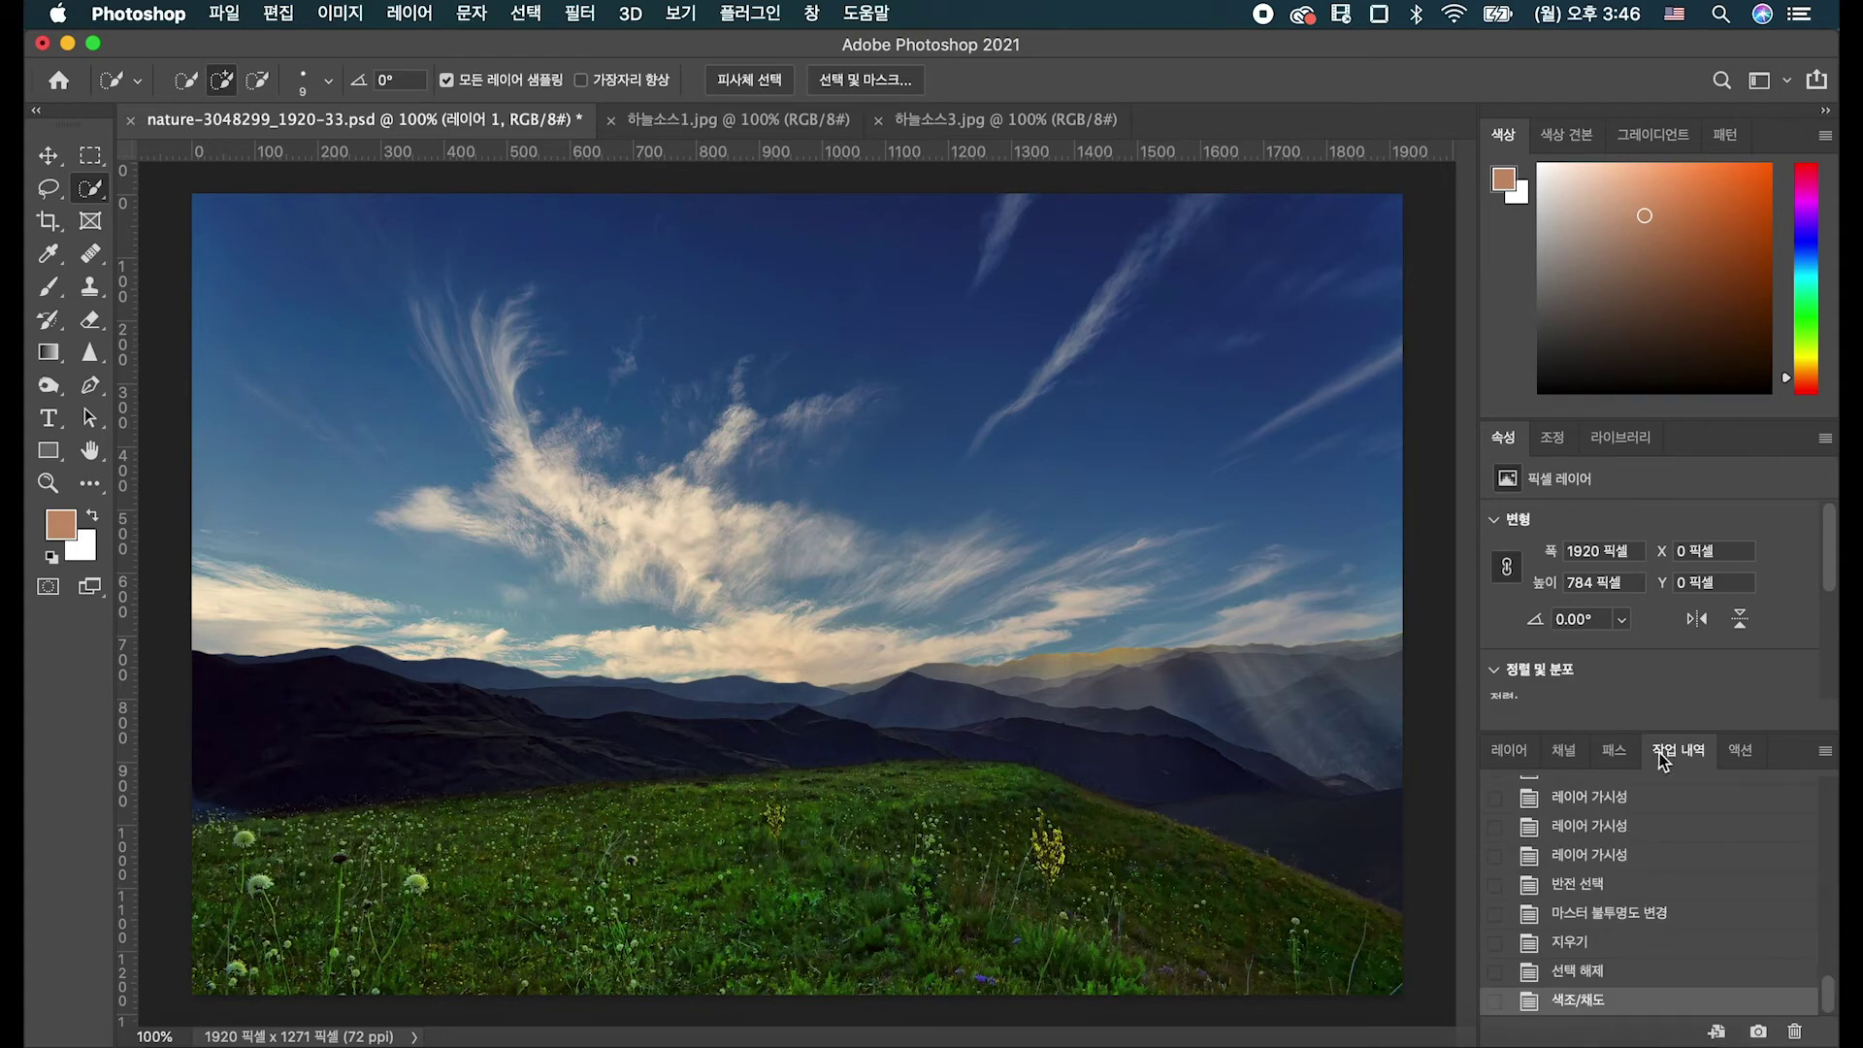
click(1572, 971)
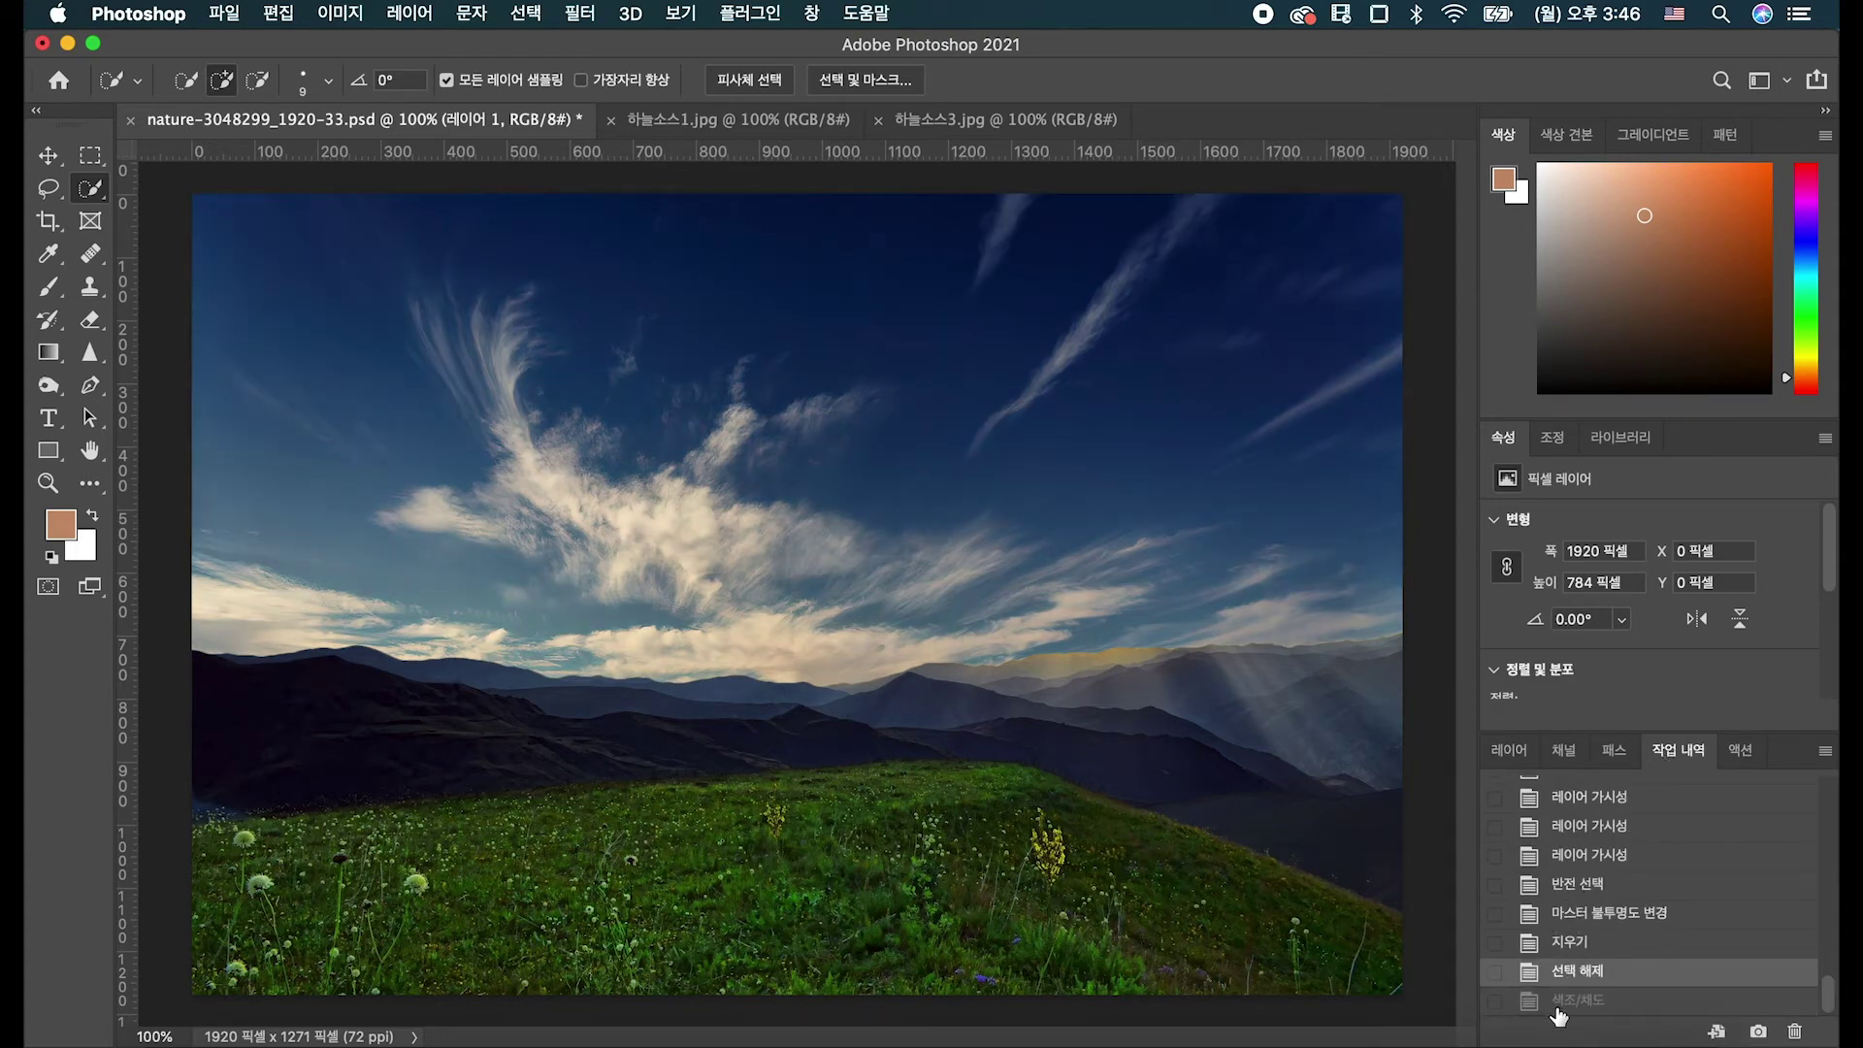
click(1557, 1004)
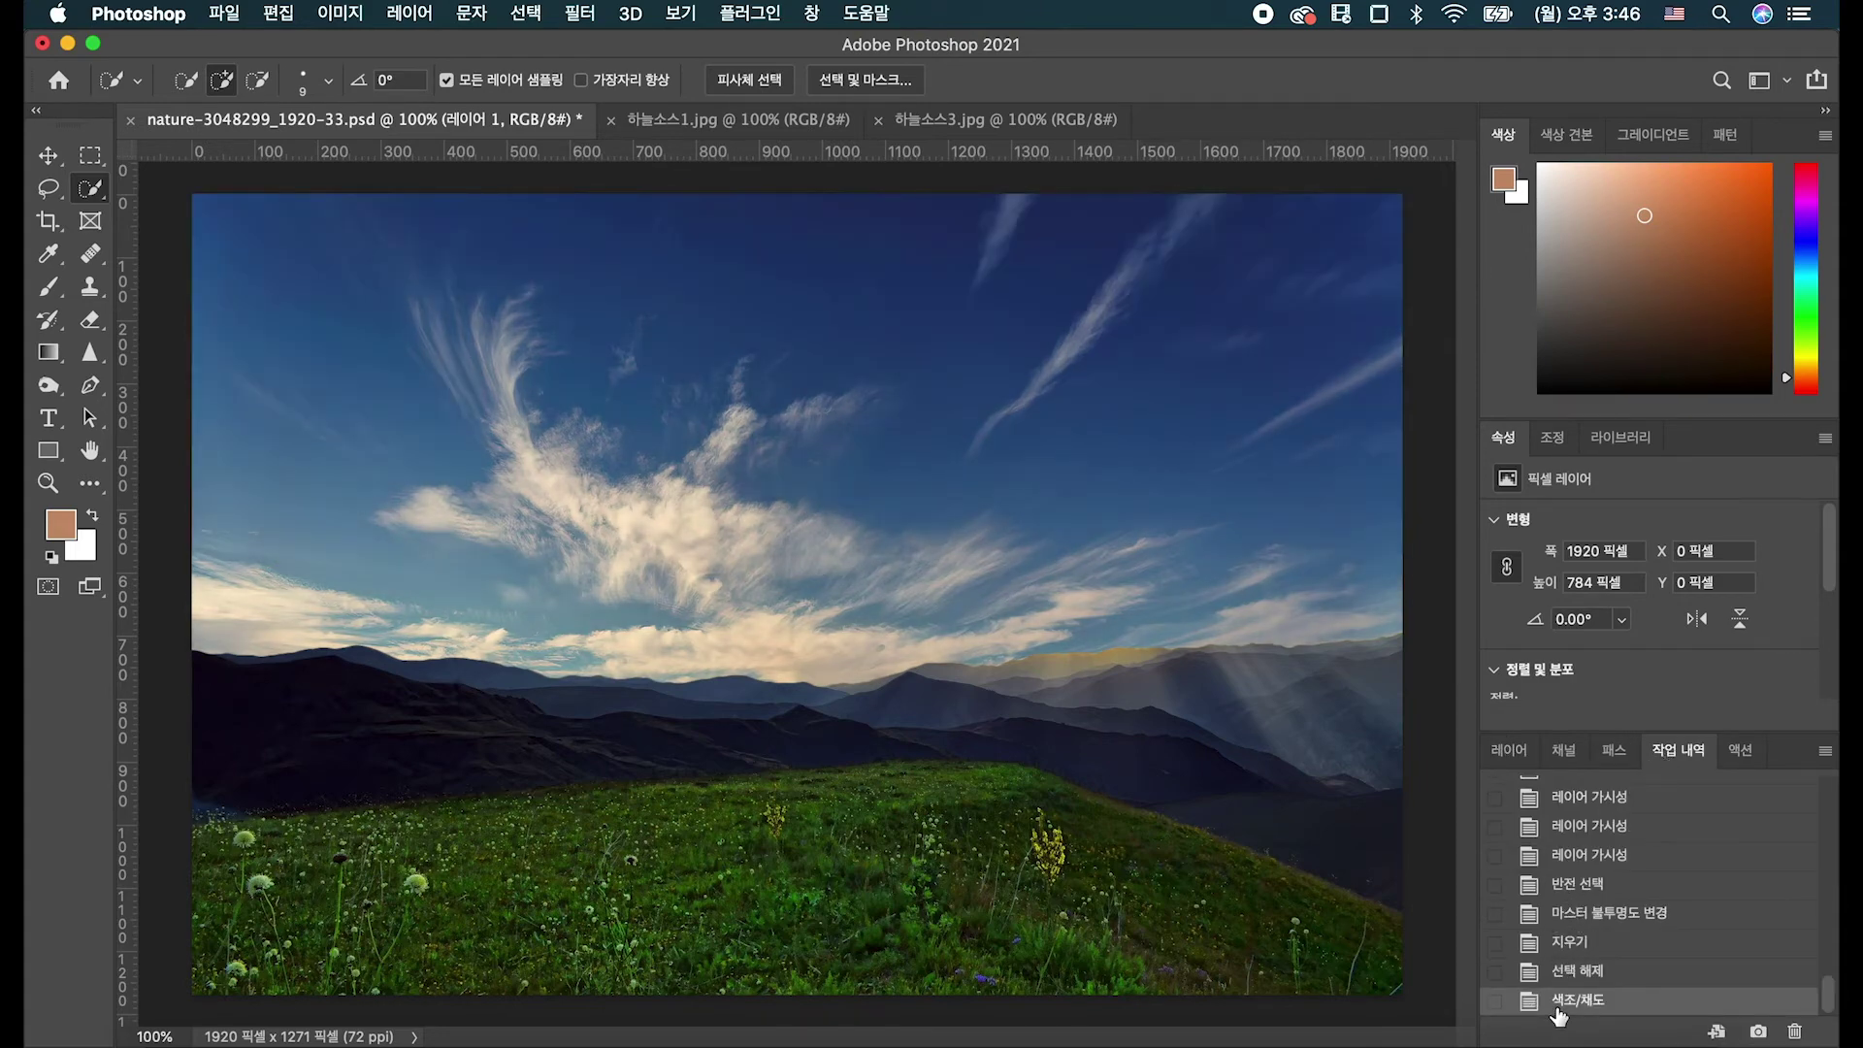
click(1572, 972)
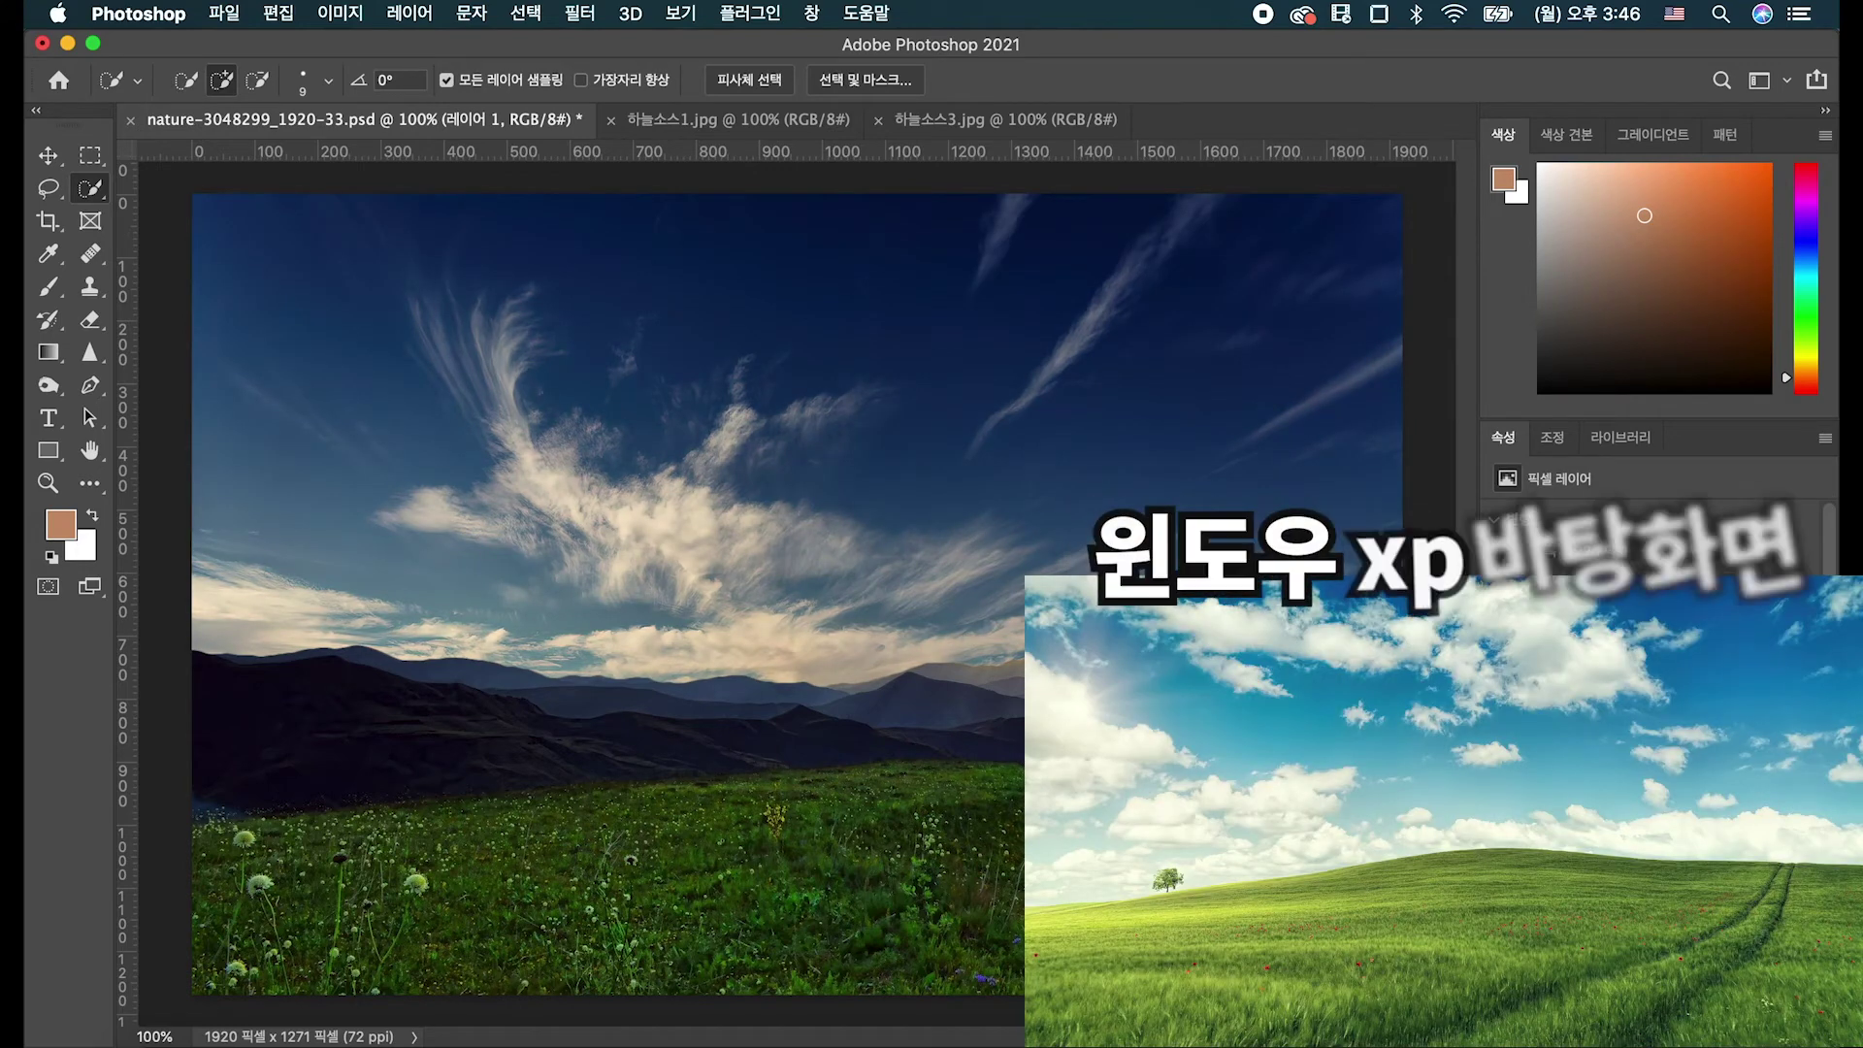
click(1557, 1004)
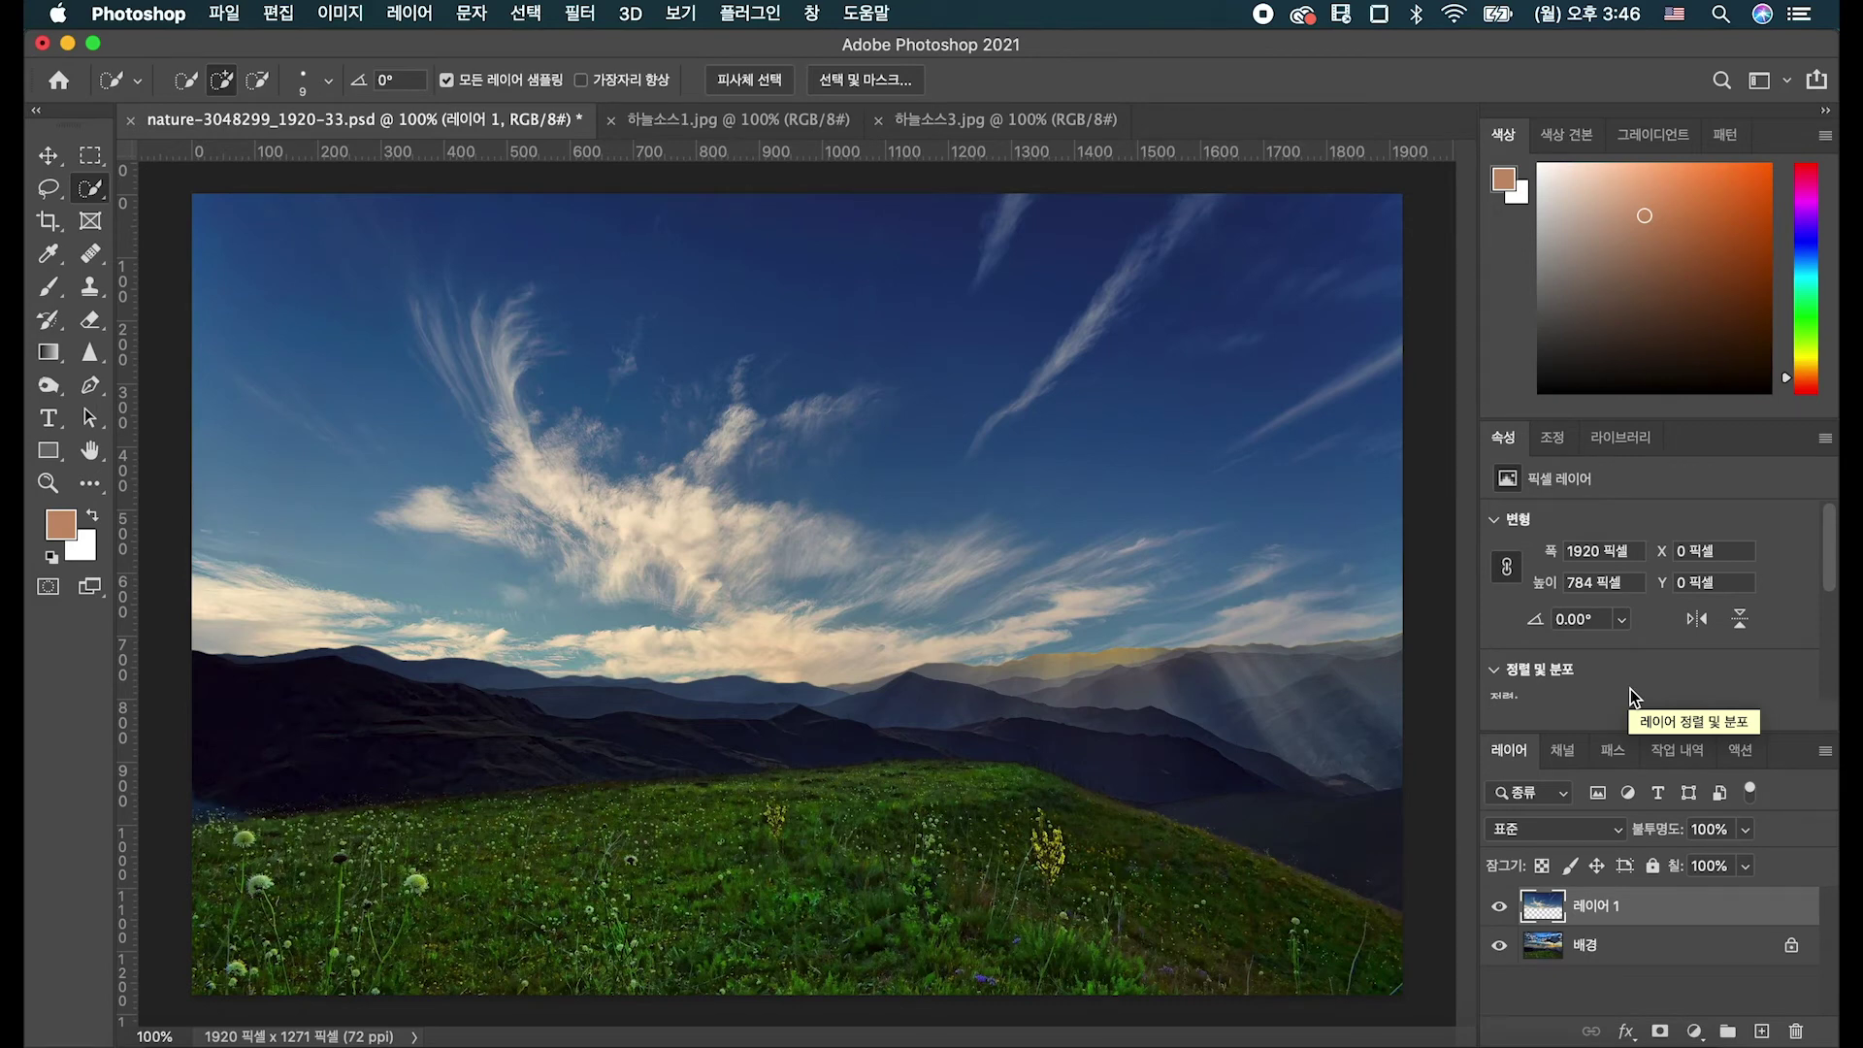
Brighten 레이어 1 with Curves, using points at input 162, output 172 and input 67, output 78.
key(ctrl+m)
drag(832, 188, 1461, 400)
drag(1480, 608, 1475, 610)
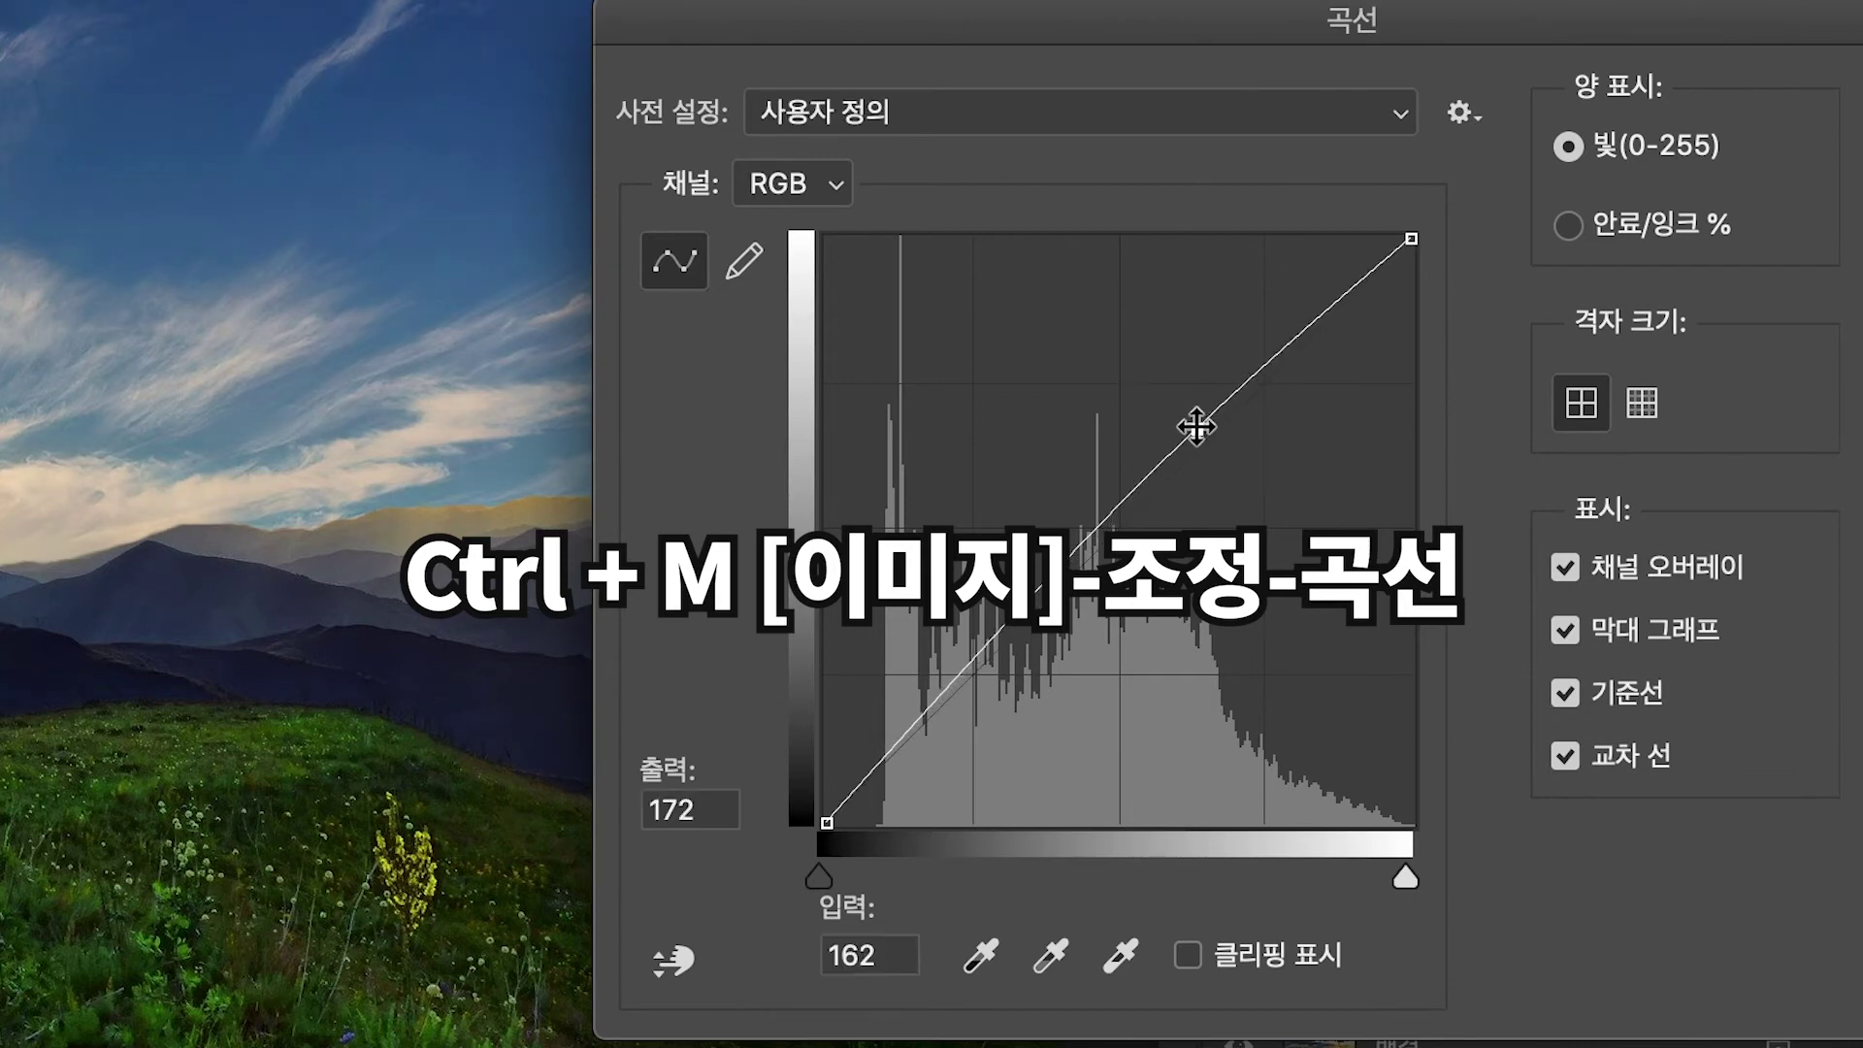
drag(1199, 437, 1196, 436)
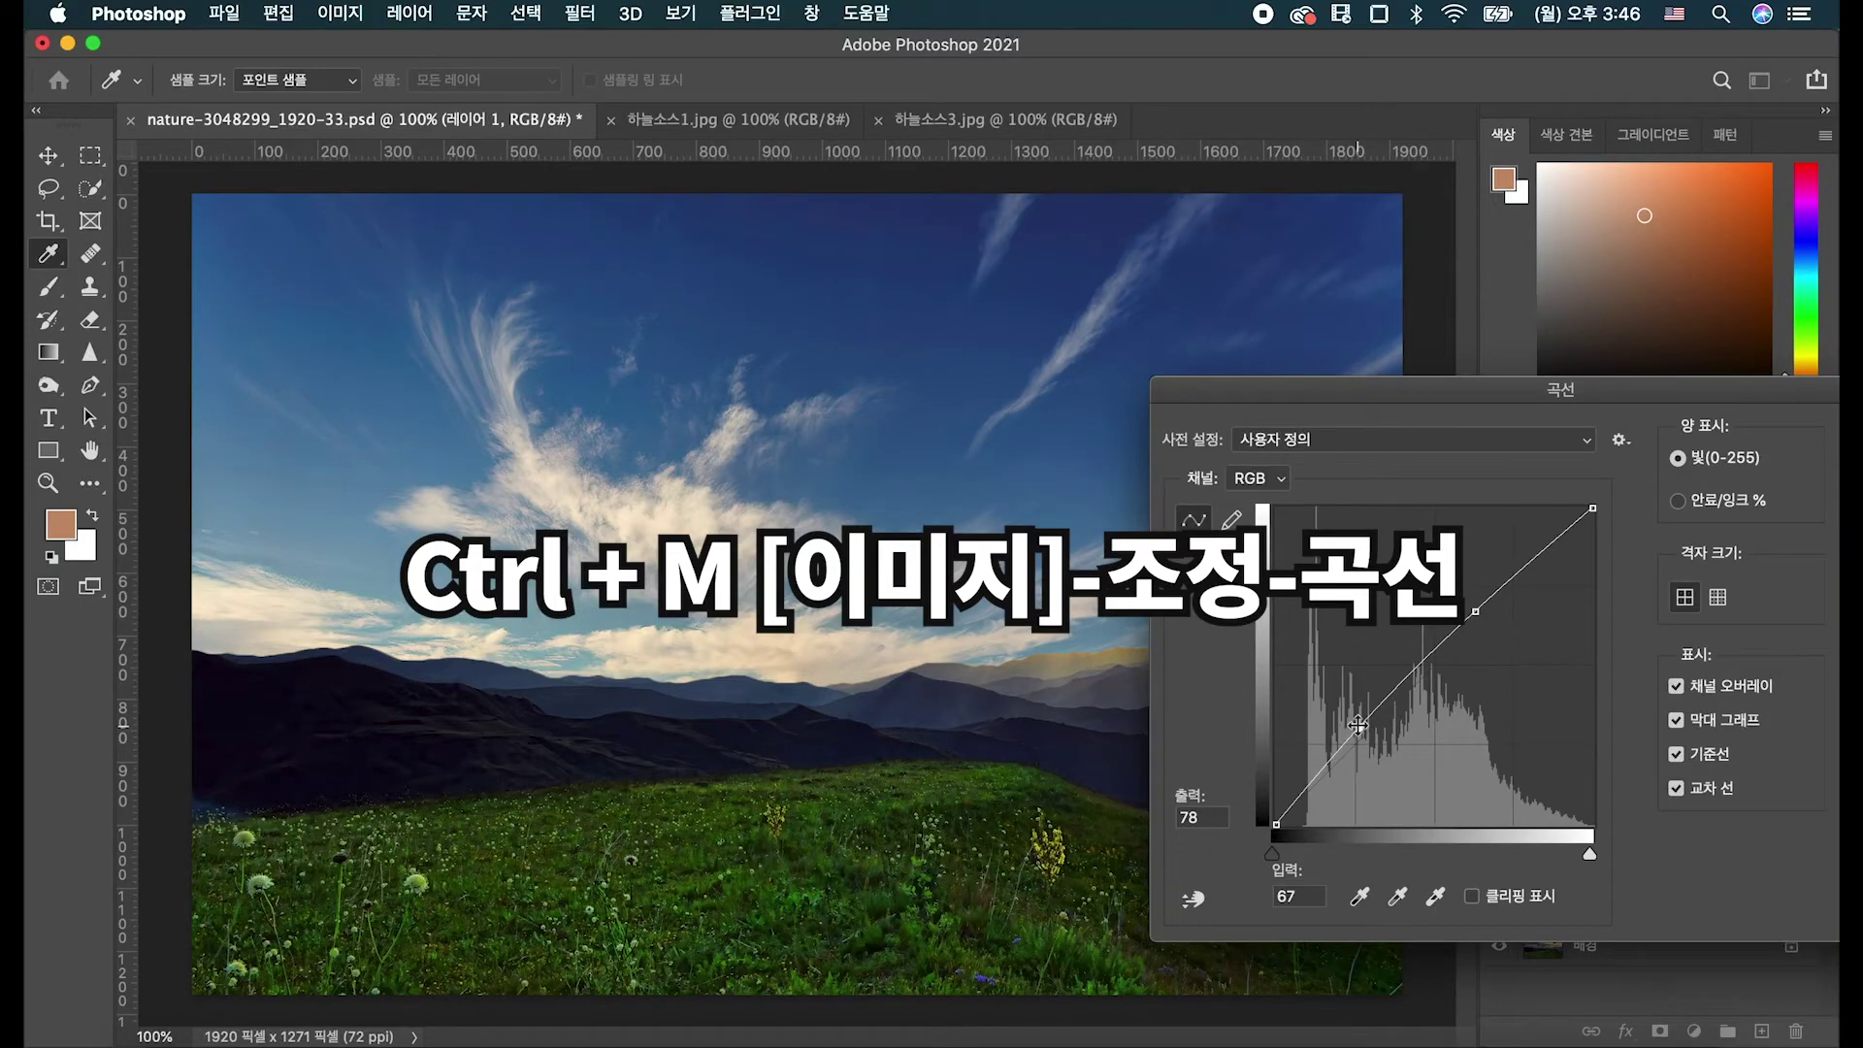
key(Return)
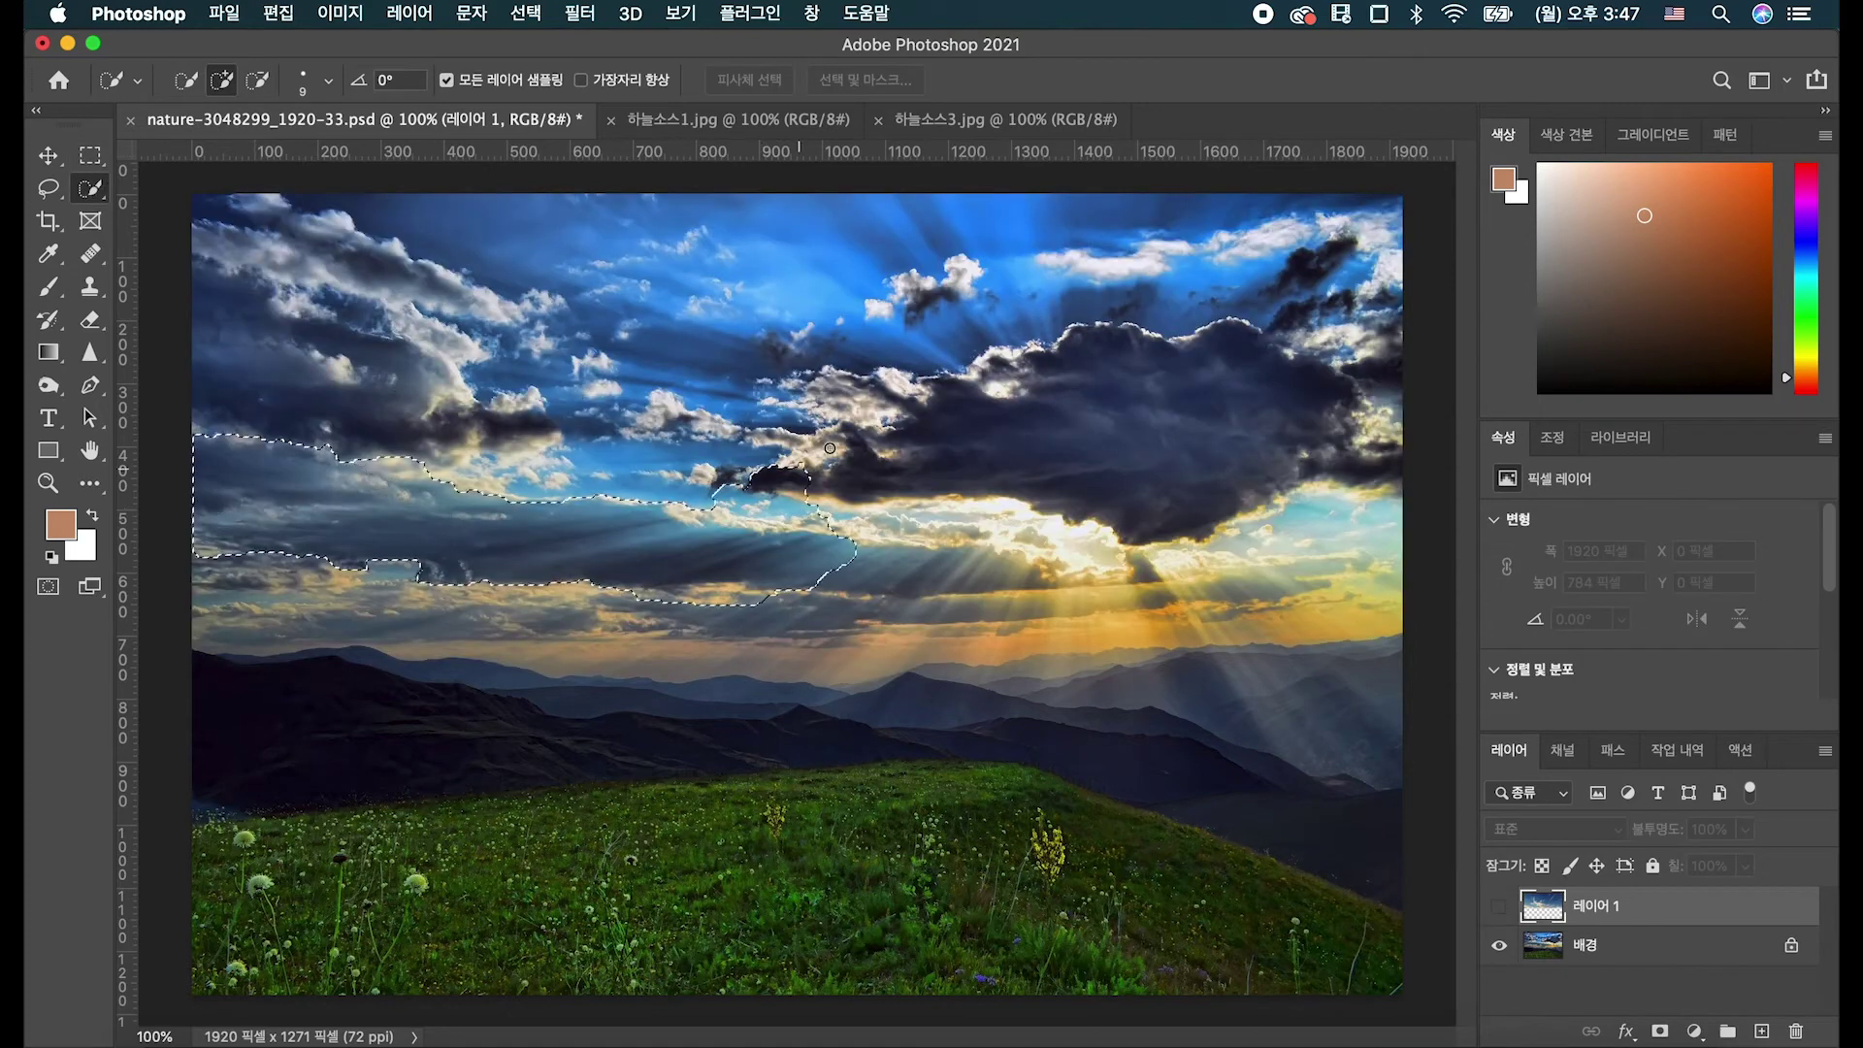
Extend the 9 px Quick Selection across the whole original sky down to the mountain ridges.
mouse_move(830, 448)
mouse_down()
mouse_move(1039, 291)
mouse_move(524, 271)
mouse_move(837, 408)
mouse_move(1151, 439)
mouse_move(1184, 472)
mouse_move(1083, 524)
mouse_move(860, 575)
mouse_move(814, 645)
mouse_move(630, 649)
mouse_up()
mouse_move(813, 627)
mouse_down()
mouse_move(869, 641)
mouse_move(1287, 575)
mouse_up()
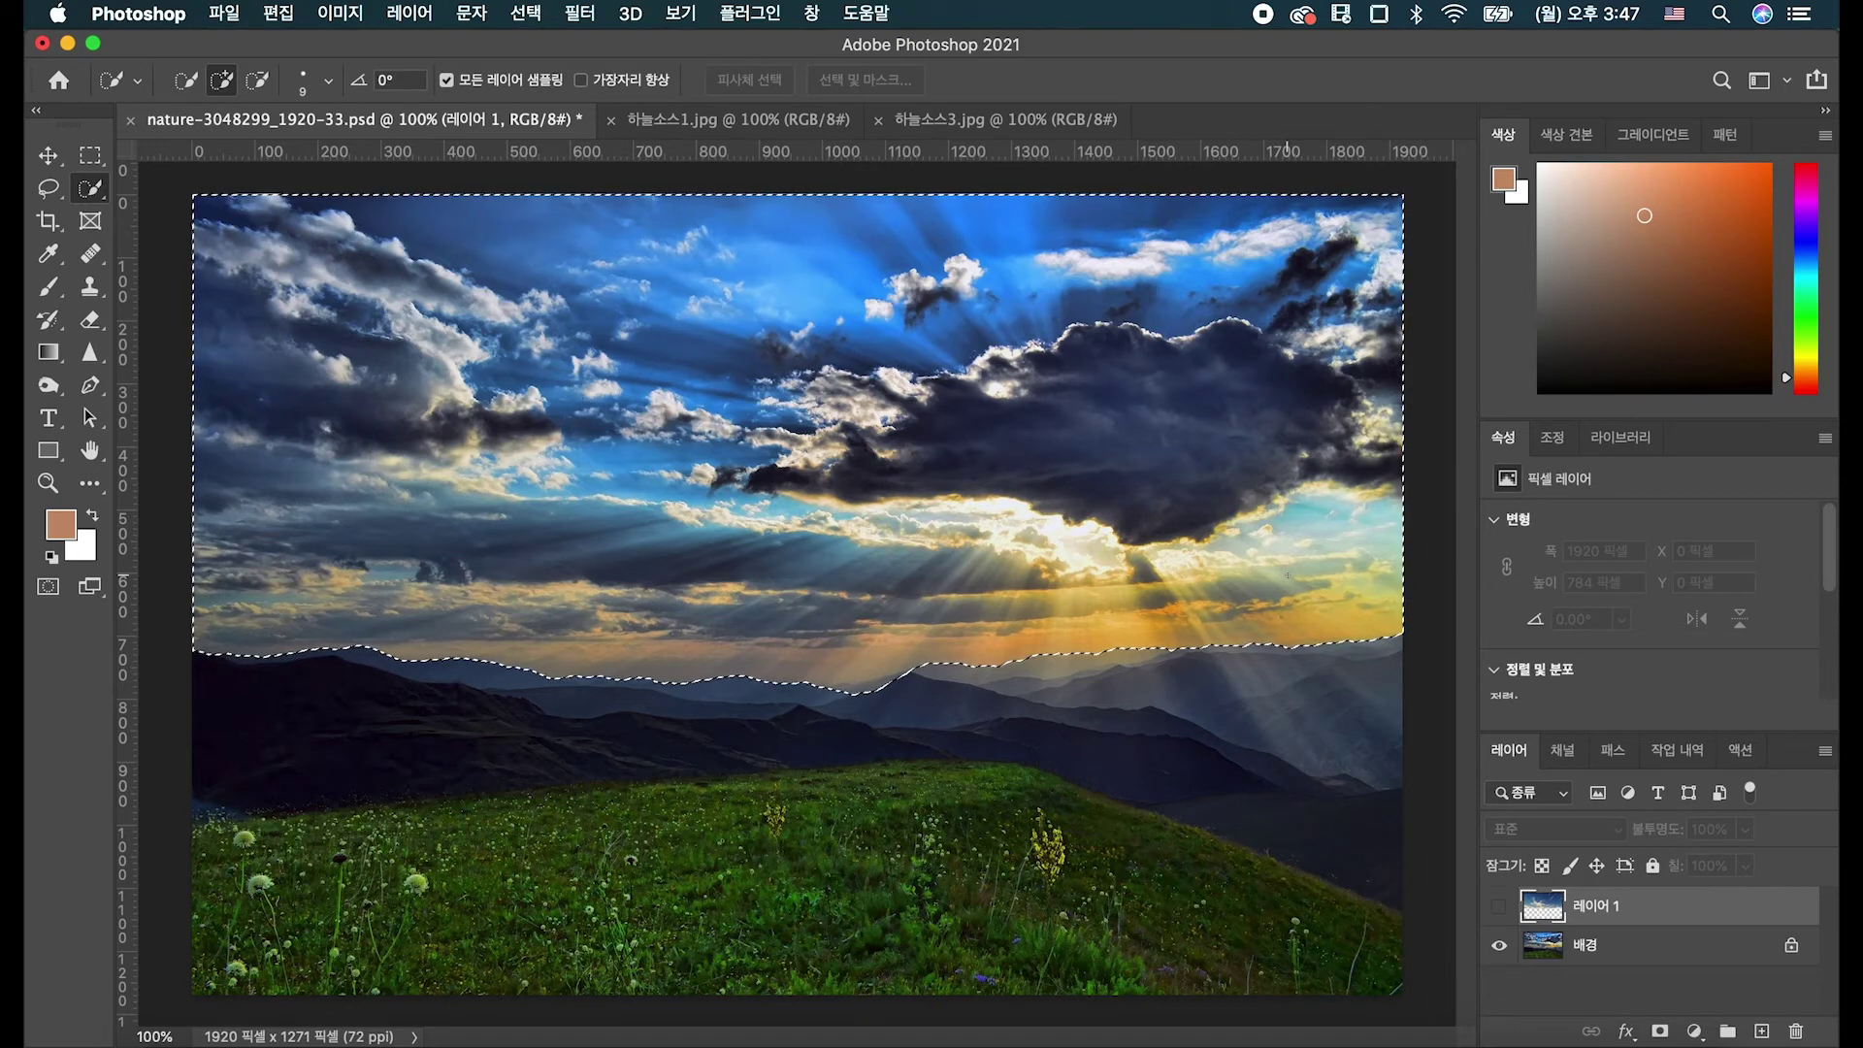
Revert the document to the 레이어 가시성 history state just before the selection was inverted, and return to the layer list.
click(1677, 751)
scroll(1638, 863, up, 2)
click(1640, 791)
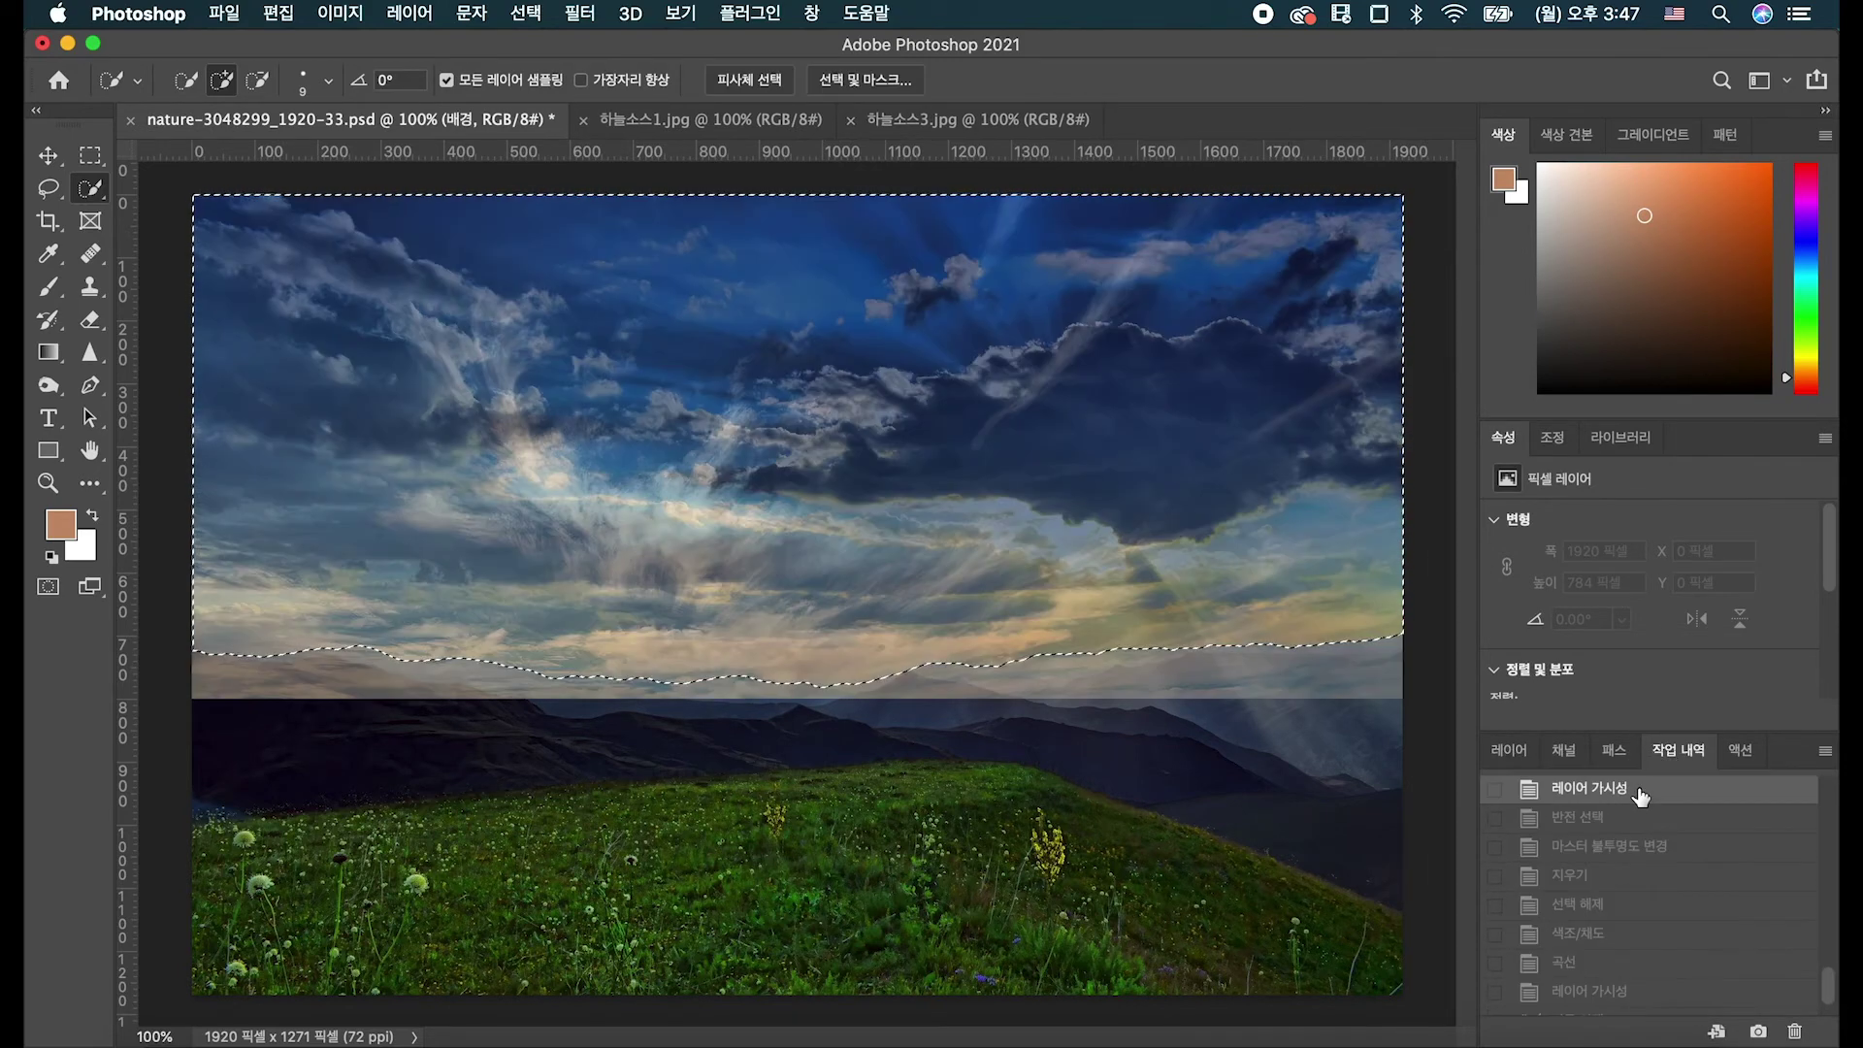
scroll(1632, 795, up, 1)
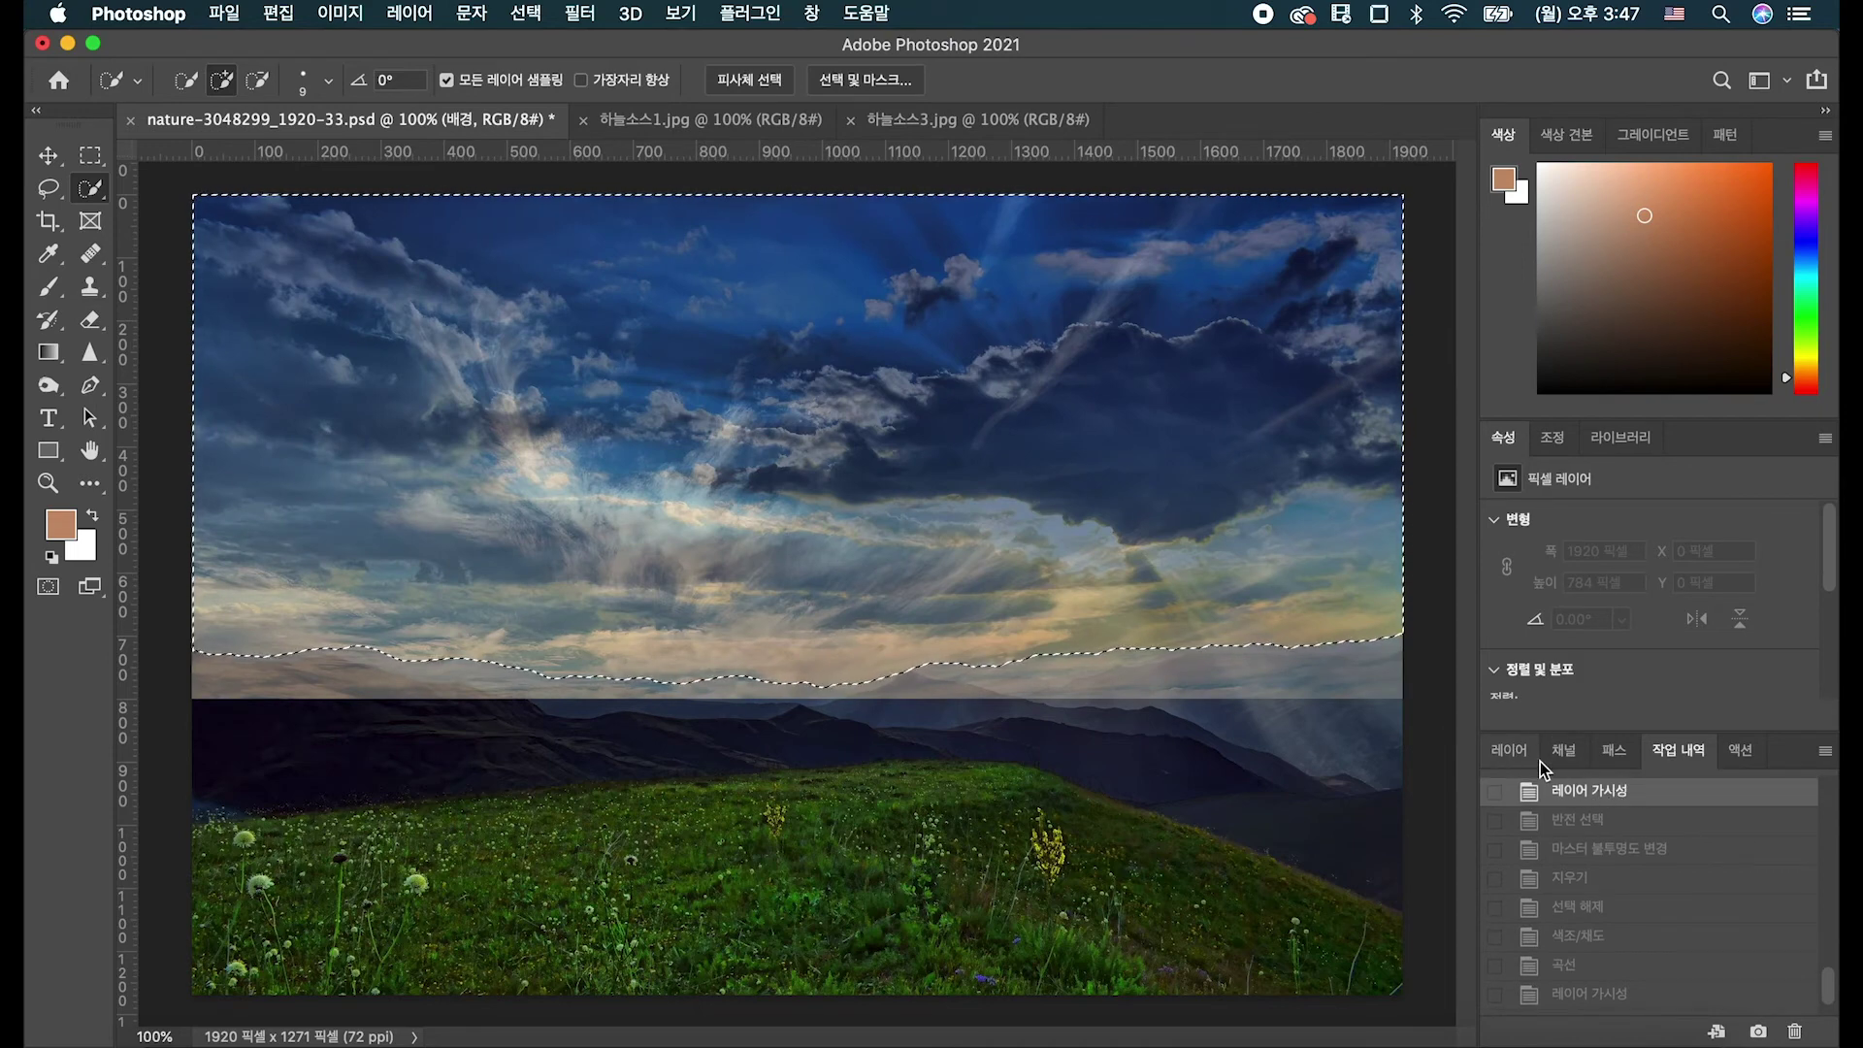
click(1511, 752)
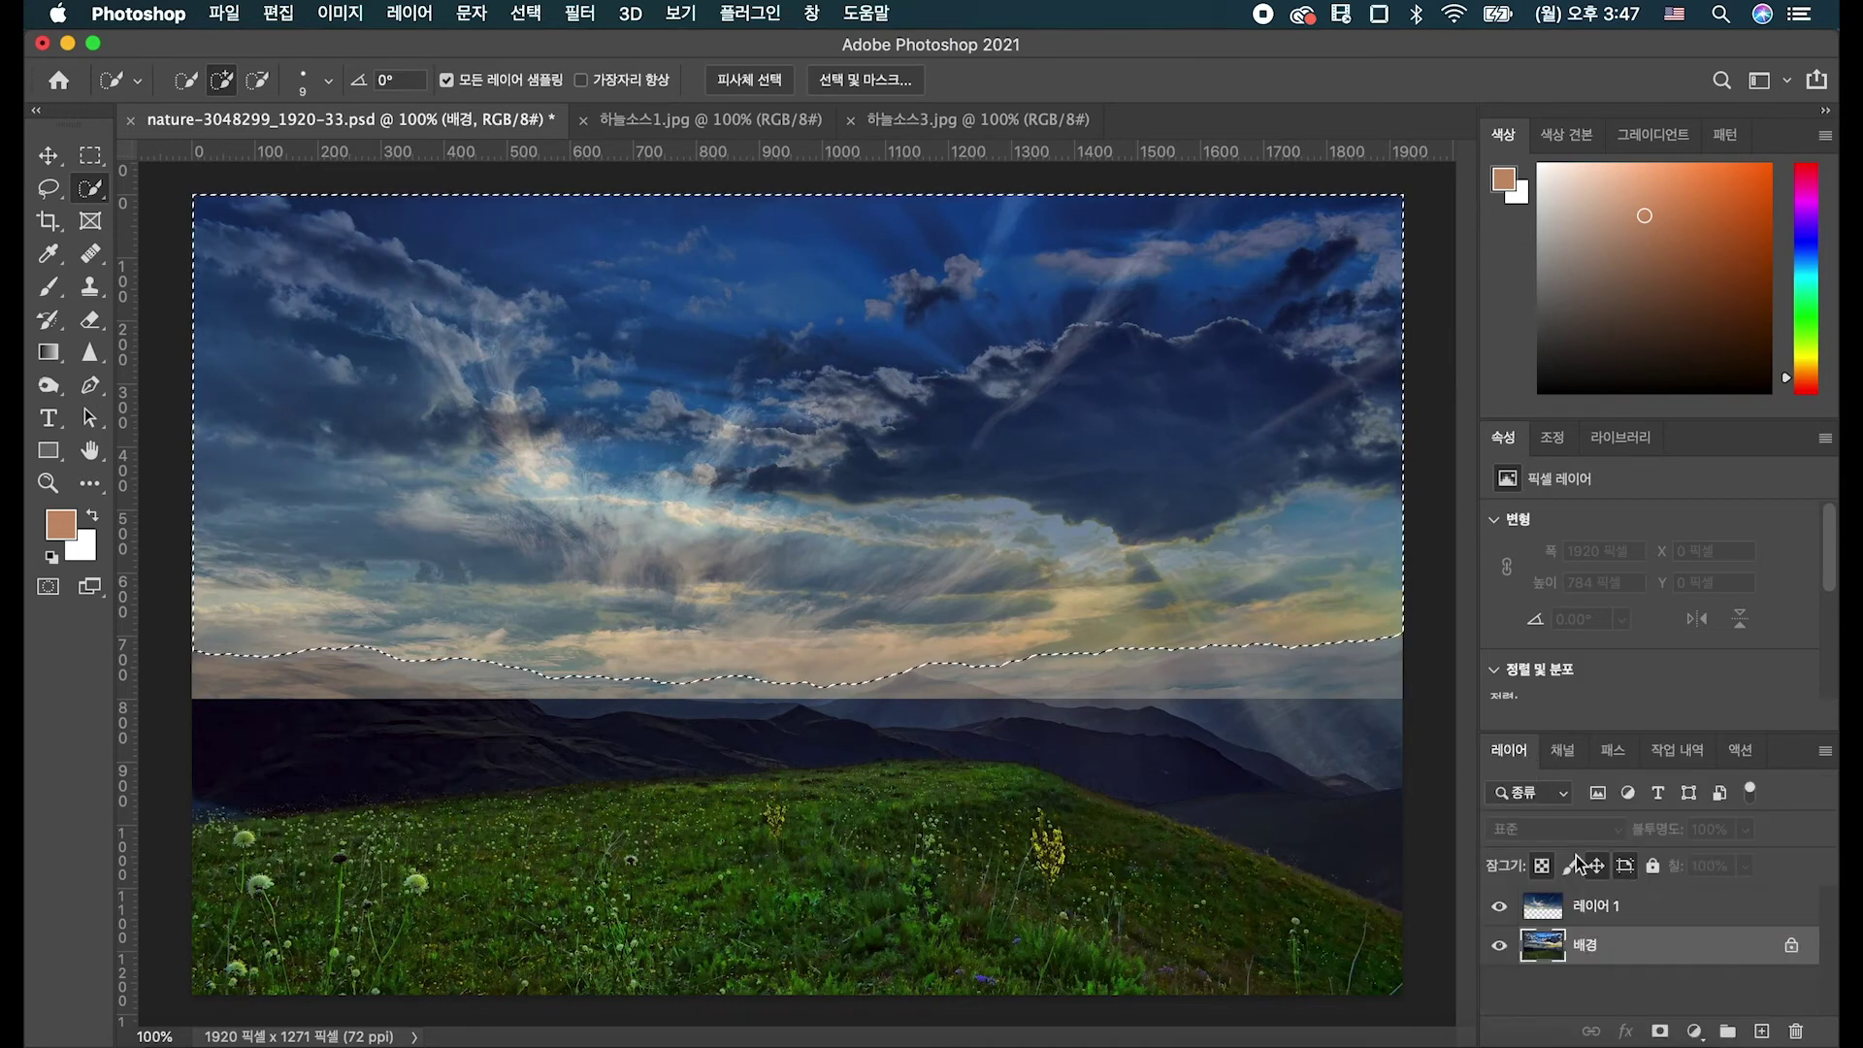
Hide 레이어 1 and save the original sky selection as a new channel named 하늘.
click(1499, 907)
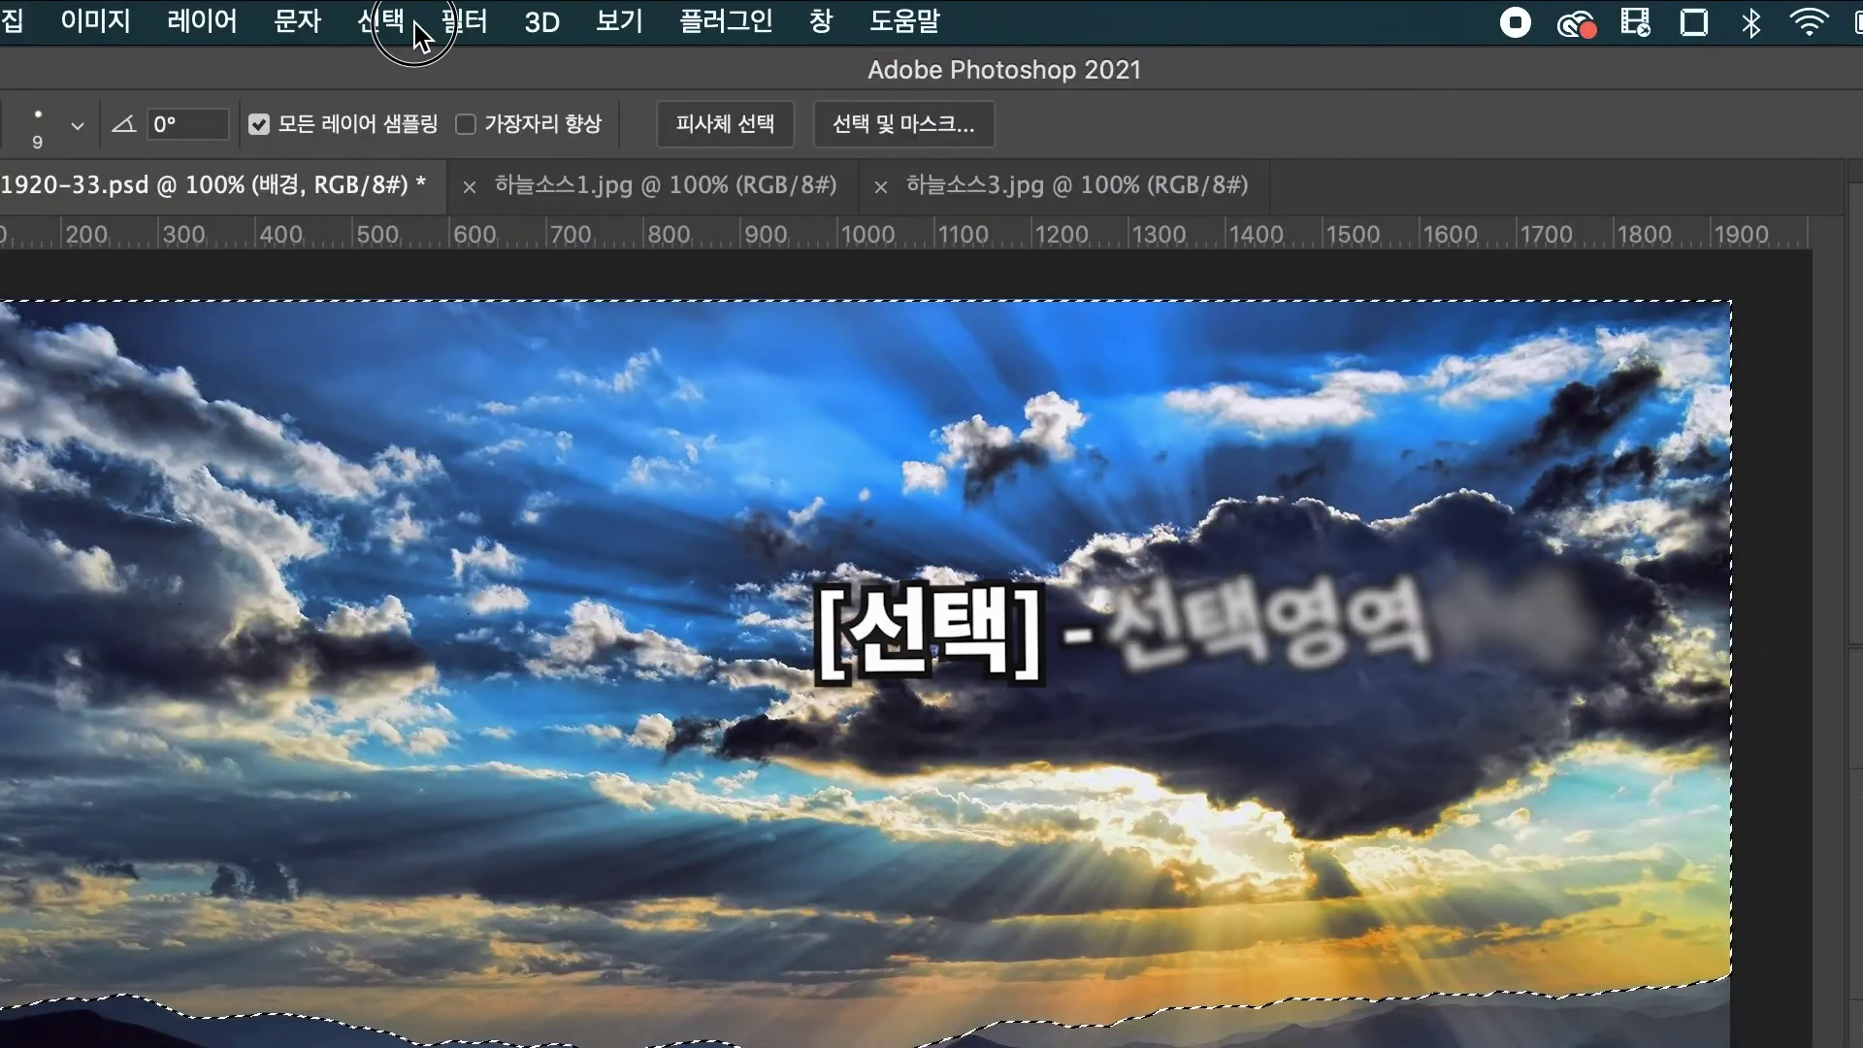
click(546, 14)
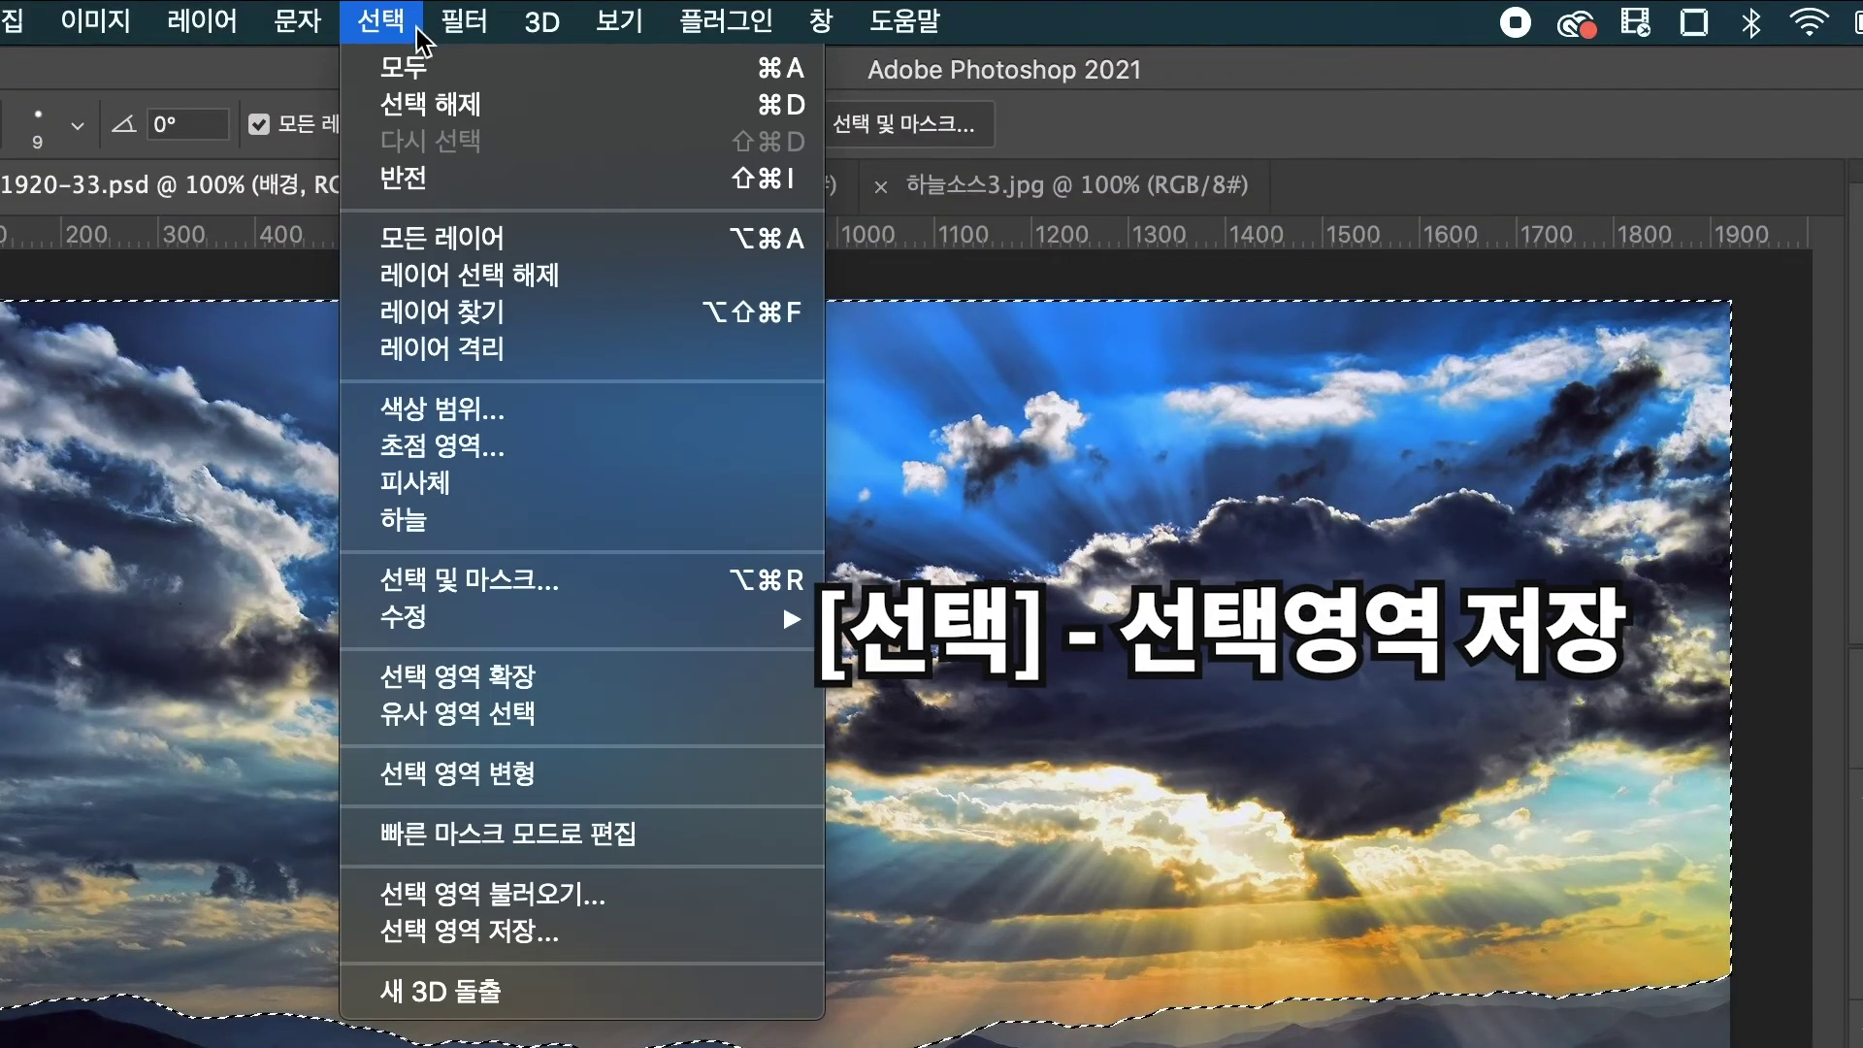
click(574, 937)
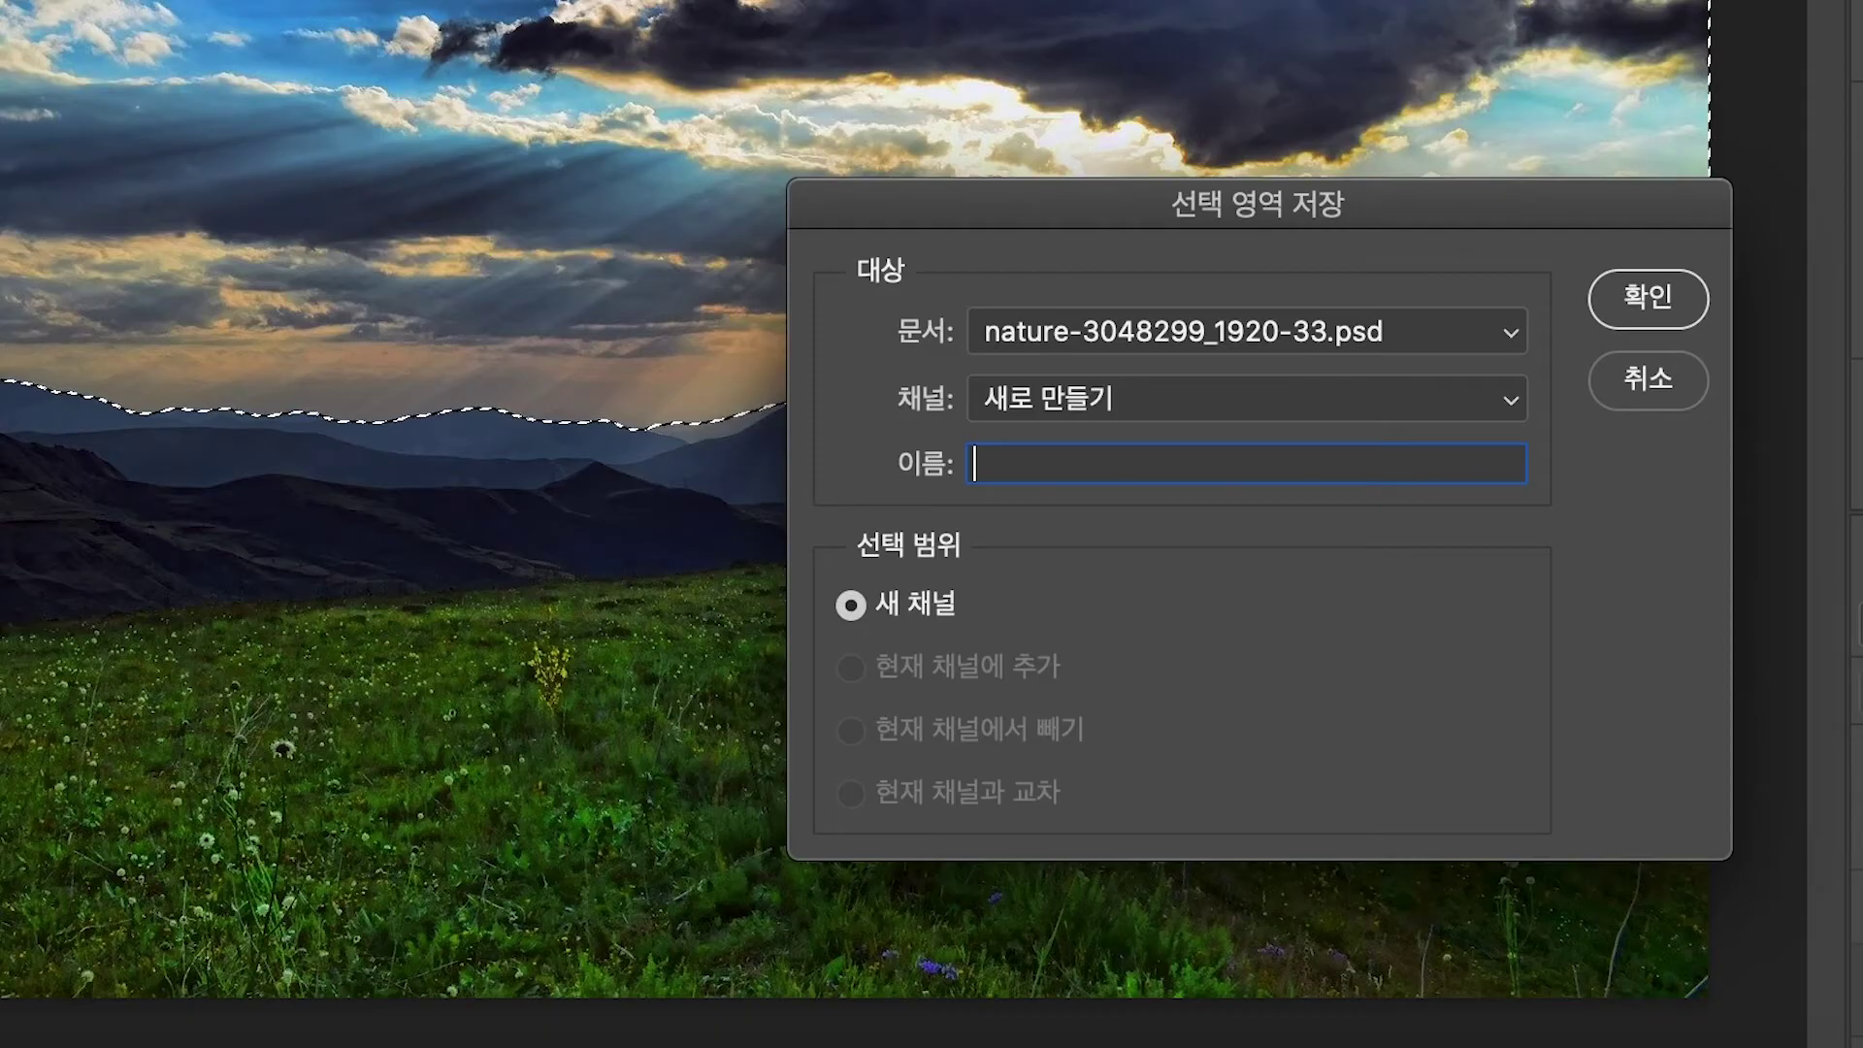
text(하늘)
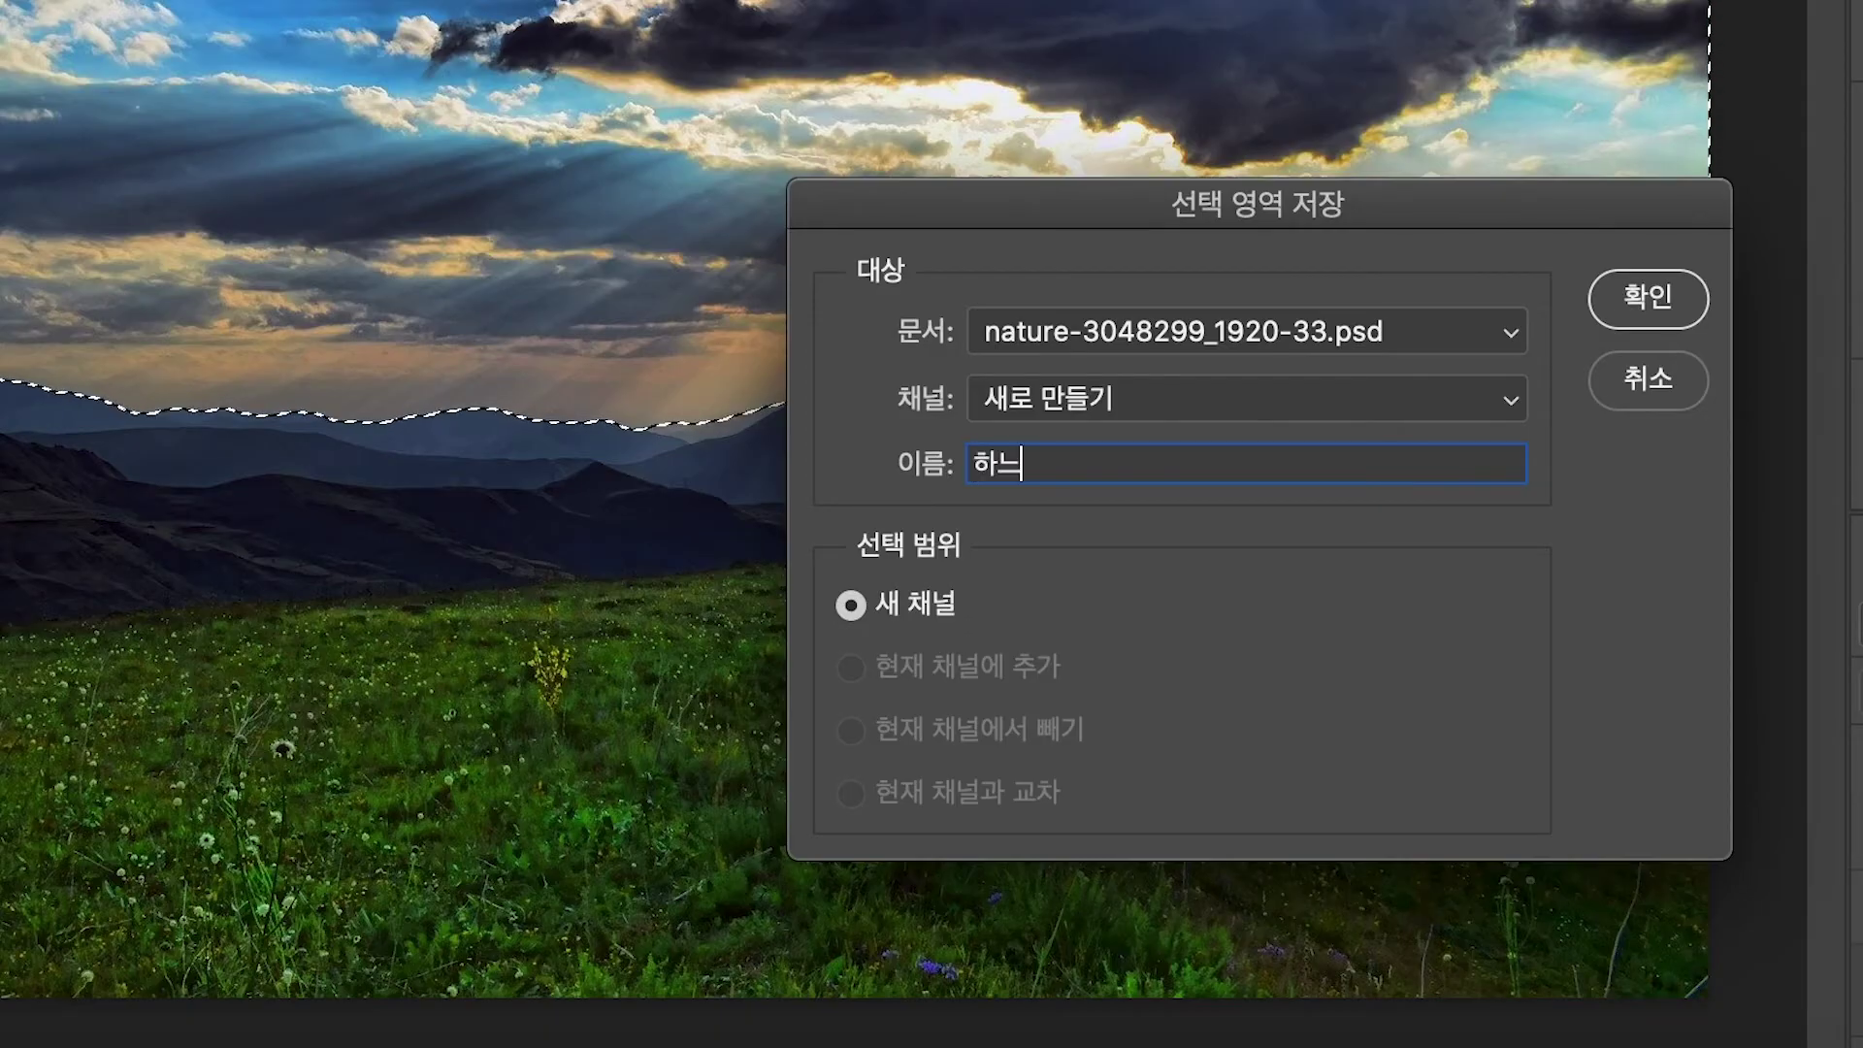
click(1645, 293)
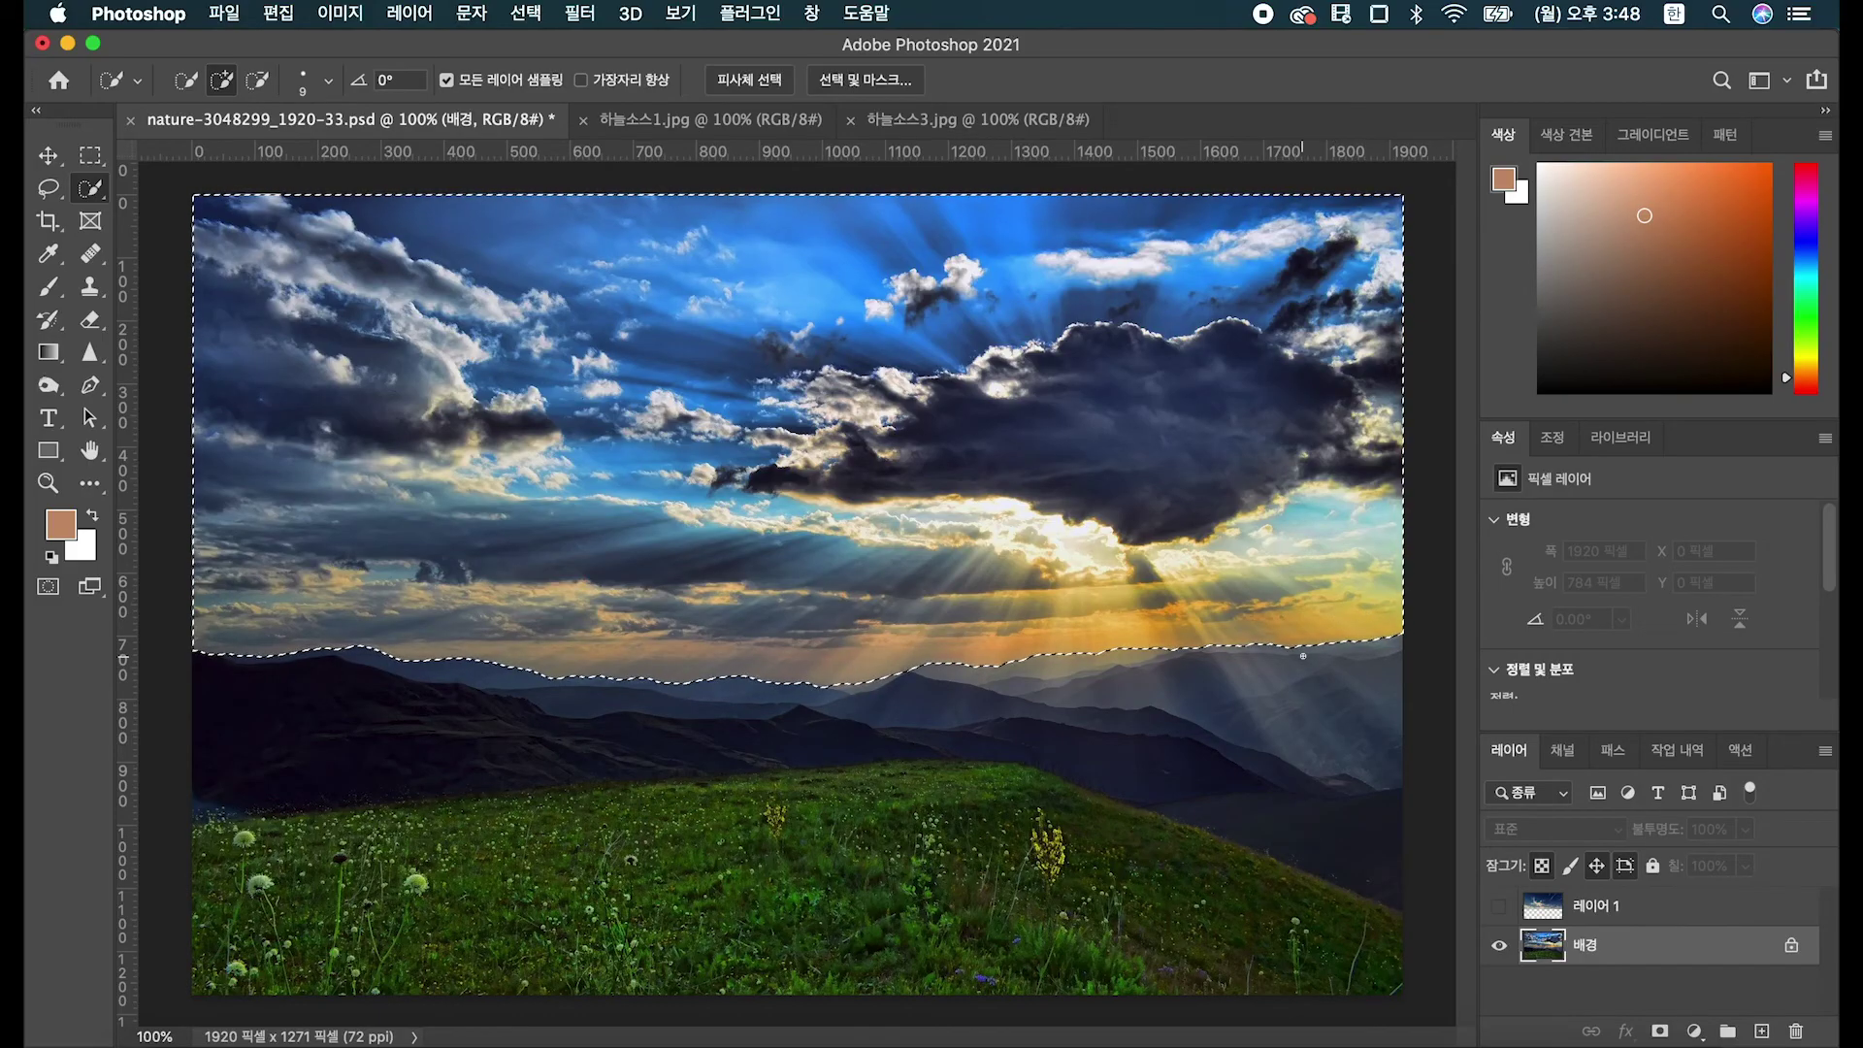
Copy a rectangular sky area of about 1299 × 680 px from 하늘소스1.jpg and paste it into nature-3048299_1920-33.psd.
click(784, 121)
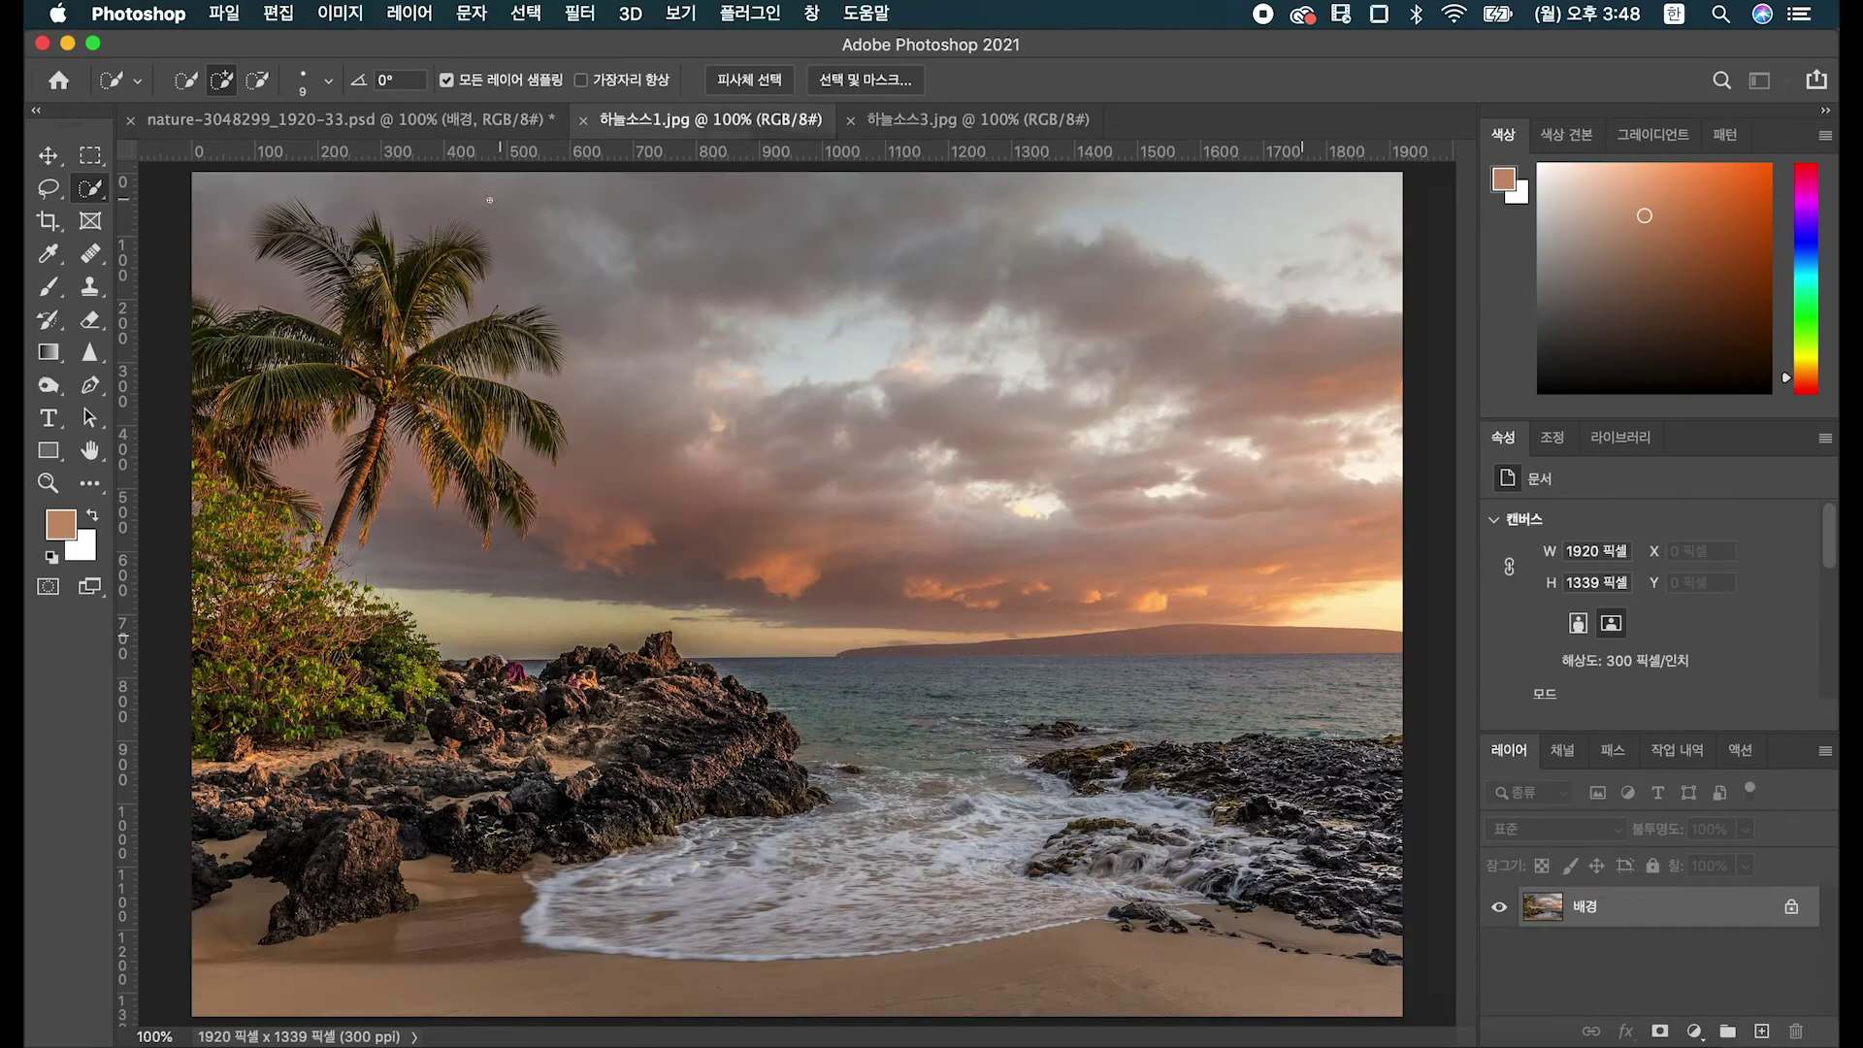
click(91, 156)
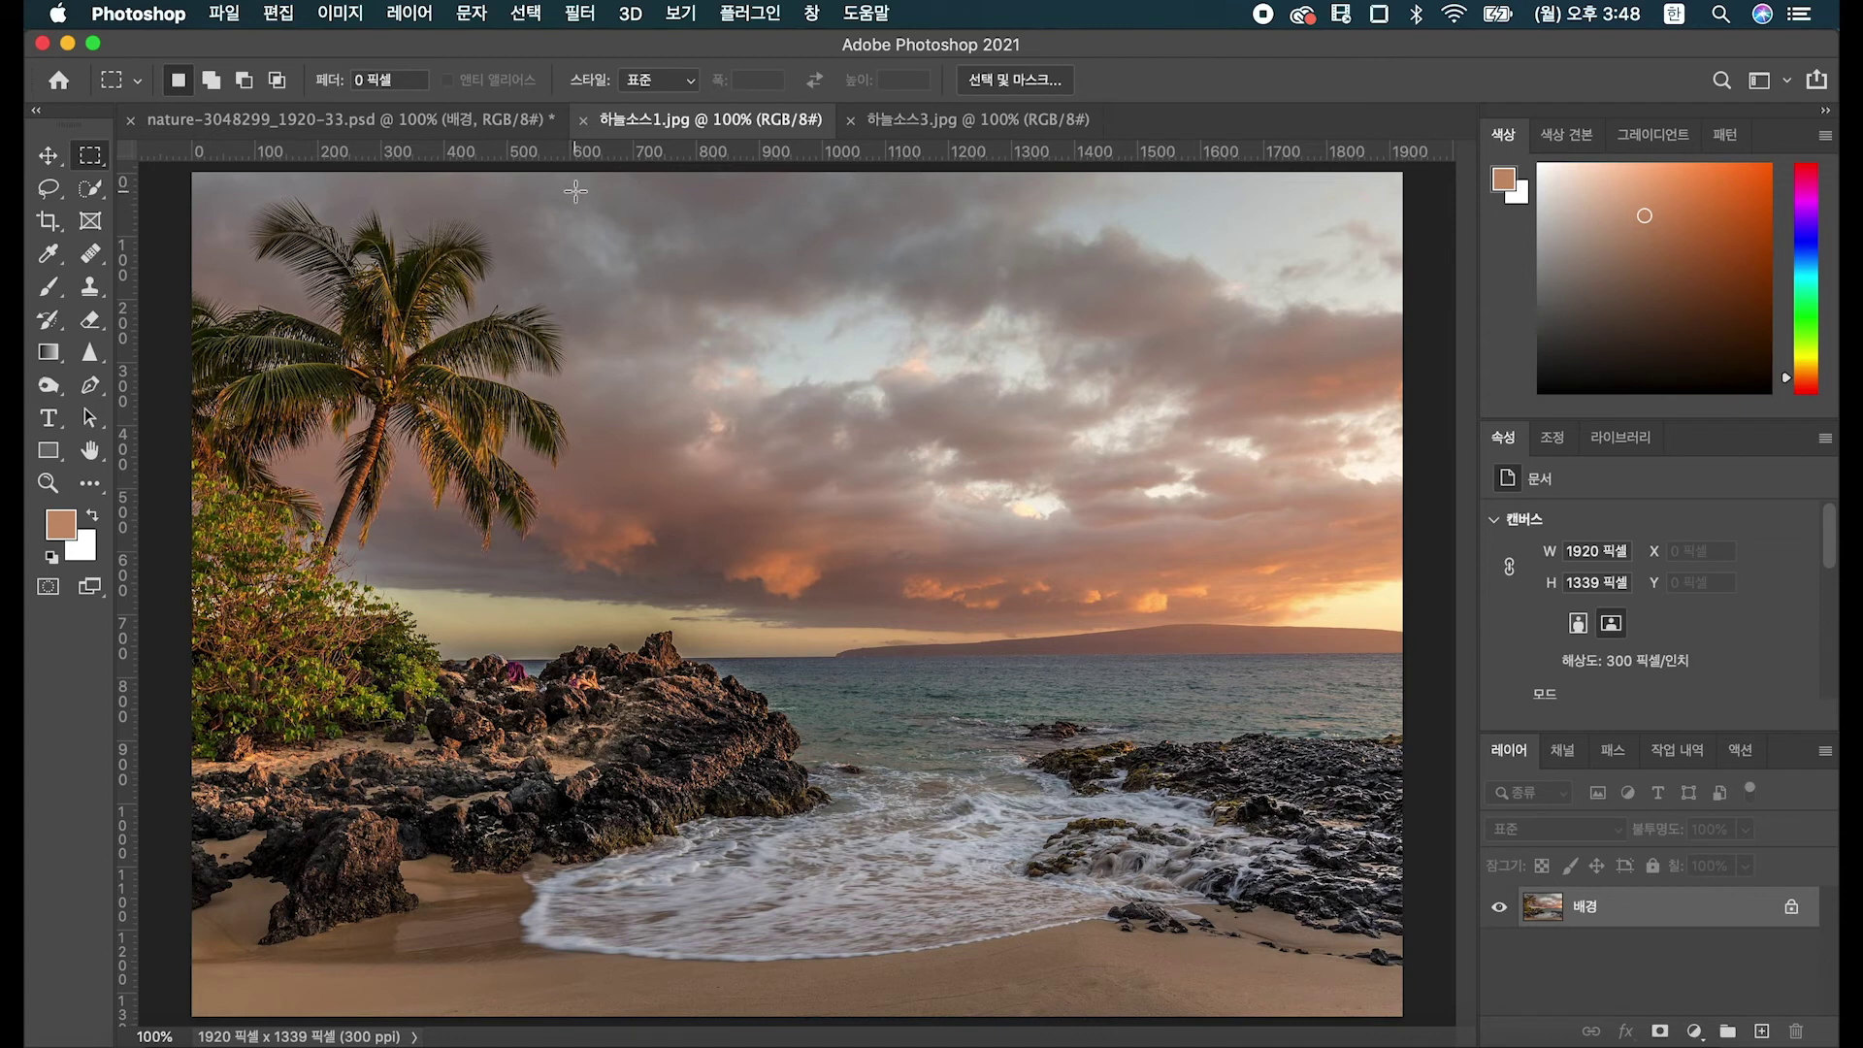
drag(583, 179, 1407, 609)
click(397, 131)
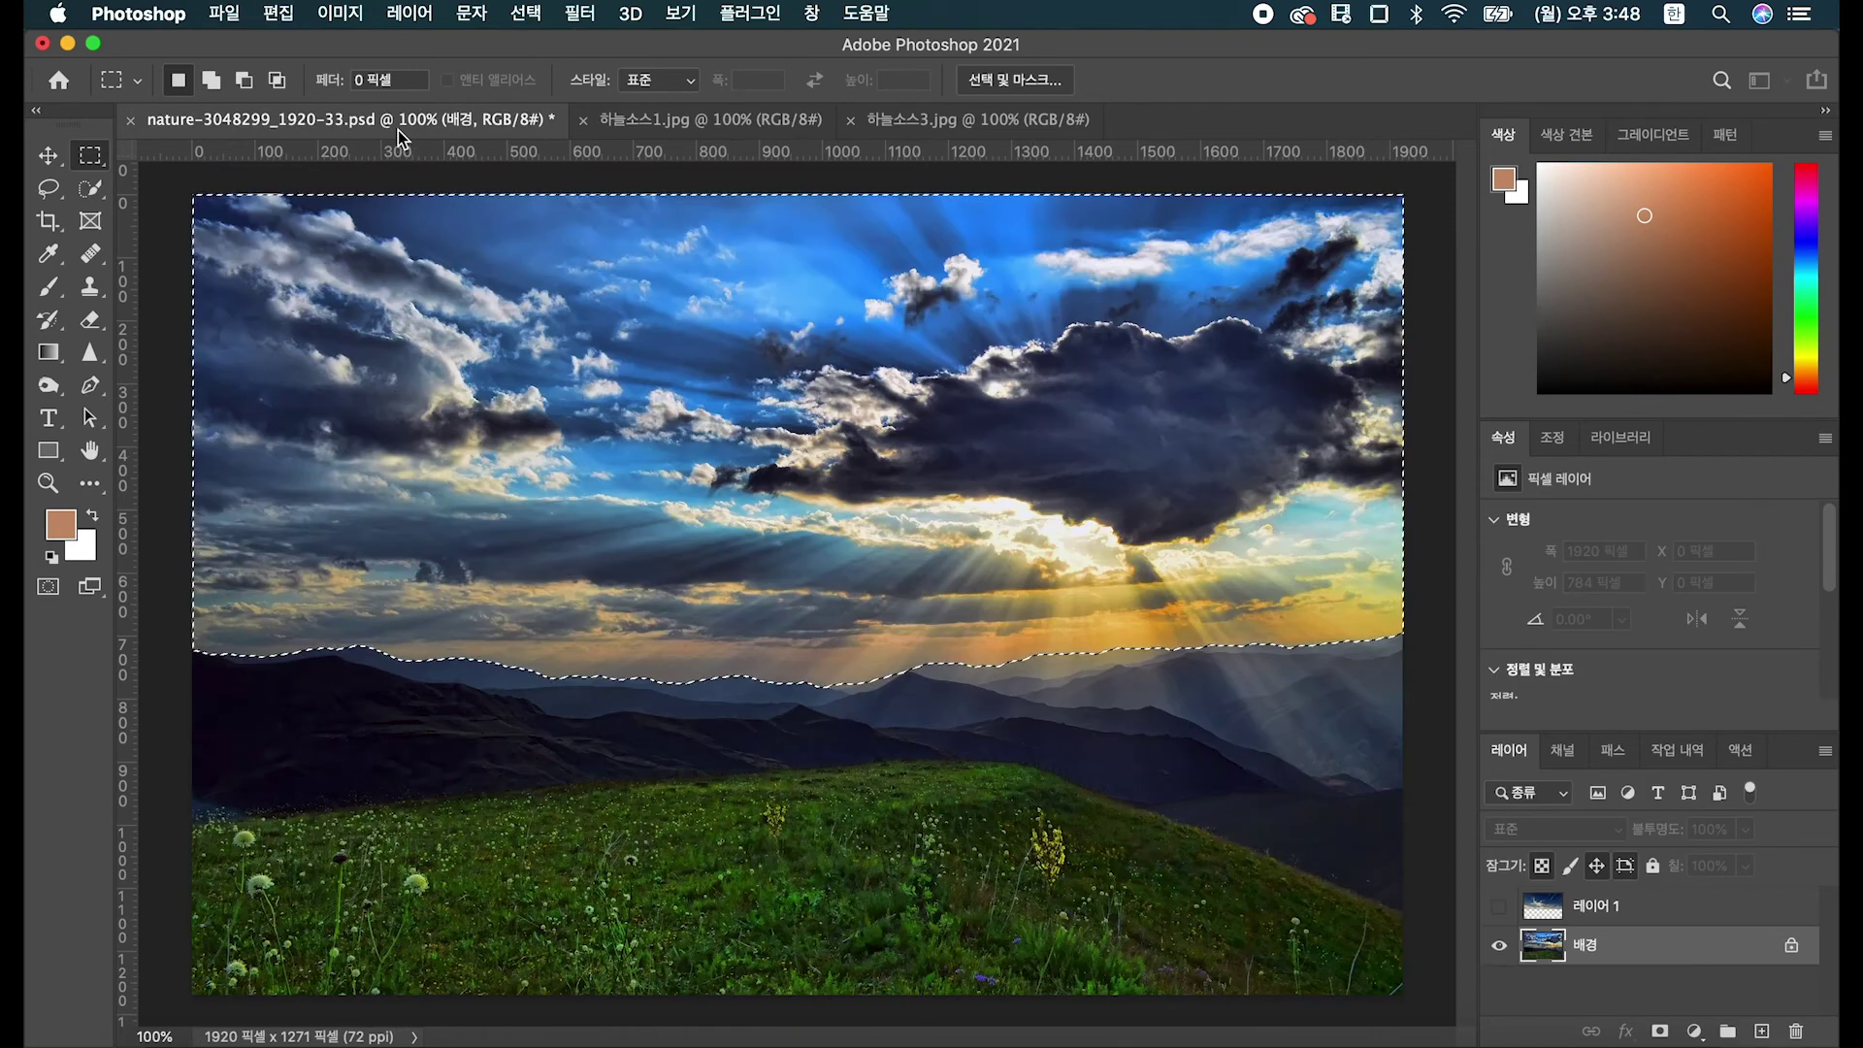
key(super+v)
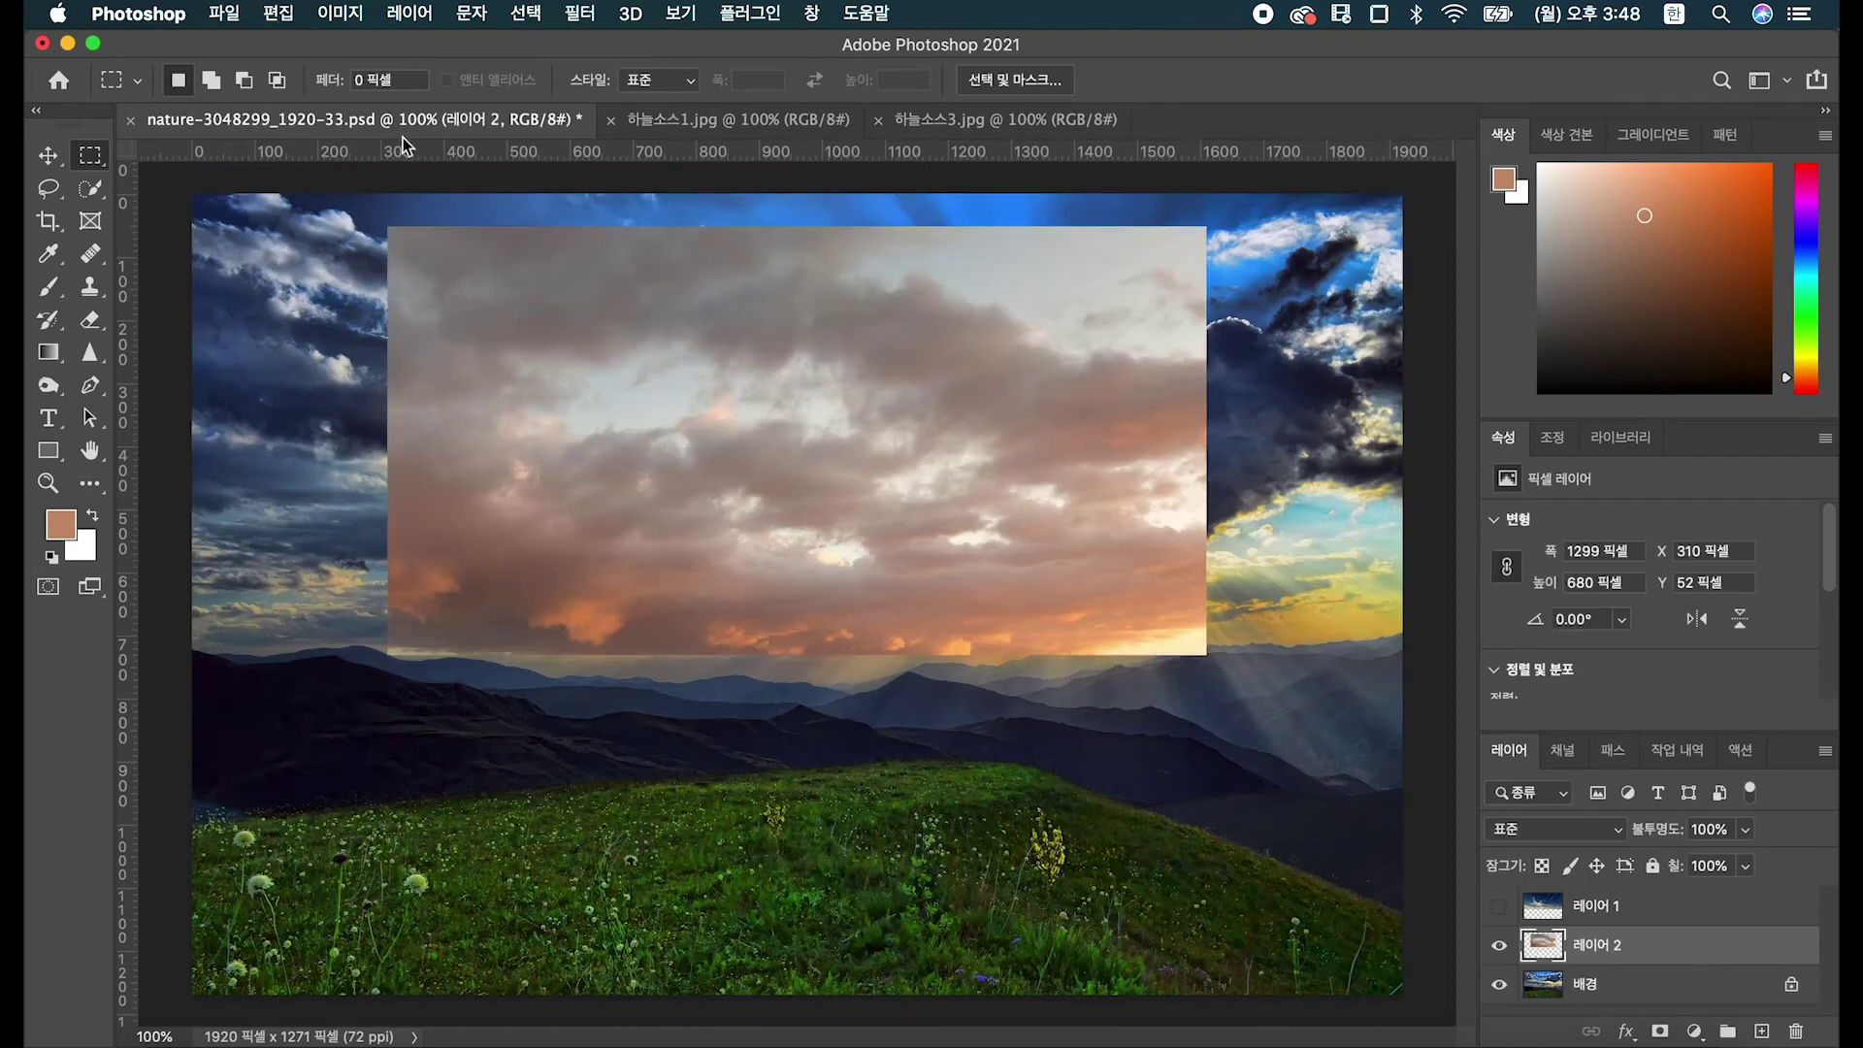
Align the pasted sky with the image's upper-left corner and scale it to about 1920 × 802 px to cover the original sky.
click(48, 163)
drag(502, 318, 285, 282)
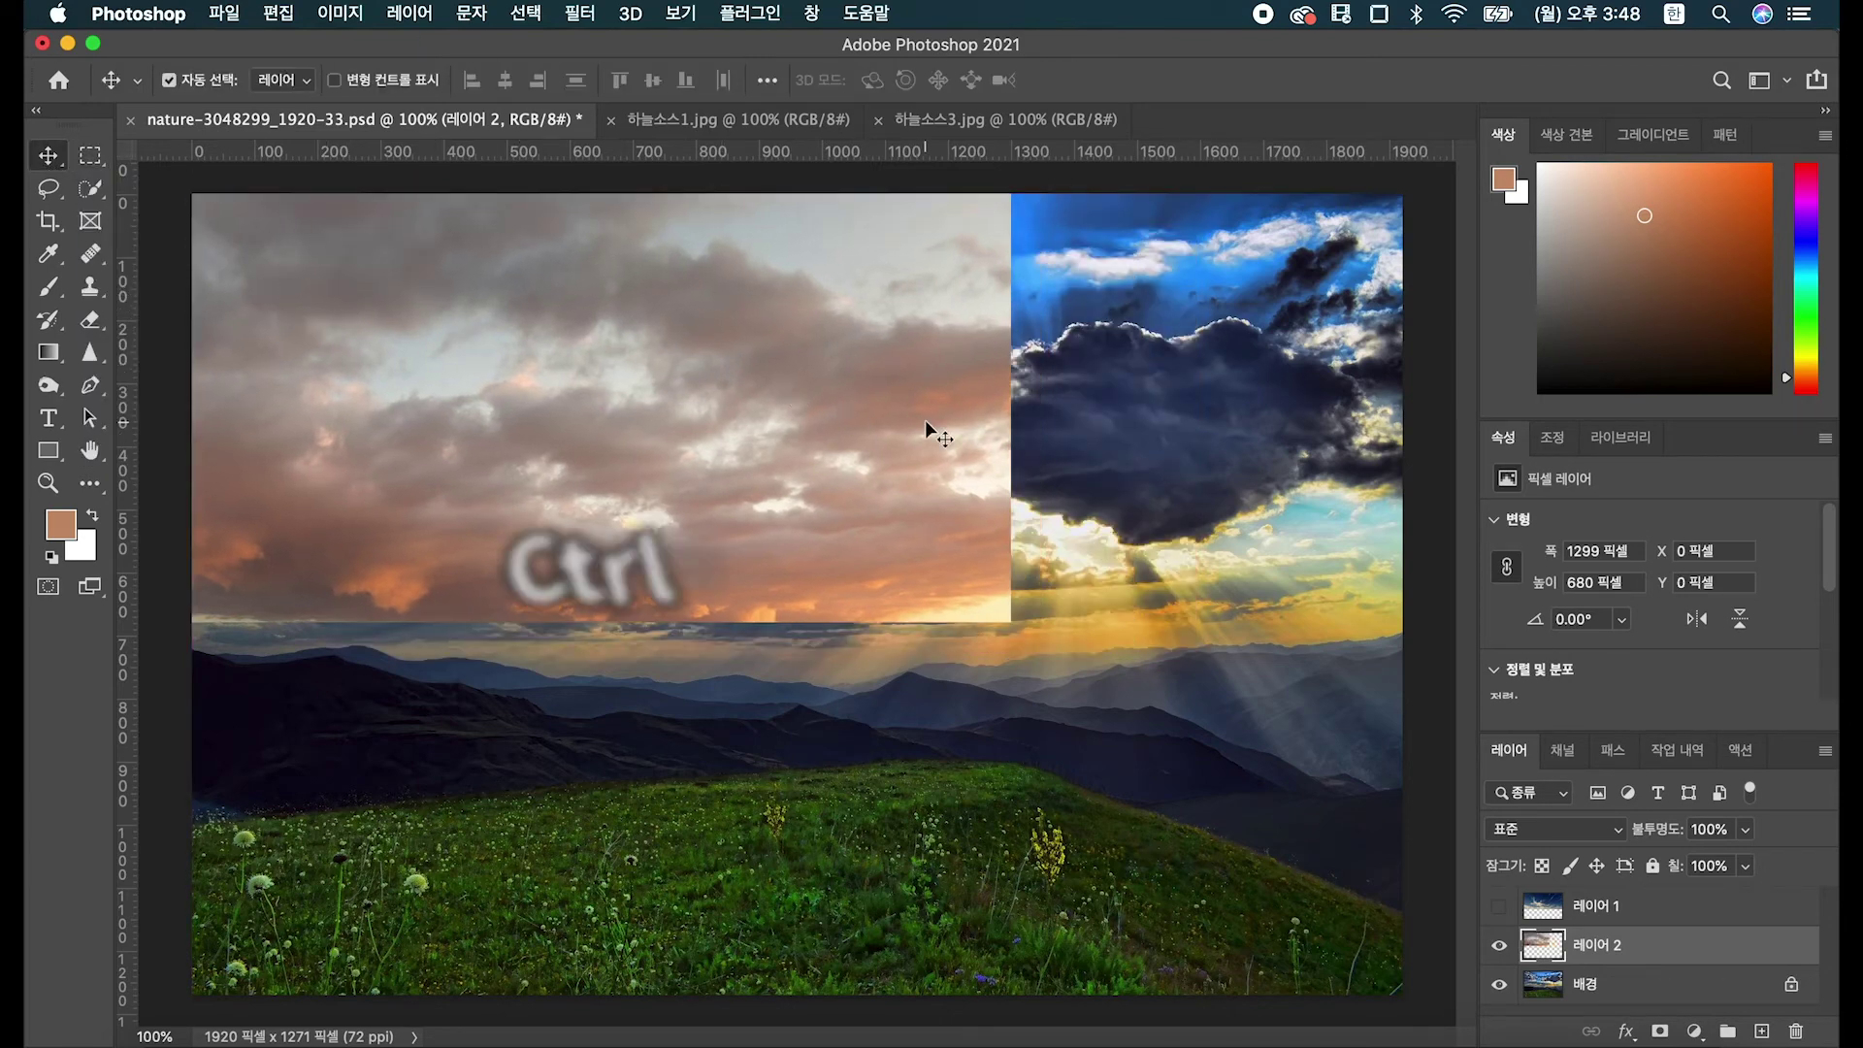
key(super+t)
drag(1011, 617, 1285, 611)
drag(1200, 632, 1405, 699)
key(Return)
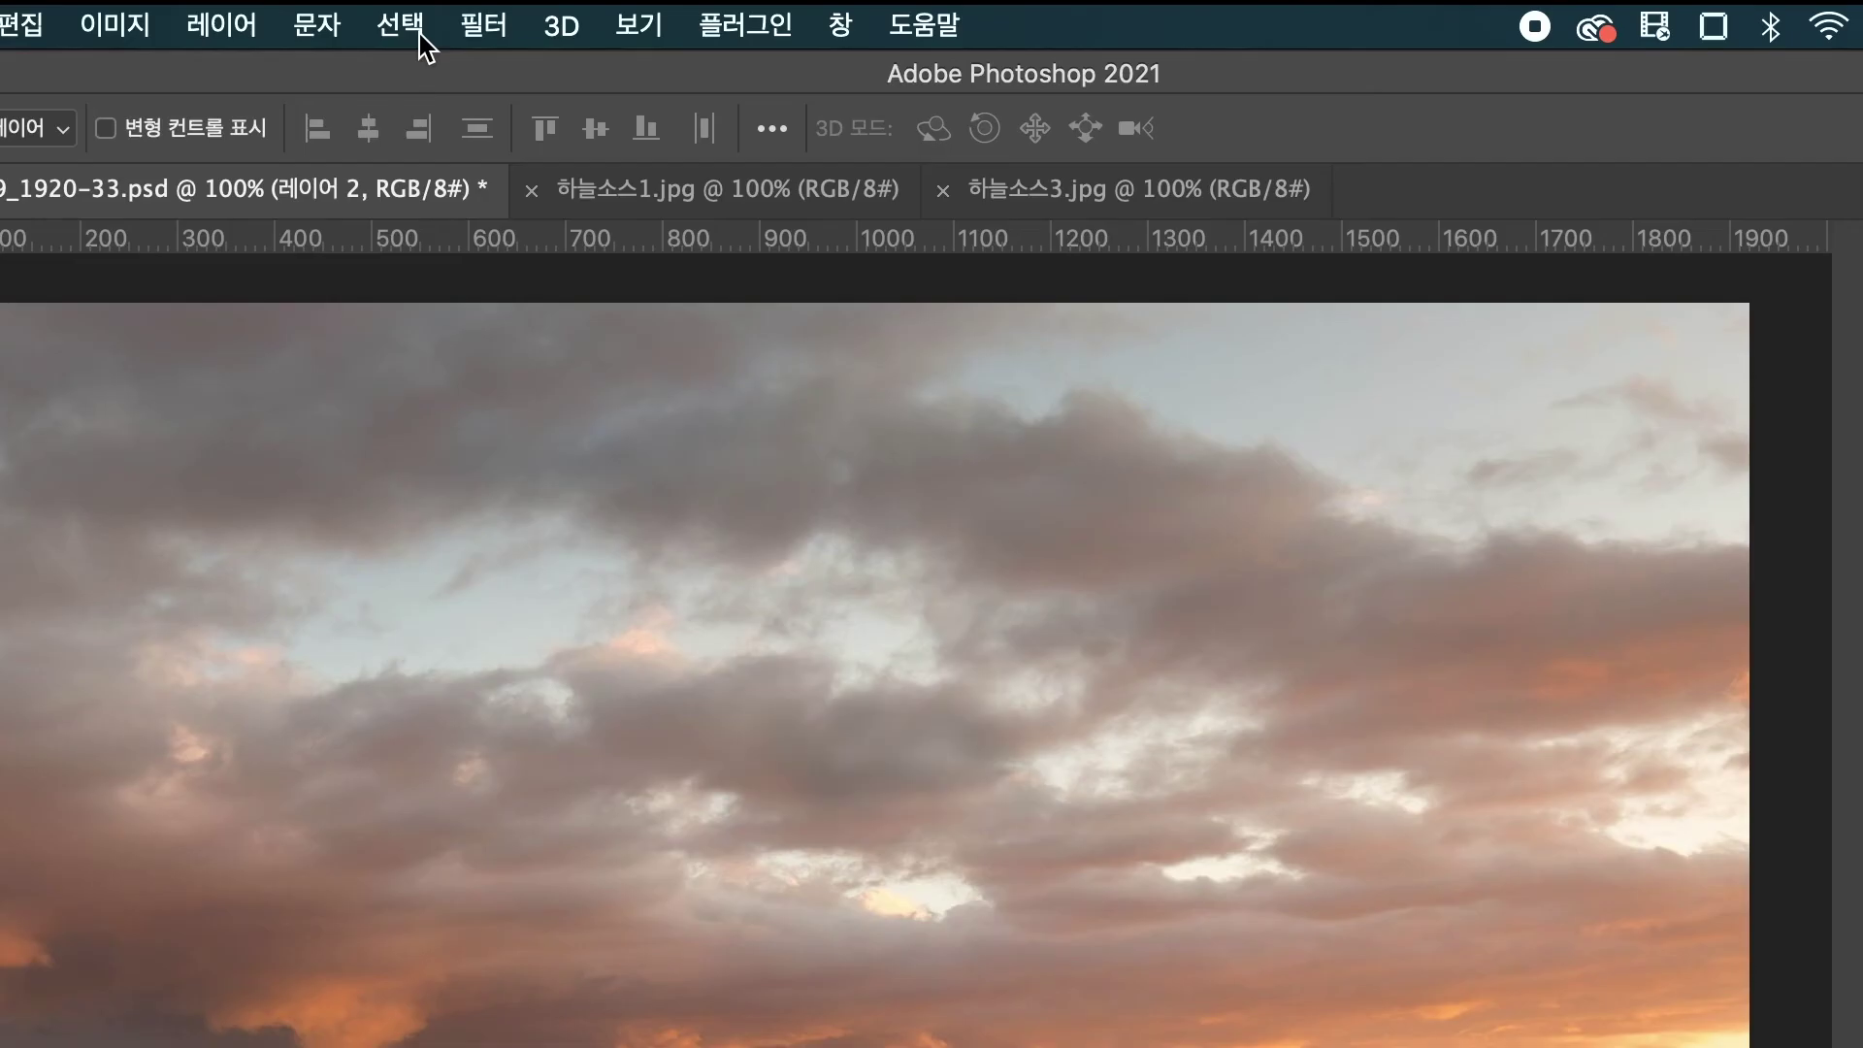
Load the saved 하늘 channel as a new selection without inverting it.
click(527, 14)
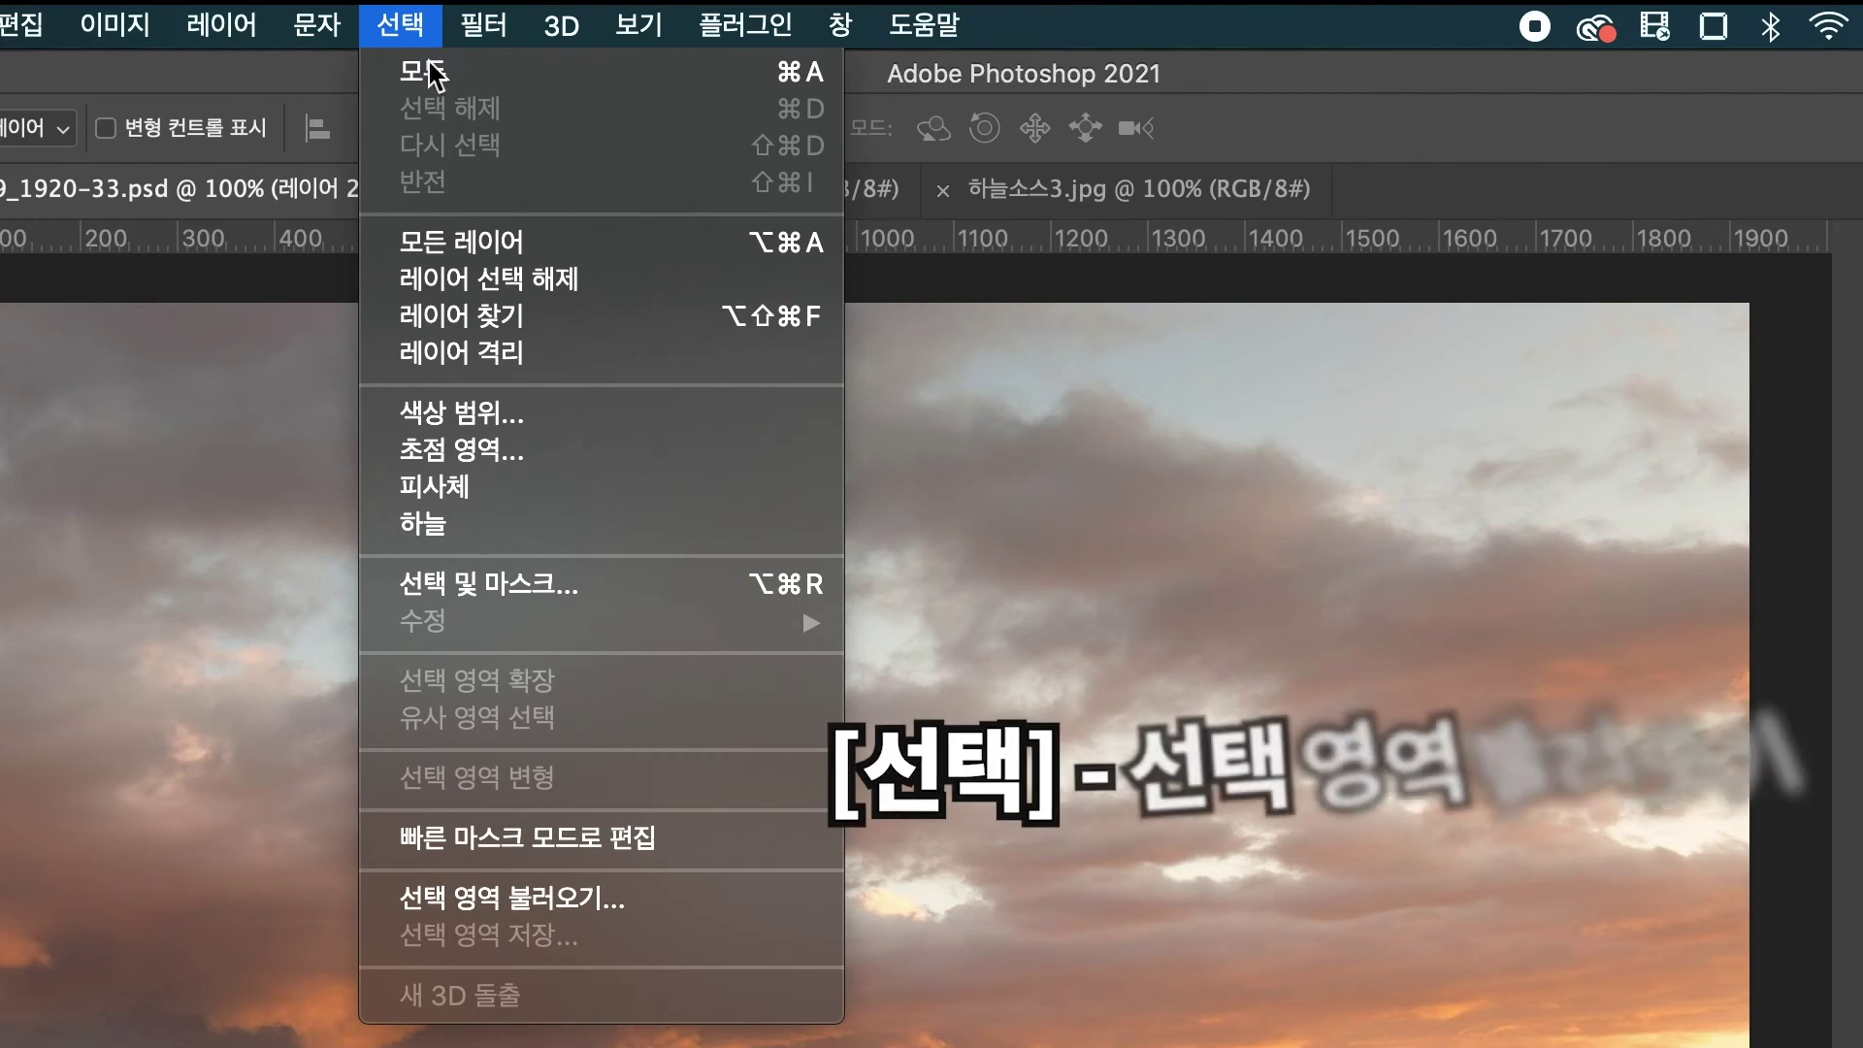
click(618, 912)
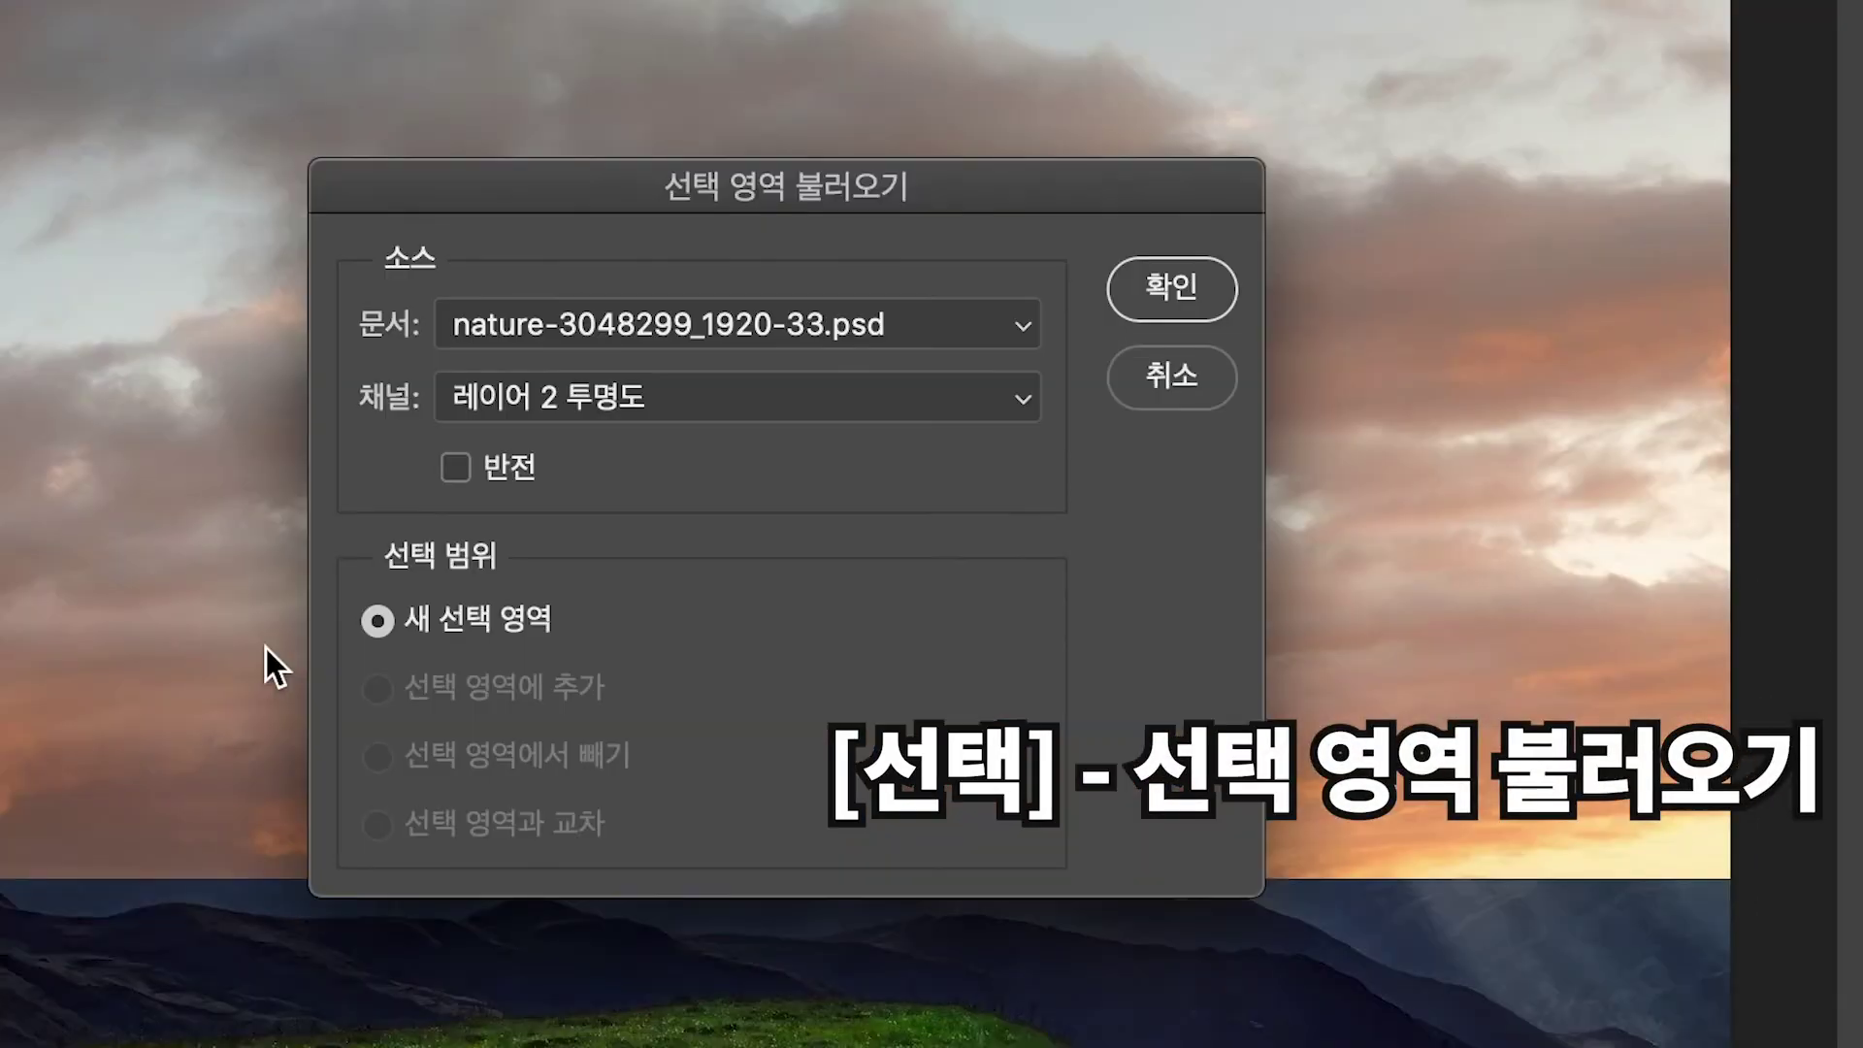
click(553, 411)
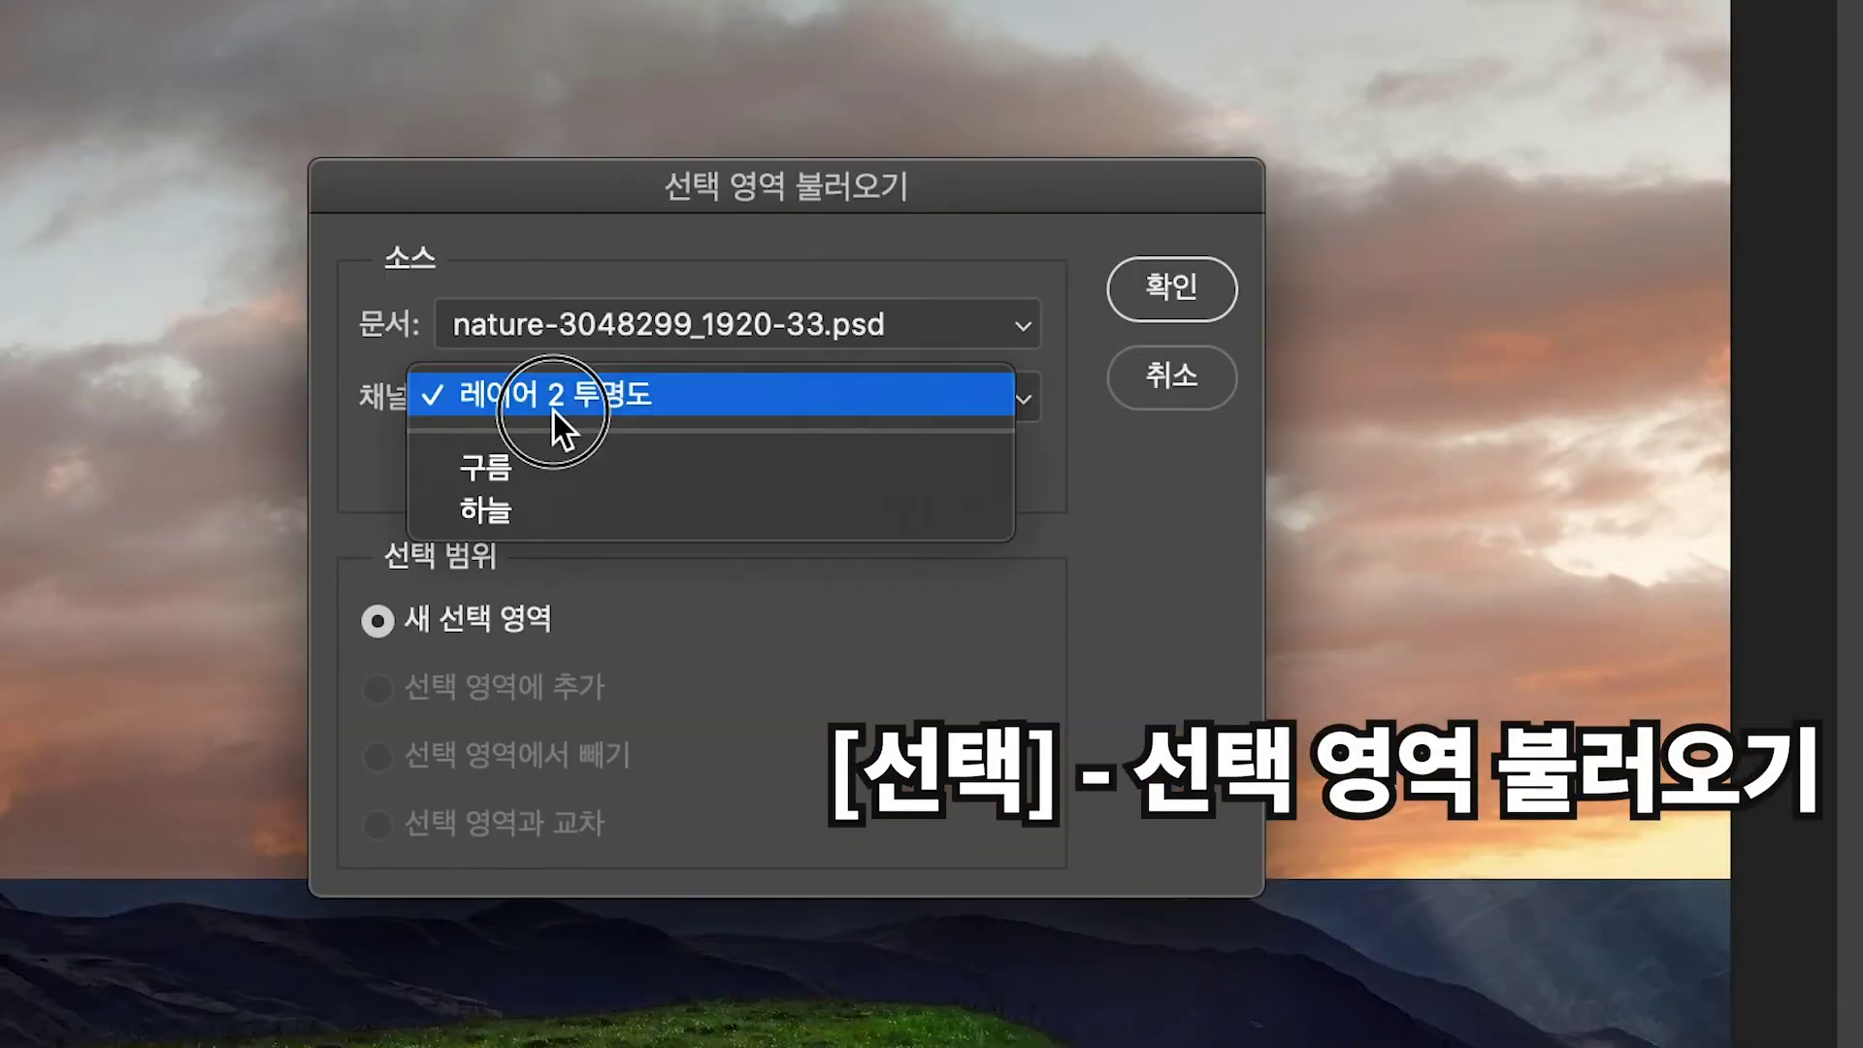
click(538, 509)
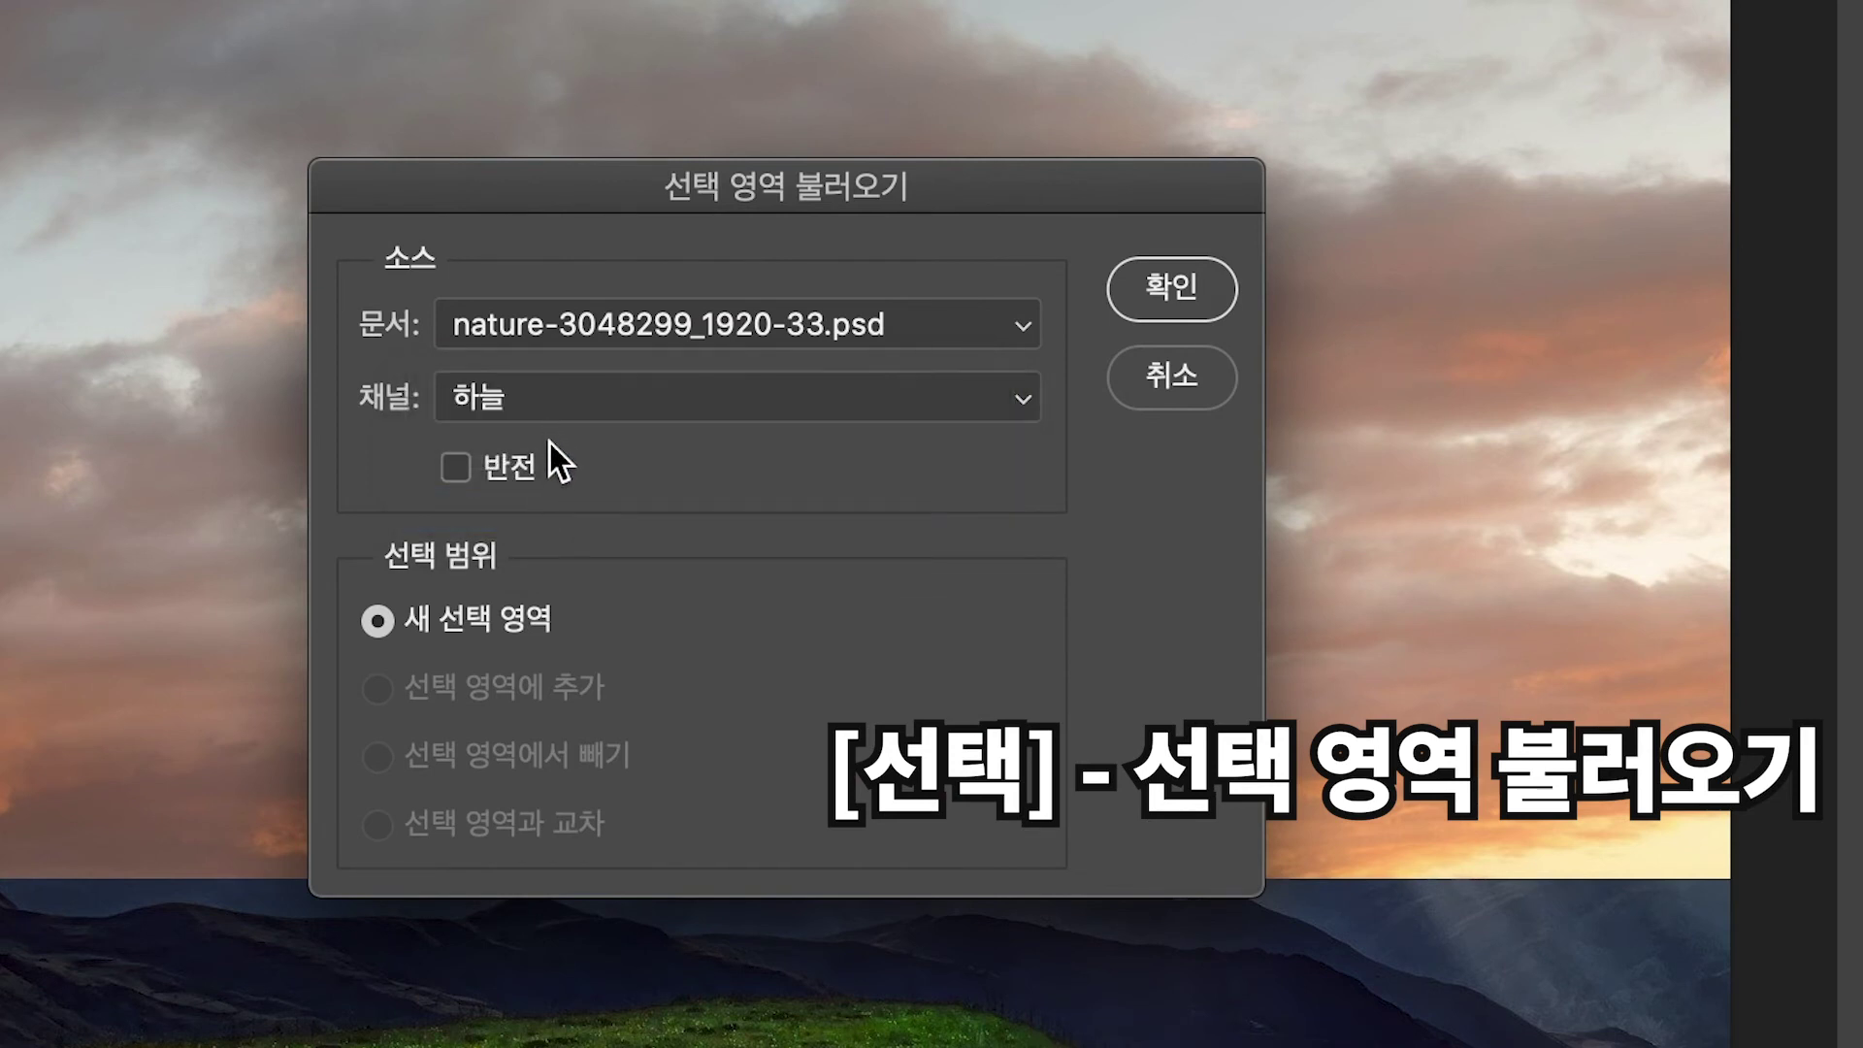
click(1199, 289)
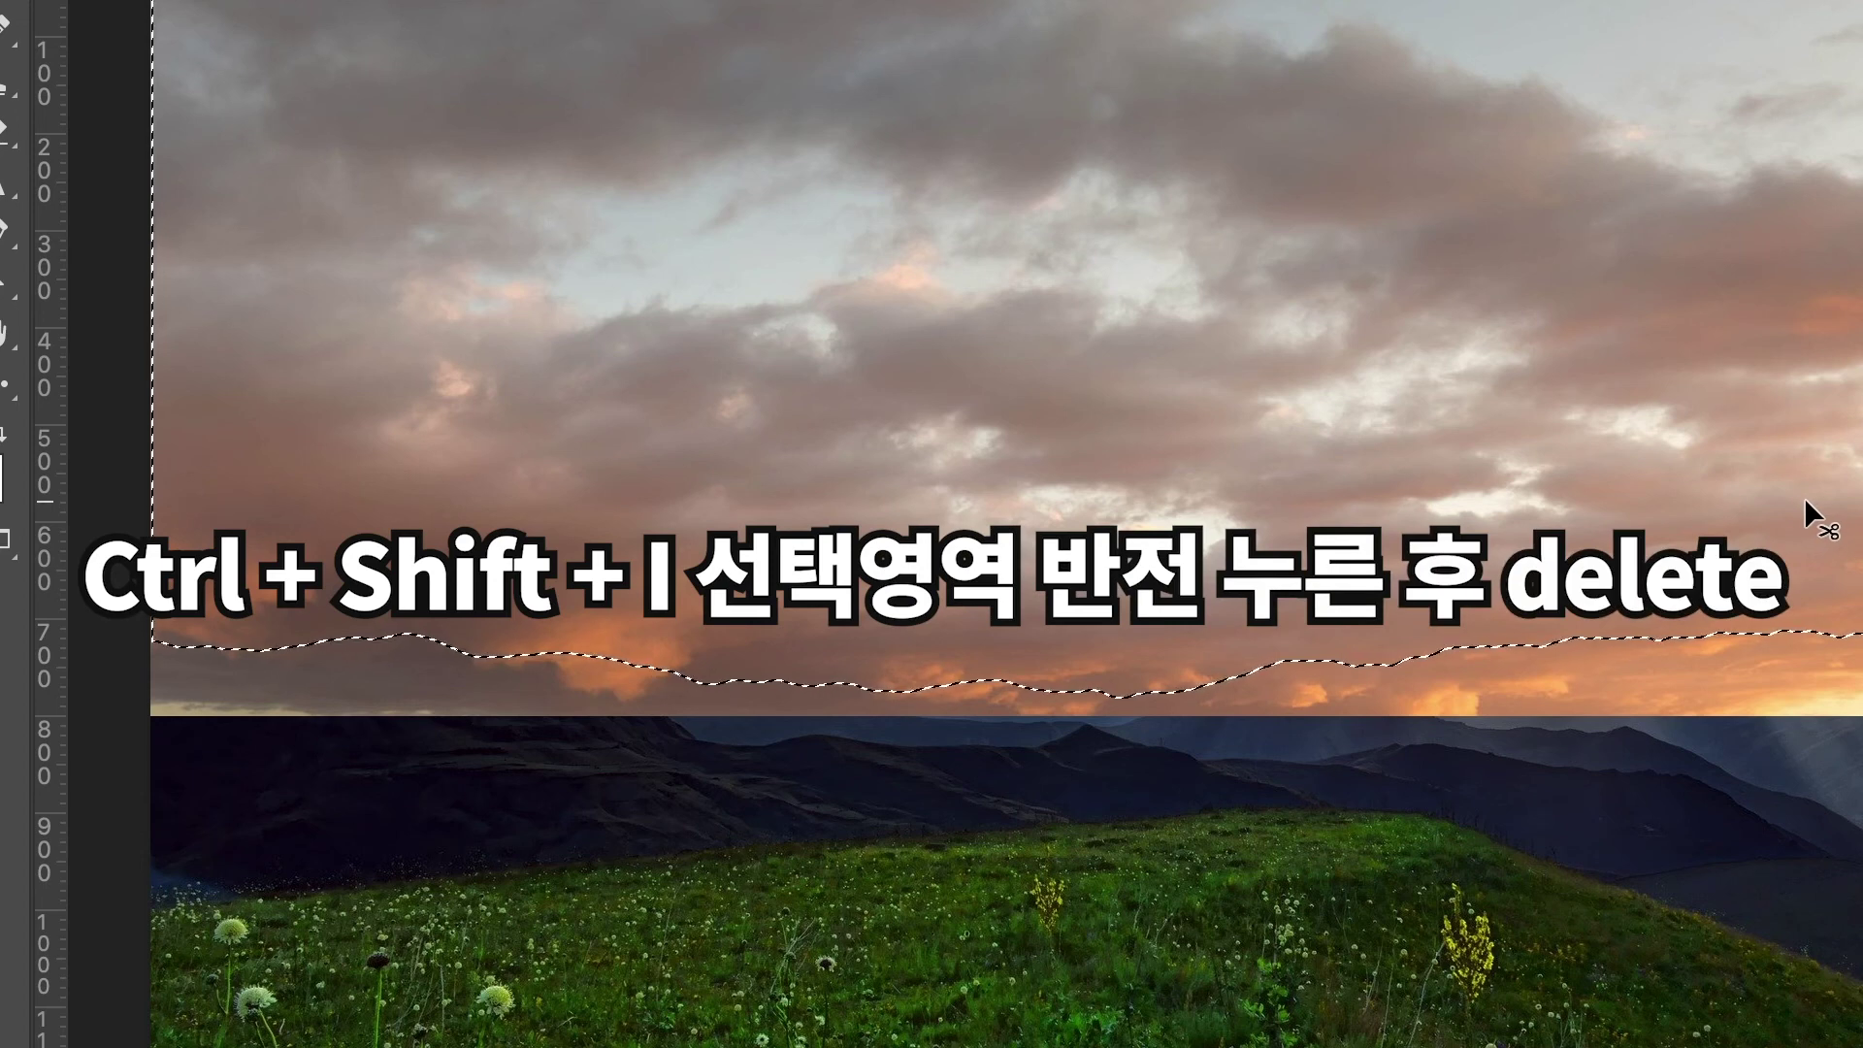
Try inverting the loaded selection and deleting the pasted sky over the mountains, and undo back to the unselected state.
key(ctrl+shift+i)
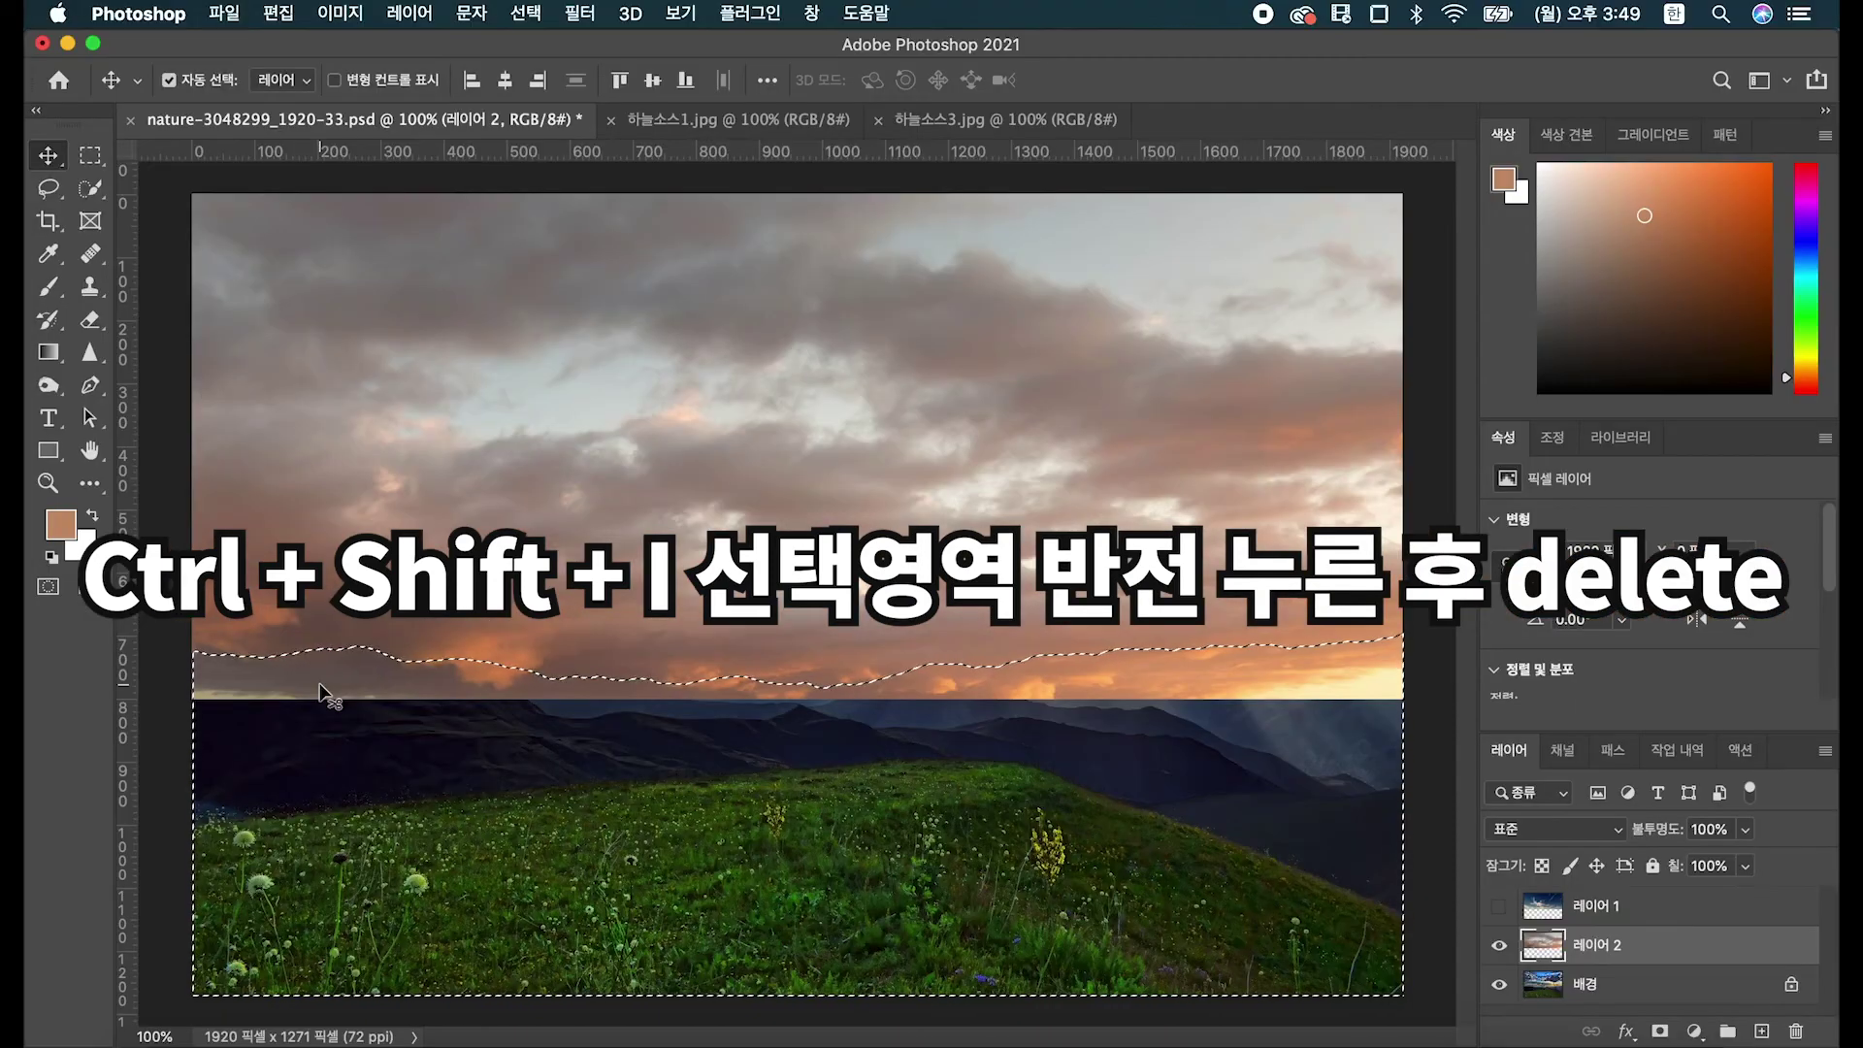
key(Delete)
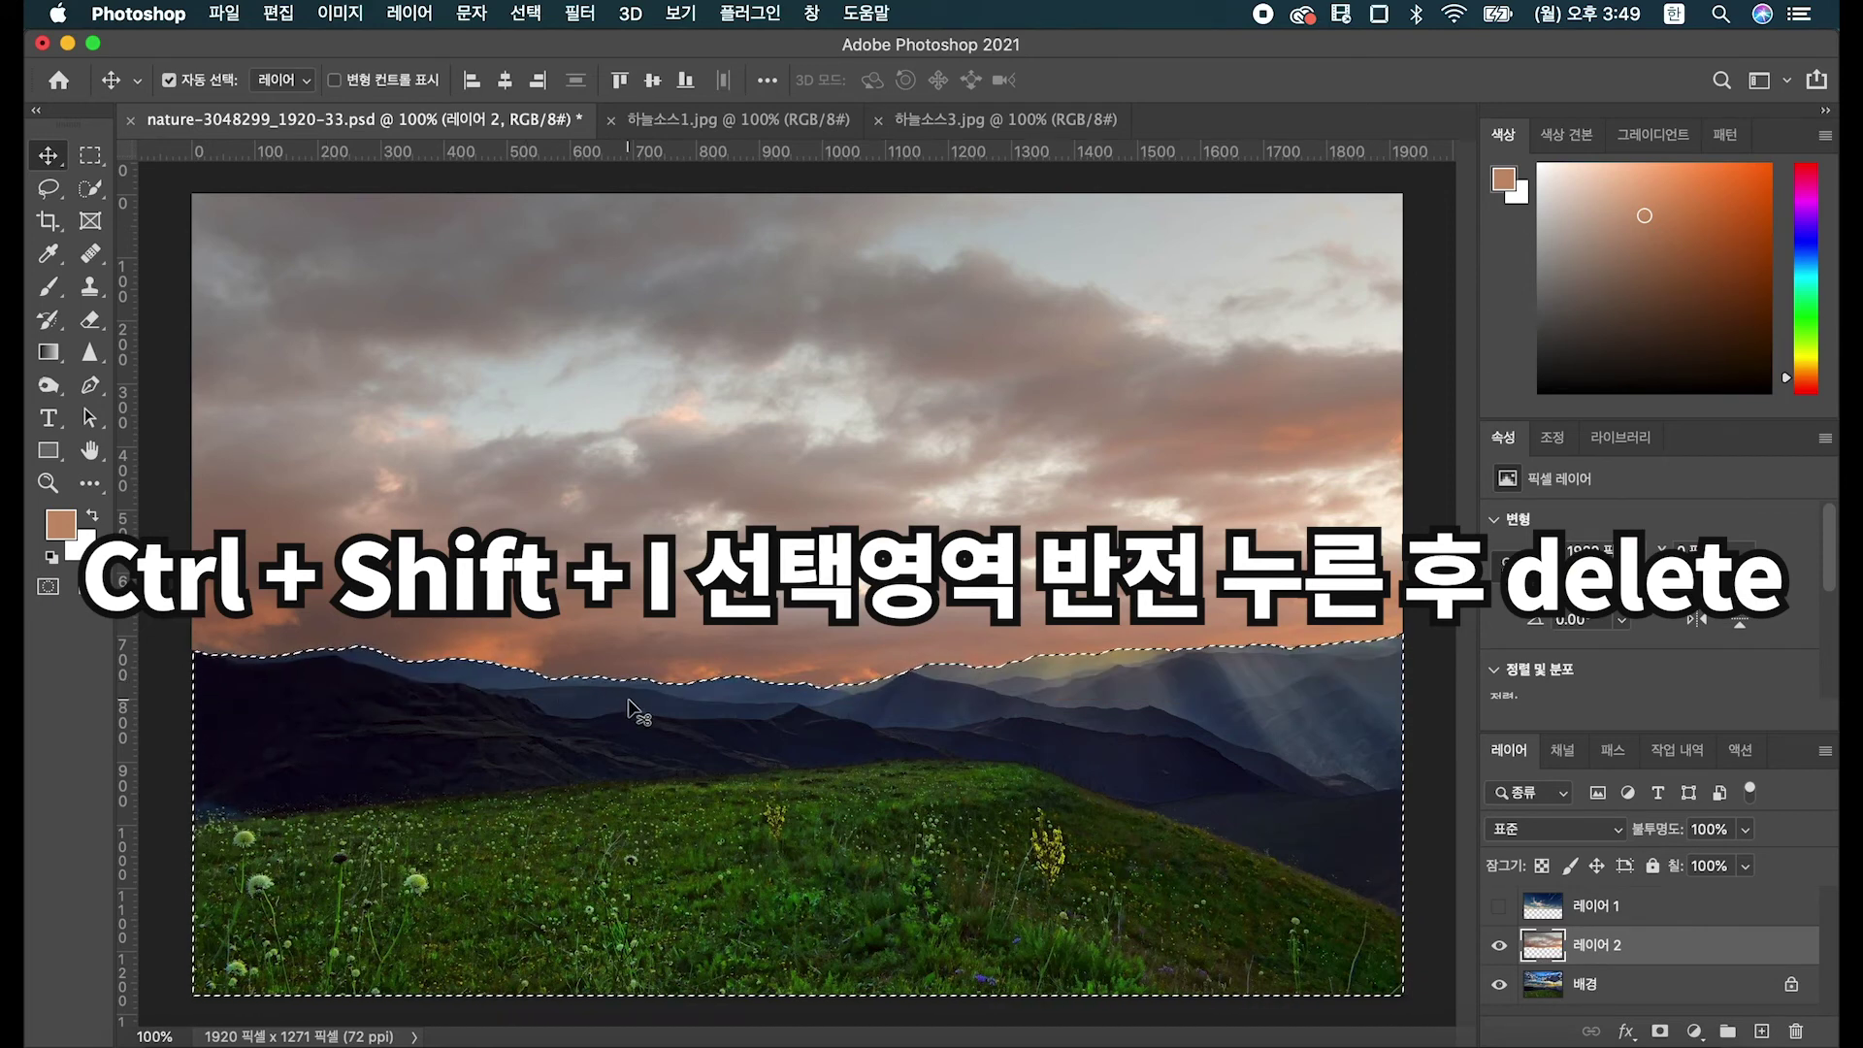
key(super+z)
key(super+z)
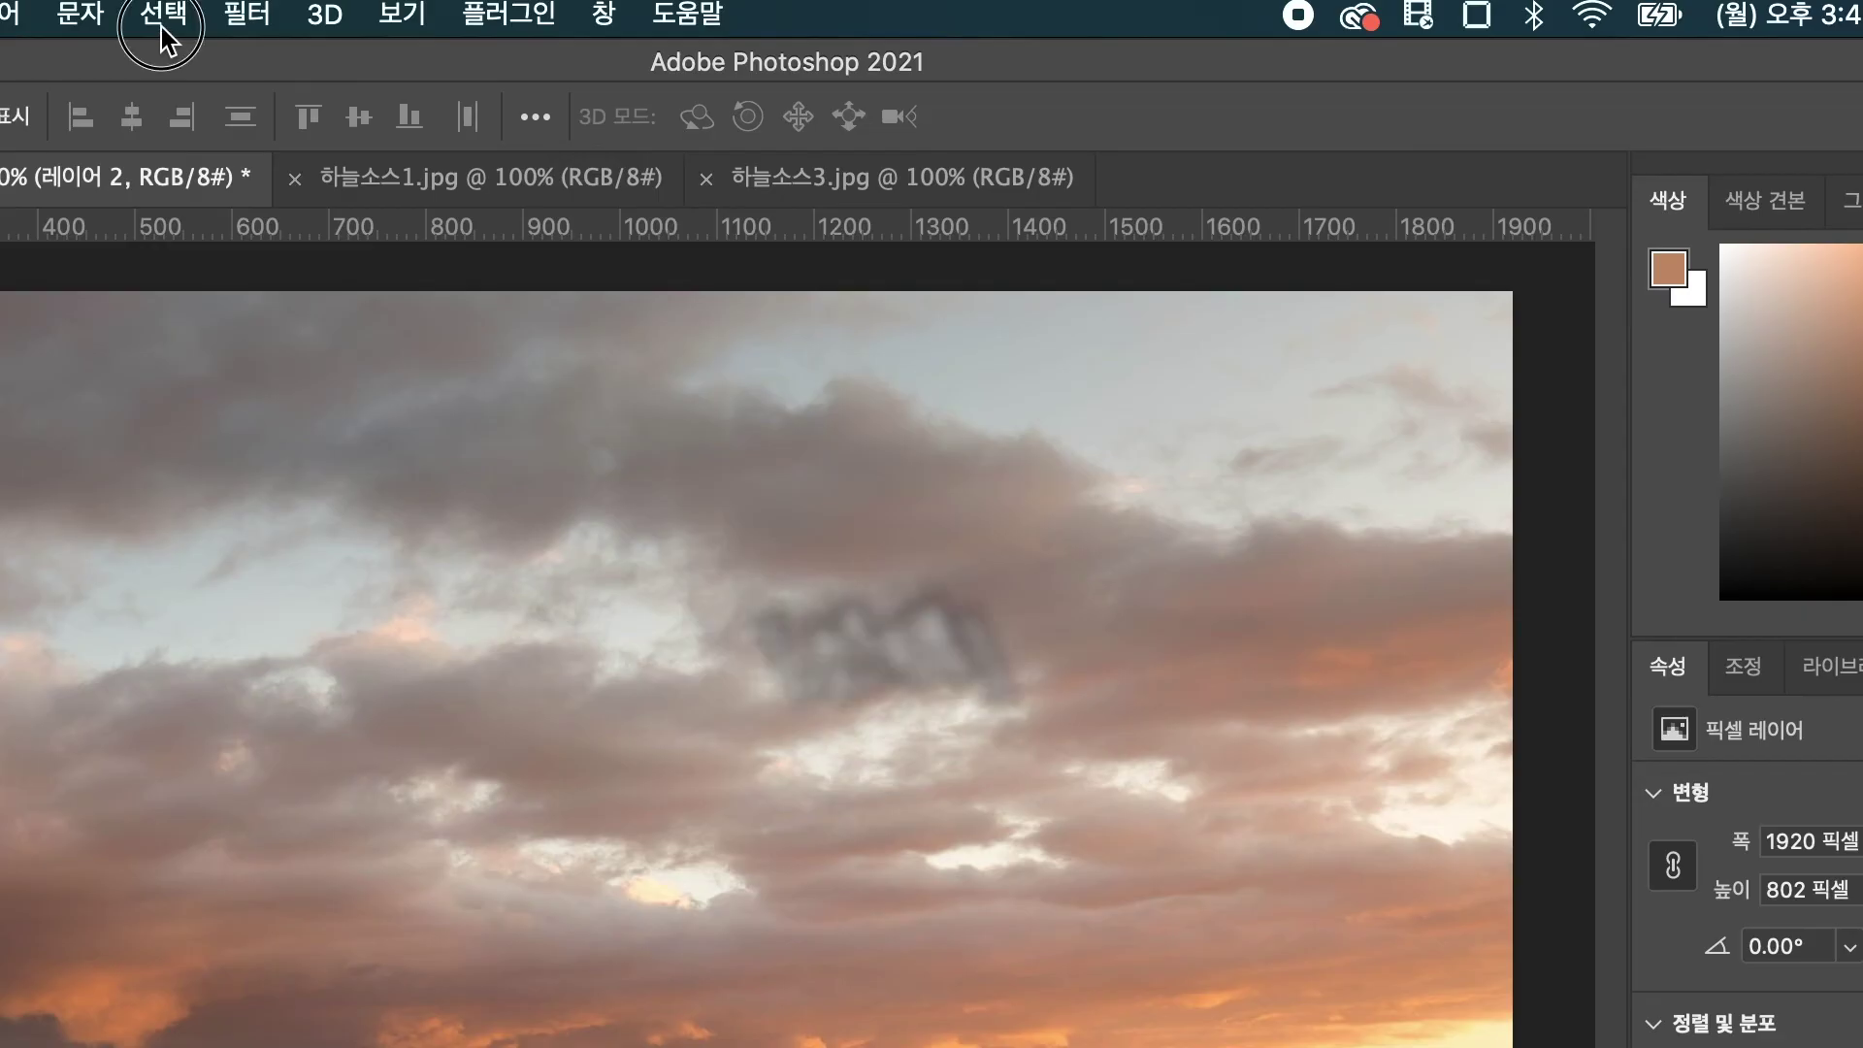
Load the 하늘 channel as an inverted selection, delete that area from 레이어 2 and deselect.
click(525, 13)
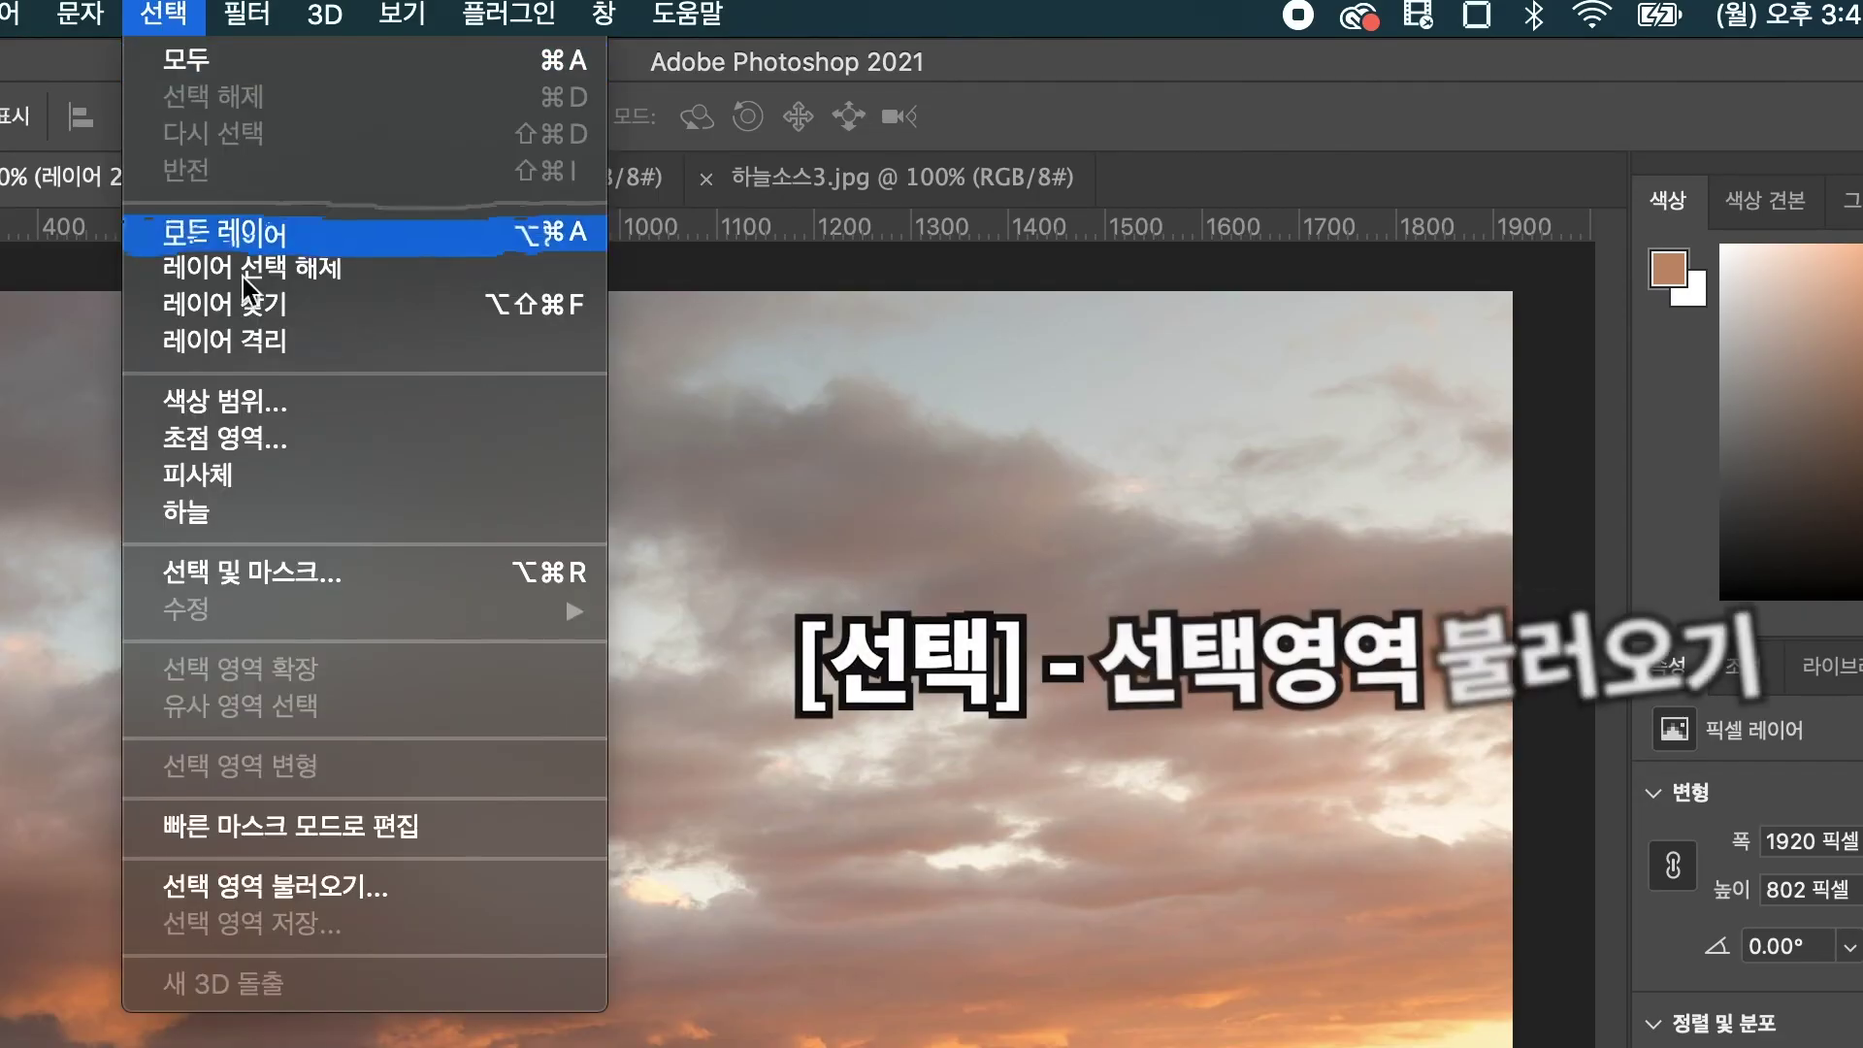
click(441, 889)
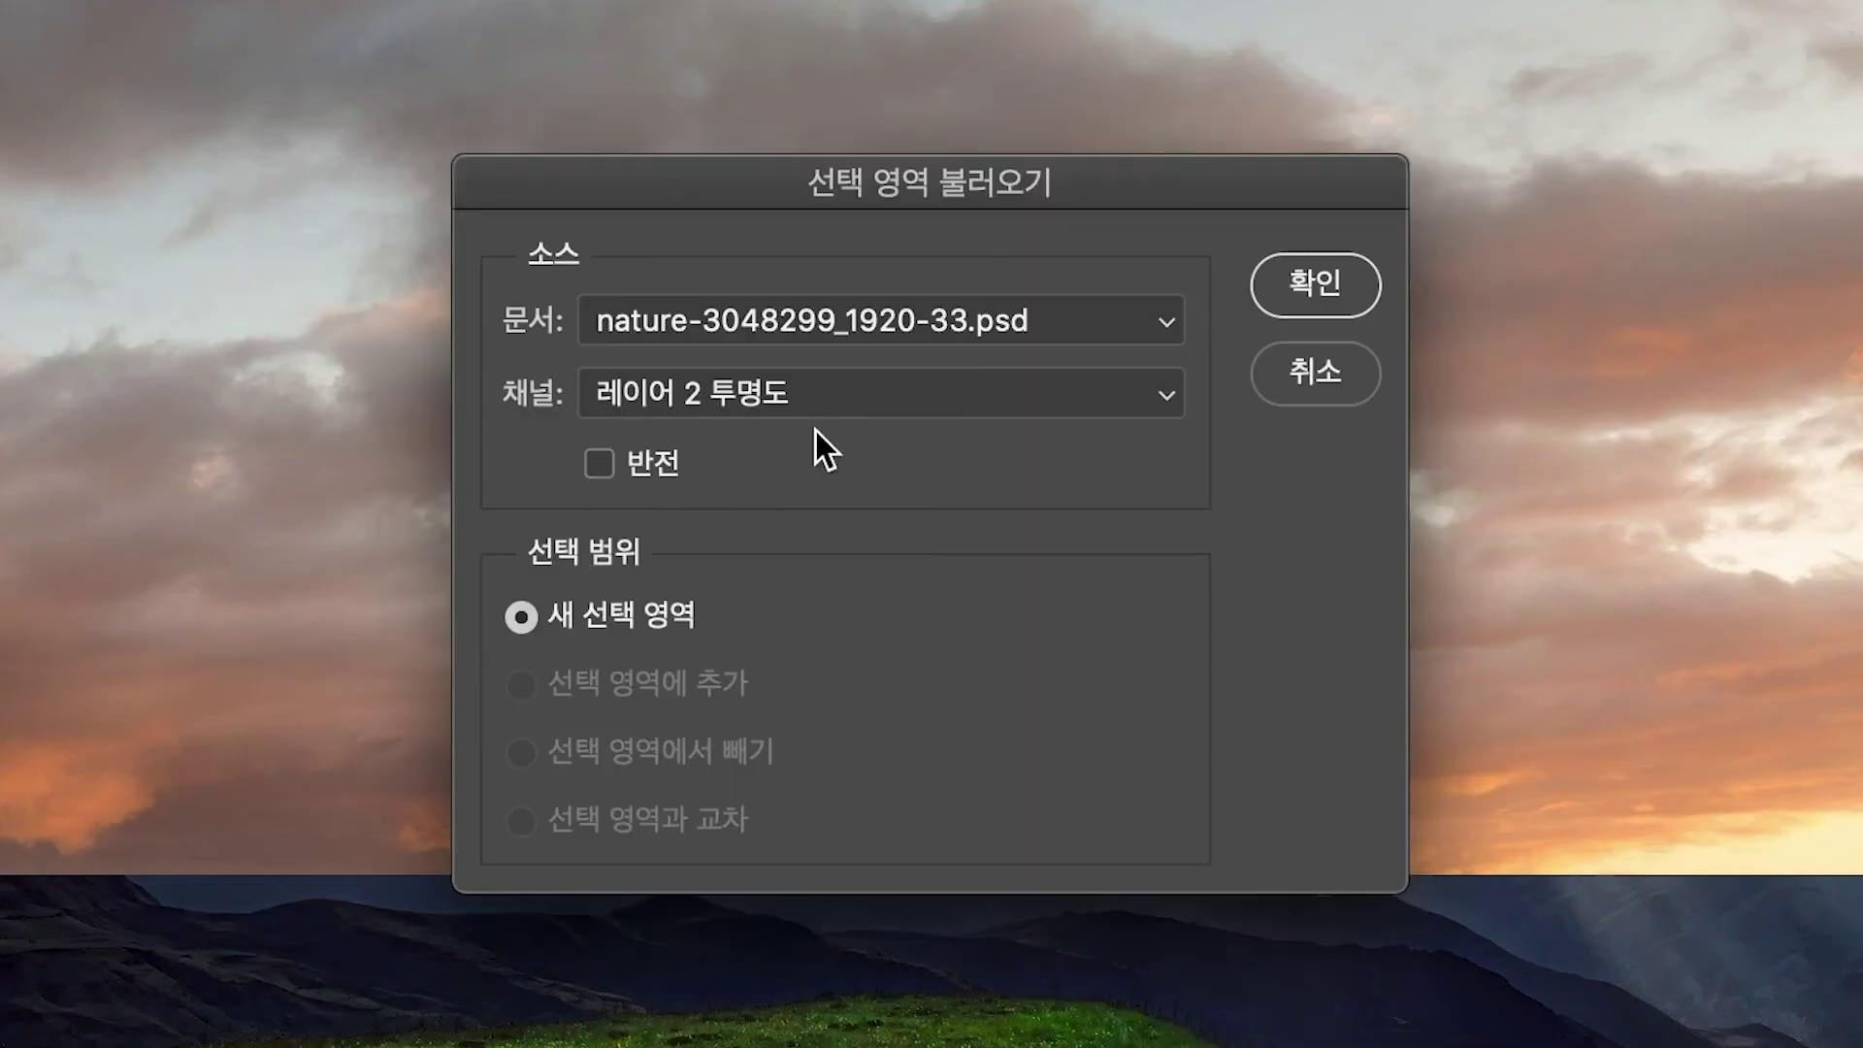
click(826, 398)
click(782, 494)
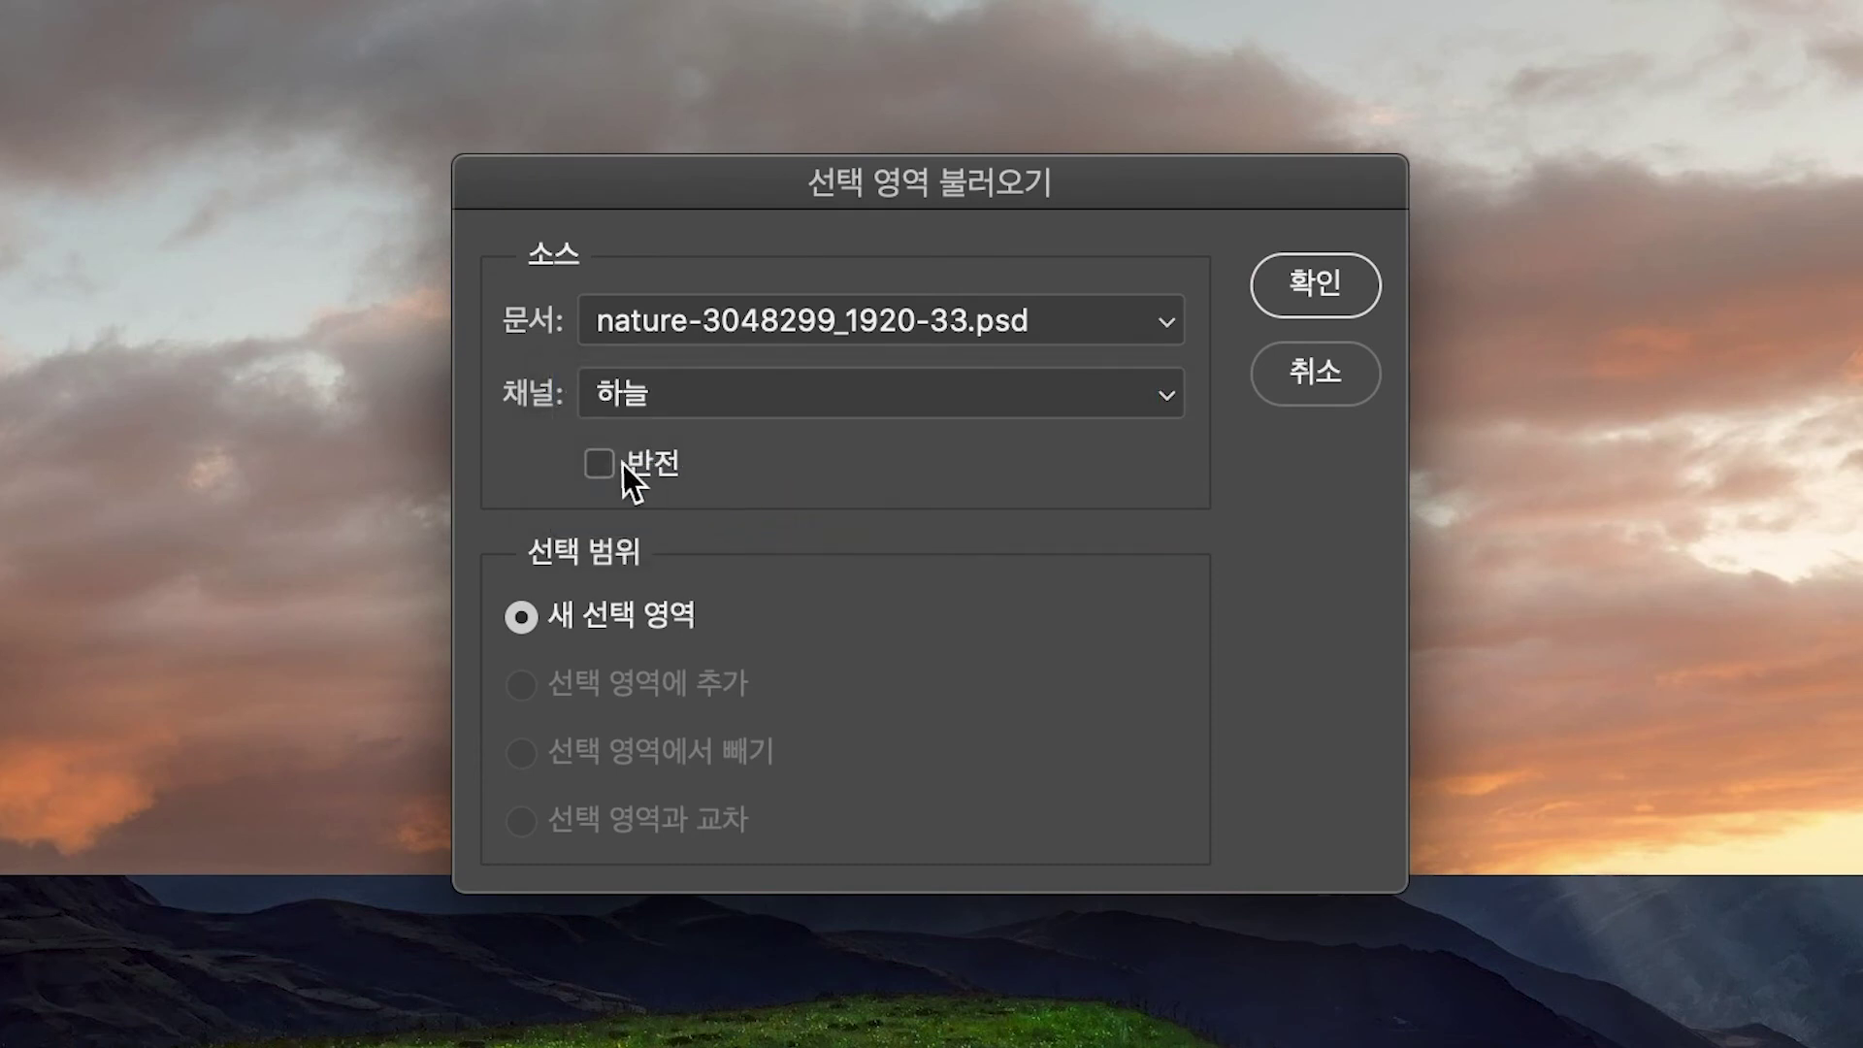
click(1348, 293)
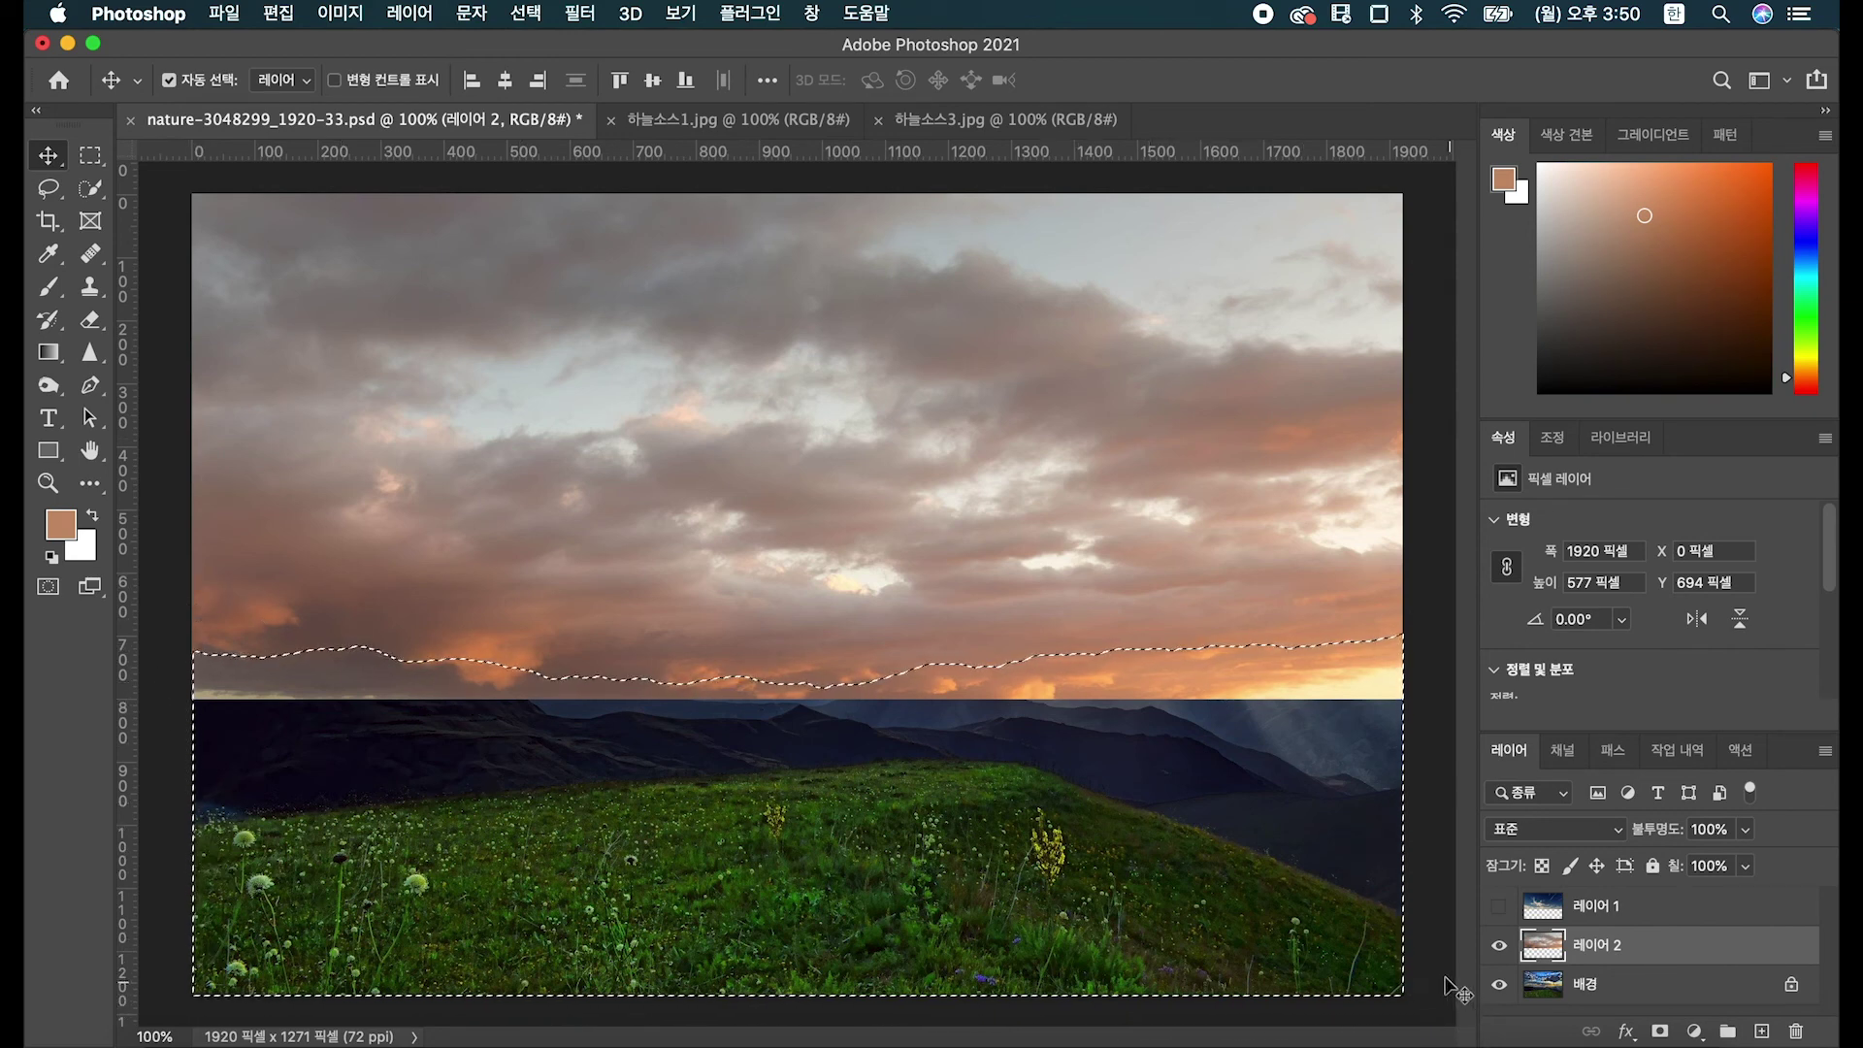
key(Delete)
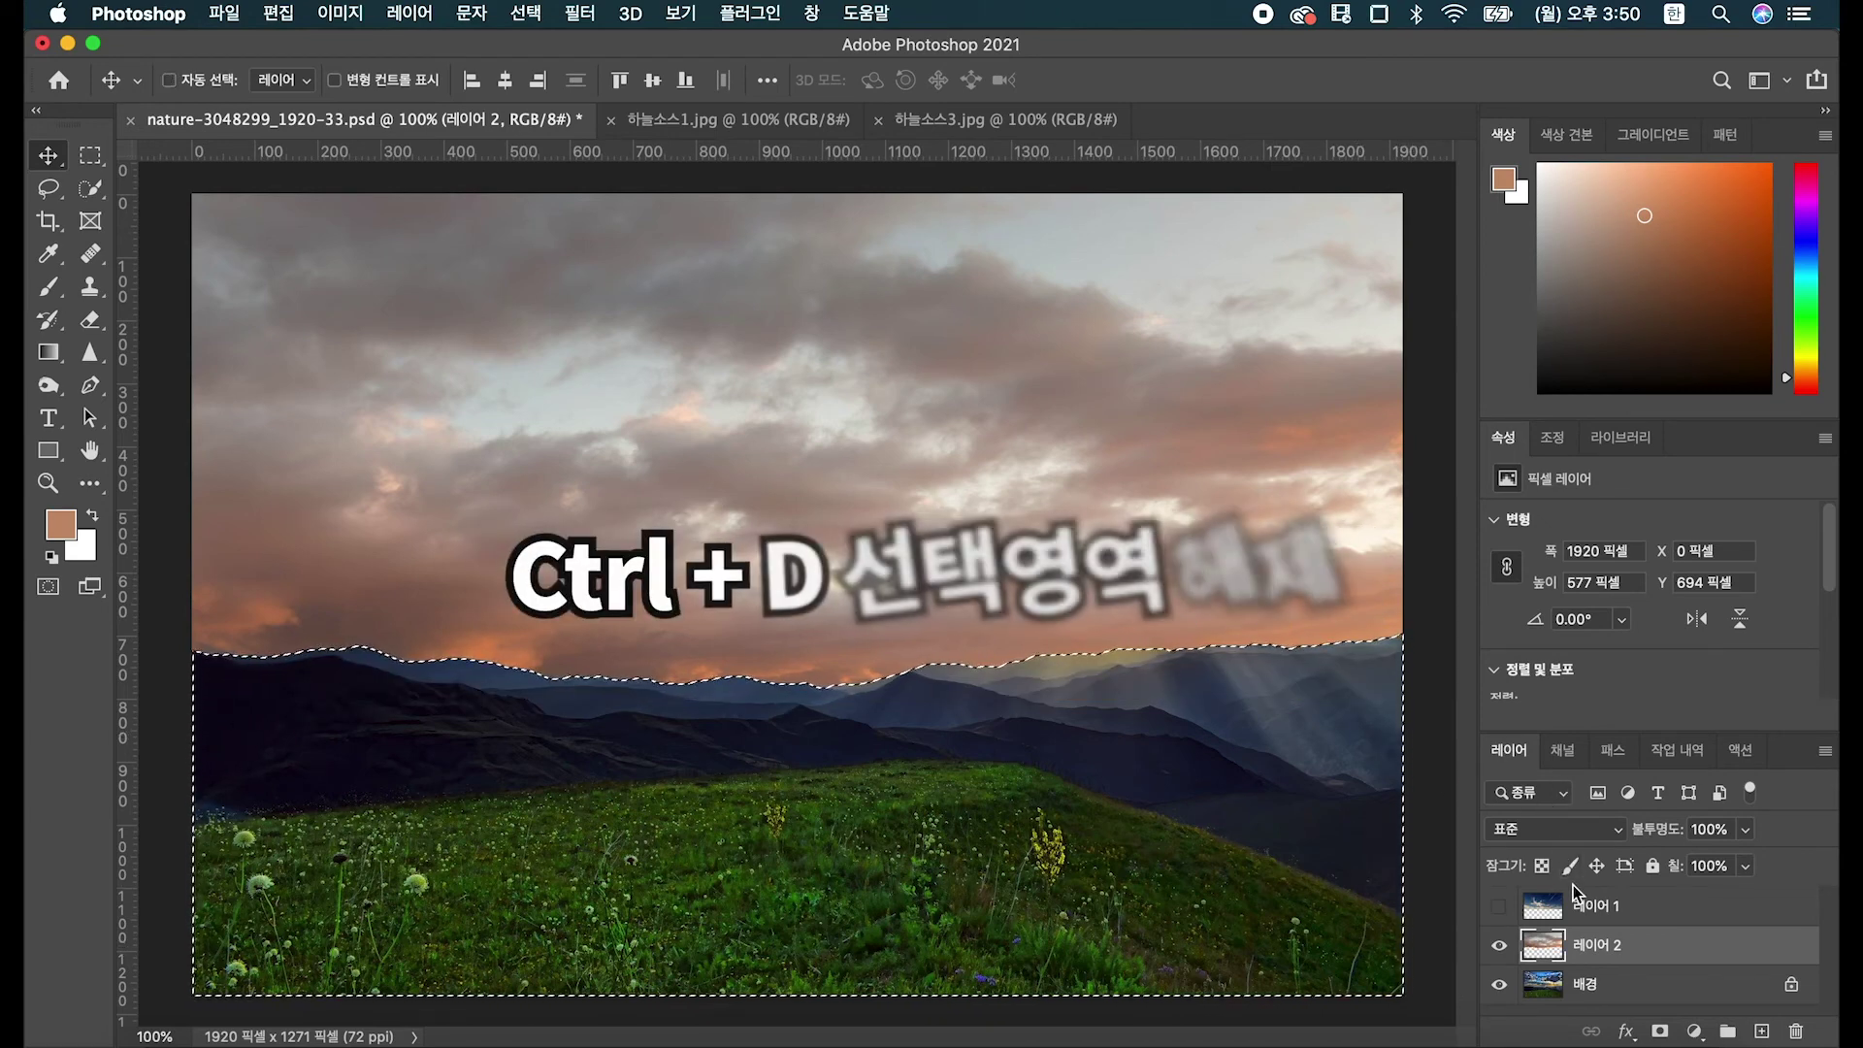
key(super+d)
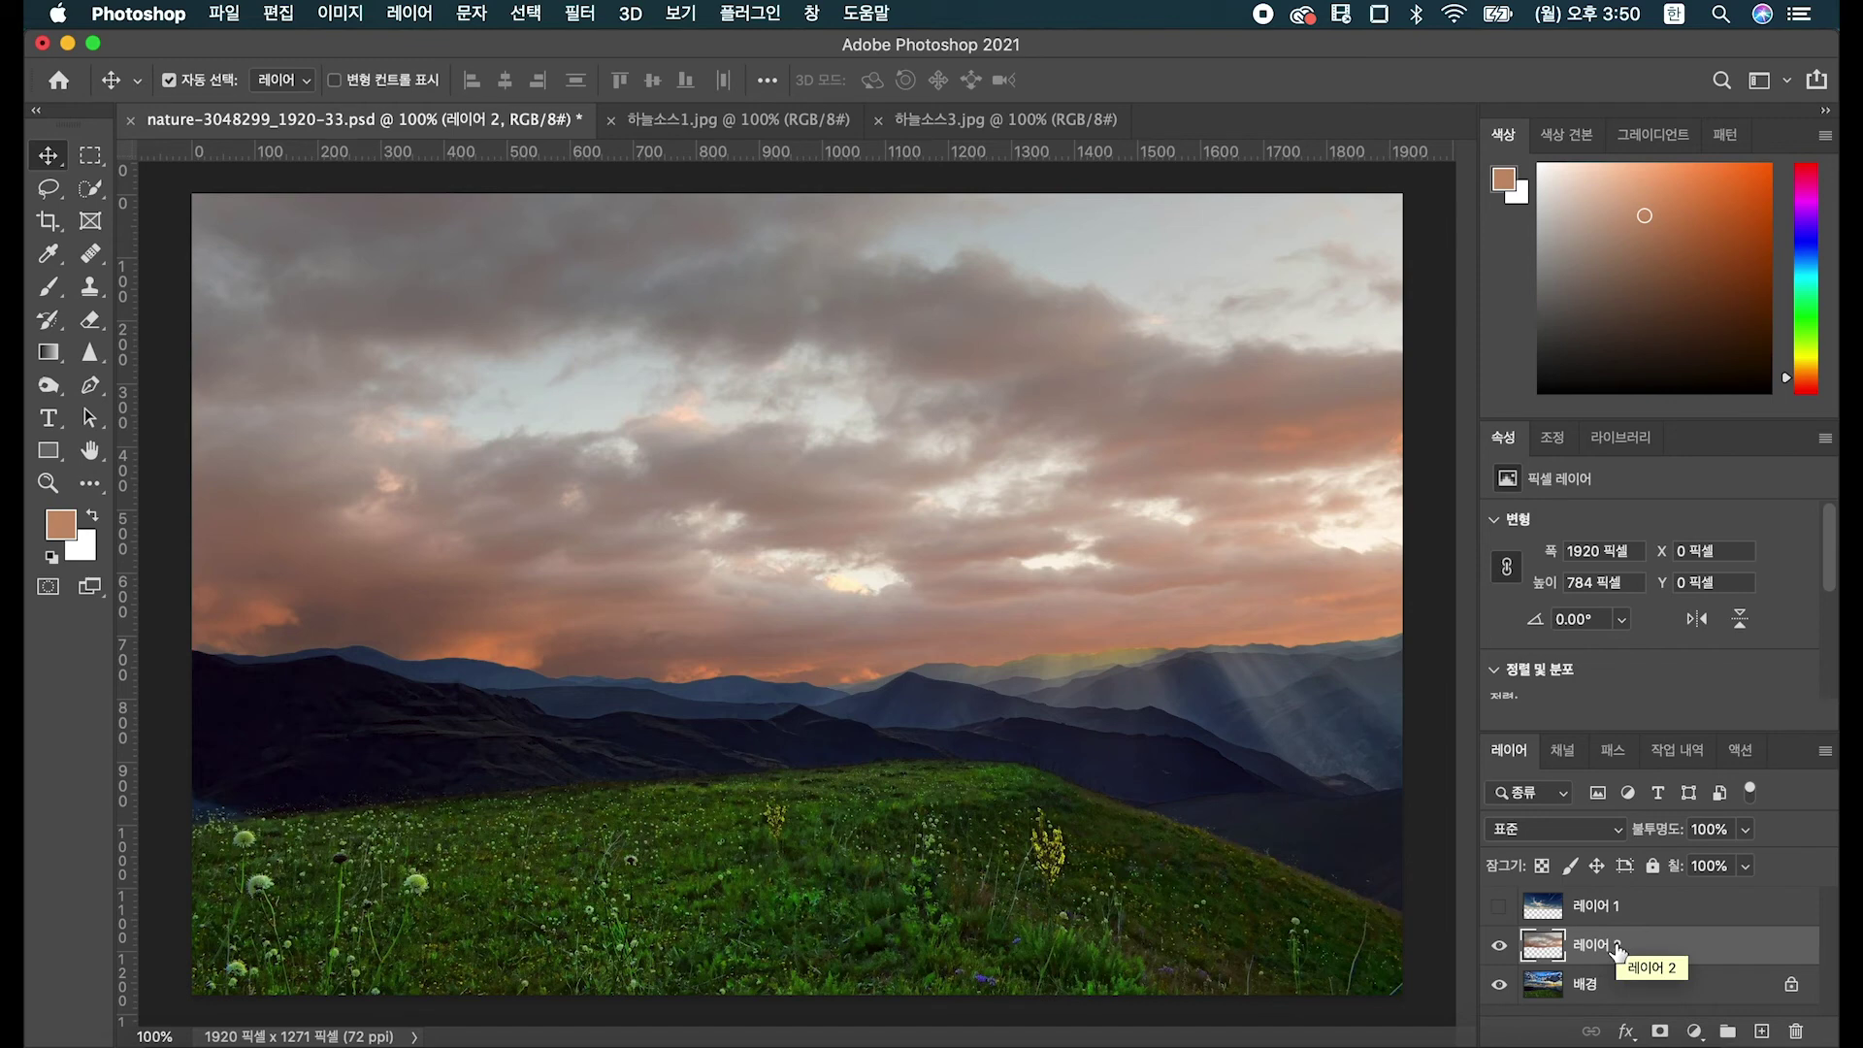
Brighten 레이어 2 with Curves, using points at input 146, output 170 and input 83, output 107.
key(super+m)
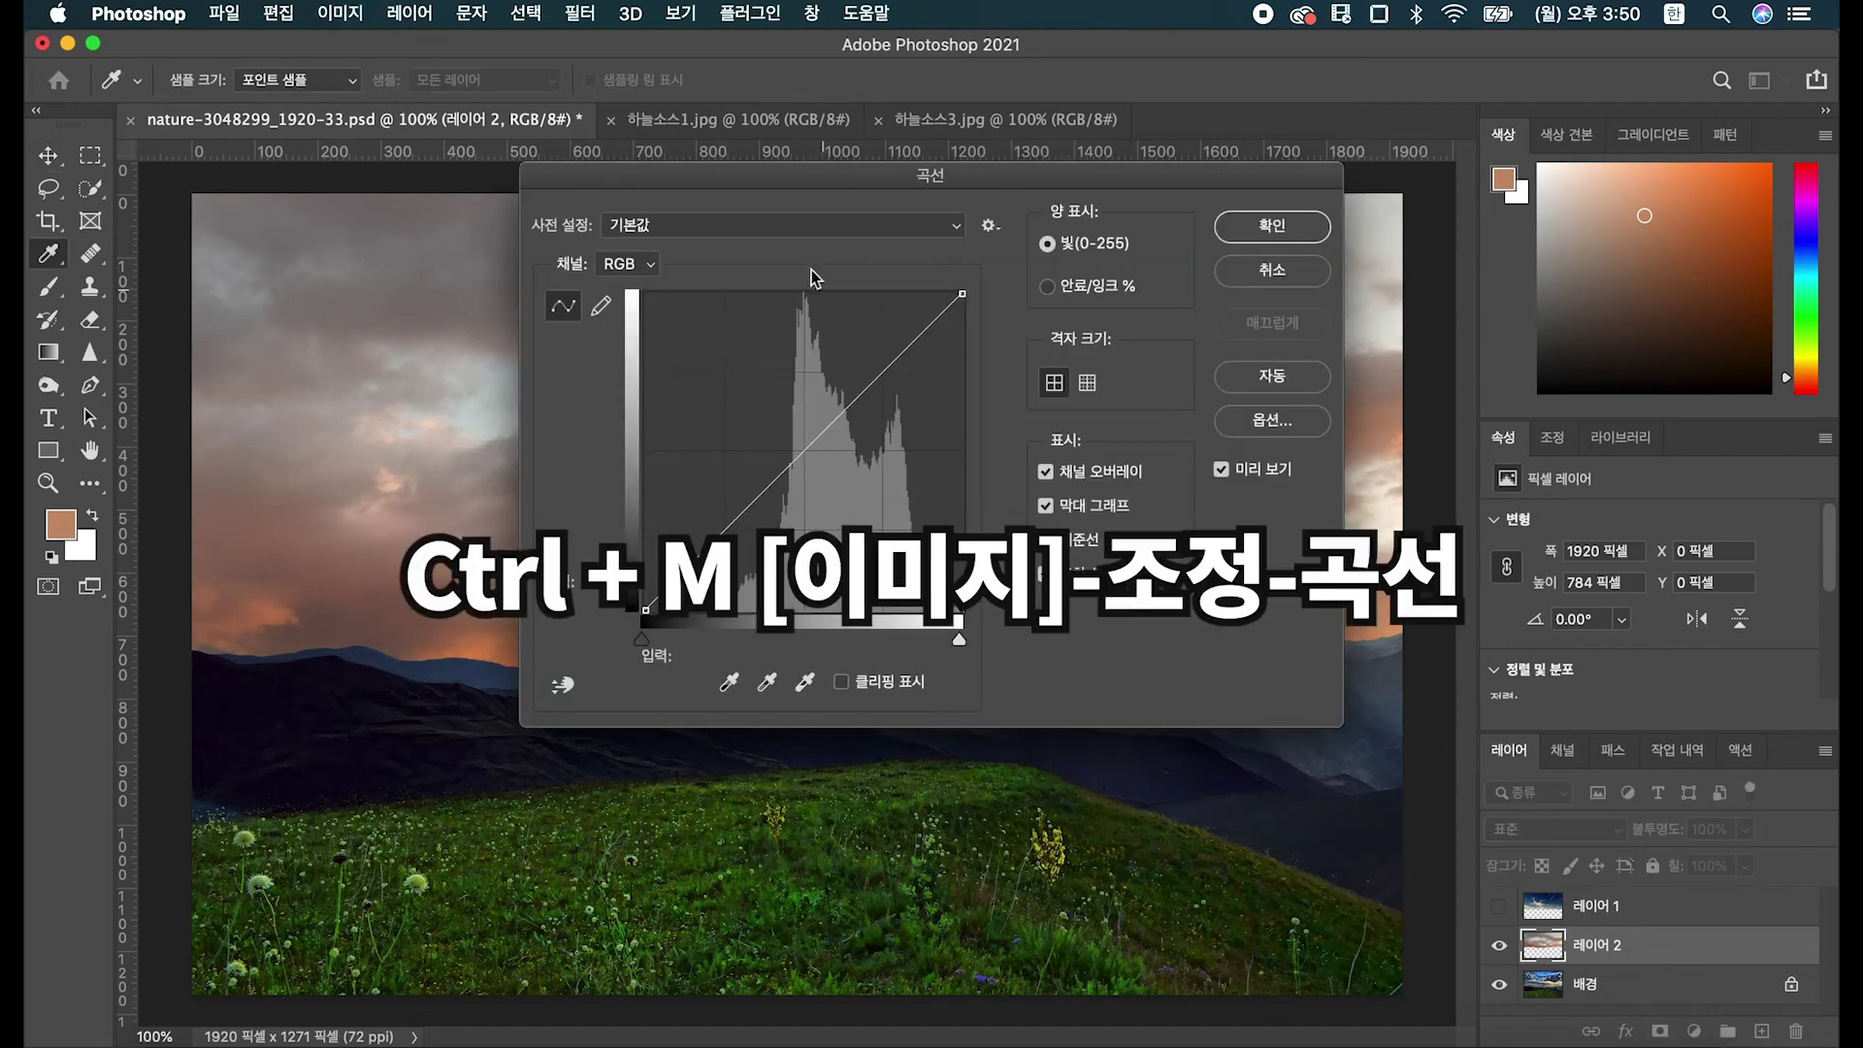
drag(765, 180, 1256, 438)
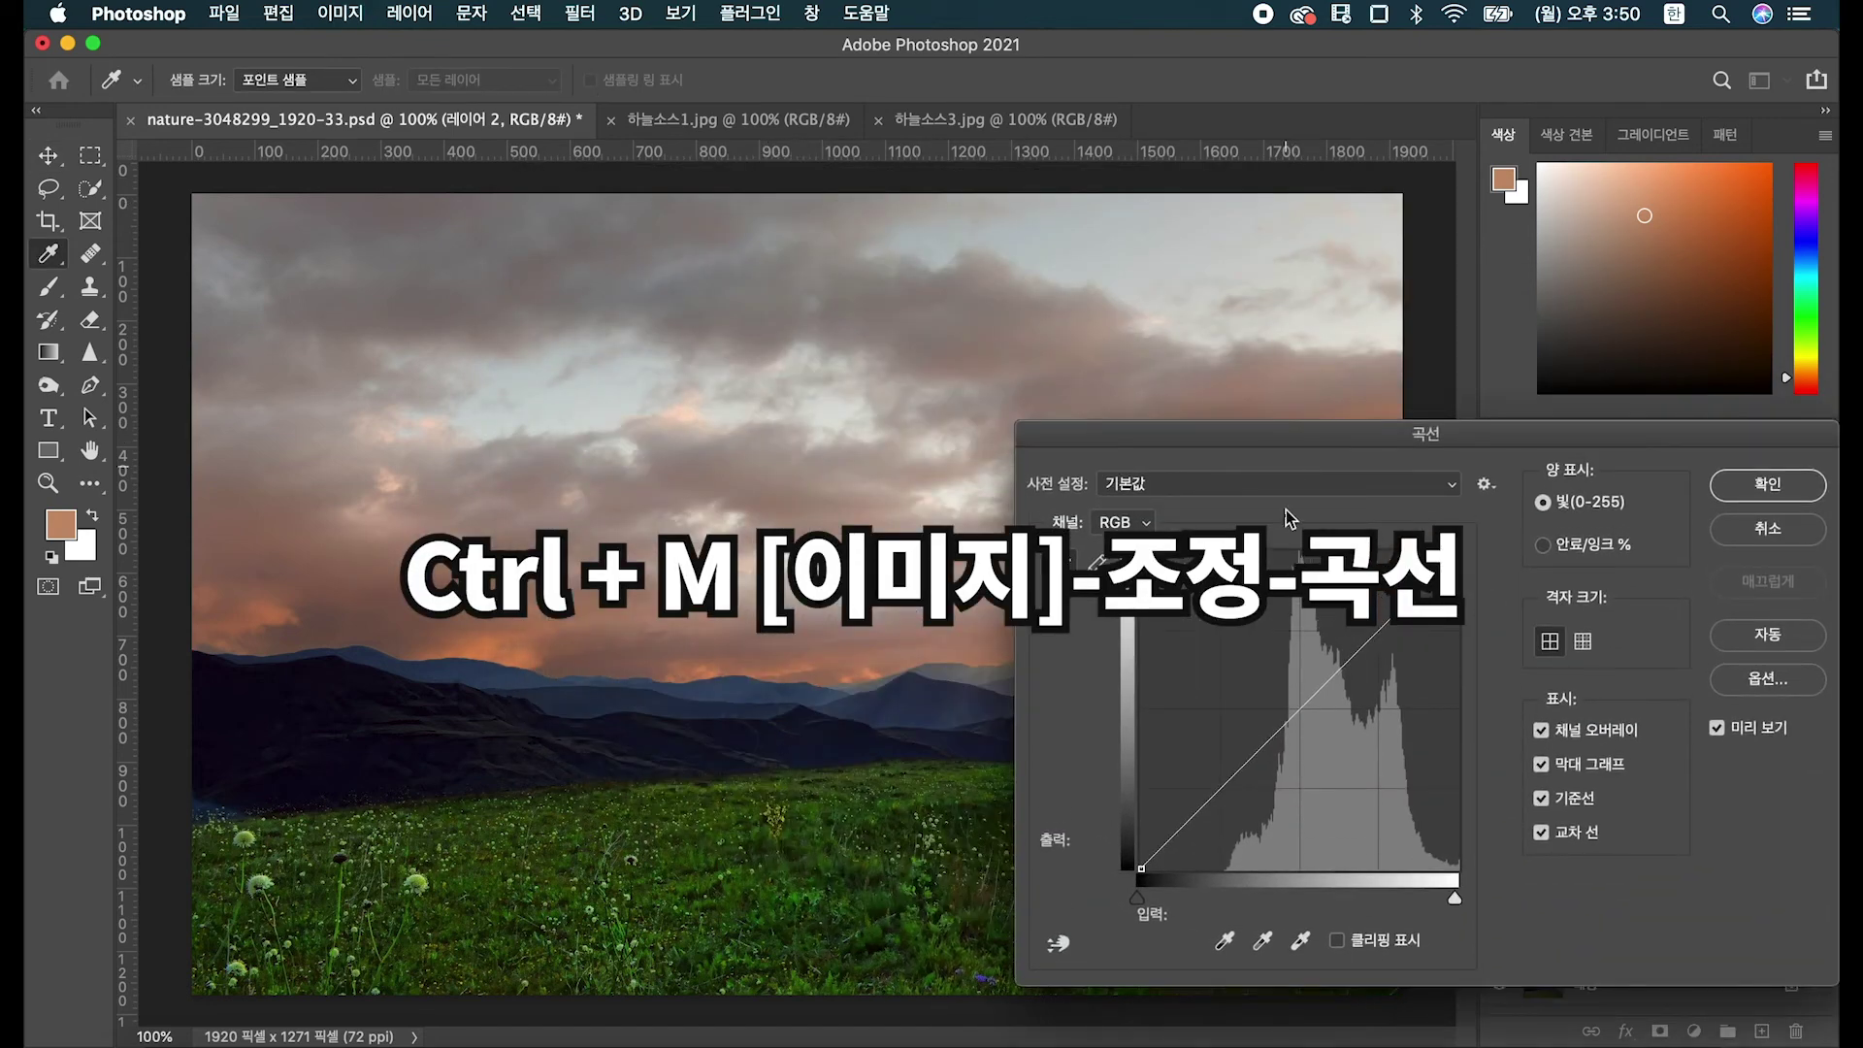
drag(1326, 671, 1322, 659)
drag(1245, 738, 1244, 735)
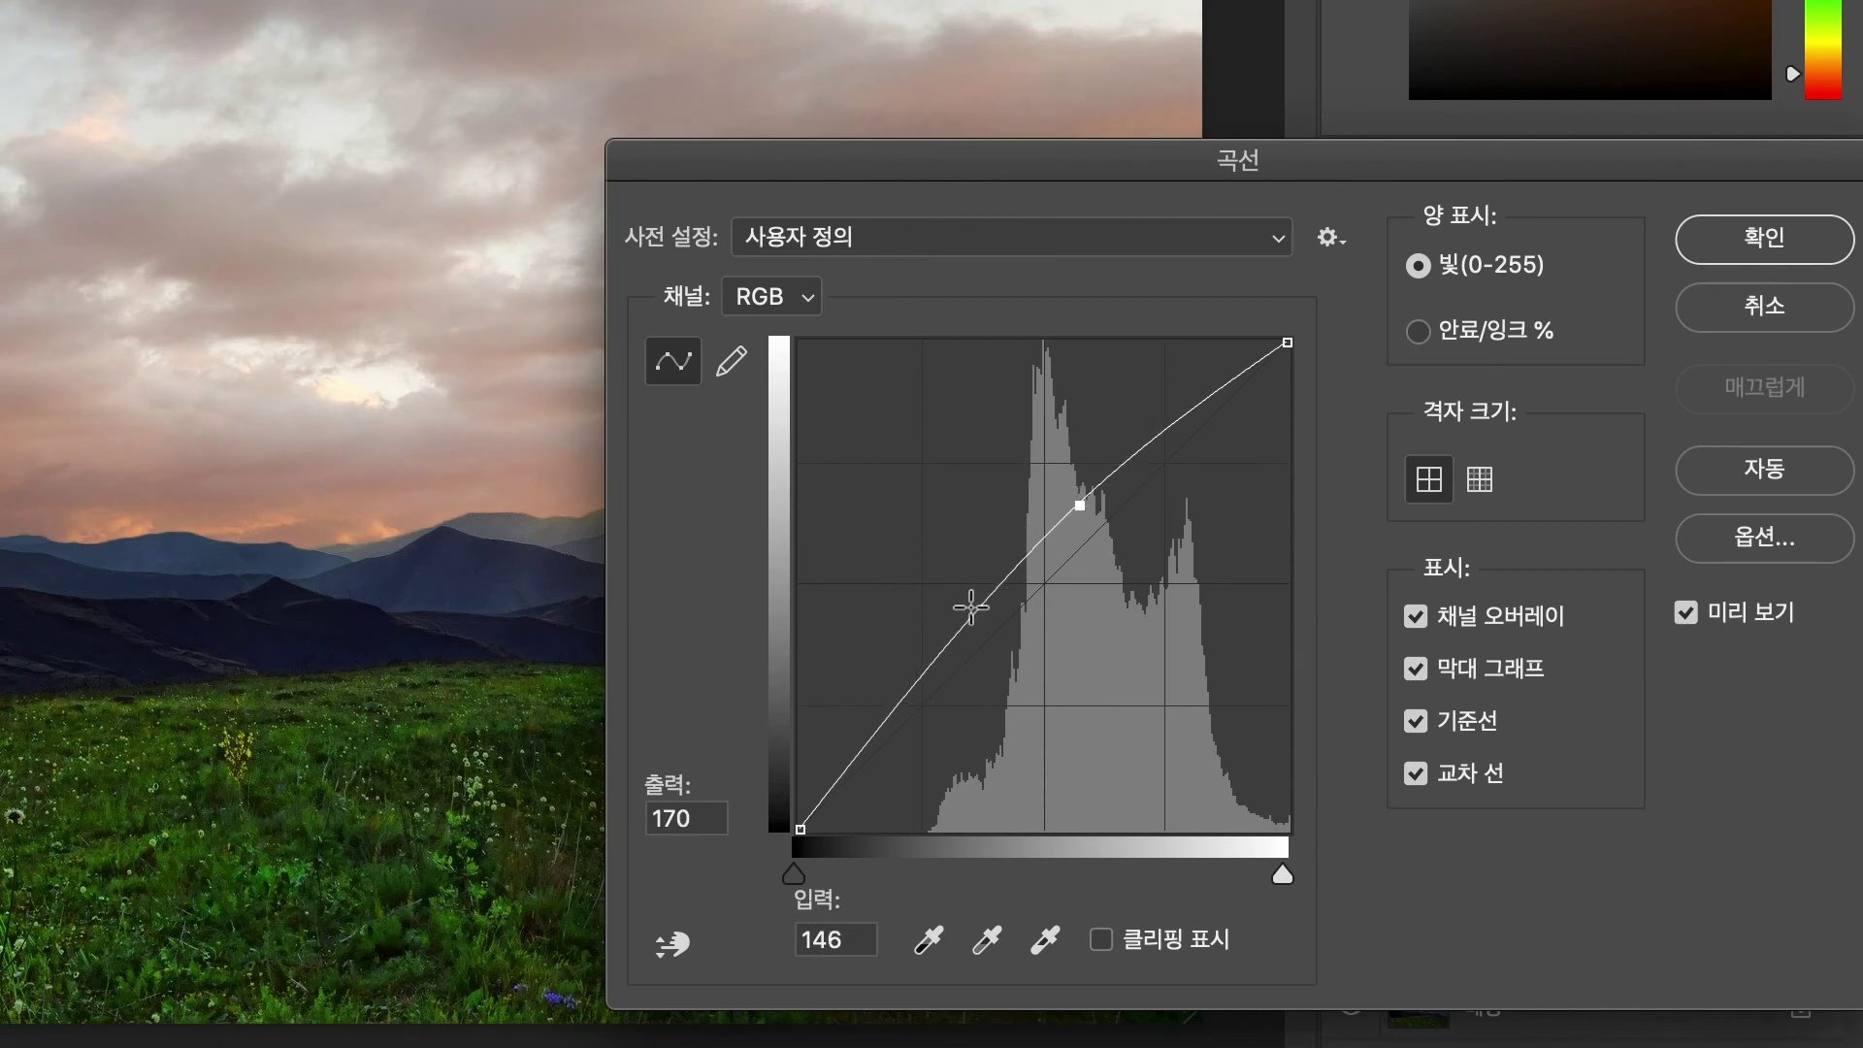
drag(960, 623, 958, 624)
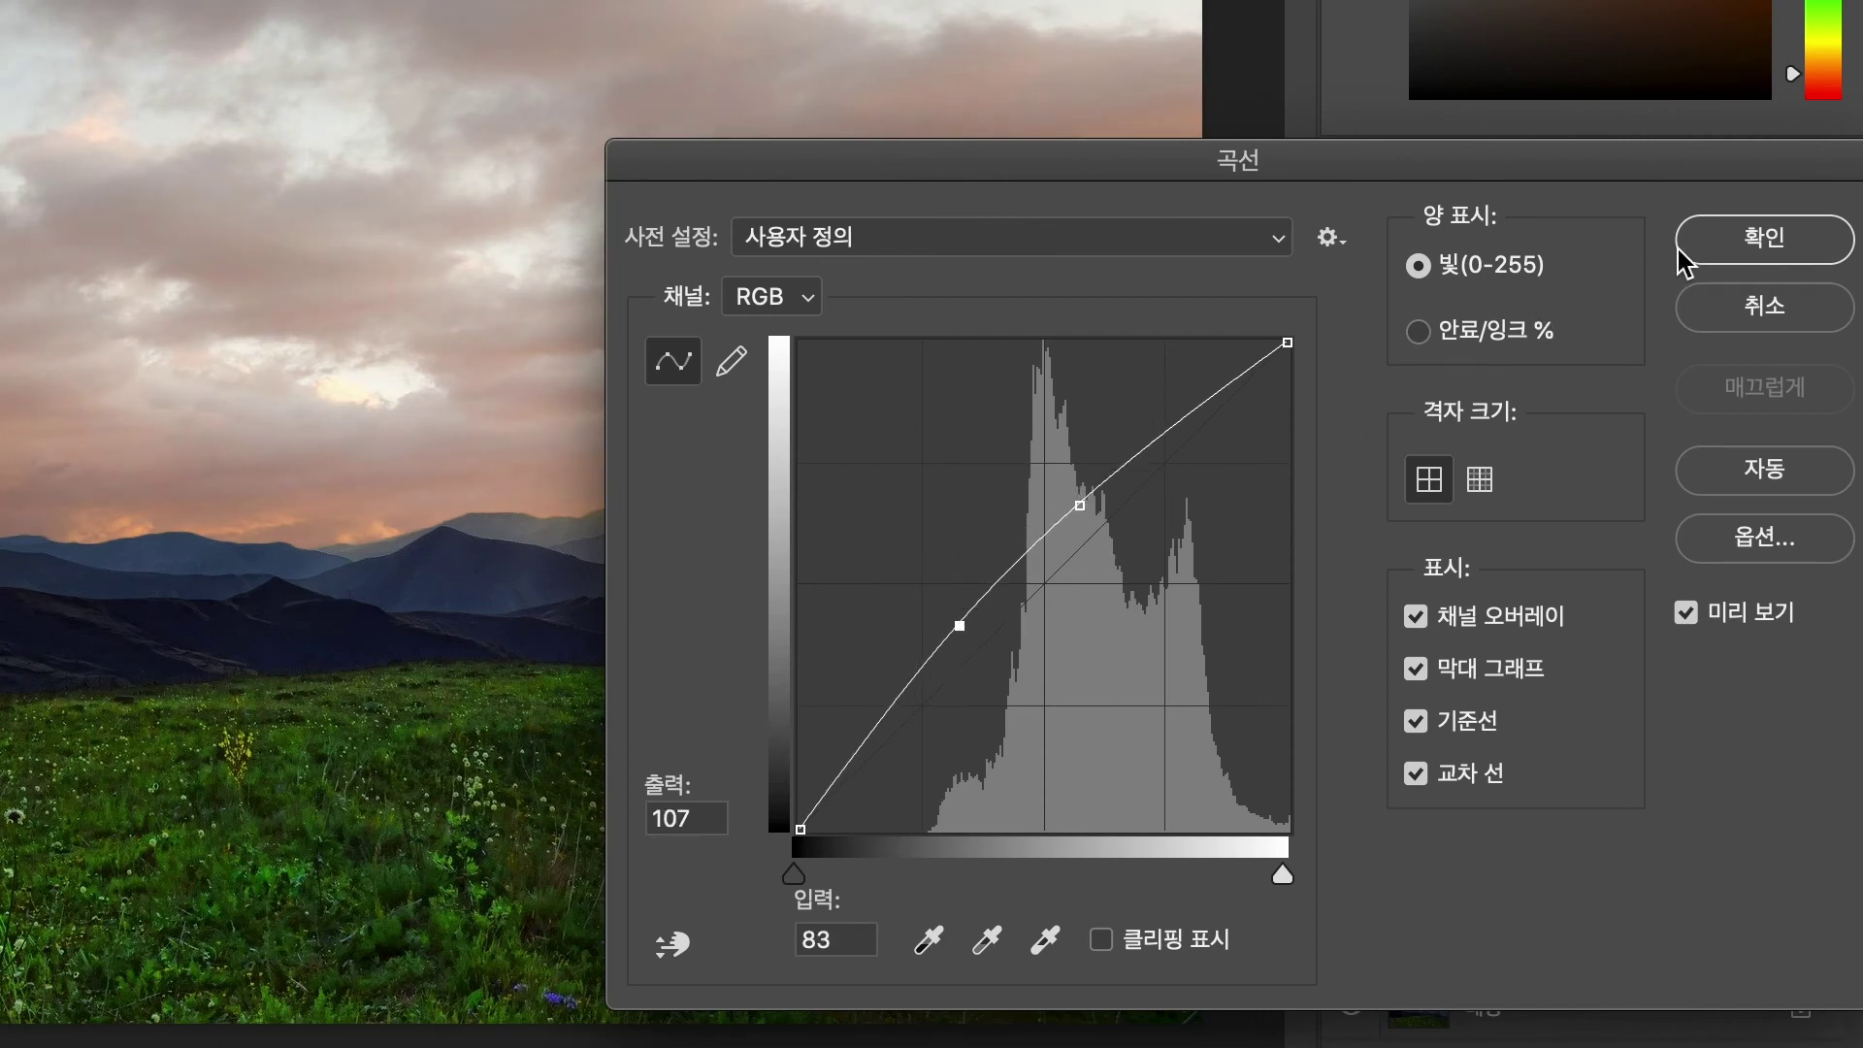
click(1712, 250)
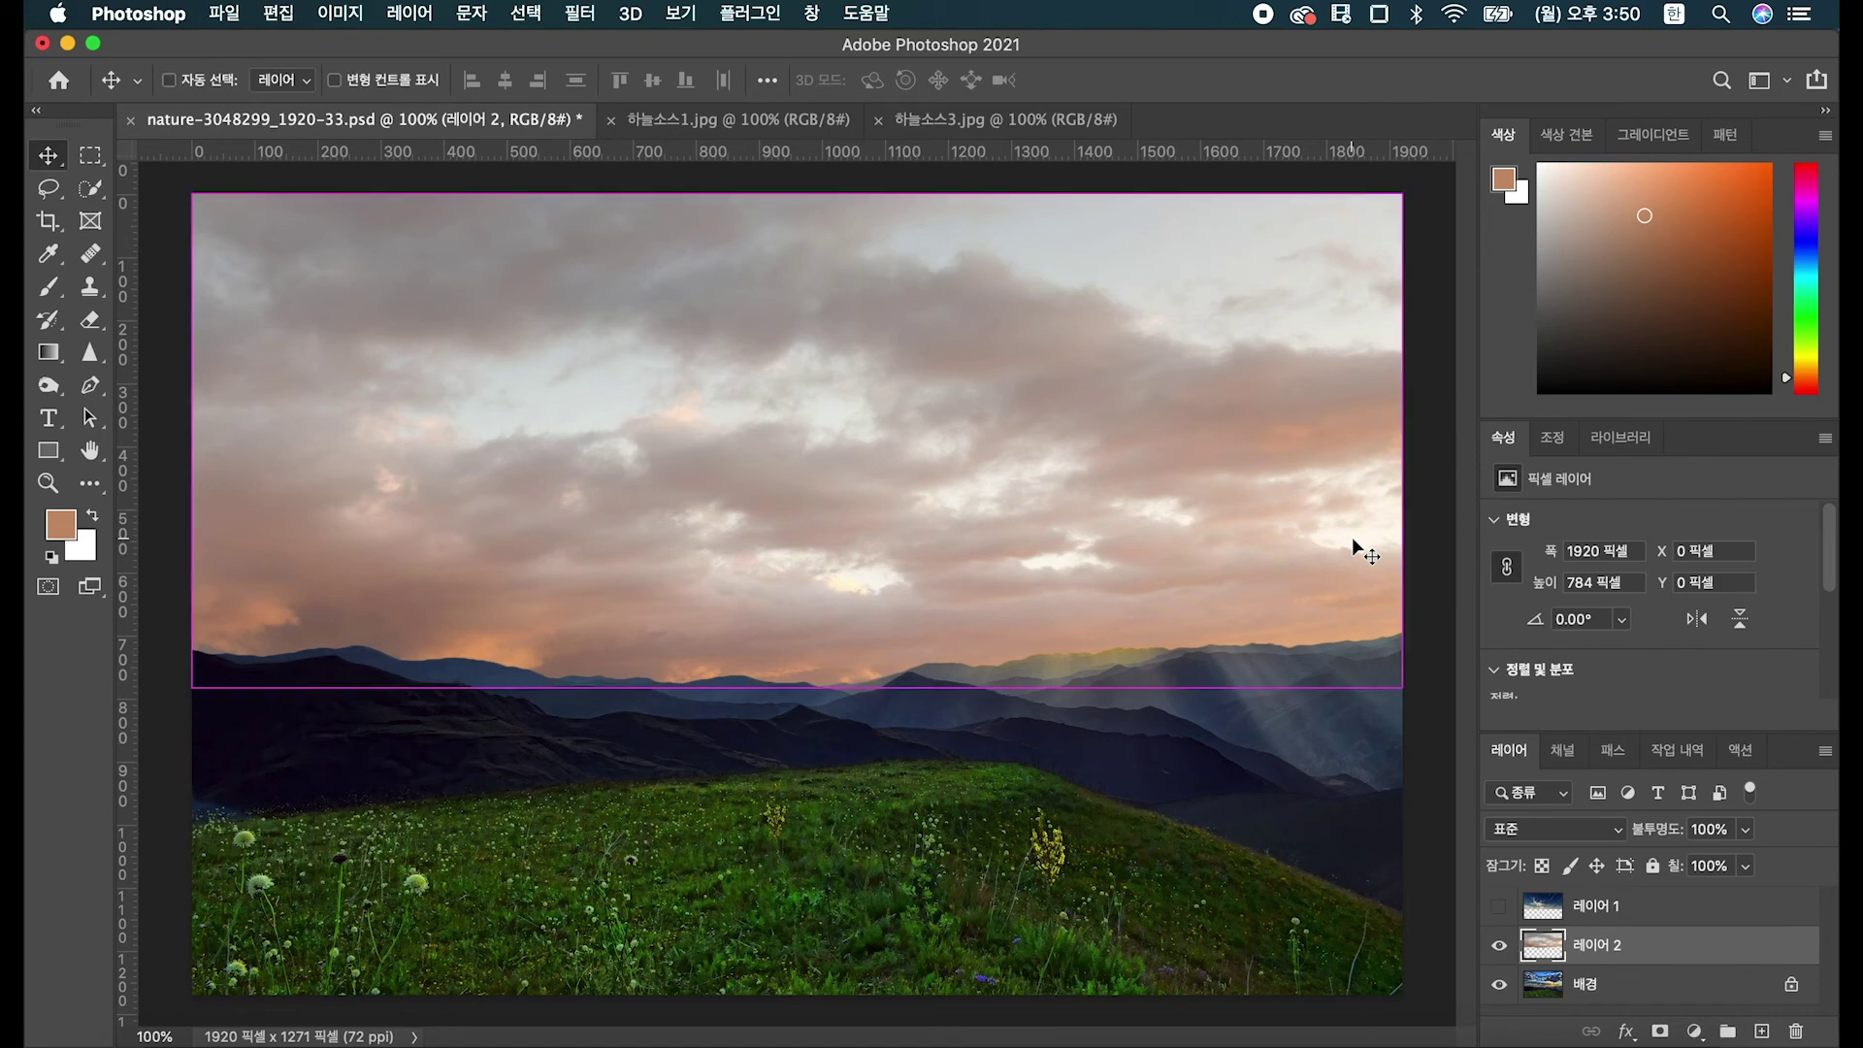
Adjust 레이어 2 with Hue/Saturation, setting saturation to +19 and lightness to -6.
key(ctrl+u)
drag(1331, 173, 1482, 525)
drag(1475, 742, 1479, 801)
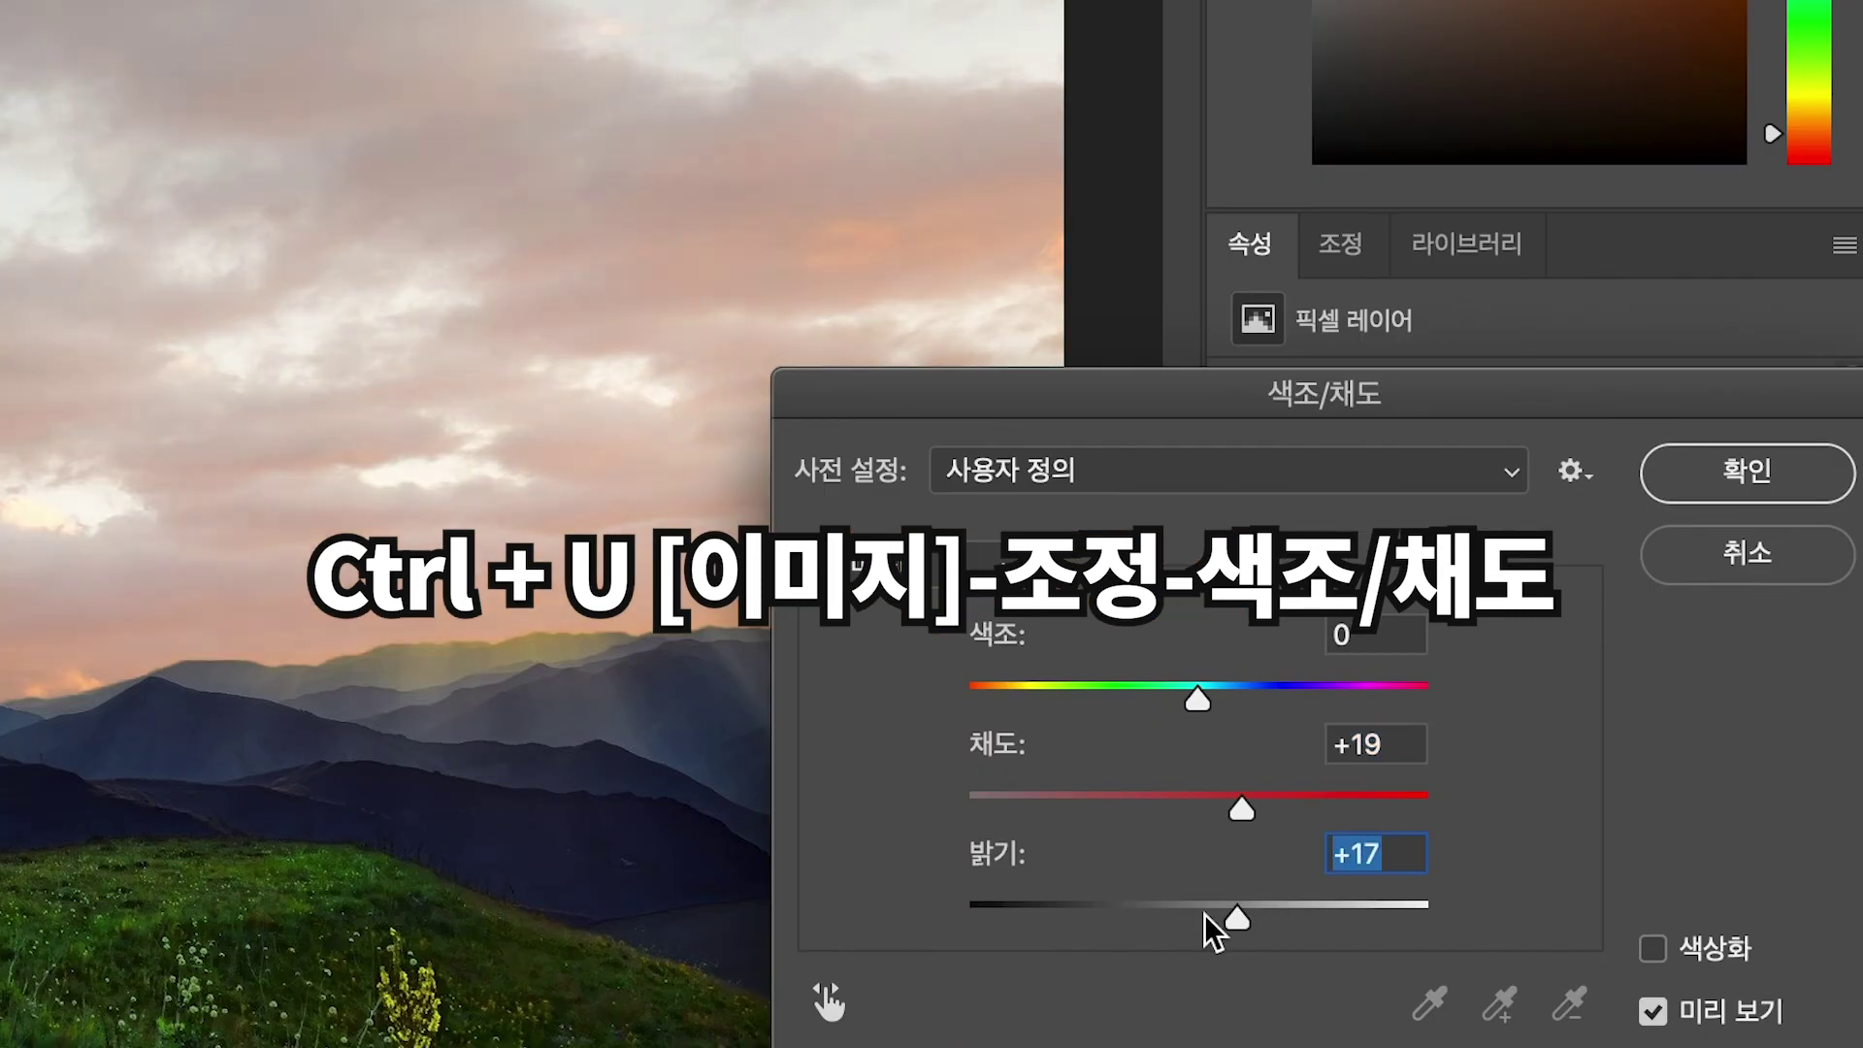
mouse_move(1180, 912)
mouse_down()
mouse_move(1146, 900)
mouse_move(1183, 920)
mouse_up()
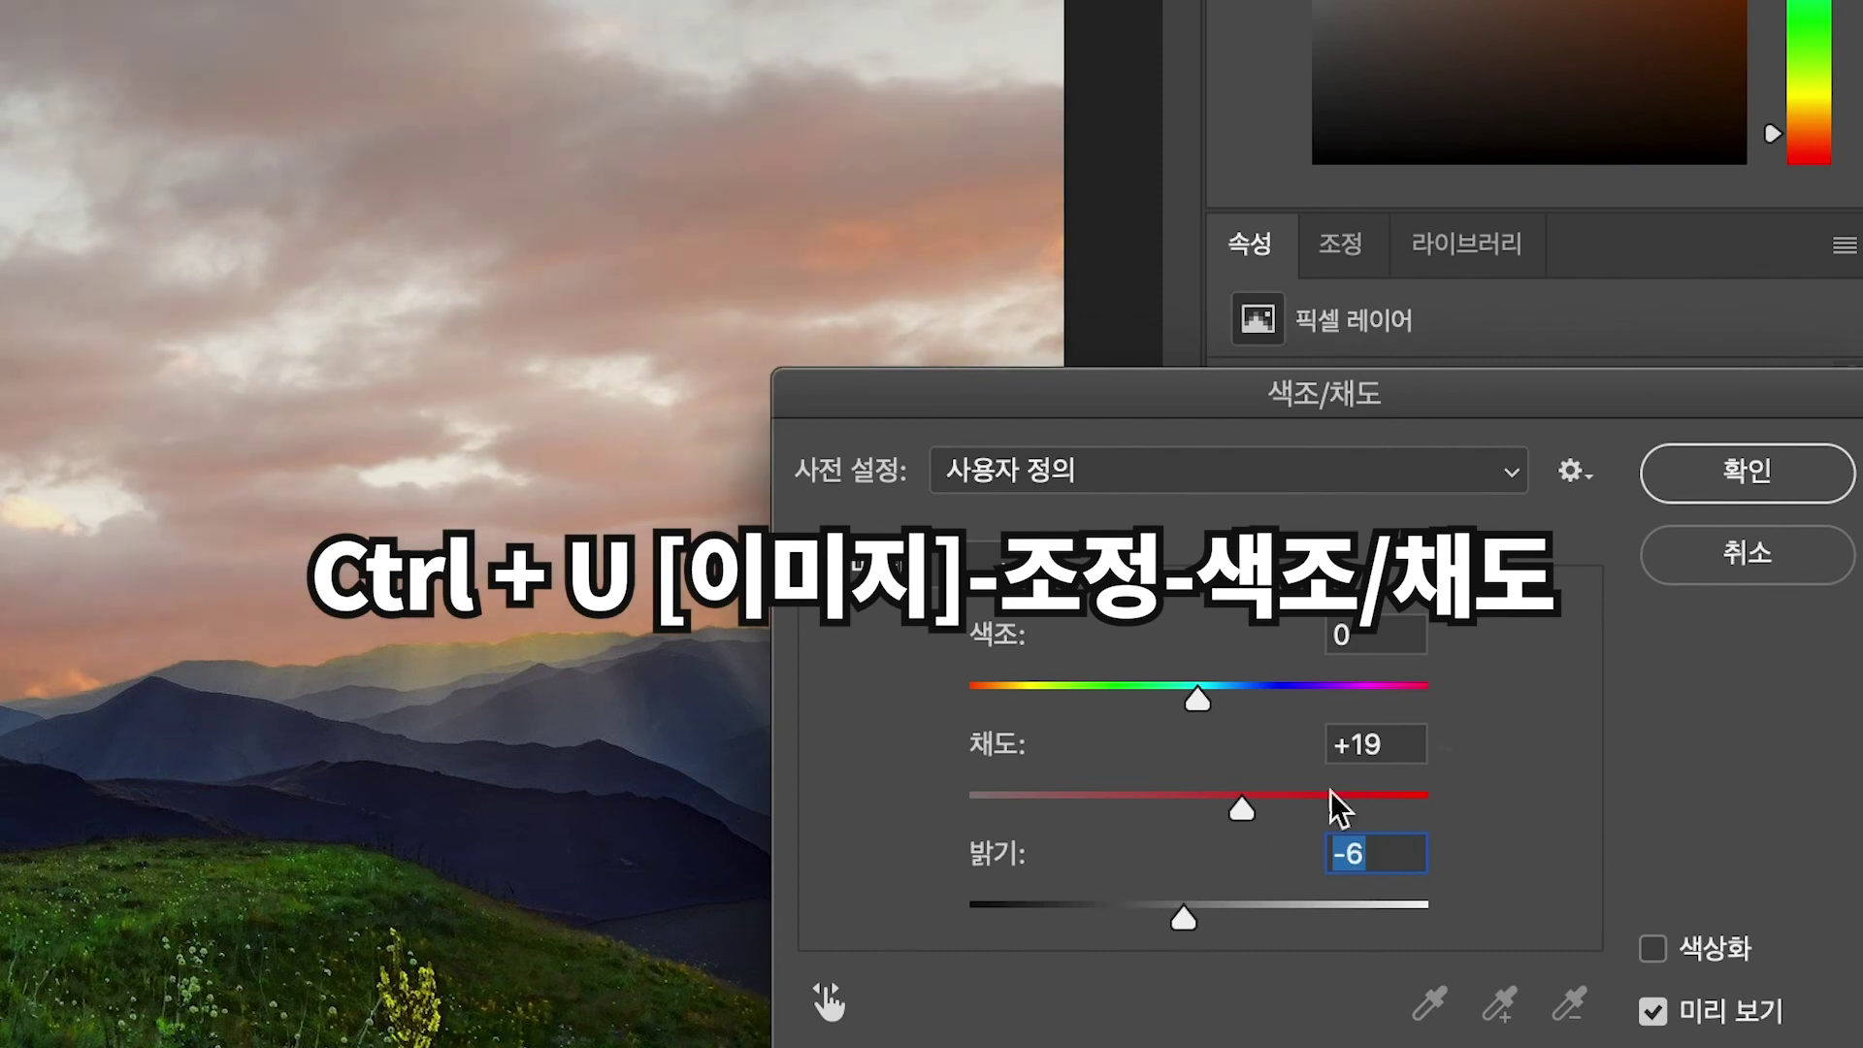
click(1741, 490)
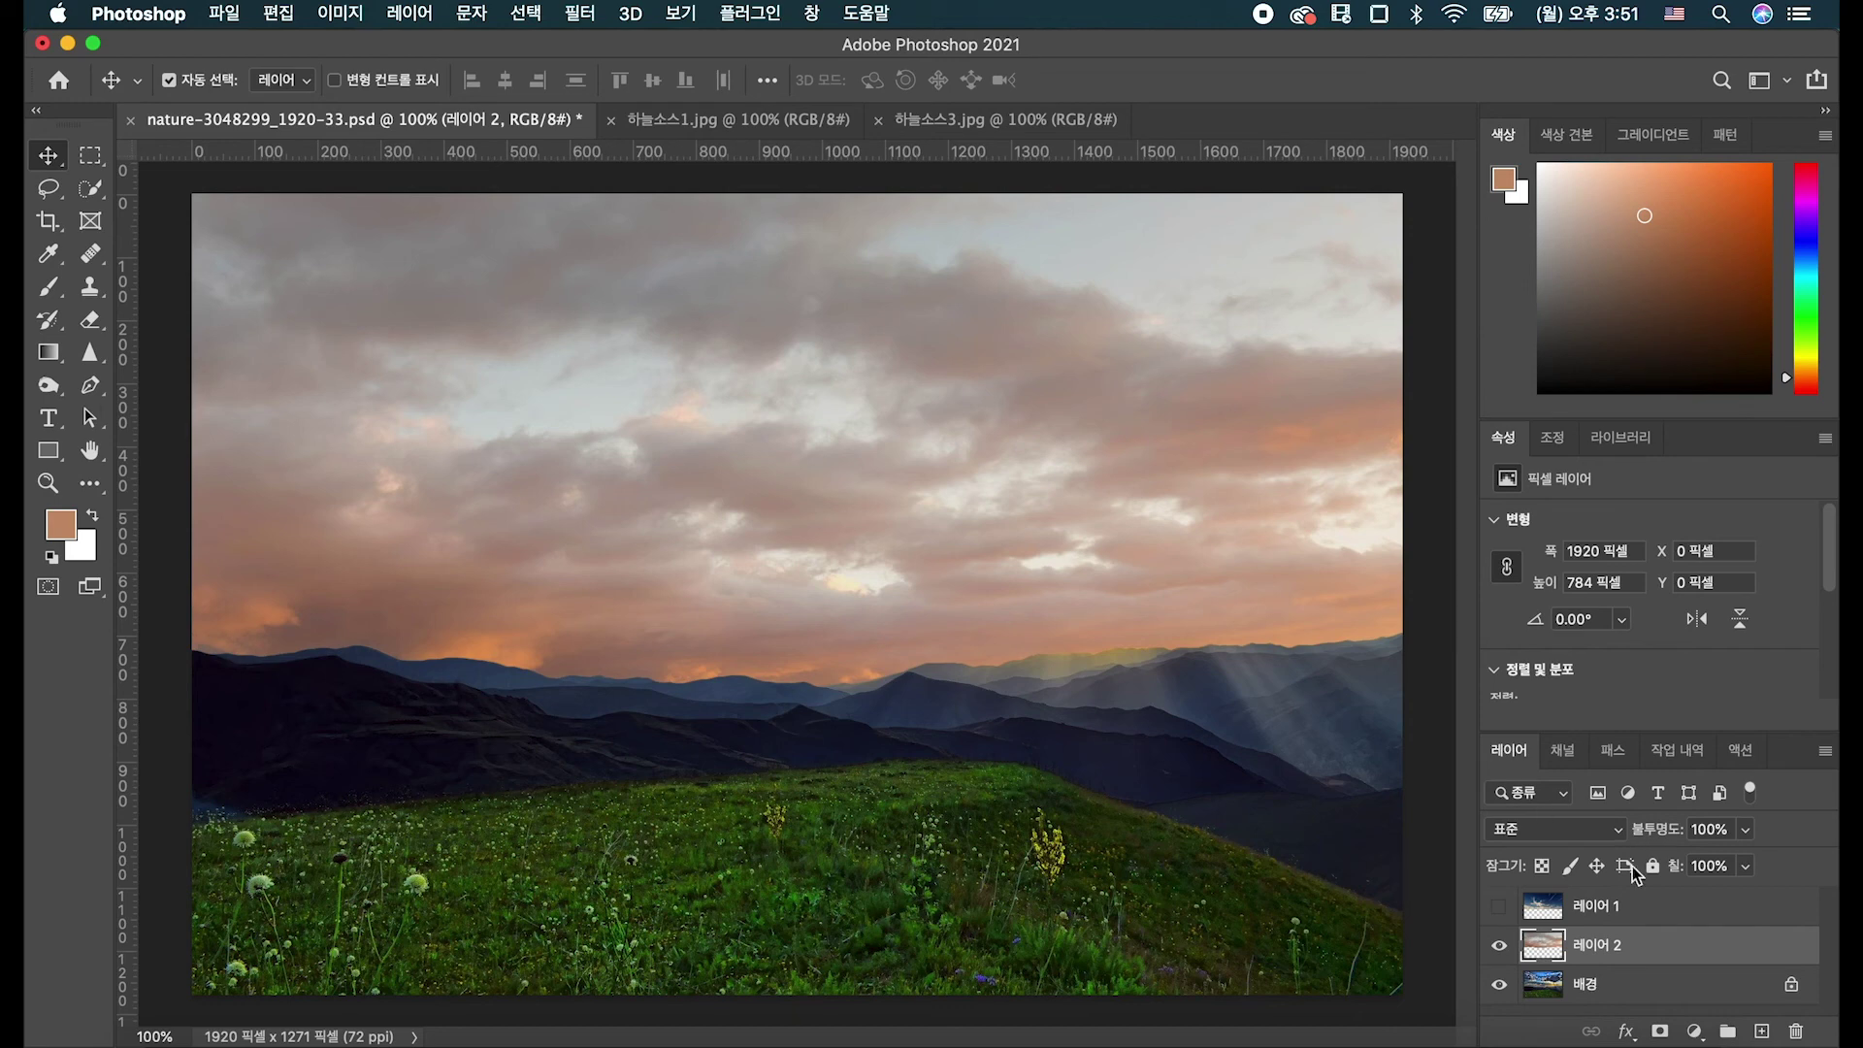
Hide 레이어 2 and start Sky Replacement on the original landscape.
click(1499, 945)
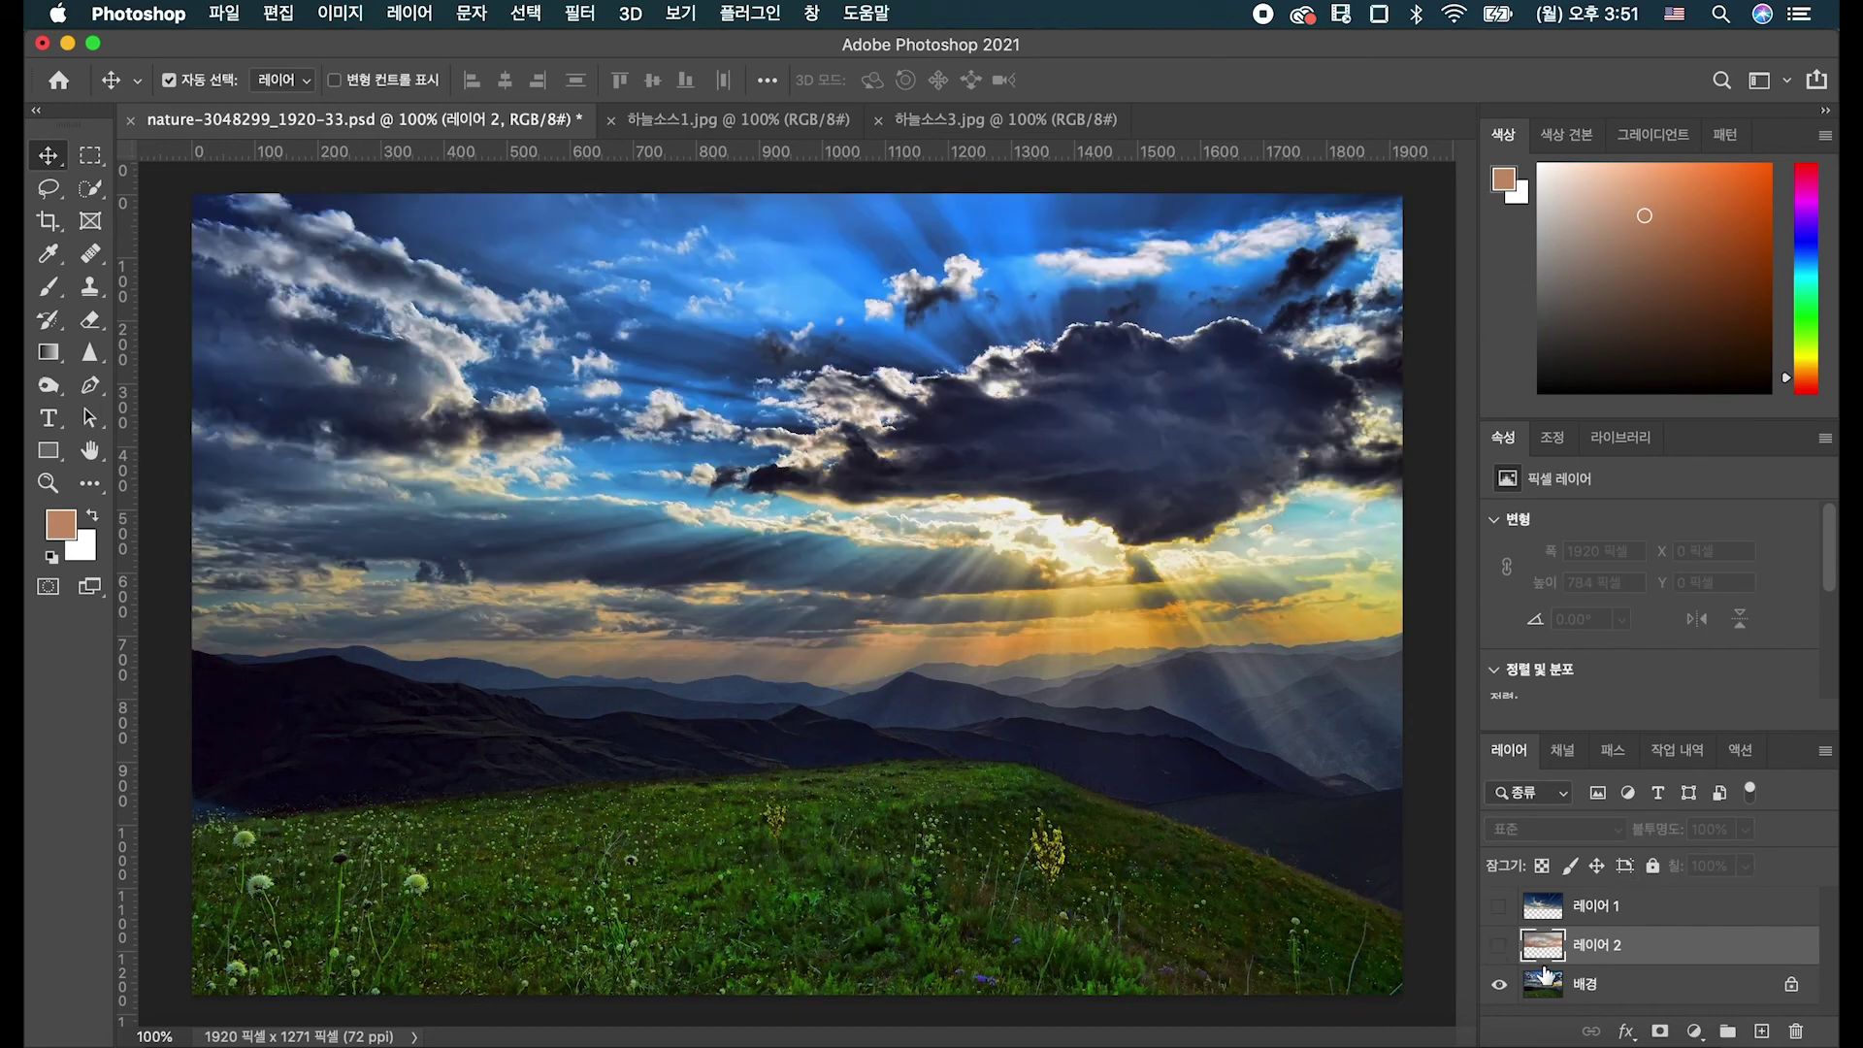
click(279, 14)
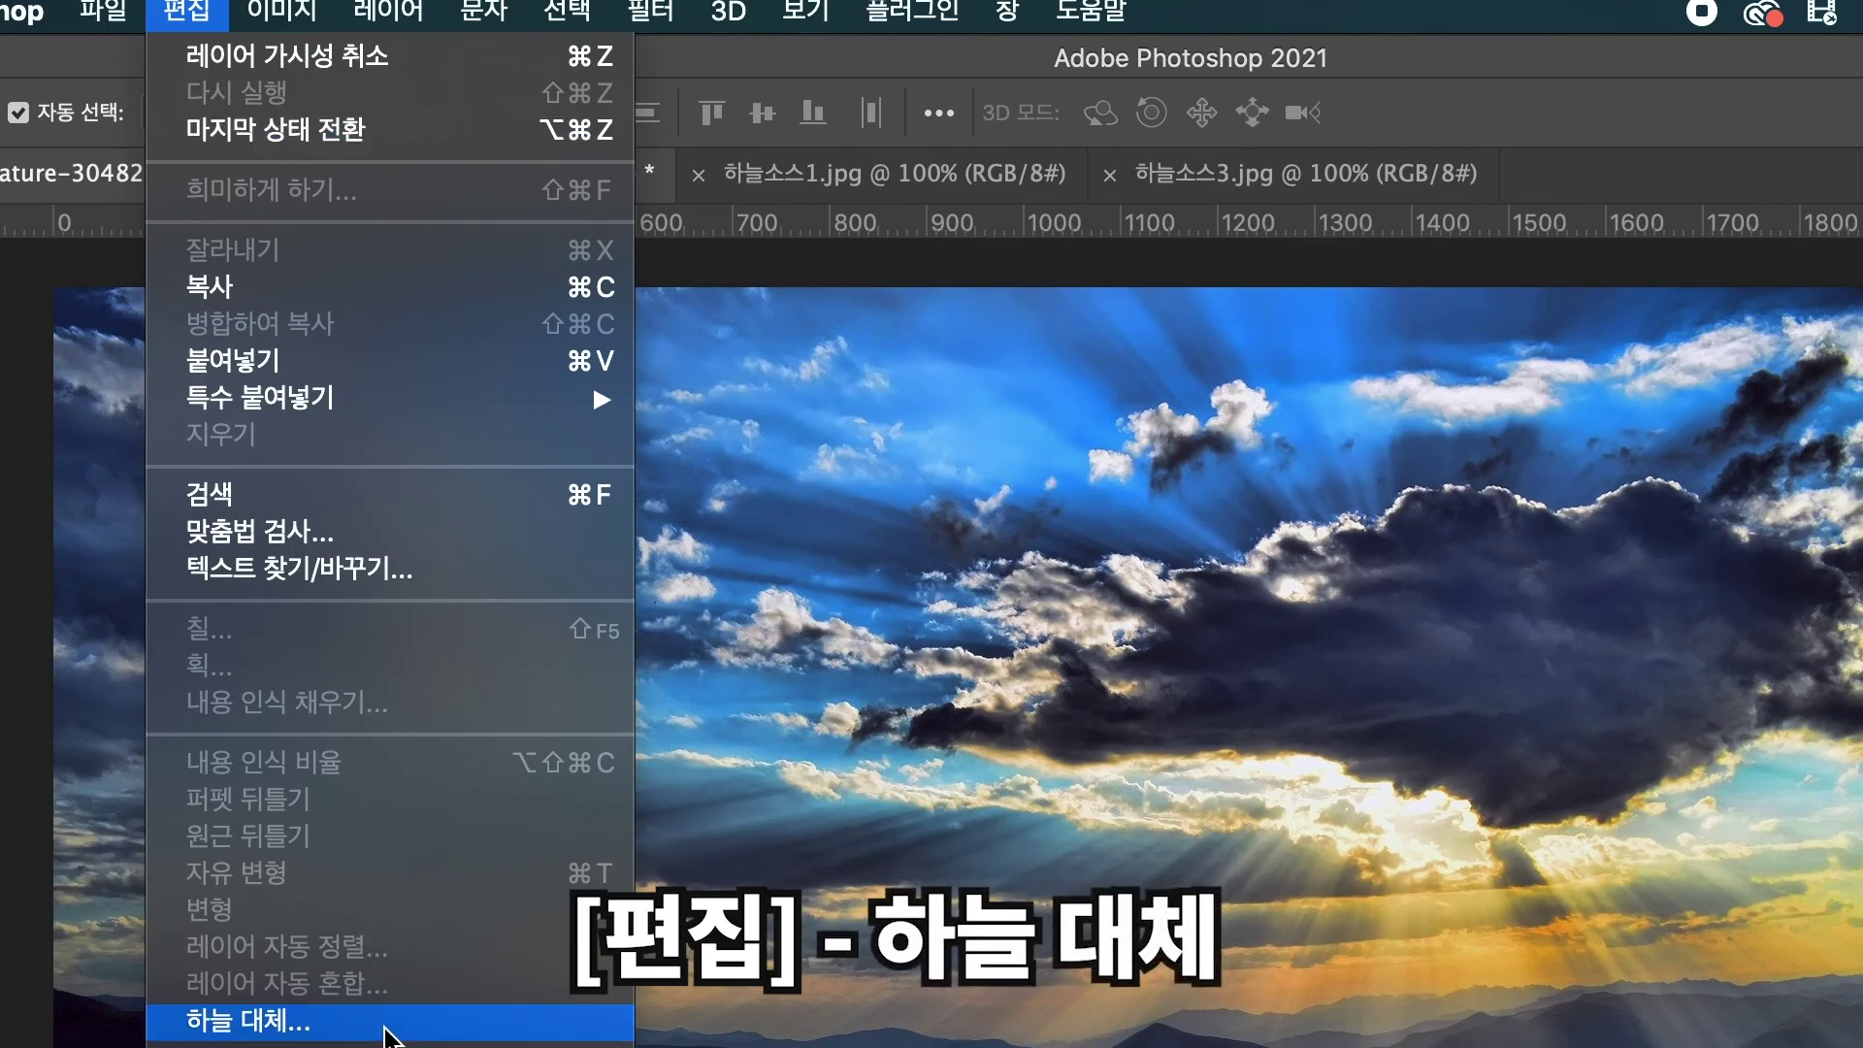
click(386, 1024)
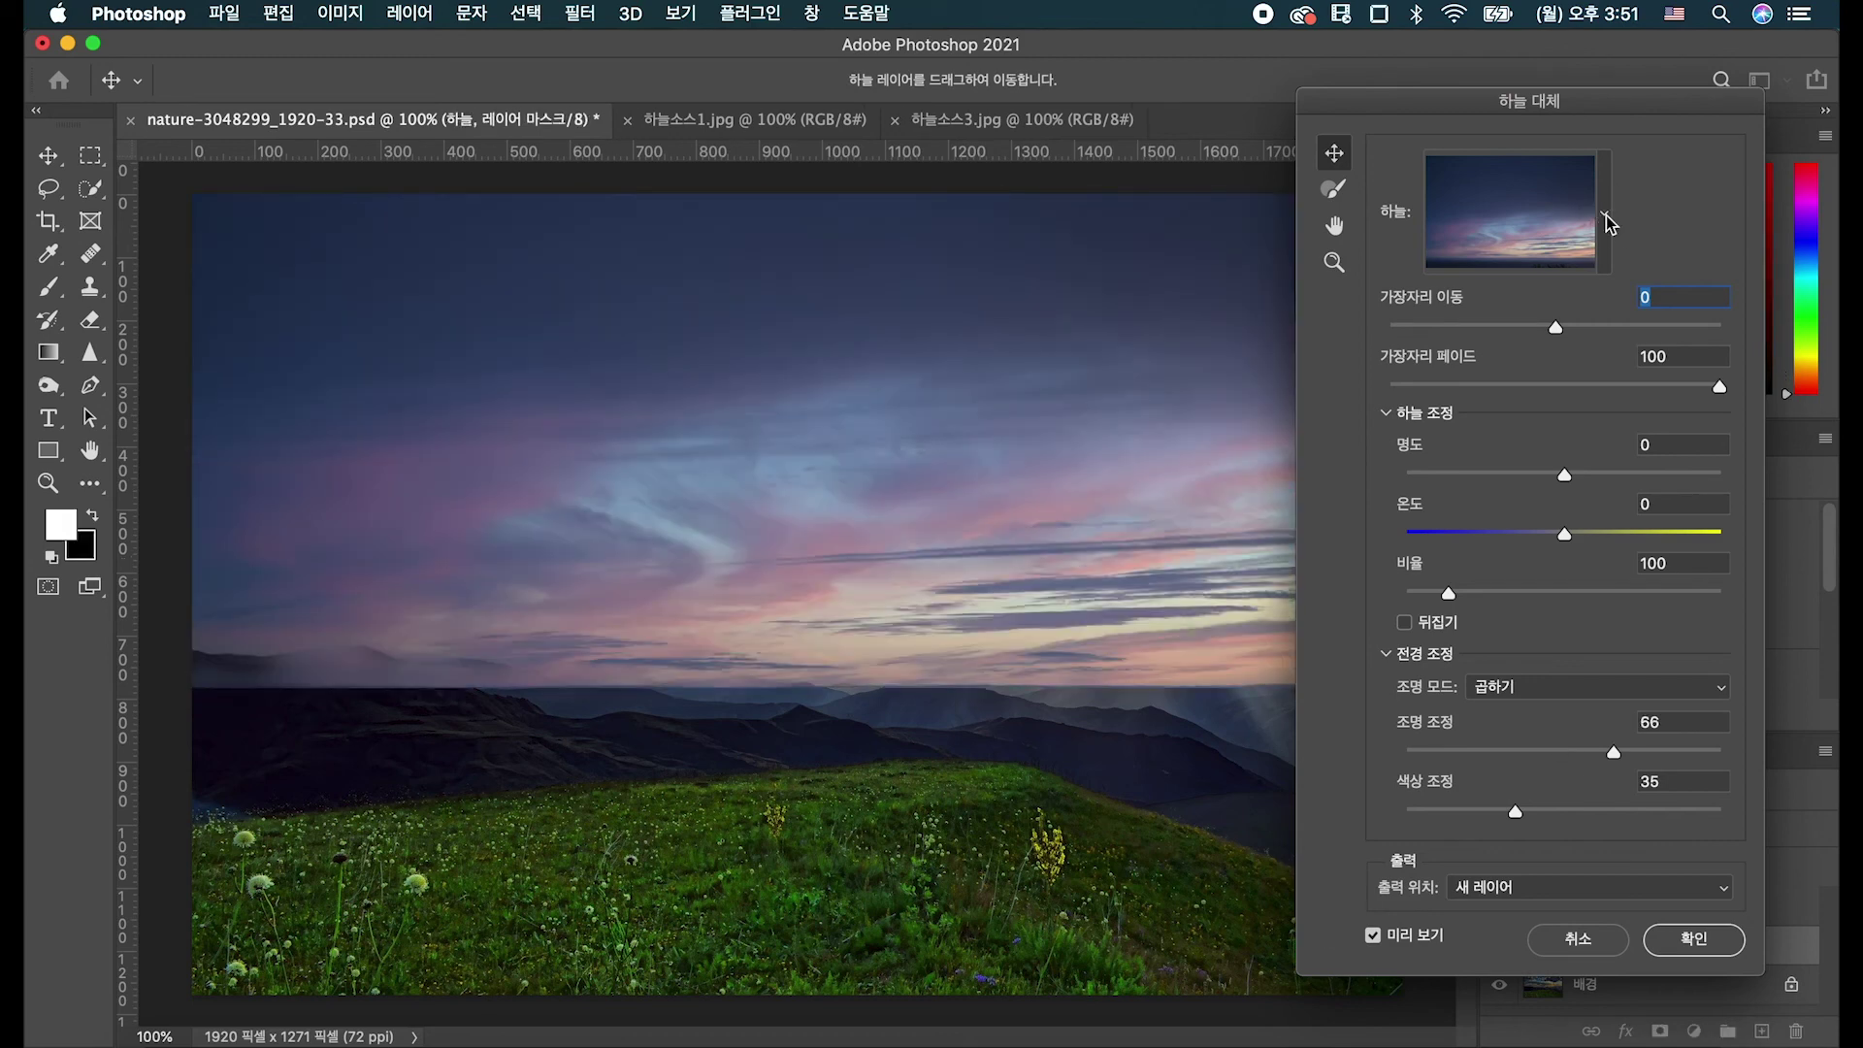
Import 하늘소스1.jpg as a new sky for the replacement and name it 하늘노을.
click(1606, 219)
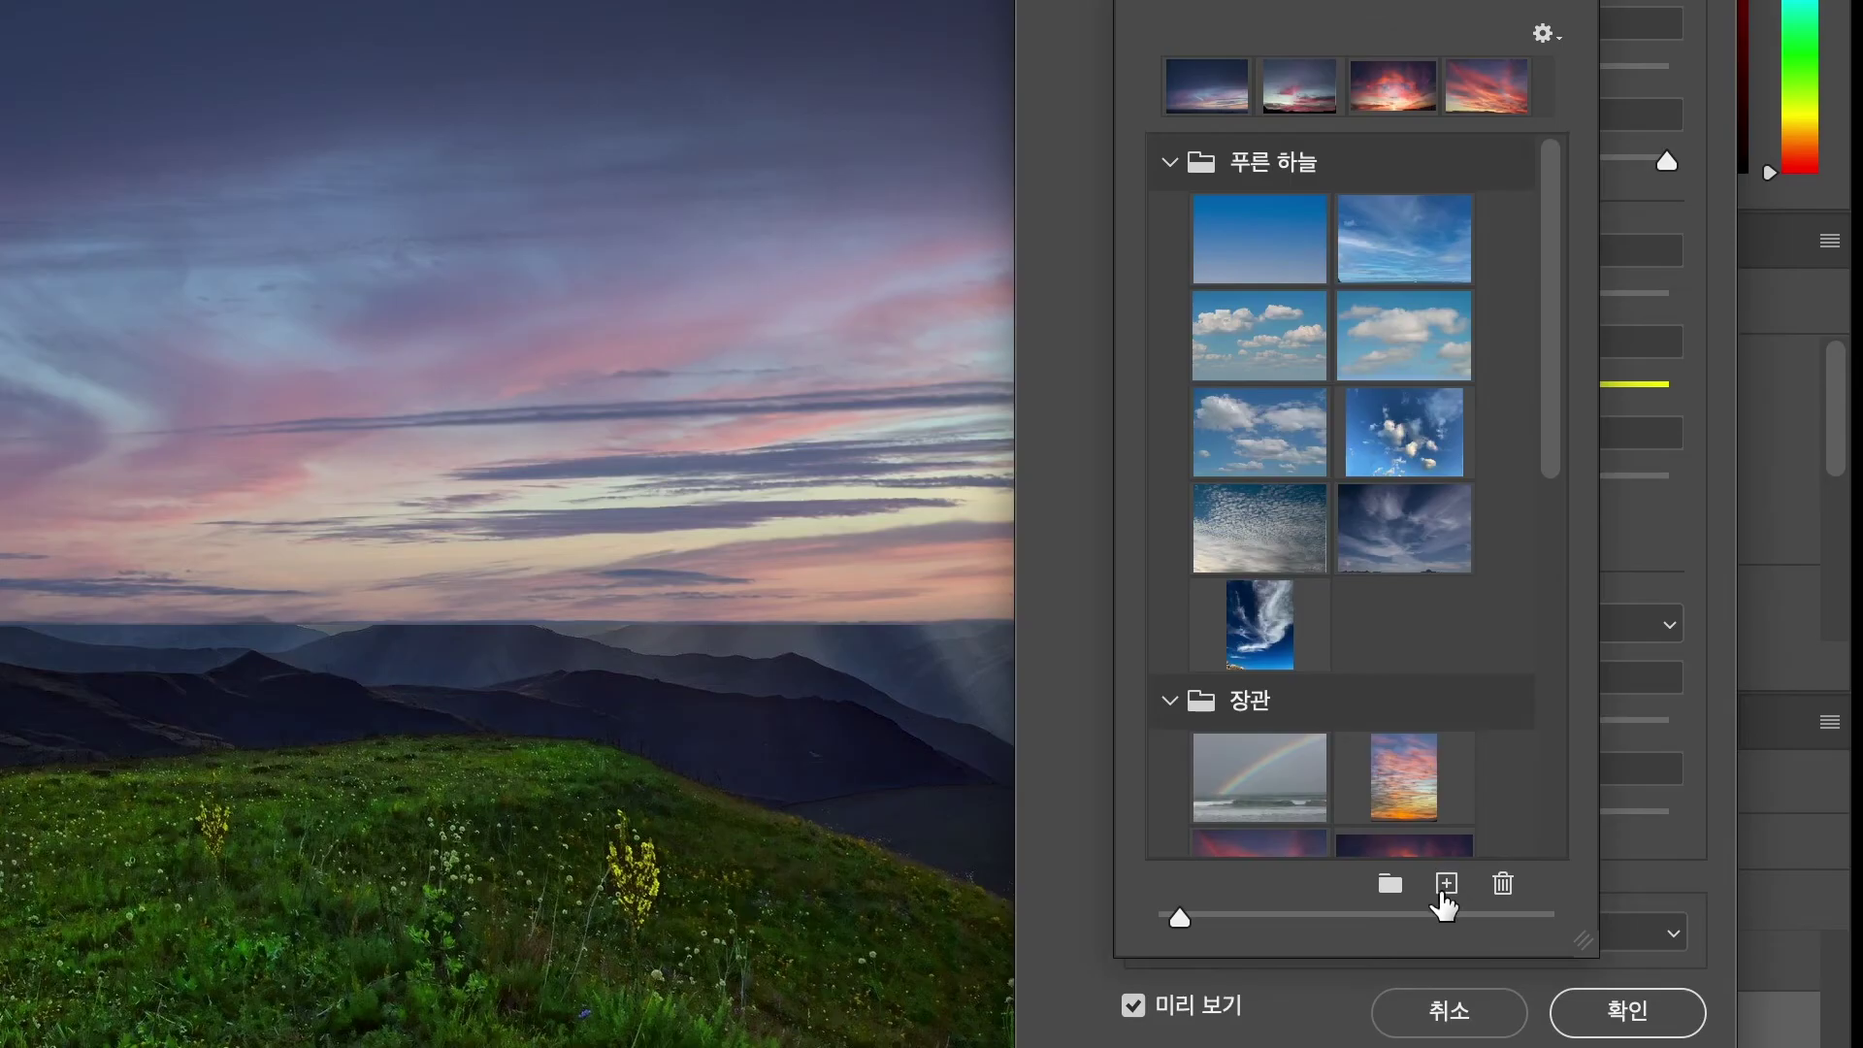
click(1442, 879)
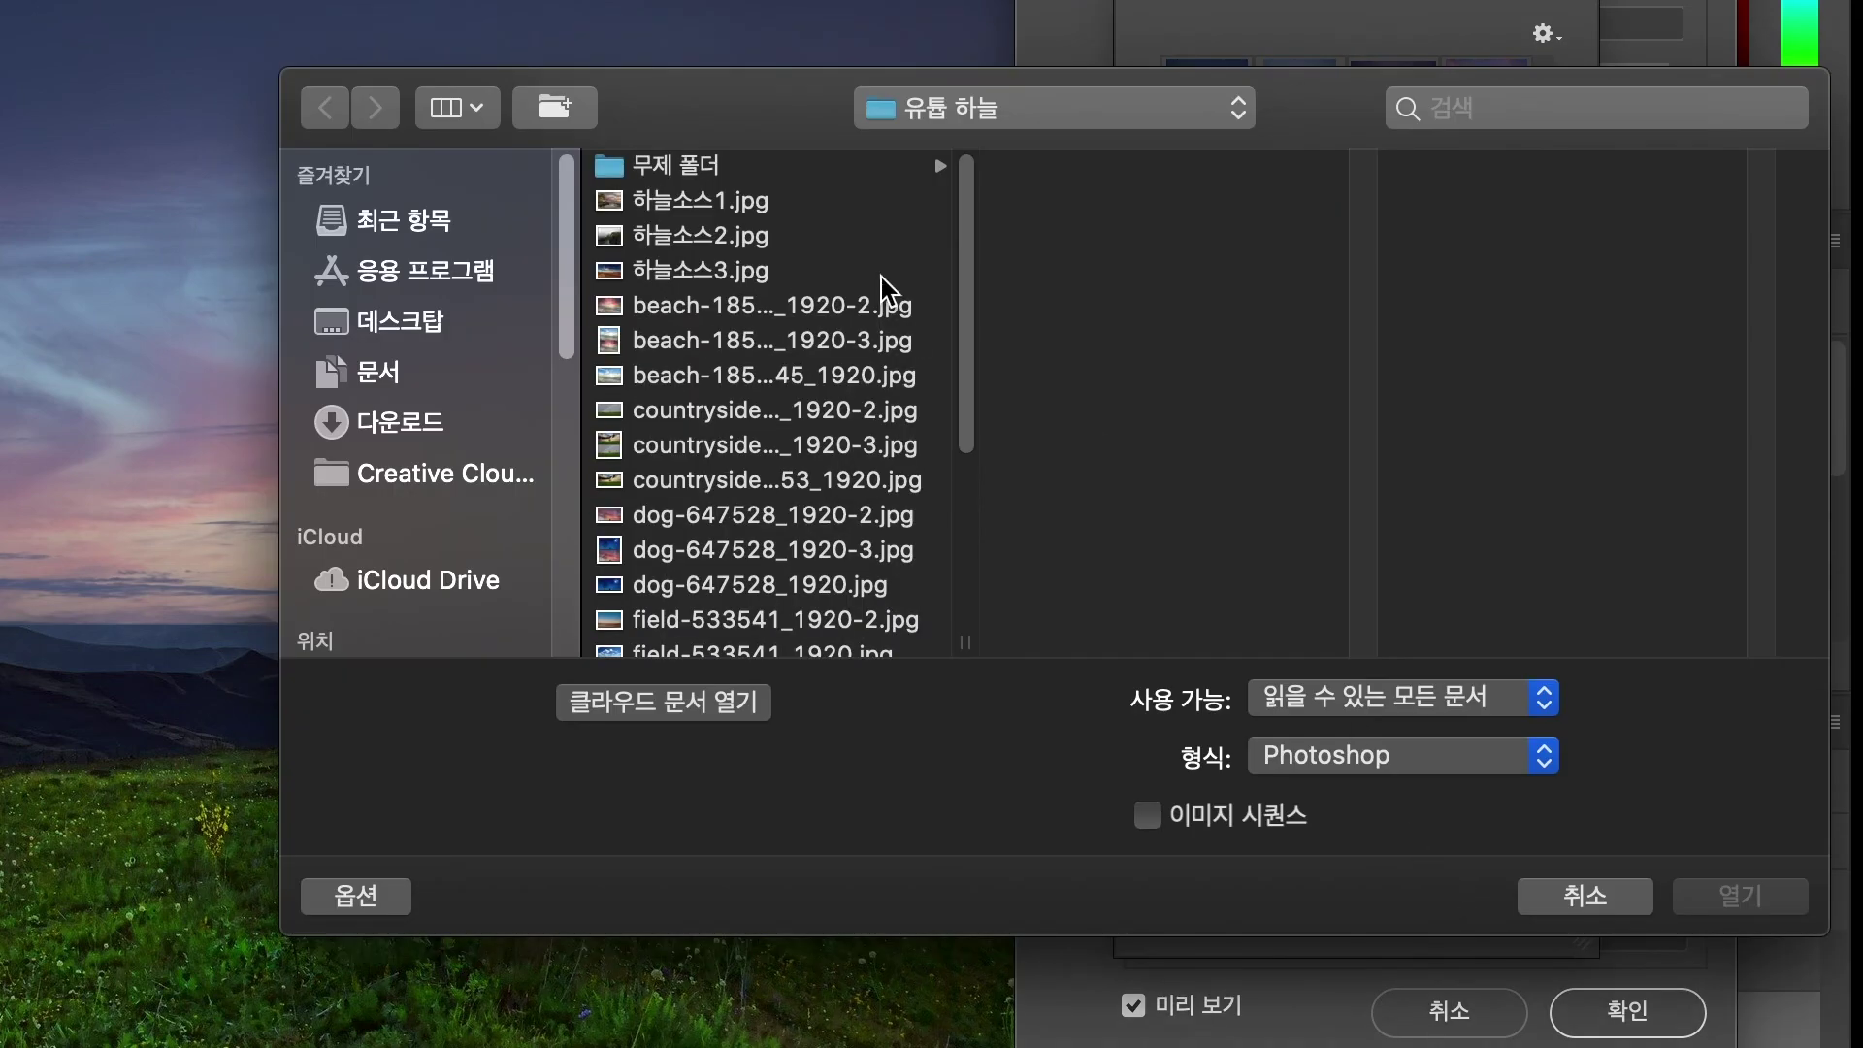
click(820, 212)
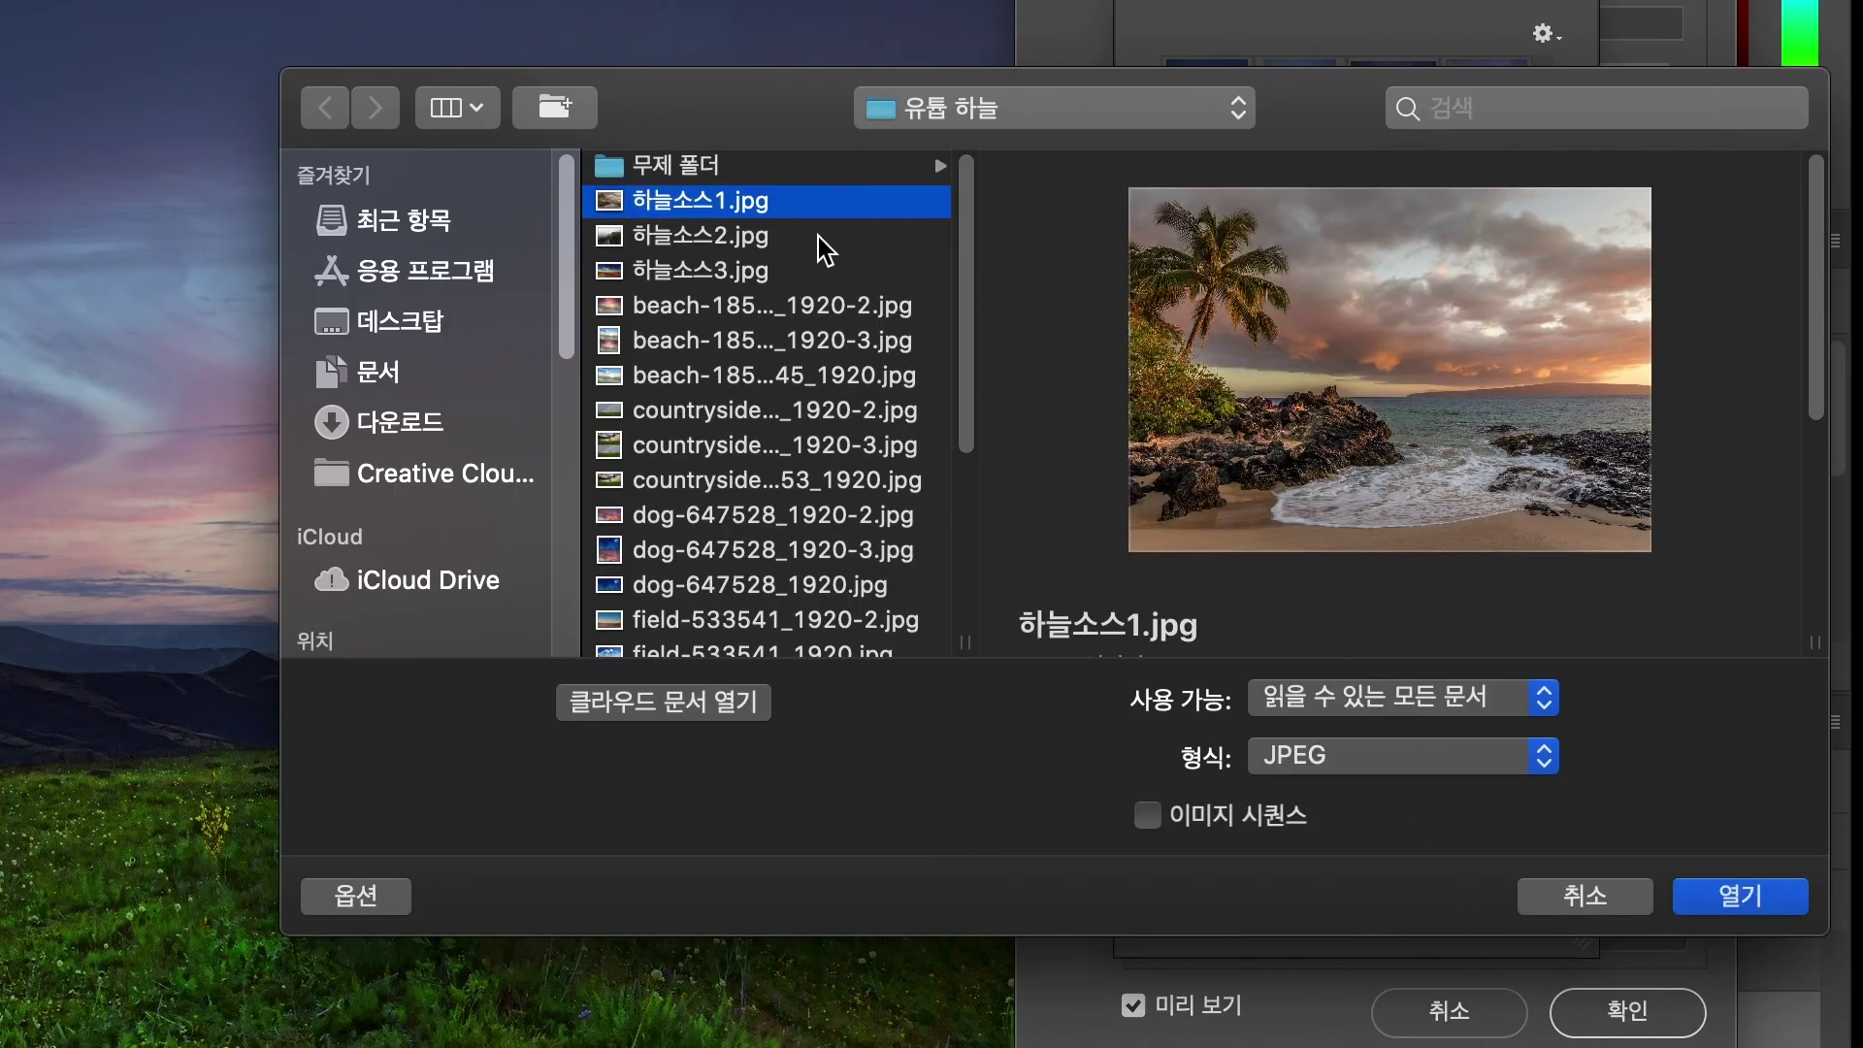
click(1704, 902)
text(하느)
text(ㄹ)
text(노을)
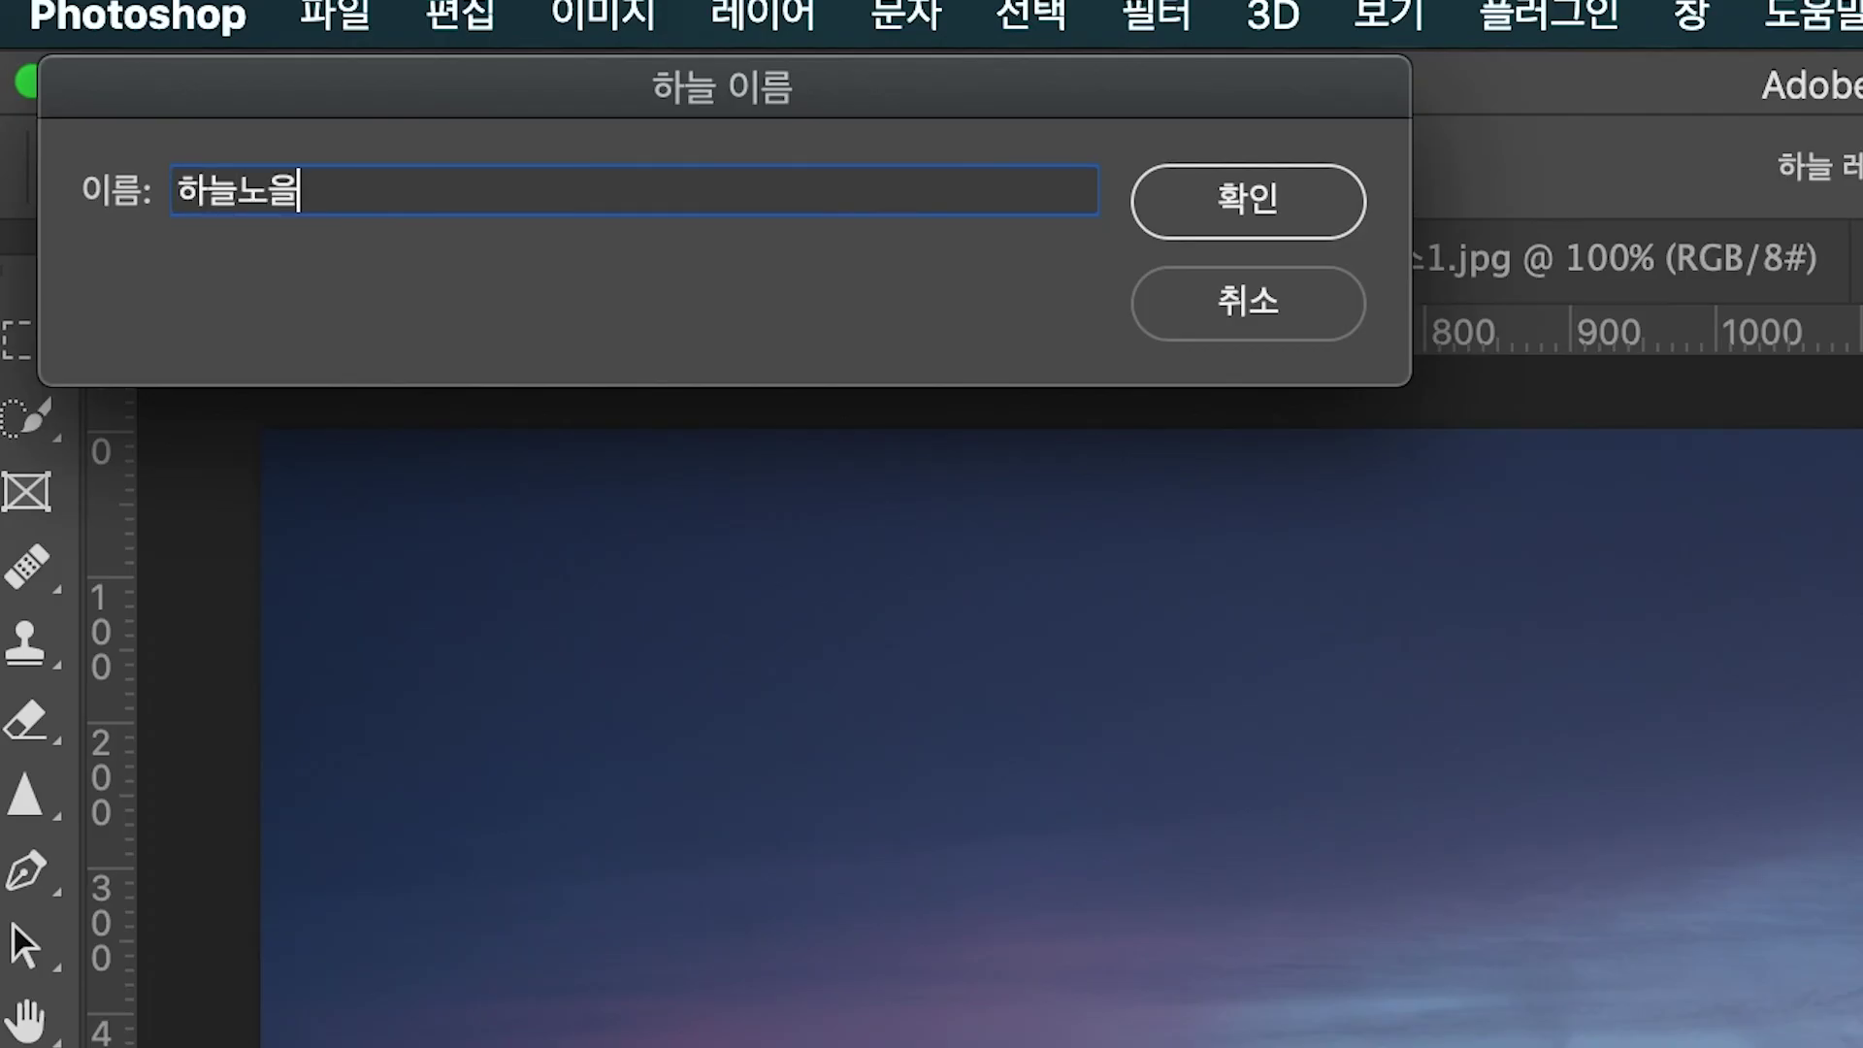
click(1206, 209)
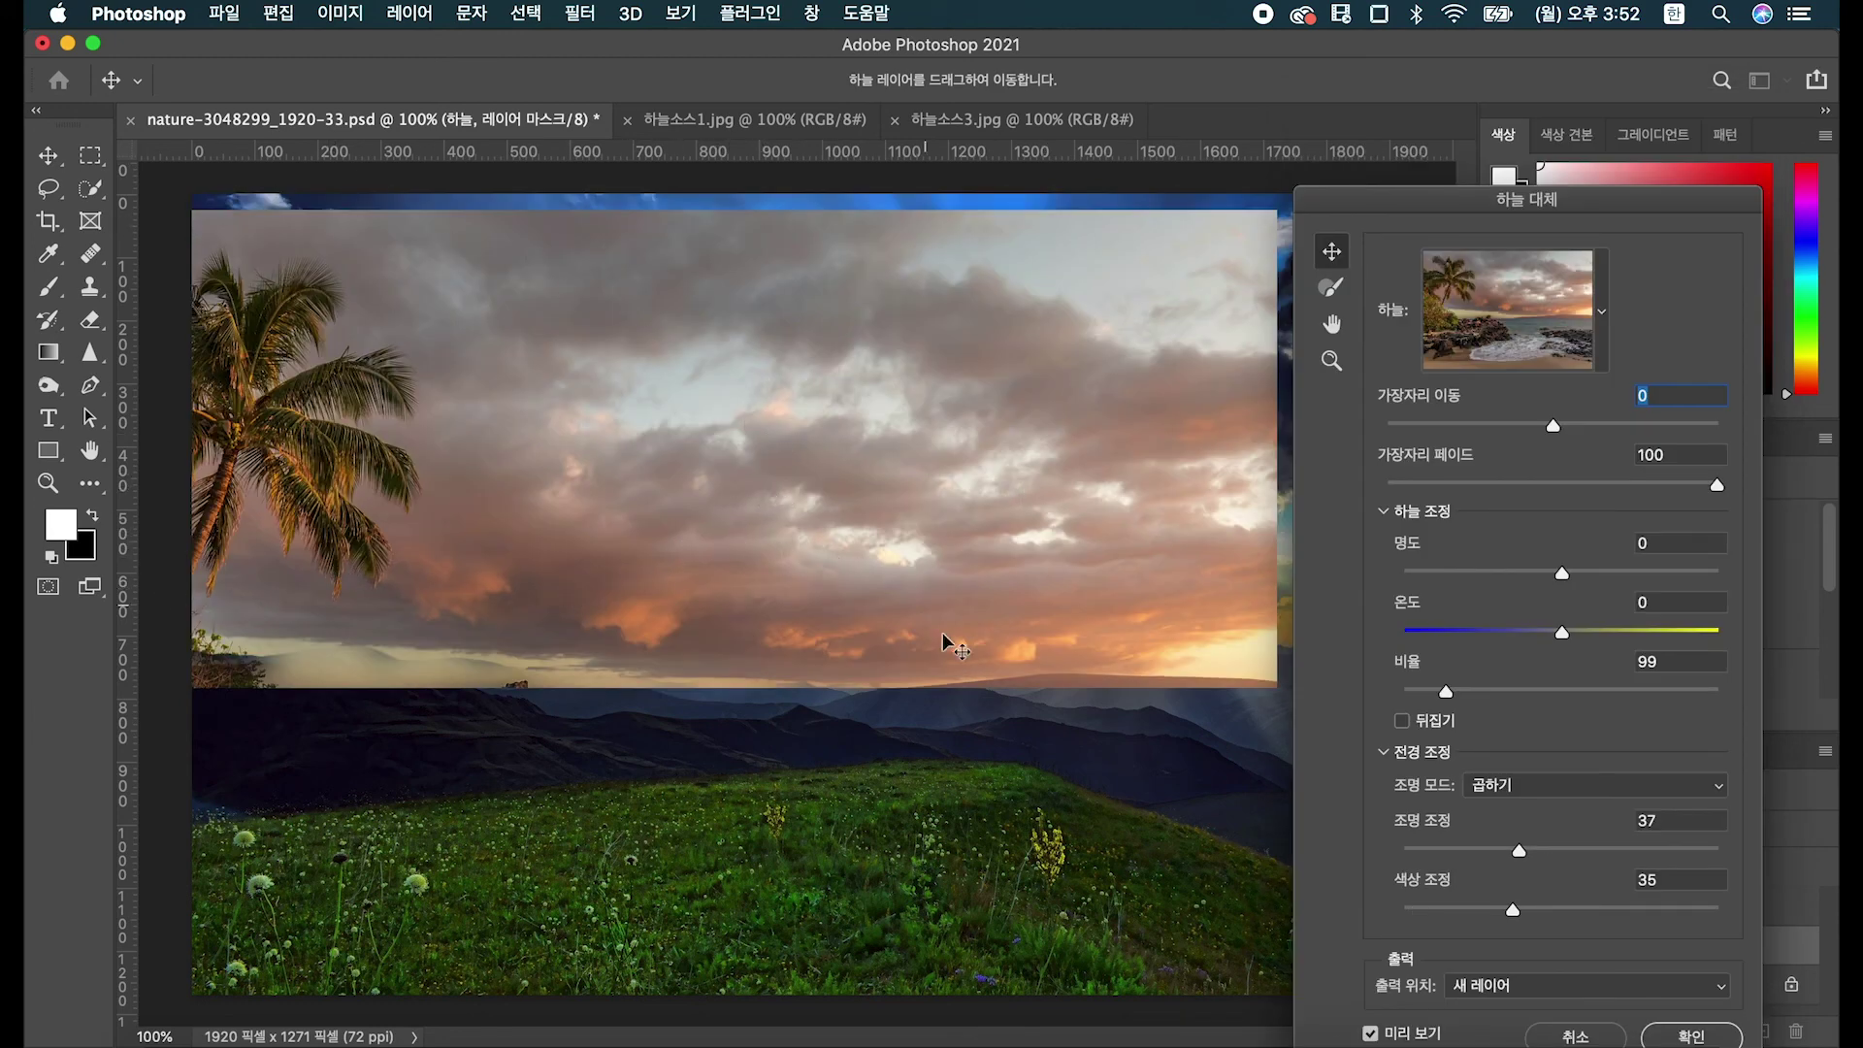
Shift the sunset sky up and to the left, and set its scale to 161 so it fills the sky area.
drag(980, 535, 869, 507)
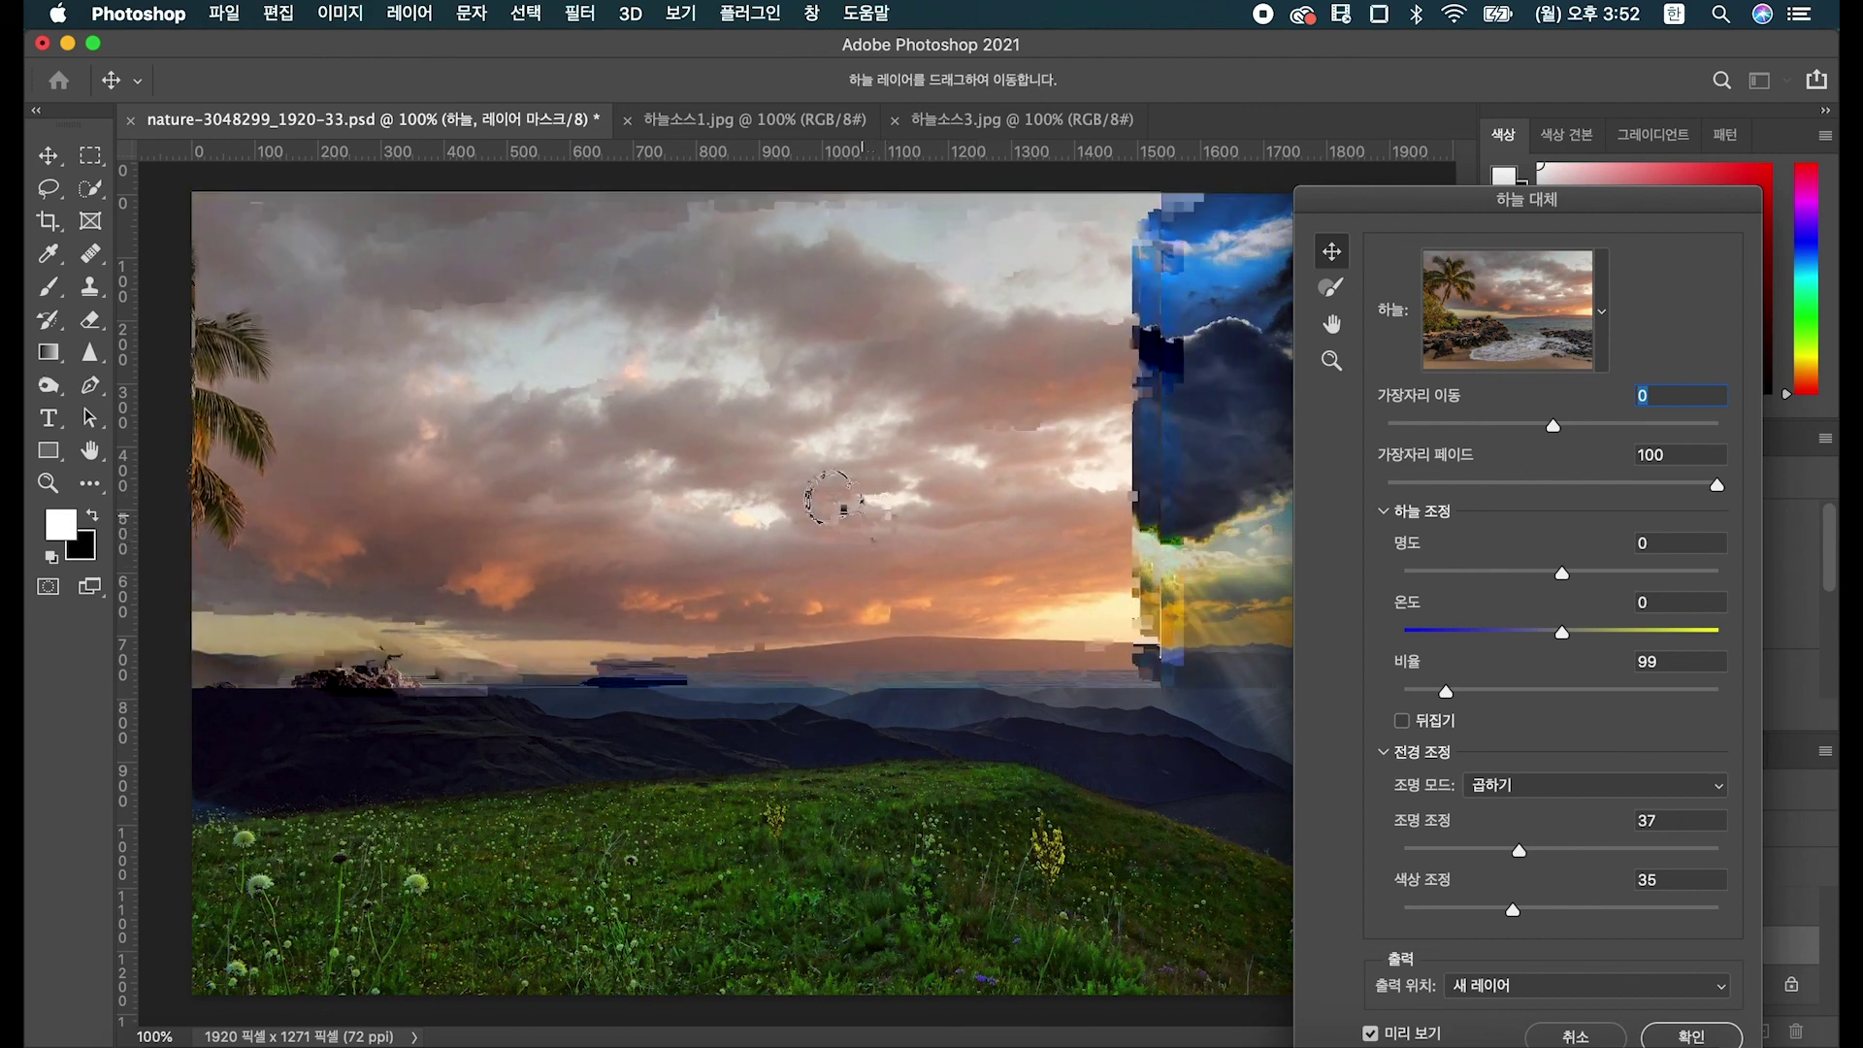
click(1499, 690)
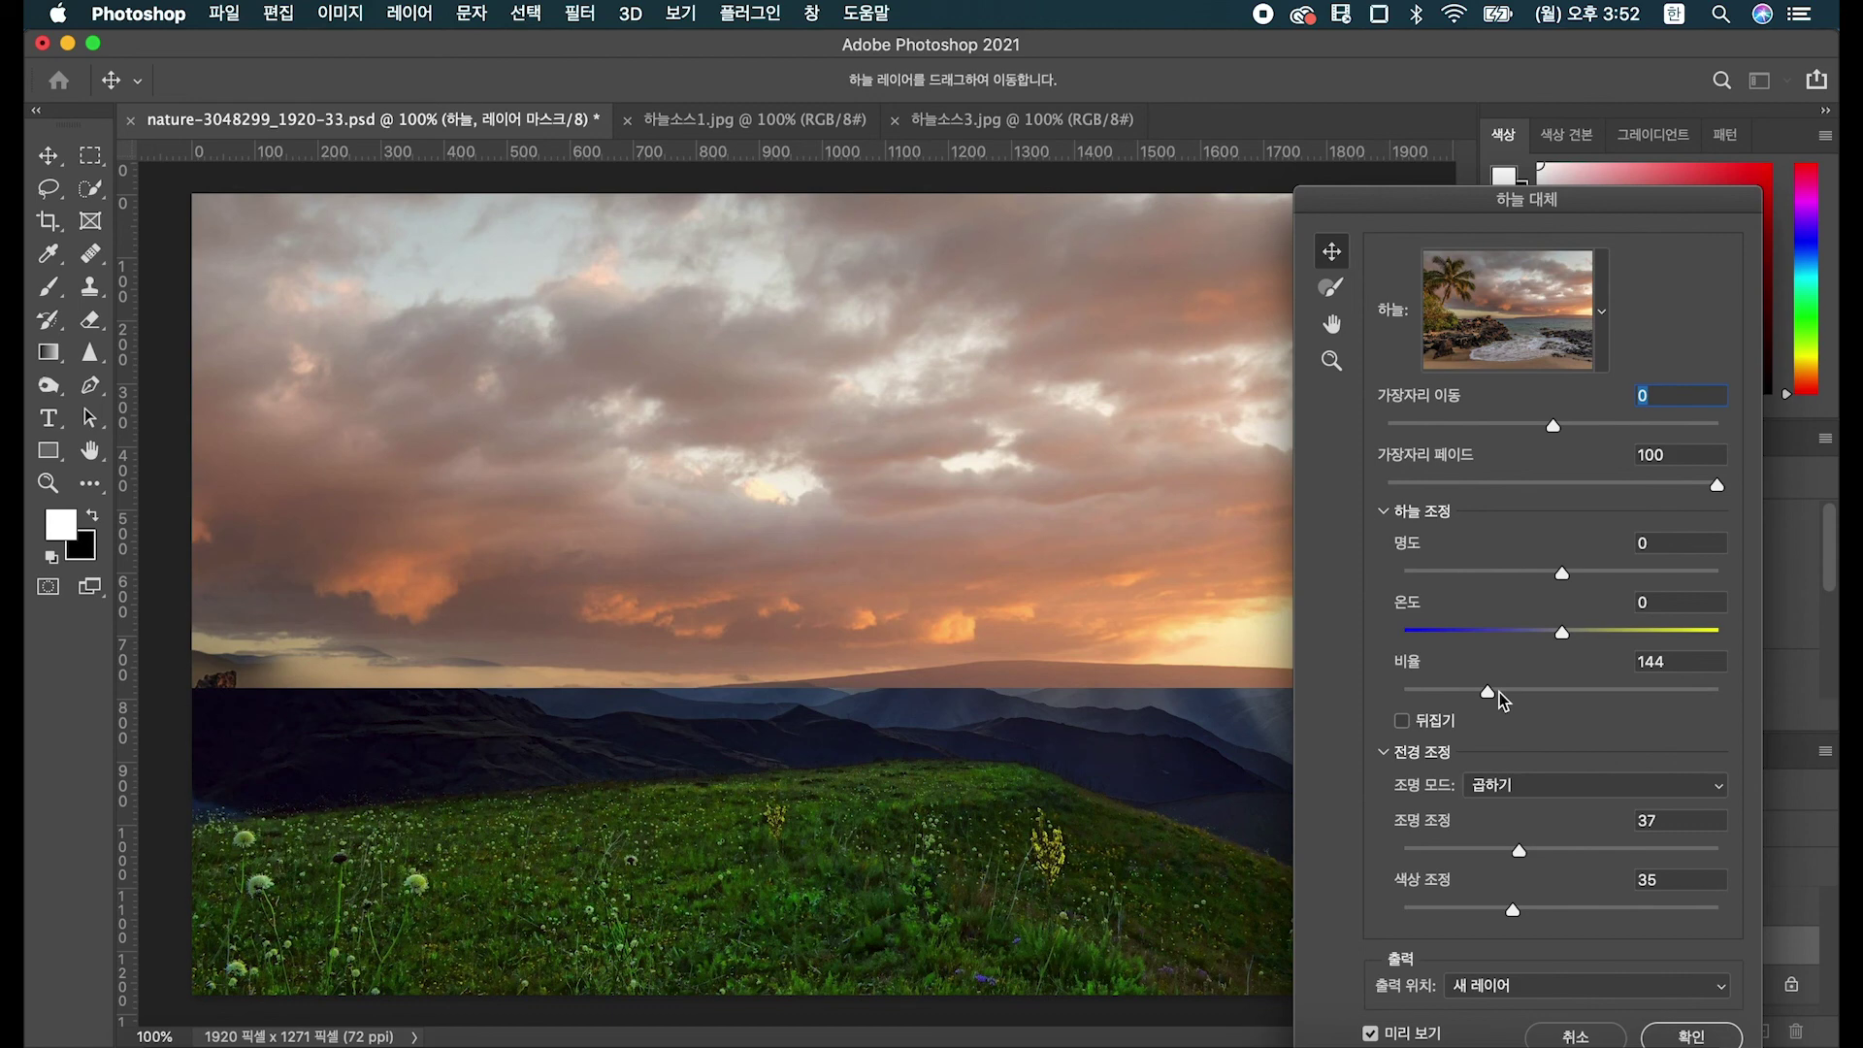
click(1503, 690)
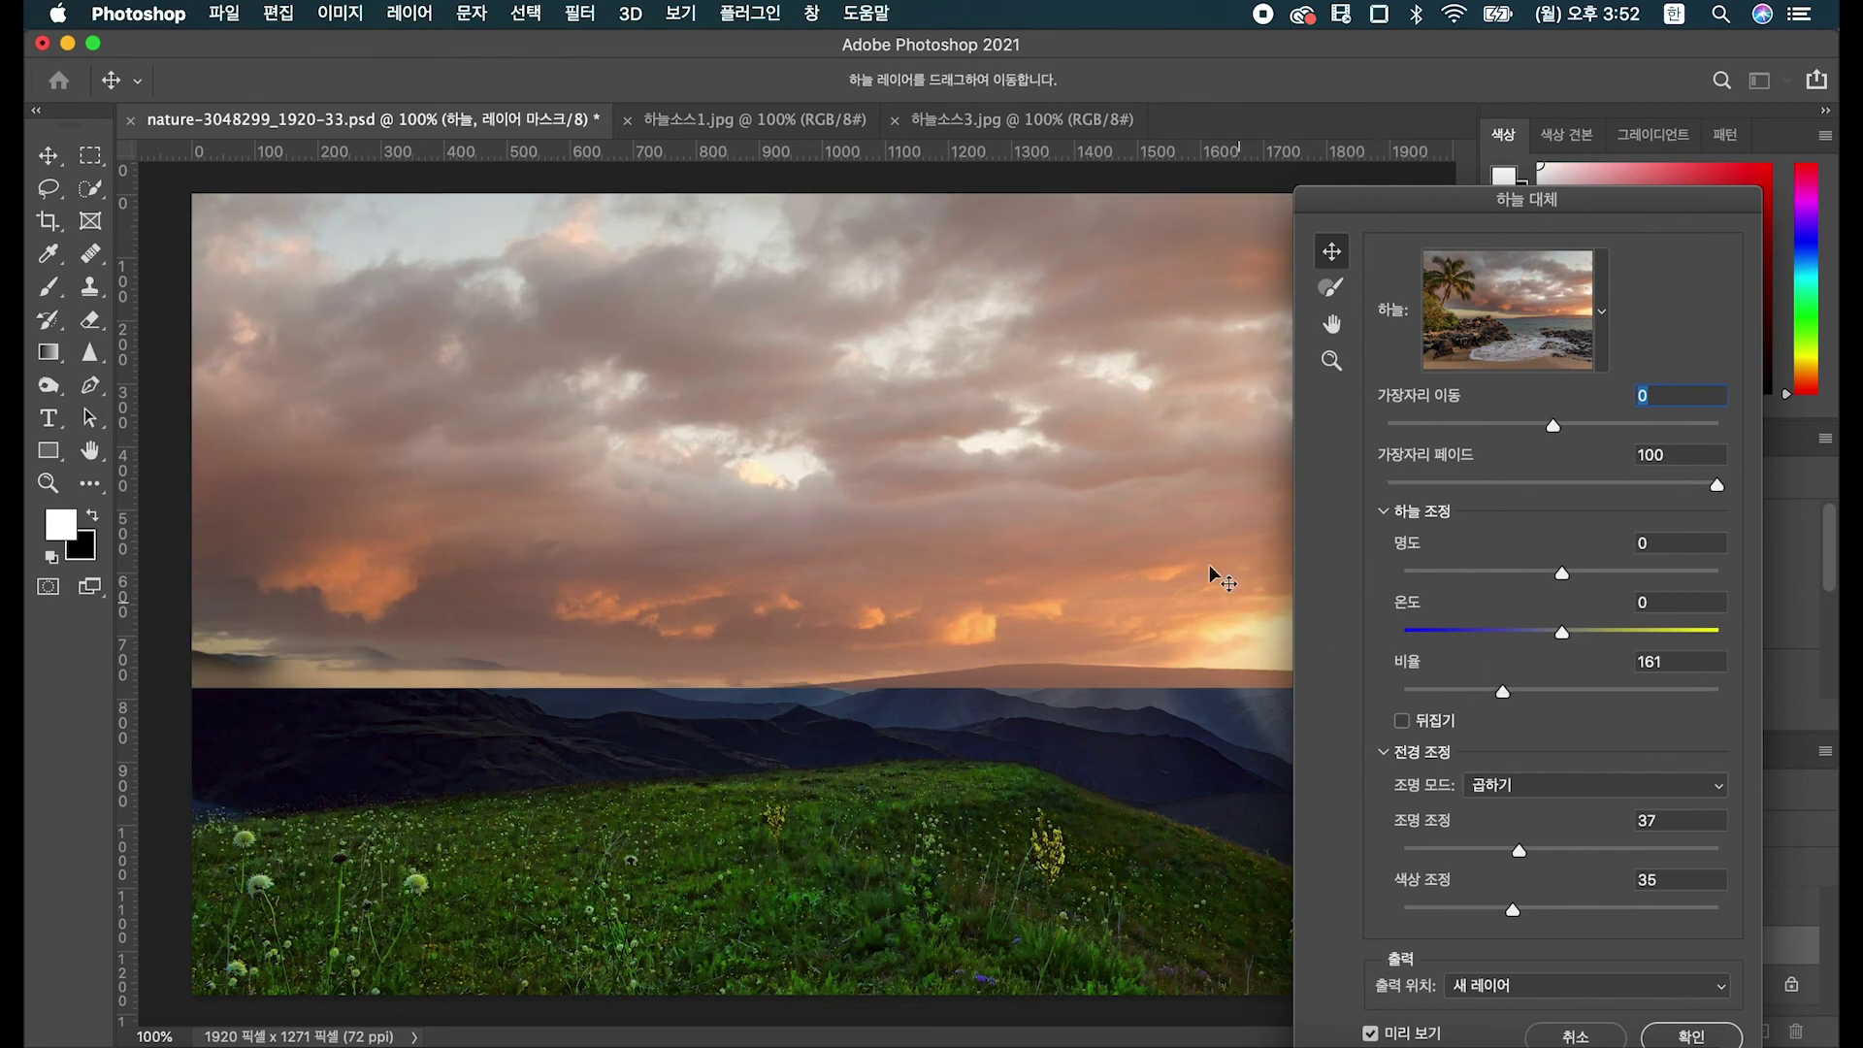
Reduce the sky's edge fade to 0 so the mountain ridge is cut sharply.
drag(1380, 199, 1419, 174)
click(1711, 462)
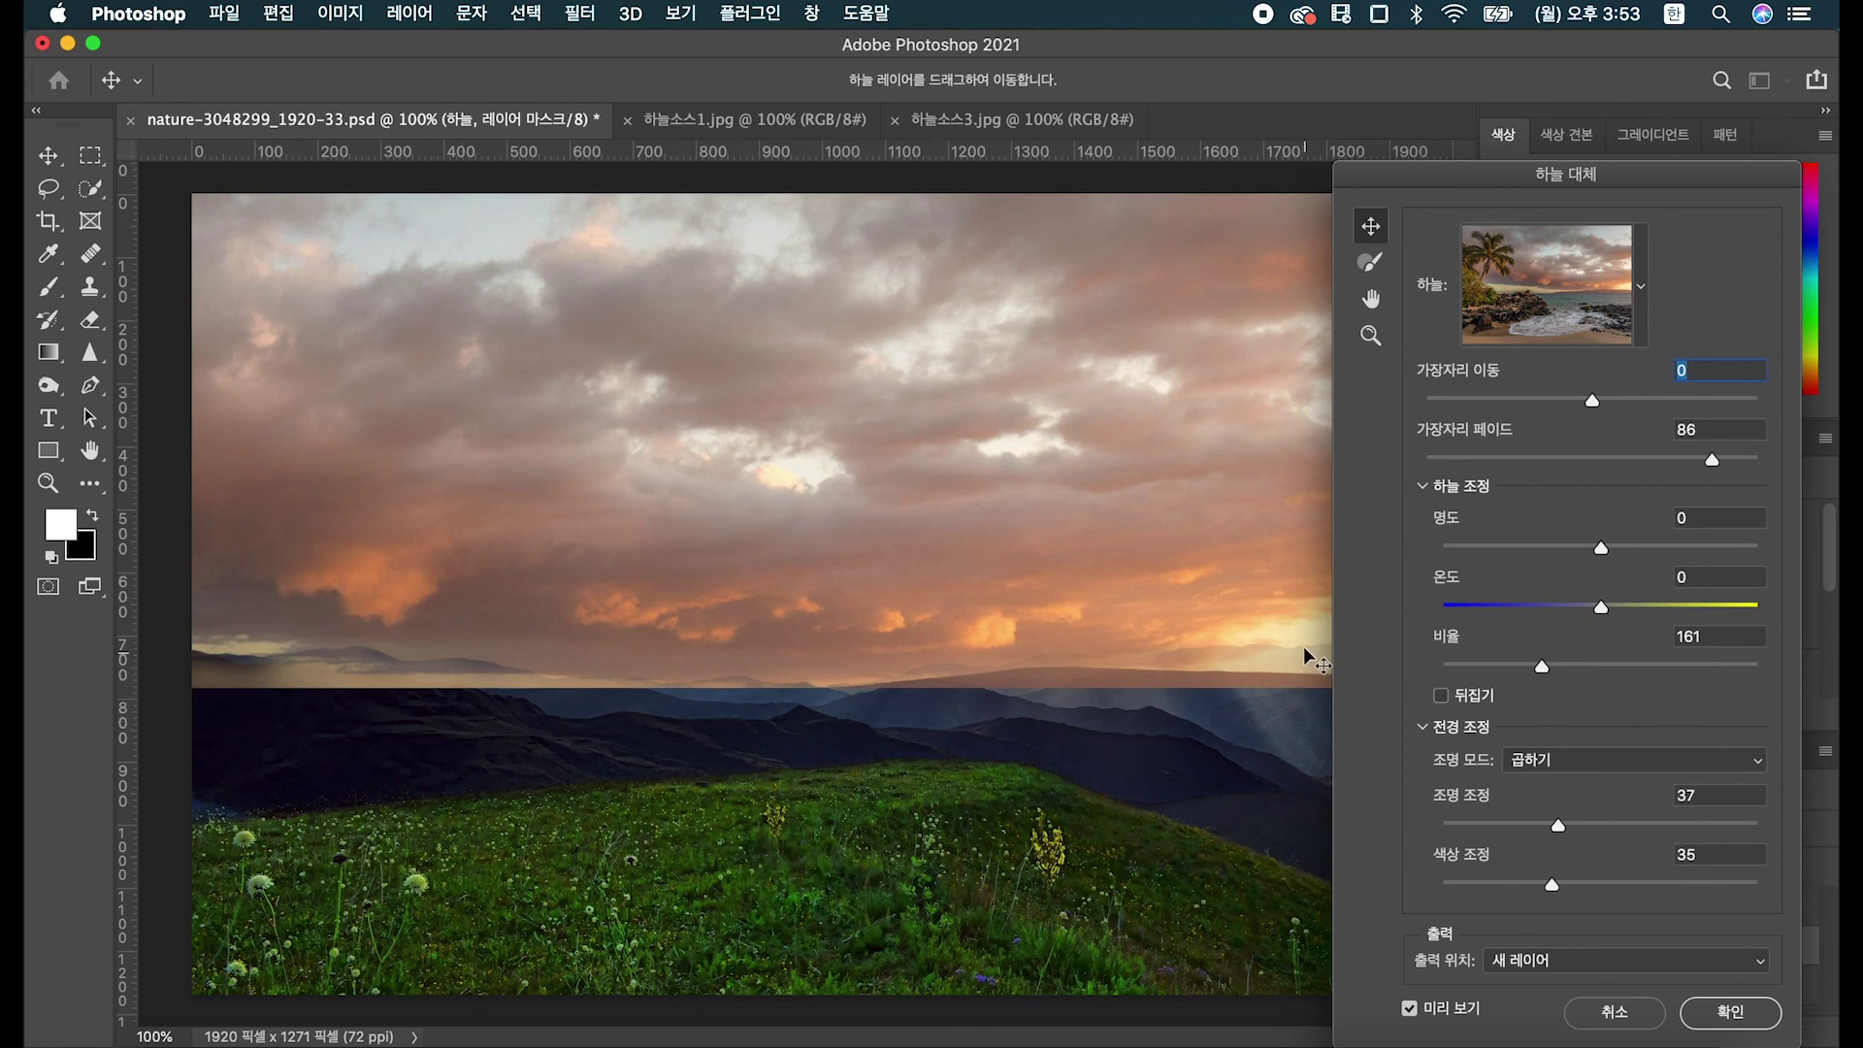
click(1655, 460)
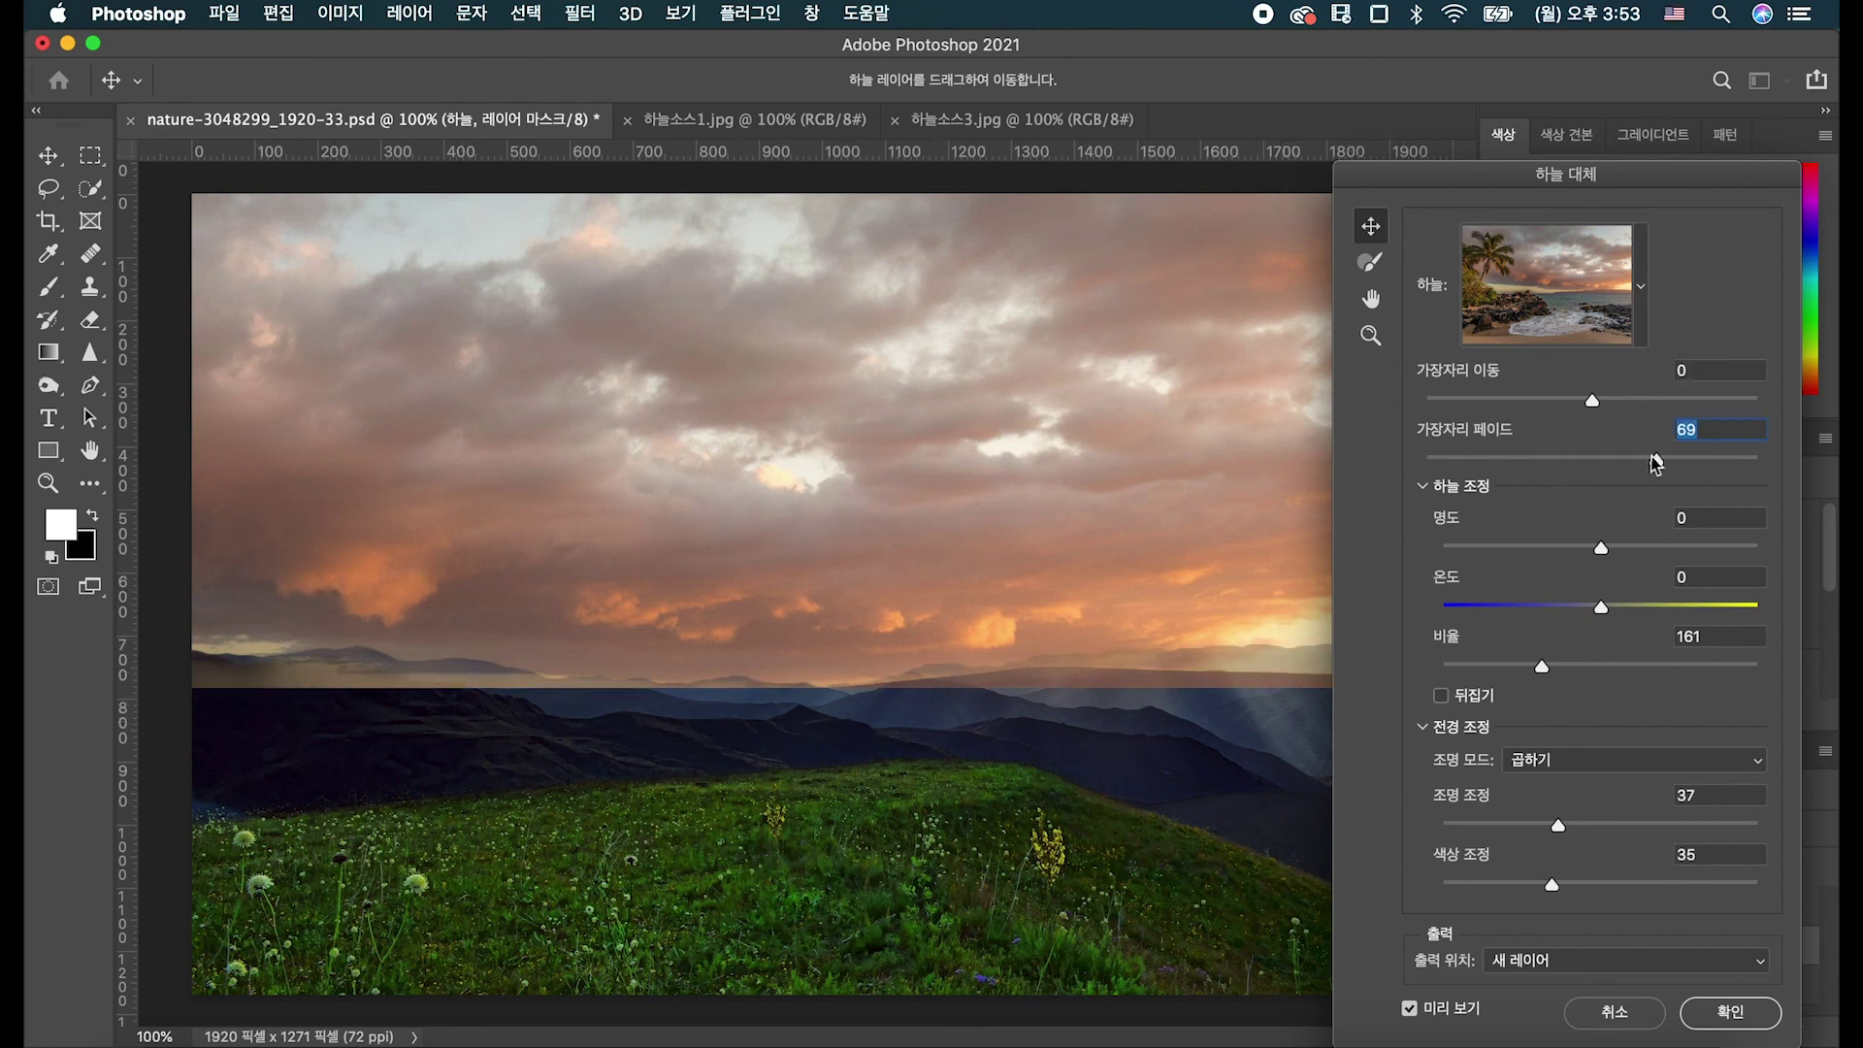
click(1503, 457)
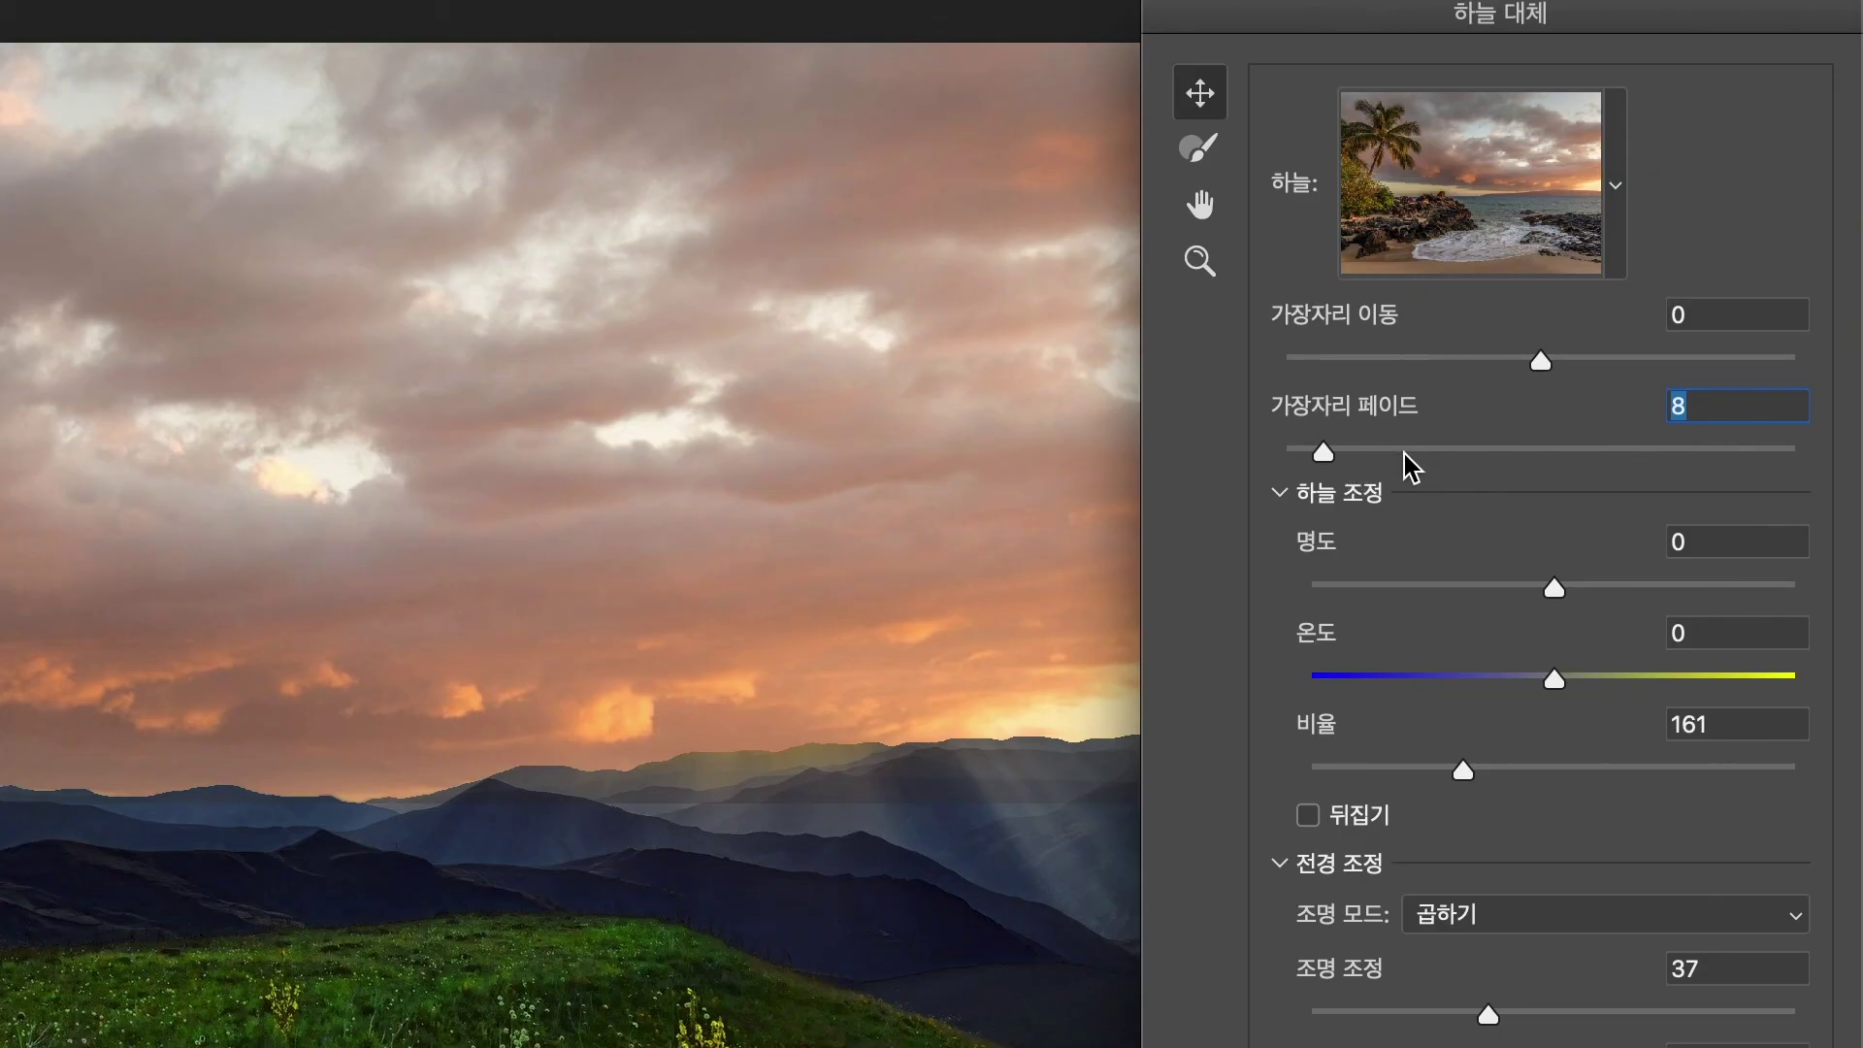
click(1504, 457)
drag(1364, 450, 1279, 456)
Set the foreground lighting adjustment to 0 and apply the sky replacement to new layers.
click(1578, 357)
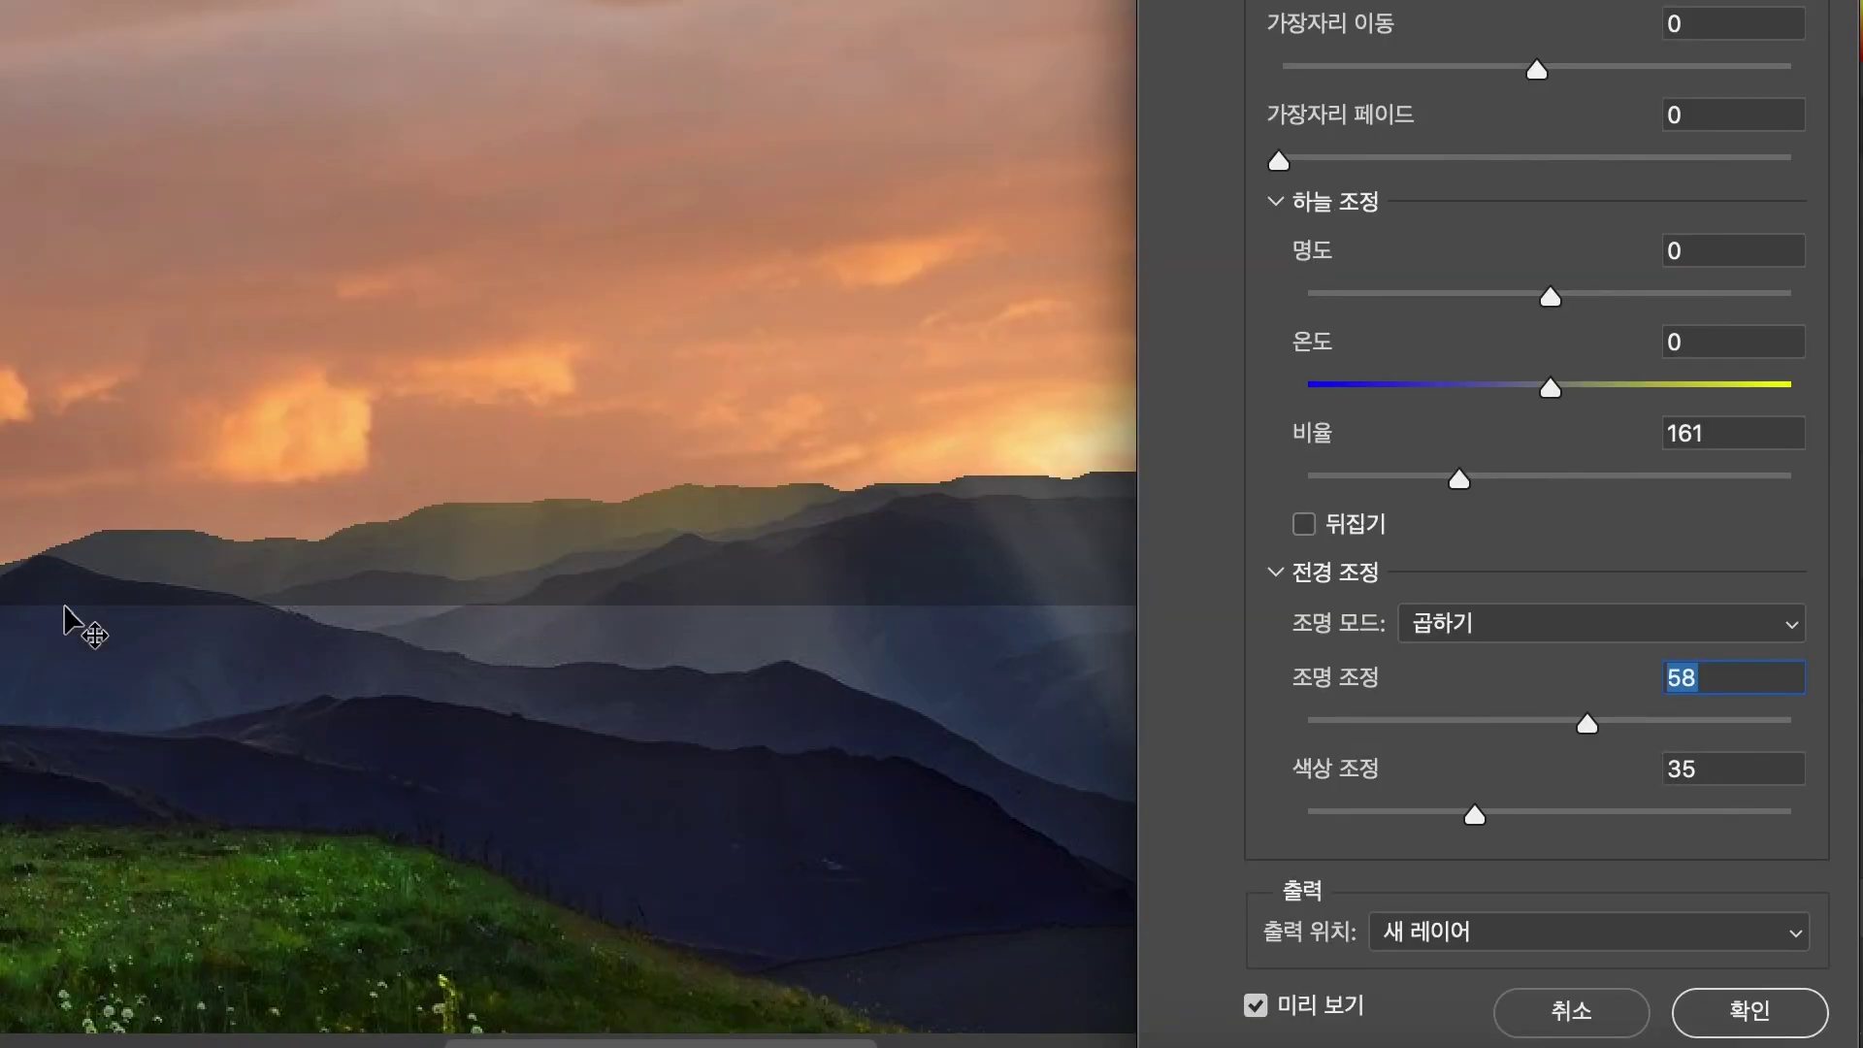
drag(1516, 724, 1288, 725)
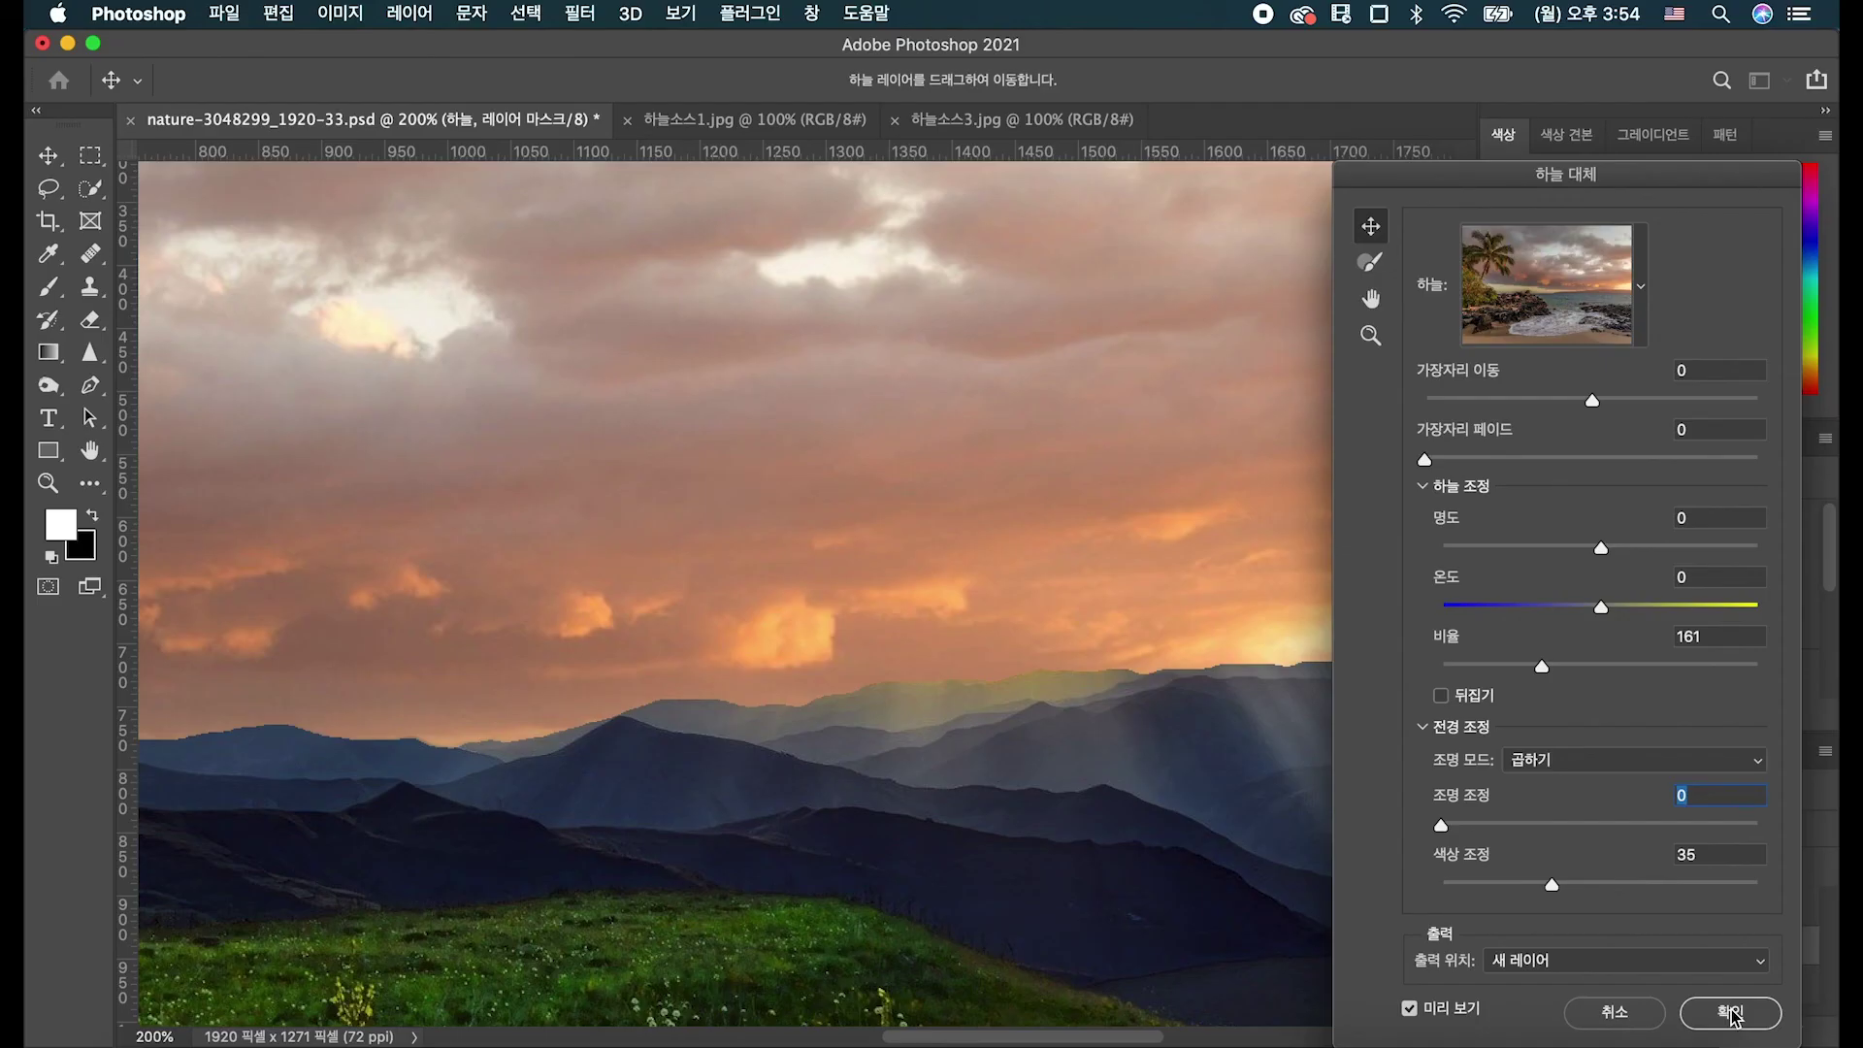
click(1731, 1013)
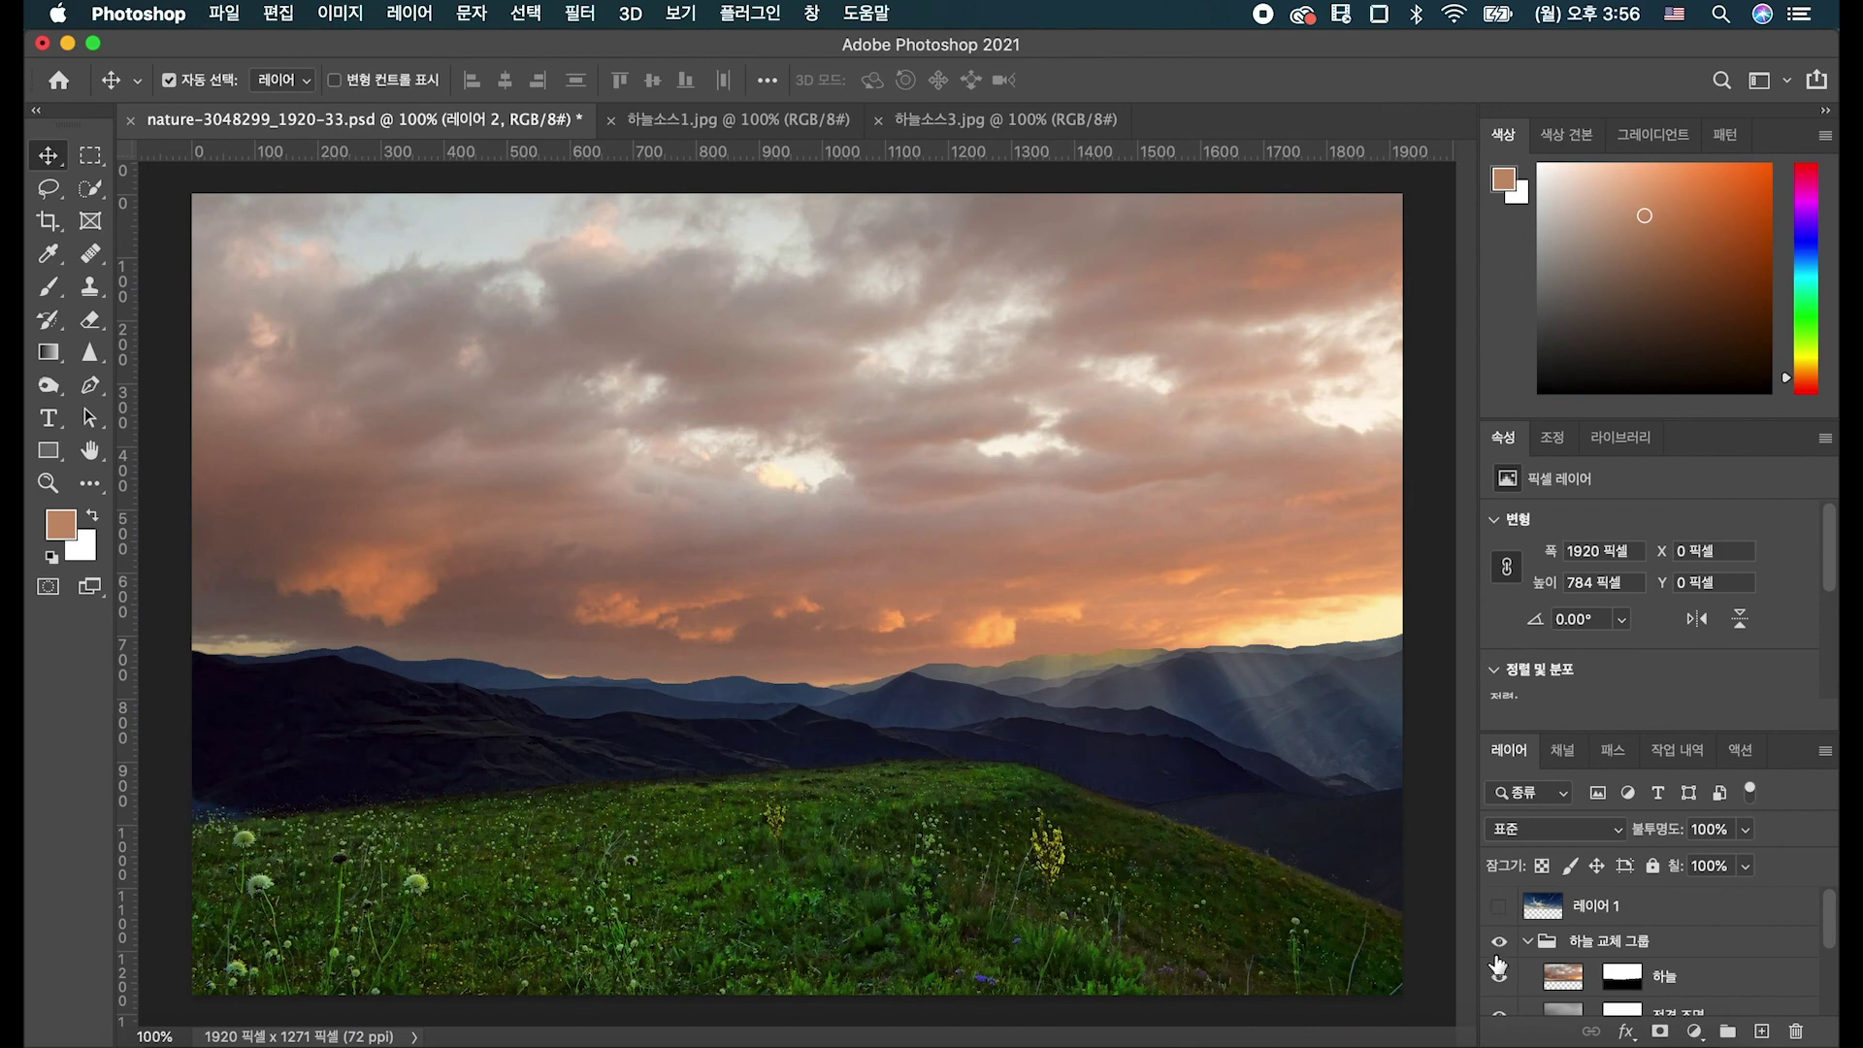
Compare the automatic replacement with the manual sky by hiding 하늘 교체 그룹, look through its layers, and show the group again.
scroll(1585, 922, down, 1)
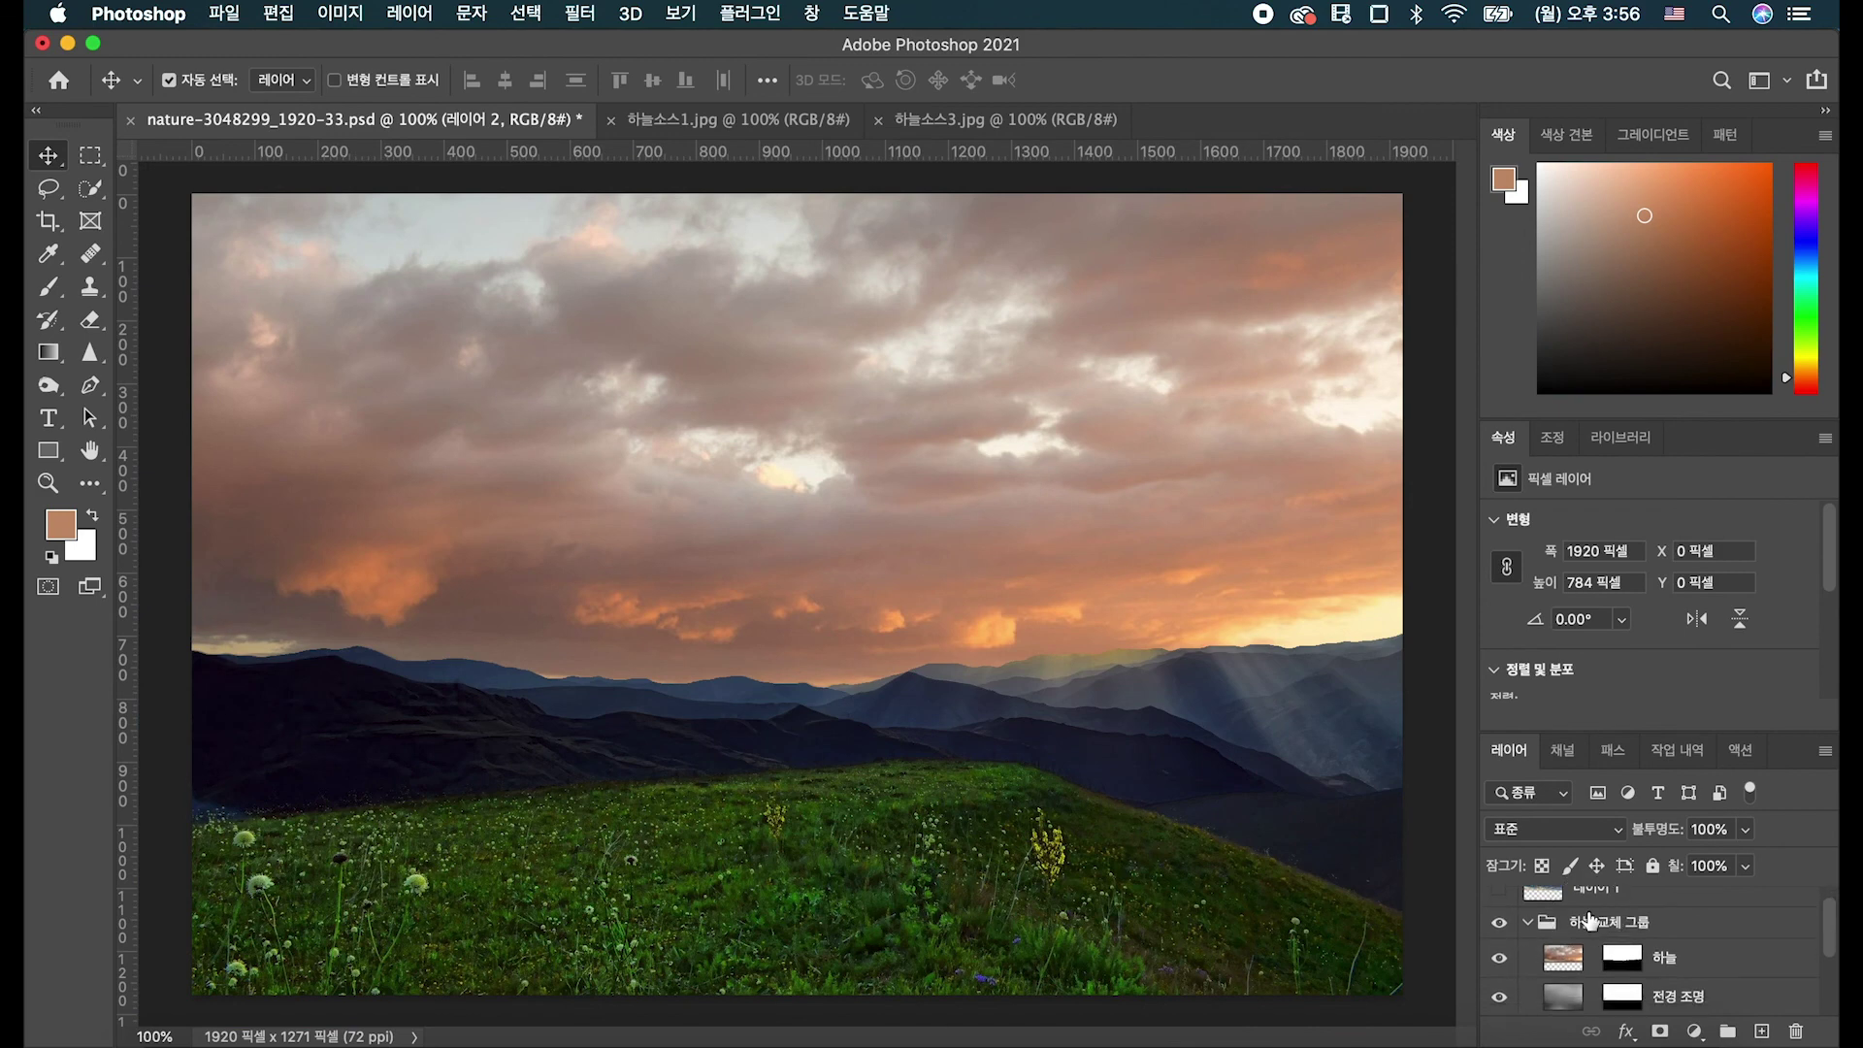
click(1585, 899)
click(1499, 943)
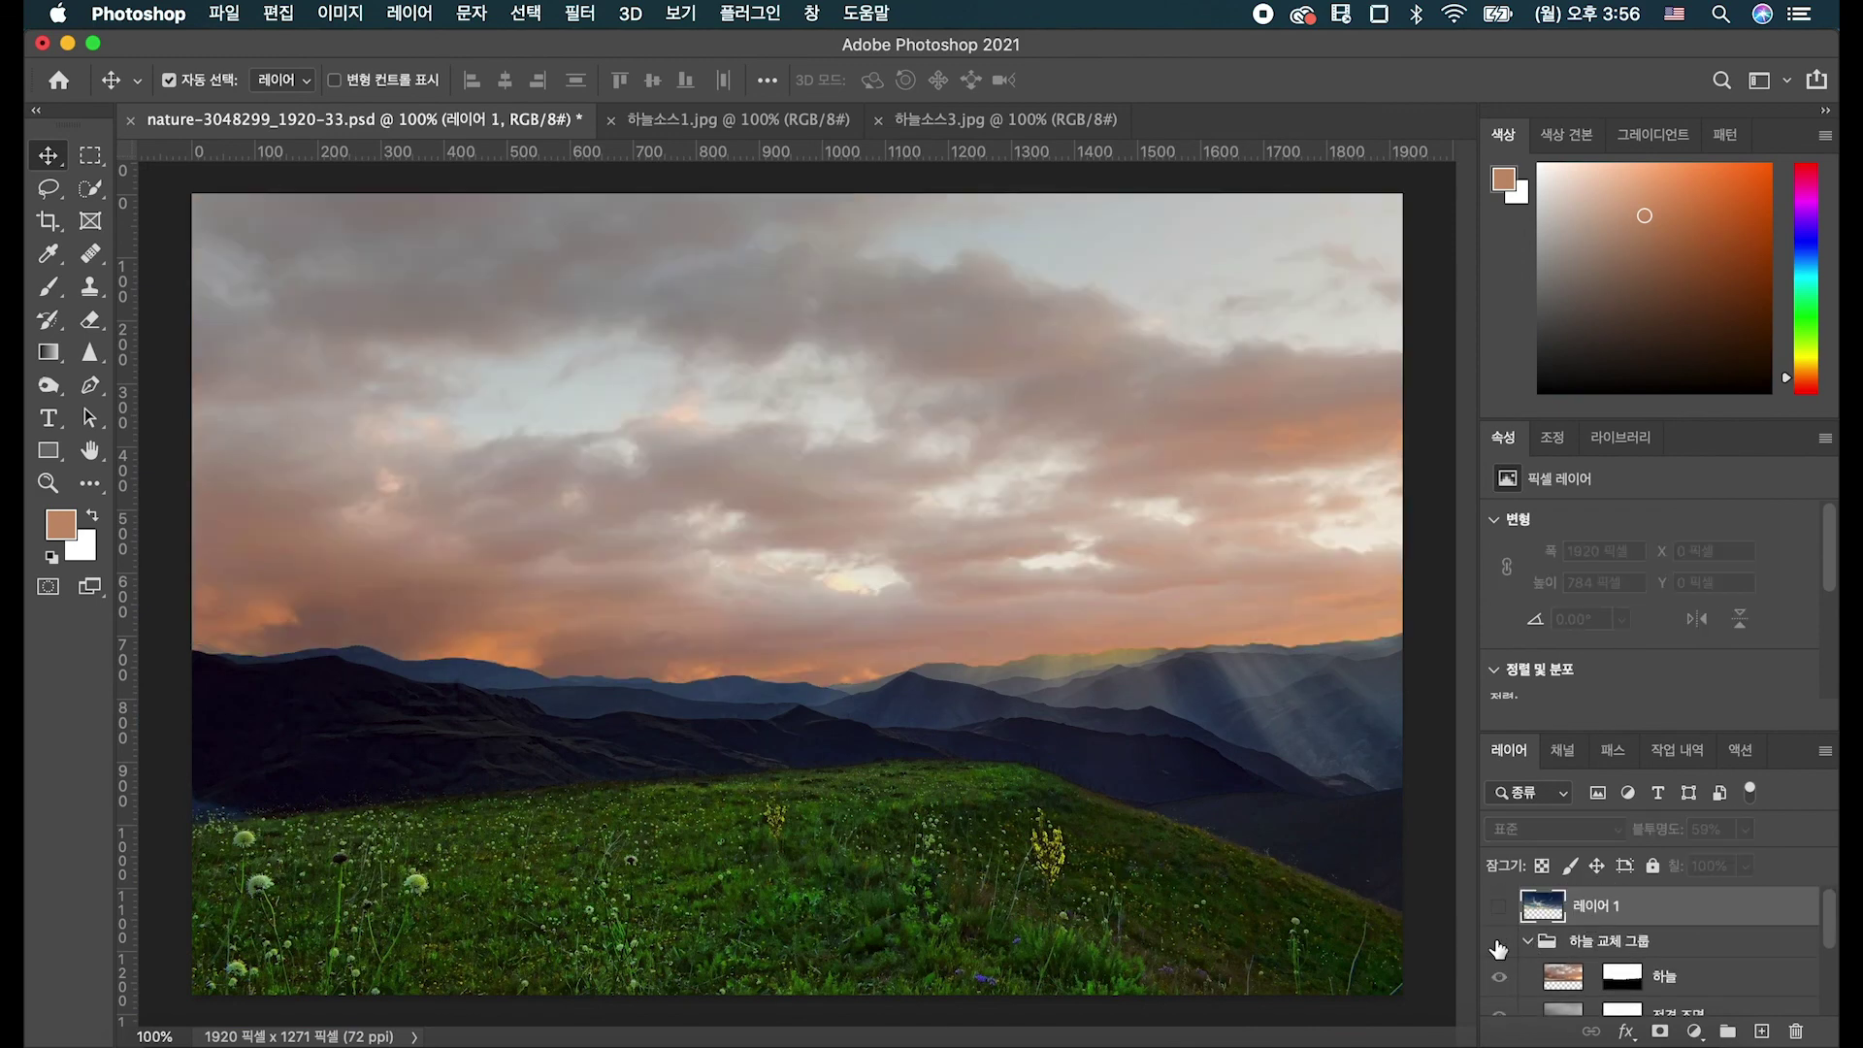
scroll(1499, 946, down, 3)
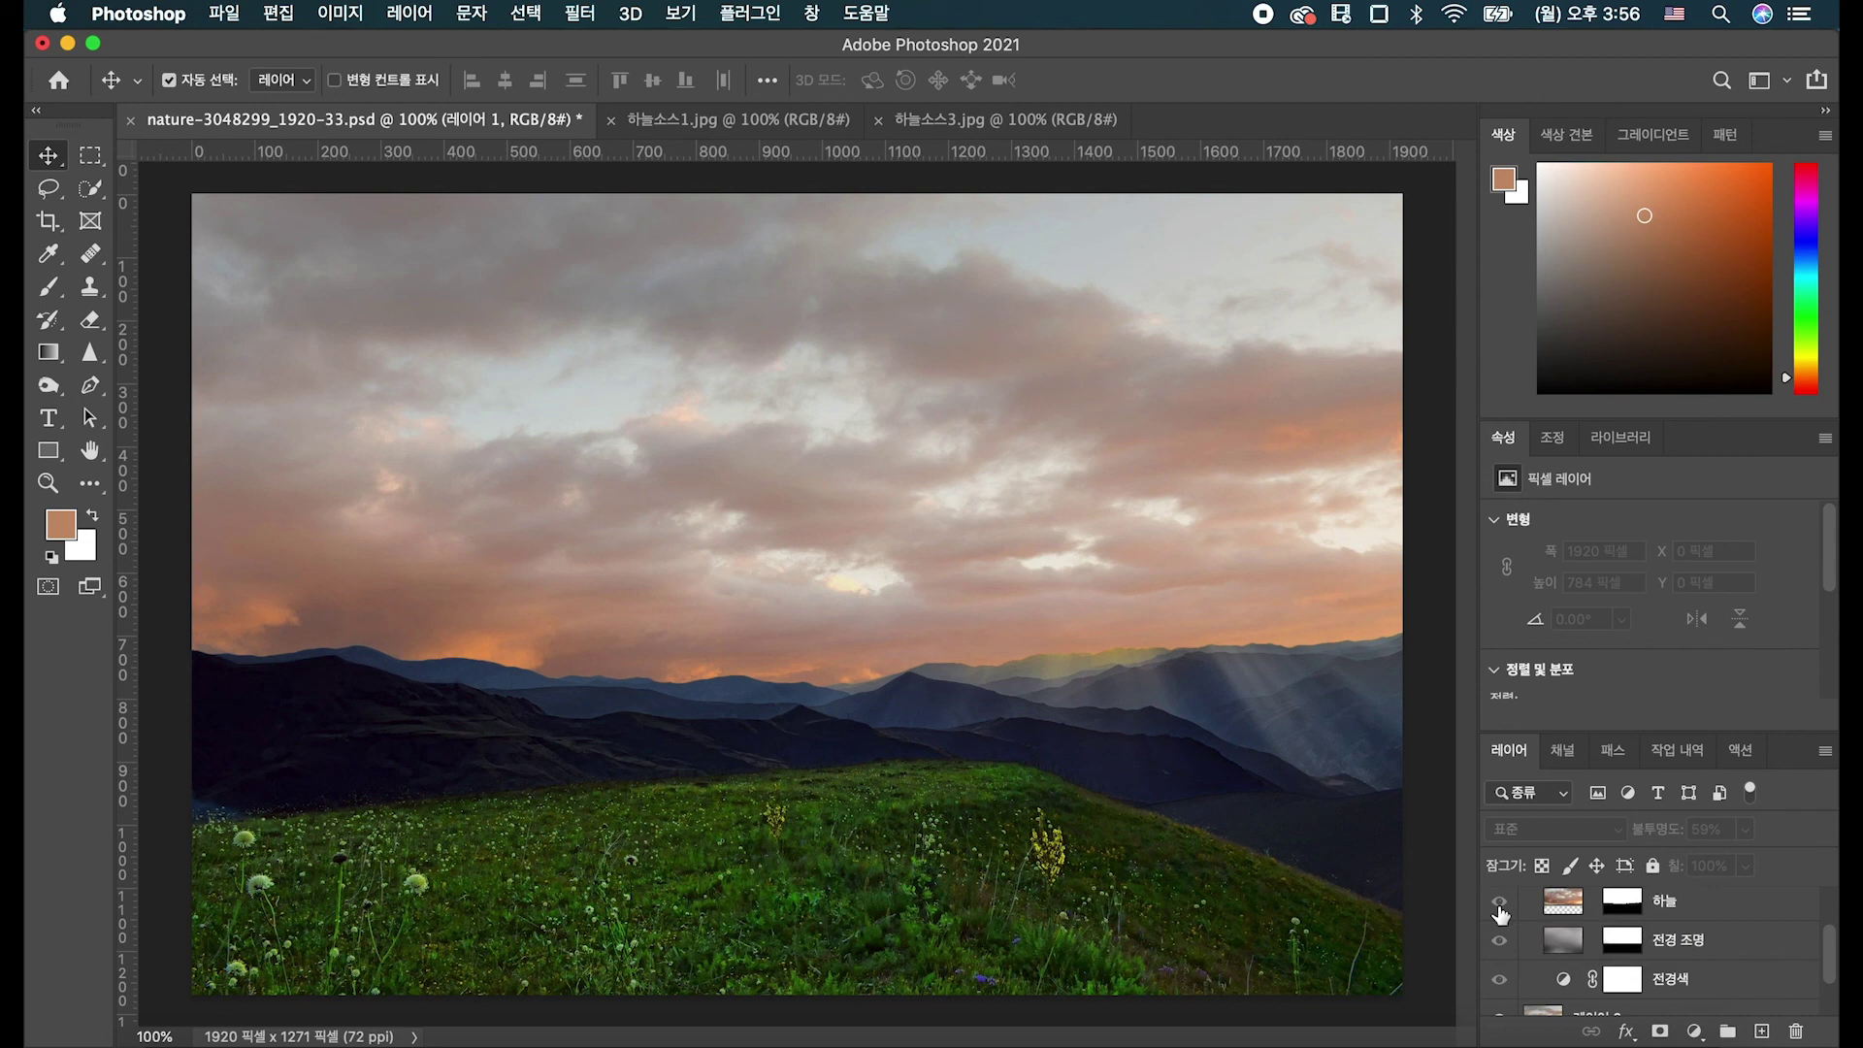
scroll(1499, 915, up, 2)
scroll(1500, 943, up, 1)
click(1499, 943)
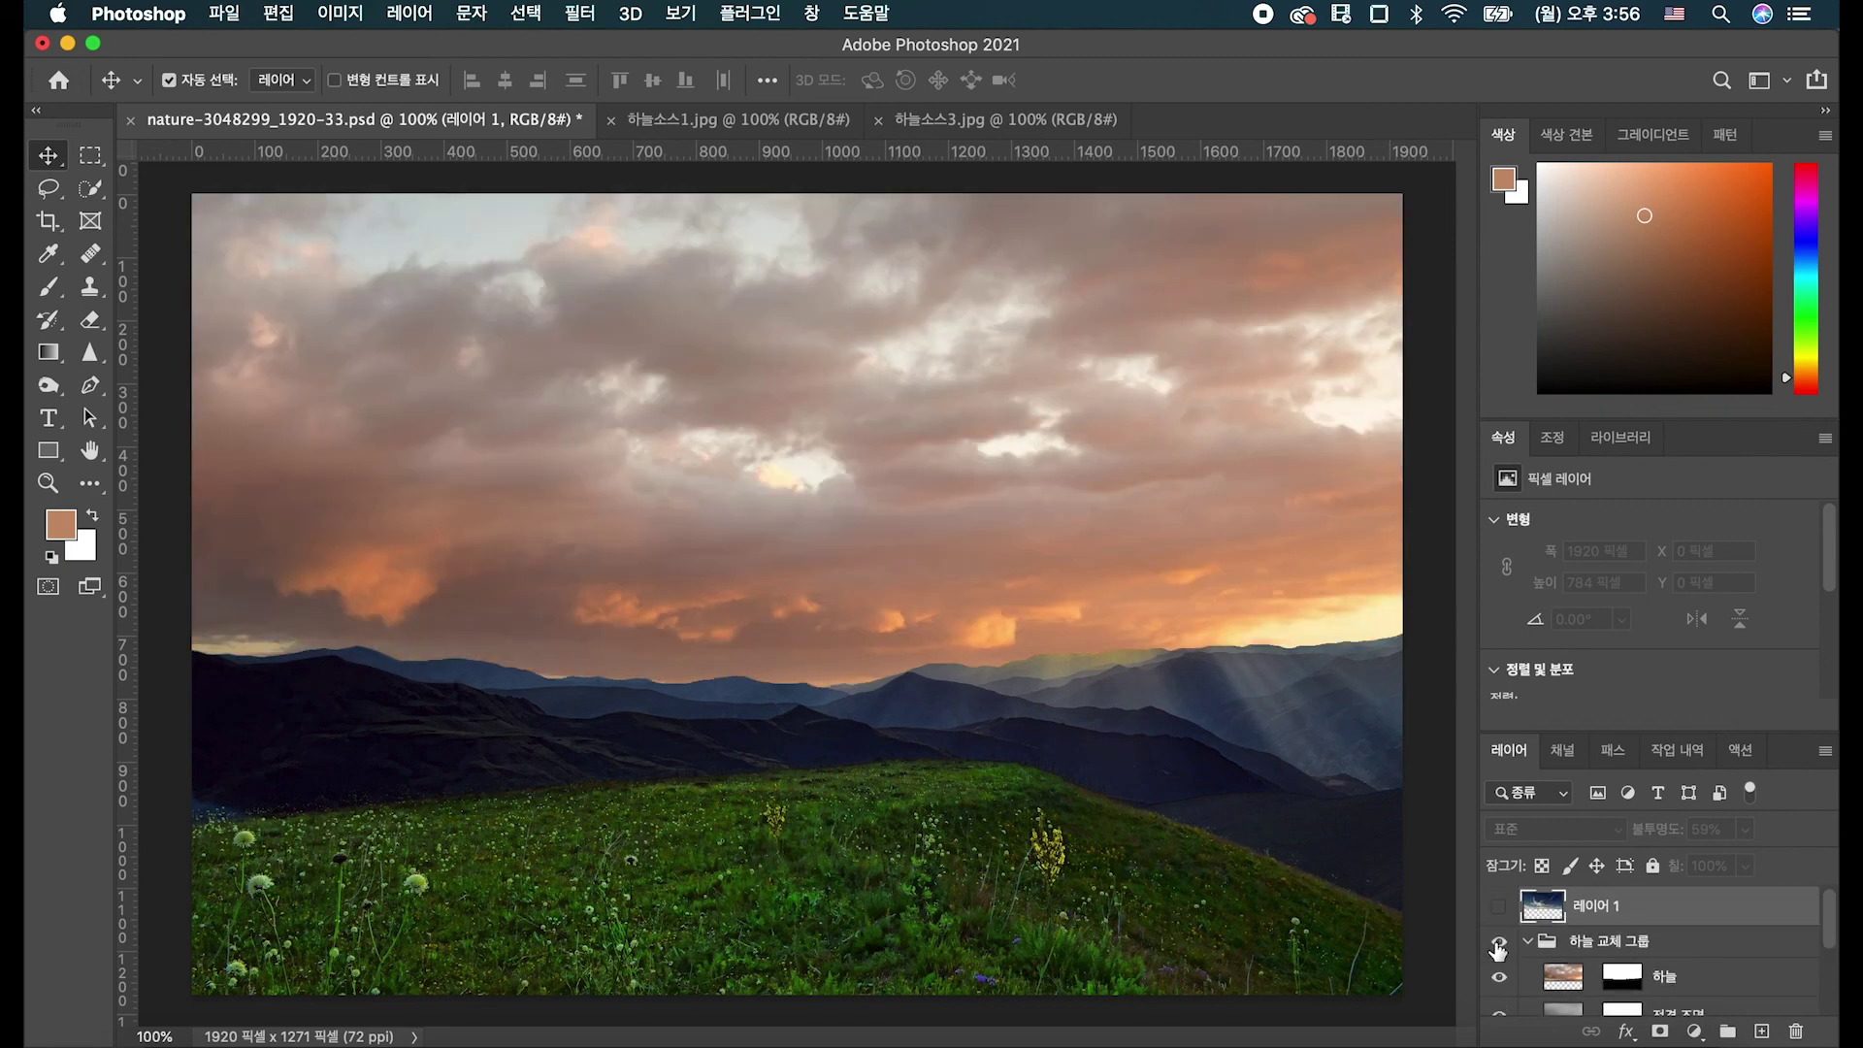